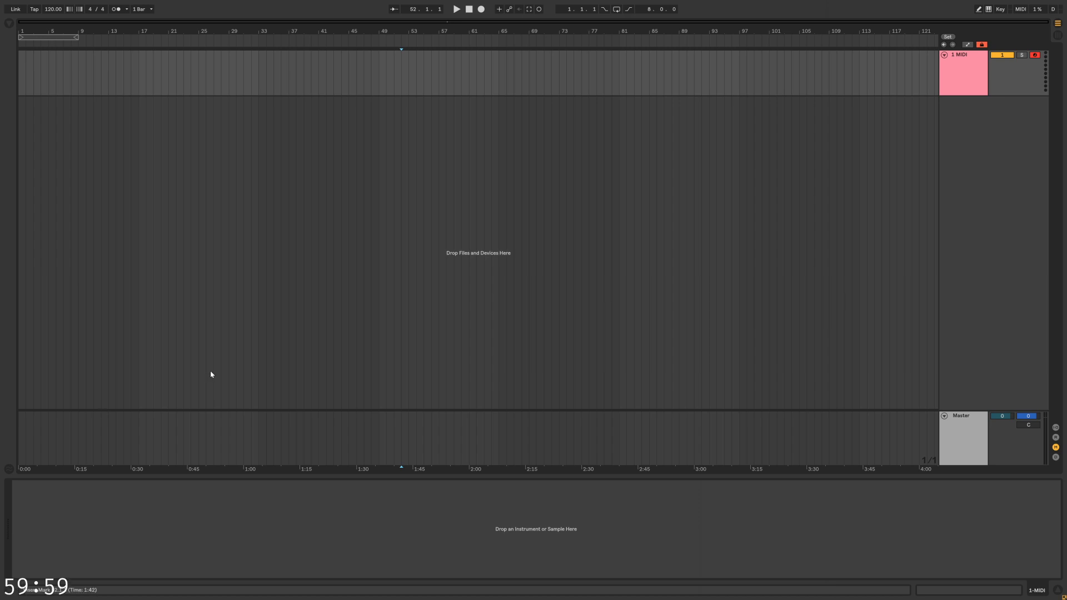
Find the Kit-SessionDry drum kit among the library's drum presets and load it onto the MIDI track
click(8, 24)
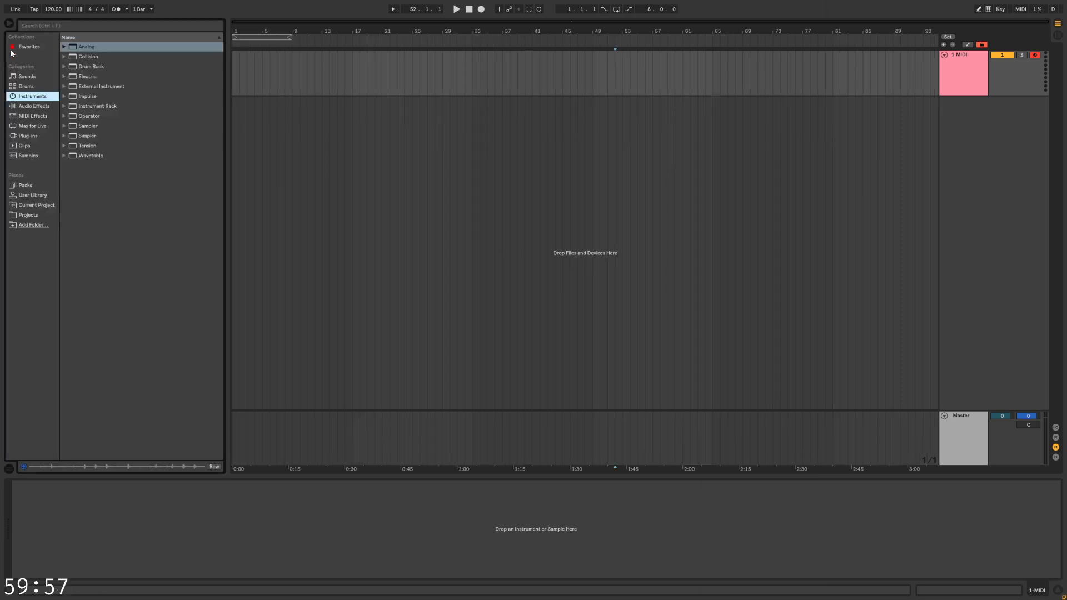
click(64, 48)
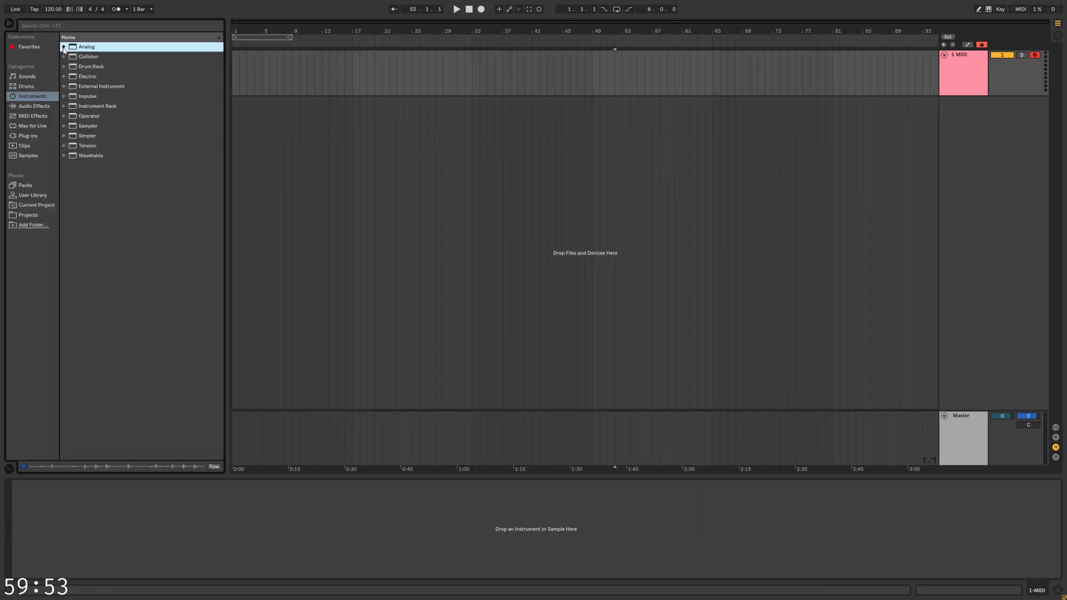
click(65, 48)
click(27, 87)
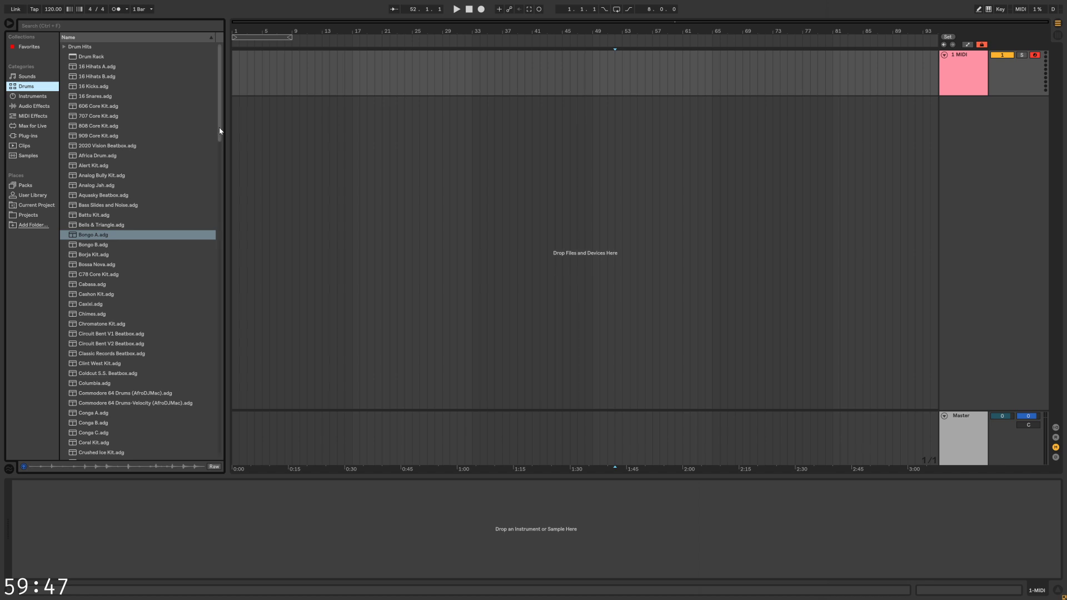
drag(220, 131, 219, 385)
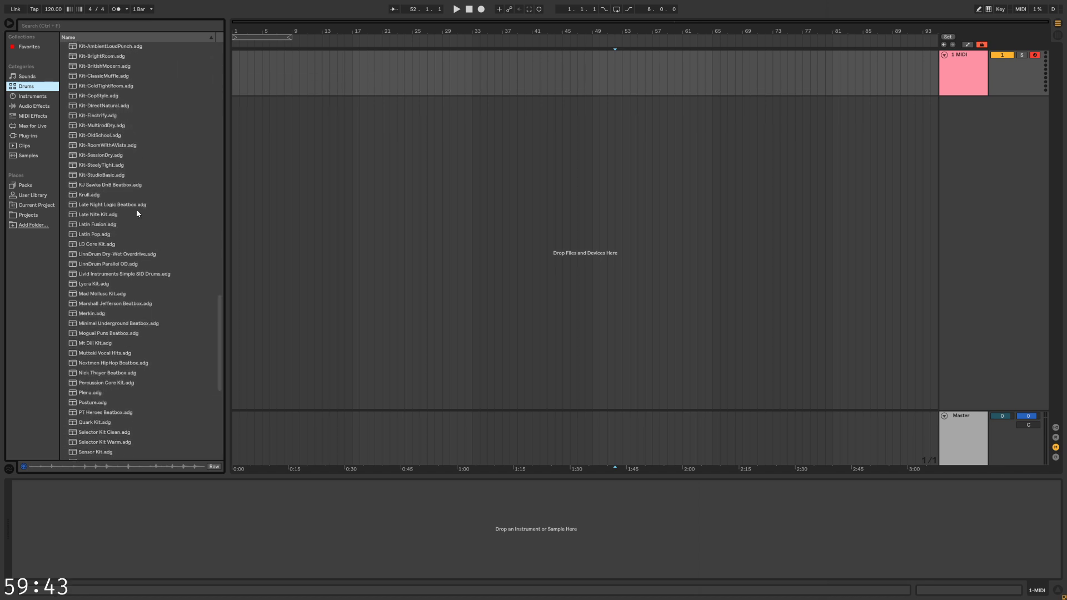
scroll(125, 265, up, 3)
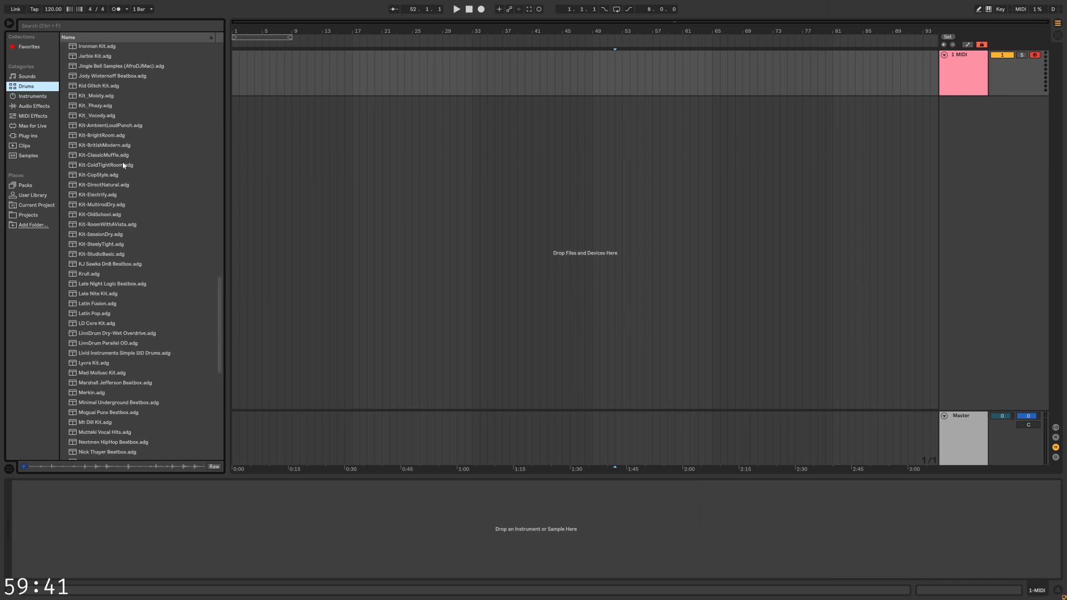
scroll(103, 166, up, 1)
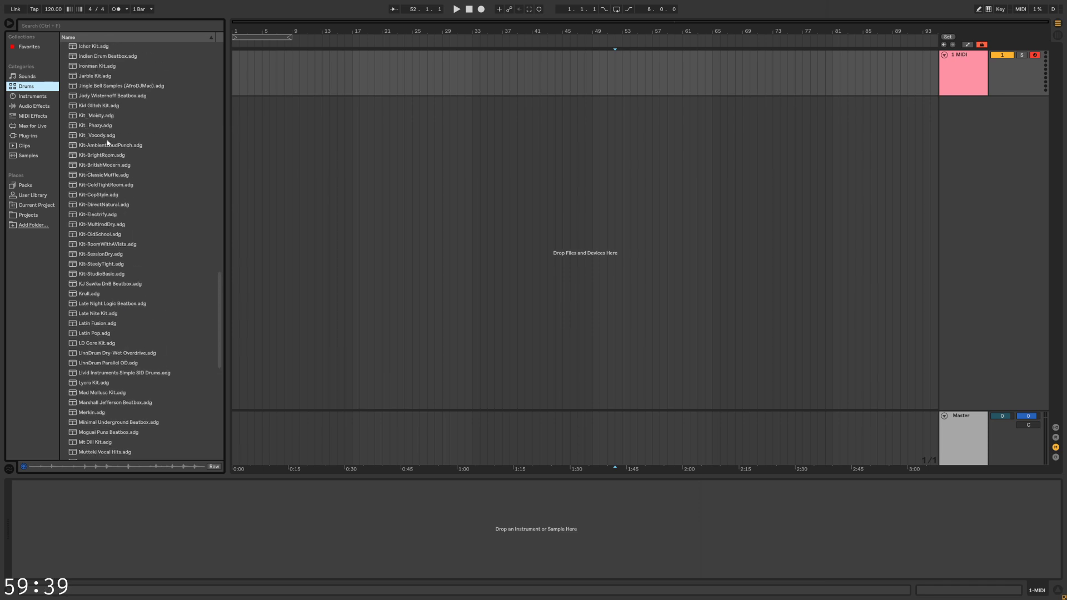
click(108, 254)
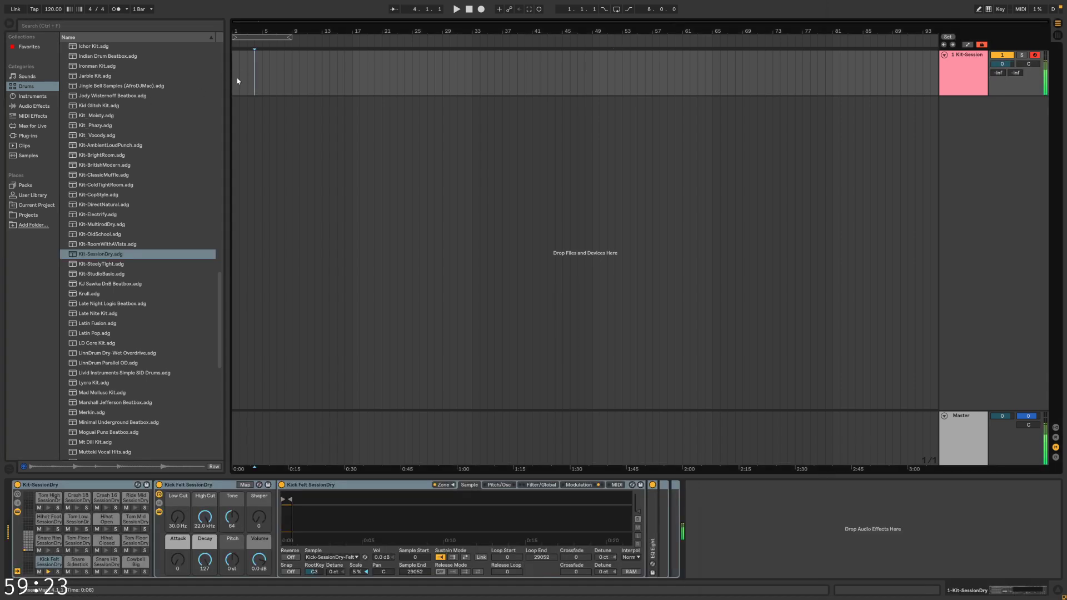
Set the tempo to 150 BPM and create a looped MIDI clip on the drum track, extended to four bars from bar 1
click(11, 24)
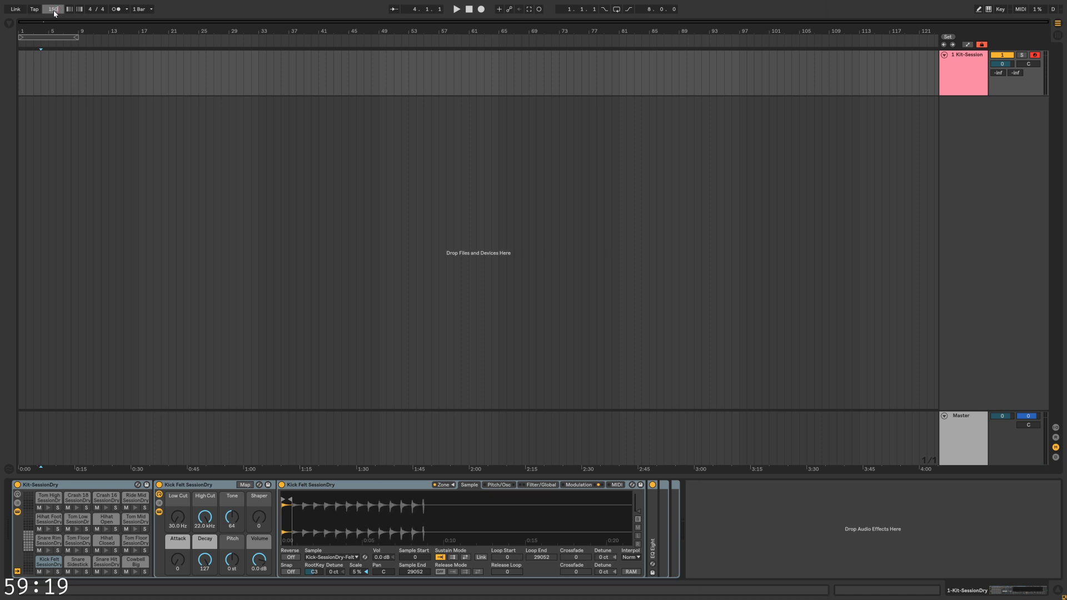
key(Return)
double_click(24, 68)
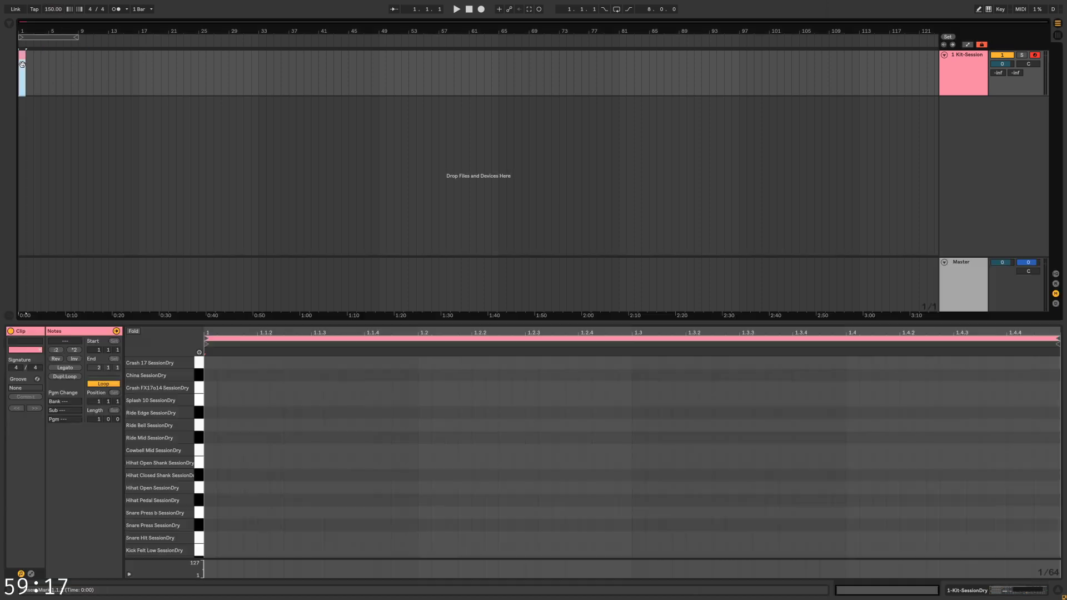
click(55, 67)
drag(24, 54, 46, 54)
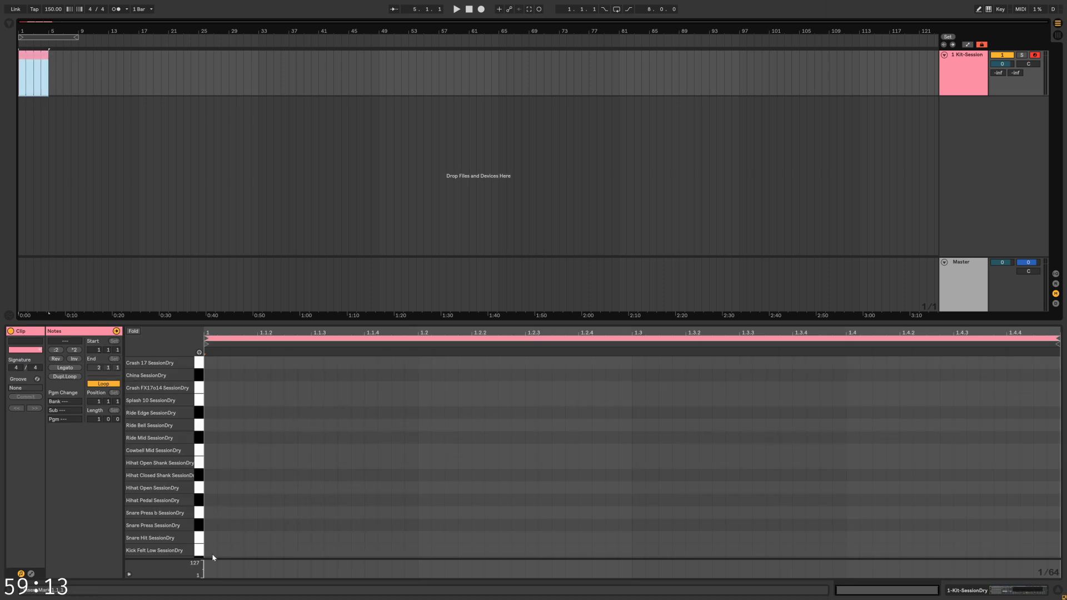
Program sixteenth-long notes in the clip: Kick Felt on beats 1 and 3, Snare Hit on beats 2 and 4
drag(187, 522, 150, 466)
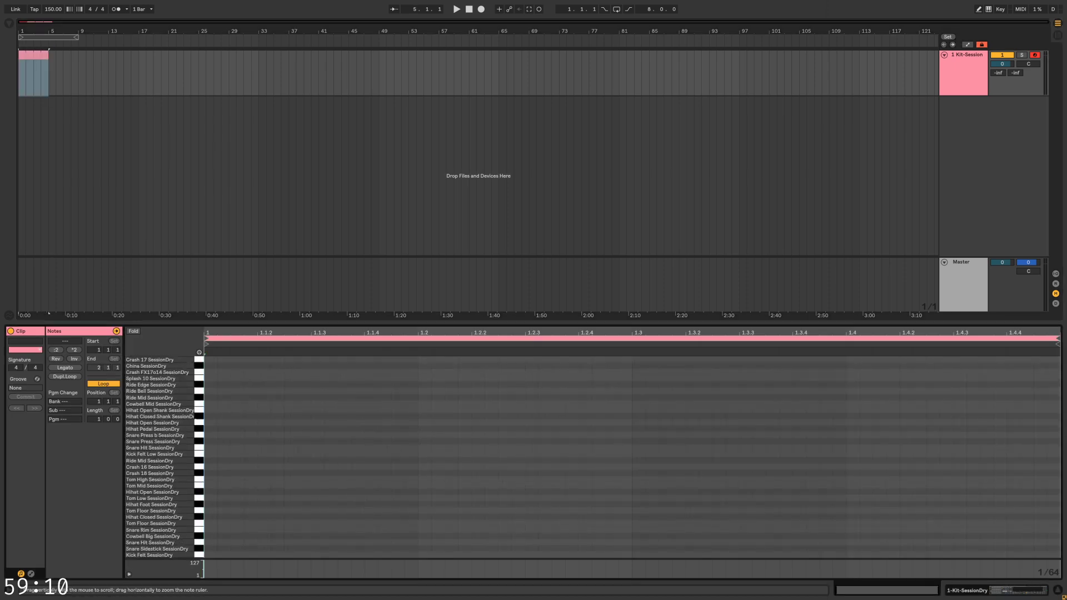
double_click(211, 555)
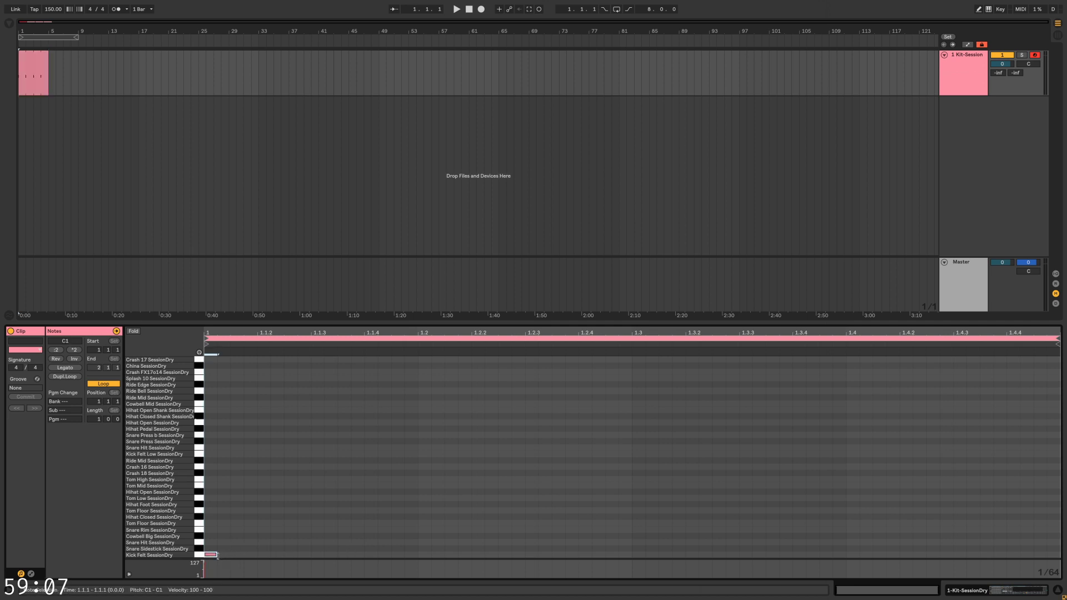
click(321, 536)
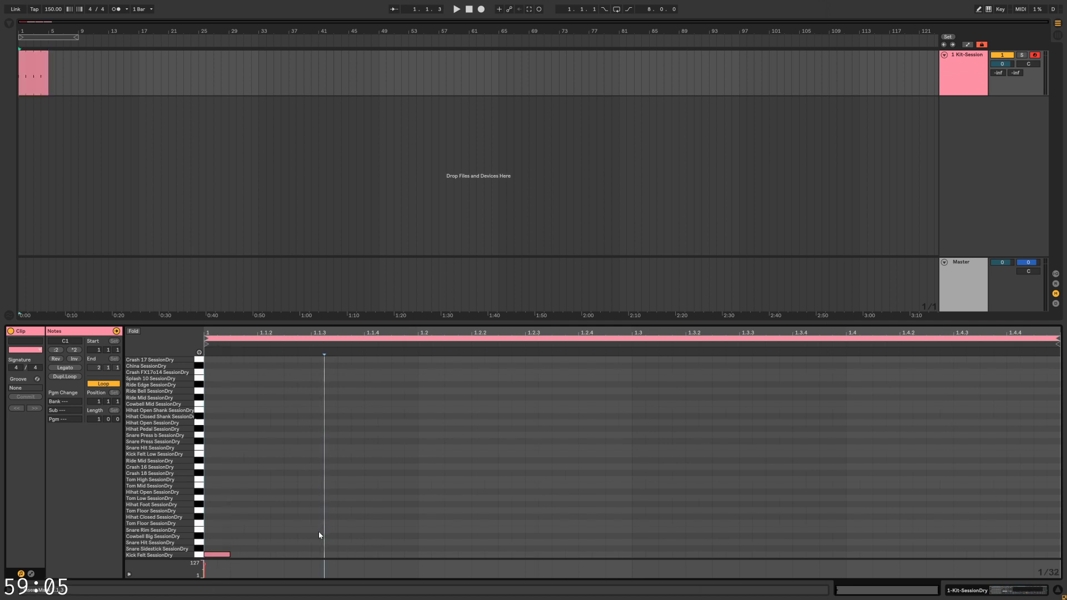
double_click(323, 542)
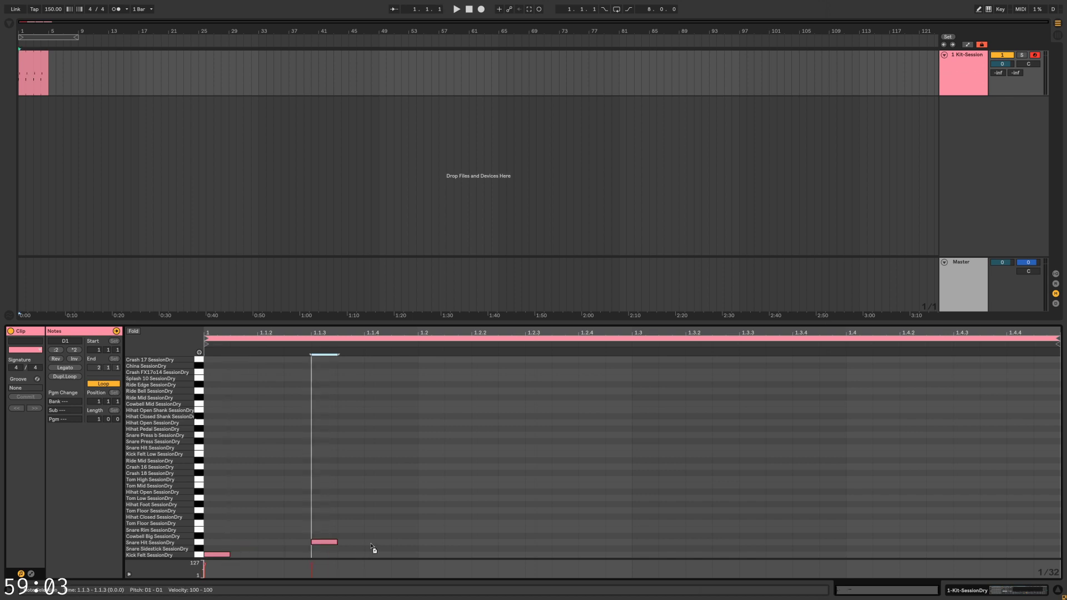
drag(668, 556, 653, 562)
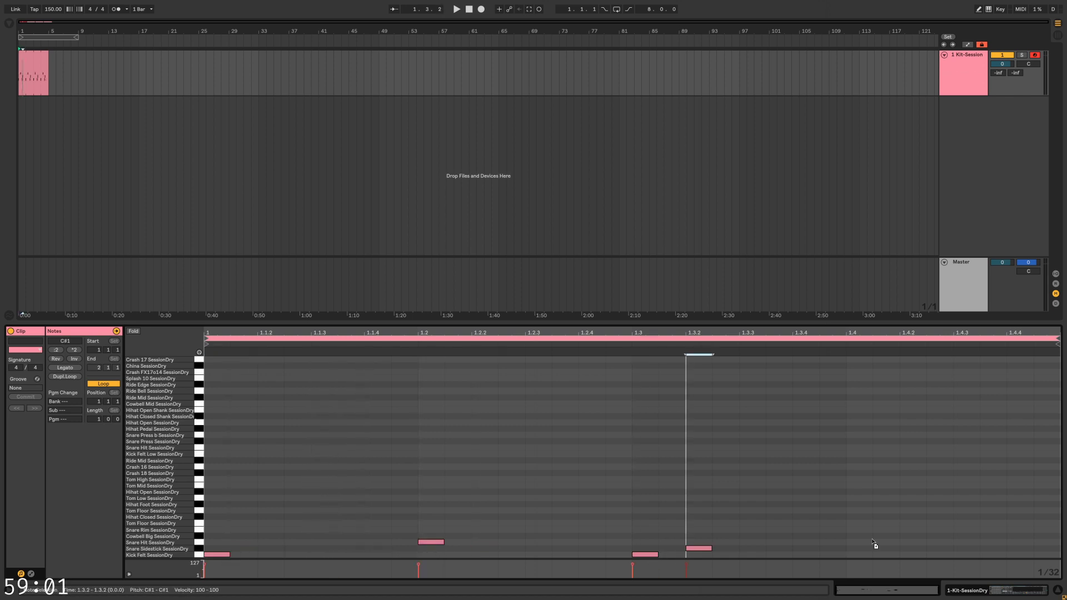
mouse_move(875, 544)
mouse_down()
mouse_move(201, 557)
mouse_move(257, 555)
mouse_up()
click(338, 530)
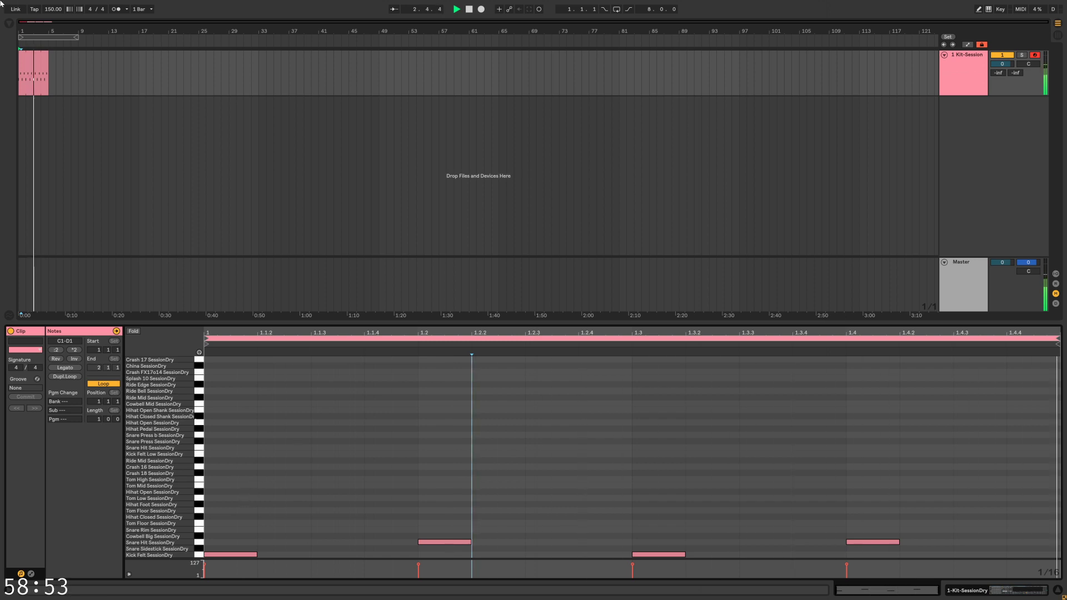
Loop playback over the four-bar drum clip
click(33, 59)
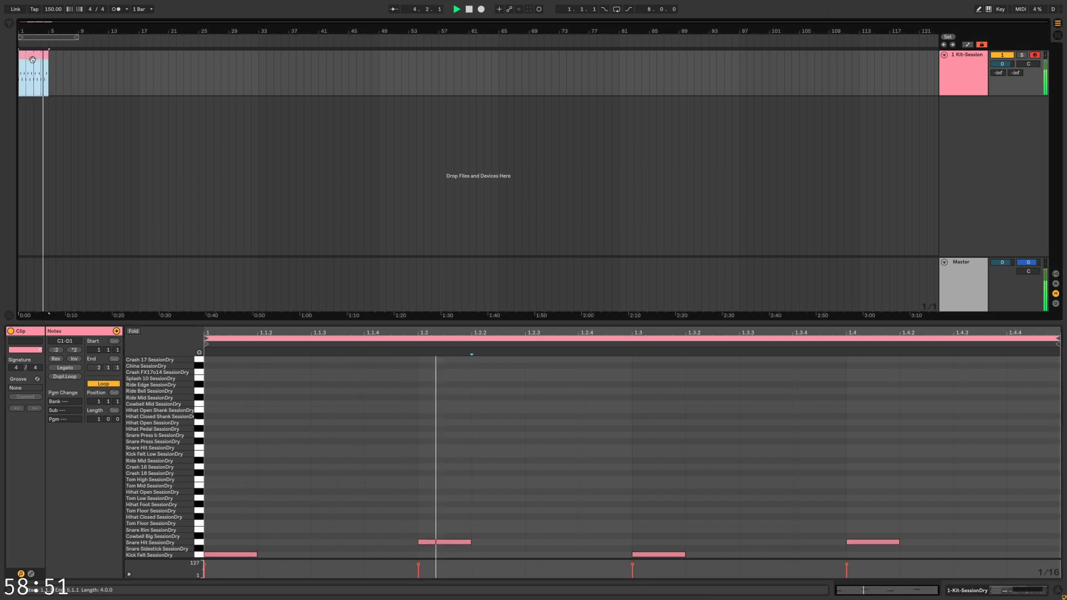
key(ctrl+l)
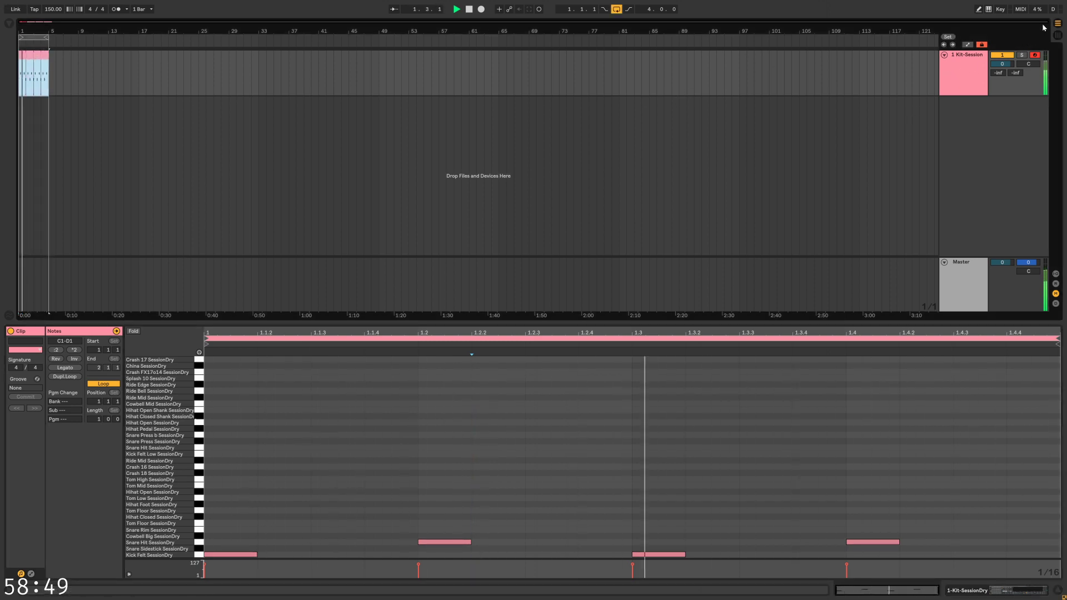
drag(1048, 24, 294, 31)
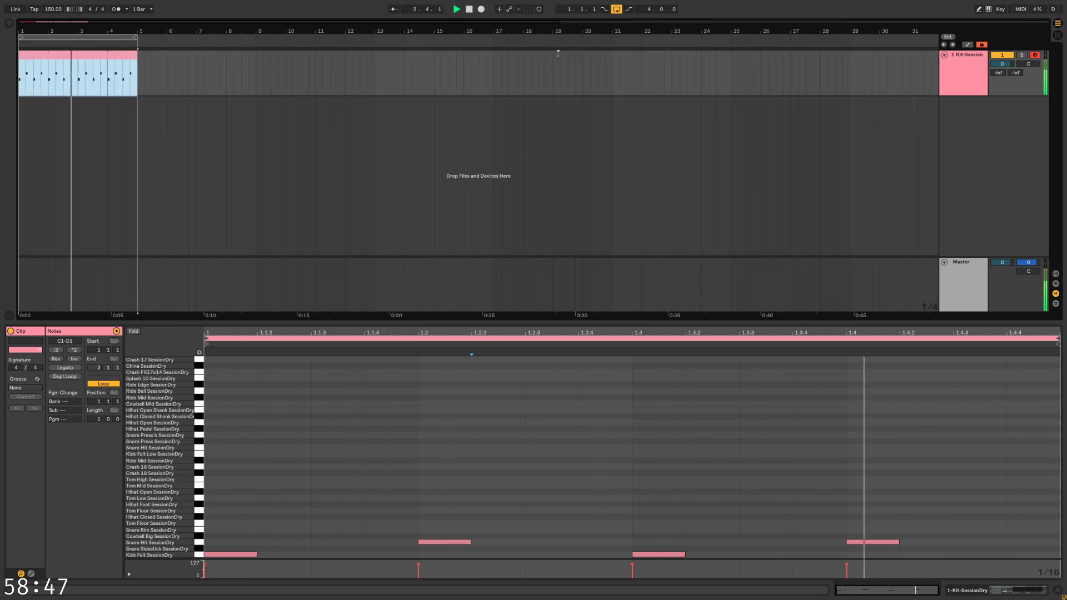
Add Hihat Closed notes on every eighth note across the one-bar drum pattern
click(252, 554)
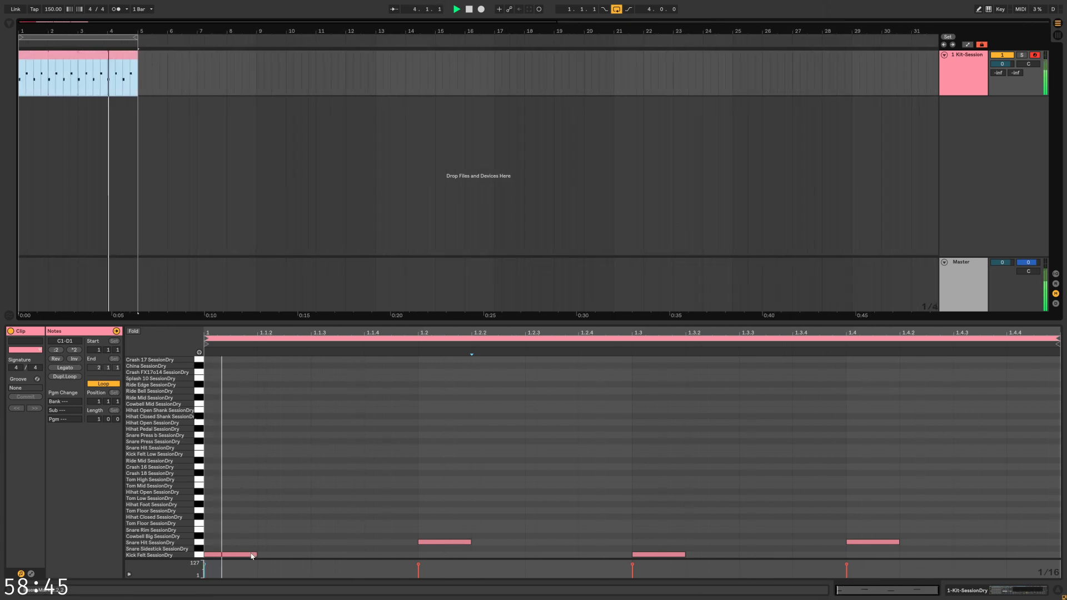
drag(251, 554, 577, 522)
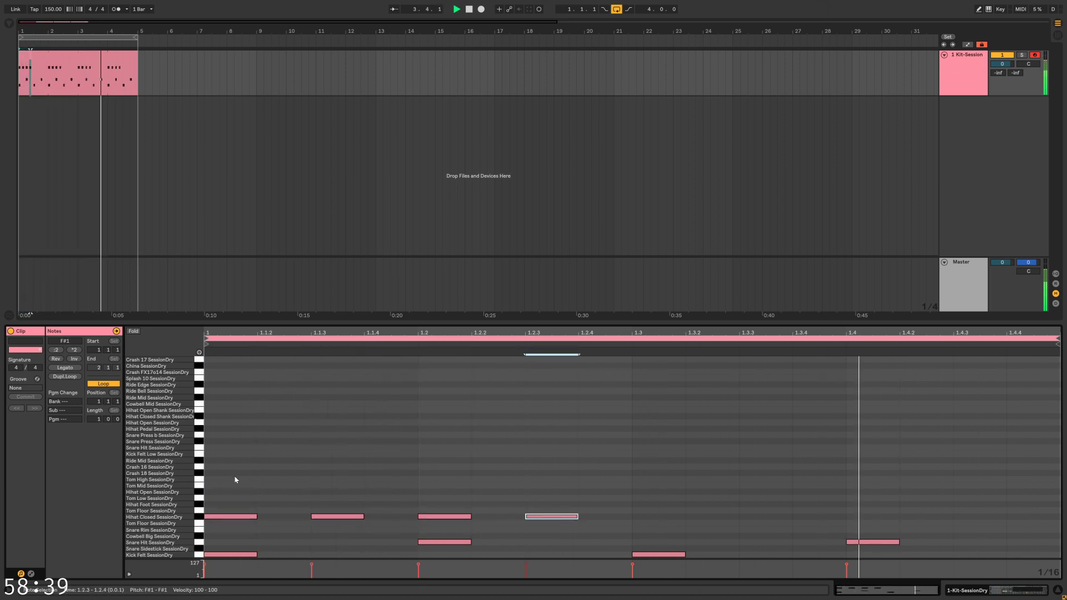
drag(233, 494, 550, 528)
drag(281, 517, 708, 519)
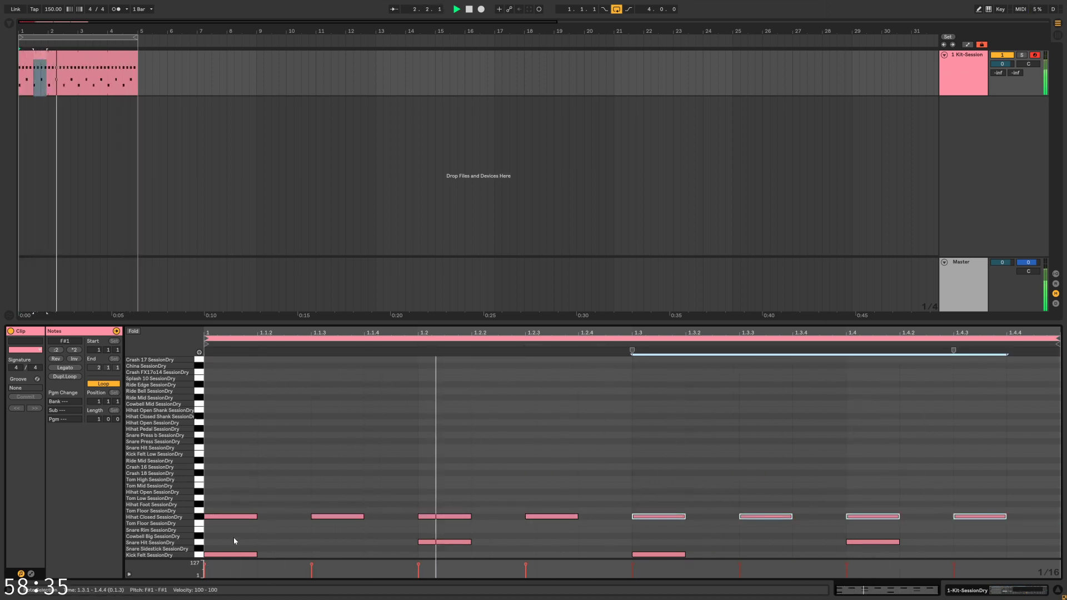
click(199, 517)
click(311, 489)
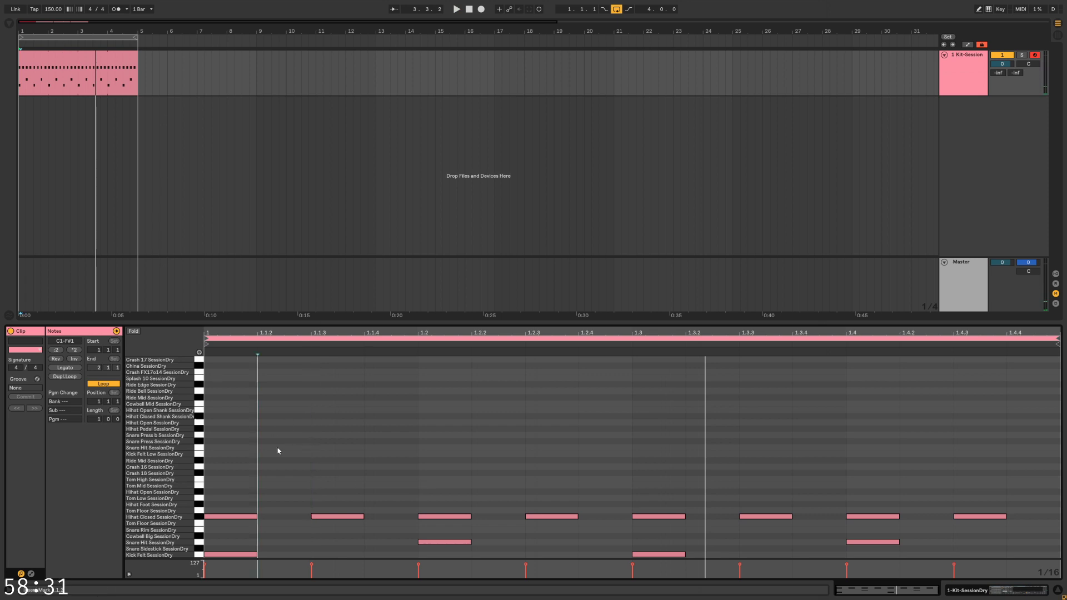
Add the Redux audio effect to the drum track
click(9, 25)
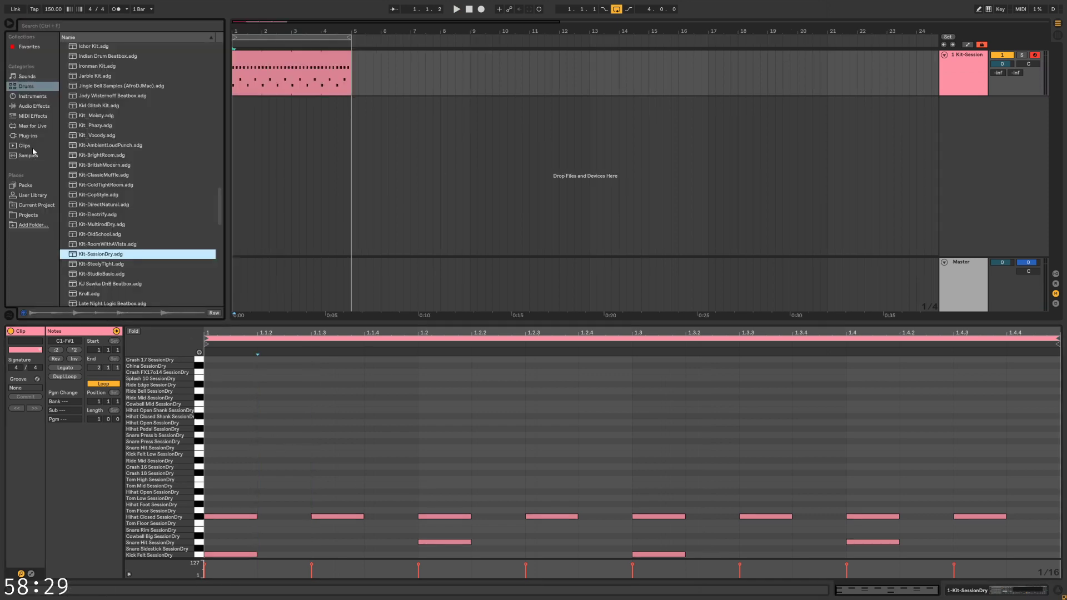
click(33, 106)
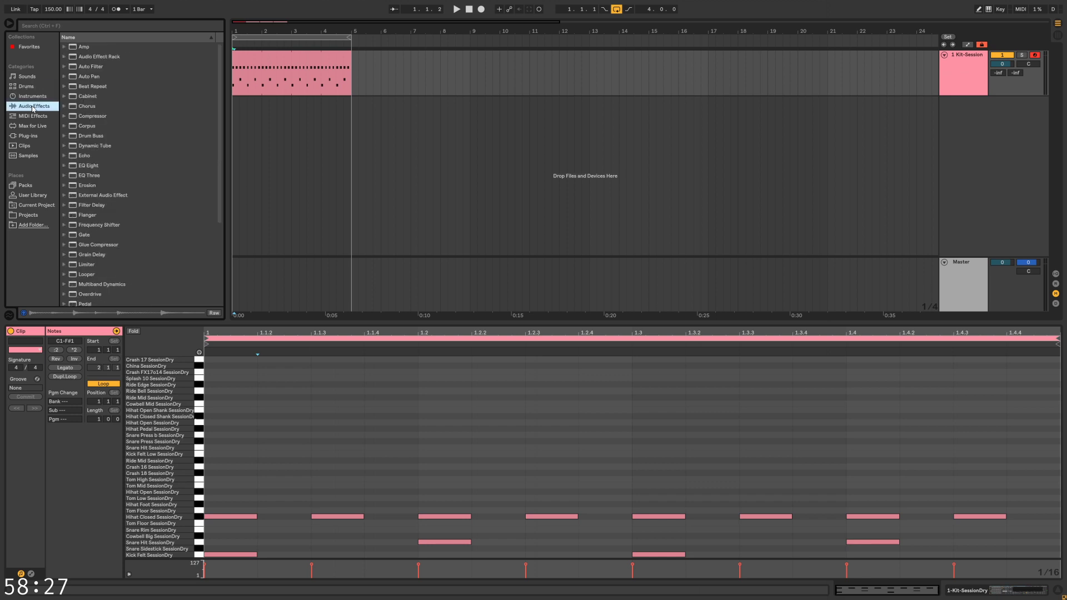
scroll(95, 245, down, 5)
click(86, 225)
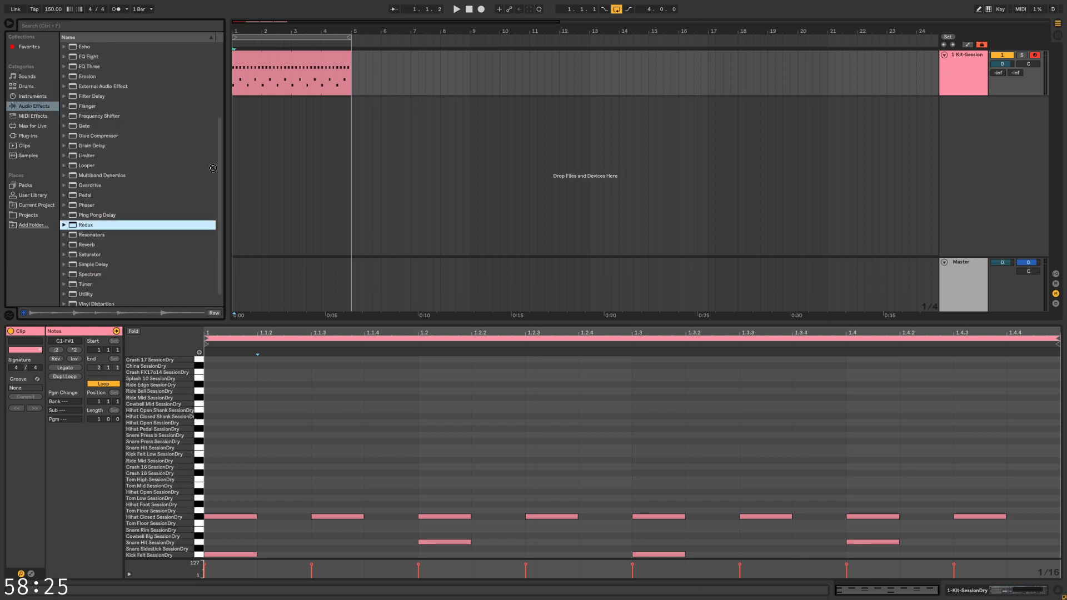
drag(294, 90, 296, 89)
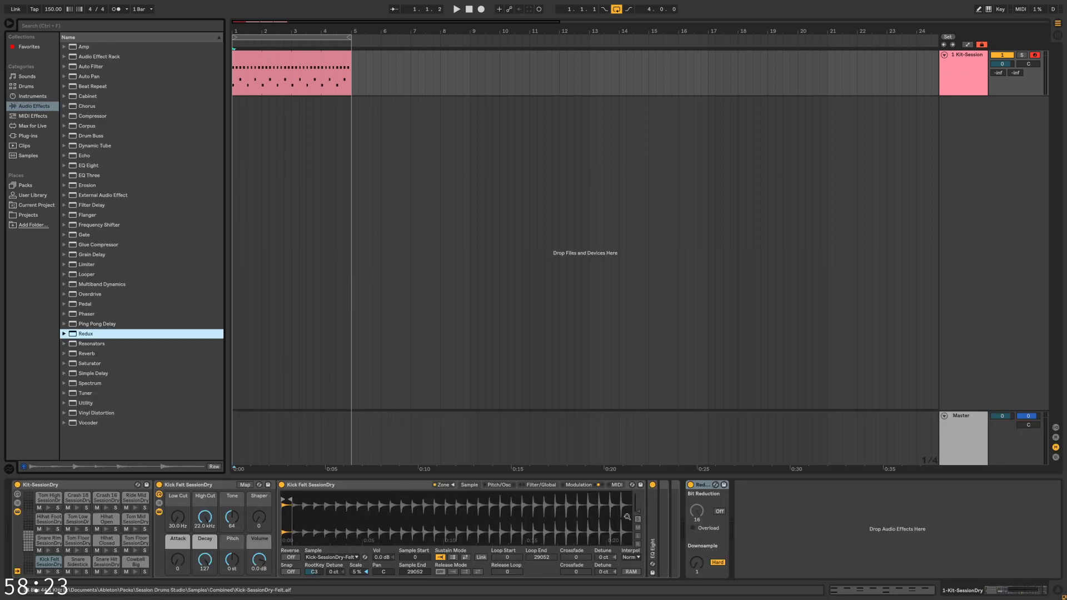
Set Redux to soft downsampling at 8.84 and enable bit reduction at 10 during playback
key(space)
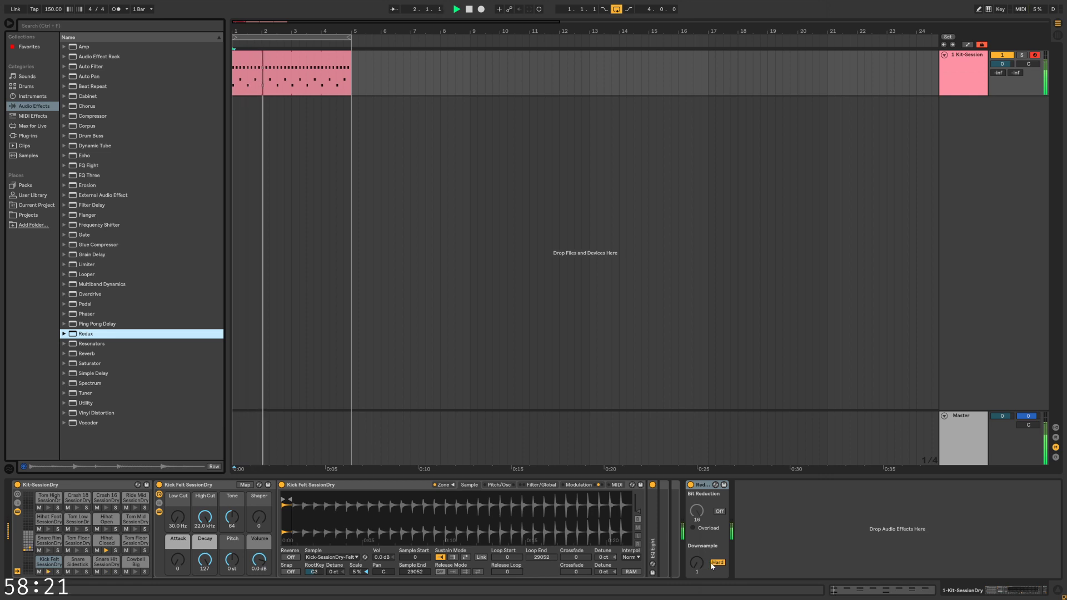
mouse_move(701, 563)
mouse_down()
mouse_move(701, 546)
mouse_move(698, 568)
mouse_up()
click(717, 562)
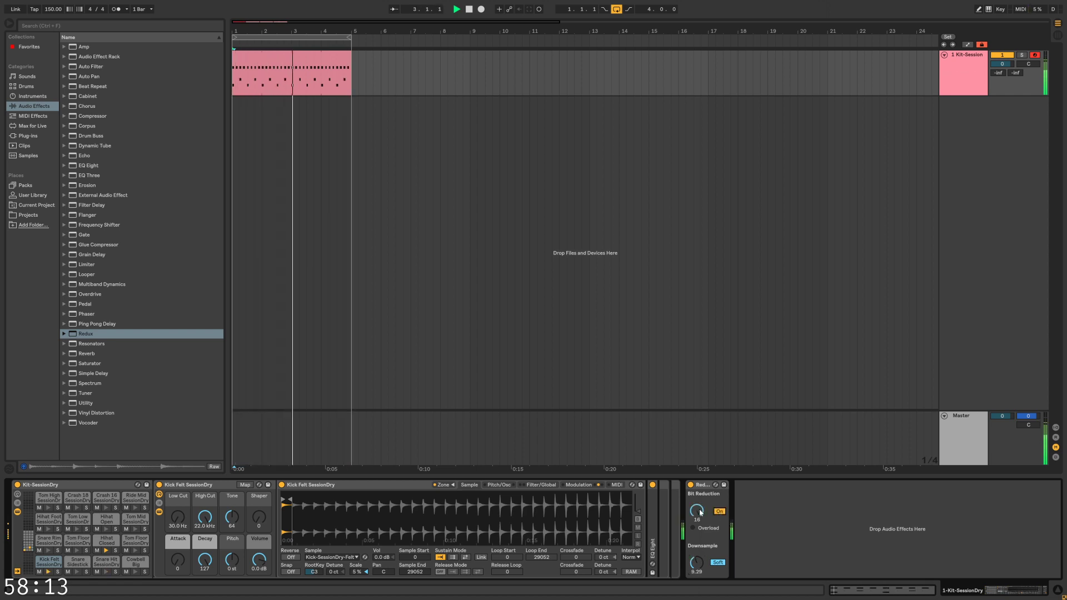
drag(700, 512, 700, 521)
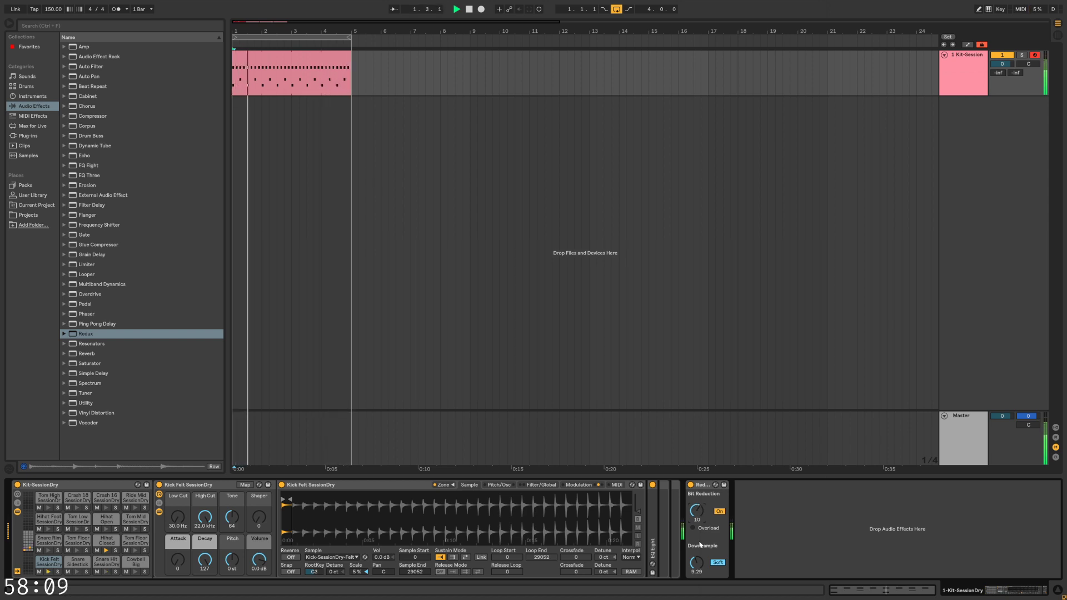
drag(697, 563, 697, 562)
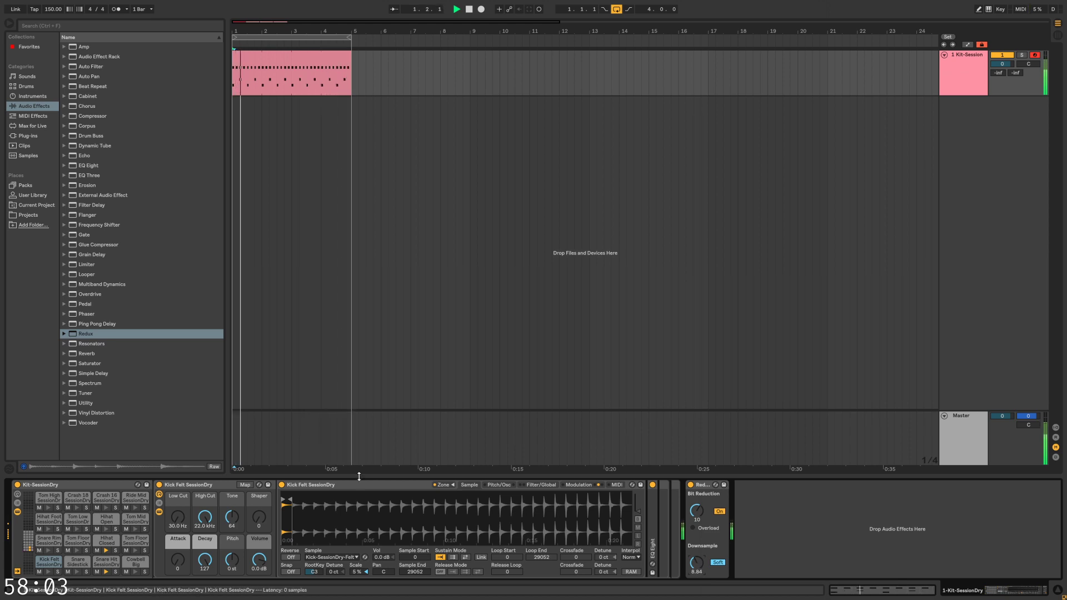
Copy the two Kick Felt notes in the drum clip onto beats 2 and 4
click(264, 60)
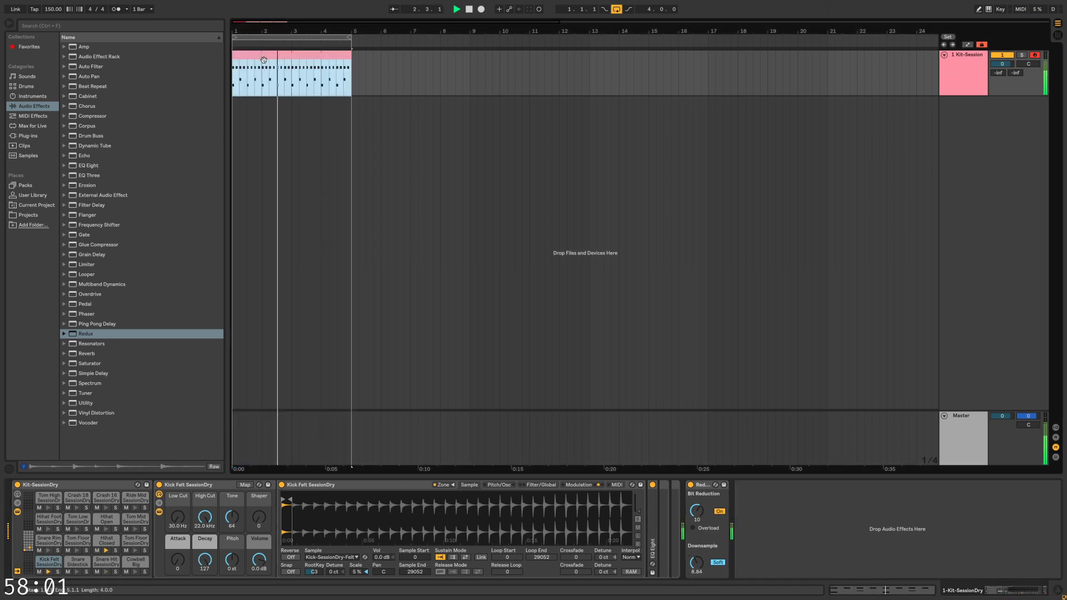
double_click(264, 60)
click(200, 555)
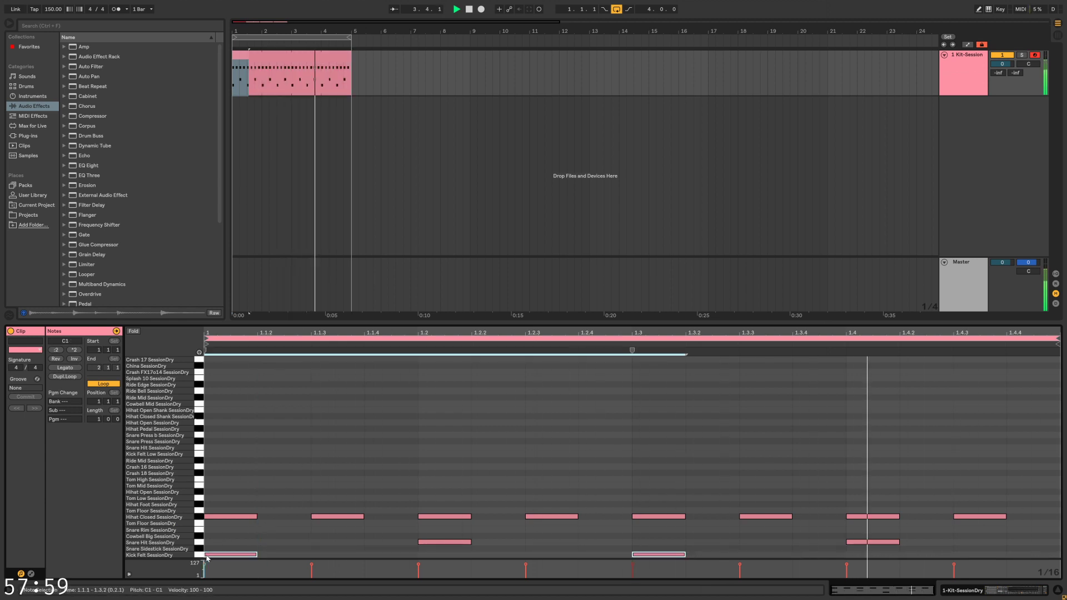
drag(207, 558, 422, 555)
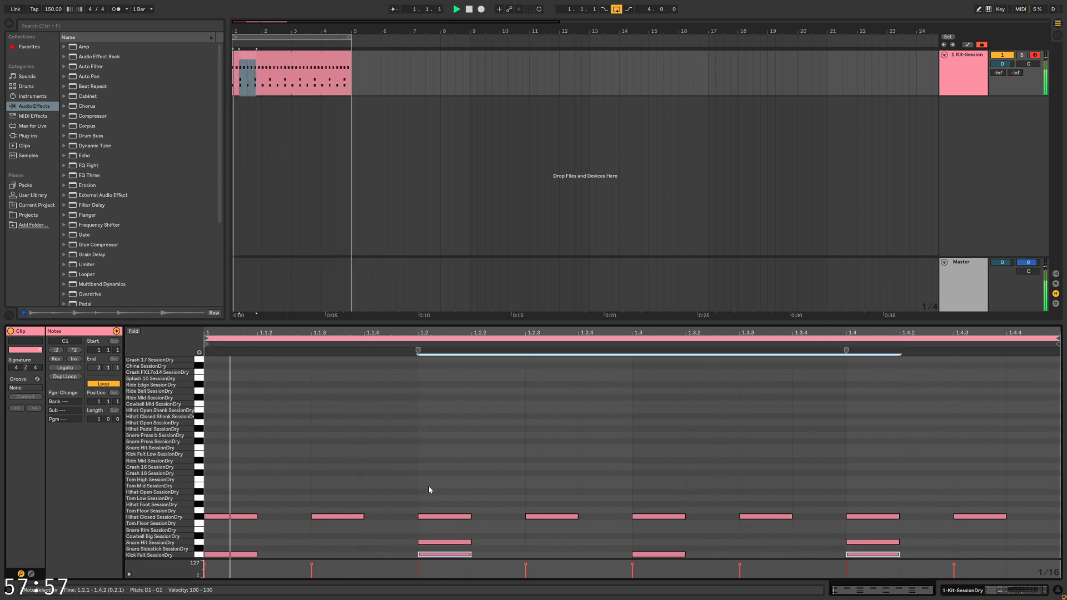
Copy the Hihat Closed notes onto the offbeat sixteenths and set the copies' velocity to 50
drag(330, 490, 348, 536)
click(199, 518)
drag(212, 518, 298, 543)
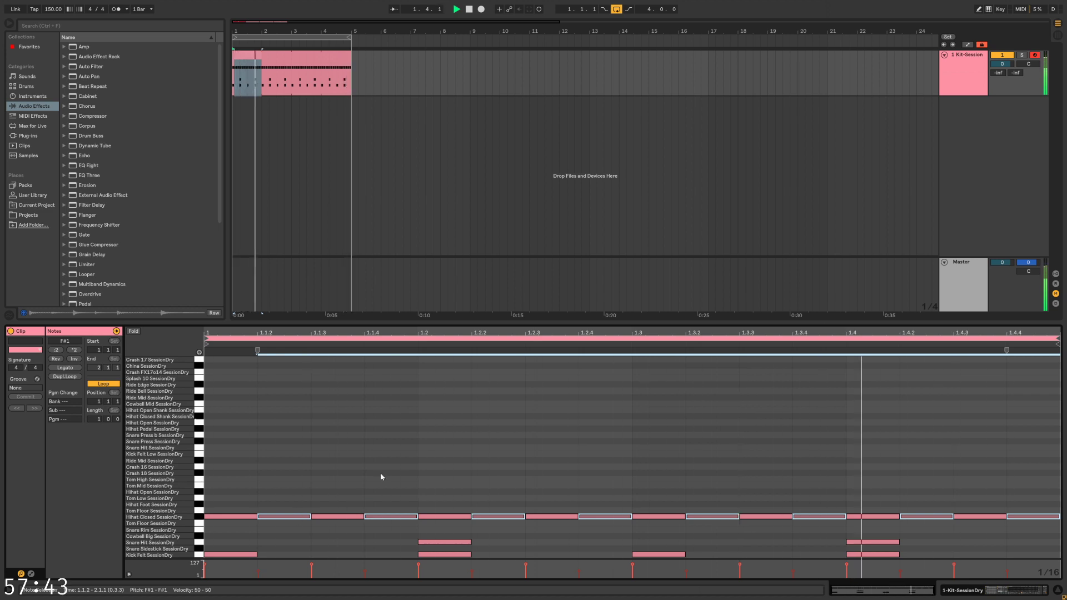
Delete the Hihat Closed notes in the bar's second half and stretch the remaining ones to double time across the whole bar
click(381, 477)
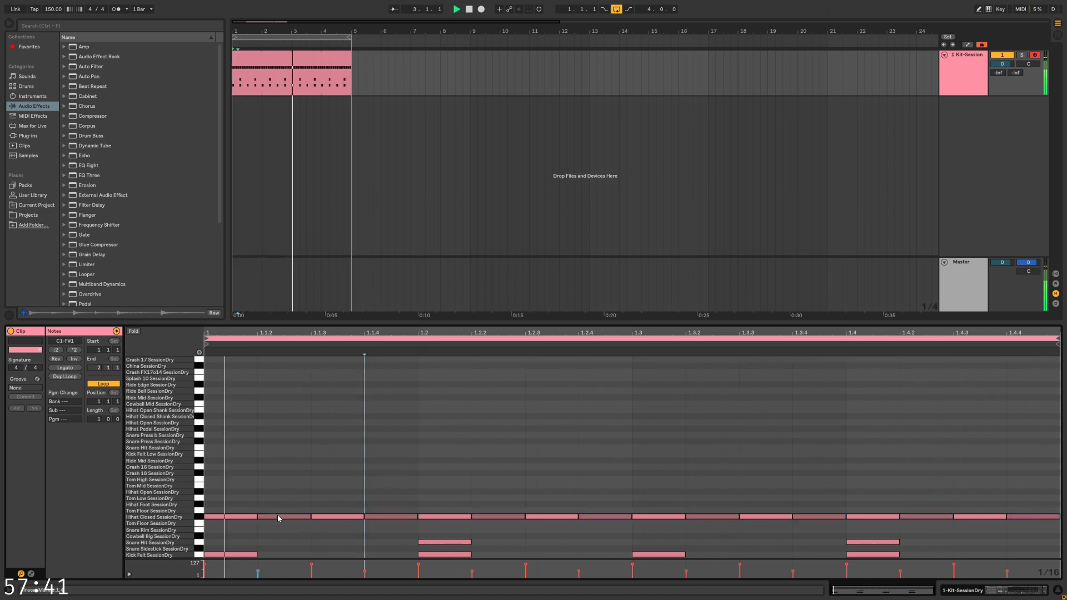
drag(662, 501, 1058, 538)
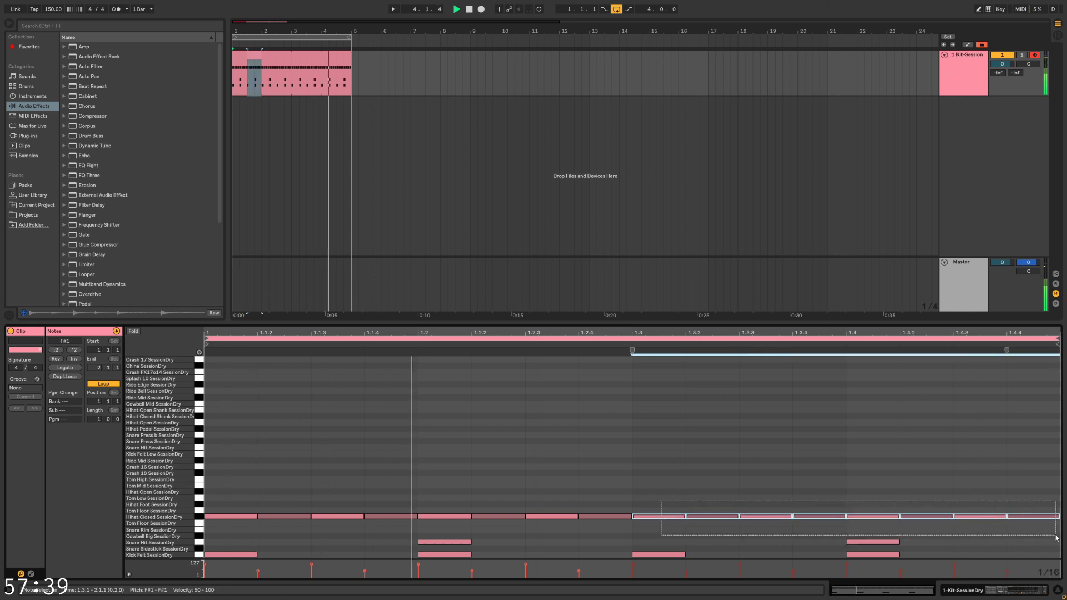
key(Delete)
drag(634, 503, 239, 522)
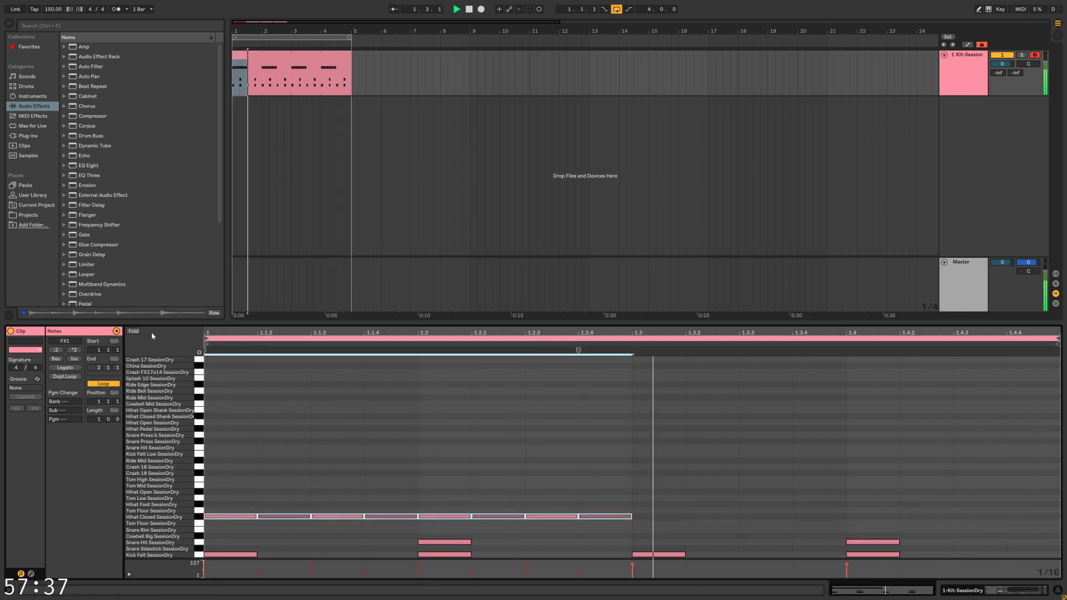
click(76, 352)
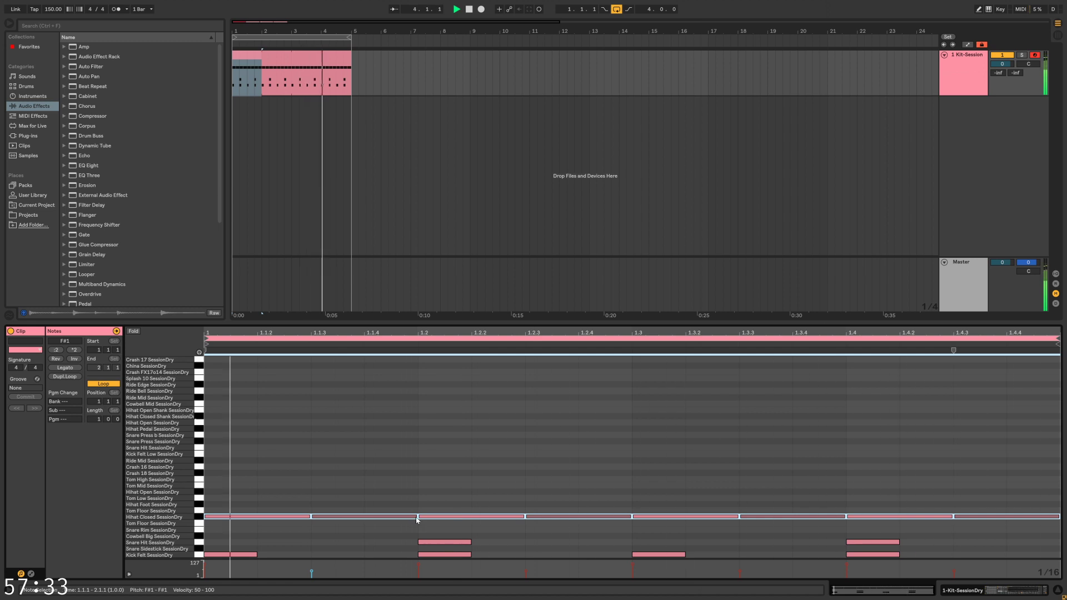
Shorten the stretched Hihat Closed notes to a sixteenth each
drag(417, 517, 365, 517)
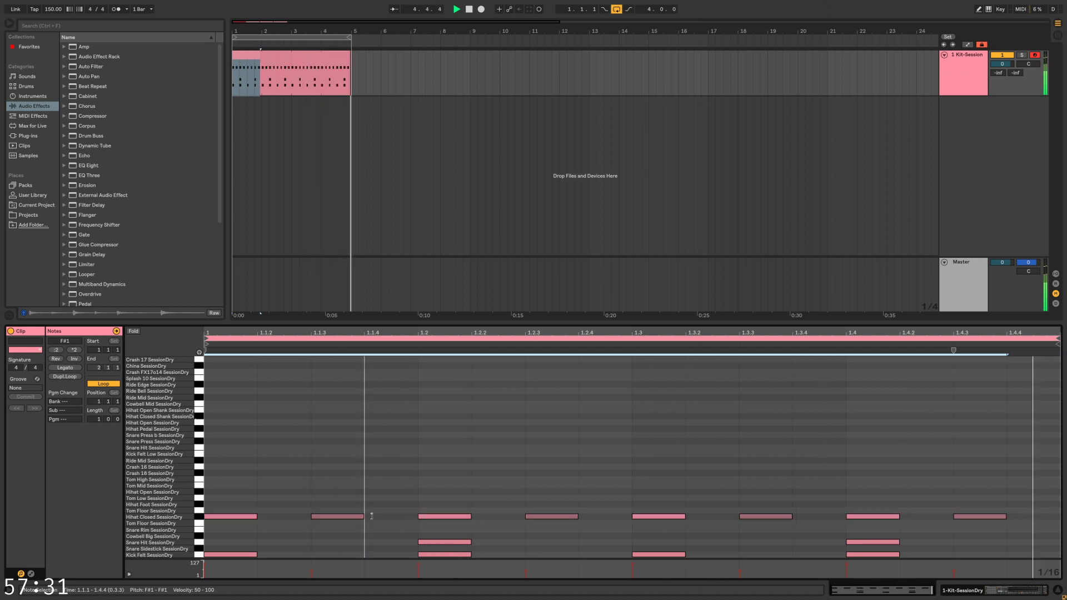
click(382, 472)
click(573, 462)
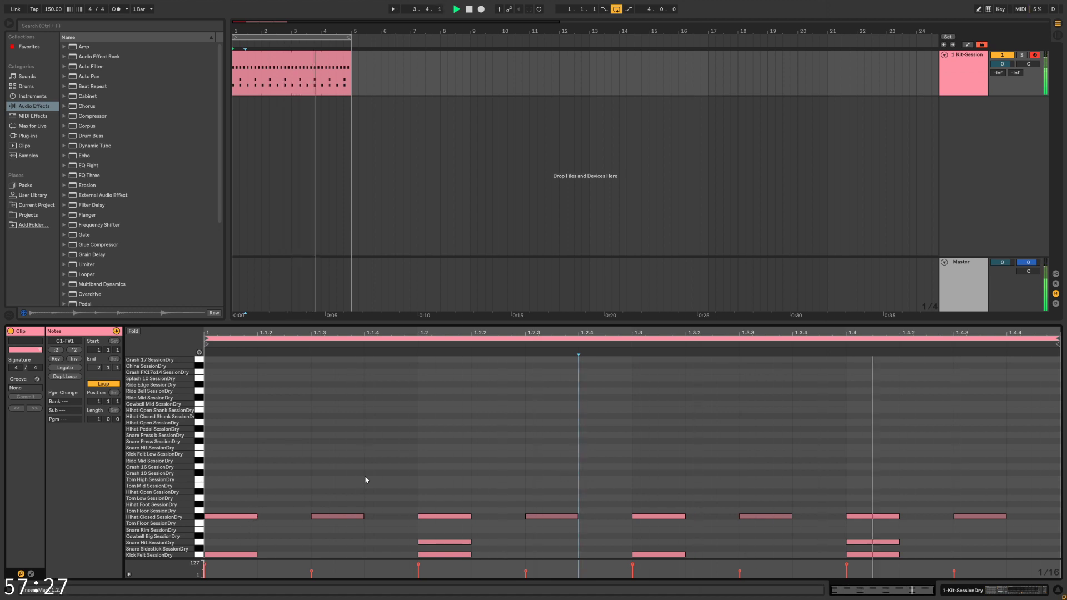
Delete the Snare Hit on beat 2 and put one back there by copying the beat 4 note
double_click(445, 542)
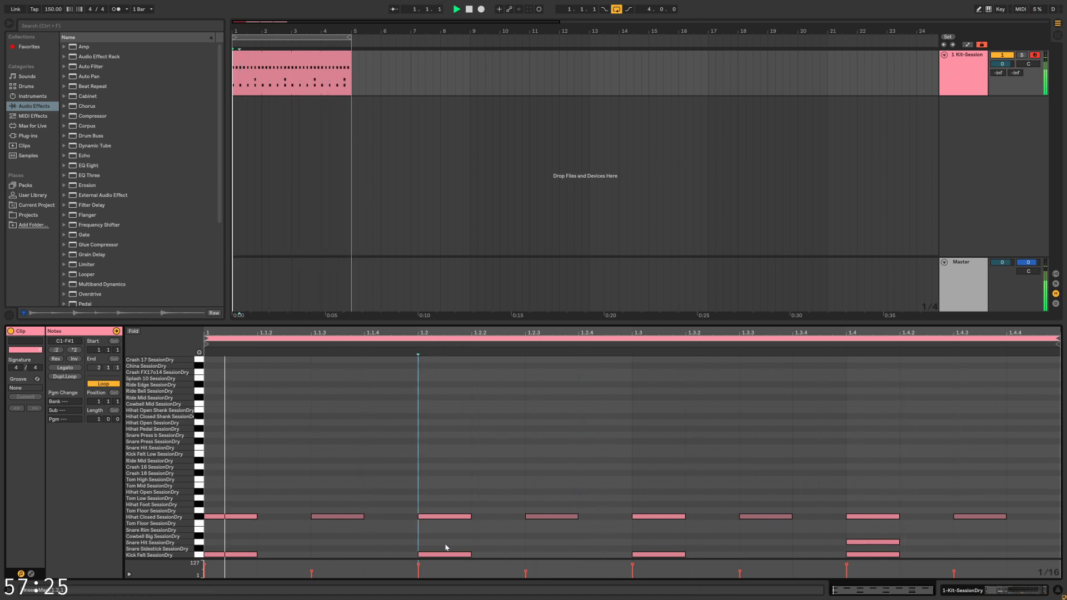
drag(854, 542, 445, 543)
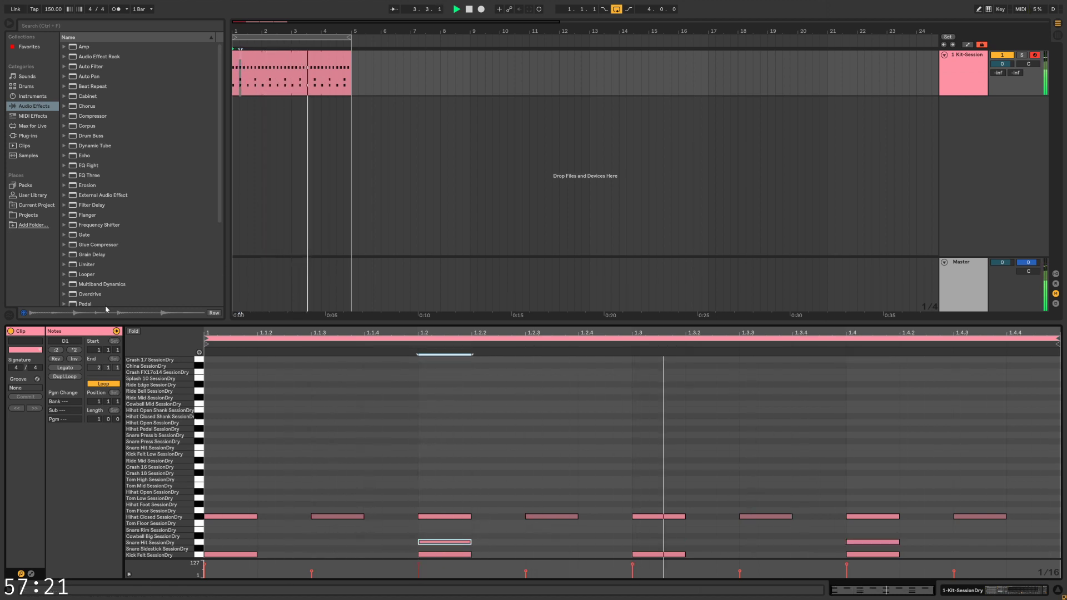
Raise the Downsample amount of the drum track's Redux effect to 16.0
click(133, 215)
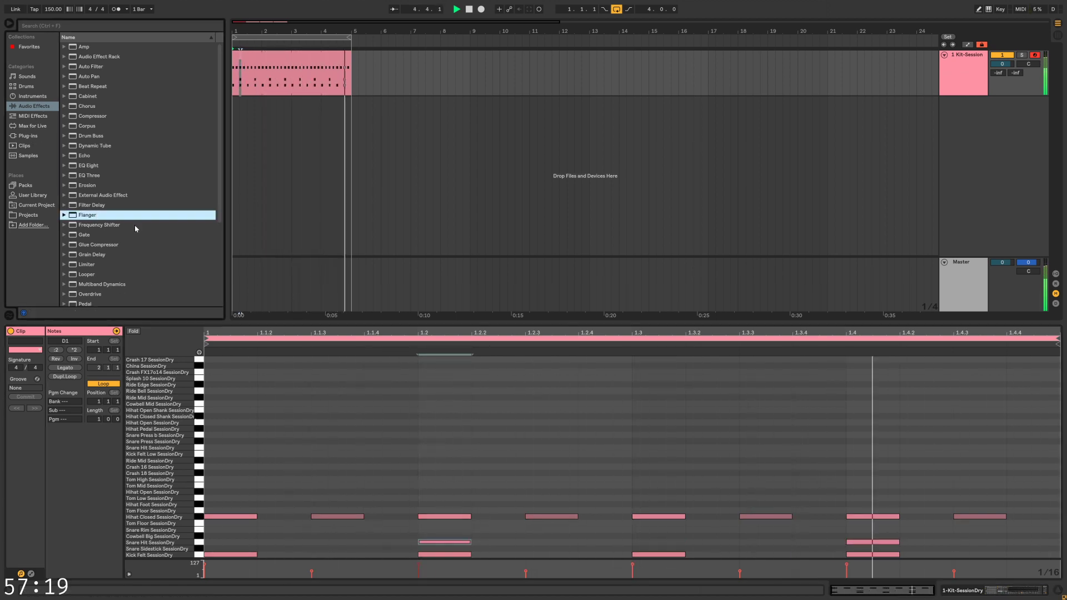
scroll(135, 228, down, 4)
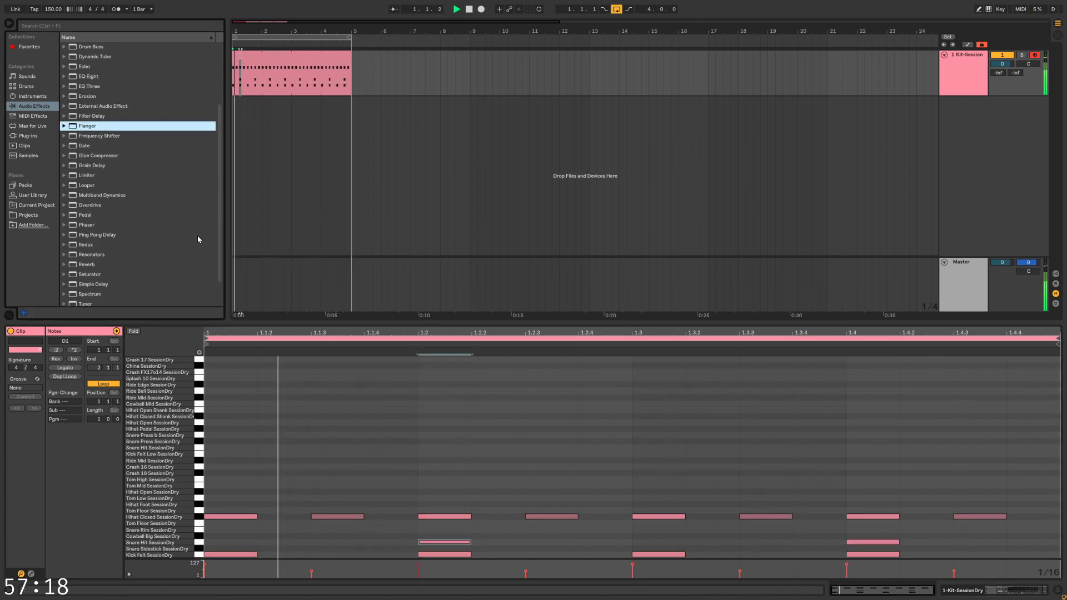
double_click(960, 66)
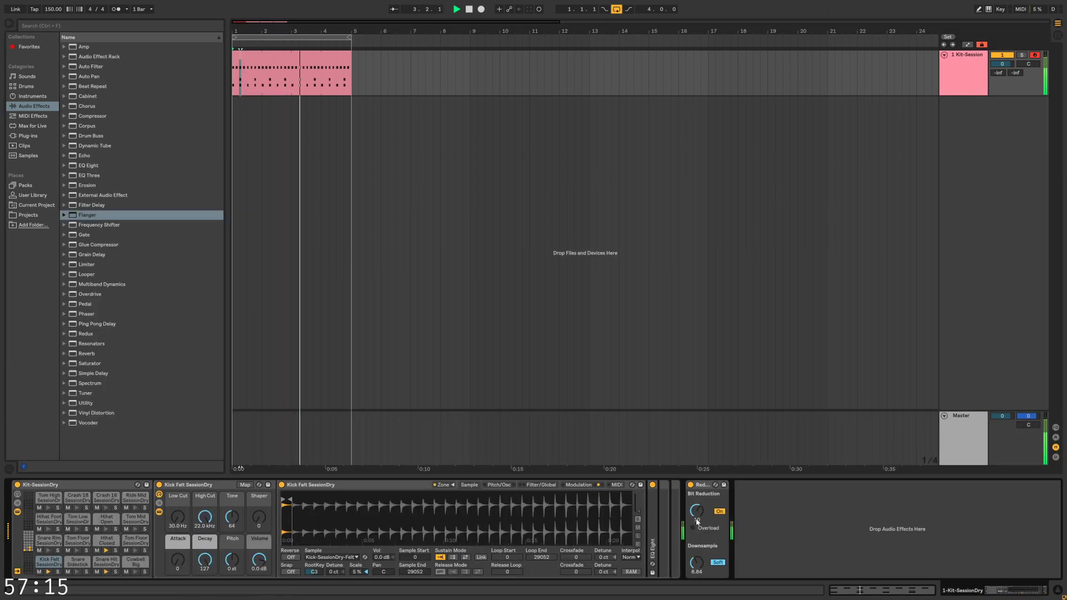
drag(696, 564, 697, 546)
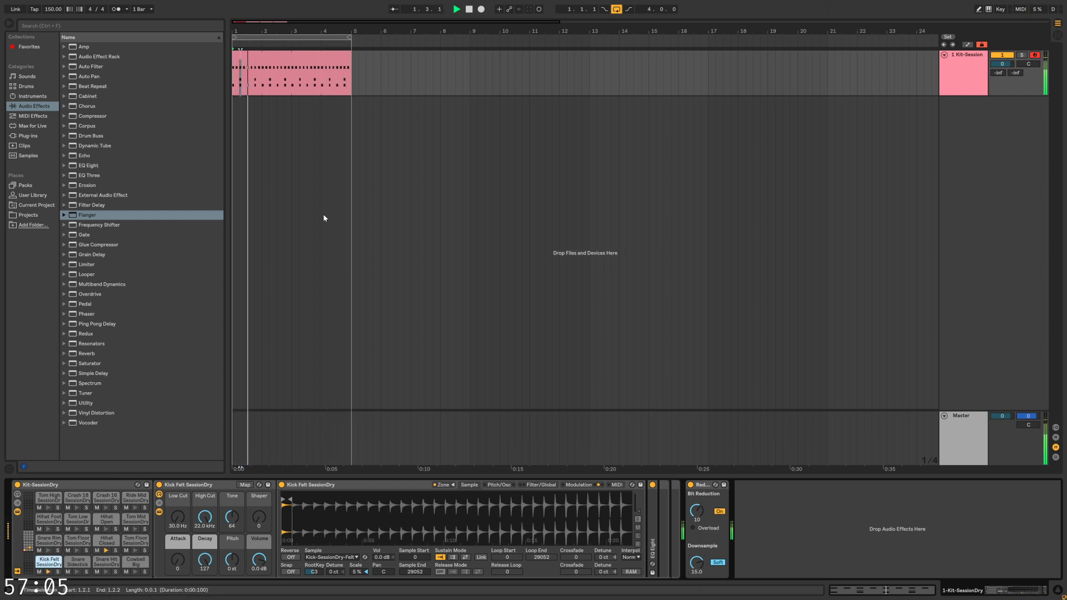
Stop playback and lower the drum track's volume to -12.0 dB
click(301, 84)
key(space)
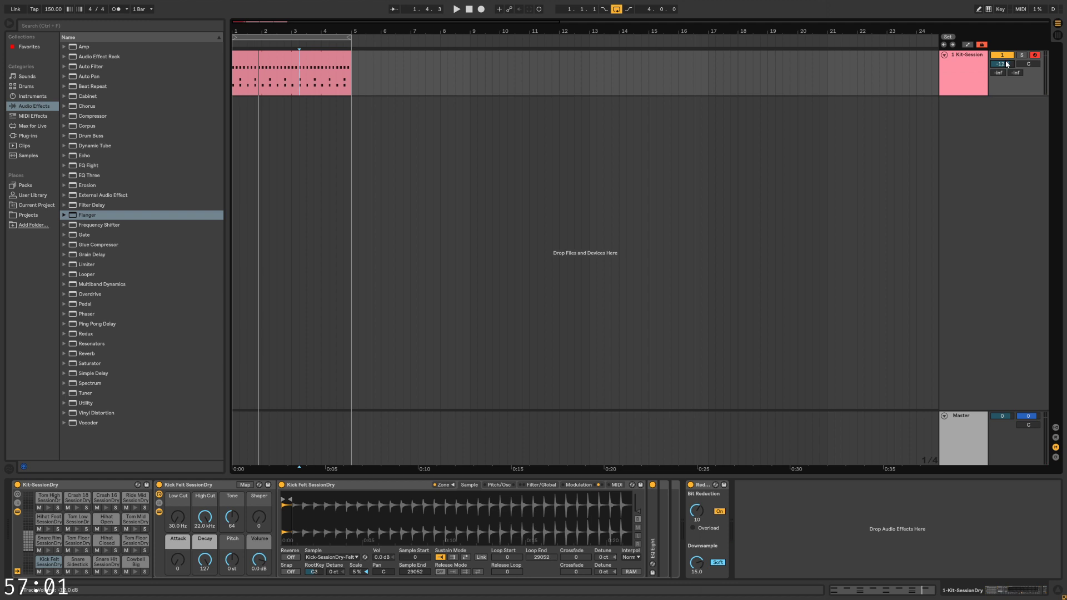
click(760, 133)
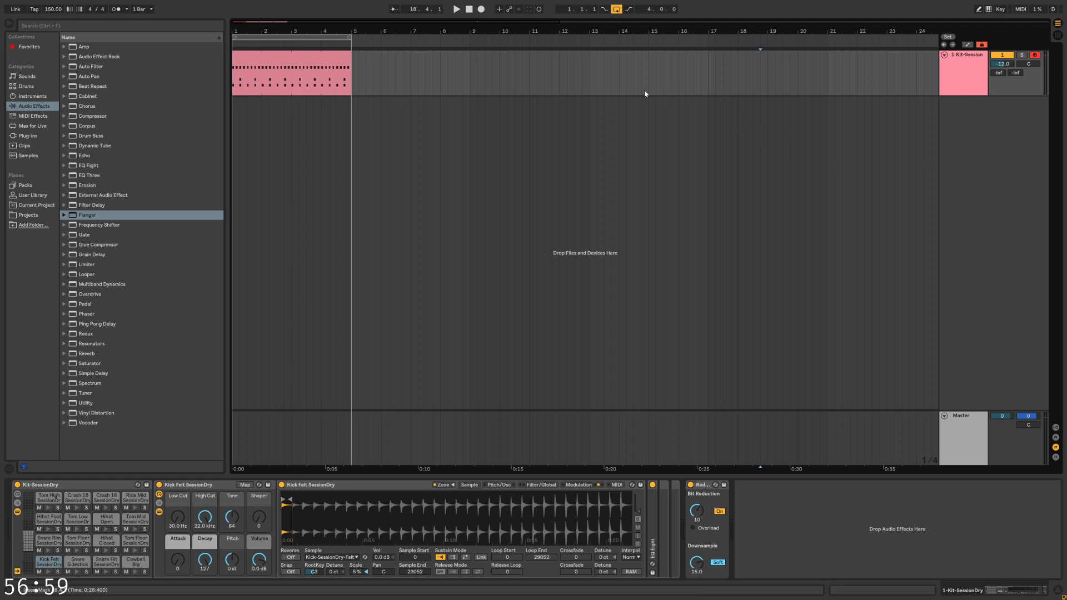
Add an Analog instrument on a new track
click(23, 76)
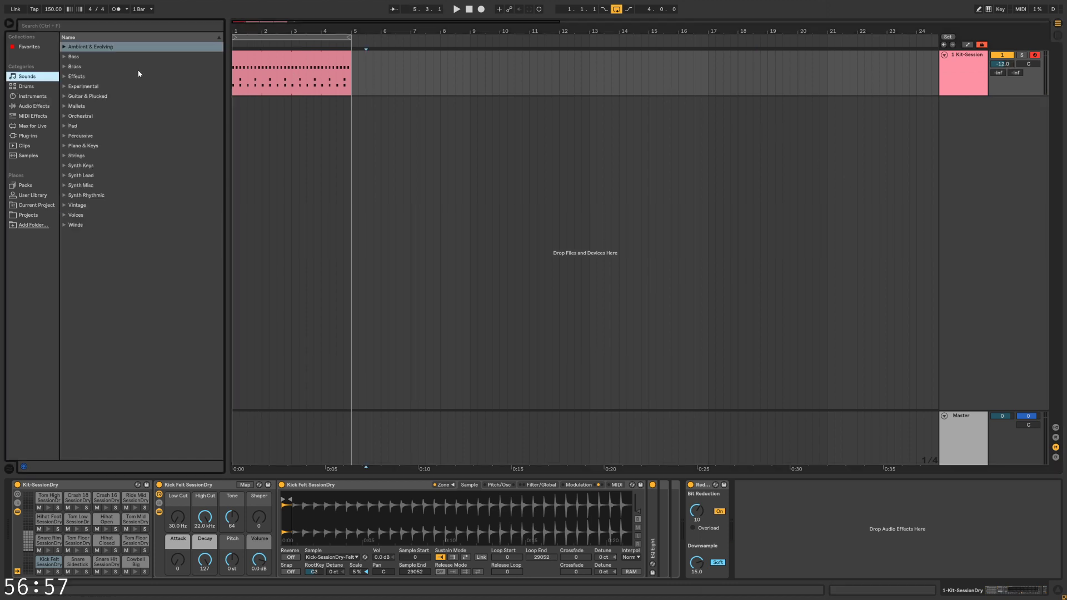
click(35, 108)
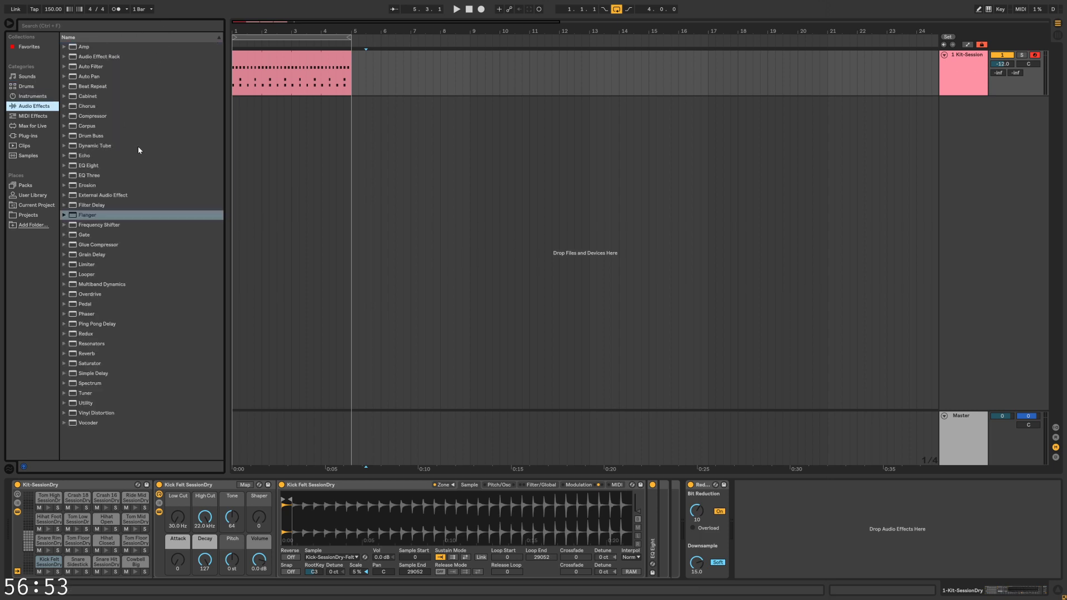
click(39, 97)
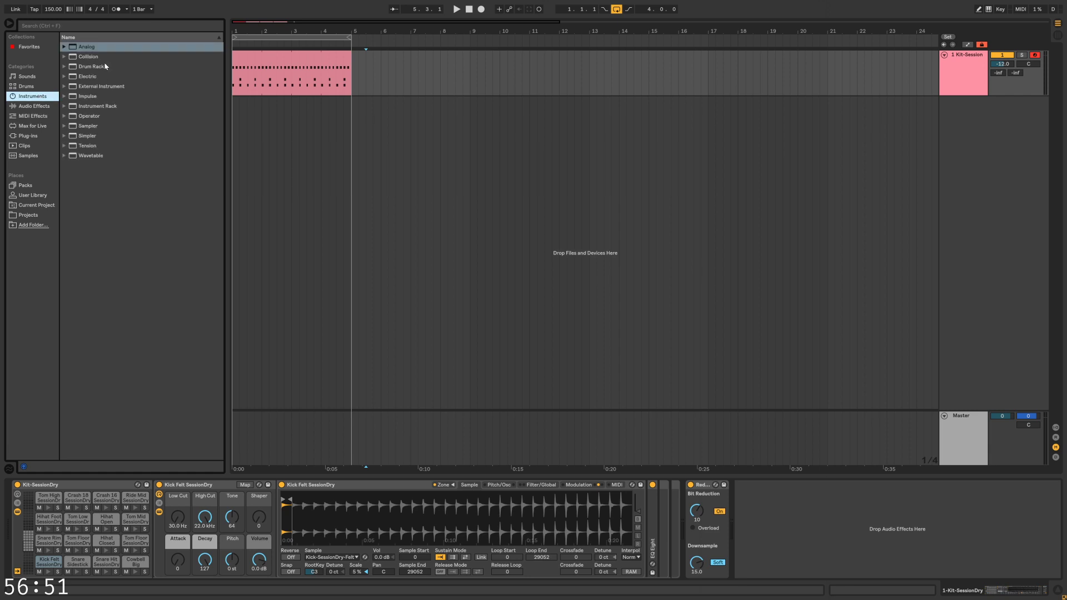
click(87, 49)
key(Return)
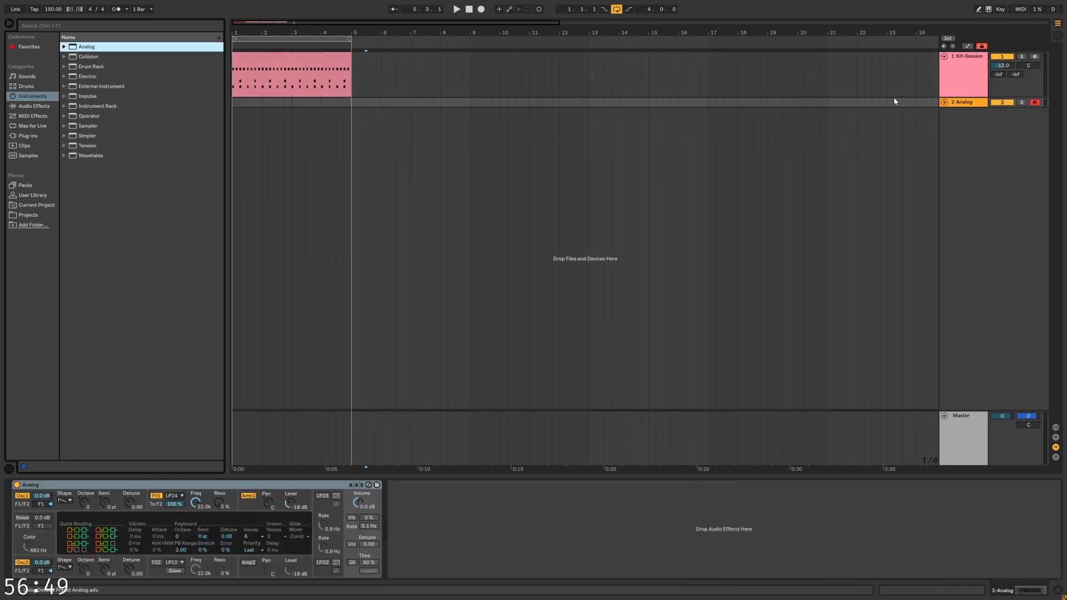
Unfold the Analog track and set the shape of Analog's first oscillator to a square wave
click(944, 104)
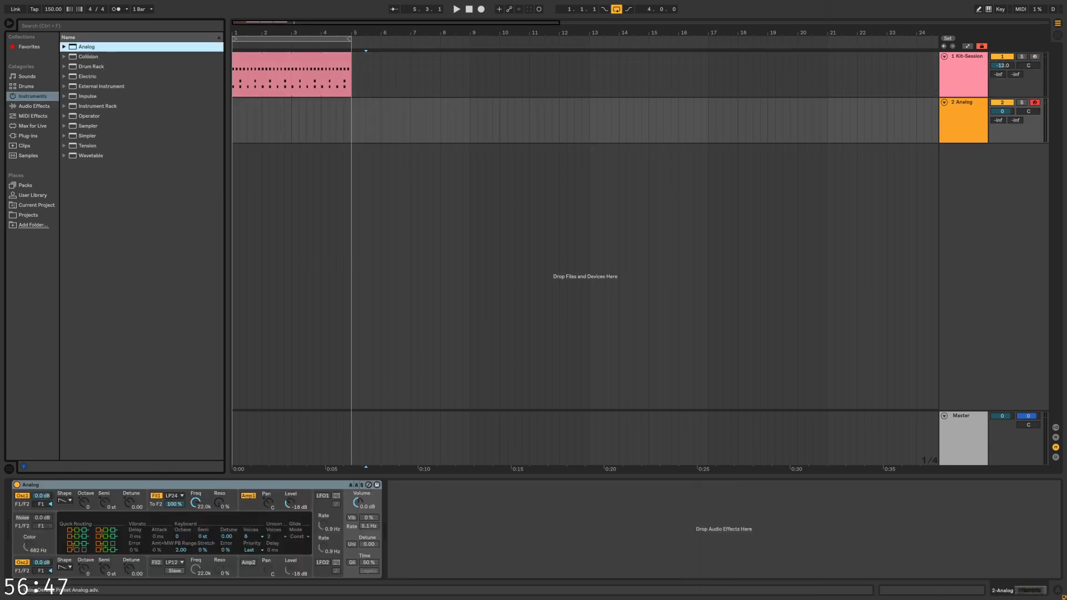
click(62, 501)
click(65, 528)
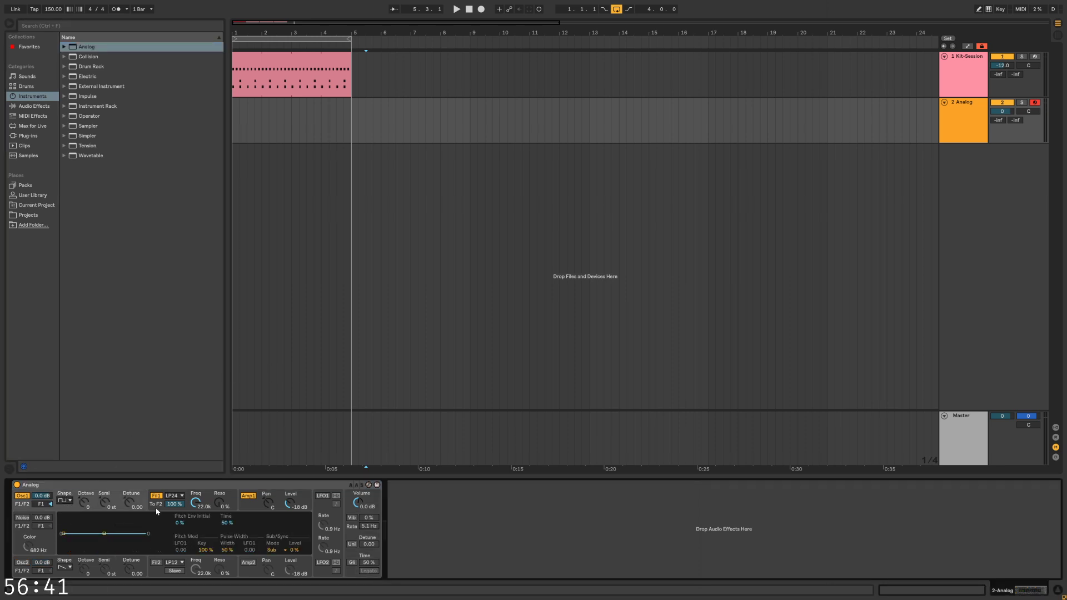
Add the Keyboard Visualiser Max MIDI effect to the Analog track
click(33, 125)
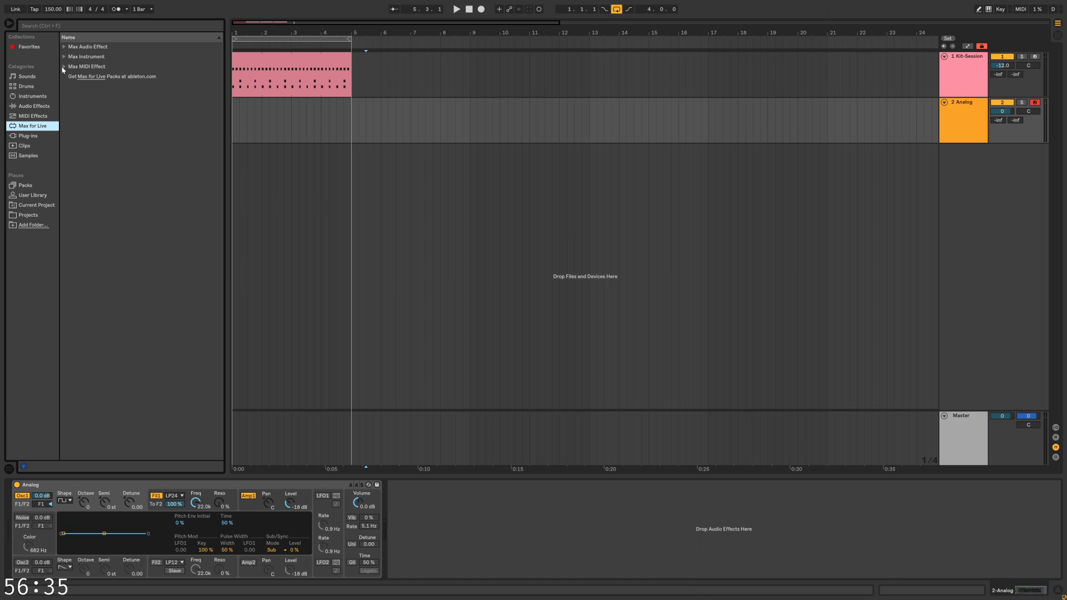
click(64, 67)
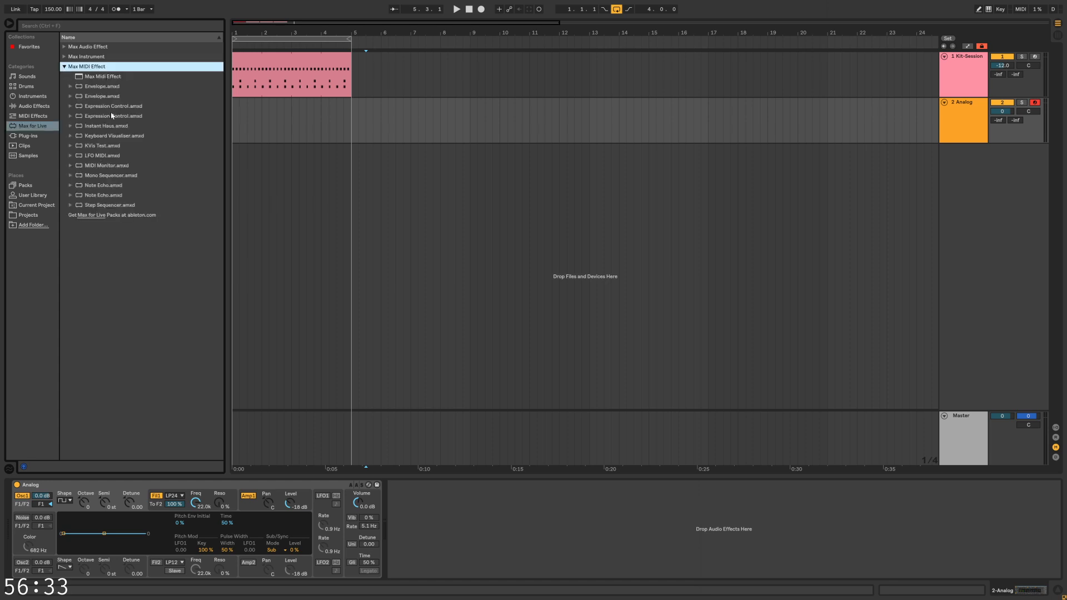
drag(105, 135, 421, 499)
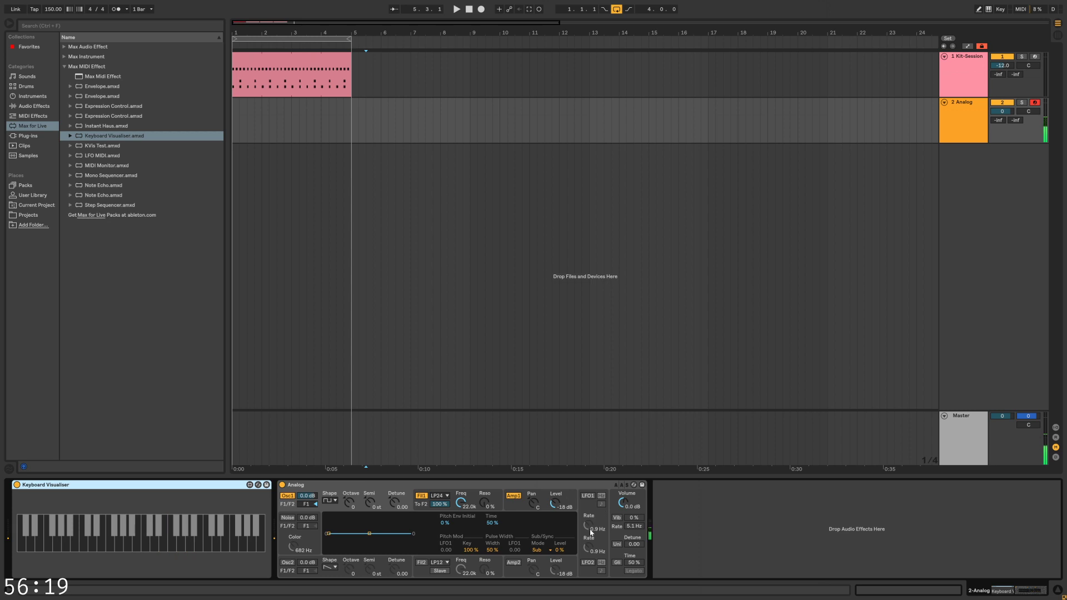
Set Analog's voices to Mono and display the Amp1 envelope settings
click(617, 569)
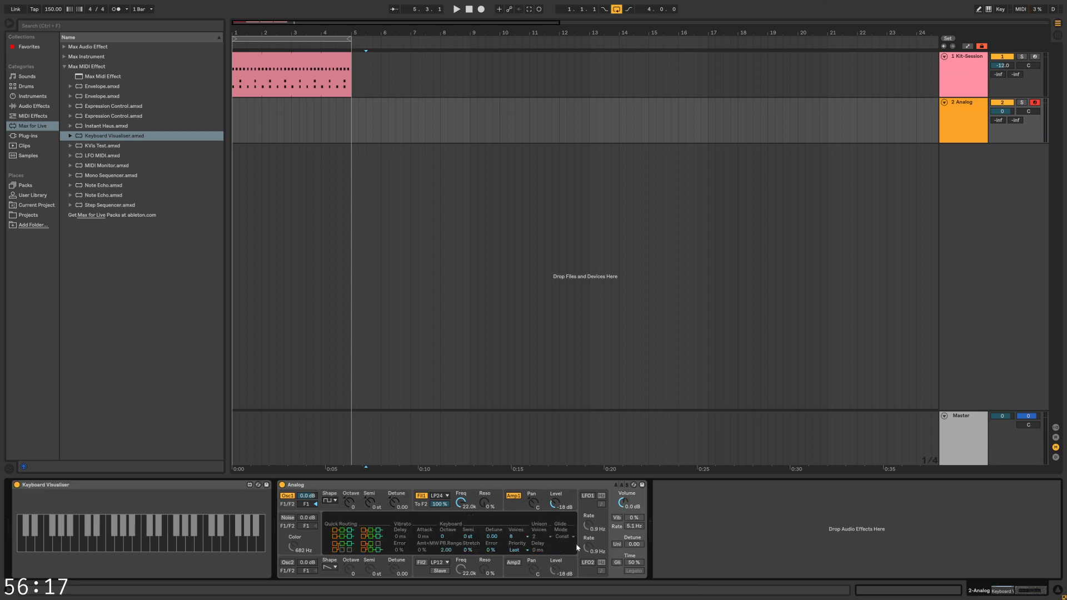
click(526, 537)
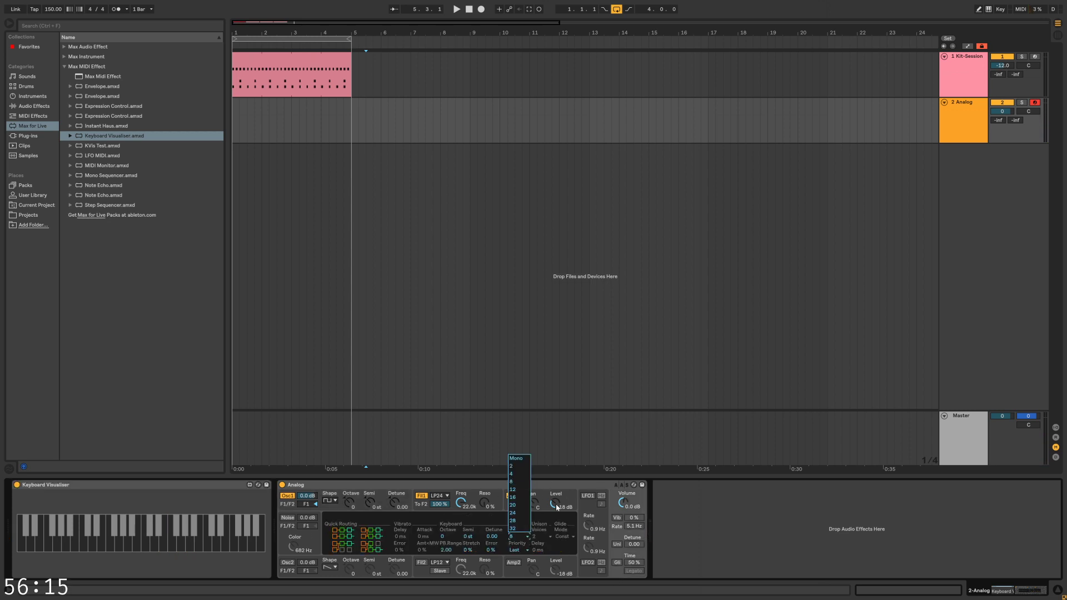
click(522, 458)
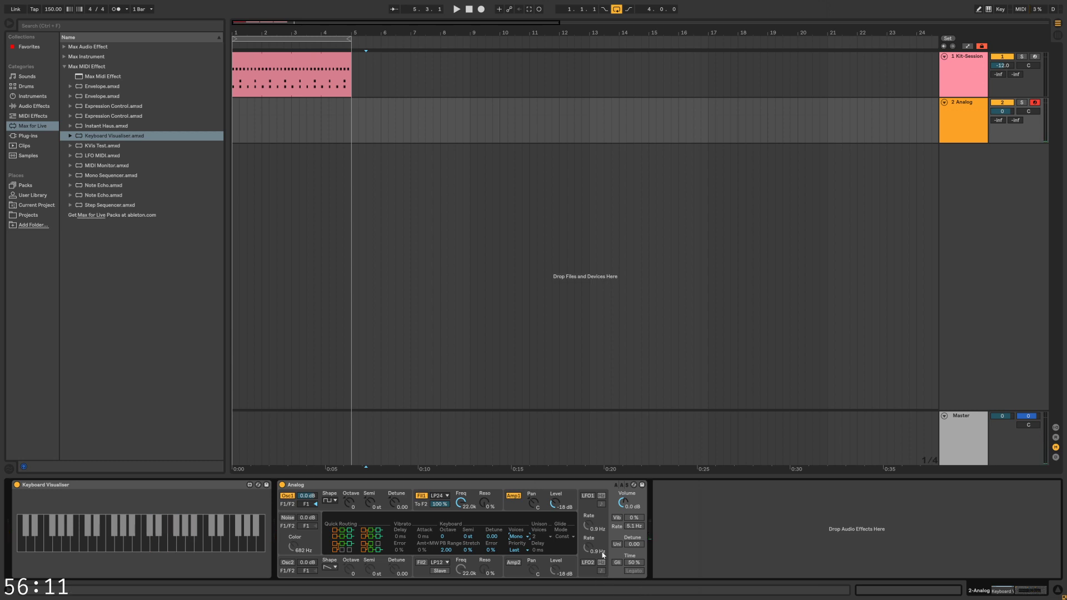
click(523, 538)
click(521, 538)
click(519, 461)
click(520, 512)
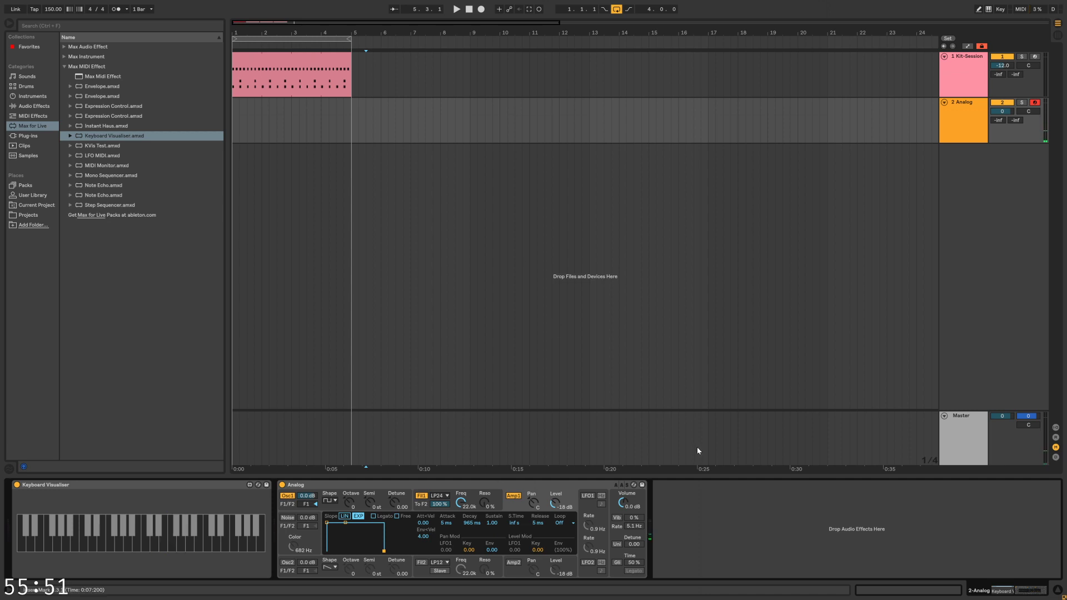
Create a one-bar MIDI clip at the start of the Analog track and enter successive 1/64 notes D3, F3 and A3
click(282, 120)
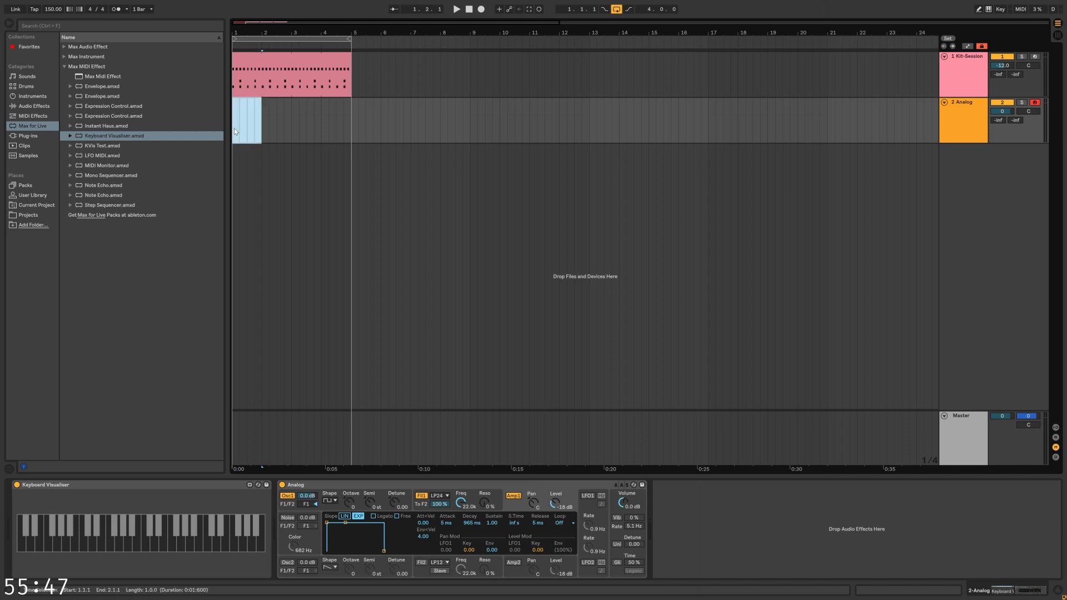
key(ctrl+shift+m)
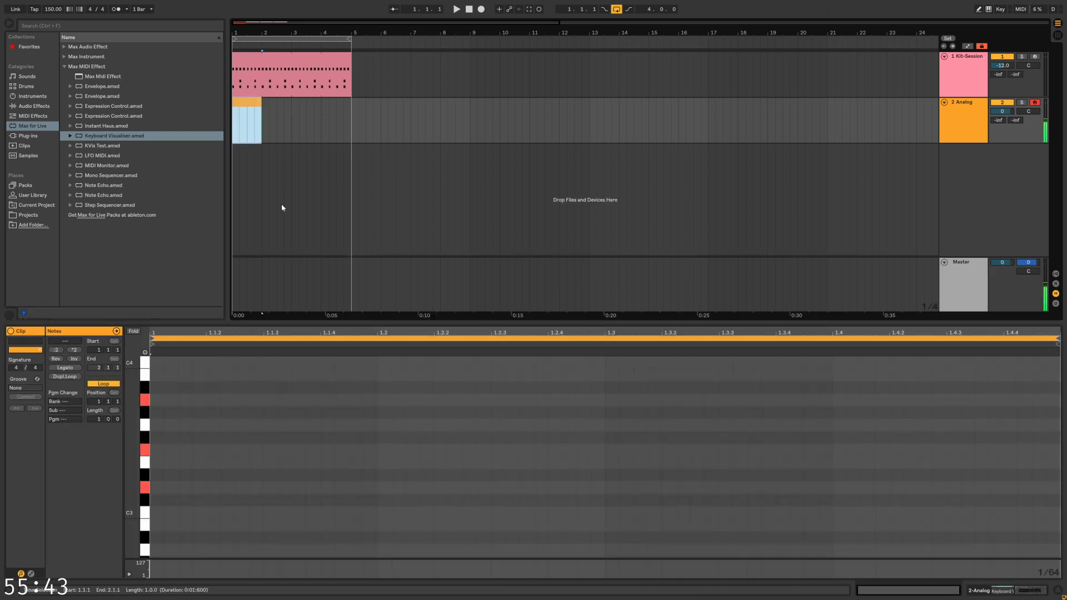
double_click(155, 492)
double_click(170, 451)
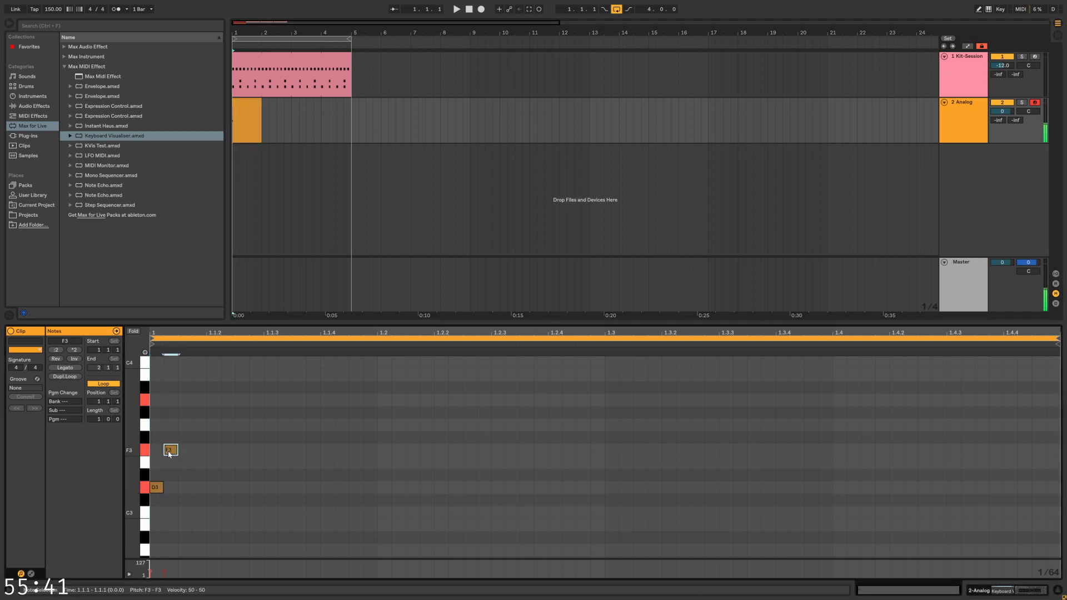
Duplicate the D3, F3, A3 arpeggio four times in a row and play it back with the drums
drag(190, 375, 149, 492)
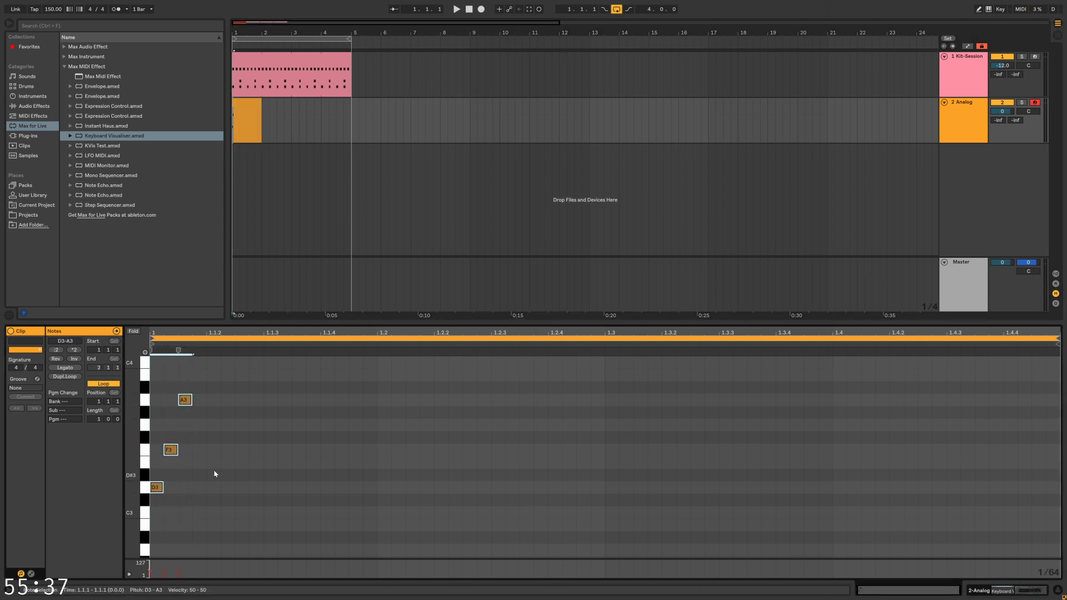
key(ctrl+d)
key(ctrl+d)
key(ctrl+d)
key(ctrl+d)
key(space)
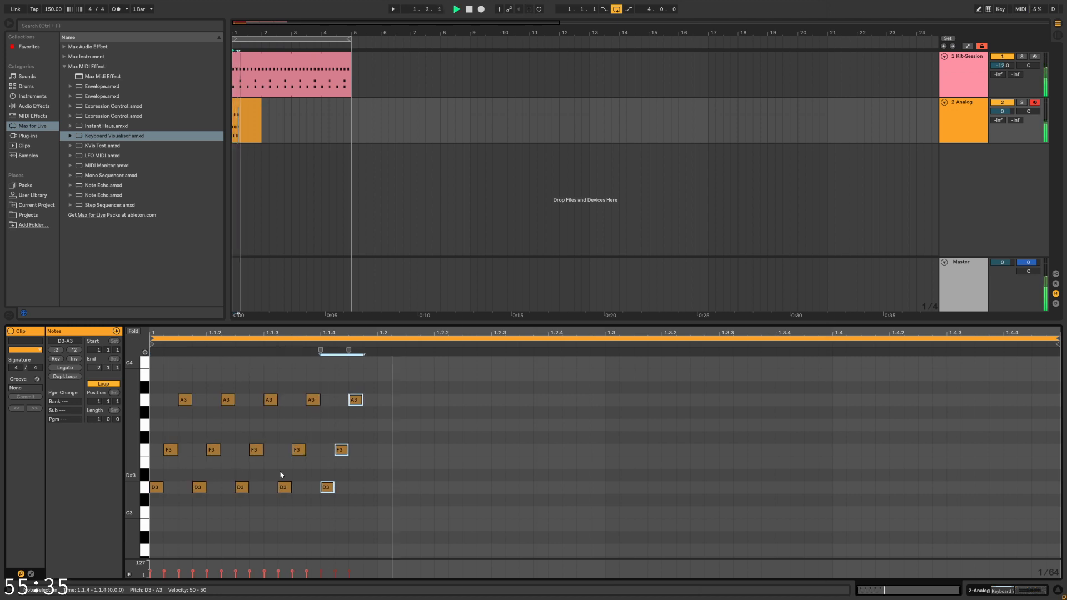
key(space)
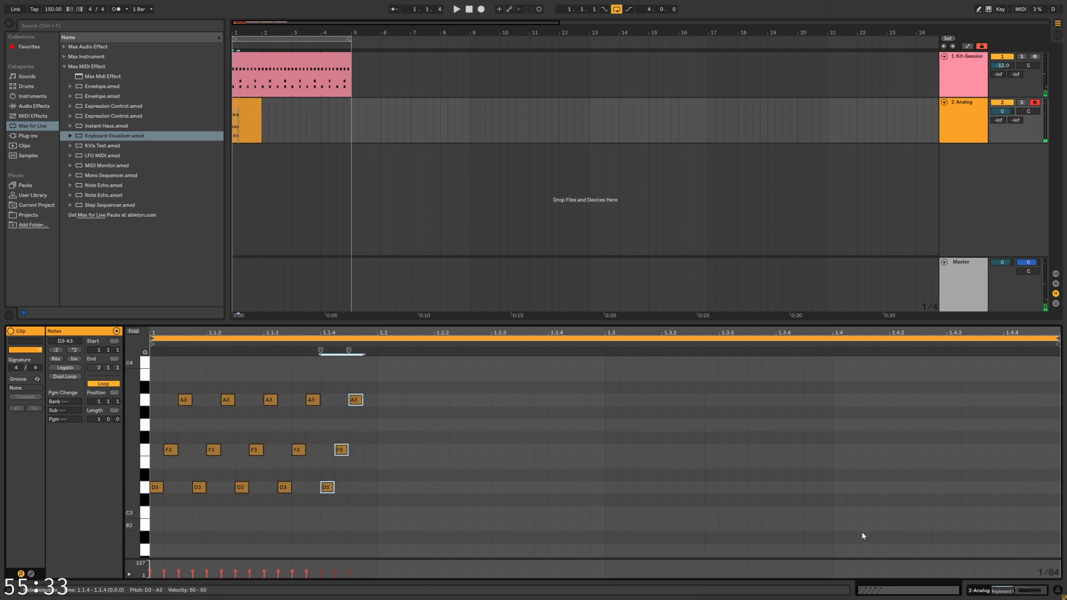
click(375, 458)
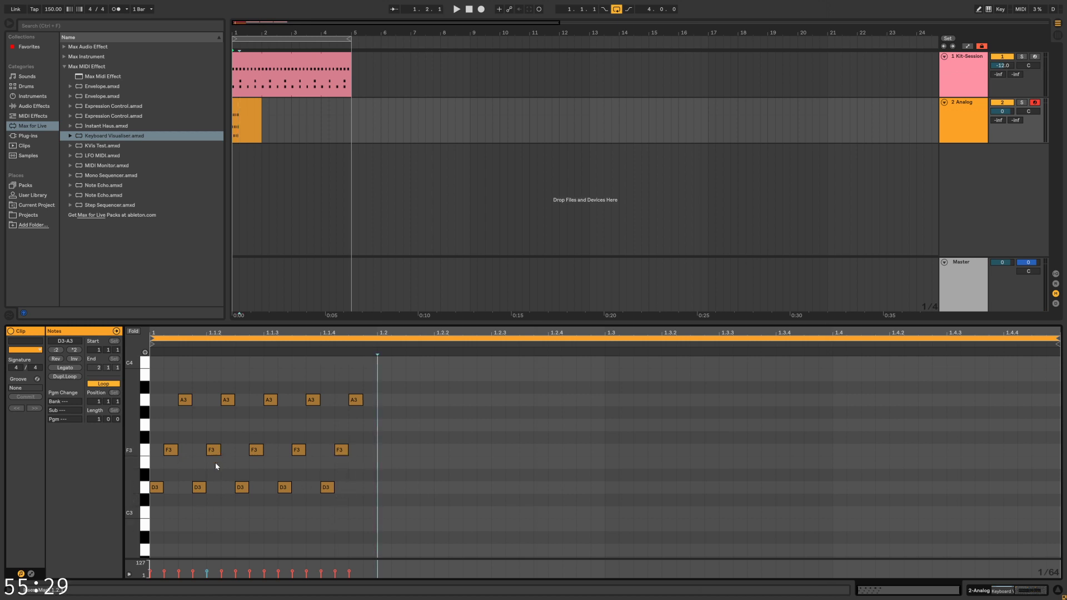
key(space)
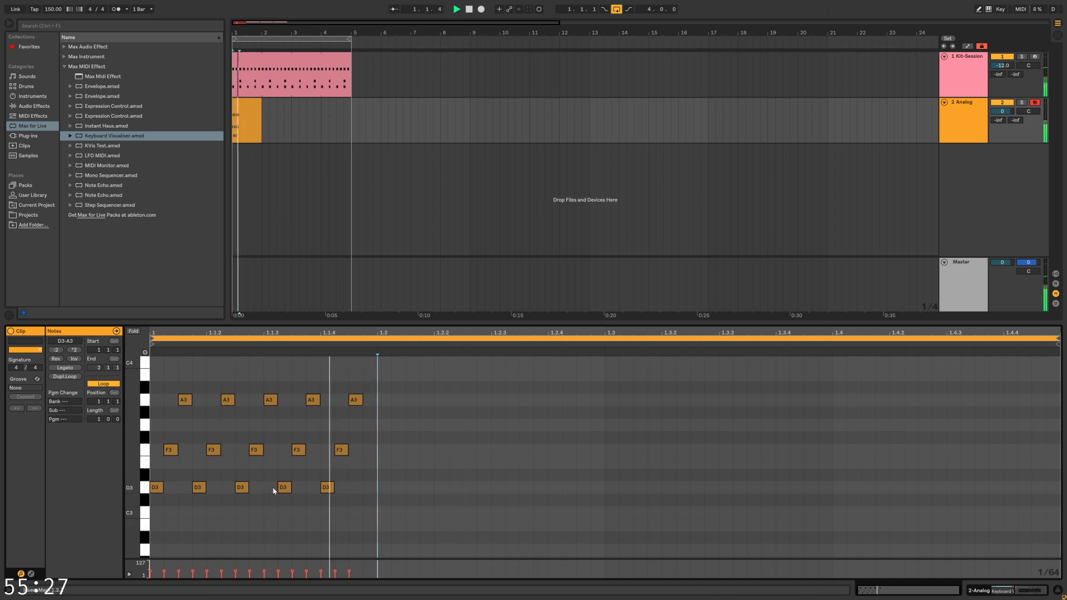
Play back the repeated arpeggio and extend the looping Analog clip to four bars, ending at bar 5
drag(368, 510, 148, 372)
key(space)
key(space)
key(space)
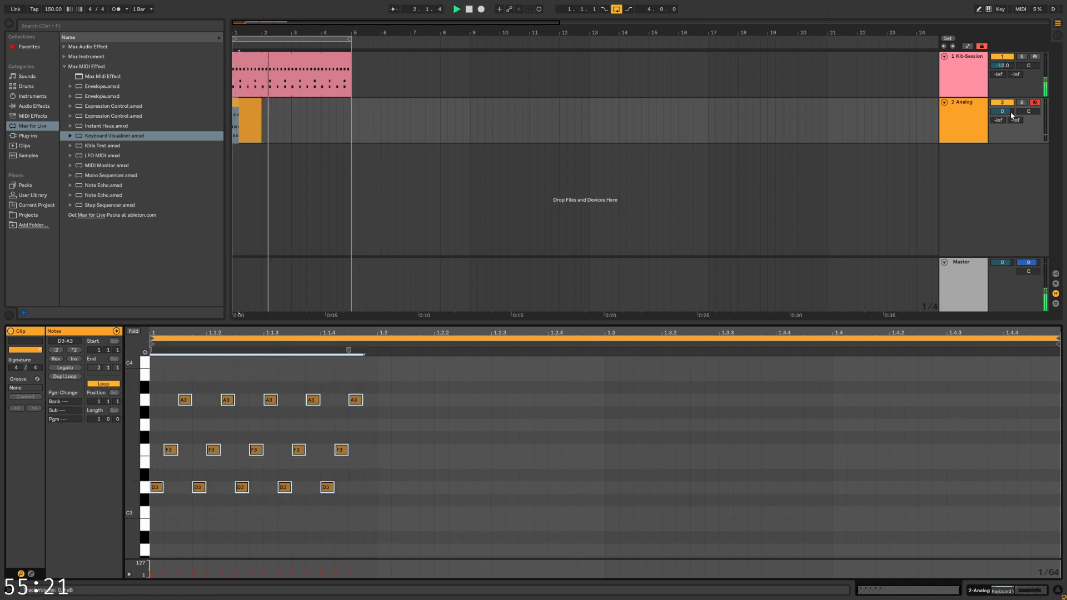
drag(262, 102, 351, 102)
click(377, 460)
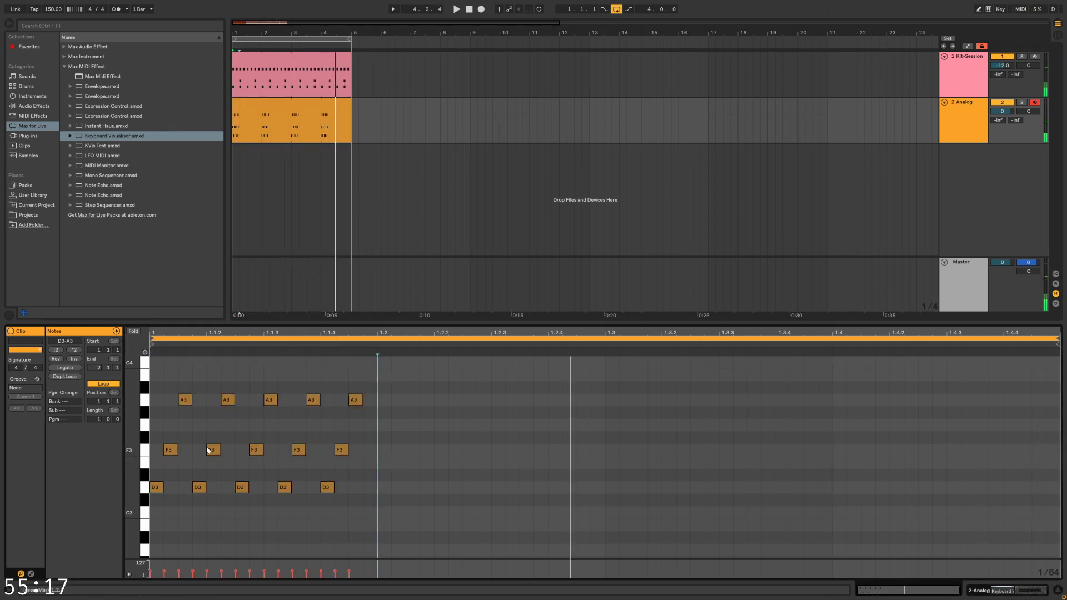
Try rearranging the first four arpeggio notes to D3, F3, A3, F3 and delete the notes from 1.1.2 onward
mouse_move(202, 486)
mouse_down()
mouse_move(205, 453)
mouse_move(213, 488)
mouse_up()
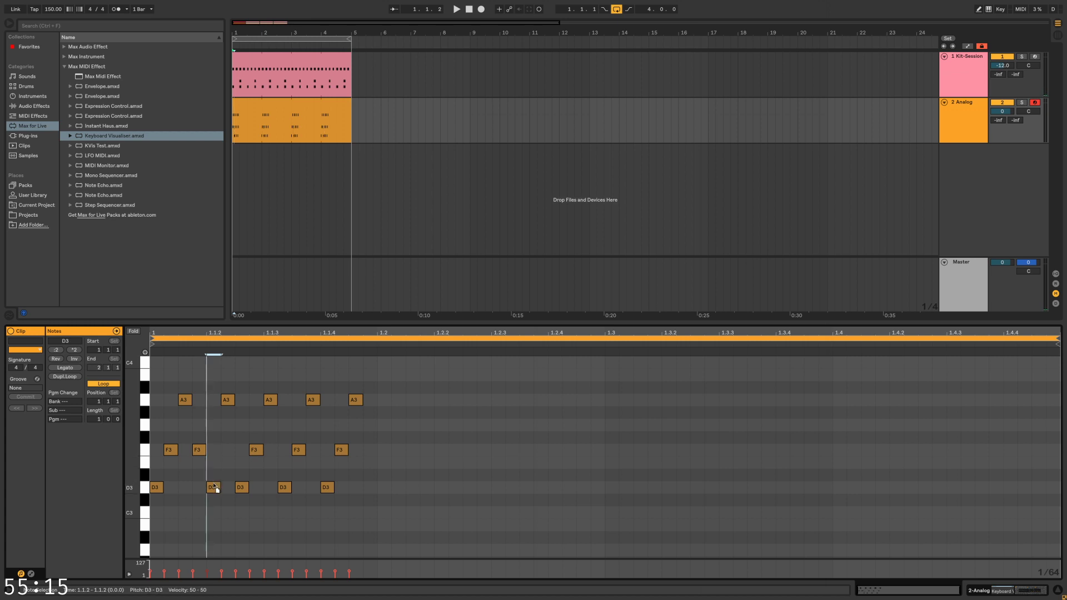
drag(213, 390, 453, 552)
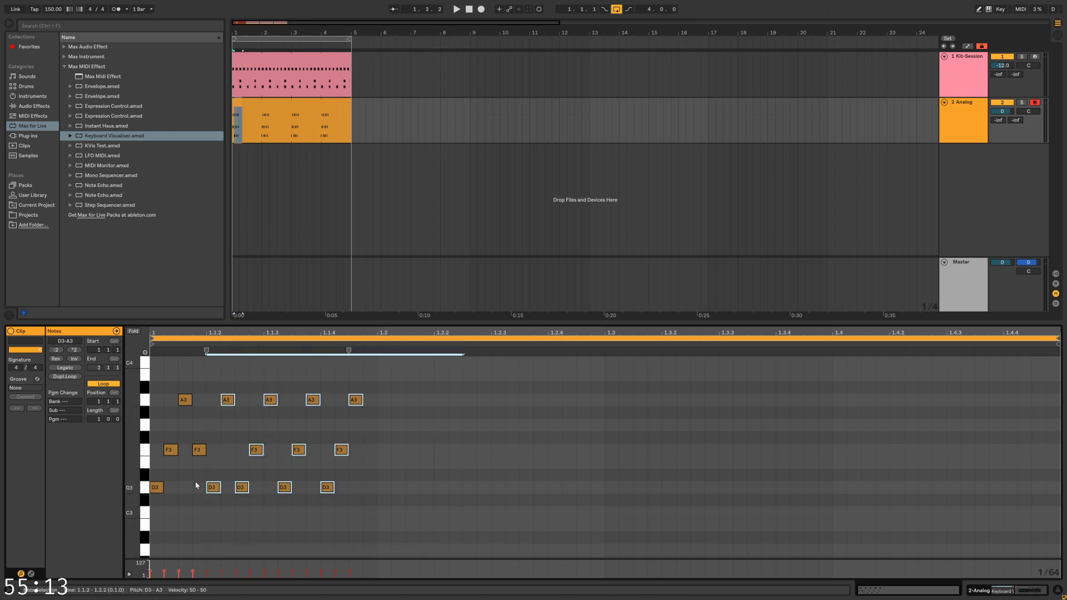
key(Delete)
Duplicate the four-note D3, F3, A3, F3 pattern three times in a row and play it back
drag(199, 493, 151, 396)
key(ctrl+d)
key(ctrl+d)
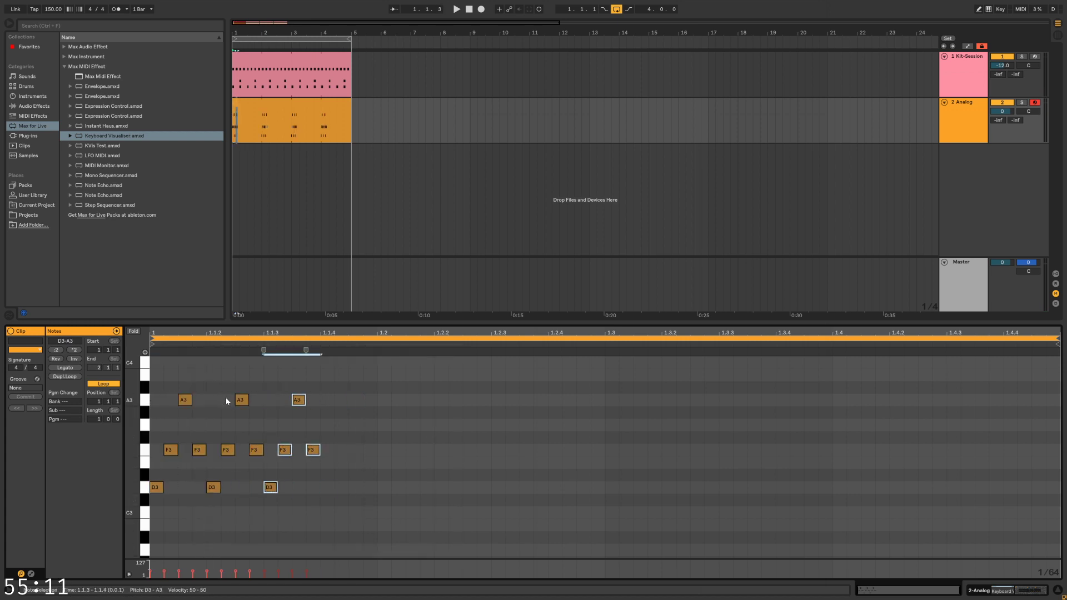
key(ctrl+d)
key(space)
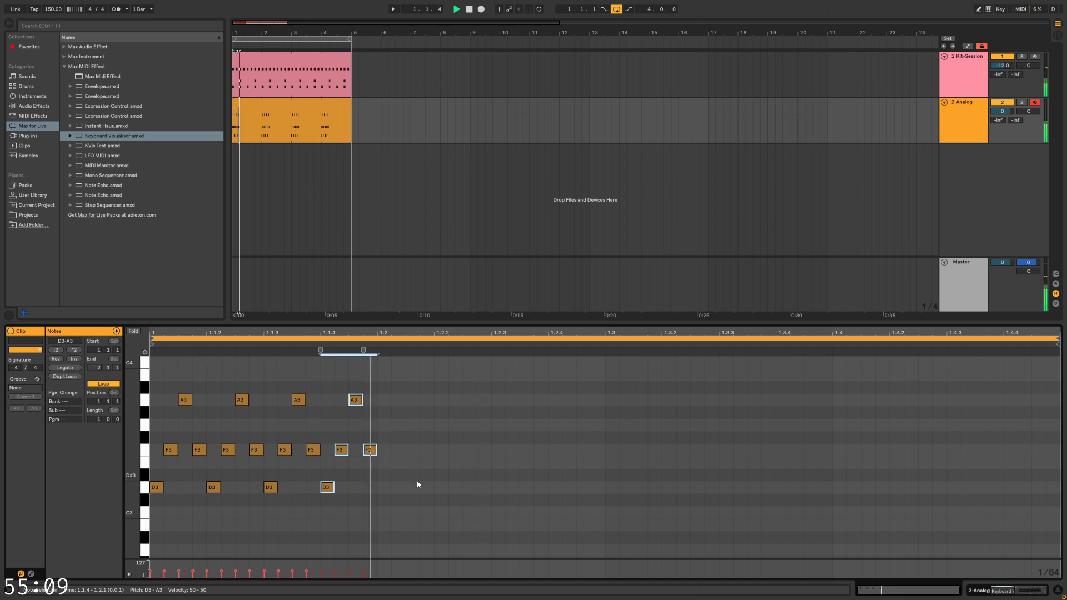
key(space)
Undo the four-note pattern edits to restore the D3, F3, A3 arpeggio
key(ctrl+z)
key(ctrl+z)
key(ctrl+z)
key(ctrl+z)
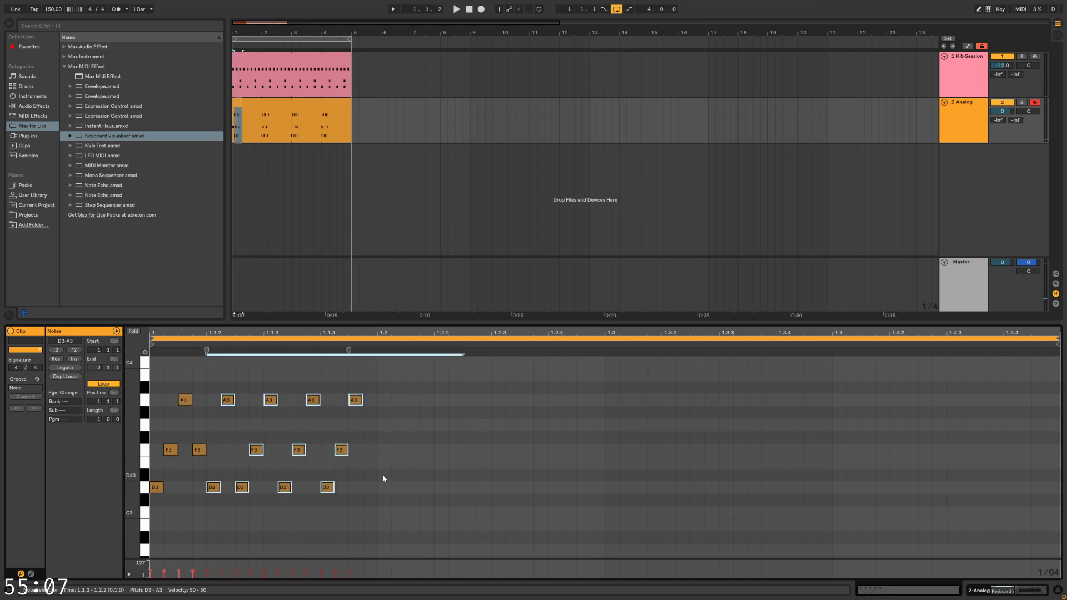
key(ctrl+z)
key(ctrl+z)
click(392, 477)
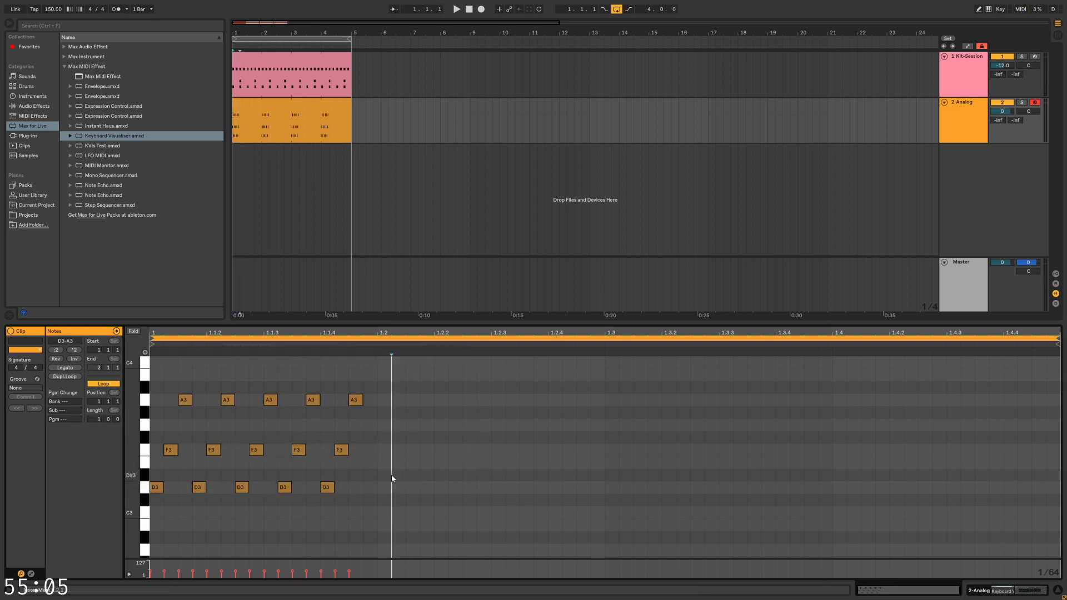
Add an extra D3 right after the last A3 of the first arpeggio group and play it back
drag(331, 491, 374, 492)
key(space)
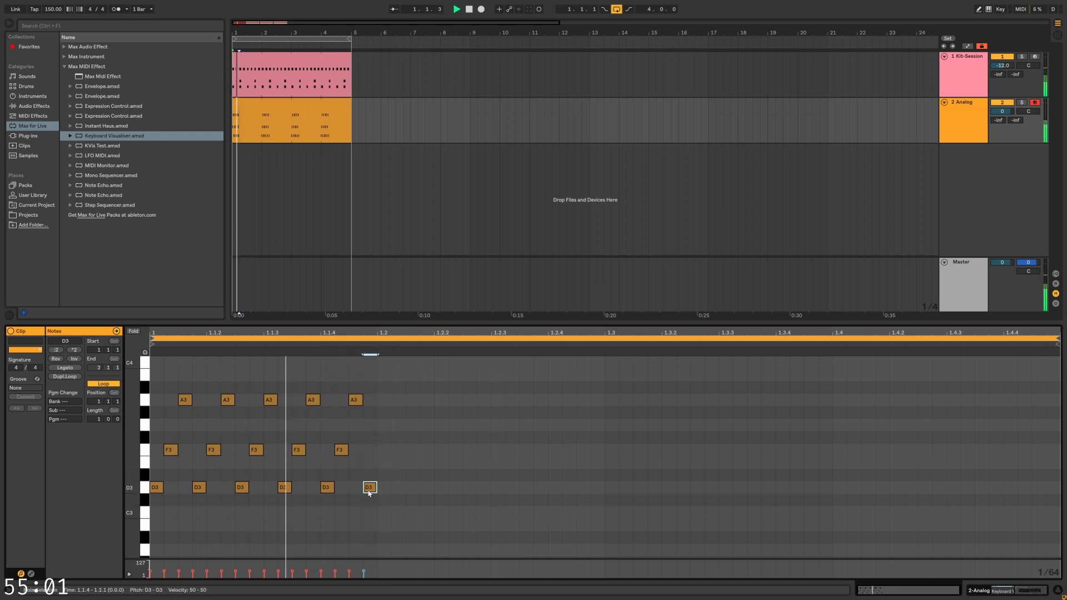
key(space)
Select the whole first arpeggio group and copy it to beat 1.3
drag(416, 518, 293, 385)
click(405, 435)
drag(373, 506, 156, 386)
drag(158, 487, 624, 488)
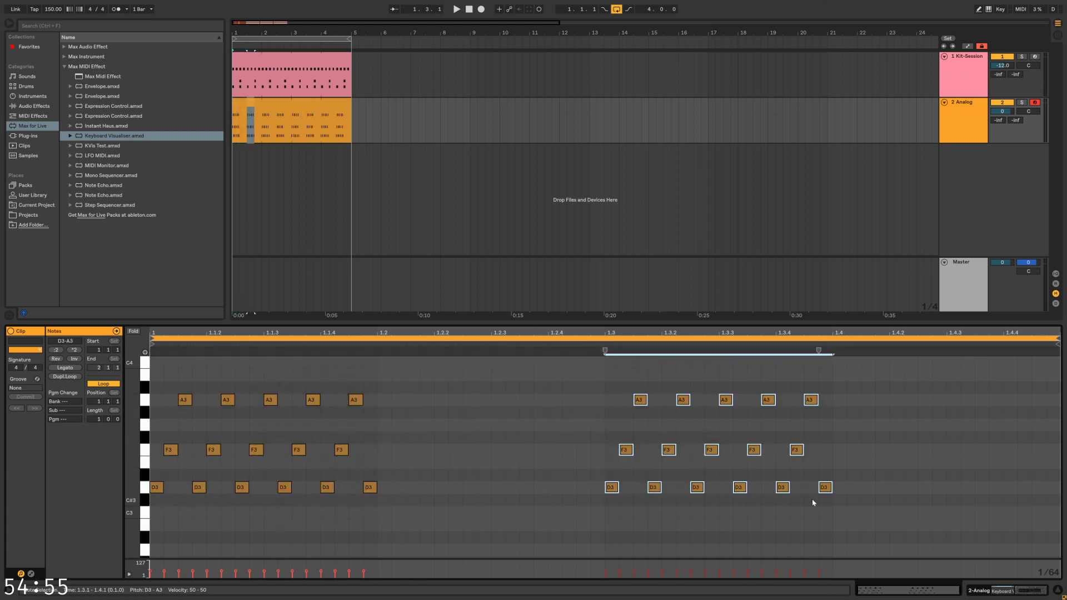
Try deleting the trailing D3 of the copied group, undo the deletion and briefly play the clip
click(825, 487)
key(Delete)
click(370, 487)
key(ctrl+z)
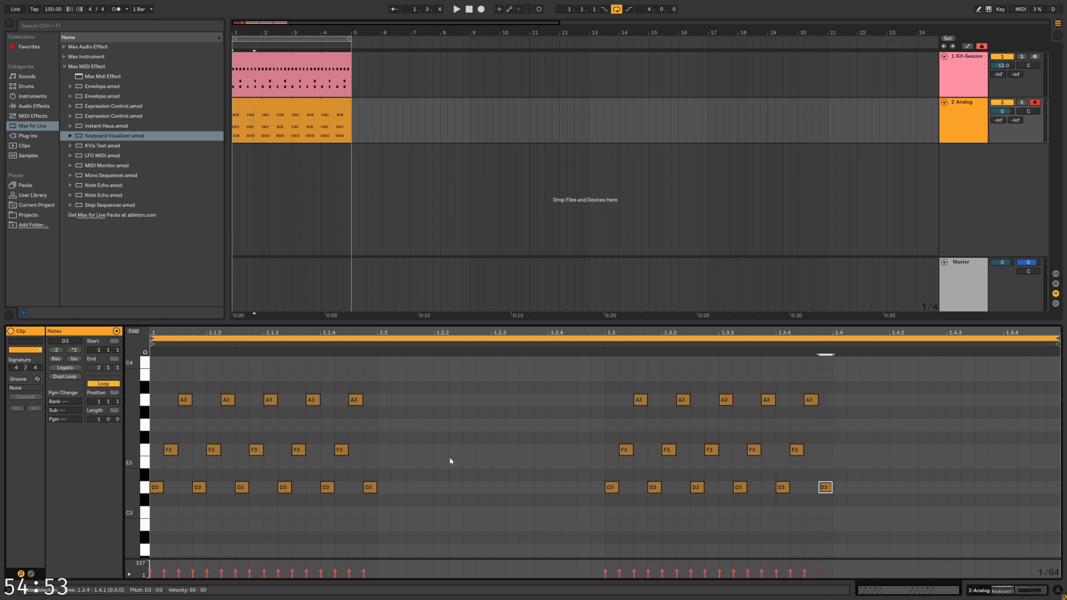
key(space)
key(space)
Delete the trailing D3 from both arpeggio groups and play the result with the drums
drag(379, 476, 359, 514)
key(Delete)
drag(851, 478, 806, 502)
key(Delete)
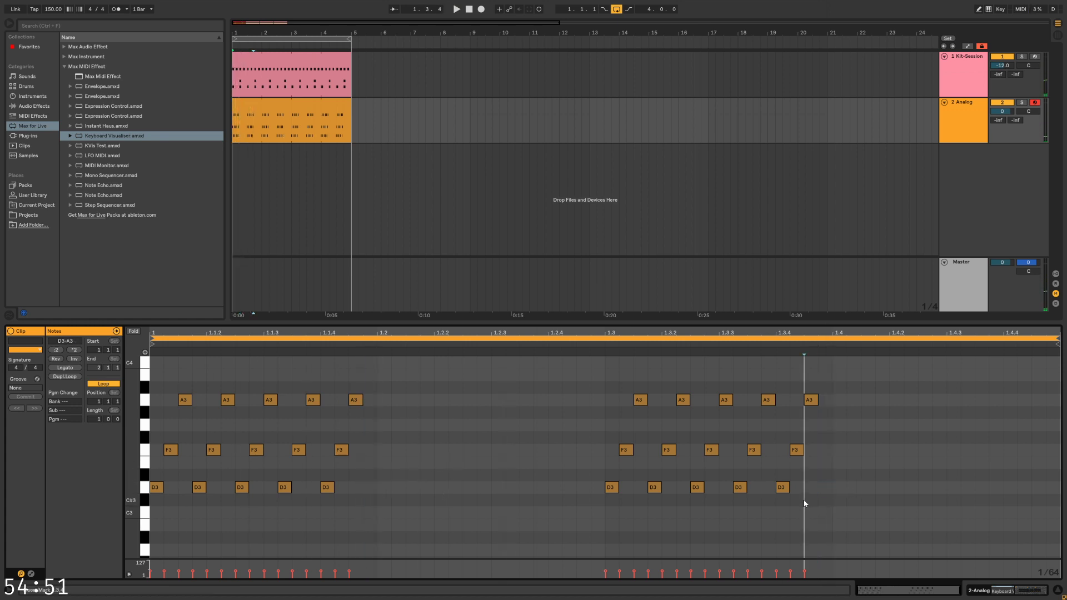
key(space)
key(space)
key(space)
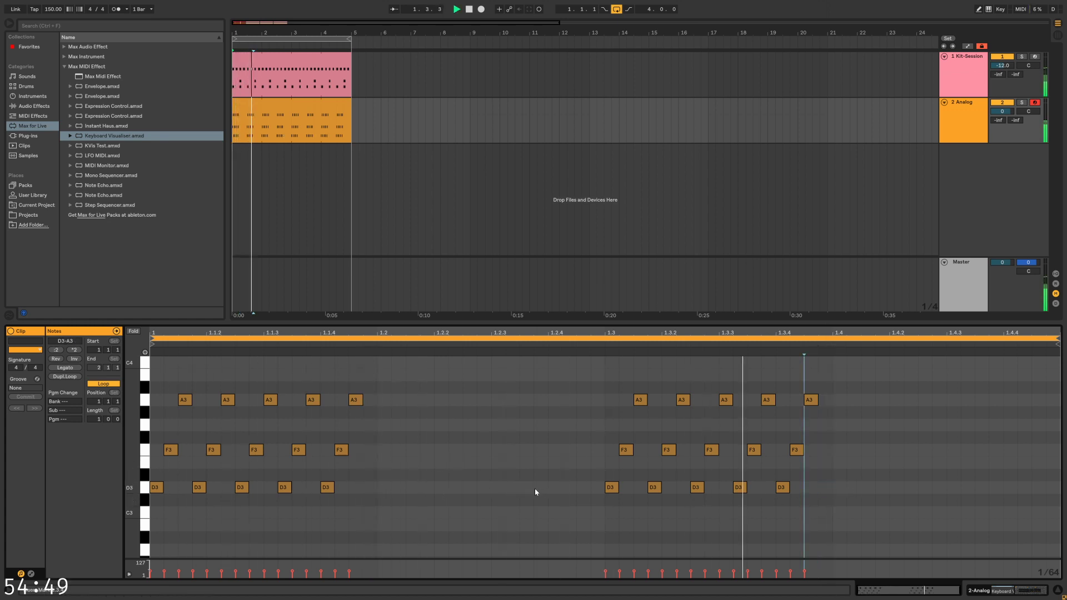
key(space)
Move the second arpeggio group earlier to start at 1.2.3 and play it back
mouse_move(599, 527)
mouse_down()
mouse_move(793, 378)
mouse_move(839, 369)
mouse_up()
drag(614, 490, 499, 491)
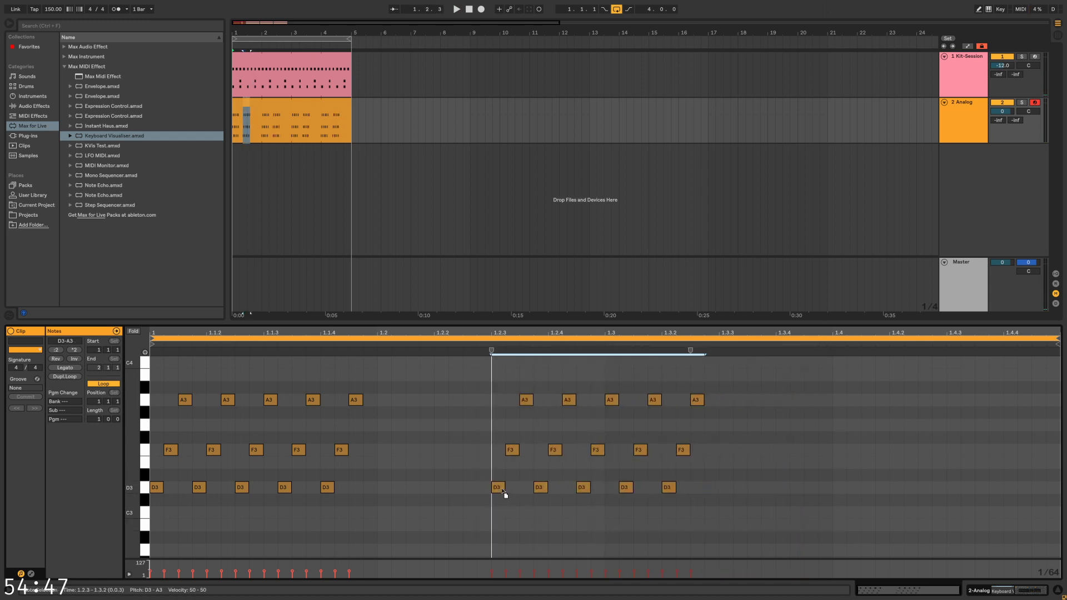
key(space)
key(space)
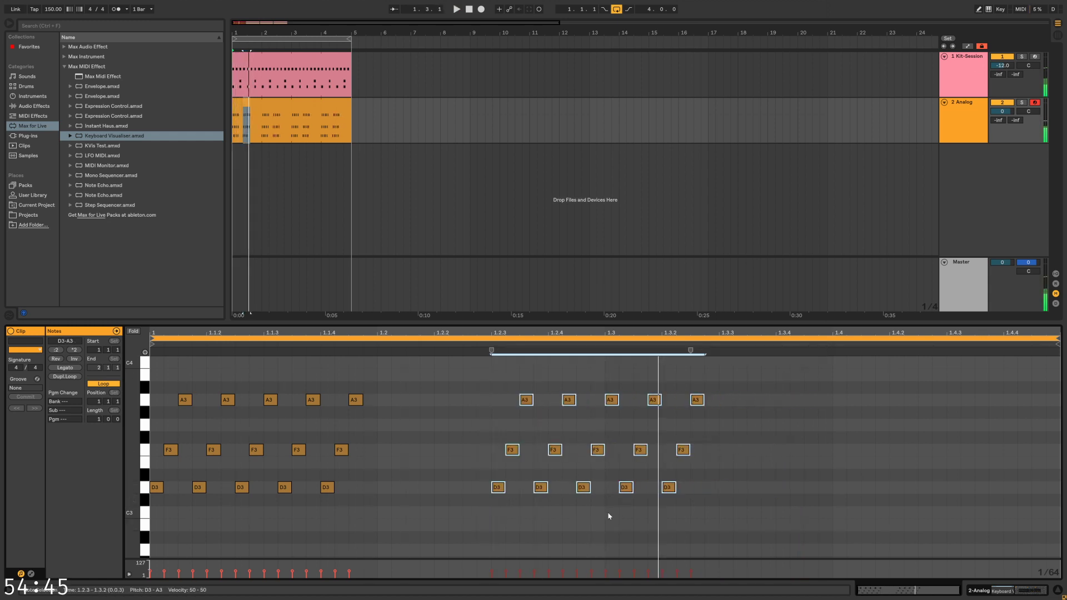
Shorten the second arpeggio group to three repeats by deleting its last six notes, and play it back
click(623, 509)
drag(741, 372, 625, 512)
key(Delete)
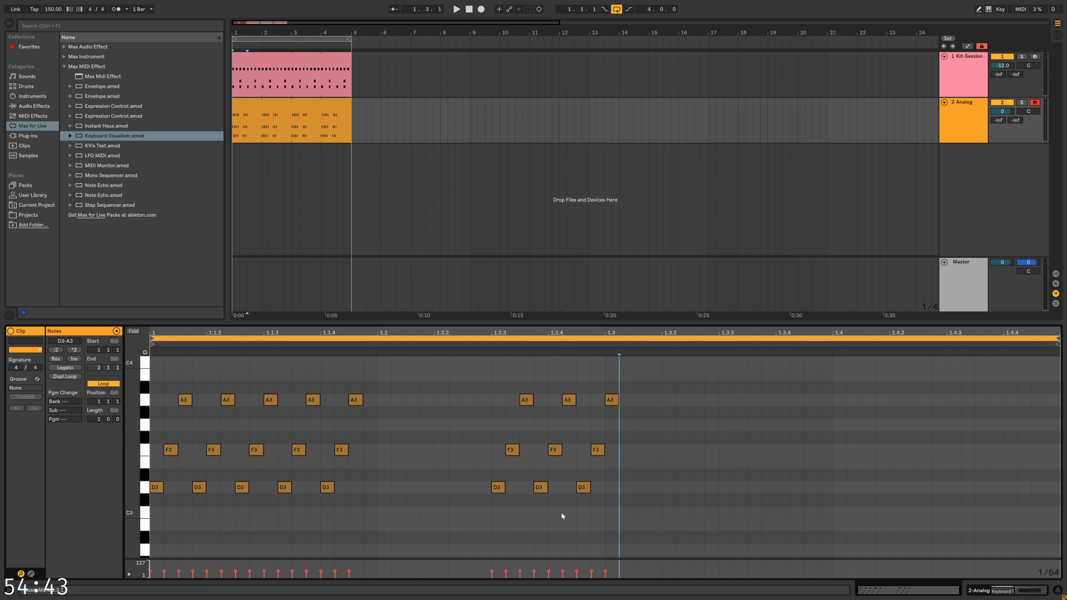
click(500, 506)
key(space)
key(space)
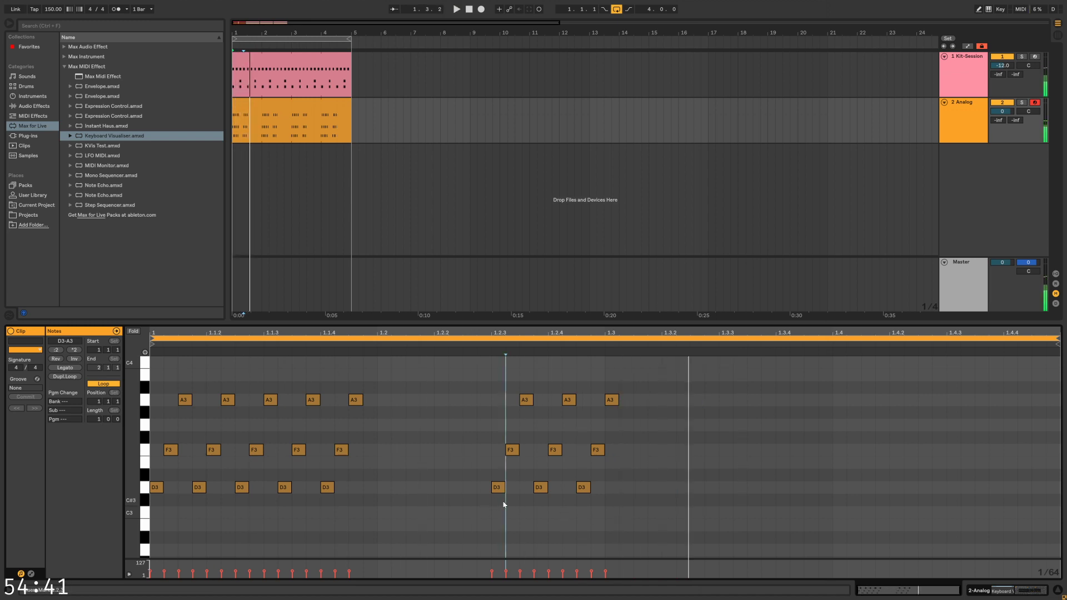
Copy the three-repeat arpeggio group to 1.3.3 and 1.4.3 while the loop plays
drag(656, 399, 577, 436)
drag(632, 397, 863, 368)
key(space)
drag(725, 492, 955, 491)
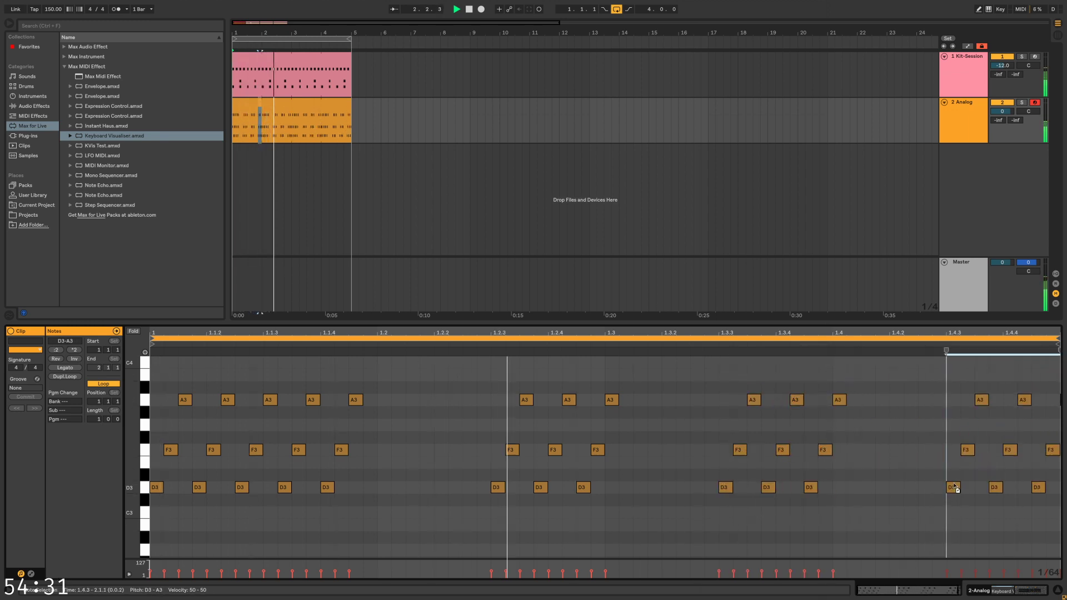
click(947, 550)
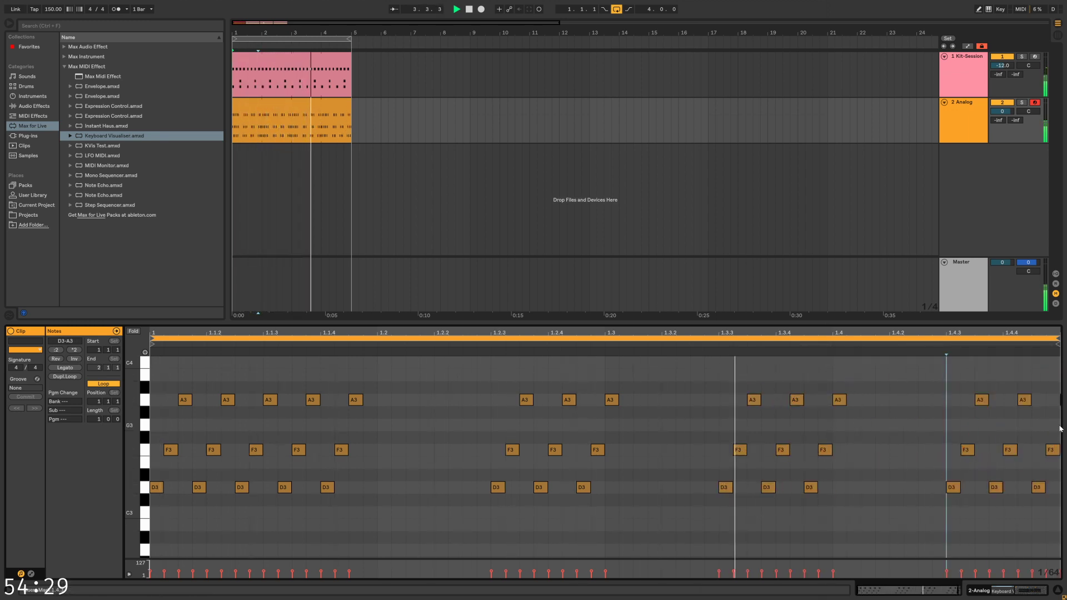
Delete the final D3, F3 and A3 of the last arpeggio group at the end of the clip
click(1060, 400)
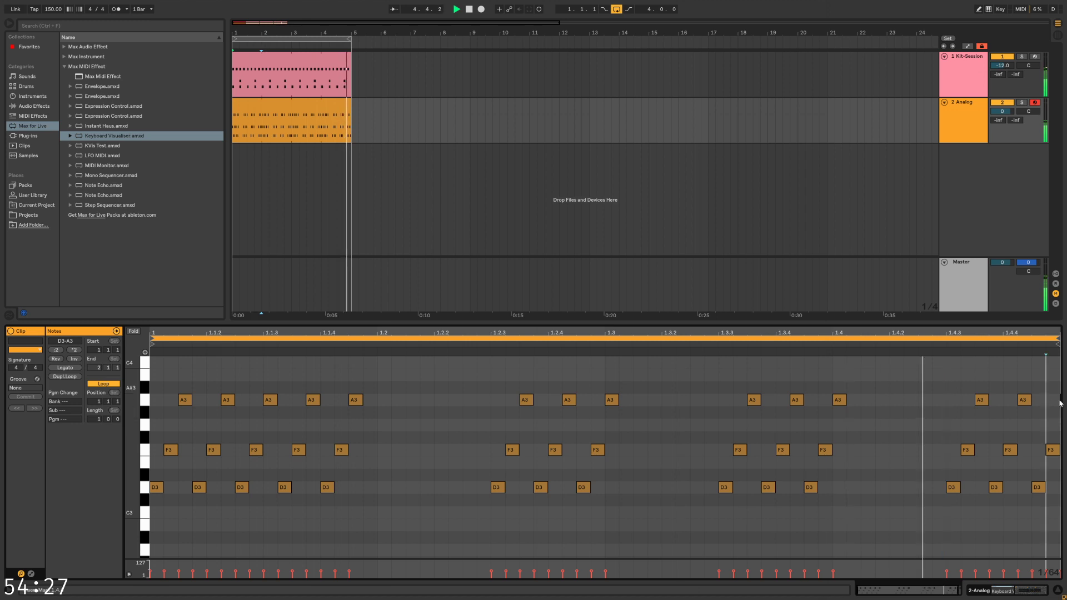
key(Delete)
click(905, 435)
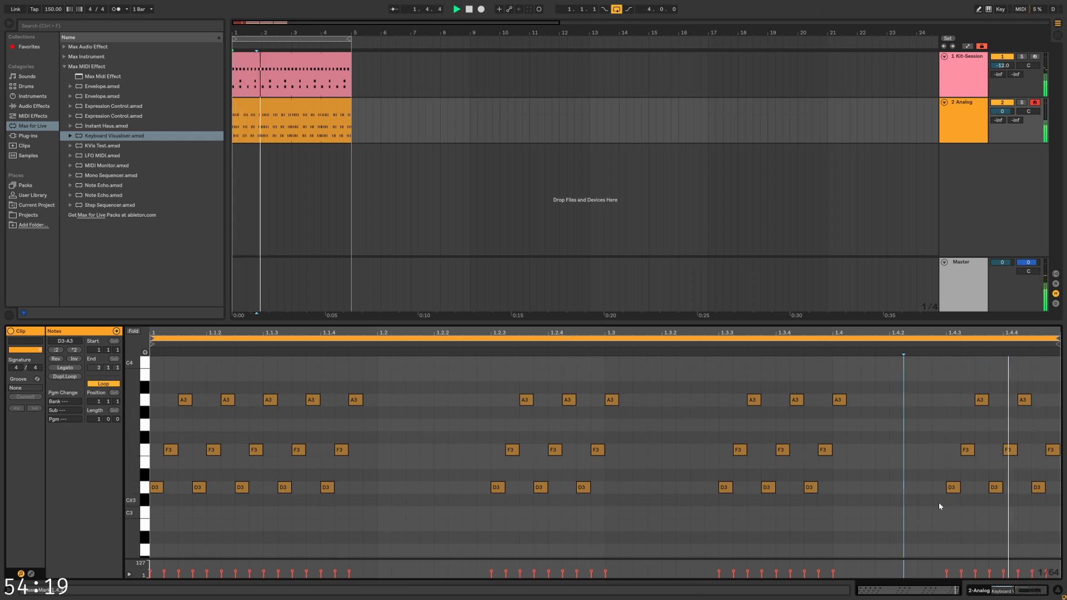
drag(1042, 364, 1061, 519)
key(Delete)
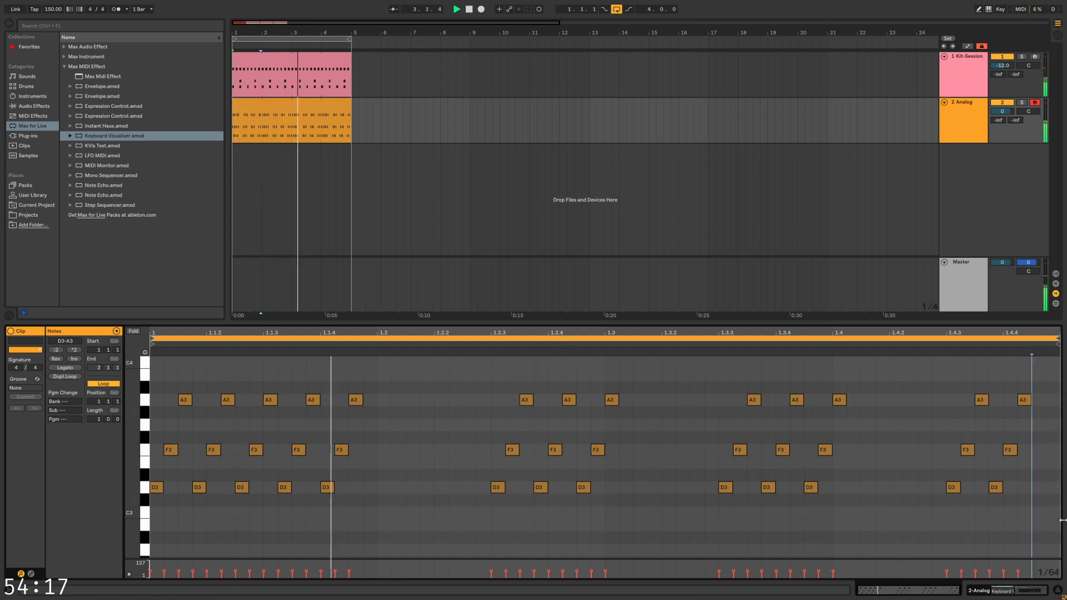
click(1041, 502)
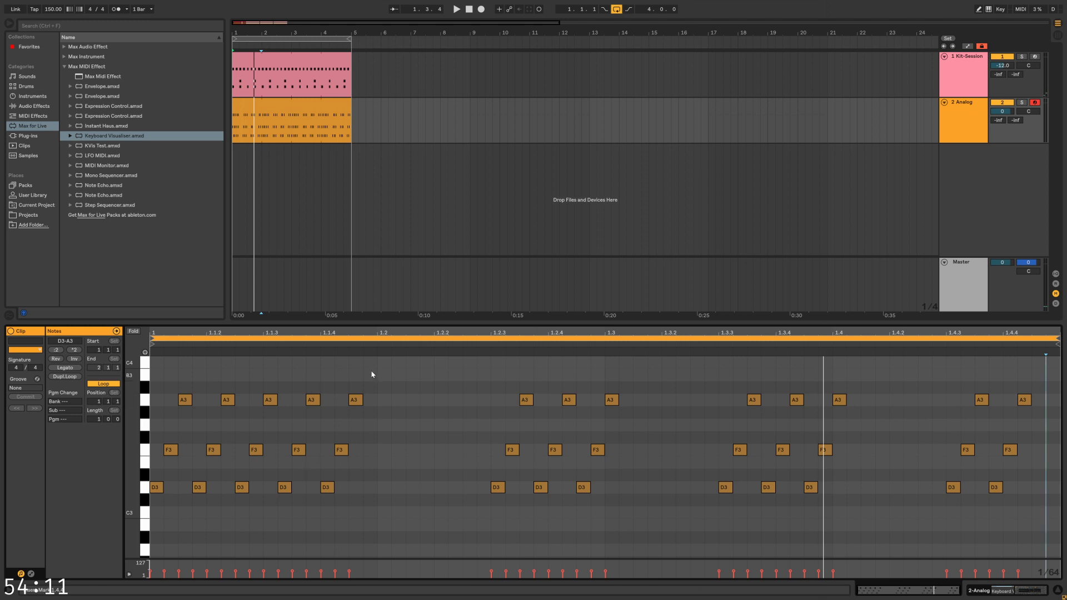
Delete the last D3, F3, A3 repeat from each of the first three arpeggio groups
drag(372, 375, 329, 519)
key(Delete)
drag(618, 378, 586, 522)
key(Delete)
drag(859, 368, 816, 507)
key(Delete)
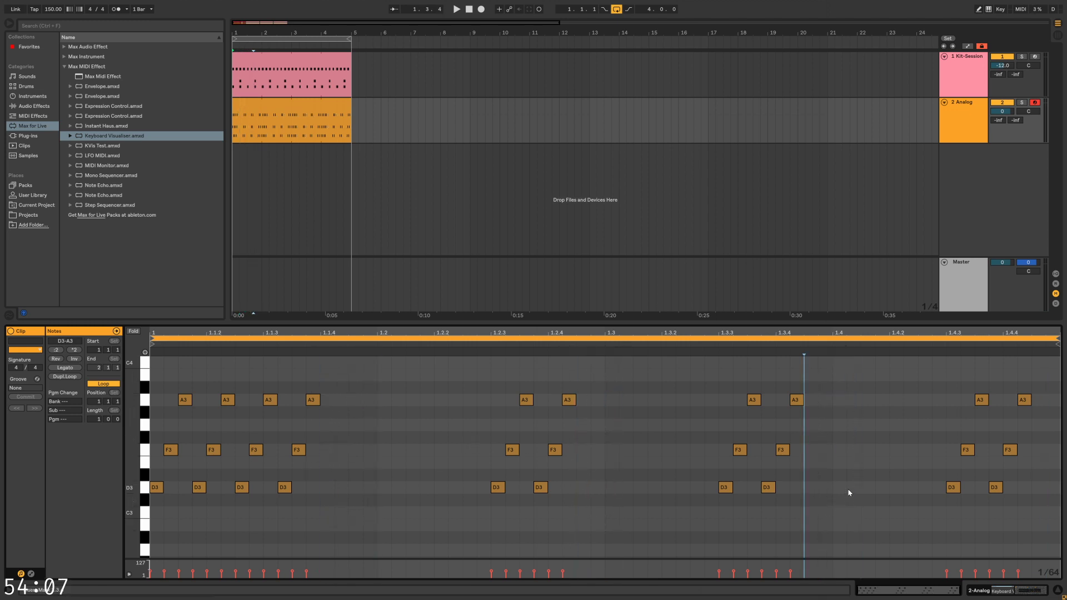
Play the shortened arpeggio pattern and duplicate the clip's loop to two bars
key(space)
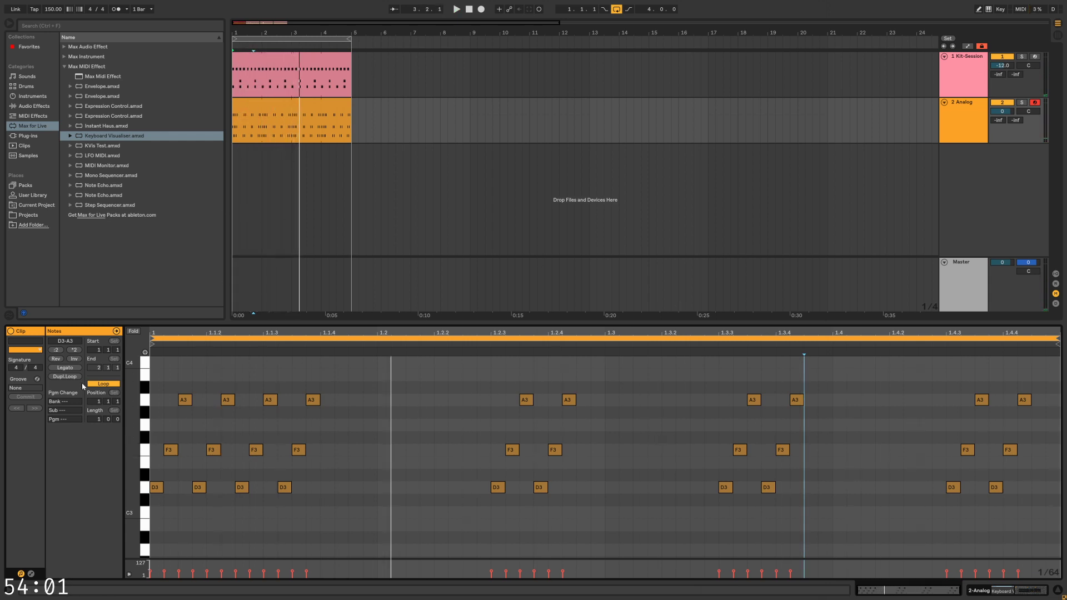
key(space)
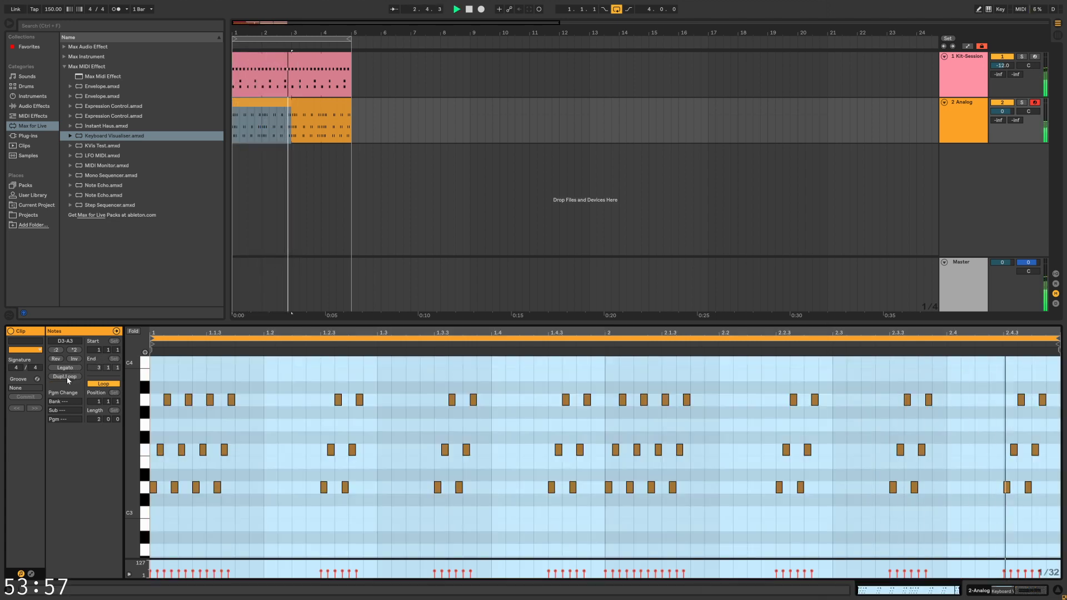
click(65, 376)
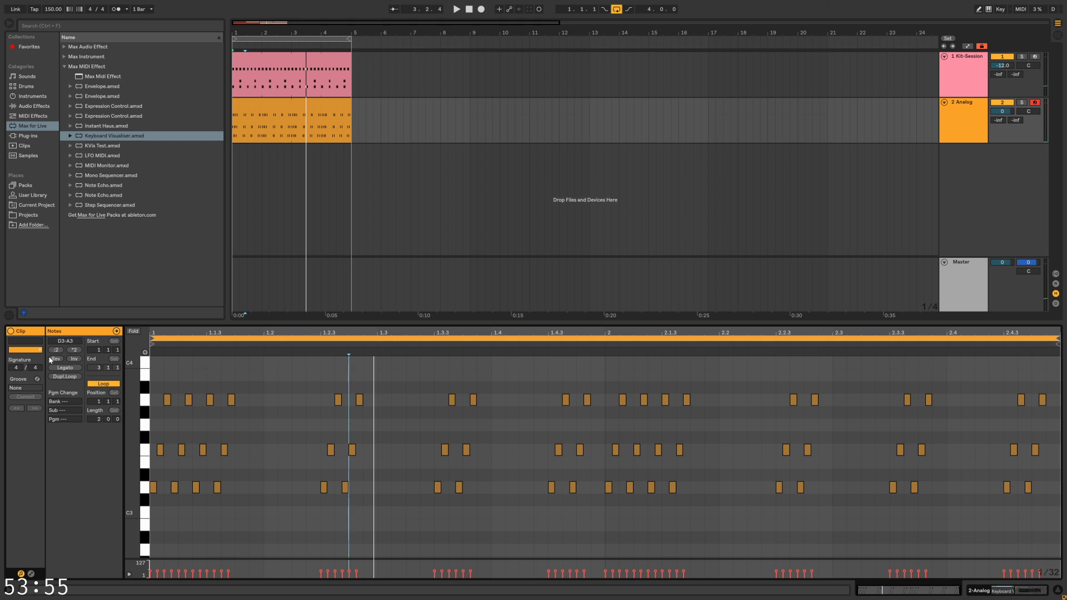
Transpose the second bar's notes down two semitones to start on C3 and raise its middle notes to E3
drag(607, 358, 1059, 508)
drag(608, 492, 612, 517)
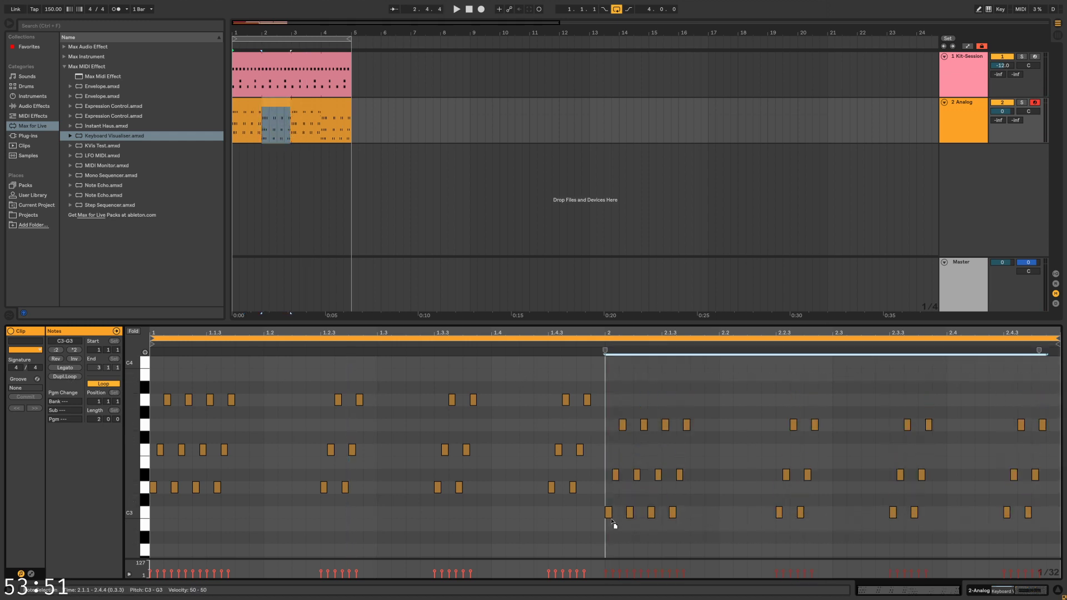
drag(604, 458, 1054, 485)
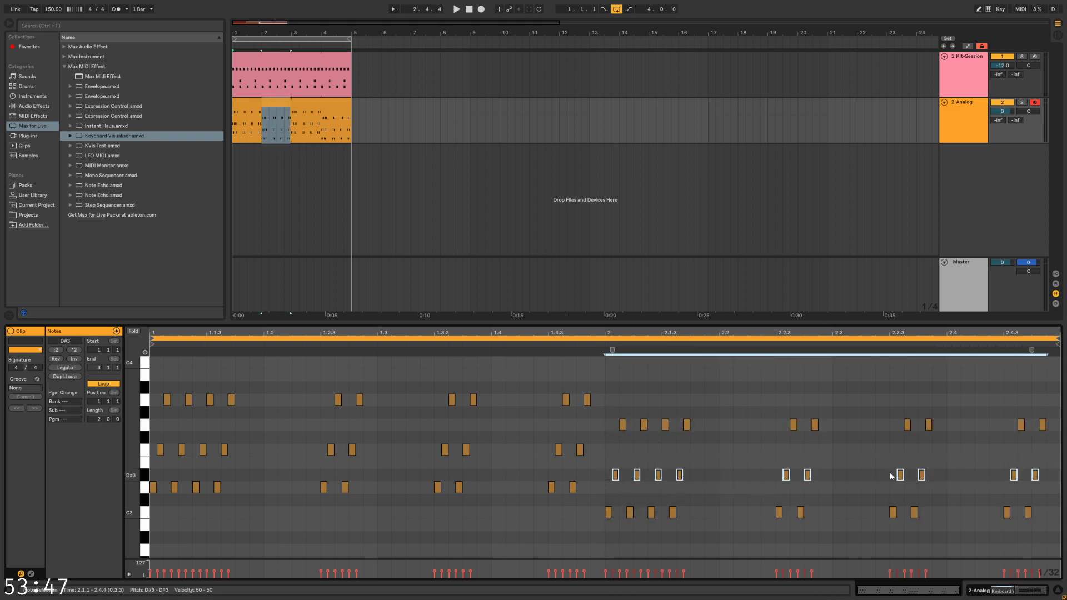
key(Up)
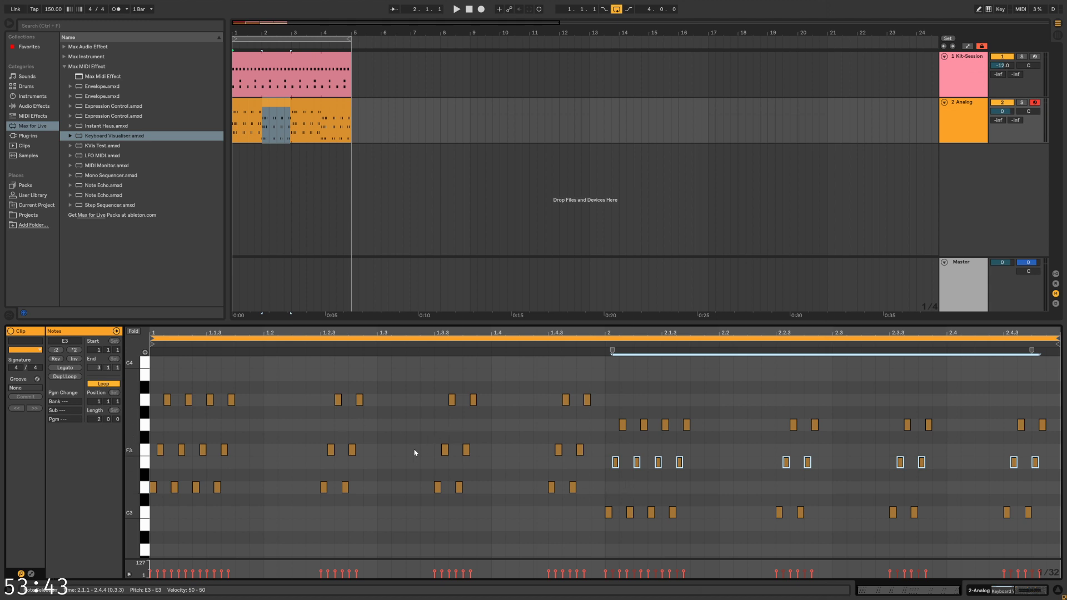
Play back the two-bar arpeggio and duplicate the clip's loop to four bars
key(space)
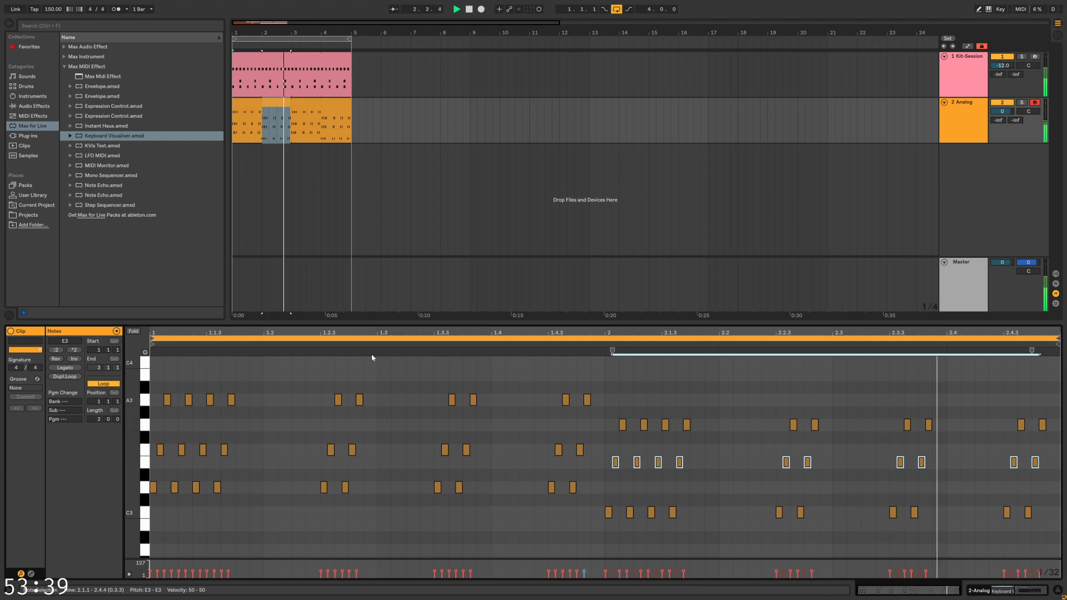
click(363, 416)
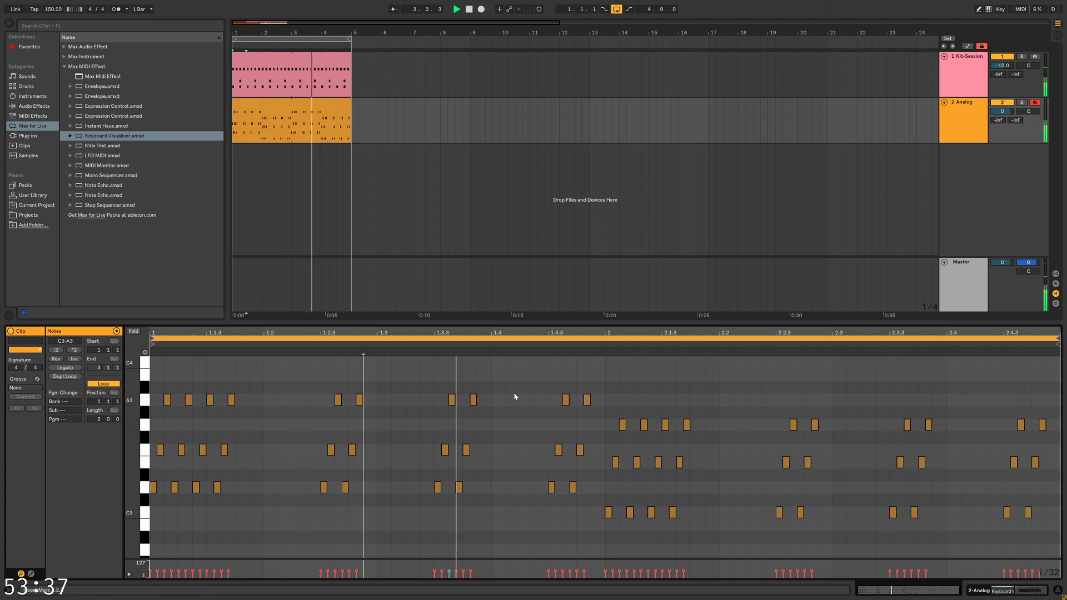
click(65, 376)
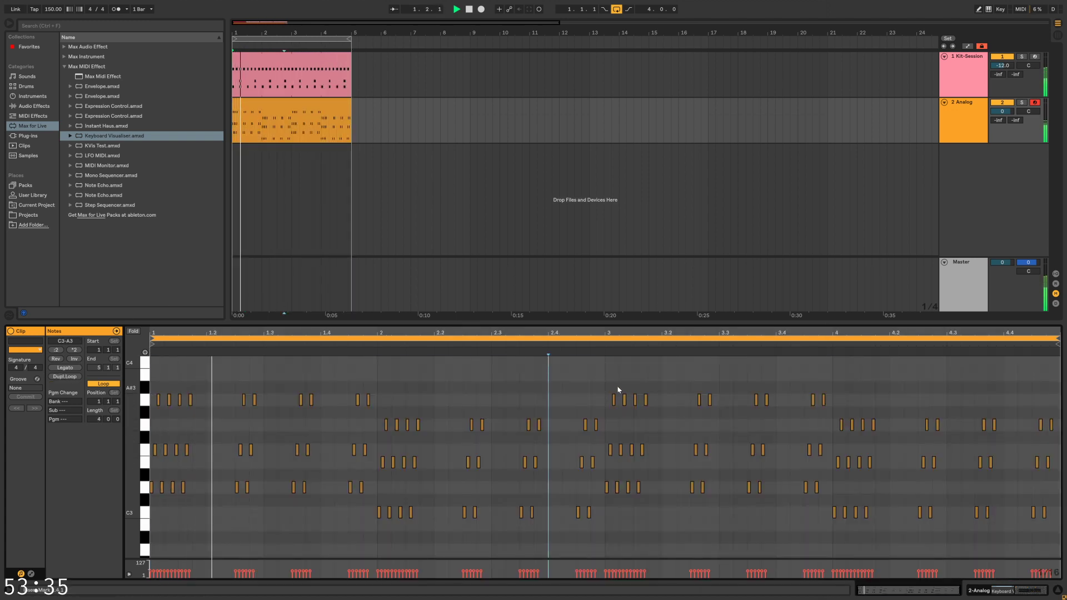
Transpose the third bar's notes down three semitones to start on B2 and lower its top notes to F3
drag(606, 381, 827, 521)
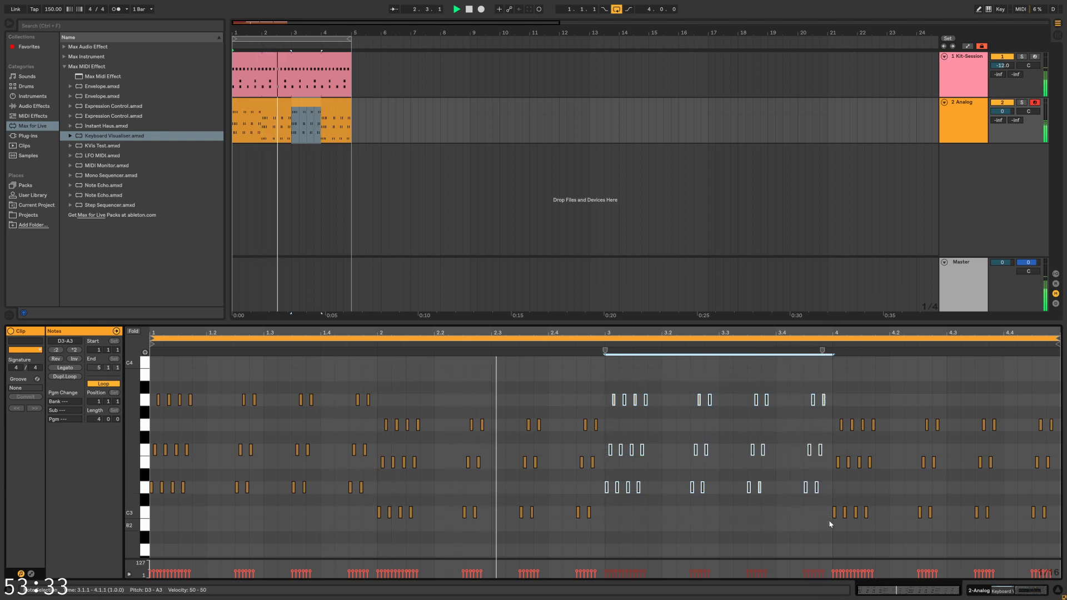
key(Down)
key(Down)
key(Down)
drag(611, 431, 823, 436)
key(Down)
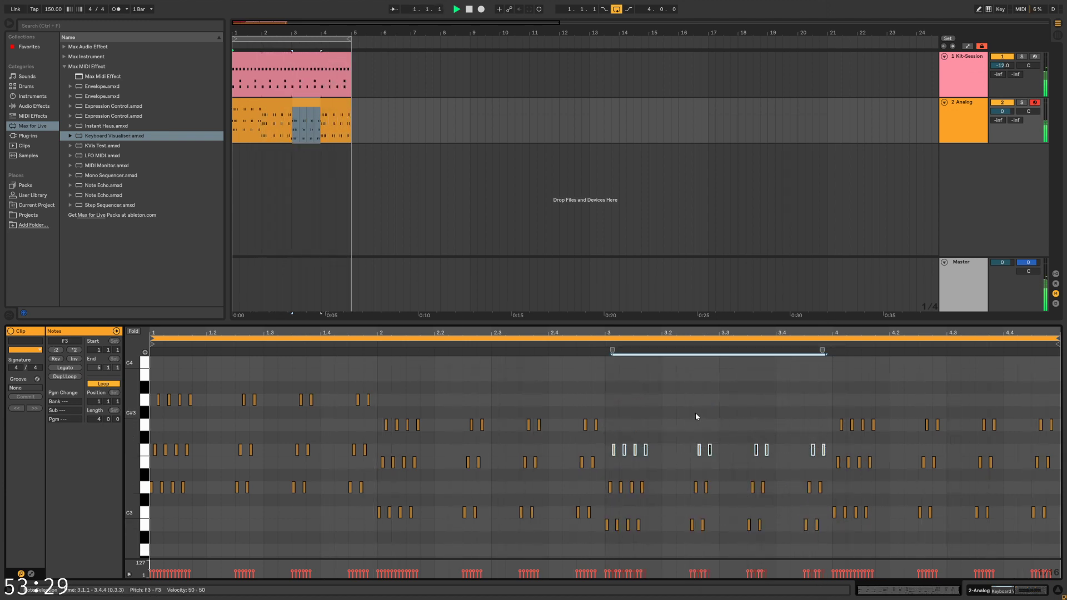
Open the Kit-Session drum clip, delete the kick at 1.2, and try the 1.1.3 hi-hat on Hihat Open before returning it to Hihat Closed
click(651, 397)
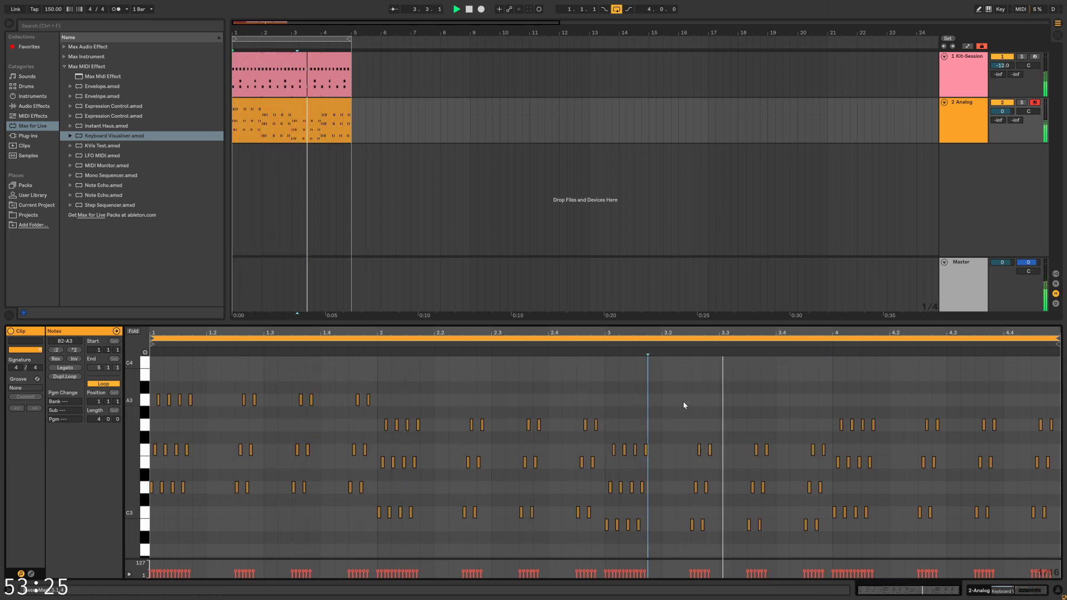
double_click(299, 58)
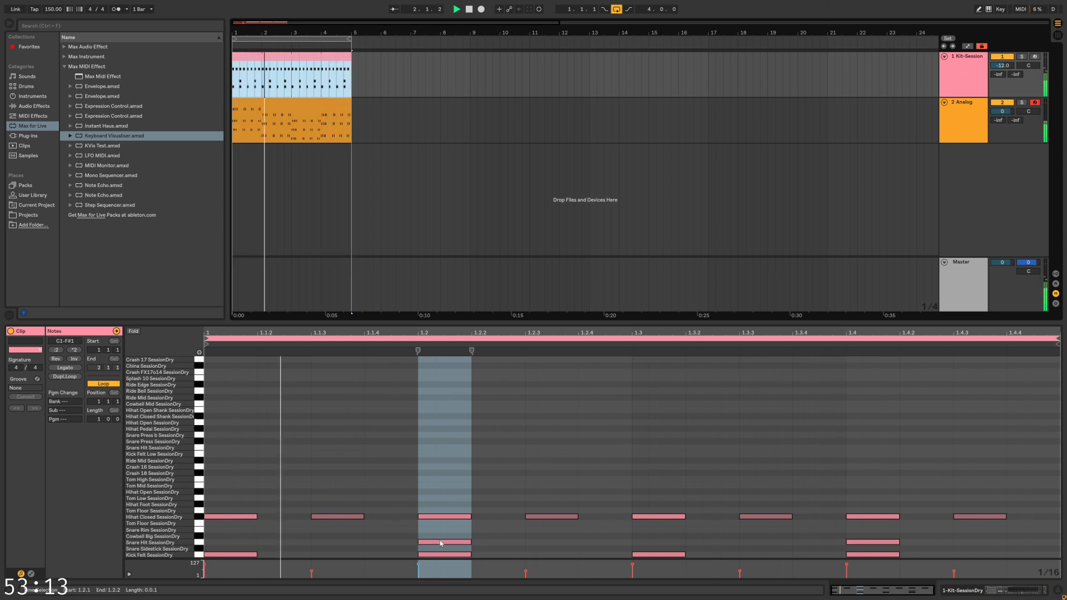
drag(439, 558, 347, 493)
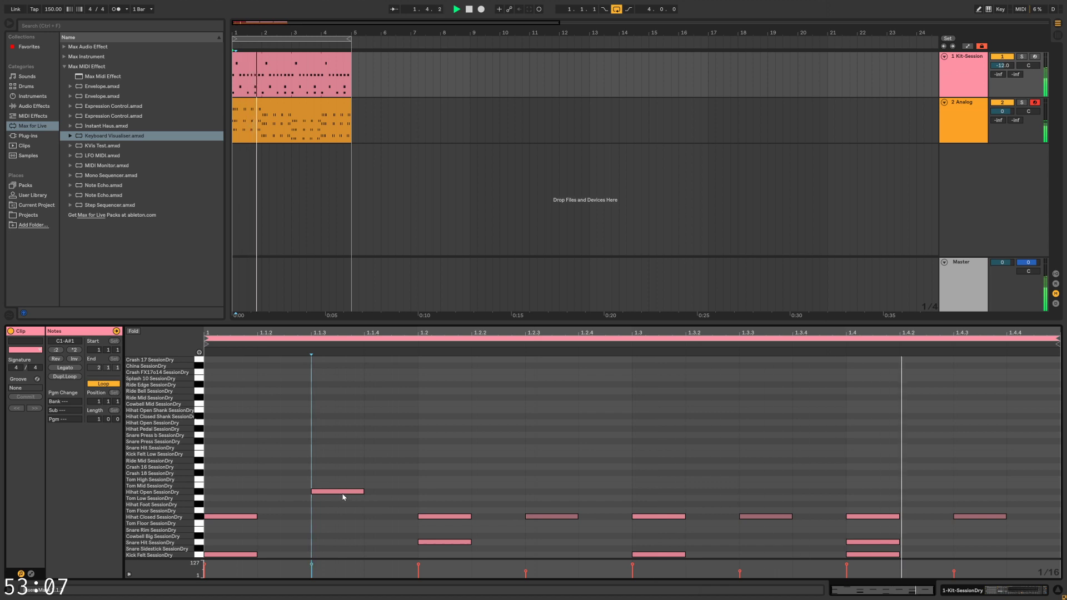
mouse_move(347, 493)
mouse_down()
mouse_move(342, 526)
mouse_move(349, 519)
mouse_up()
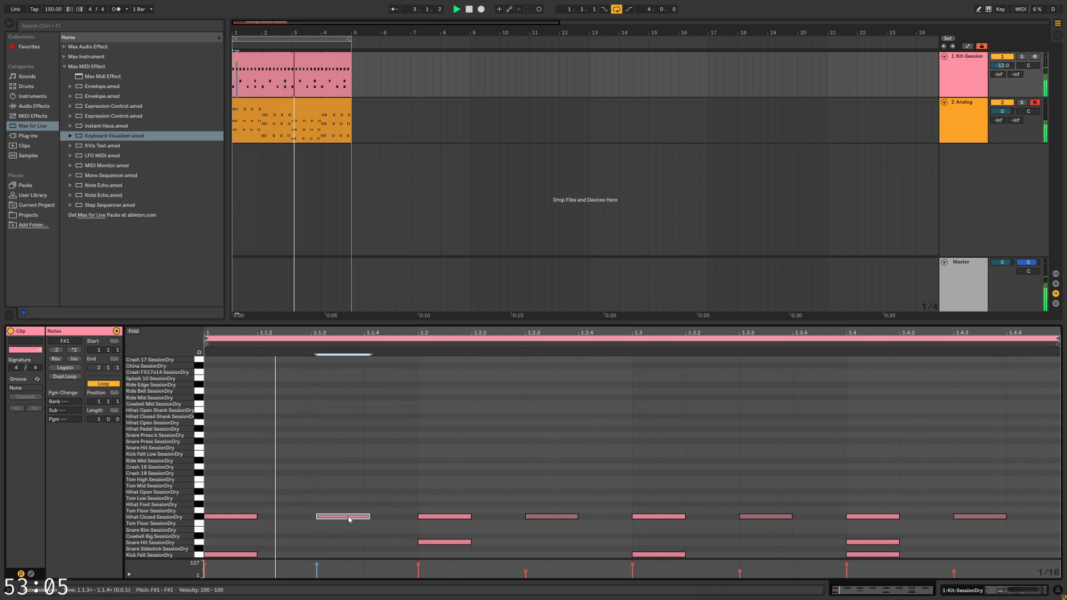
Replace the softer off-beat closed hi-hats with copies of the full-velocity ones across the bar, and add a kick at 1.2
key(Delete)
drag(207, 507, 473, 521)
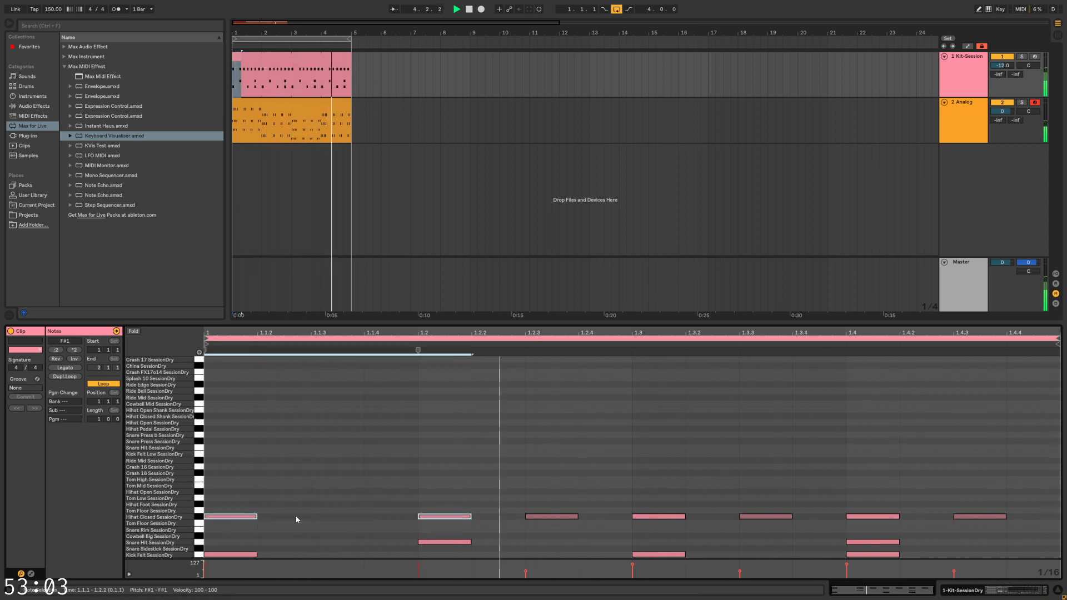
drag(245, 520, 779, 525)
double_click(450, 555)
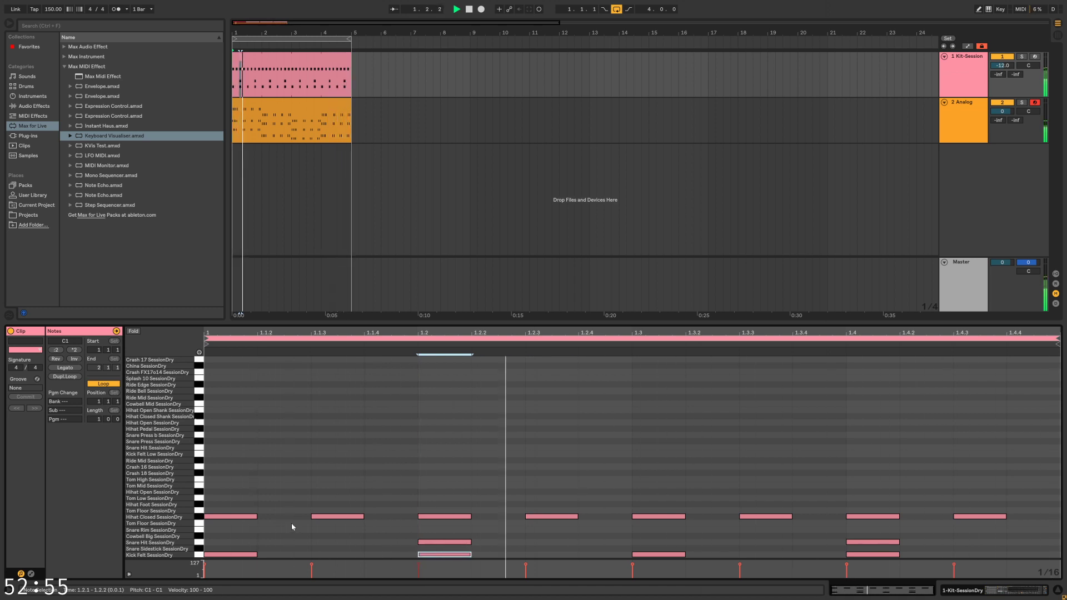
Try moving the whole closed hi-hat row to Hihat Open, and undo the move
click(198, 519)
drag(213, 516, 215, 492)
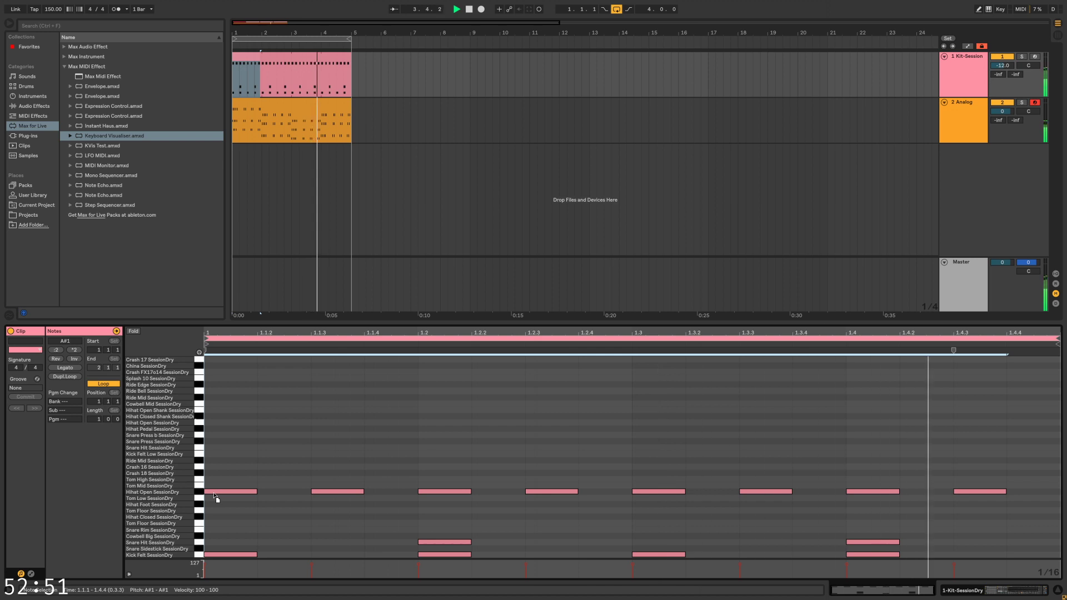
key(ctrl+z)
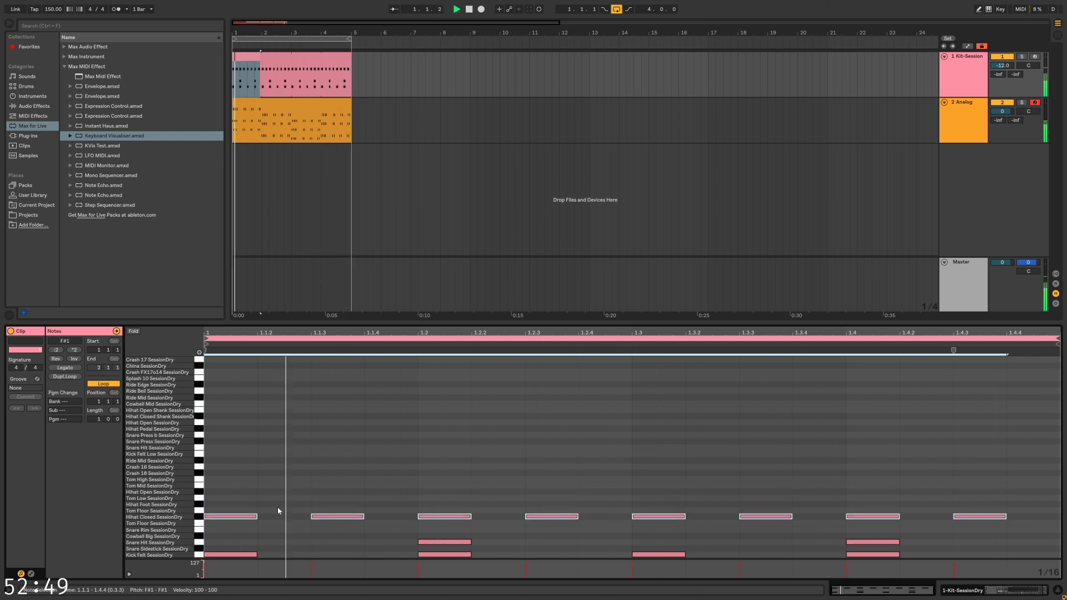
Move the four off-beat hi-hats to Hihat Open and audition the drum track briefly in solo
click(338, 517)
shift+click(551, 517)
shift+click(766, 517)
shift+click(980, 517)
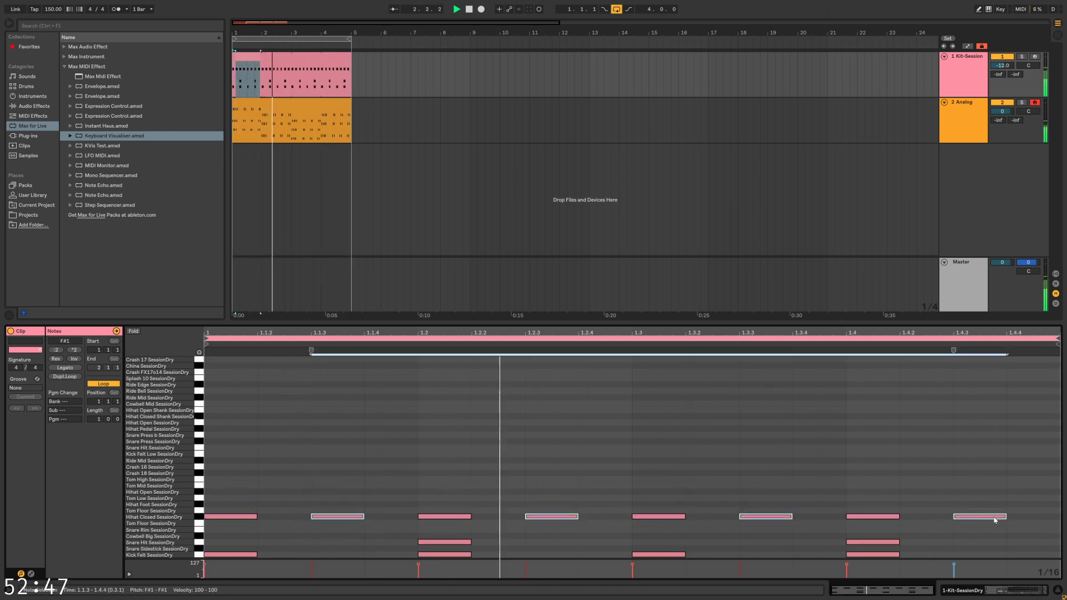
drag(980, 517, 993, 497)
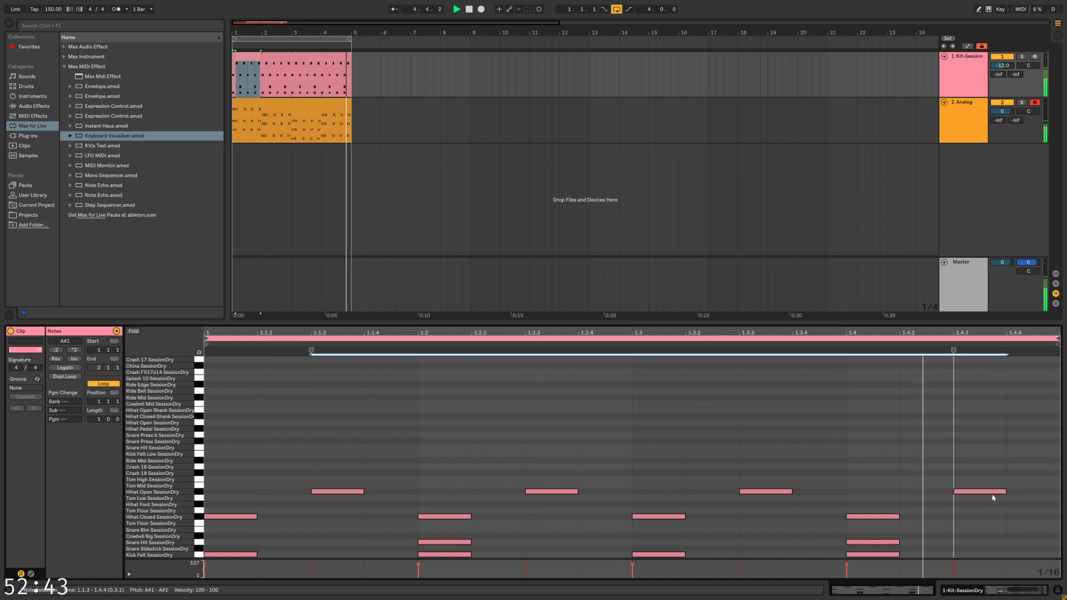
click(345, 536)
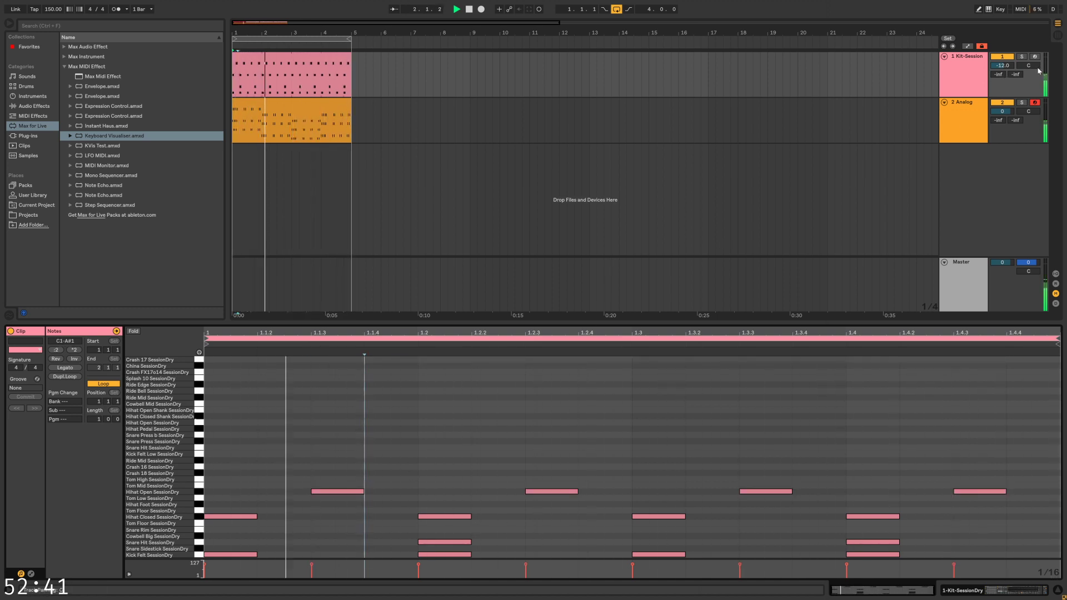
click(1022, 56)
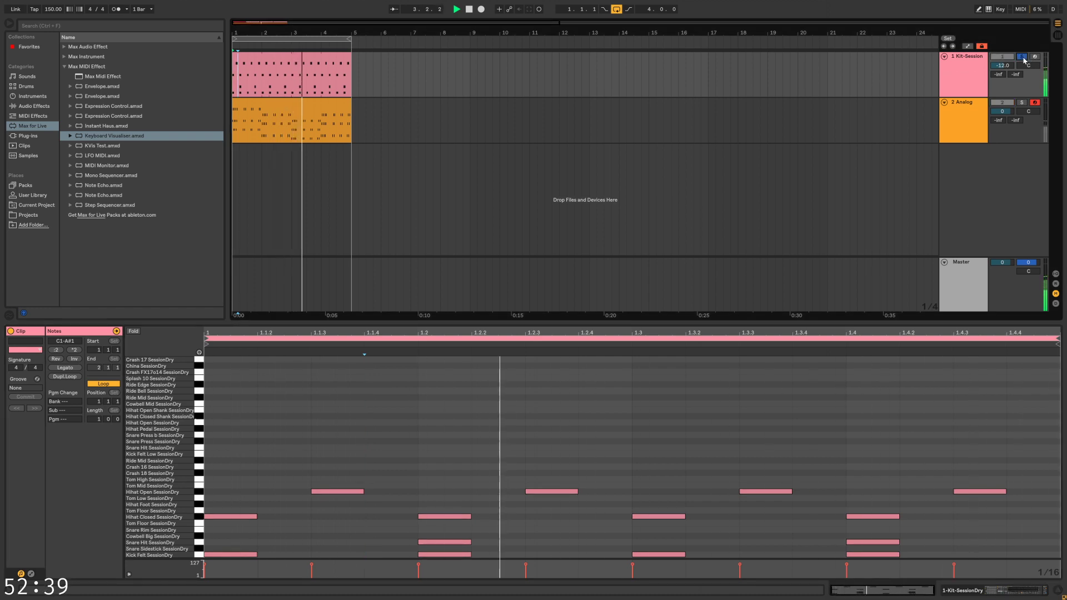
click(1022, 57)
Delete the kick notes at 1.2 and 1.4 in the drum clip
click(442, 555)
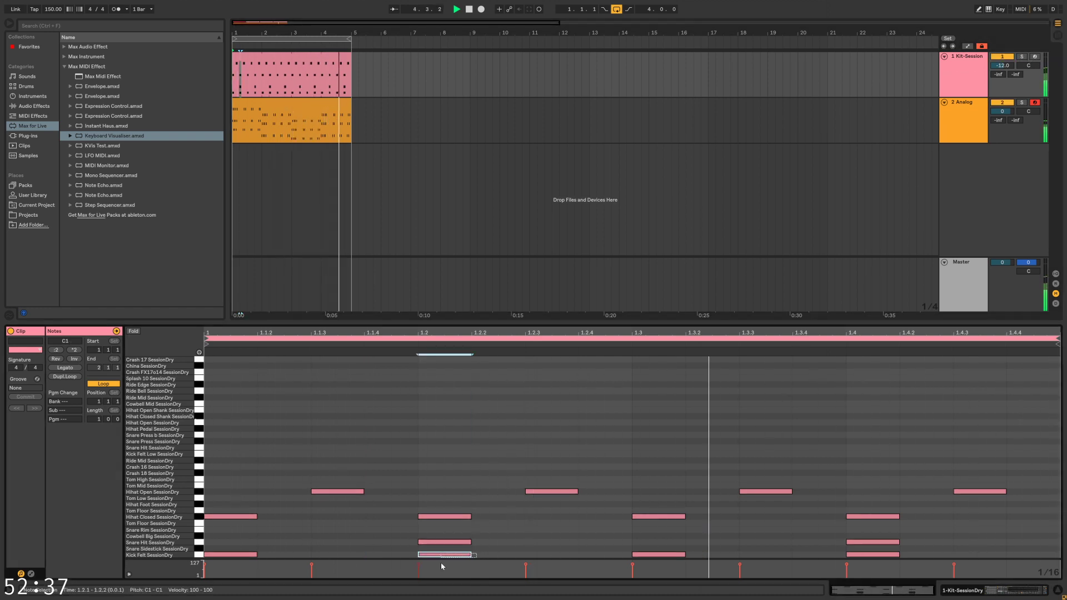
key(Delete)
drag(829, 549, 890, 566)
key(Delete)
Move the 1.2 snare to 1.1.3, and add a kick at 1.2 and a snare at 1.2.3
drag(443, 543, 343, 546)
double_click(455, 556)
drag(599, 558, 537, 564)
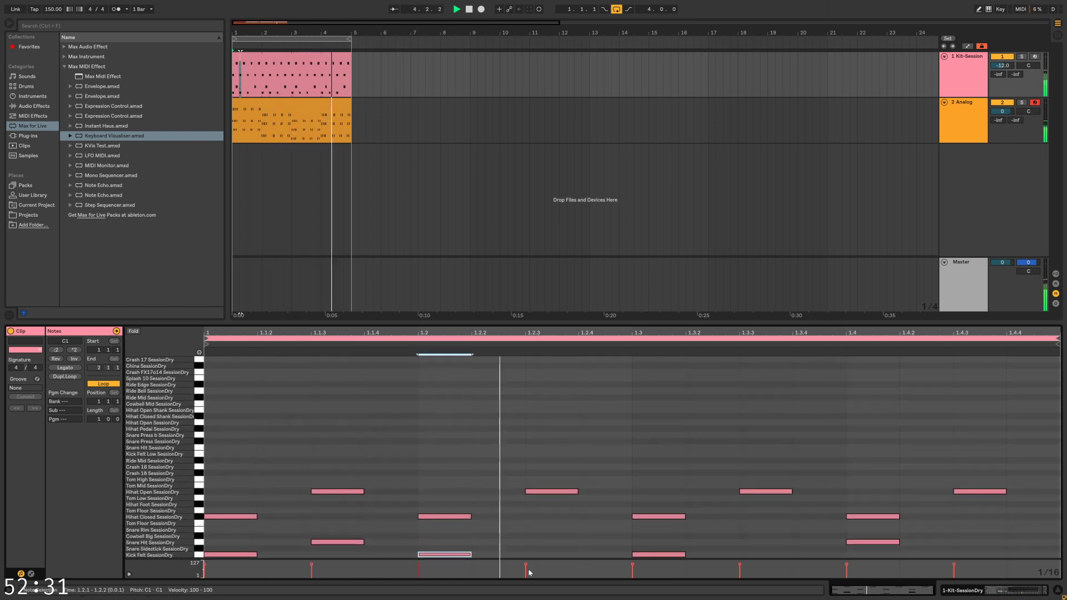
double_click(559, 543)
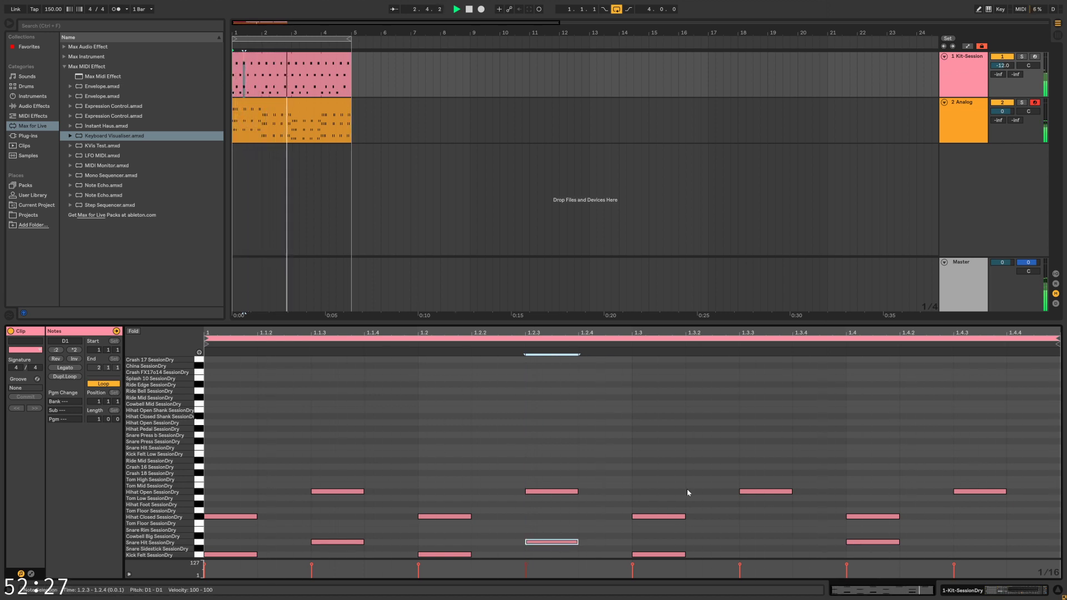
Shorten the drum clip's loop to two beats and move its two open hi-hats to Hihat Closed
drag(1058, 339, 634, 340)
click(474, 467)
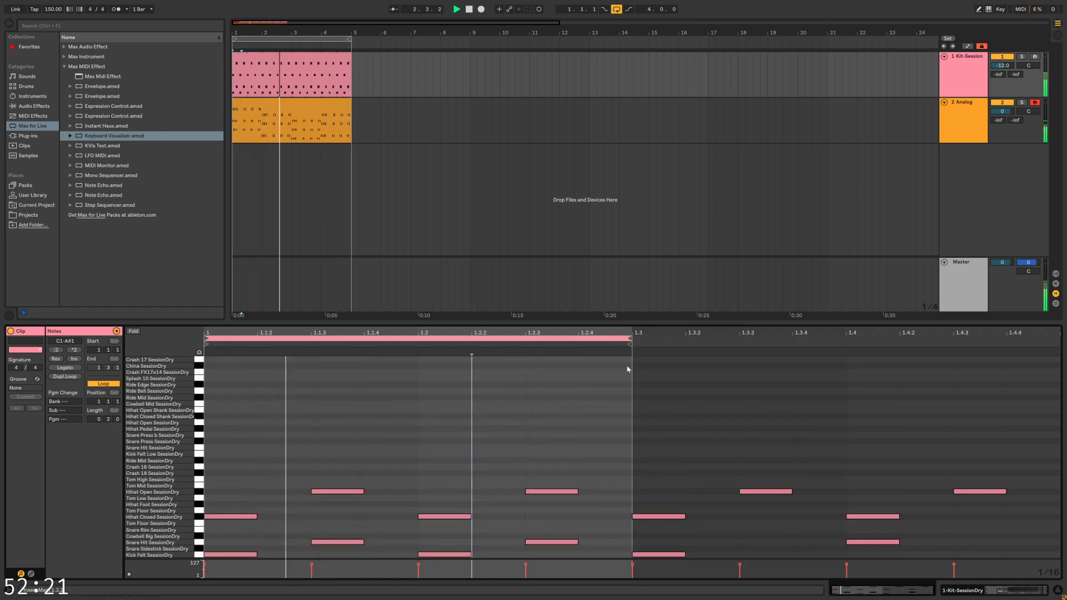
drag(556, 491, 544, 521)
drag(337, 492, 338, 517)
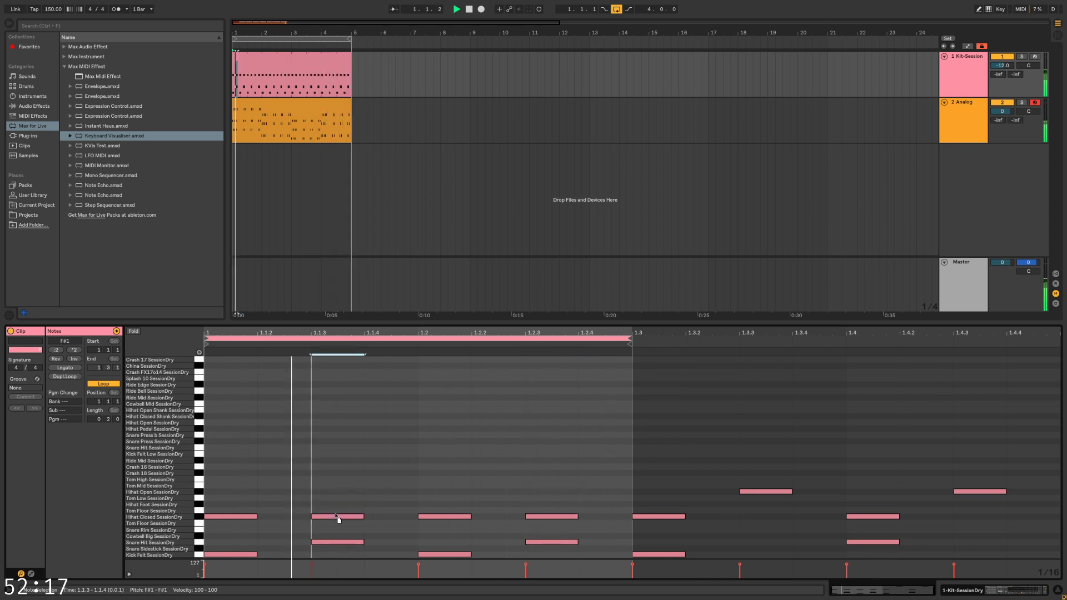
Duplicate the loop's closed hi-hats one sixteenth later to form a continuous sixteenth-note pattern
drag(231, 502, 582, 523)
drag(243, 517, 296, 518)
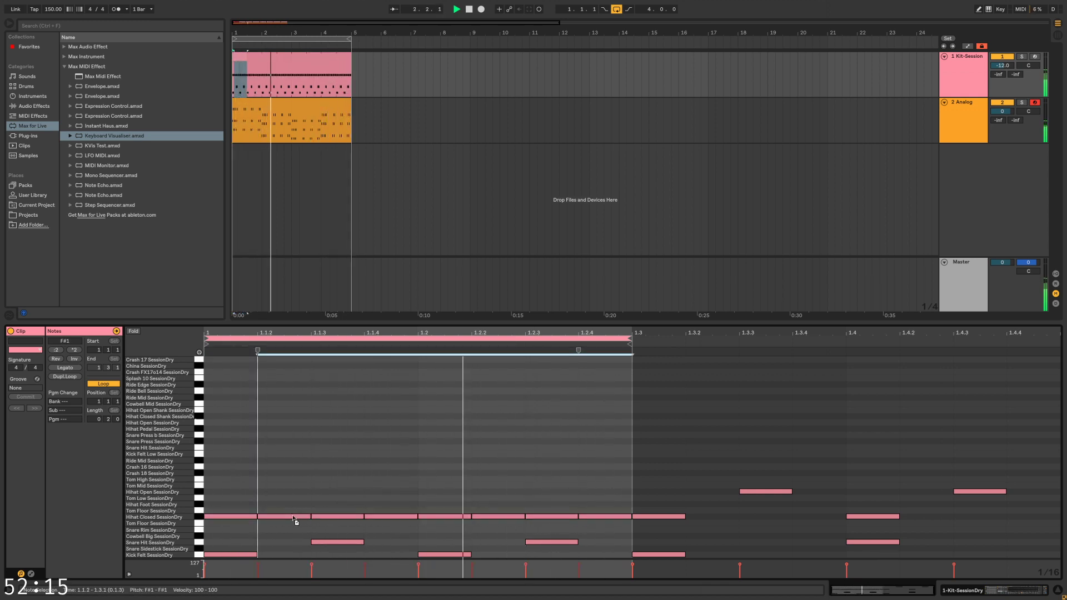
click(296, 516)
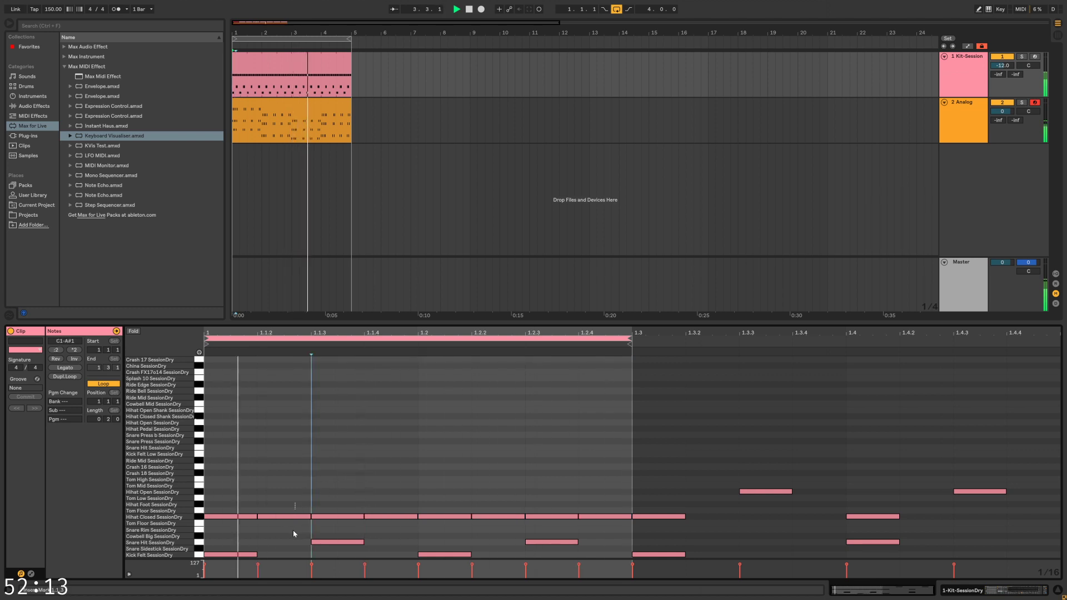
click(615, 504)
click(605, 516)
shift+click(497, 516)
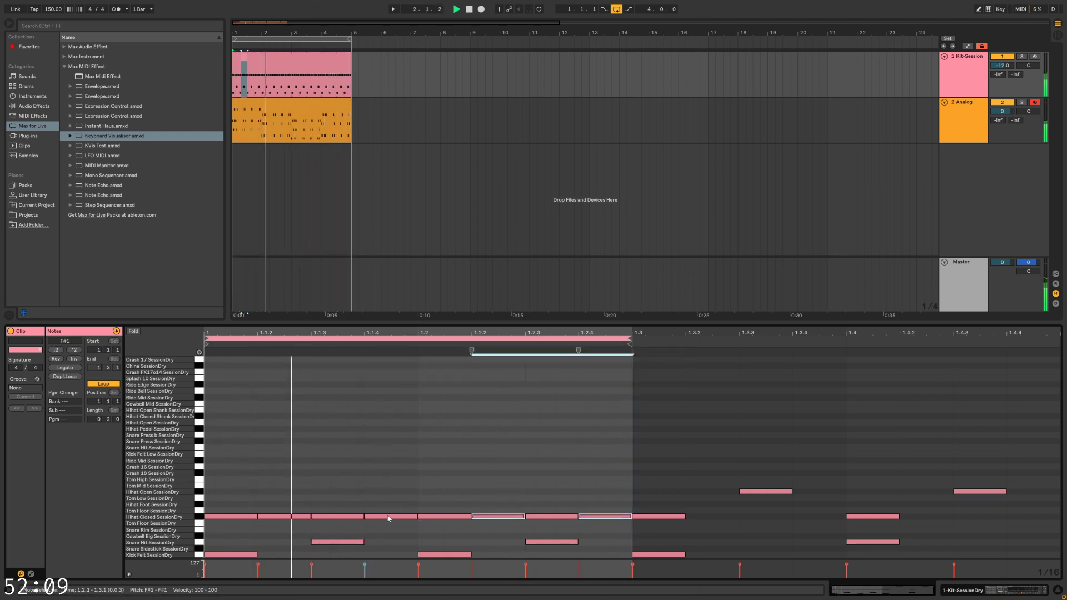
shift+click(389, 517)
click(525, 504)
click(834, 511)
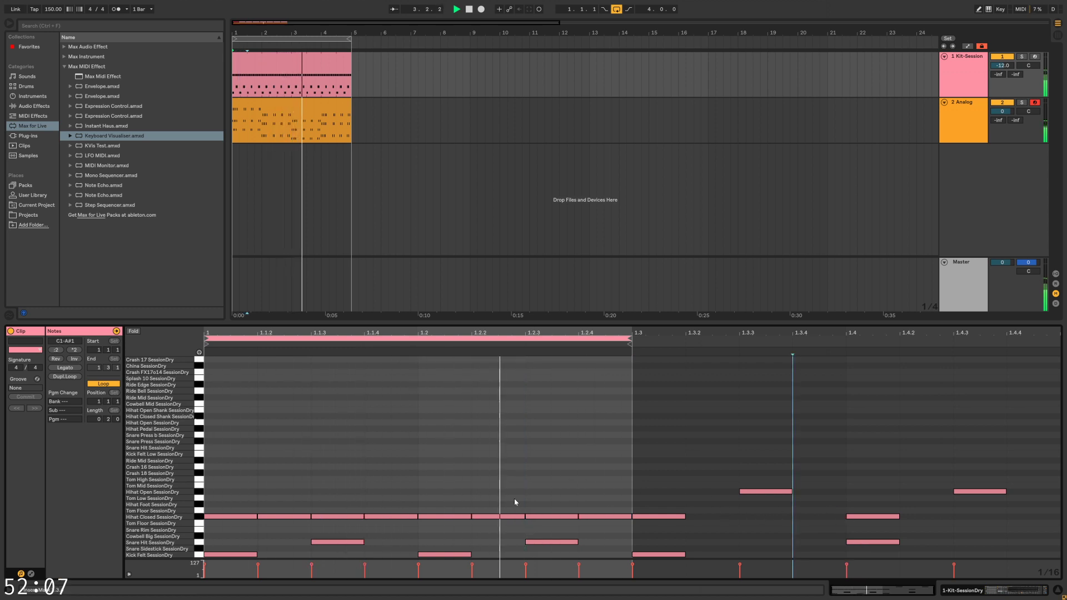
Lower the velocity of the four in-between sixteenth closed hi-hats in the loop to 85
click(285, 517)
shift+click(389, 517)
shift+click(497, 517)
shift+click(623, 518)
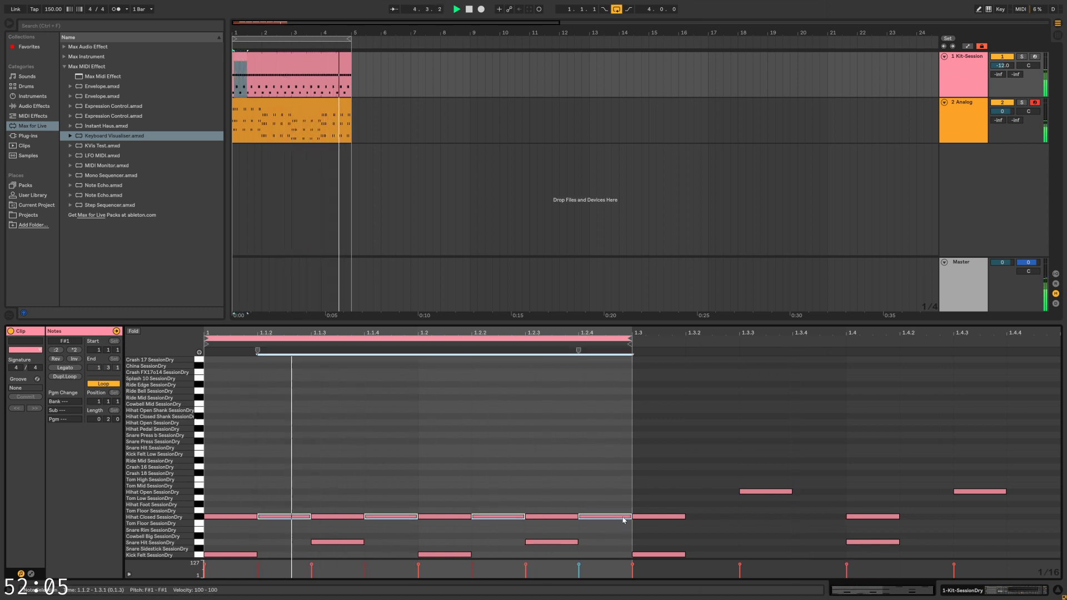
drag(623, 520, 623, 536)
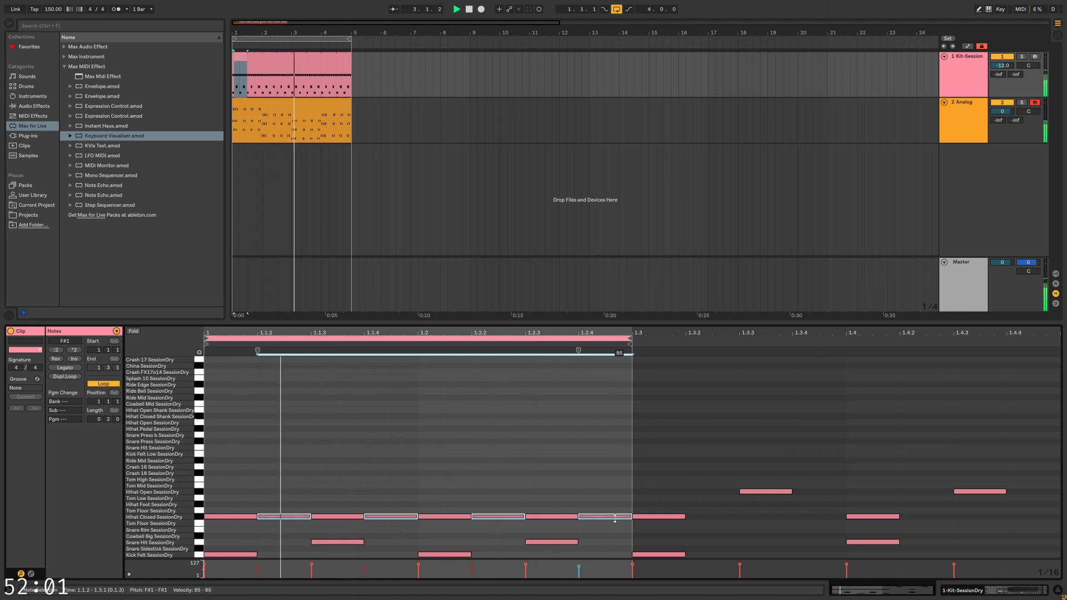
click(561, 481)
click(418, 481)
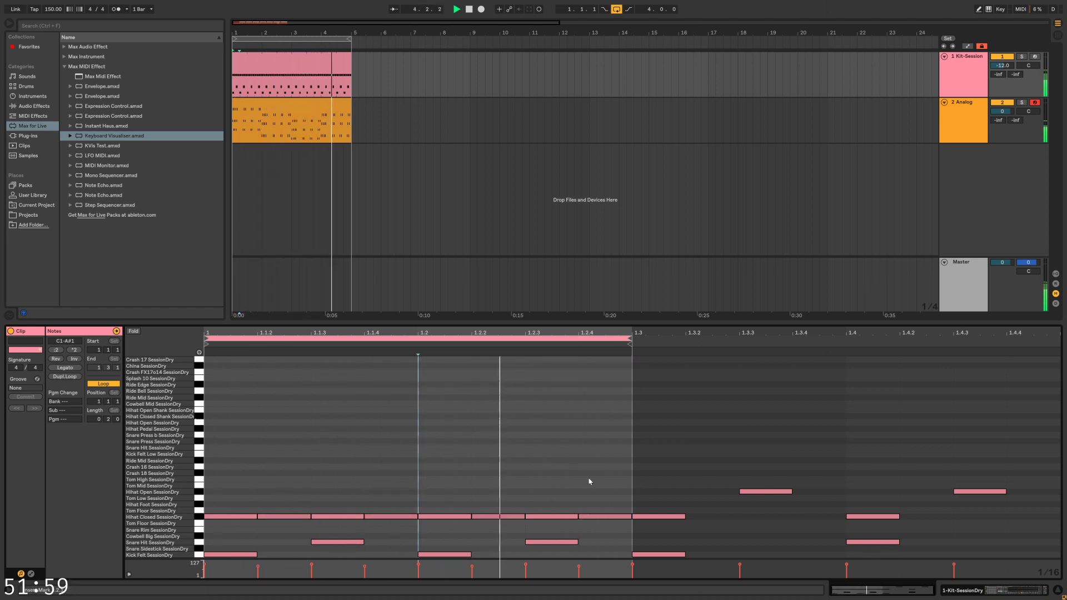
Copy the two-beat drum pattern into the second half of the bar and extend the clip's loop to one bar
drag(607, 495, 218, 554)
key(ctrl+d)
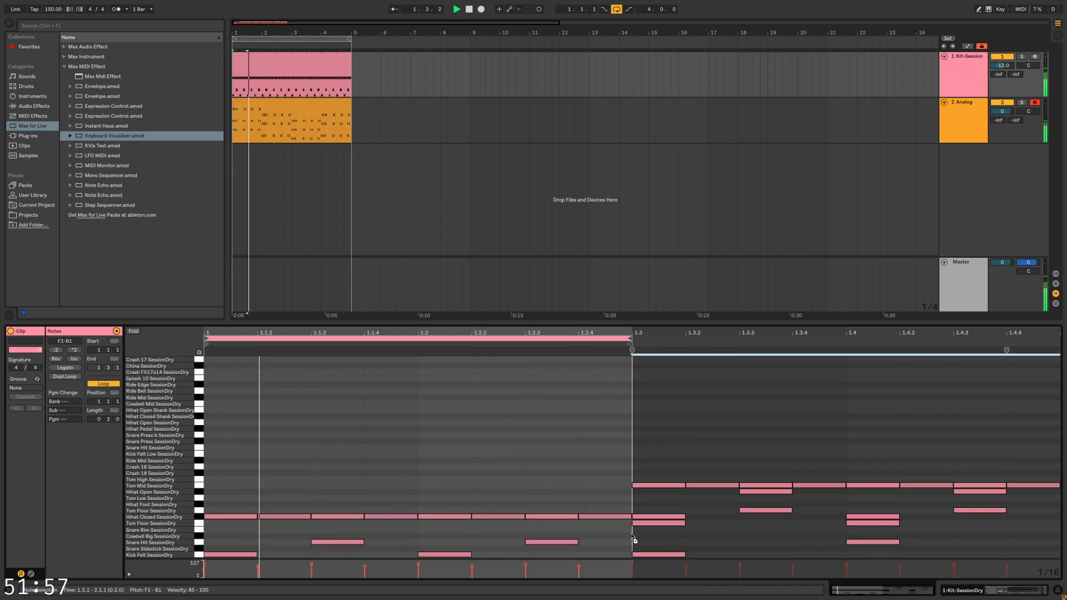
drag(706, 459, 1007, 501)
key(Delete)
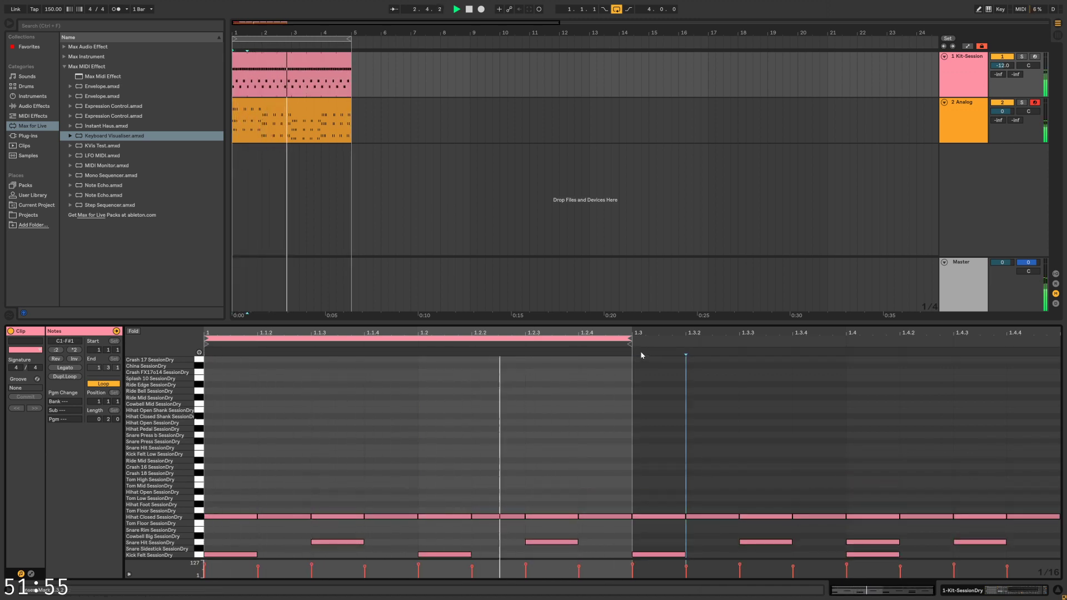
drag(631, 338, 1059, 337)
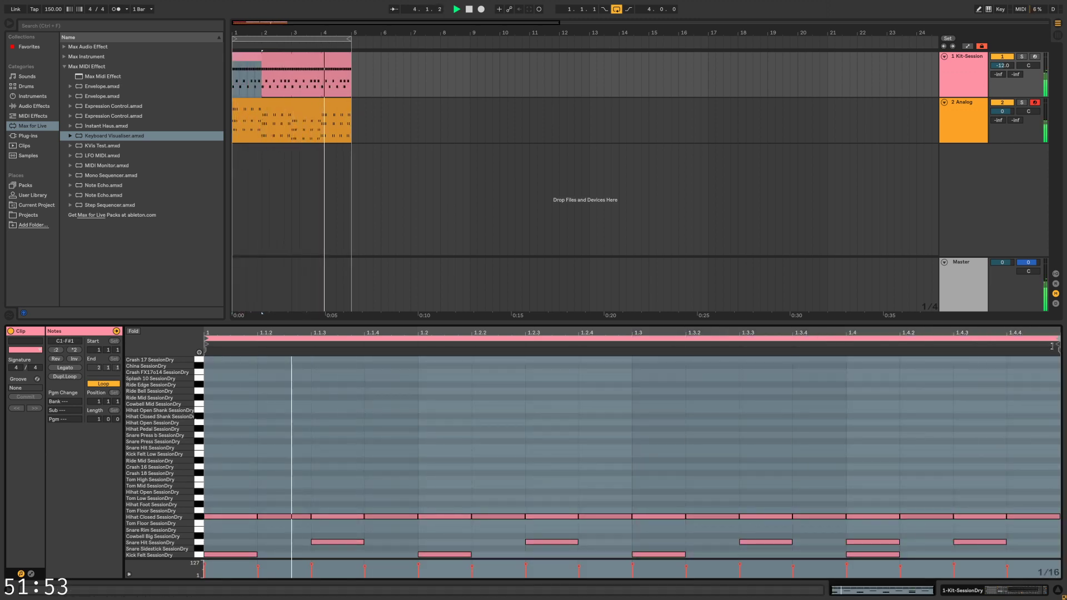
Move the hi-hats at 1.2 and 1.4 to Hihat Open and delete the closed hi-hats directly after them
click(429, 476)
mouse_move(243, 518)
mouse_down()
mouse_move(250, 493)
mouse_move(239, 517)
mouse_up()
drag(448, 518, 451, 496)
drag(875, 518, 877, 499)
click(496, 517)
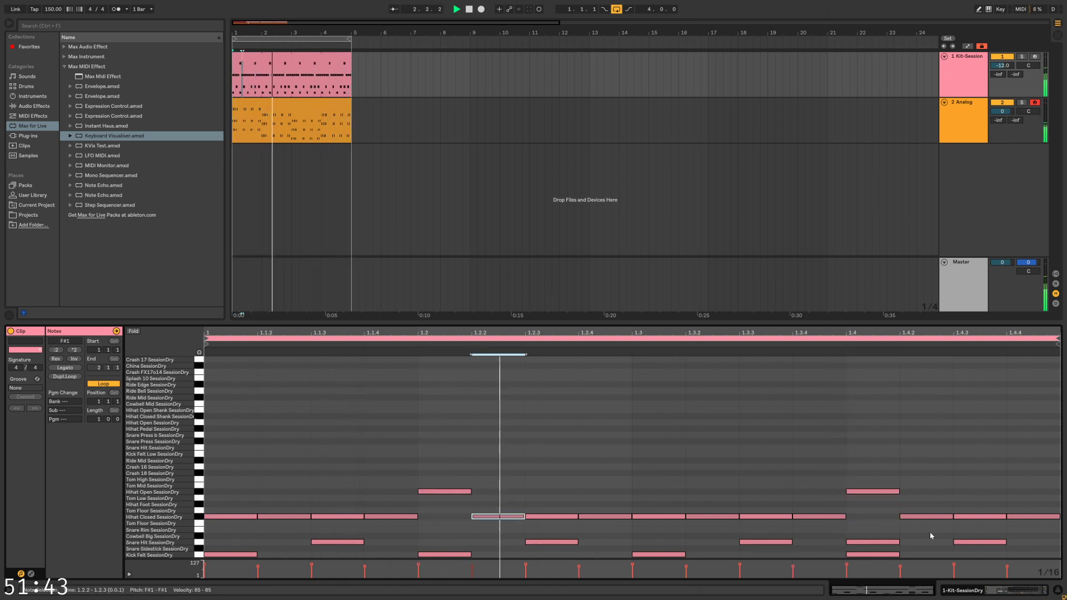
key(Delete)
click(927, 516)
Delete the snare at 1.4 and place a fresh kick exactly on 1.4
drag(929, 517, 881, 554)
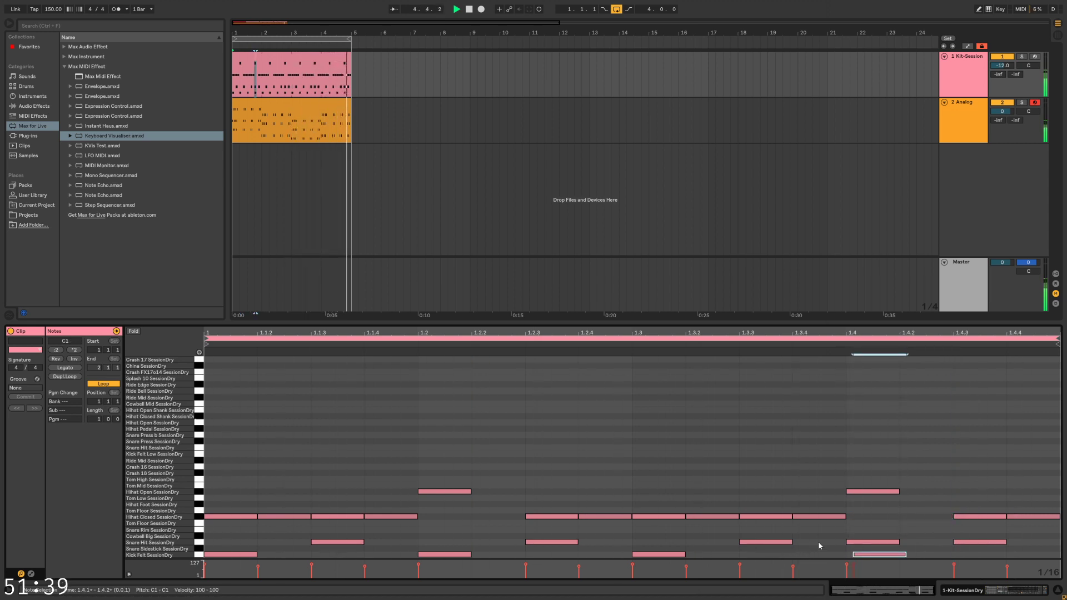
double_click(873, 555)
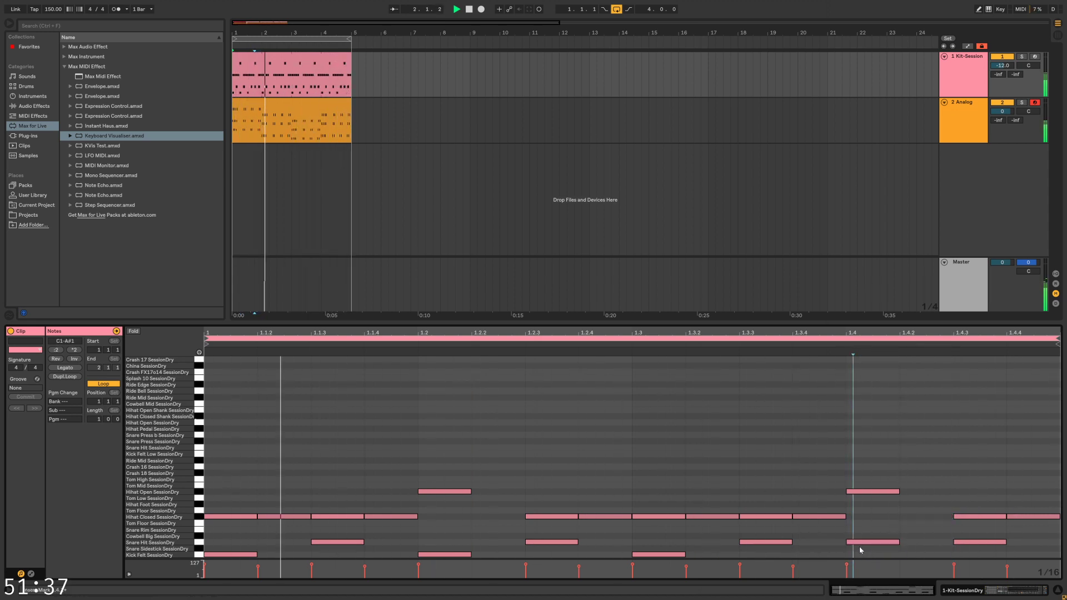
click(860, 543)
key(Delete)
double_click(873, 555)
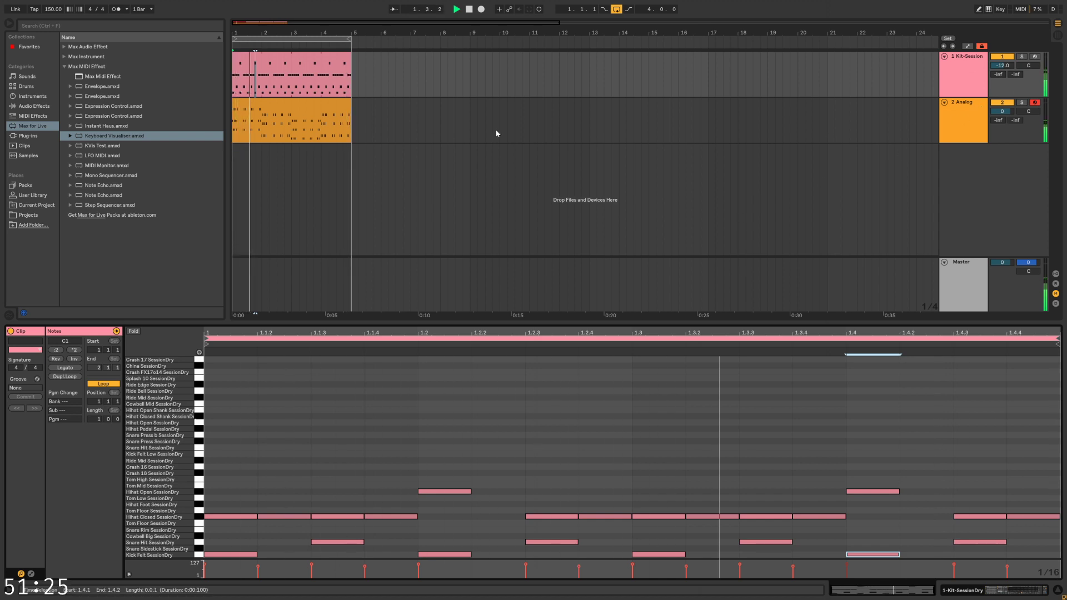
Open the Analog clip and restart playback from the beginning with the Kit-Session track soloed
click(259, 228)
click(271, 99)
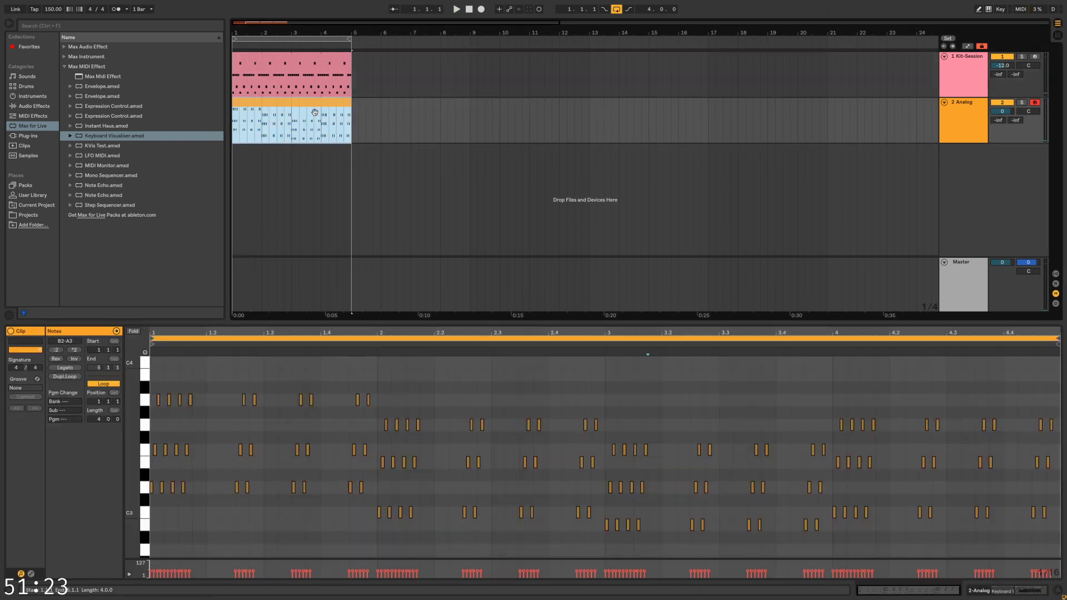
key(space)
click(1023, 58)
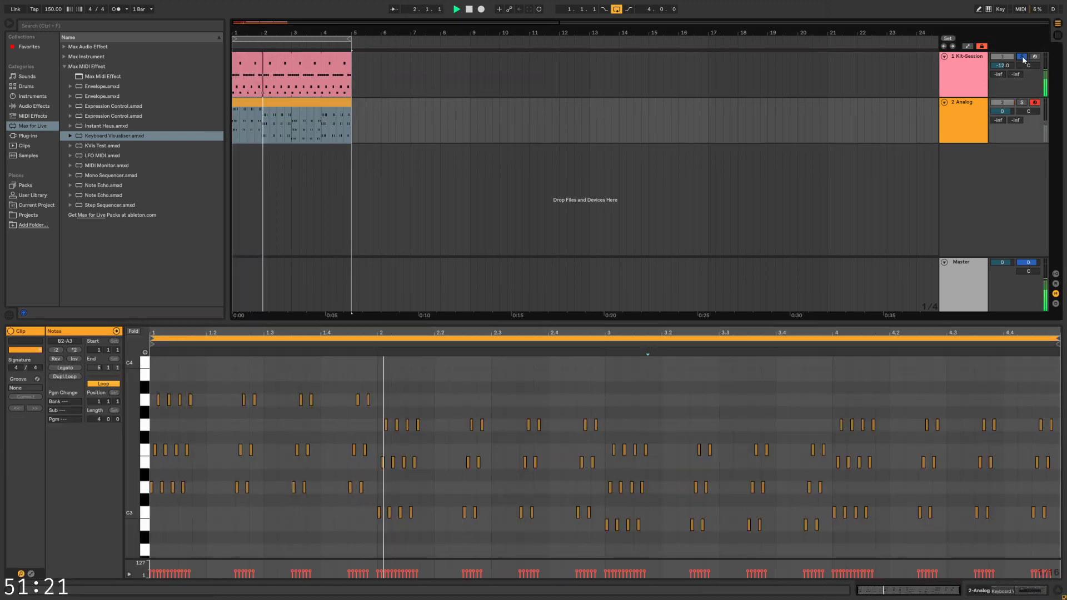
Open the Kit-Session clip and select the closed hi-hats at 1.1.2, 1.1.4, 1.2.4, 1.3.2, 1.3.4 and 1.4.4
click(283, 58)
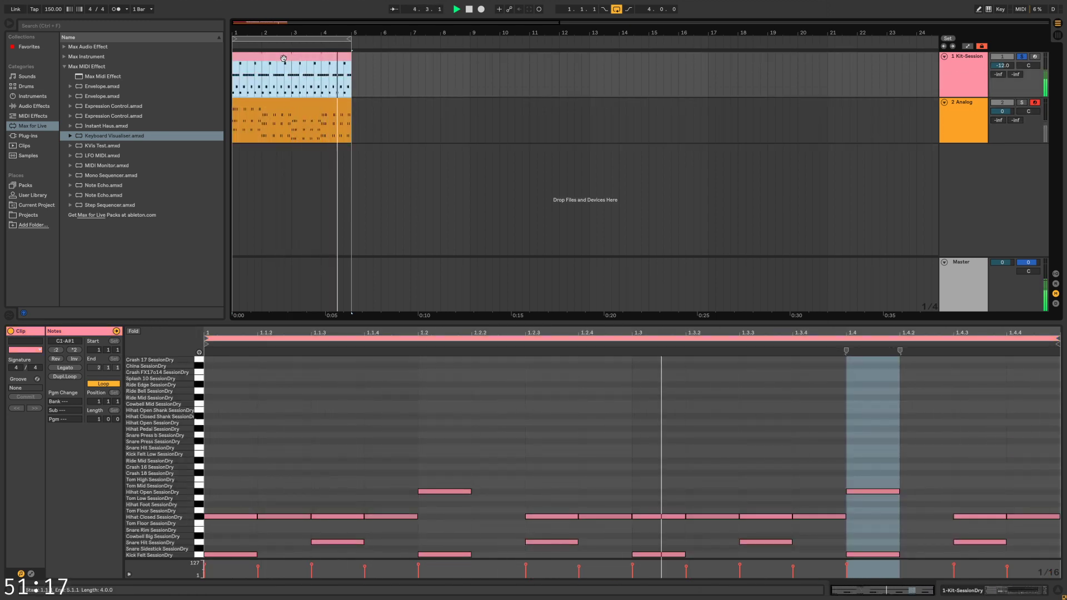
click(286, 516)
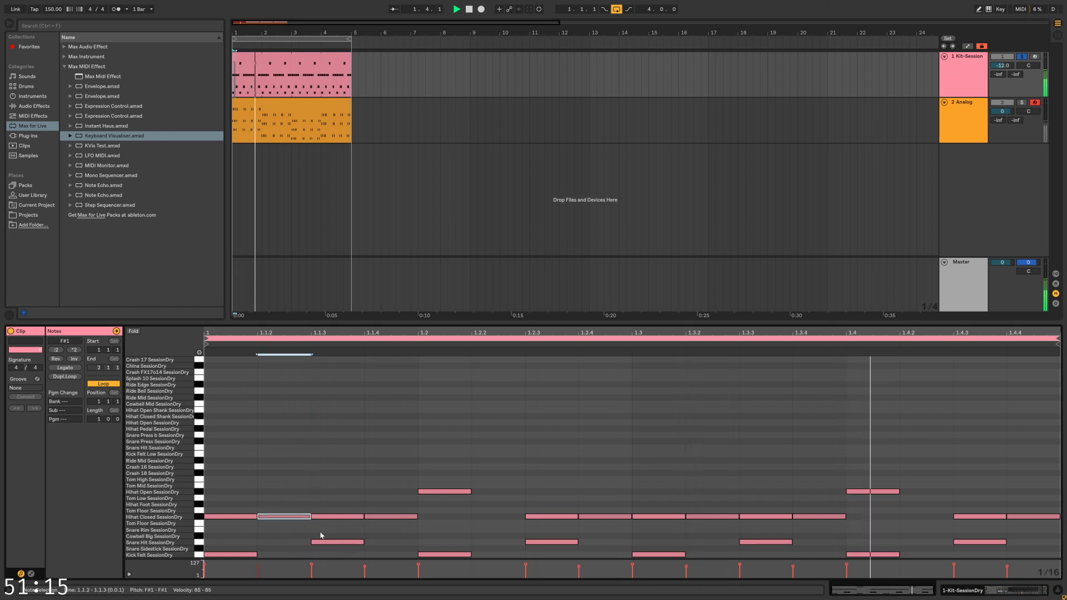
drag(365, 509, 410, 535)
drag(595, 500, 610, 538)
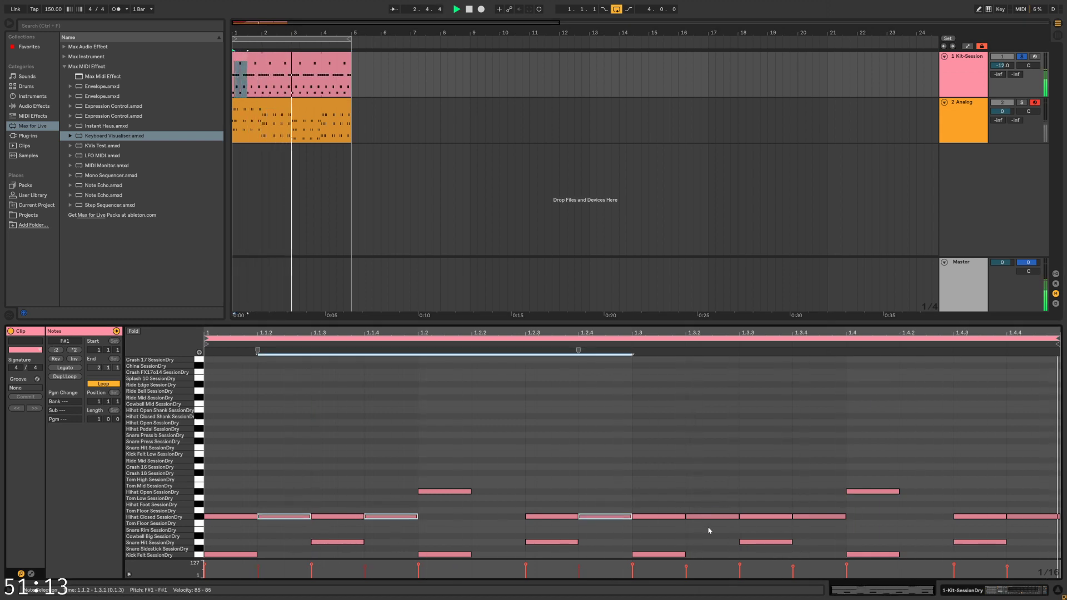
drag(699, 499, 715, 537)
drag(798, 497, 822, 542)
shift+click(1035, 517)
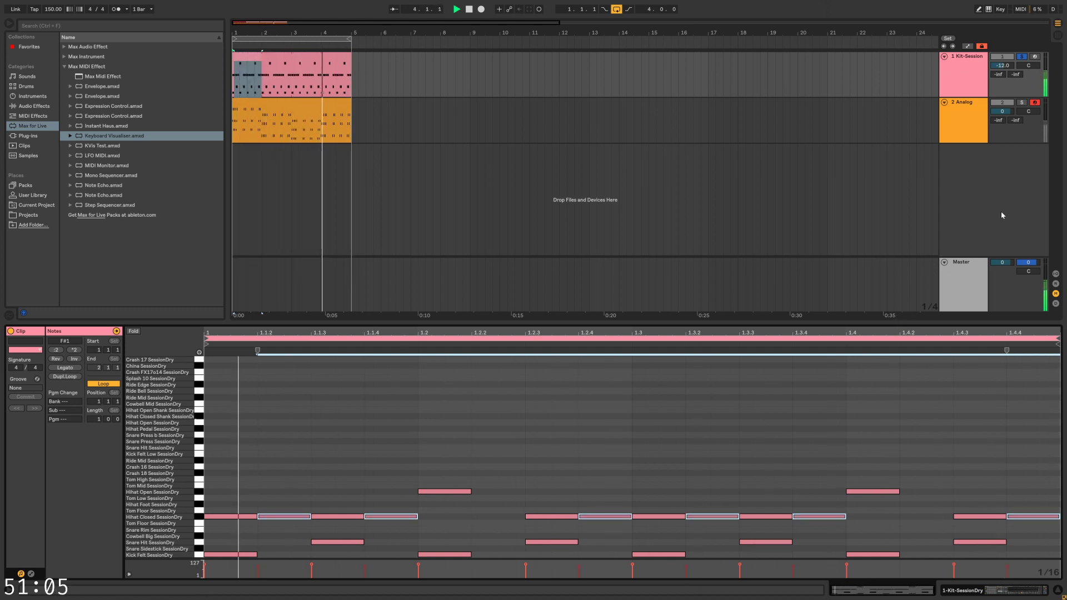
click(748, 447)
Deactivate the closed hi-hats that coincide with the snares at 1.1.3, 1.2.3, 1.3.3 and 1.4.3
click(351, 517)
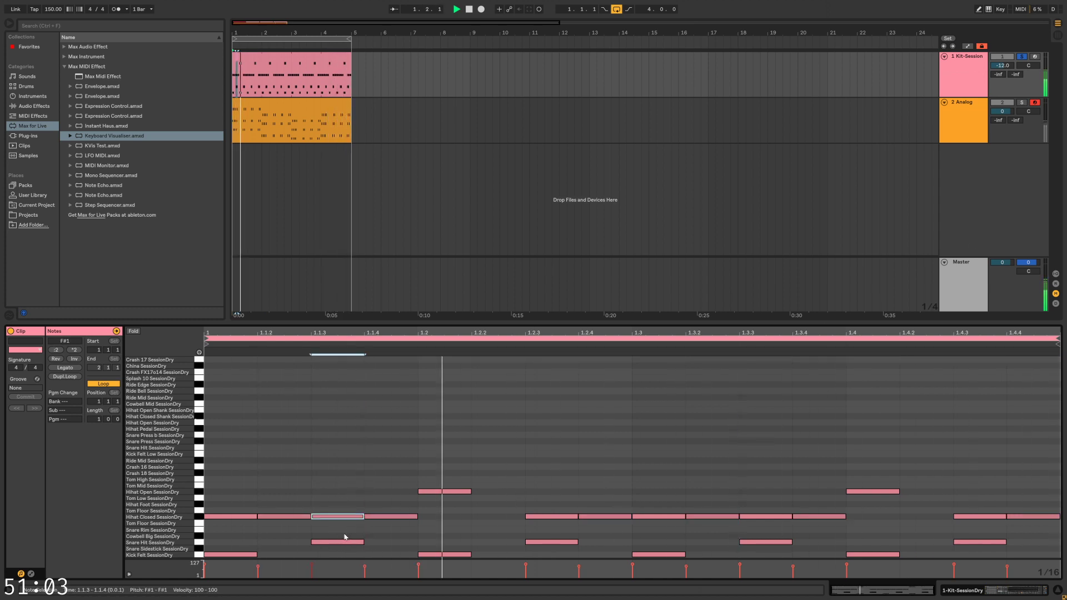
click(546, 517)
key(0)
click(776, 517)
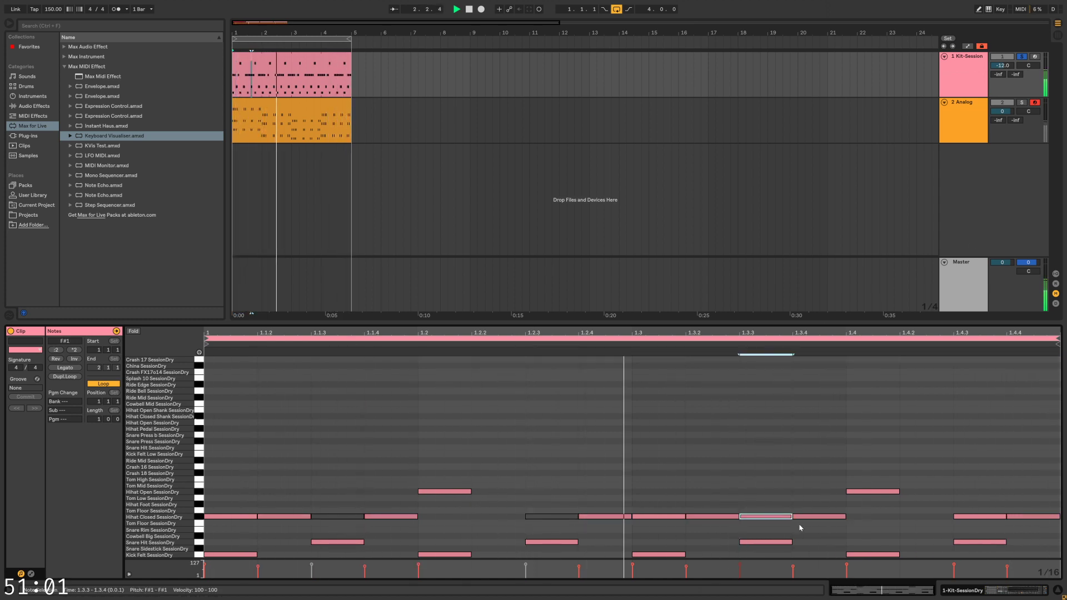
click(988, 517)
key(0)
click(995, 464)
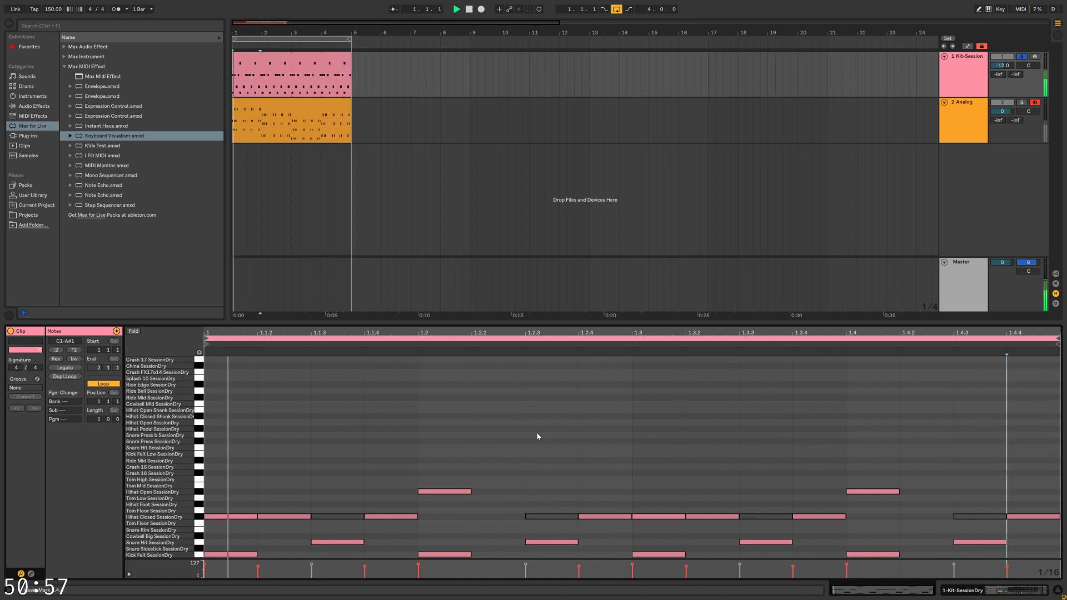
Delete the four deactivated closed hi-hats above the snare hits at 1.1.3, 1.2.3, 1.3.3 and 1.4.3
click(353, 517)
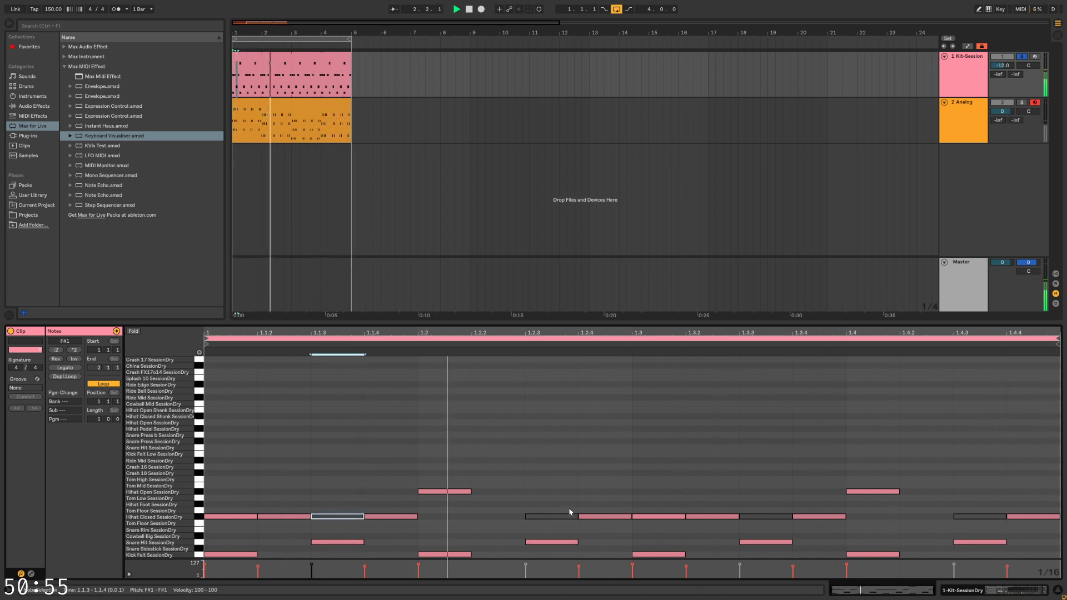
key(Delete)
click(570, 518)
key(Delete)
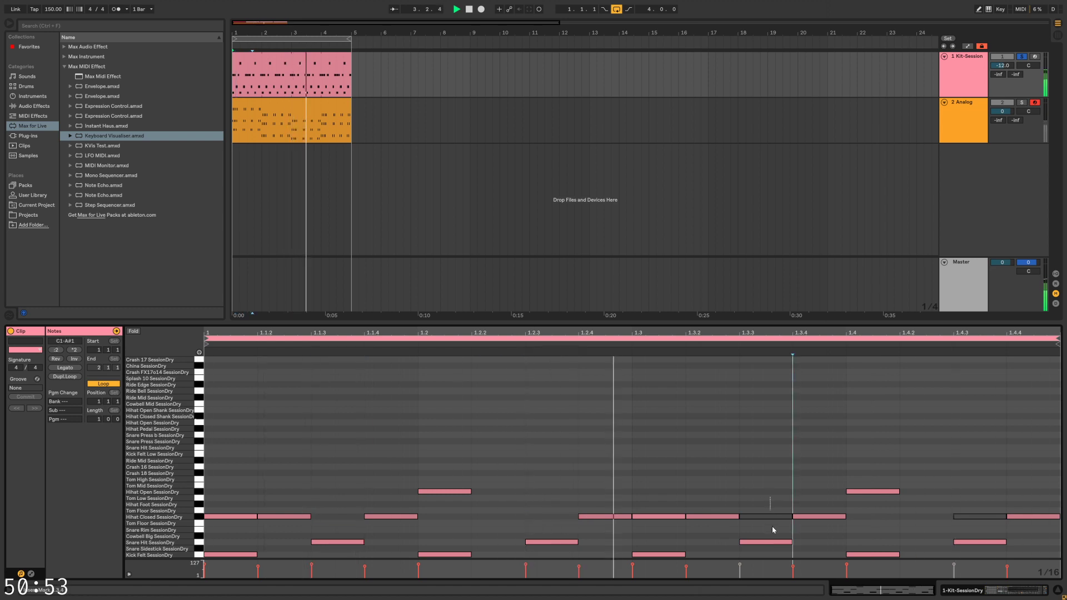
click(773, 518)
key(Delete)
click(994, 517)
key(Delete)
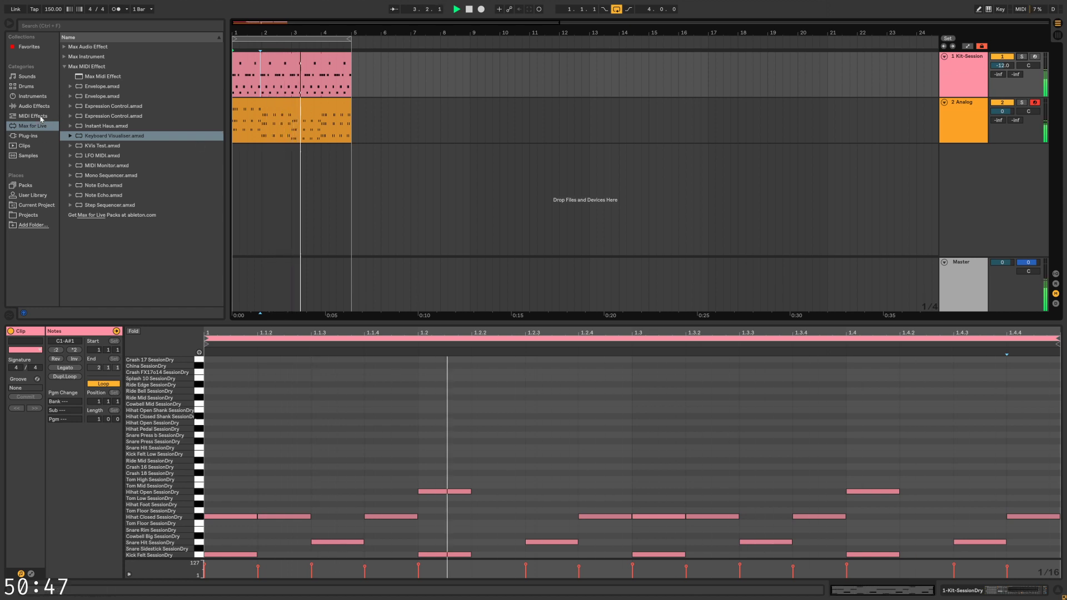
Stop playback and open the Analog clip to view its chord notes
key(space)
click(308, 174)
click(309, 98)
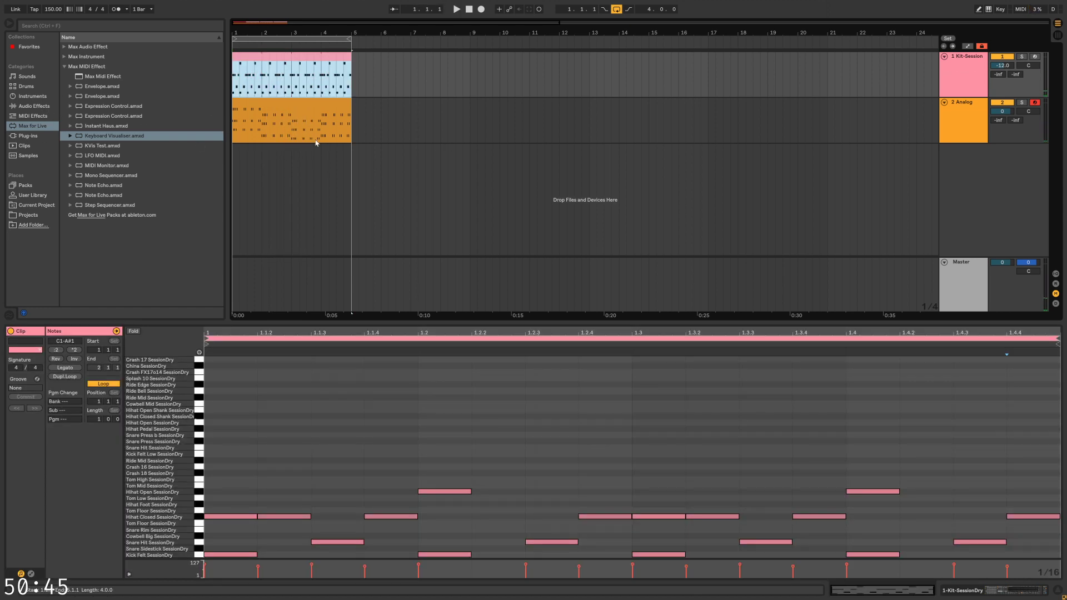
click(895, 118)
click(270, 62)
click(266, 131)
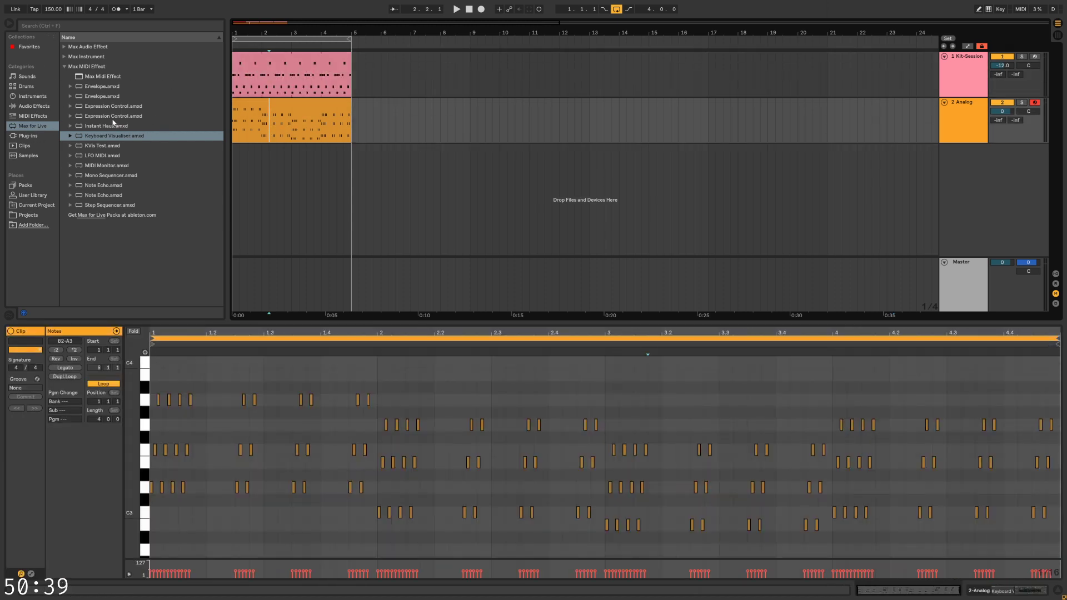
Add an Operator instrument on a new track below Analog and set its oscillator waveform to Tri
click(33, 98)
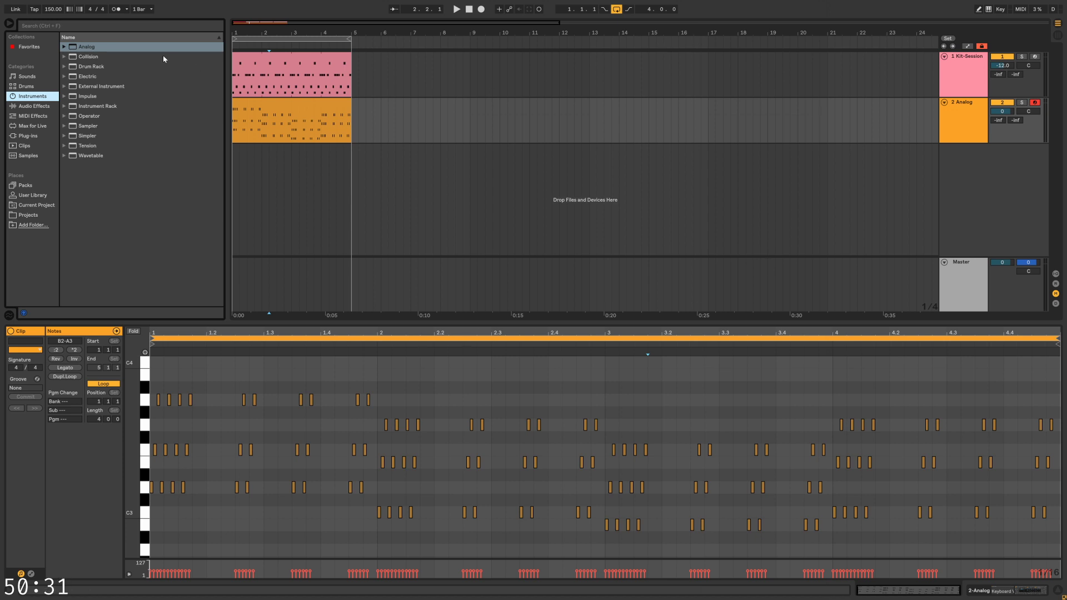
click(39, 117)
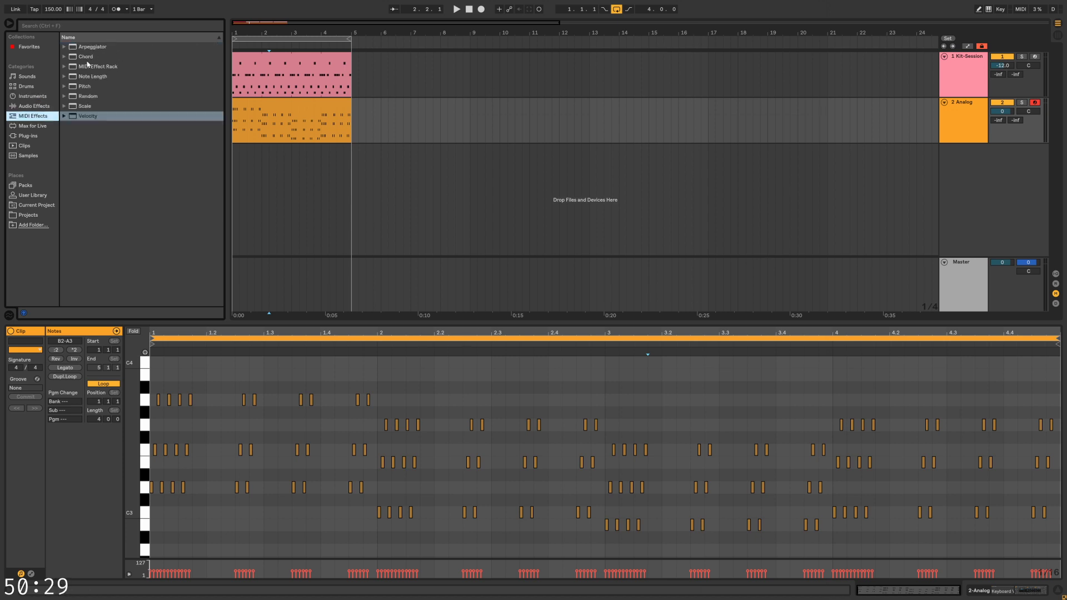
click(40, 107)
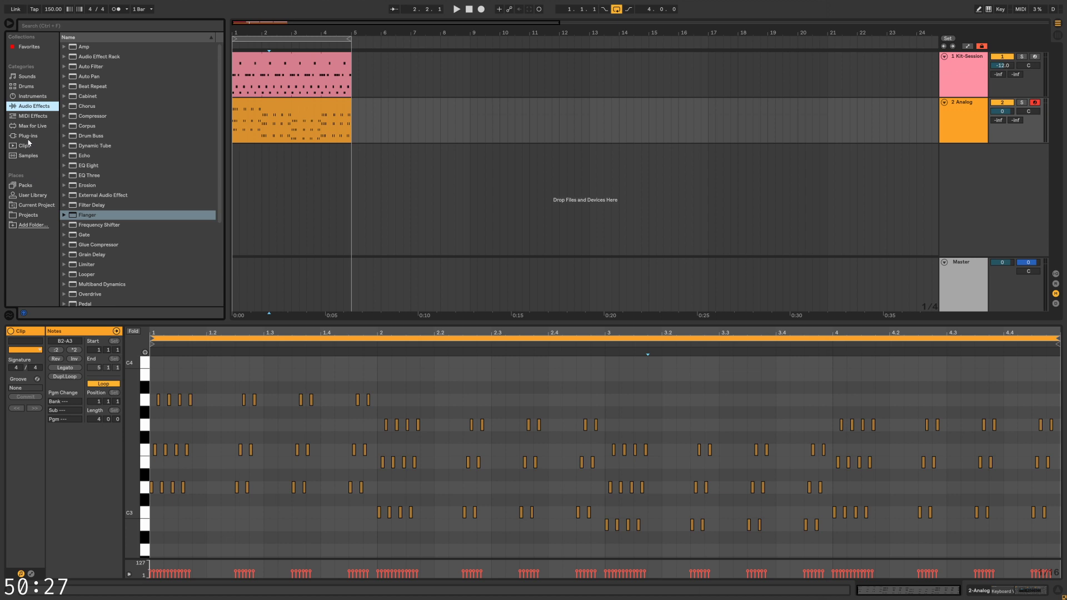
click(32, 97)
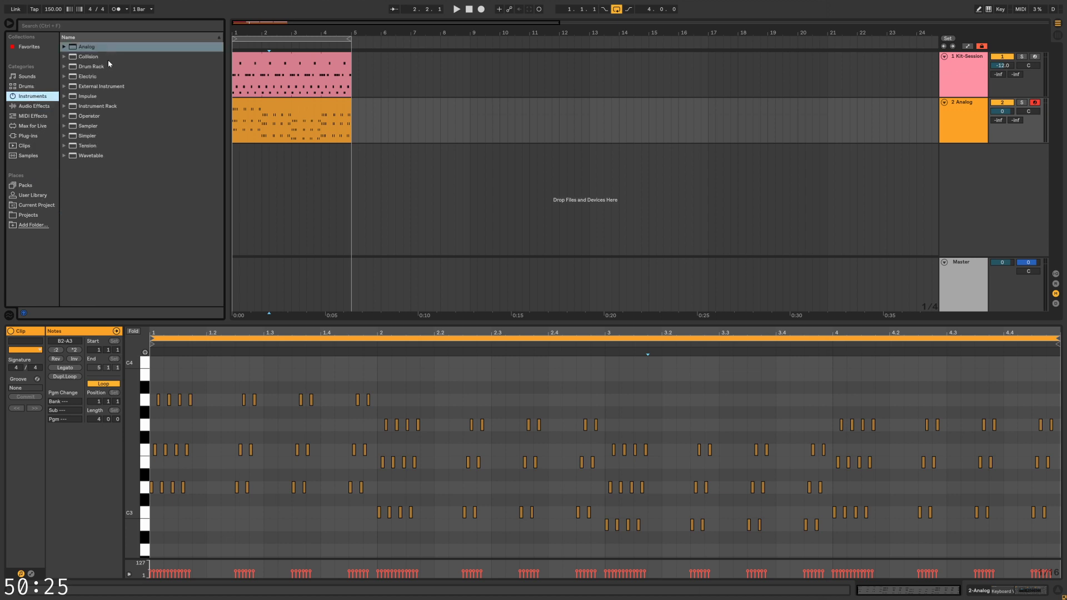
click(86, 116)
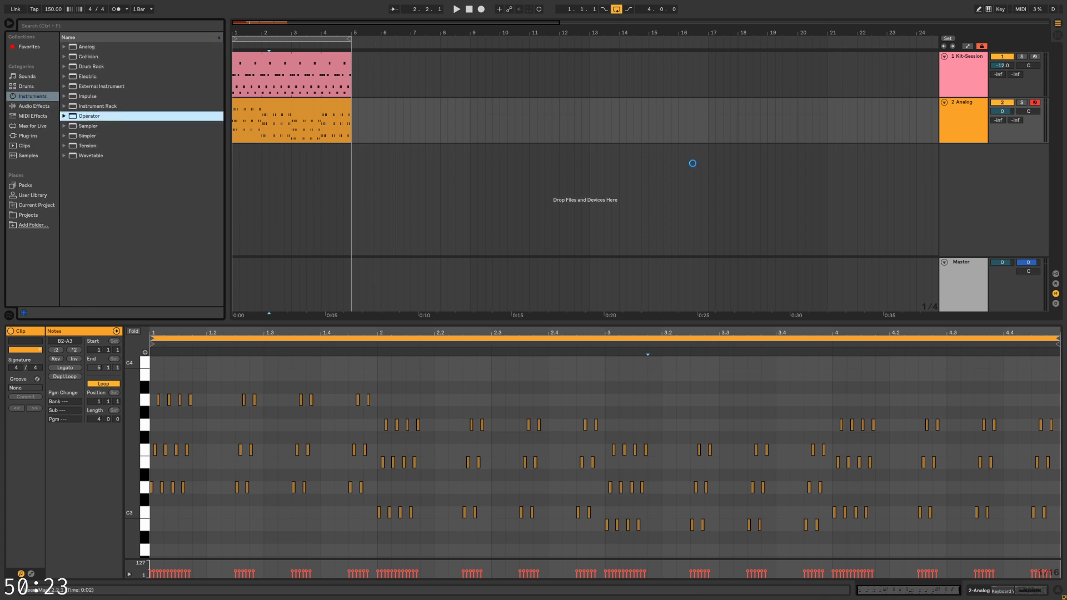
drag(692, 163, 693, 165)
click(944, 149)
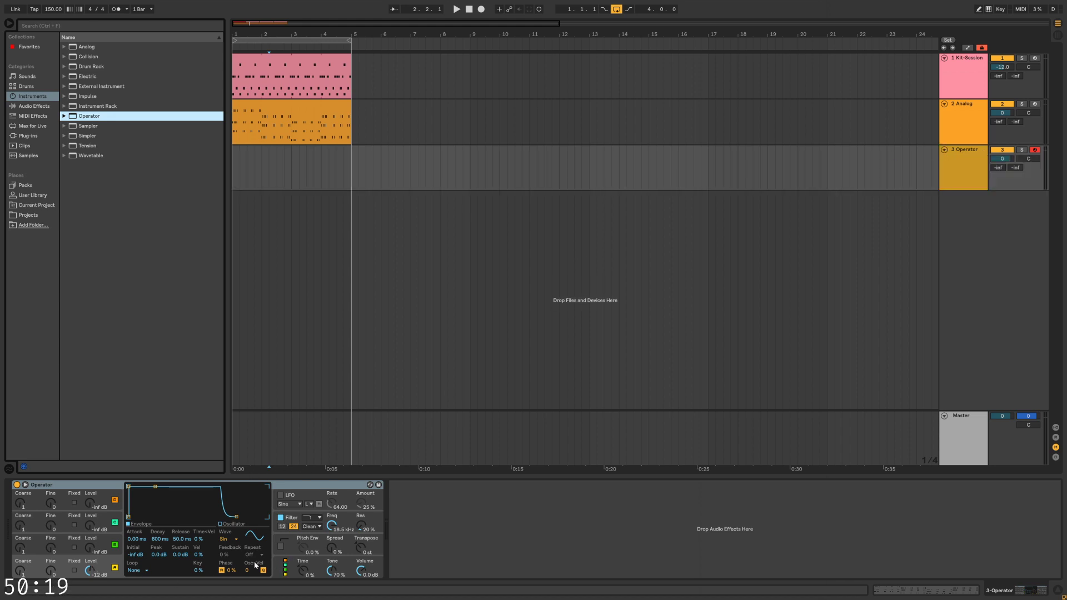
click(225, 539)
click(240, 508)
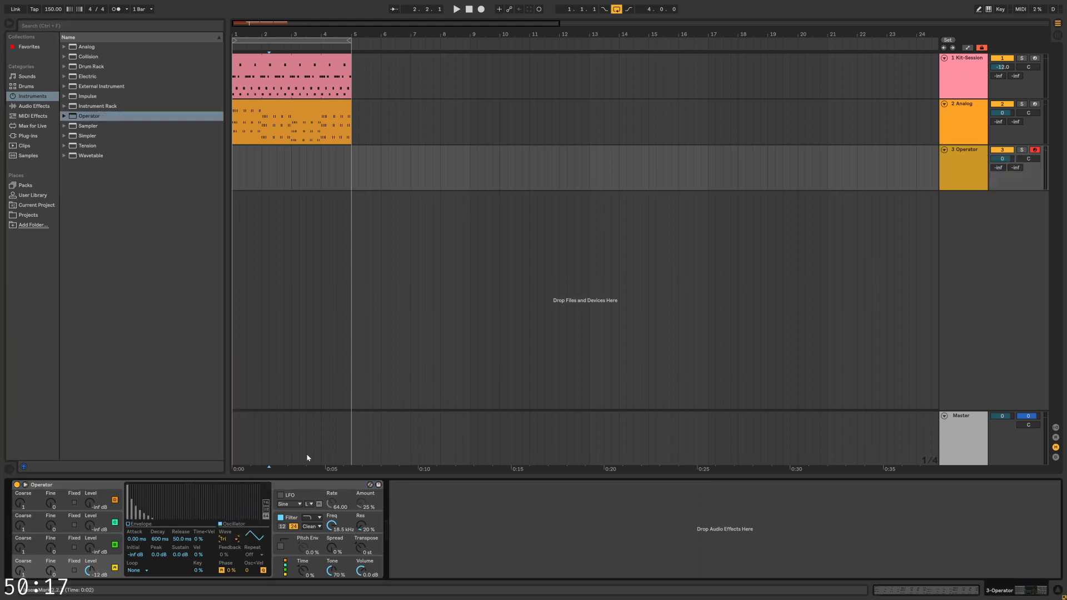
Move the Keyboard Visualiser from the Analog track to the Operator track, placing it before the Operator device
click(850, 130)
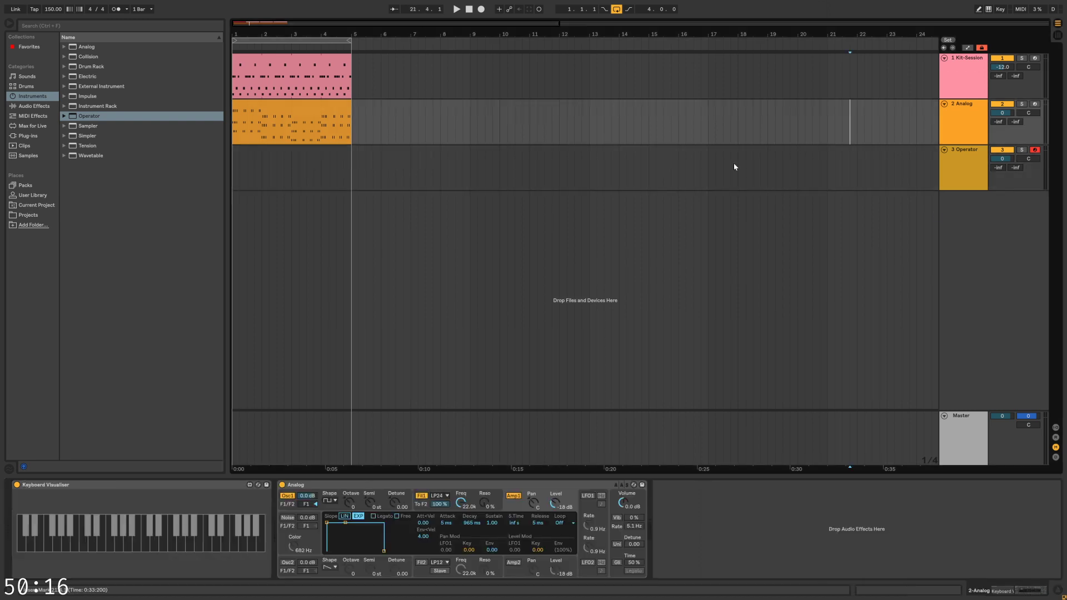
click(193, 489)
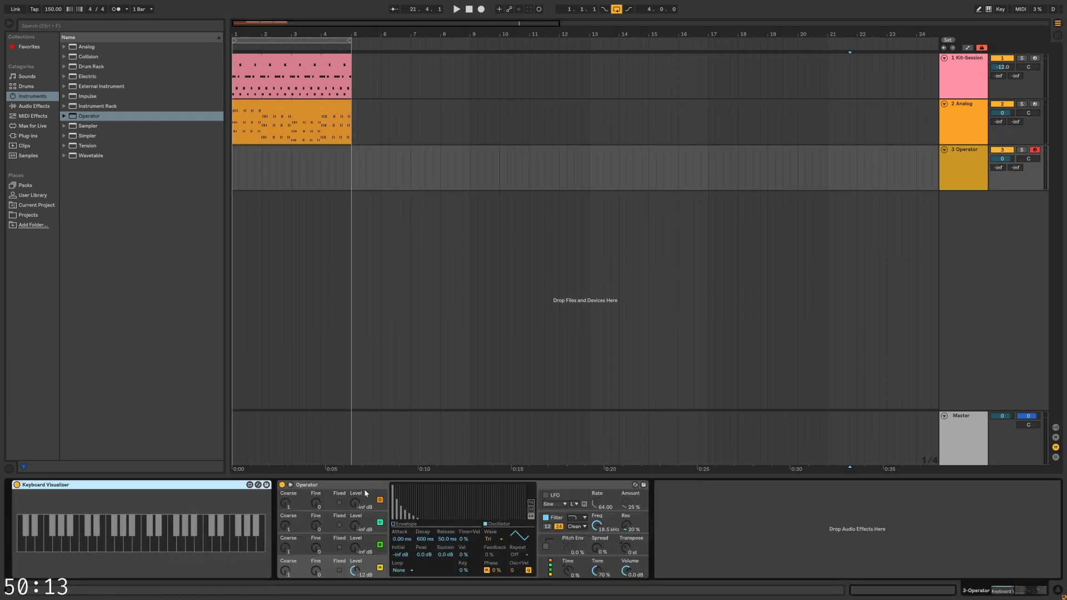
click(351, 486)
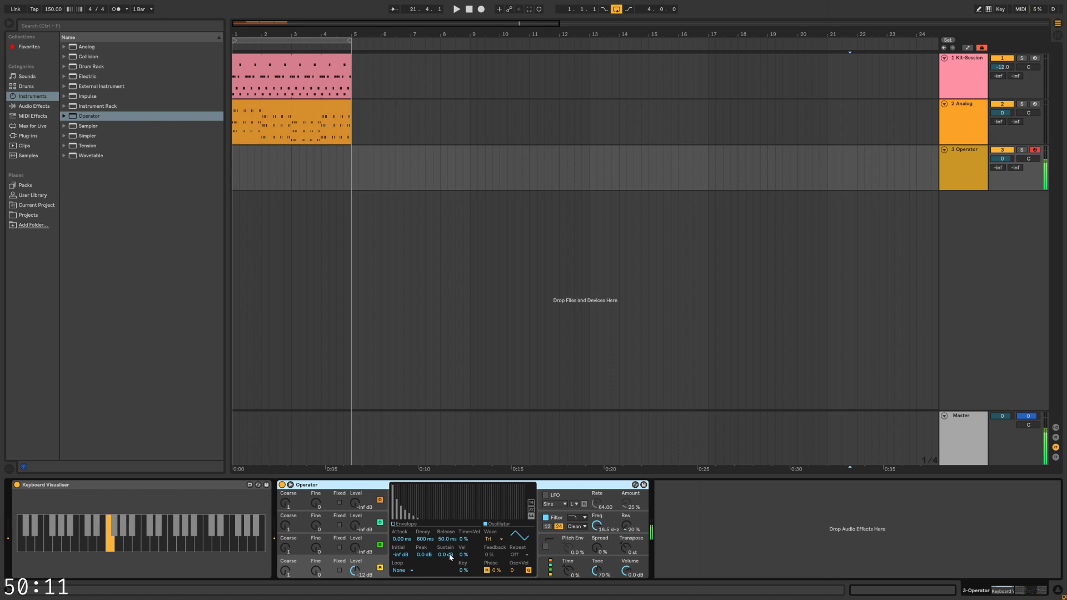
Set Operator's voices to 1 and bring up the oscillator's envelope display
click(546, 571)
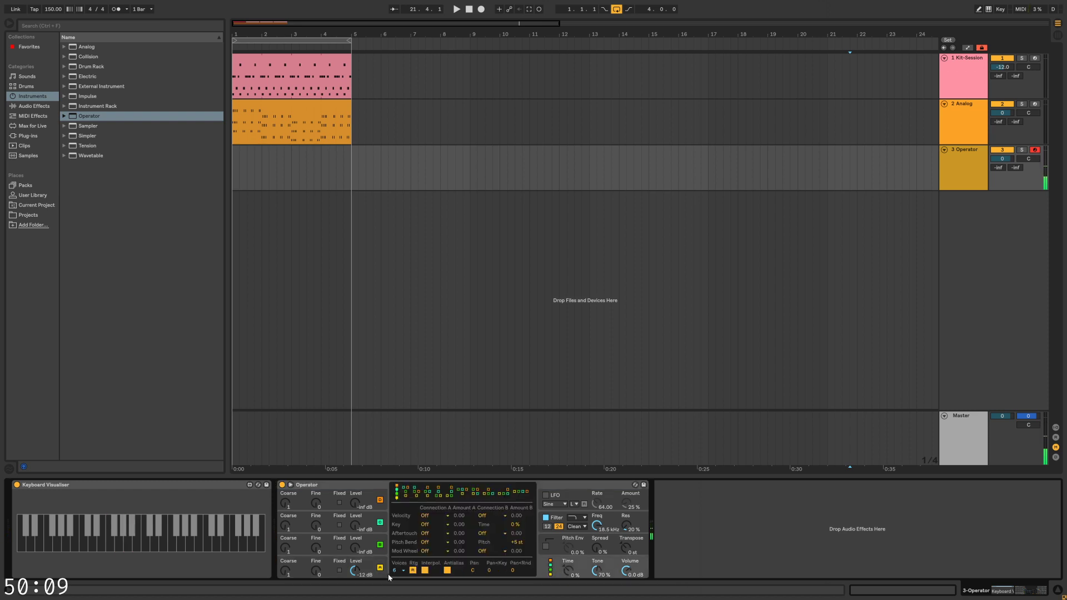
key(1)
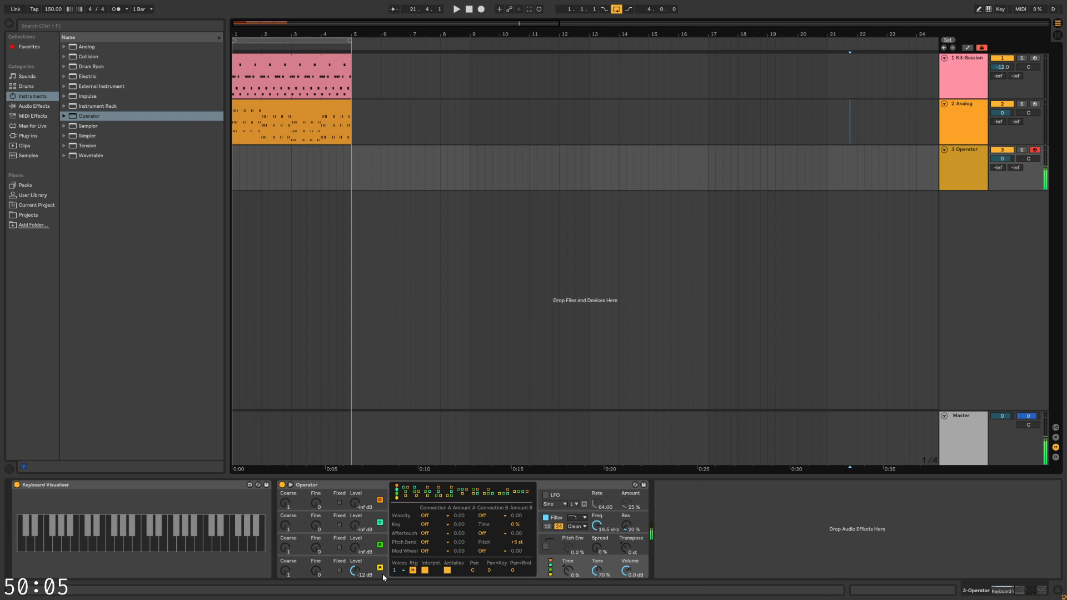
click(366, 569)
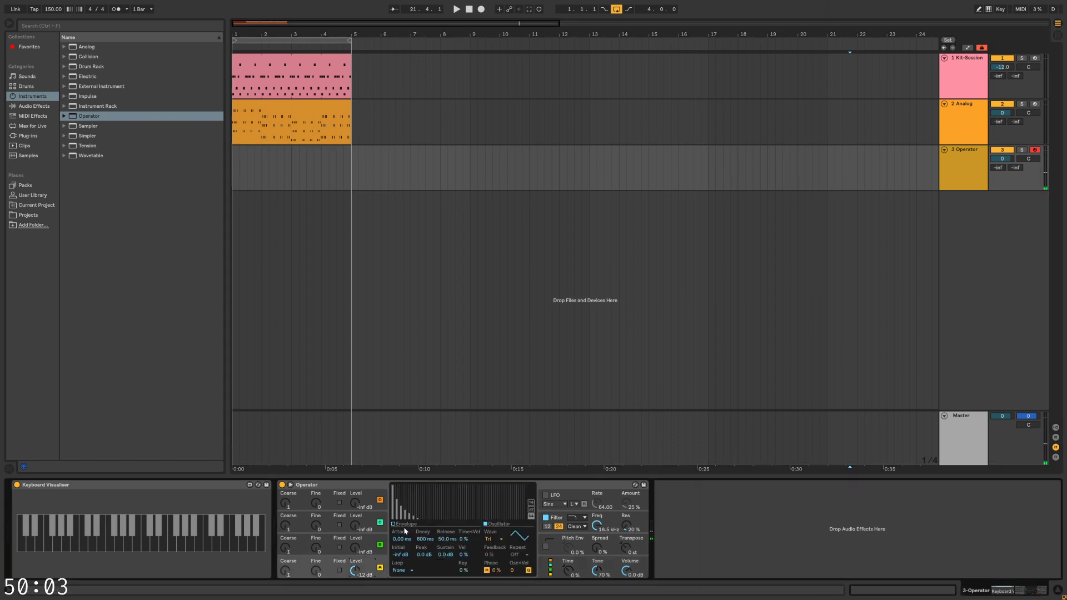
click(406, 531)
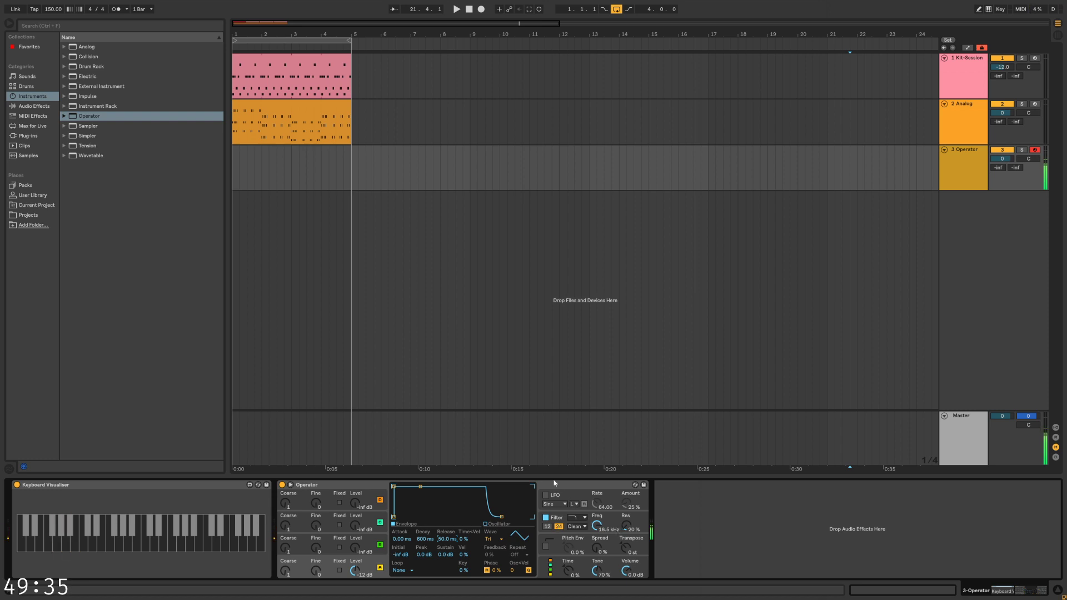
Create an empty one-bar MIDI clip at bar 1 on the Operator track and start playback
click(247, 107)
click(238, 169)
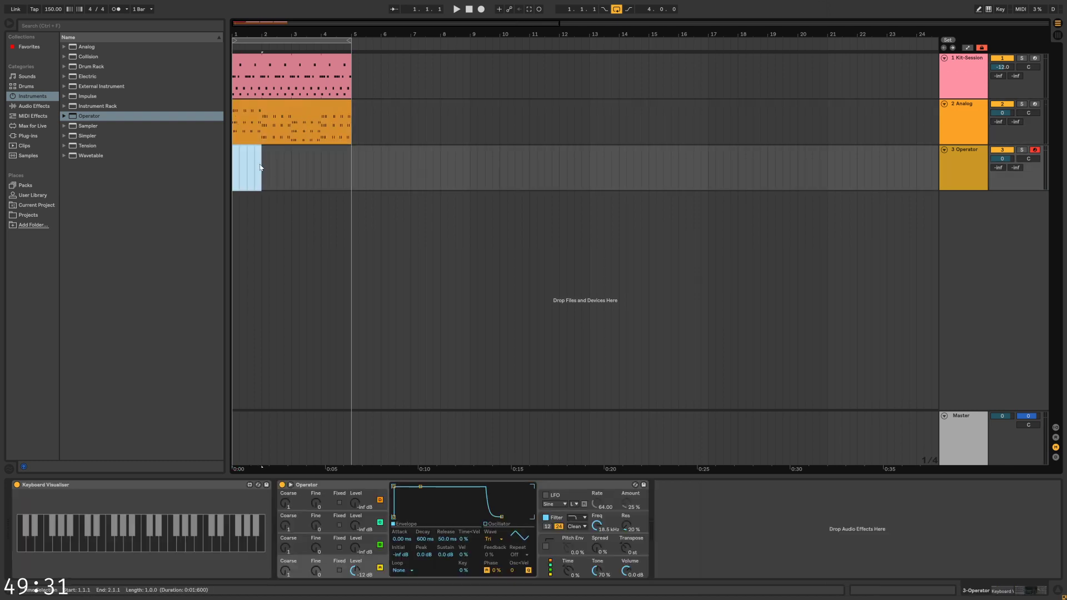
key(ctrl+shift+m)
key(space)
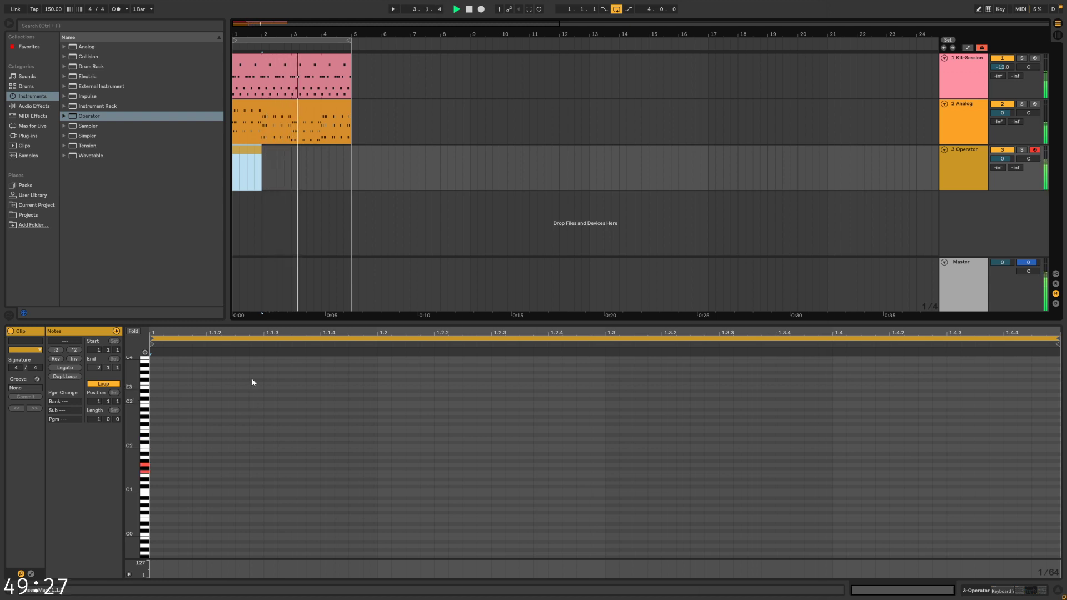
Examine the root notes in the Analog clip, then check the Operator track's devices and reopen its one-bar clip
click(269, 114)
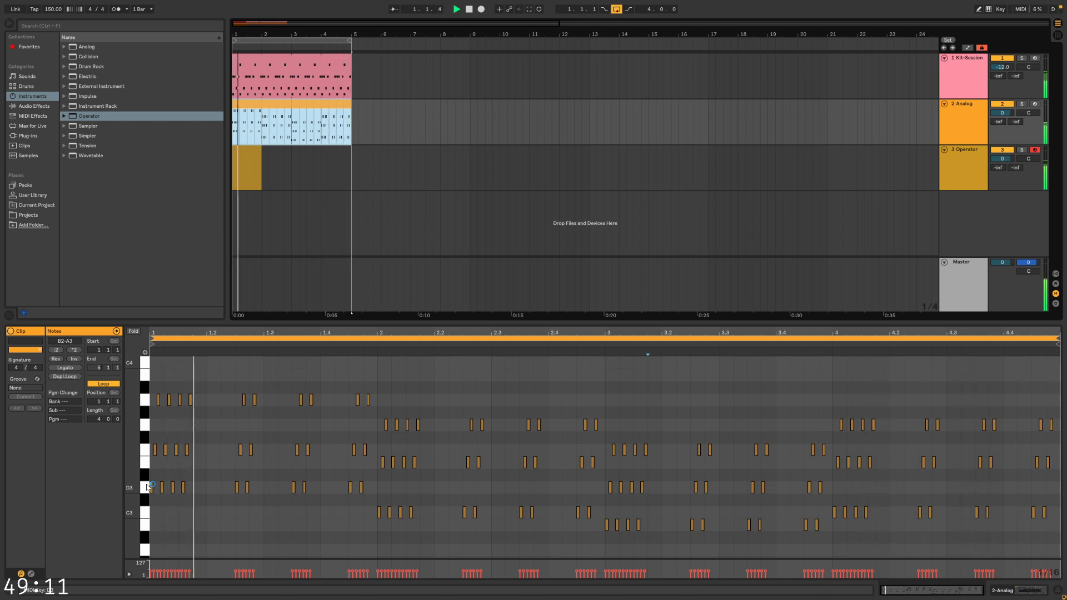
click(244, 163)
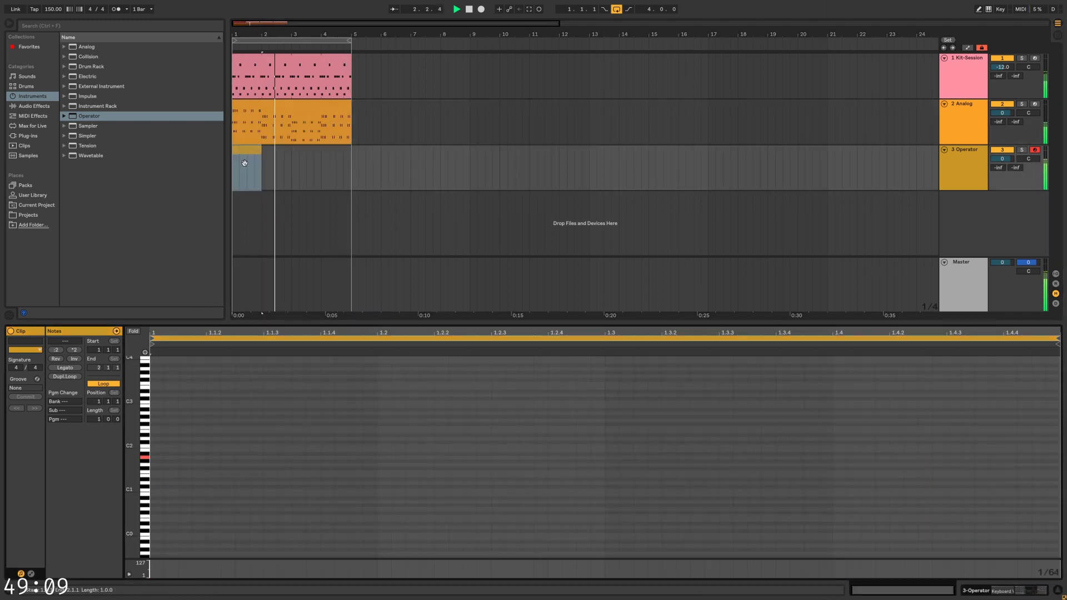
key(shift+Tab)
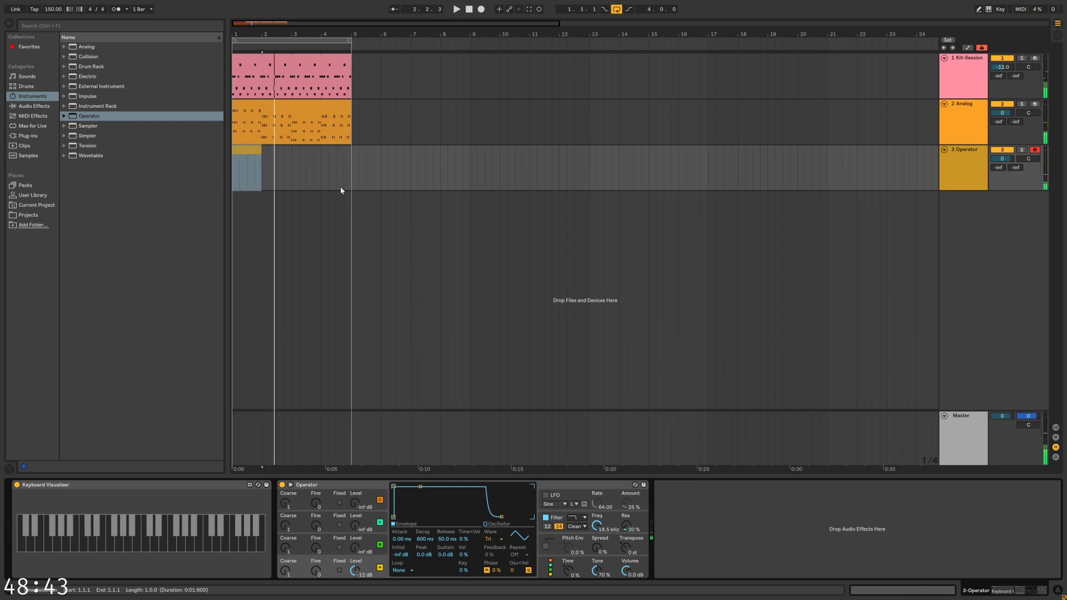
double_click(251, 146)
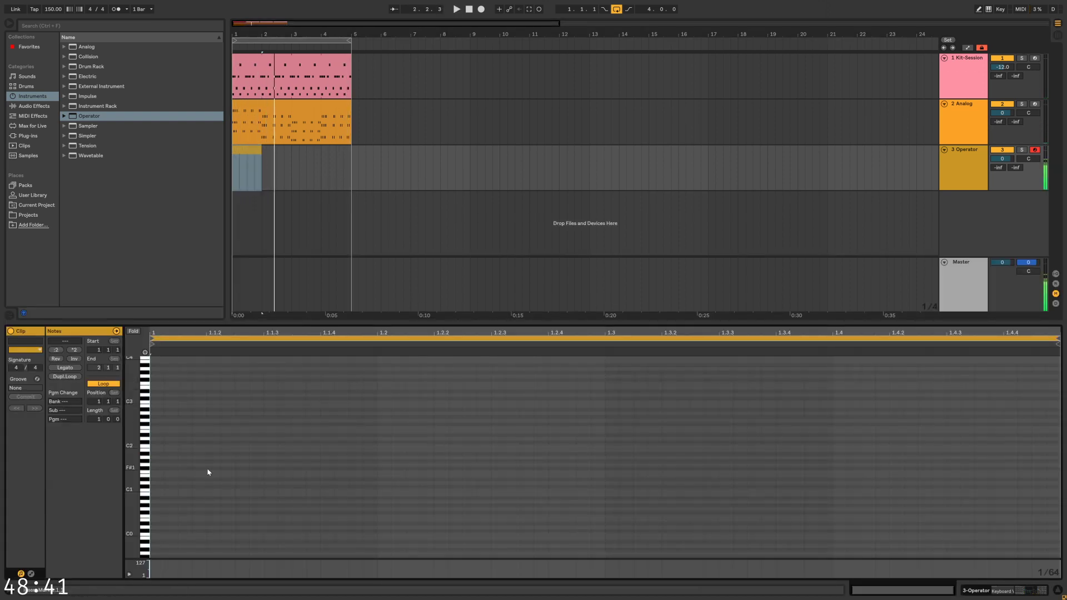
Draw an A1 bass note at the start of the Operator clip, lengthen it to about three sixty-fourths and start playback
scroll(183, 496, down, 1)
double_click(157, 447)
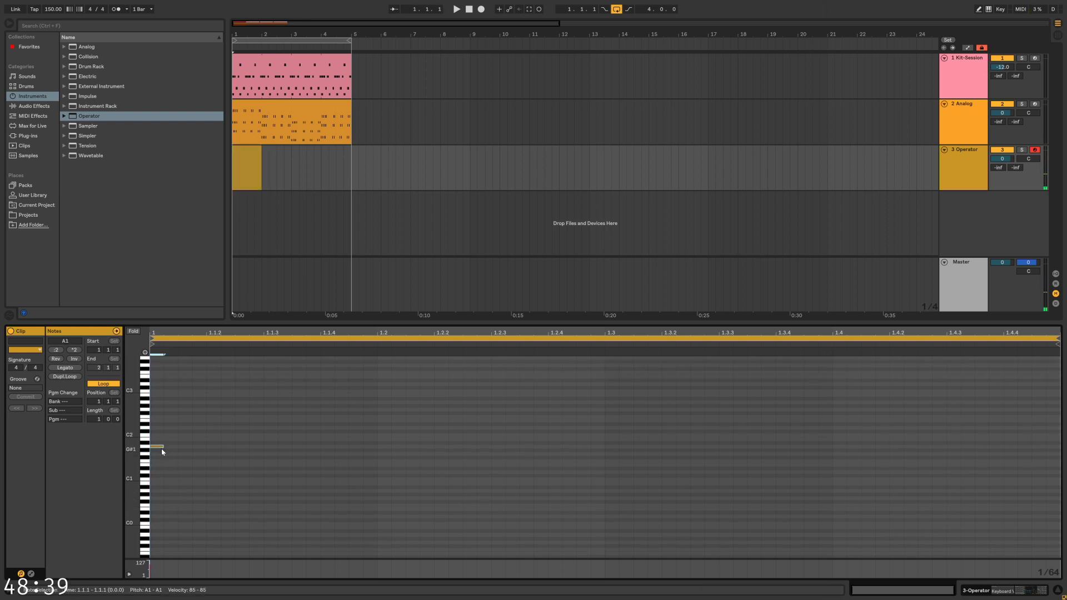
drag(131, 447, 157, 481)
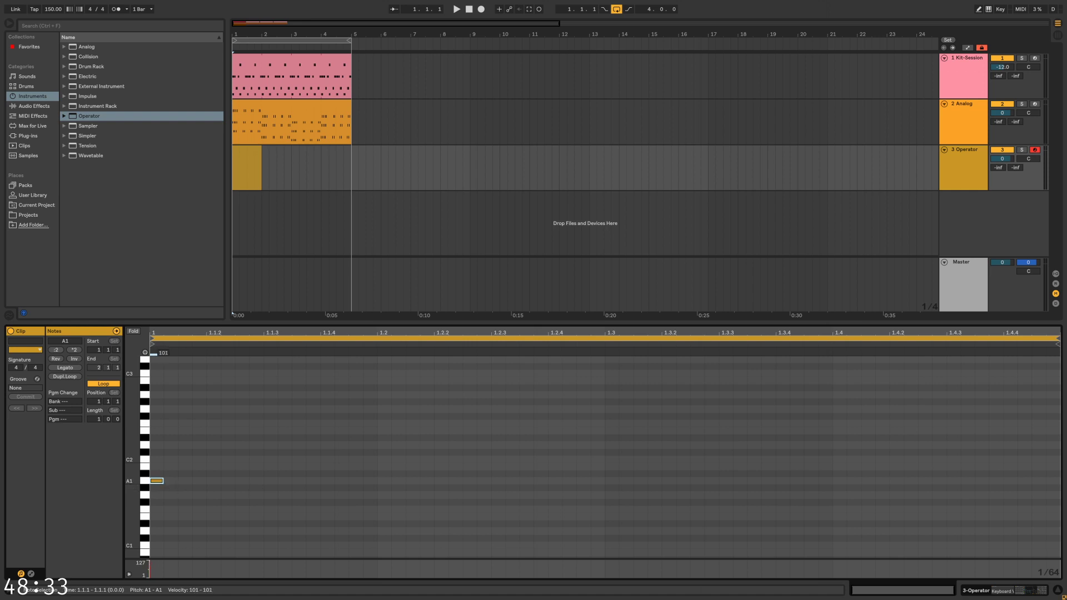
drag(162, 481, 187, 481)
key(space)
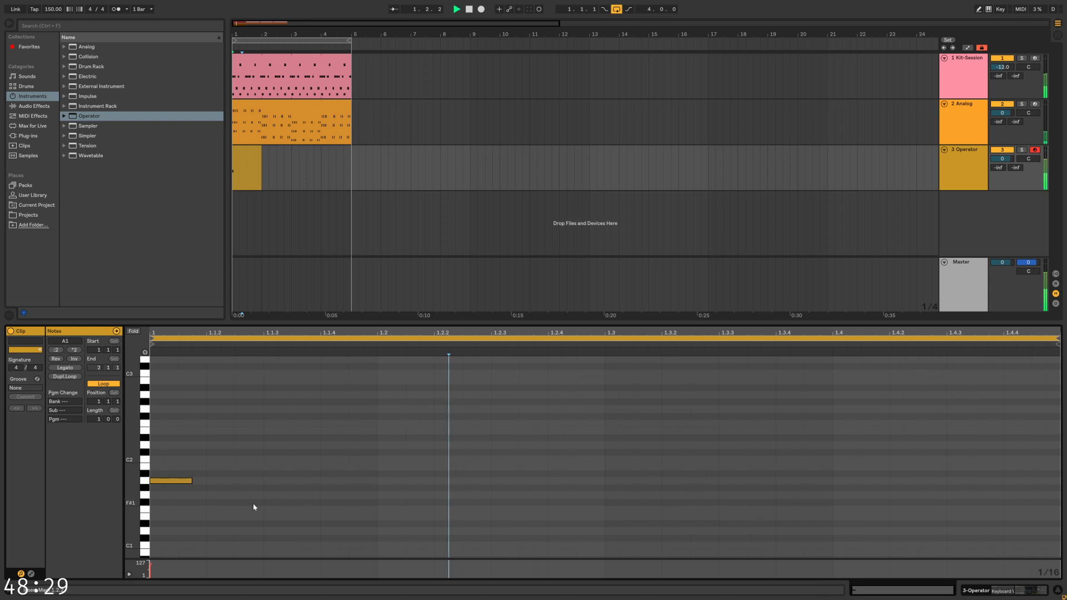
Lengthen the opening A1 bass note to a full sixteenth and paste a copy at 1.1.3
drag(192, 481, 207, 481)
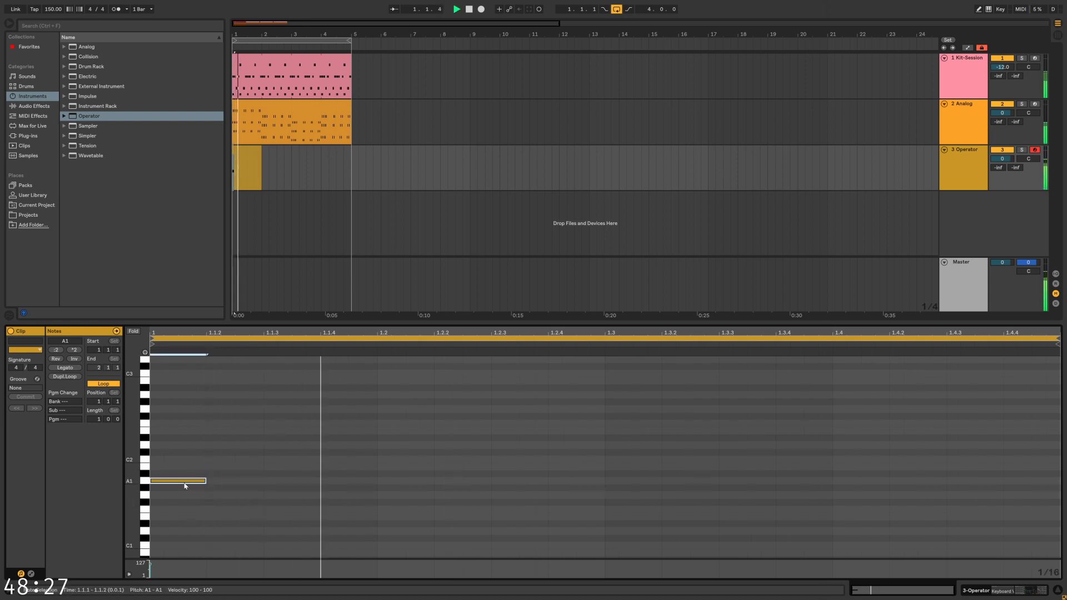
click(260, 485)
key(ctrl+v)
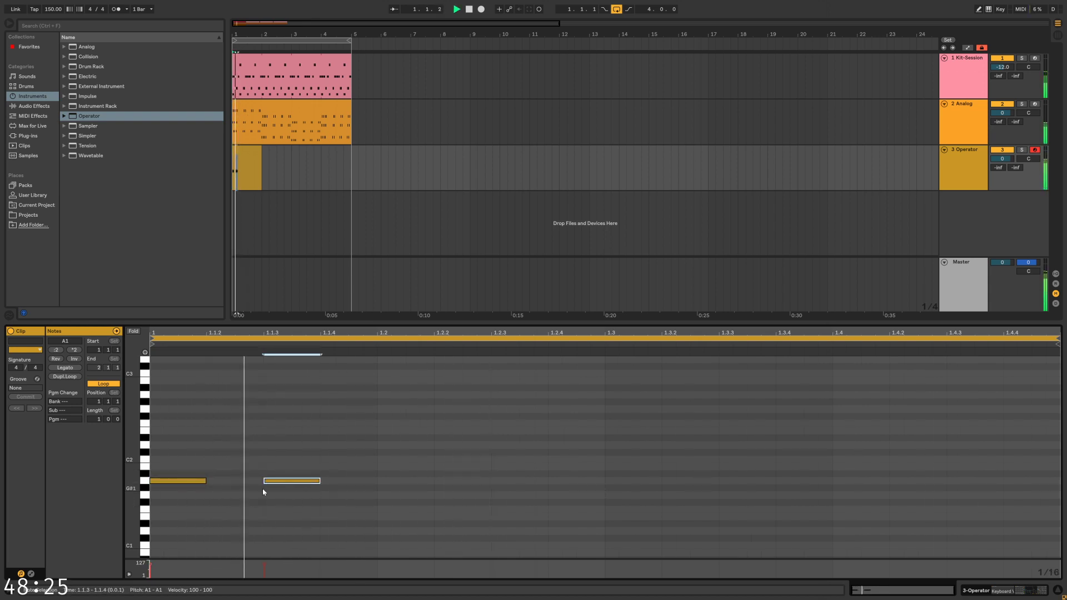
Lengthen both A1 notes together to eighth notes and play the bass clip back from within the bar
key(space)
drag(179, 499, 357, 445)
drag(321, 482, 378, 484)
key(space)
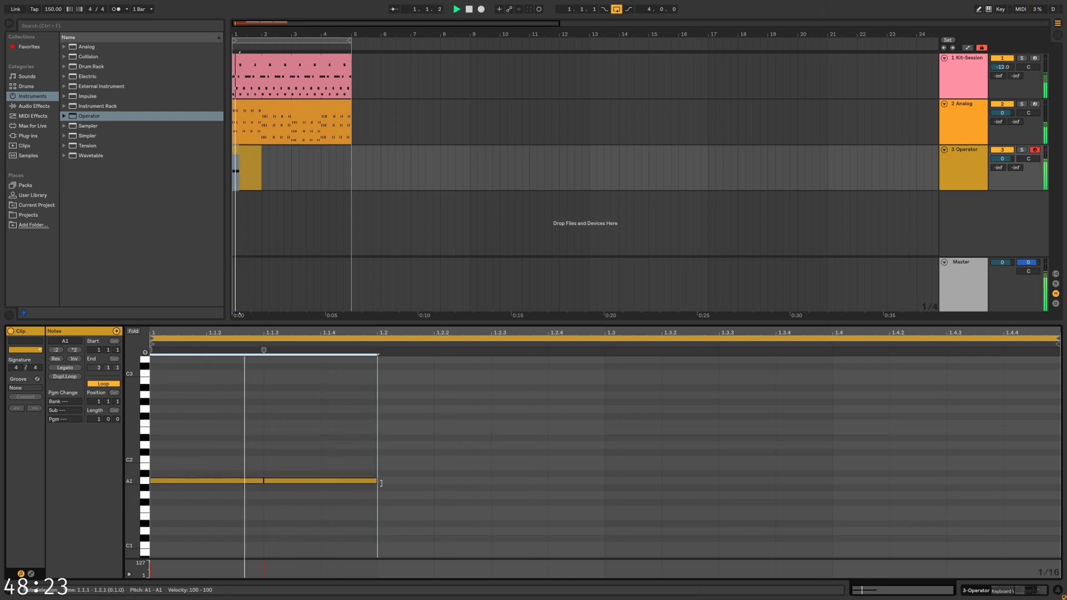
key(space)
key(space)
click(290, 506)
key(space)
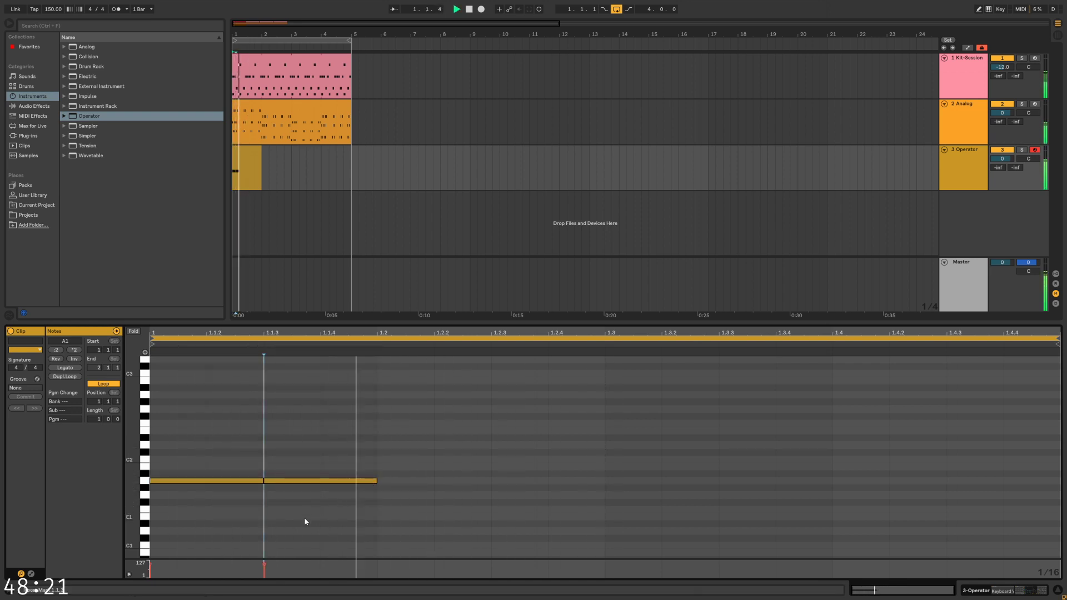
Copy the second eighth note to A1 at 1.2.3, D2 at 1.3, A1 at 1.3.3, G1 at 1.4 and A1 at 1.4.3
click(334, 483)
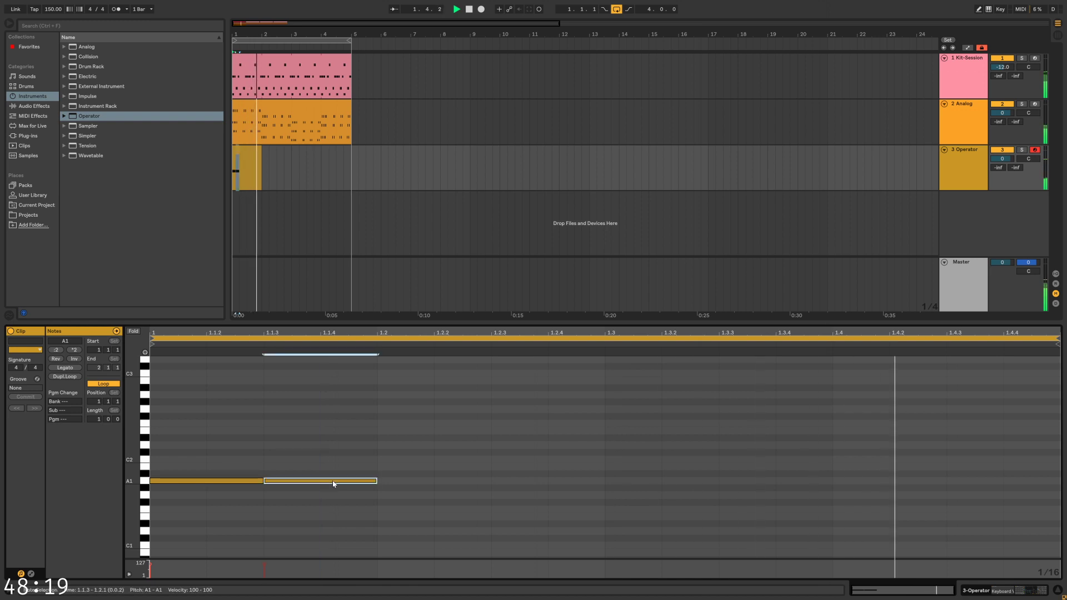
drag(334, 483, 650, 452)
key(space)
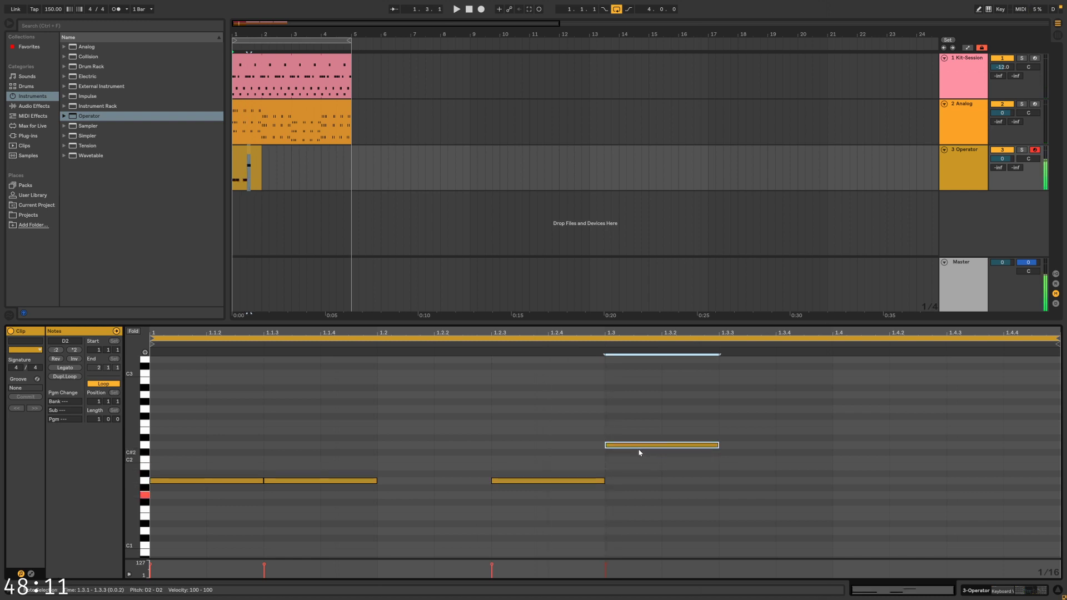
drag(654, 452, 983, 482)
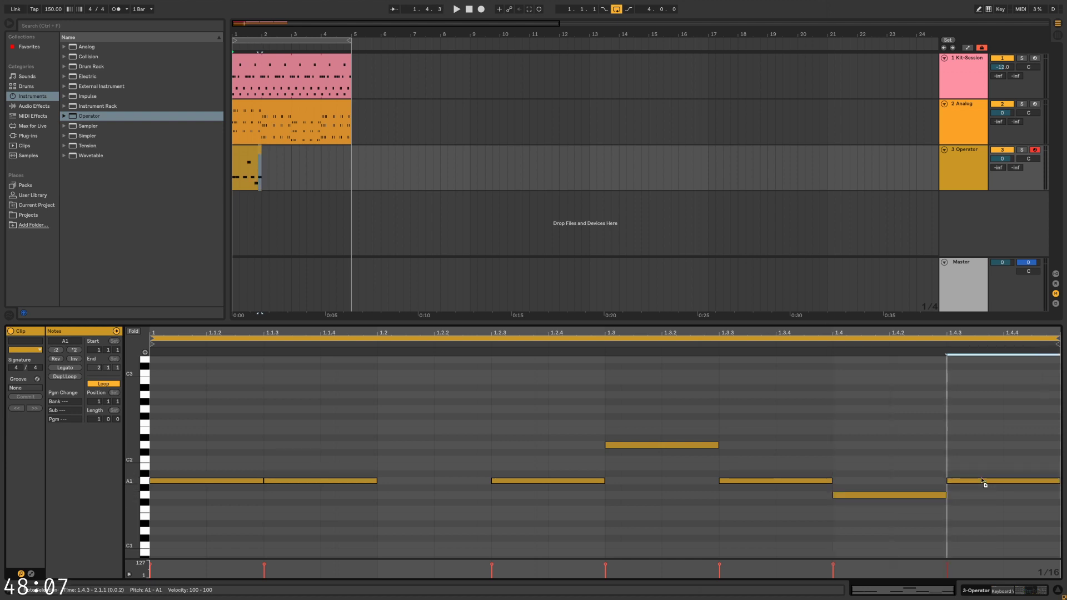
Extend the looped Operator clip to the start of bar 5 and lower the note at 1.3 to C2 during playback
drag(261, 150, 352, 151)
drag(662, 419, 664, 487)
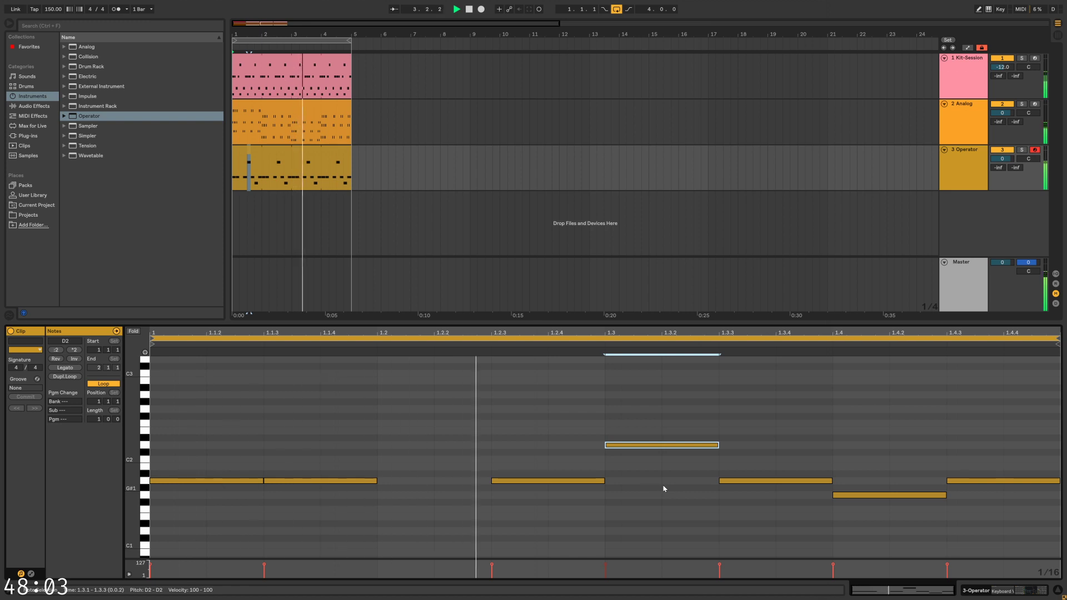
key(Down)
key(Down)
click(631, 389)
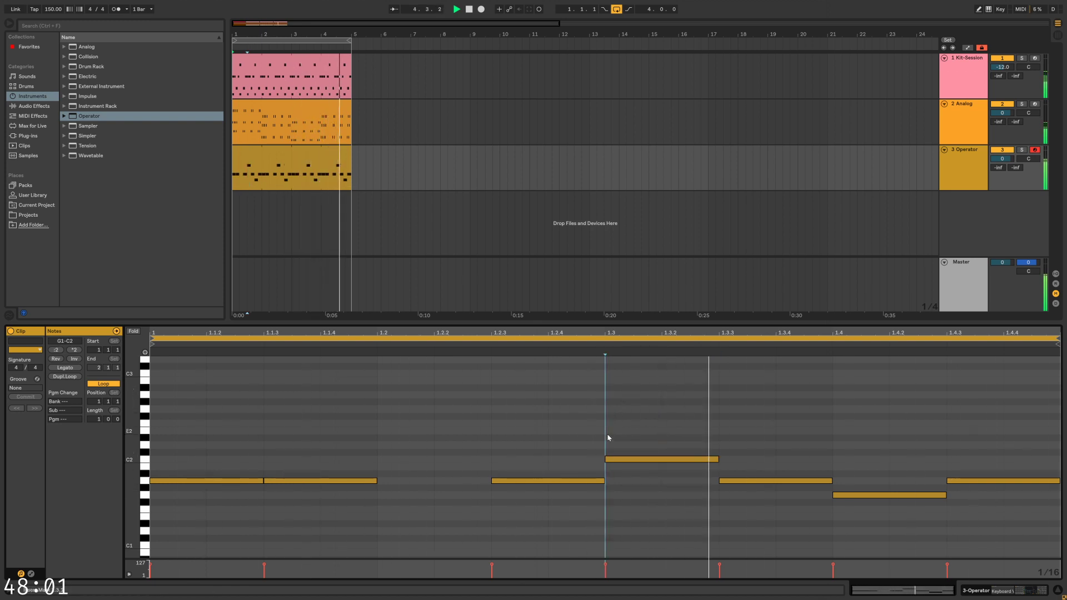
Try shortening all the bass notes to sixteenth notes and bring them back to eighth-note length
key(ctrl+a)
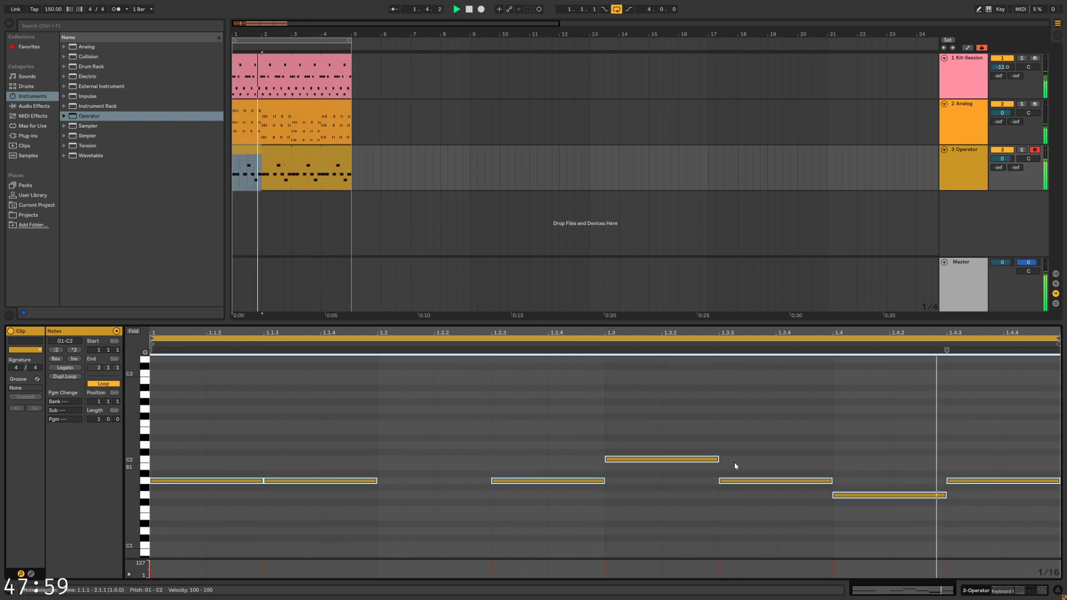
mouse_move(718, 459)
mouse_down()
mouse_move(661, 460)
mouse_move(718, 462)
mouse_up()
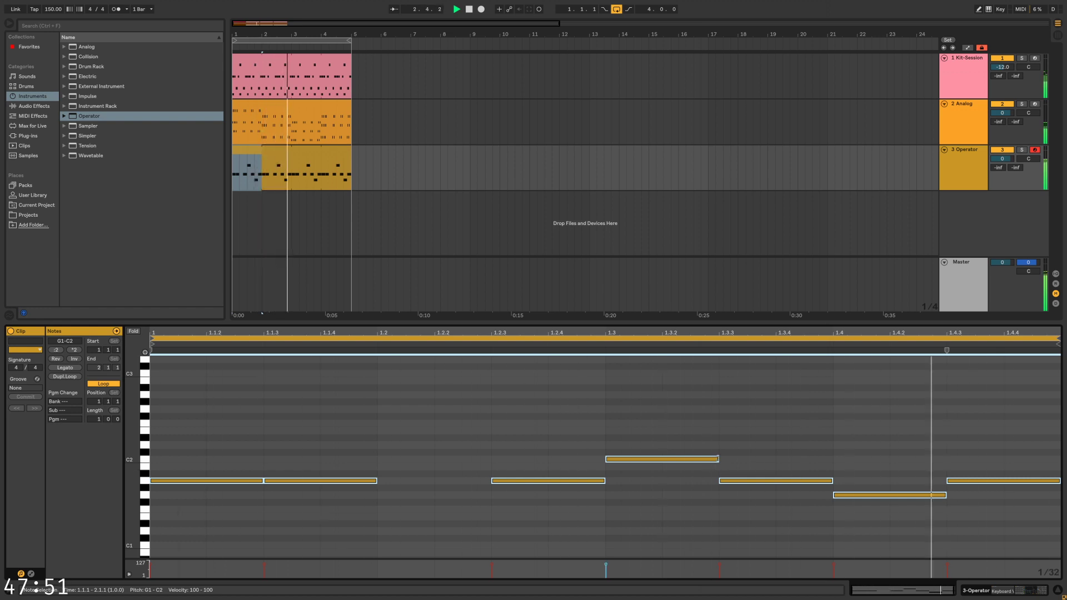
key(ctrl+z)
key(ctrl+z)
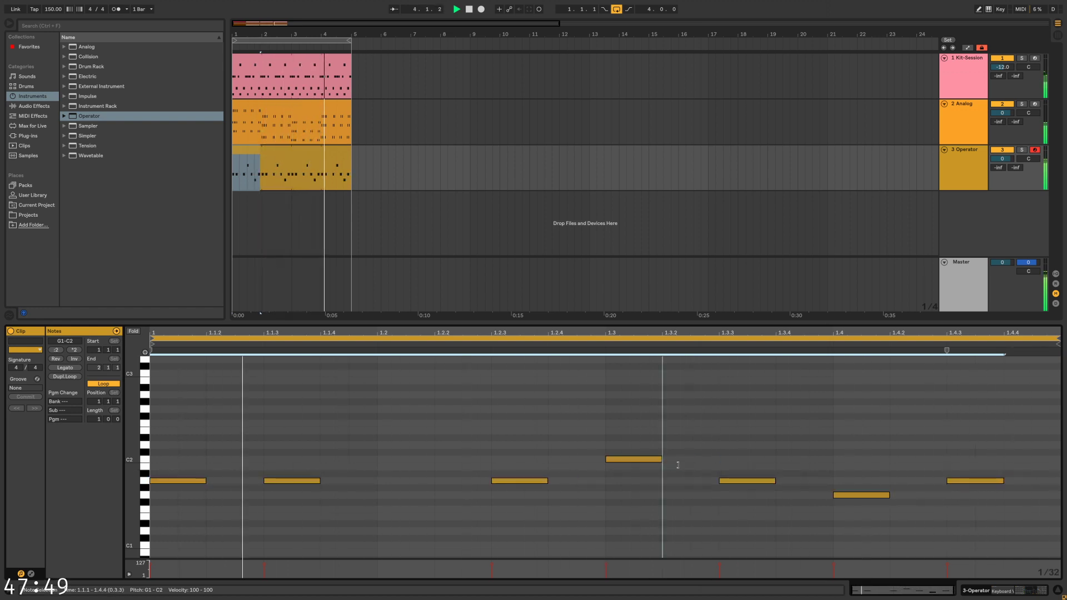
drag(678, 465, 717, 467)
click(804, 501)
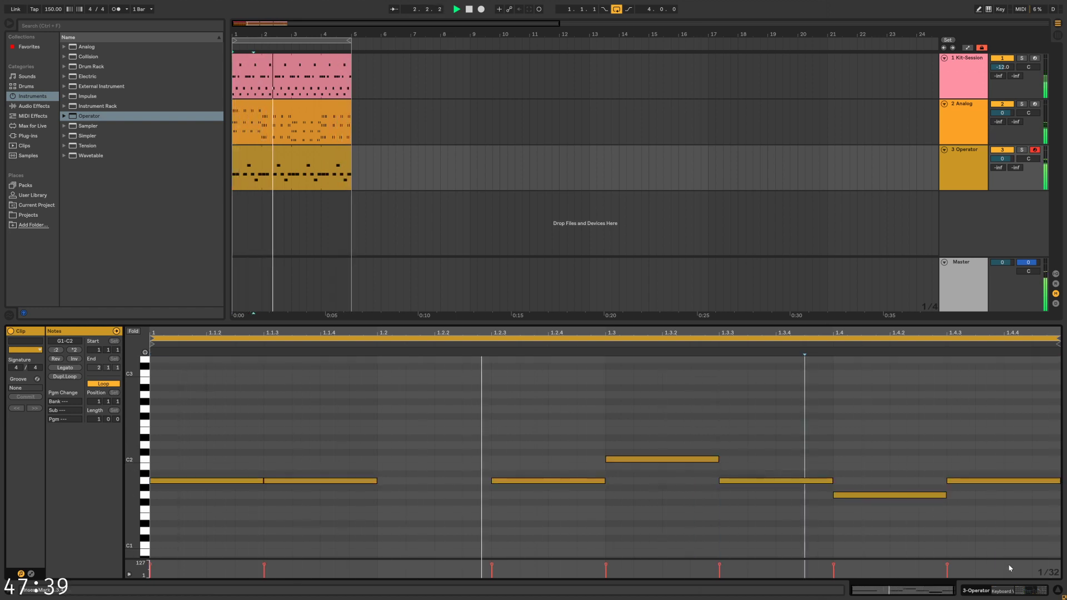
Reopen the Operator clip and try a small gap between the first two A1 notes during playback
click(1058, 590)
click(283, 152)
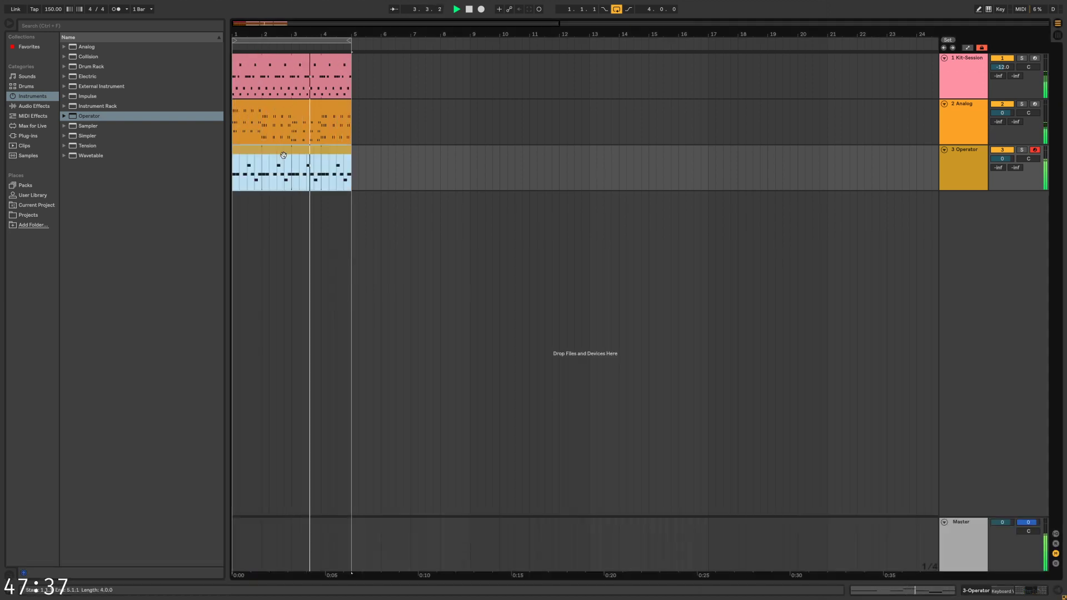
double_click(284, 155)
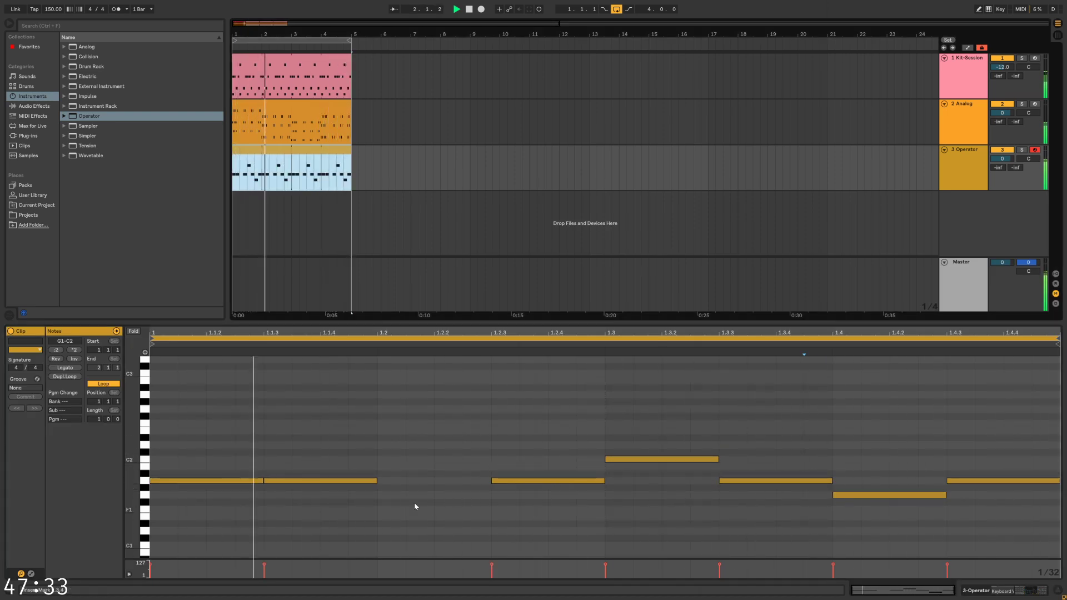
click(259, 482)
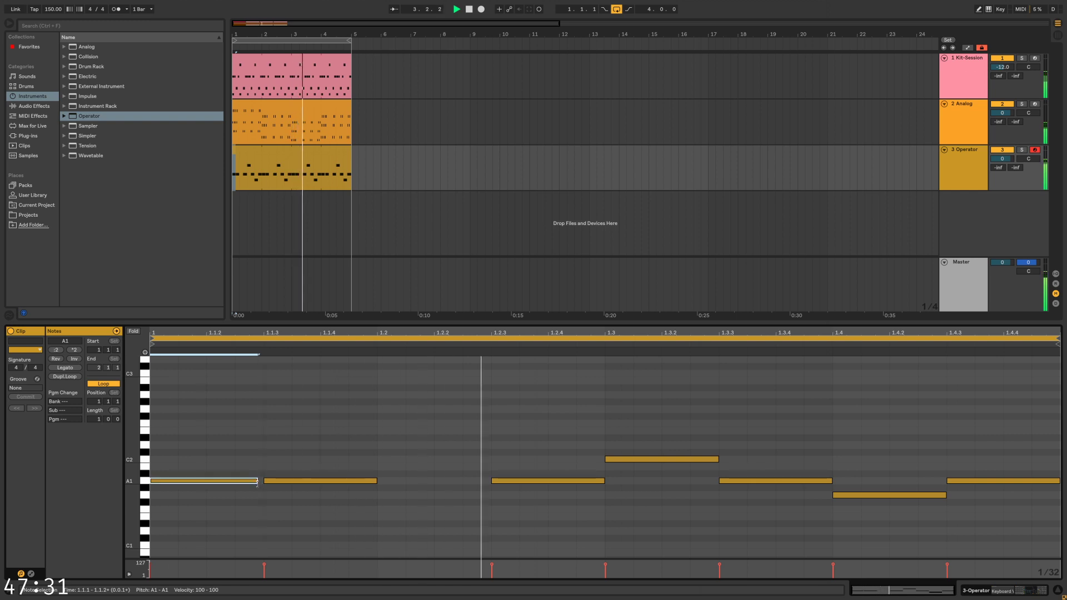
click(255, 525)
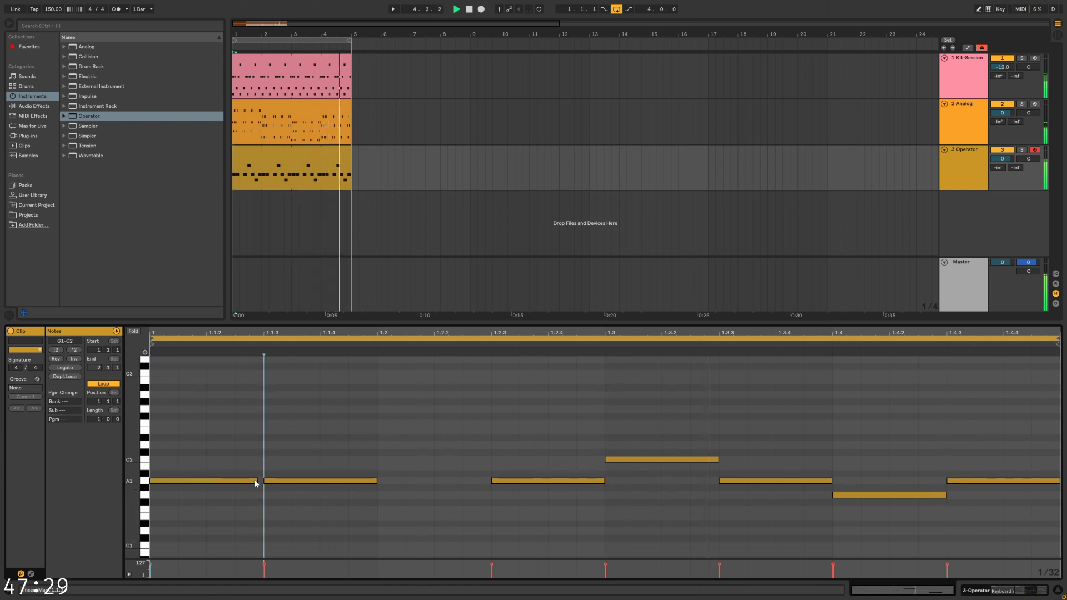
mouse_move(257, 482)
mouse_down()
mouse_move(195, 482)
mouse_move(260, 484)
mouse_up()
click(240, 514)
click(324, 457)
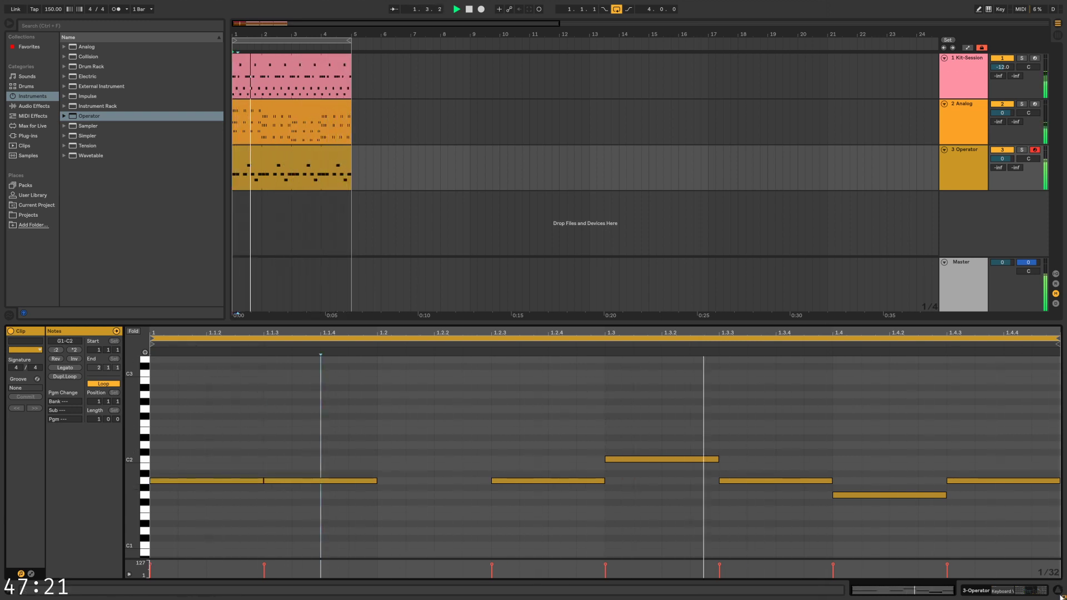
Try adding a fresh Analog instrument on a new track below Operator
key(ctrl+alt+l)
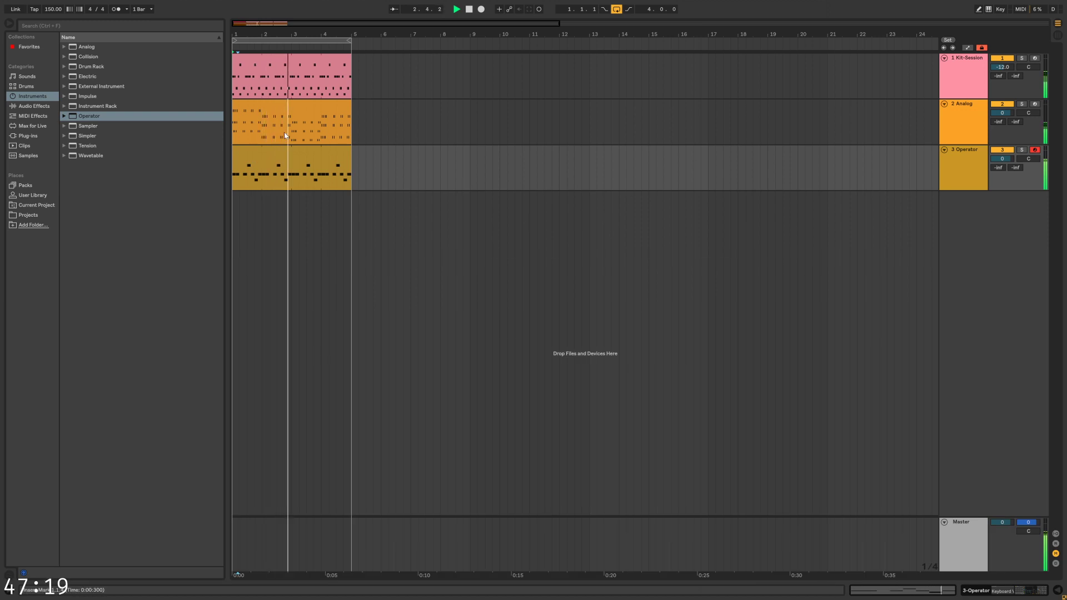
click(388, 167)
click(462, 169)
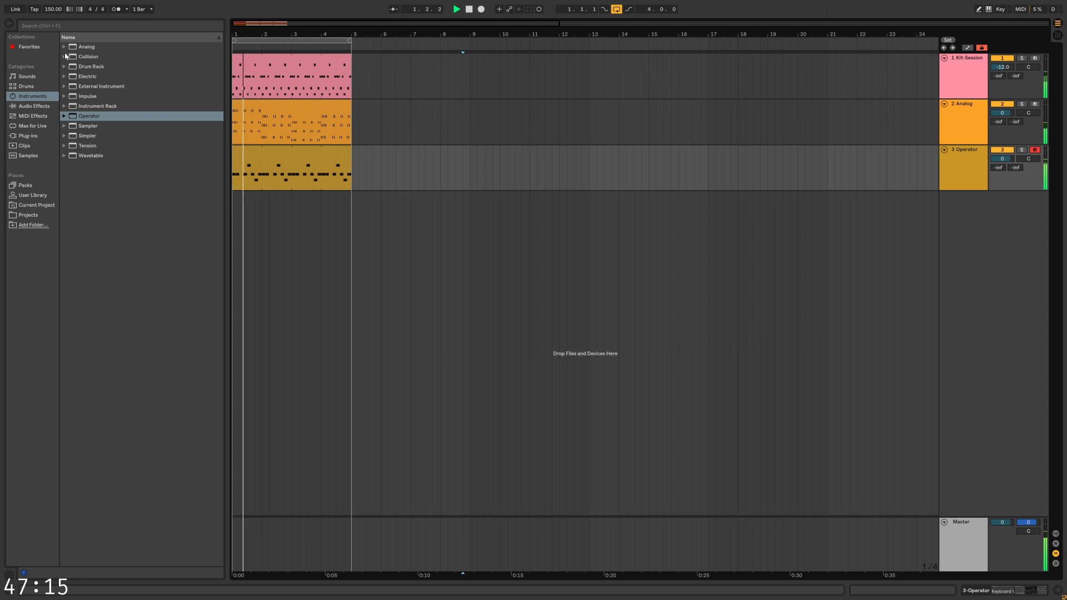
click(95, 48)
drag(95, 48, 297, 272)
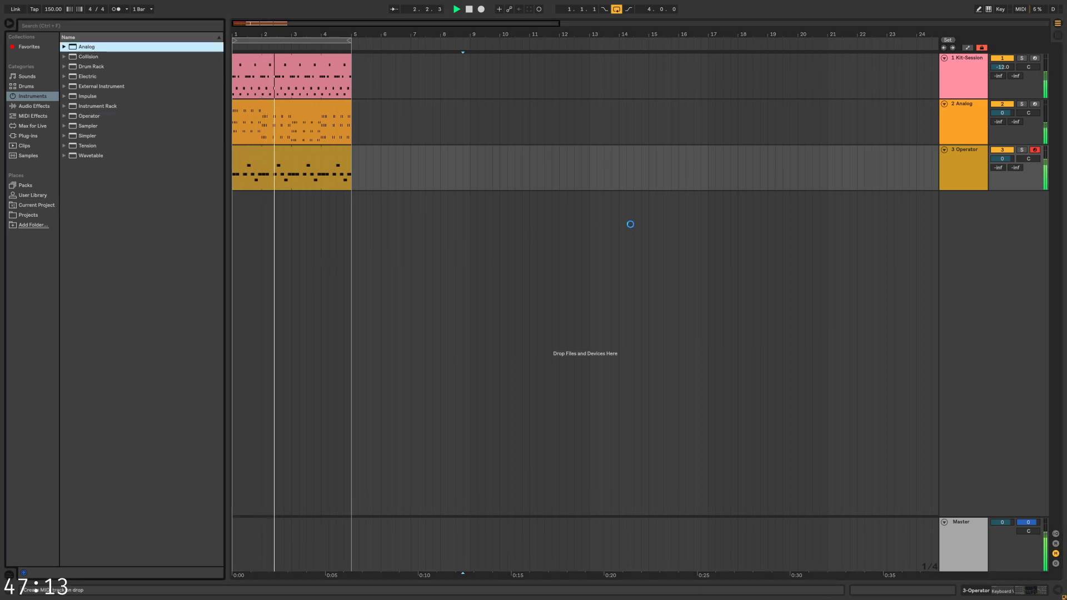
drag(630, 224, 630, 224)
click(959, 199)
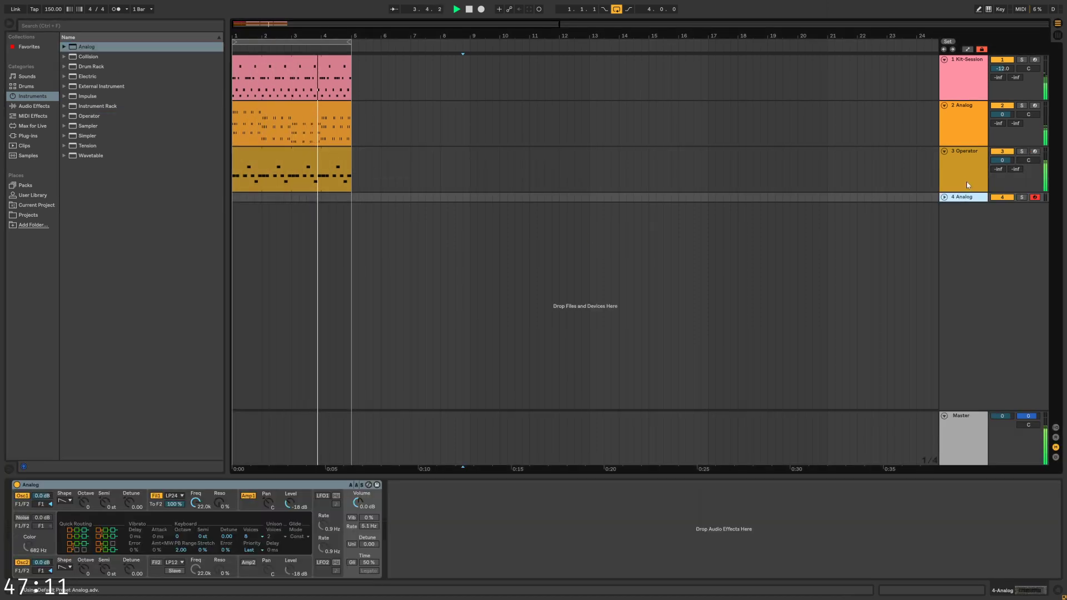
key(Delete)
Duplicate the existing Analog track and delete the copied clip from the duplicate
click(958, 107)
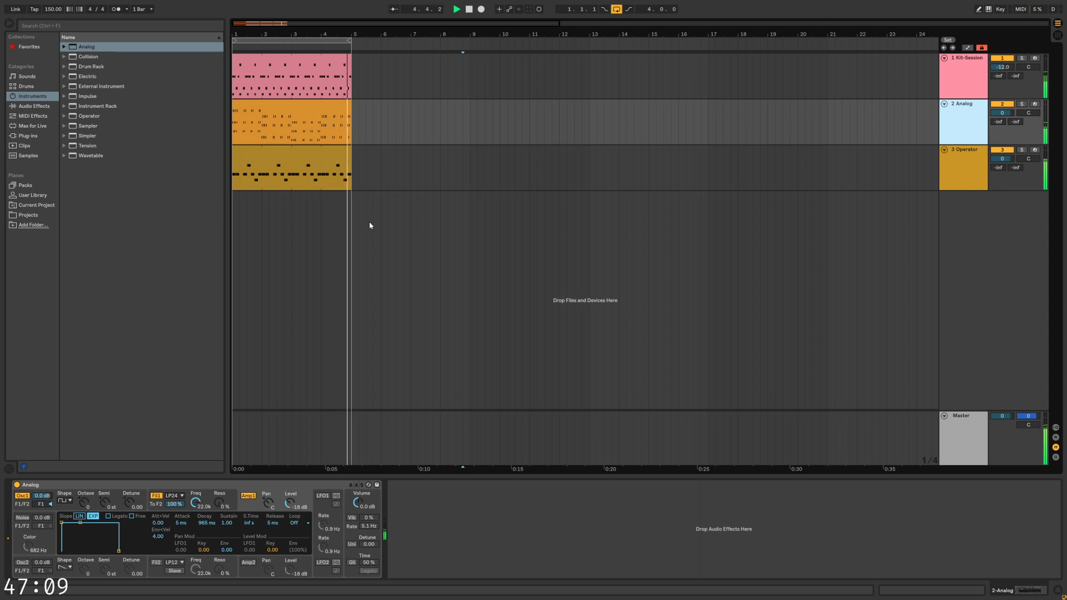
key(ctrl+d)
key(Down)
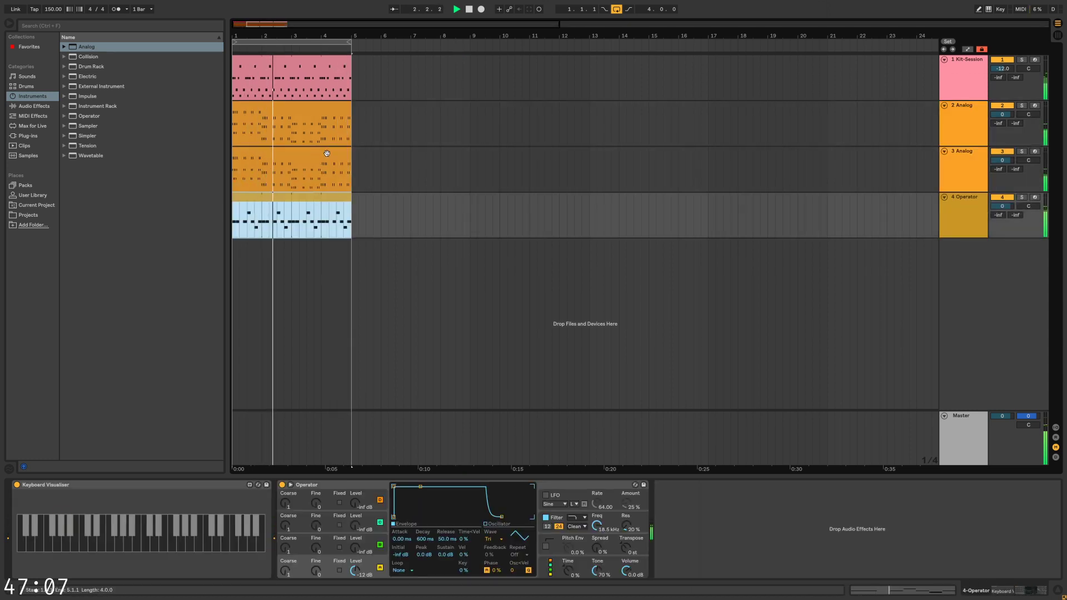
click(327, 153)
key(Delete)
Recolor the duplicated Analog track salmon so it differs from the original
mouse_move(963, 153)
mouse_down()
mouse_move(963, 198)
mouse_move(968, 153)
mouse_up()
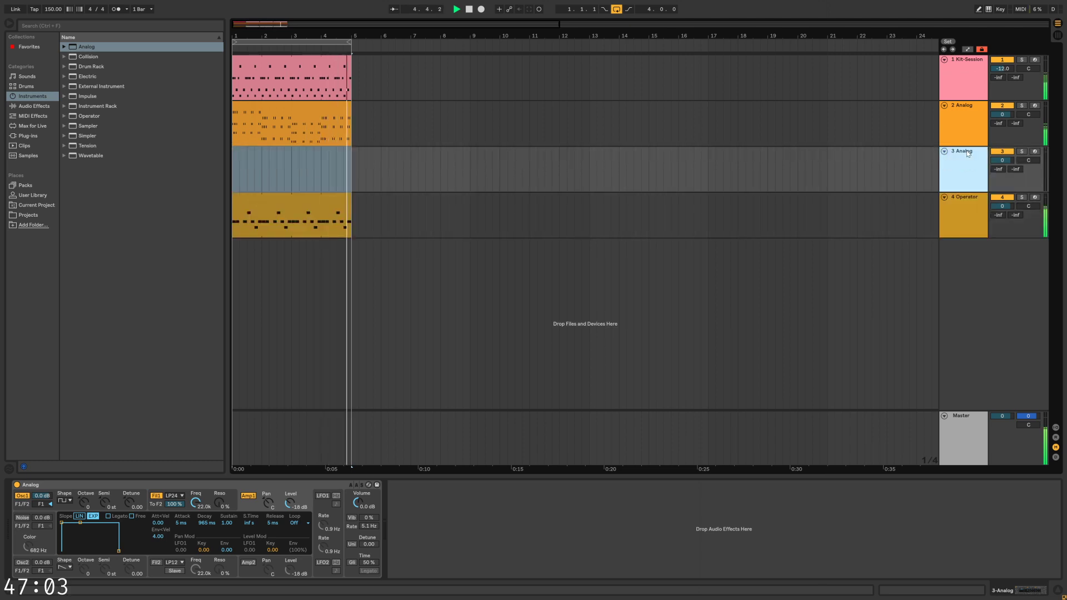
right_click(968, 153)
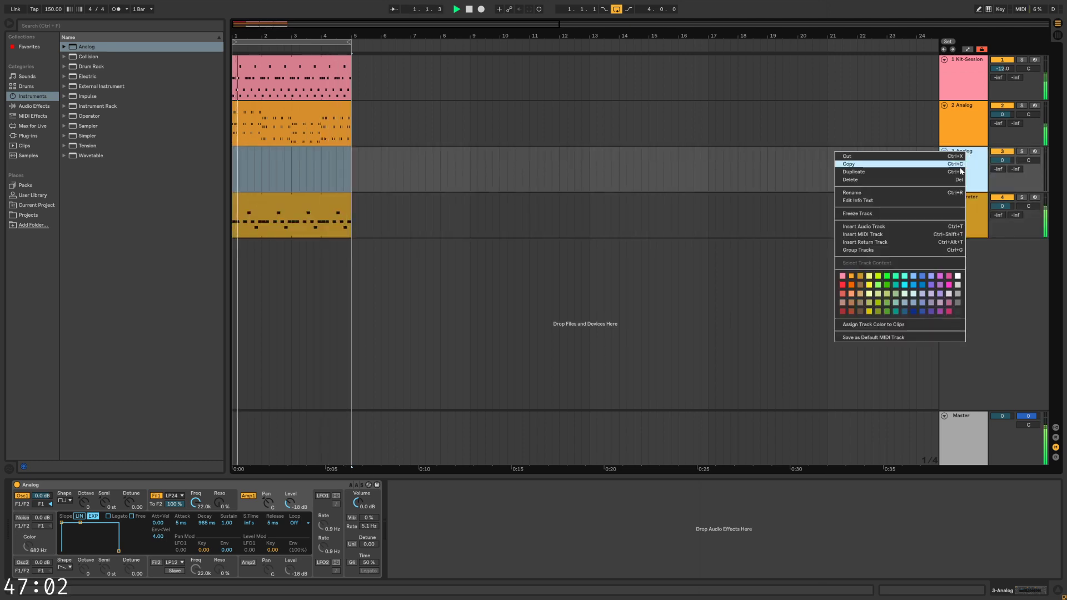
click(853, 295)
right_click(965, 156)
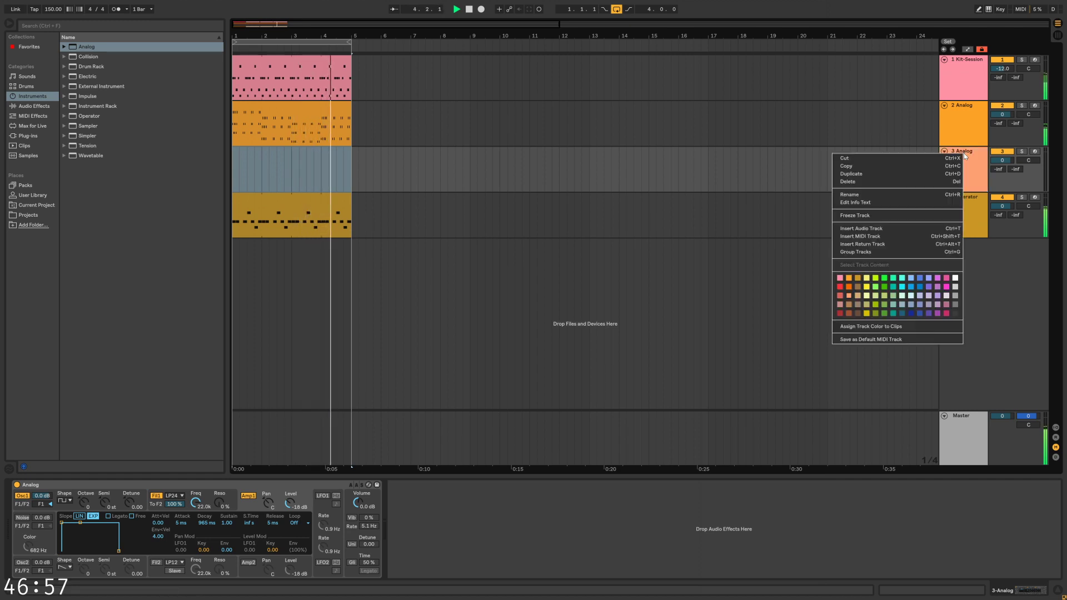
click(741, 187)
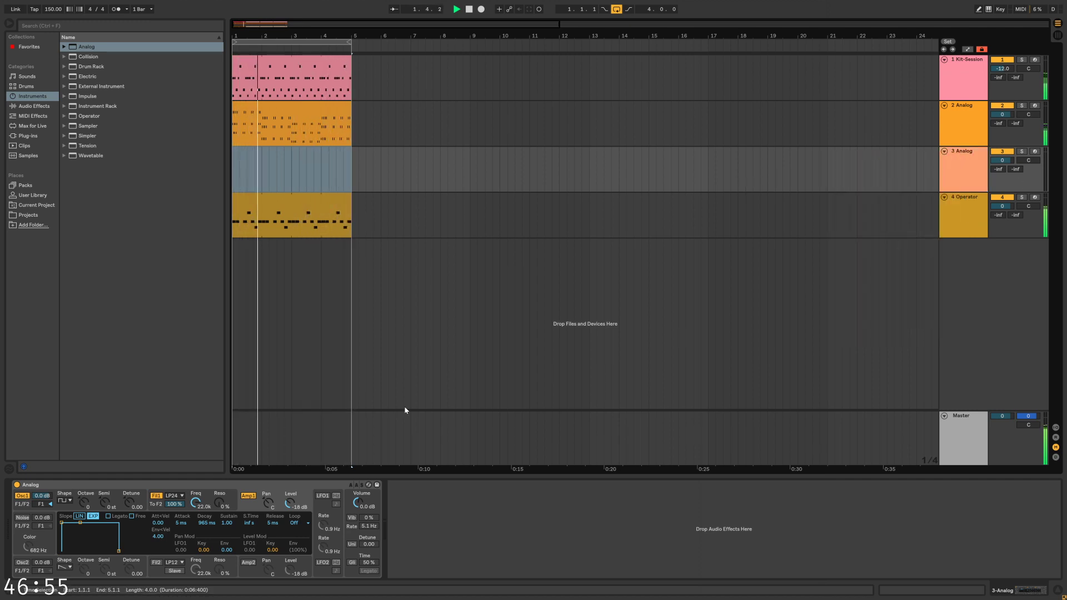
click(364, 230)
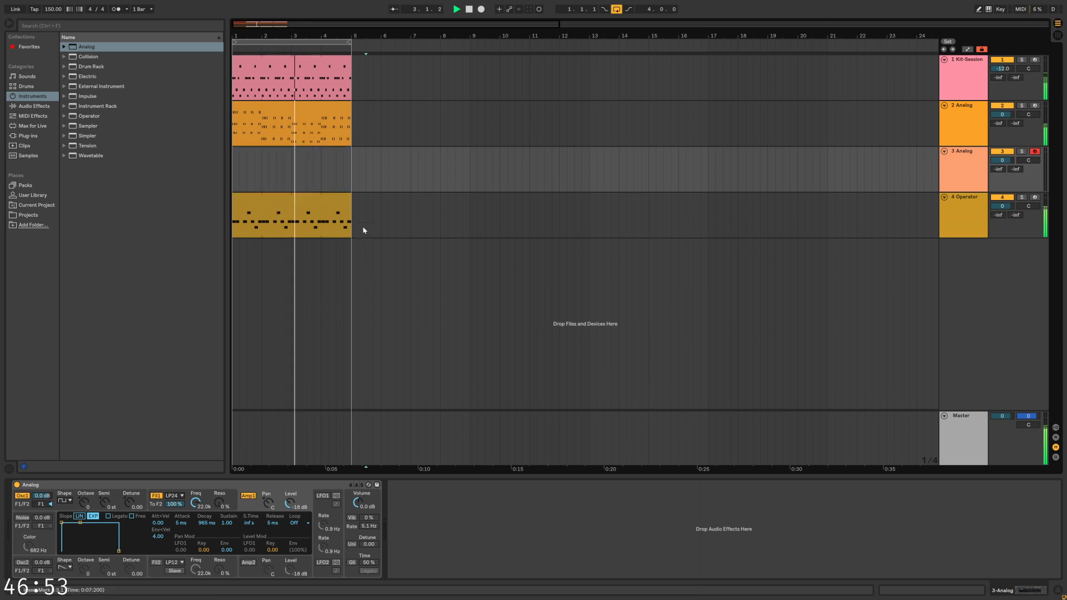
Place a Keyboard Visualiser ahead of Analog on the duplicated track and bring up Oscillator 1's waveform choices
drag(80, 485, 144, 445)
click(282, 172)
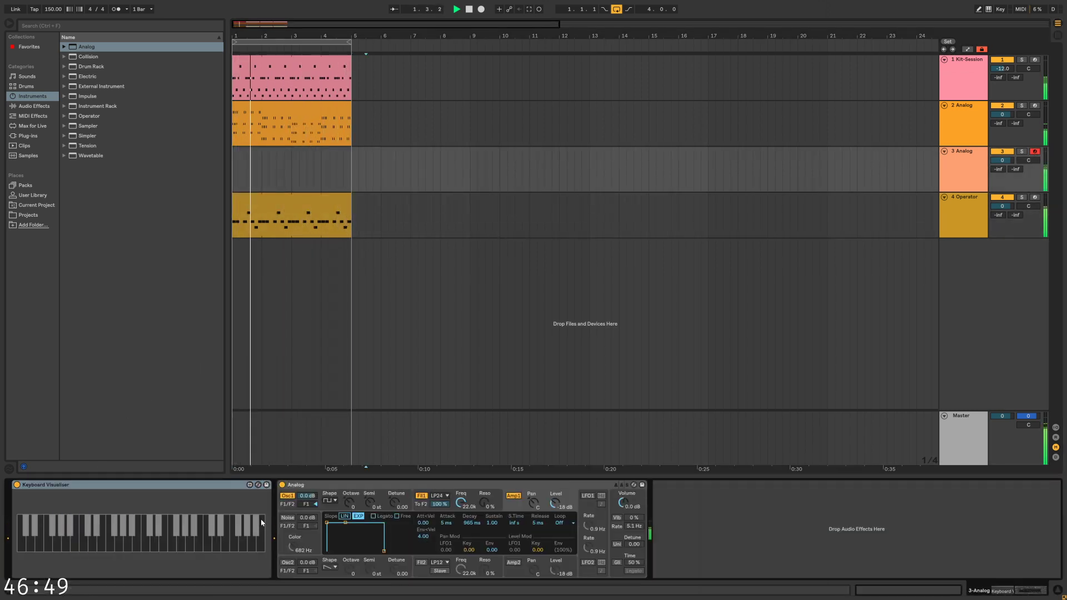
click(330, 501)
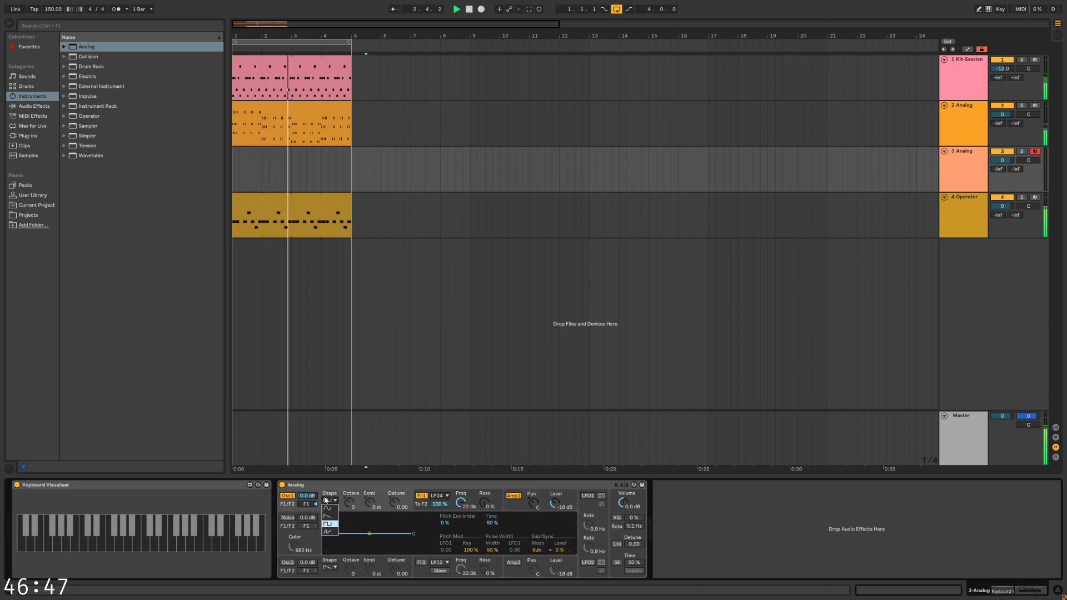
Return to the original Analog track and adjust Oscillator 1's pulse width while the loop plays
click(291, 105)
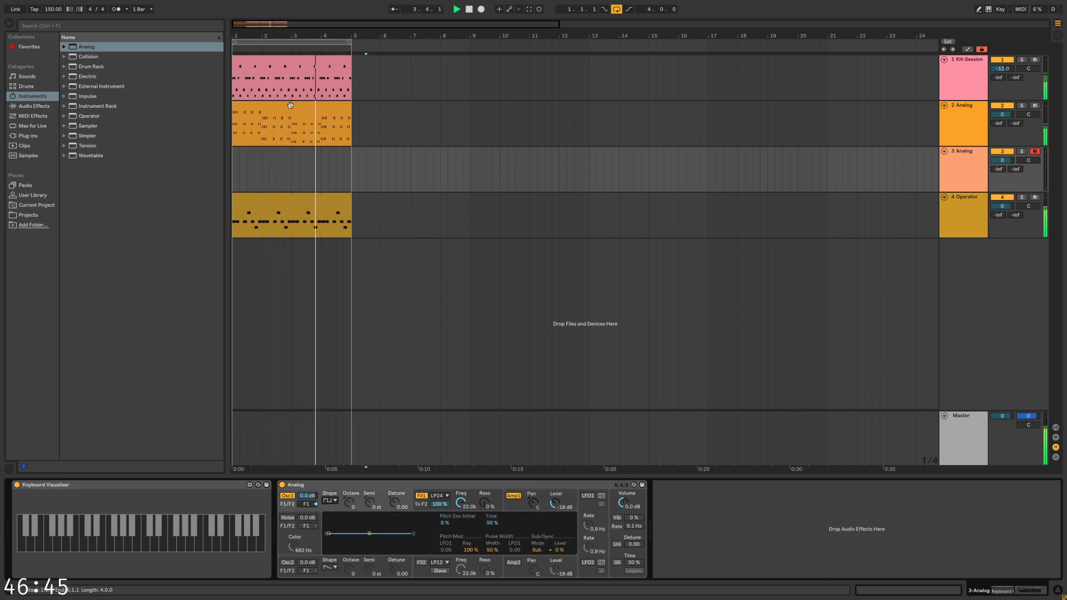
click(350, 116)
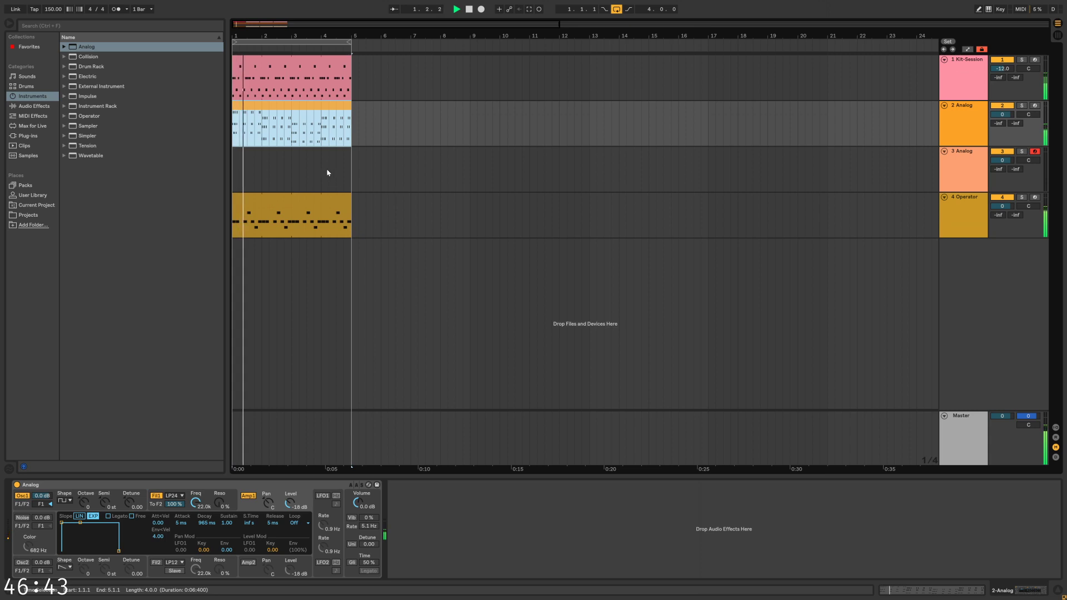
key(space)
click(68, 512)
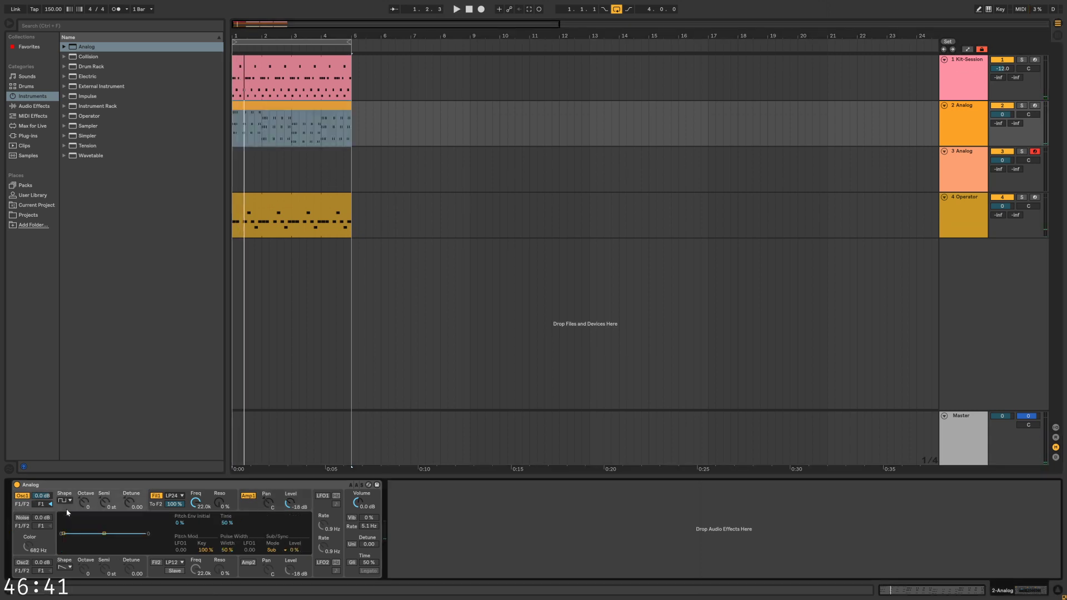
click(226, 551)
key(space)
mouse_move(228, 554)
mouse_down()
mouse_move(228, 535)
mouse_move(227, 582)
mouse_move(228, 514)
mouse_move(228, 540)
mouse_up()
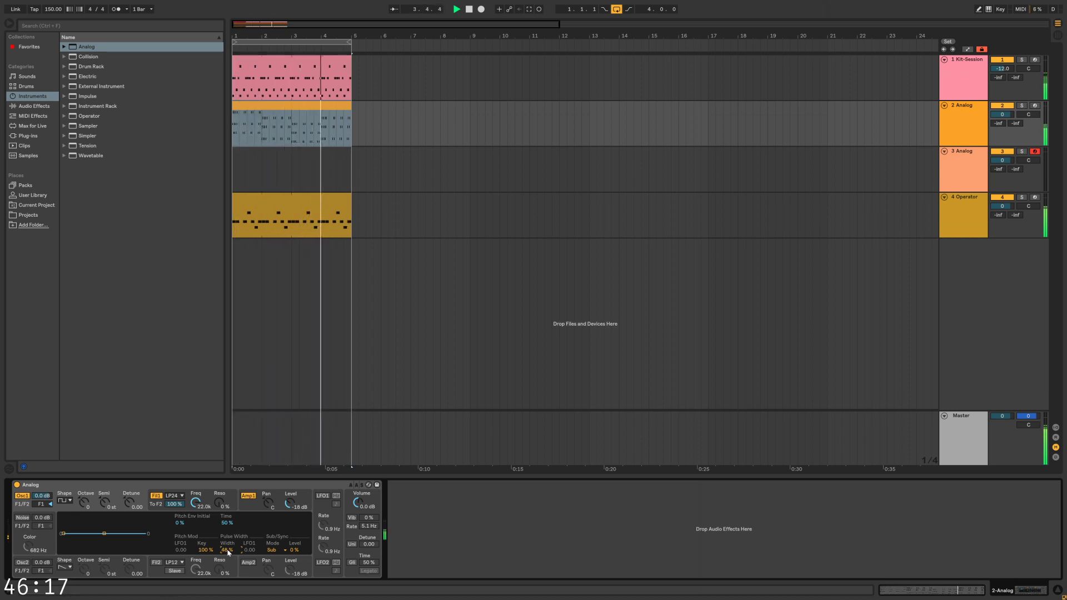
On the duplicated Analog track, set Oscillator 1's pulse width to 75%
click(283, 170)
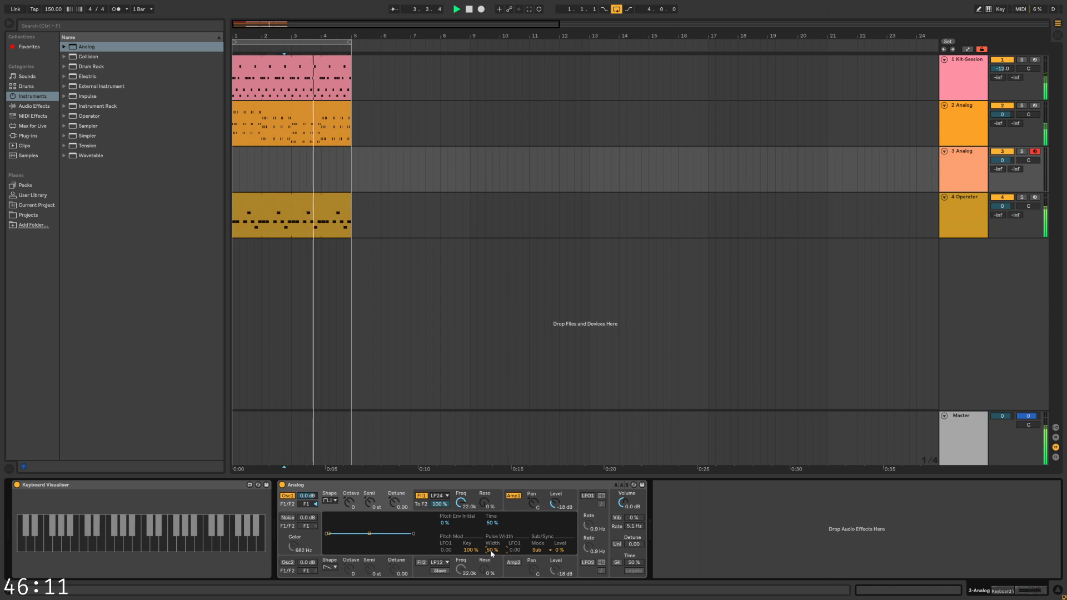
drag(492, 554, 492, 547)
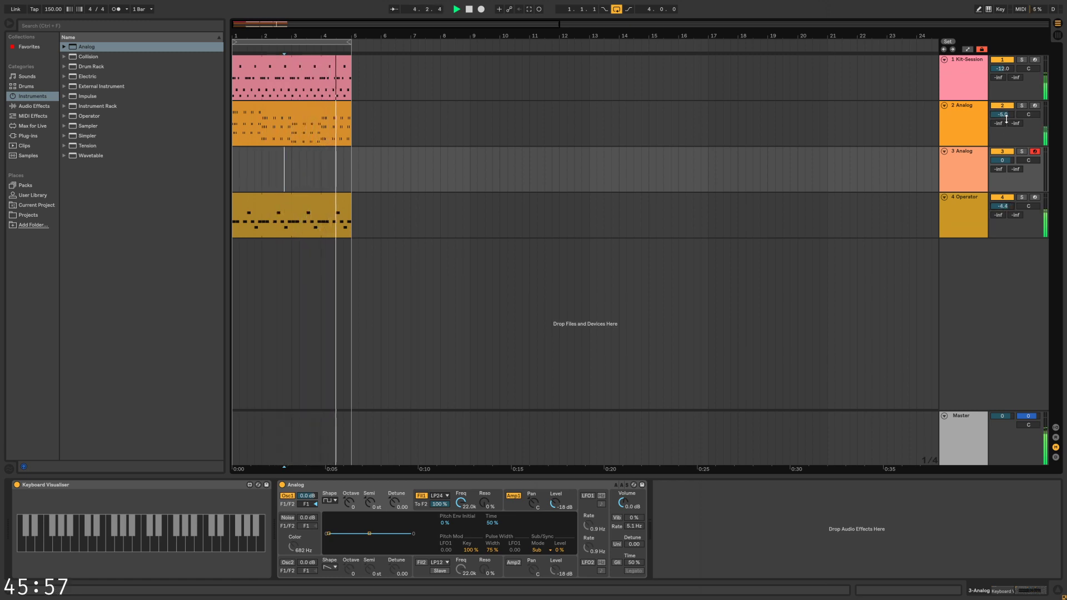
Try other volume balances for the drums, Analog arpeggio and Operator, returning them to -12, 0 and 0 dB
drag(1007, 70, 1007, 59)
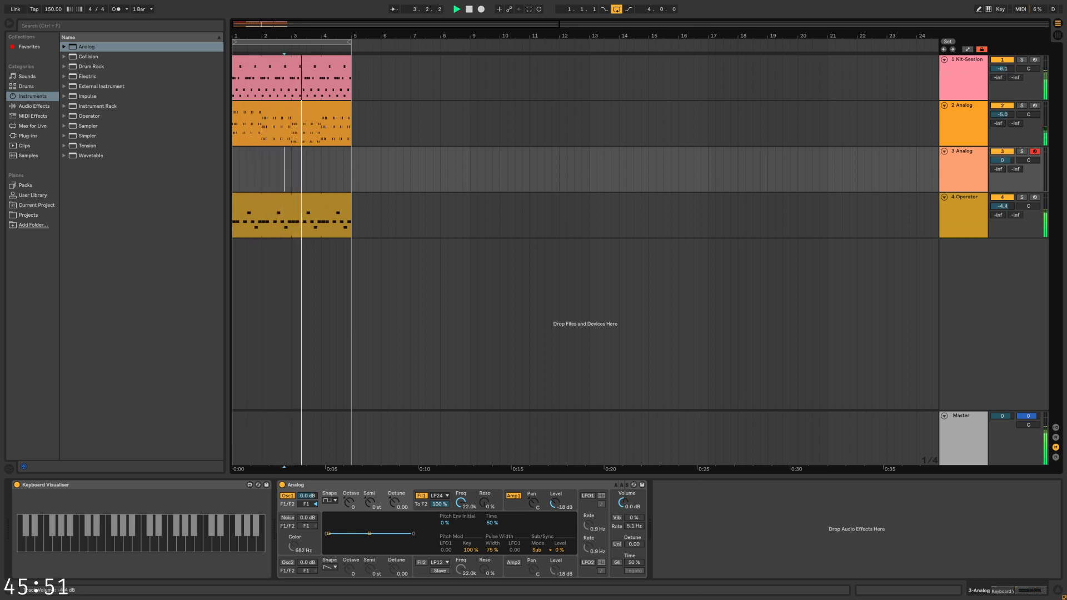
drag(1004, 206, 1004, 261)
drag(1005, 114, 1005, 178)
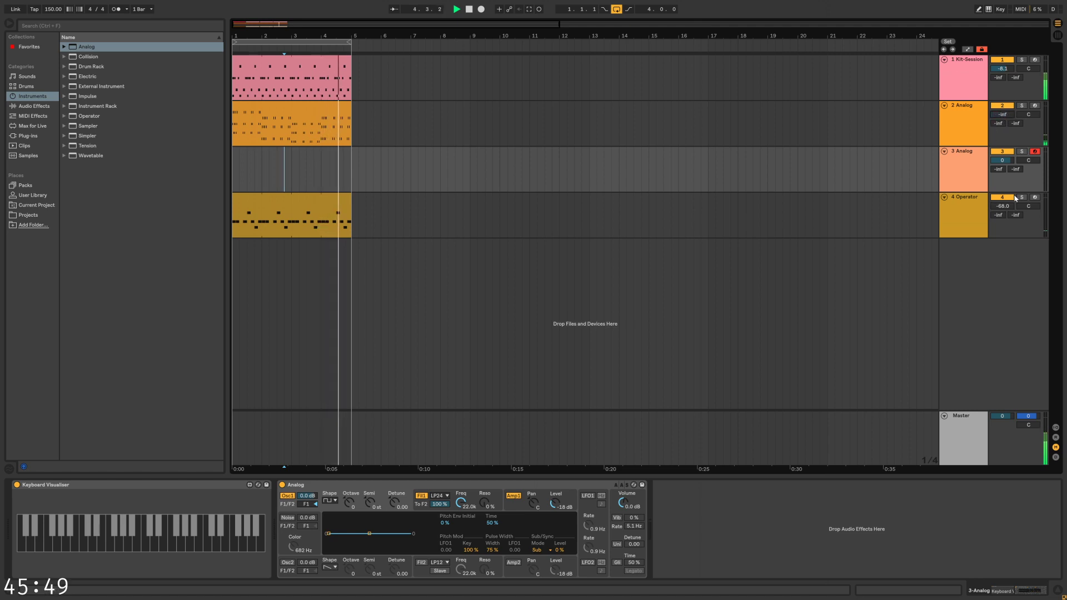
double_click(1003, 70)
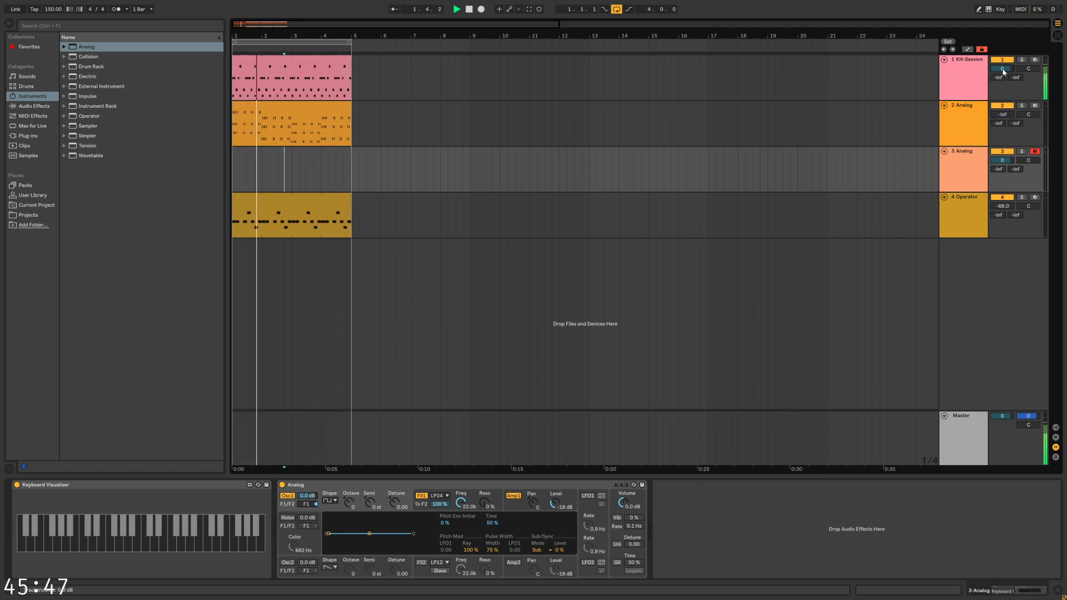
drag(1004, 71, 1004, 94)
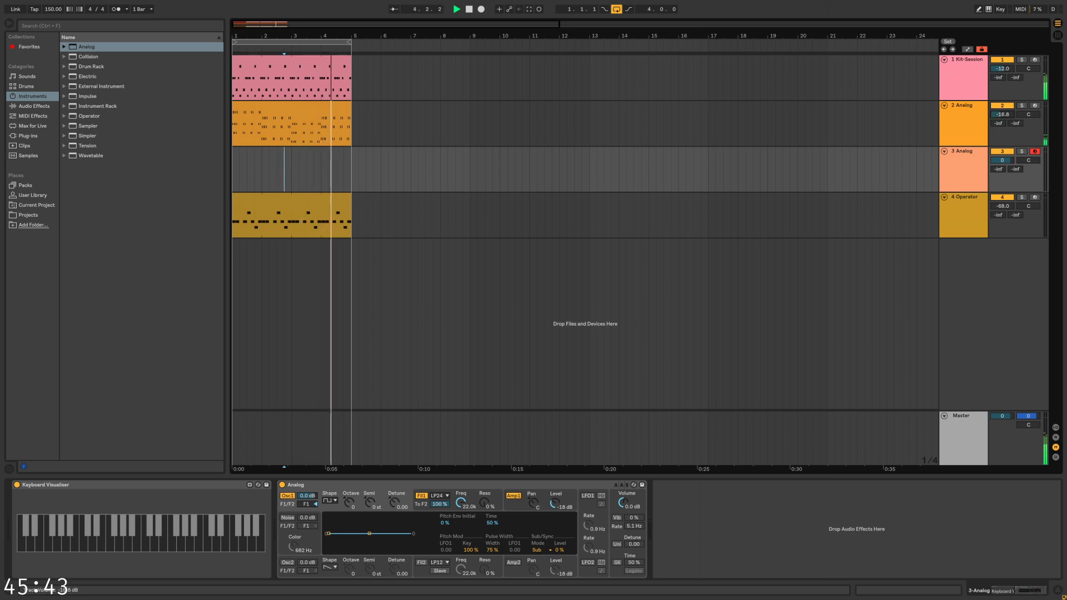
double_click(1004, 115)
double_click(1005, 207)
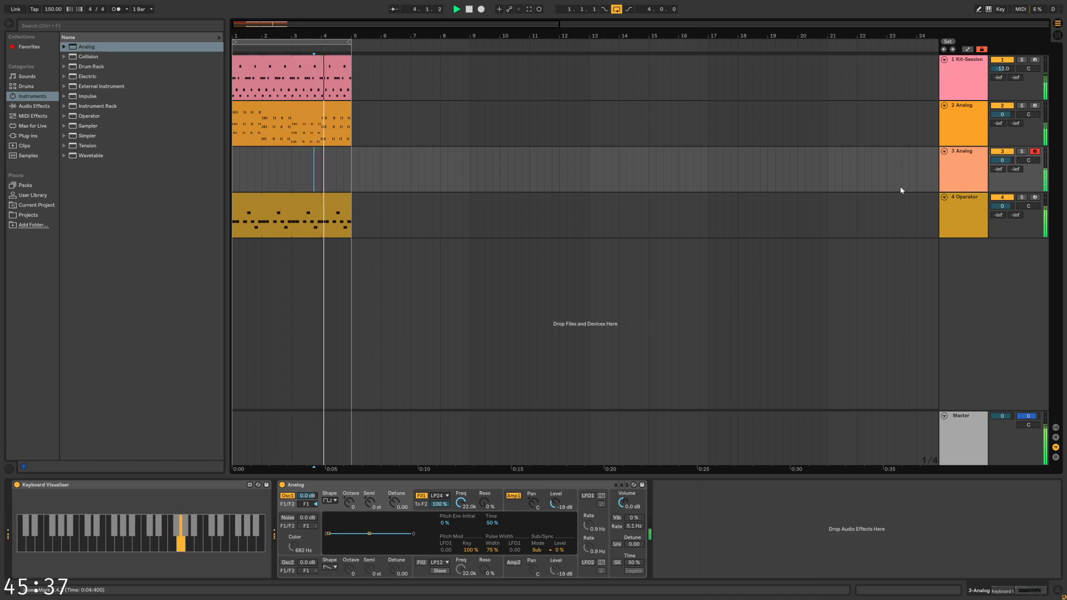
Lower the duplicated Analog track's volume to -4.9 dB and enable its LFO1 at a rate of about 2.8 Hz
drag(1005, 155, 1010, 177)
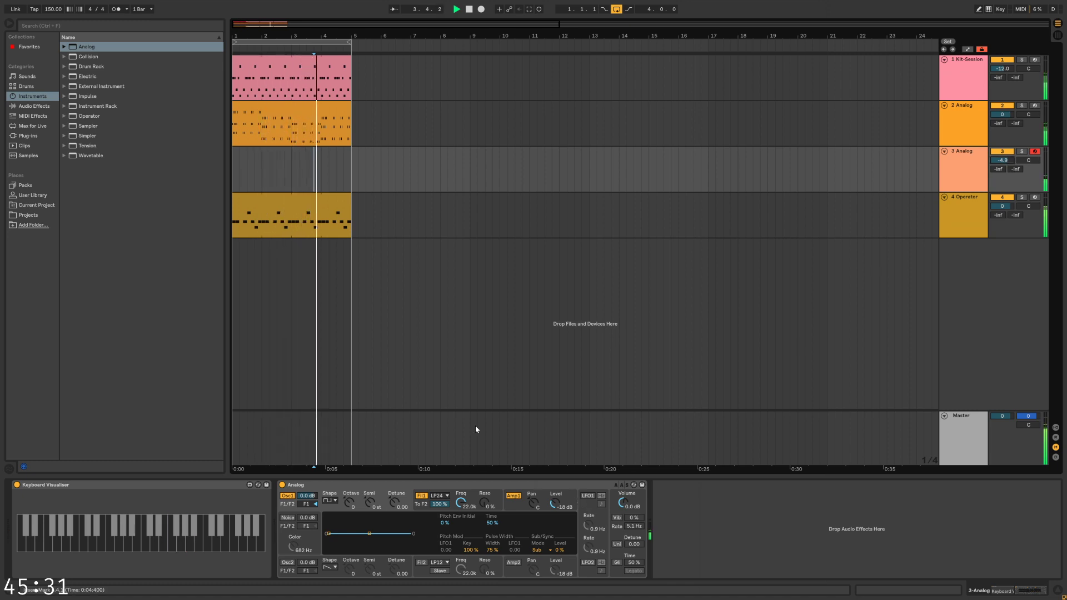
click(590, 512)
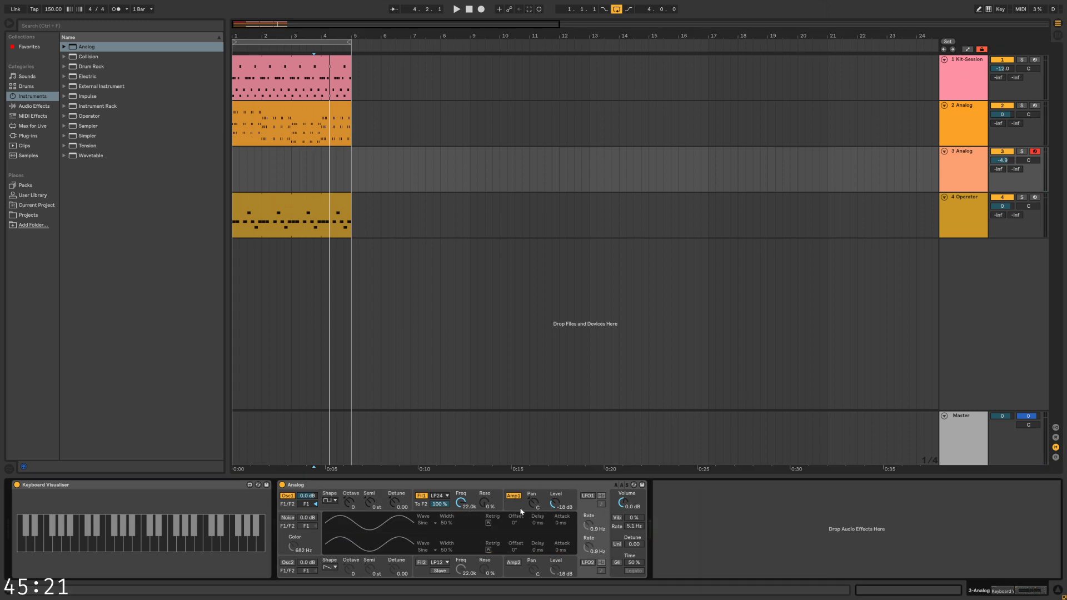
click(589, 496)
drag(587, 528, 588, 527)
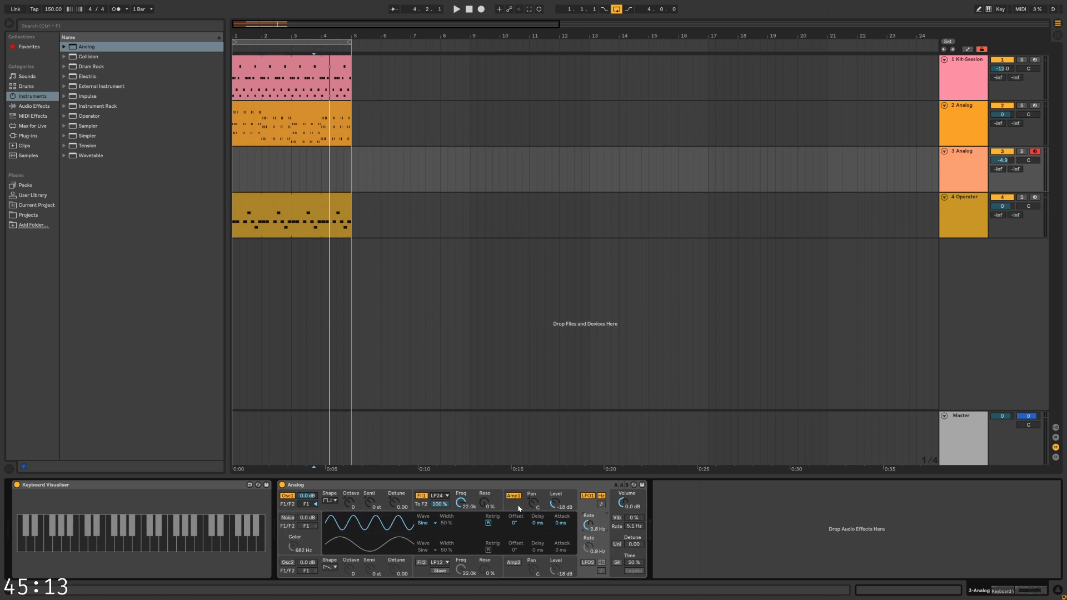
Modulate Oscillator 1's pitch with LFO1 and raise LFO1's rate
click(407, 500)
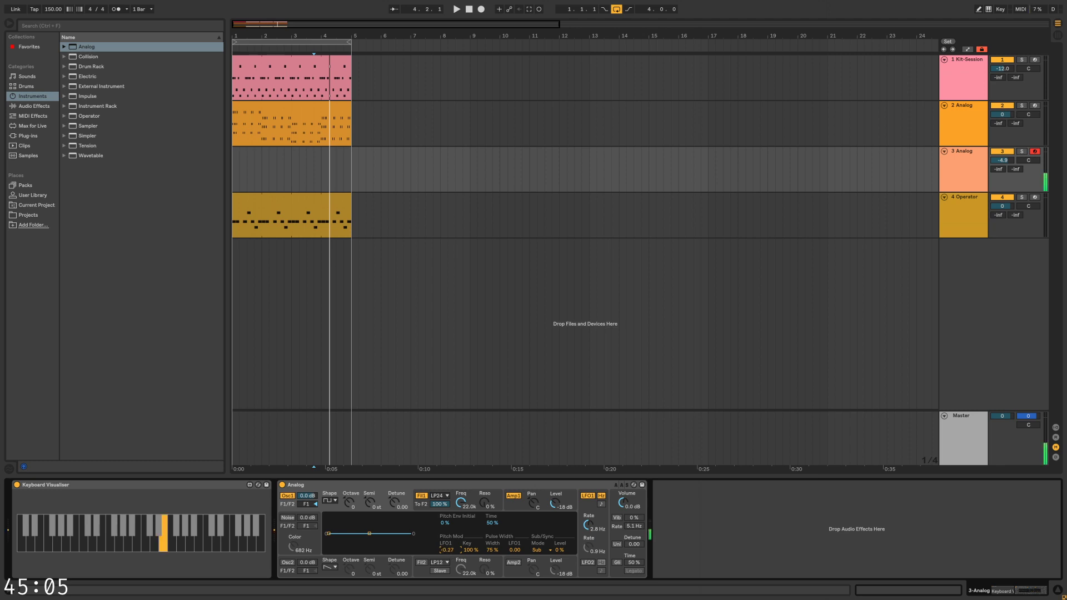
drag(447, 550, 451, 554)
drag(447, 550, 447, 554)
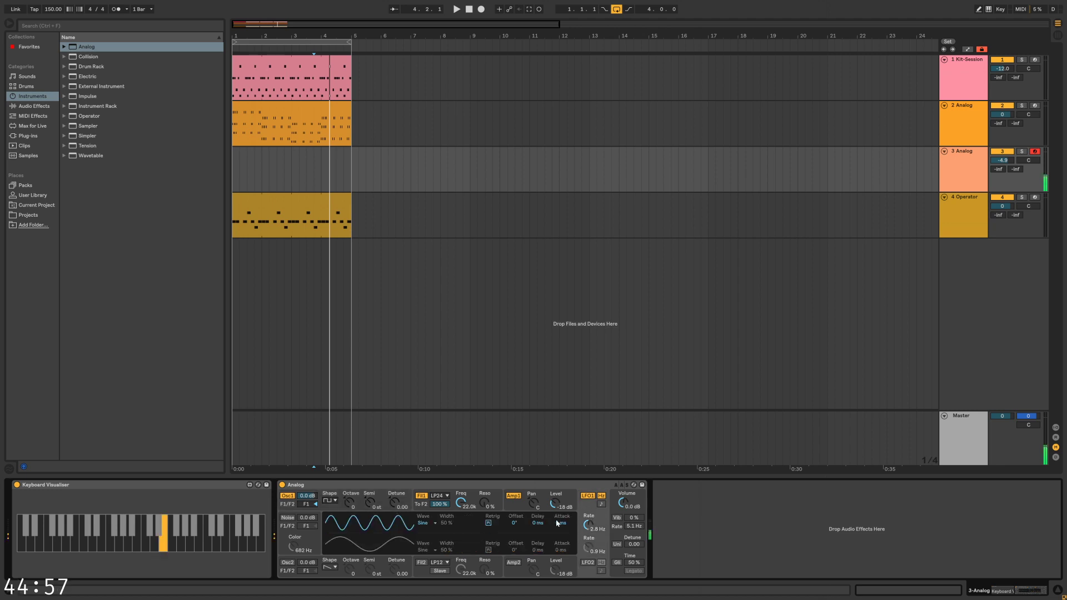
click(588, 526)
drag(592, 528, 592, 514)
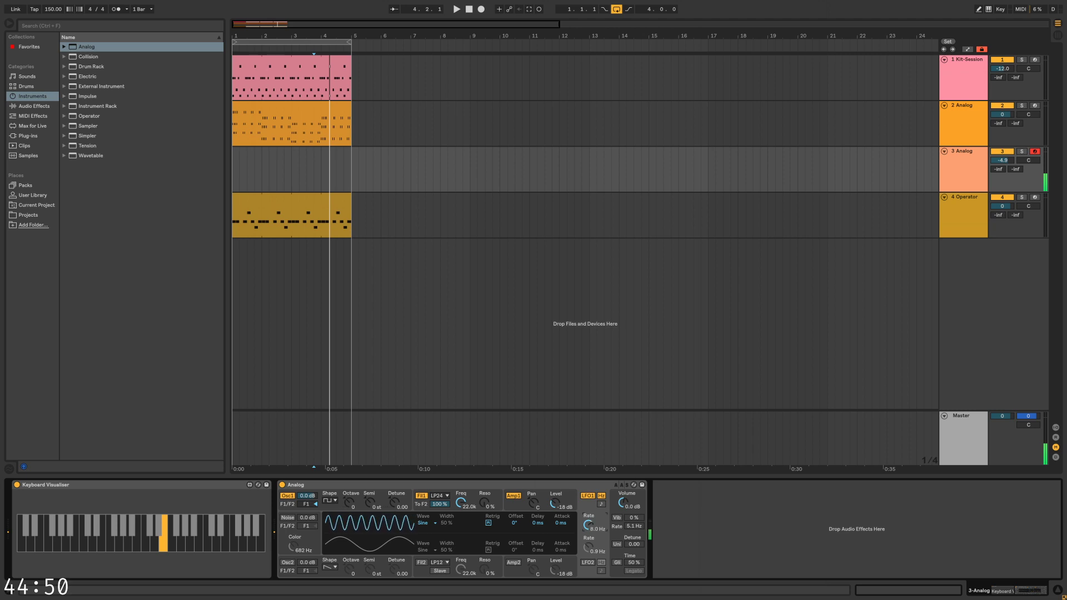
Sync LFO1's rate to 1/8 with a 349 ms delay and 264 ms attack, and set Oscillator 1's LFO1 pitch modulation to 0.08
click(601, 504)
click(408, 498)
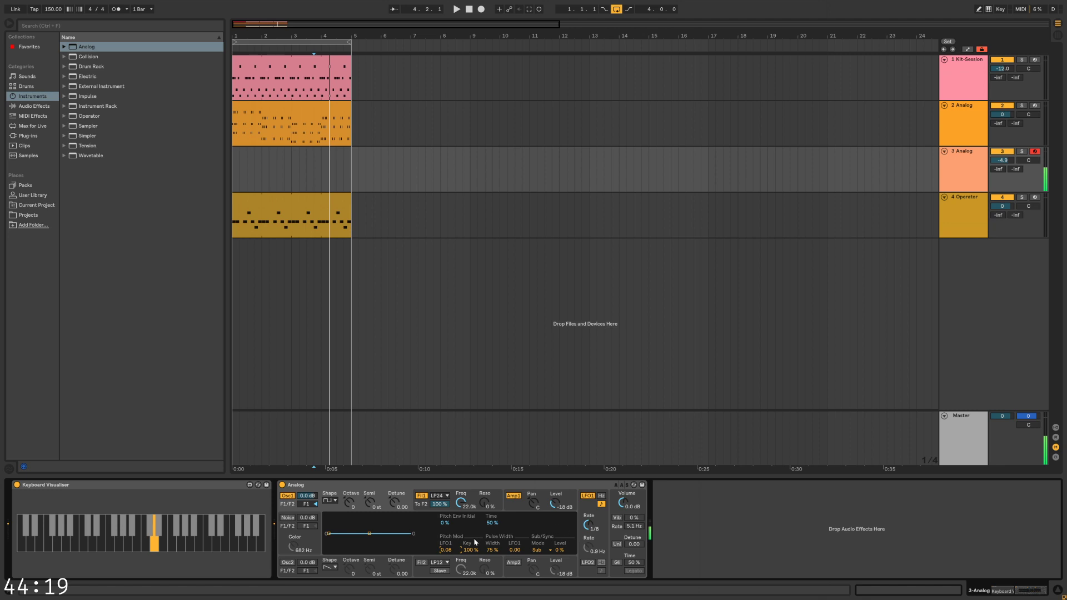
click(571, 504)
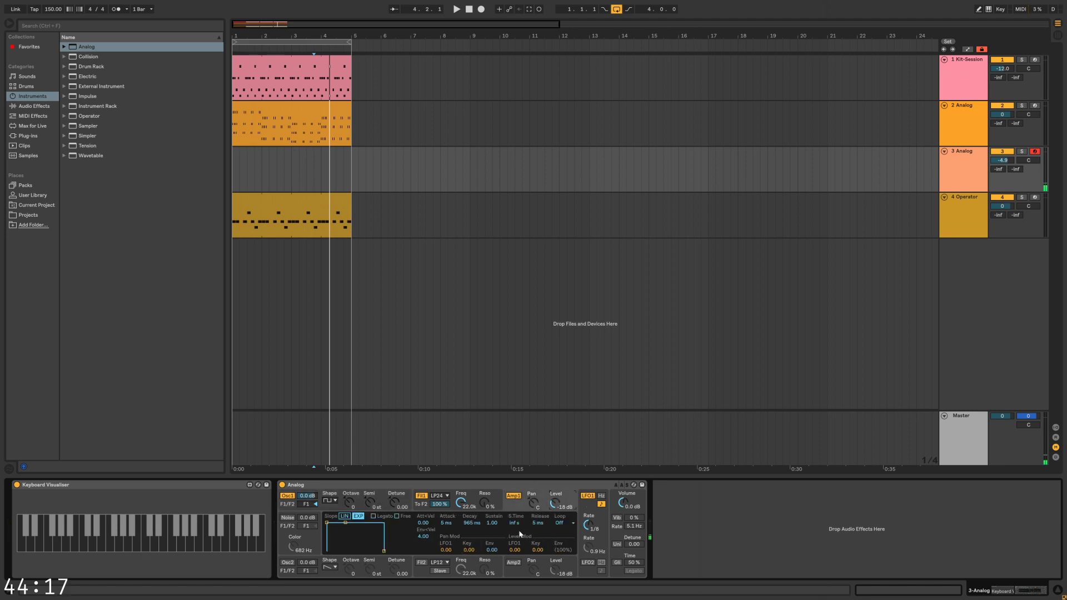
click(581, 505)
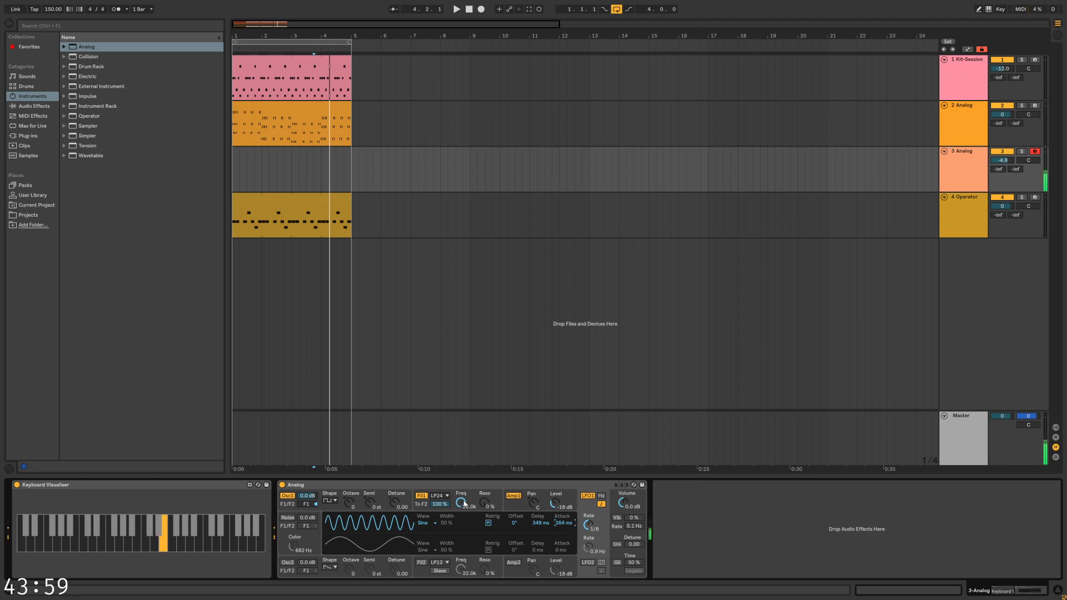
Set Filter 1's frequency to about 1.6 kHz and its envelope to a 1.29 s decay with sustain at 1.00
drag(460, 502, 461, 520)
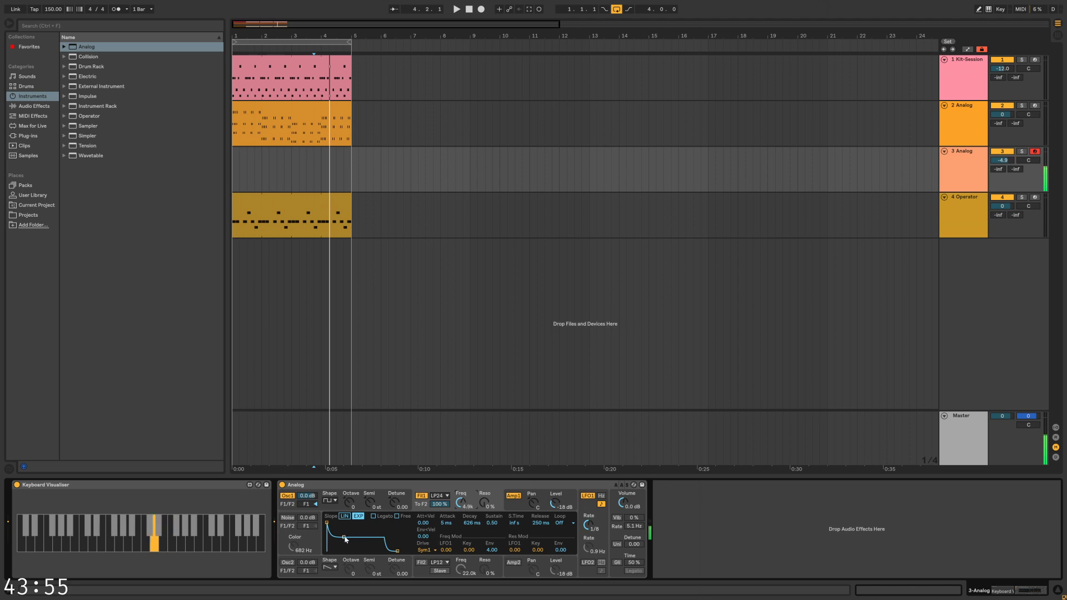
drag(345, 538, 348, 524)
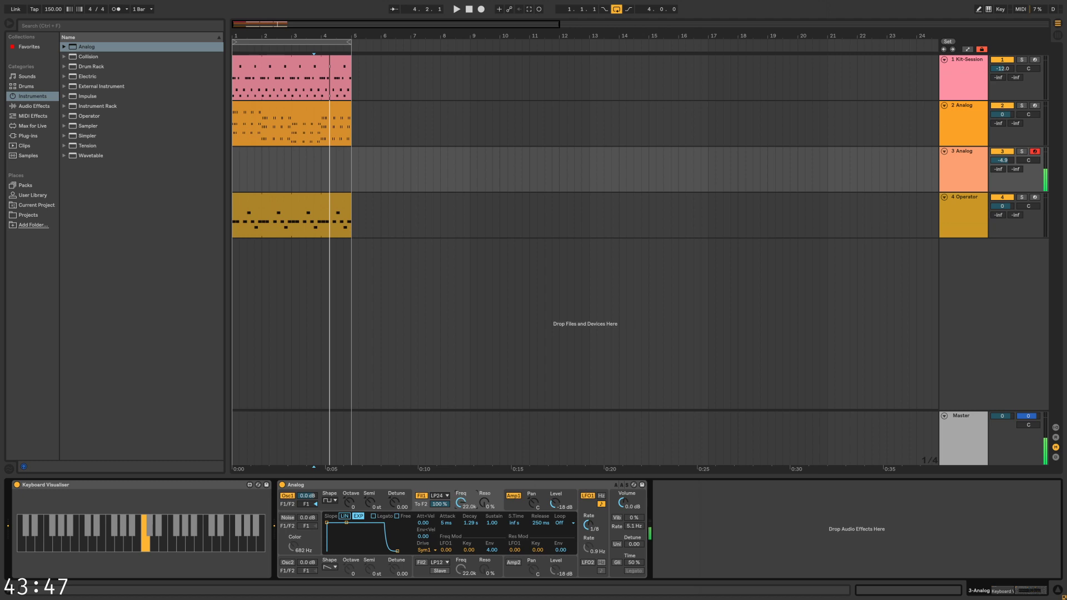
drag(462, 505, 462, 528)
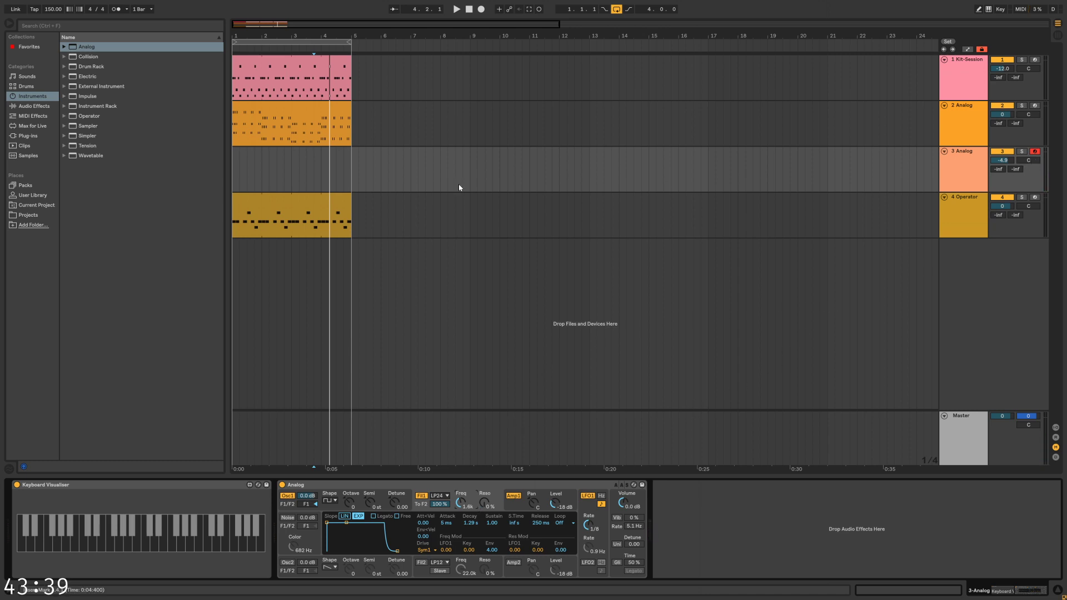
Play a melody over the loop on the duplicated Analog track and capture the performance as a MIDI clip
click(277, 178)
key(space)
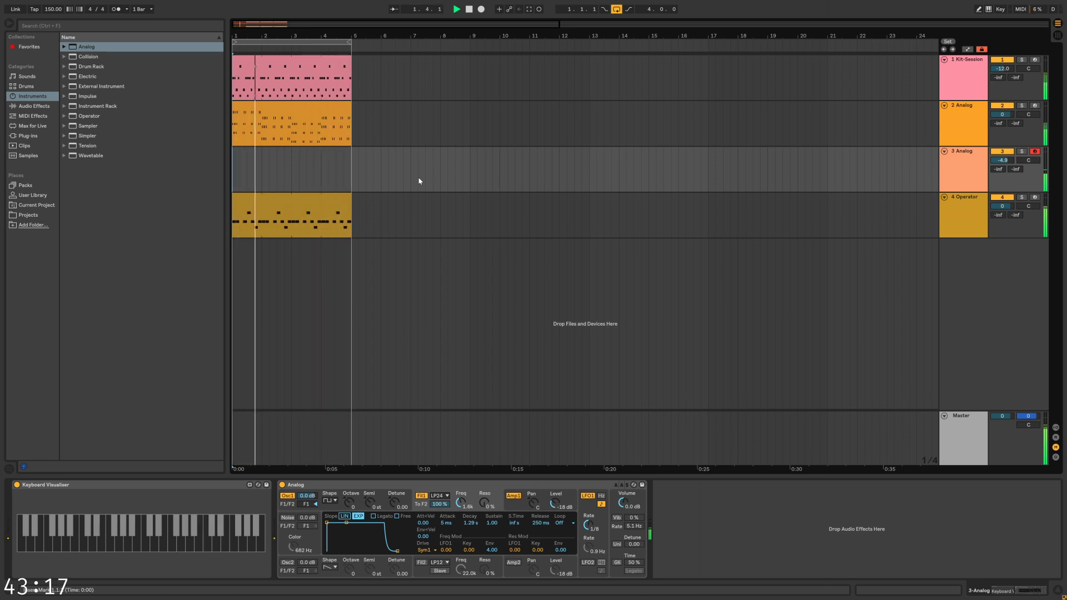
key(space)
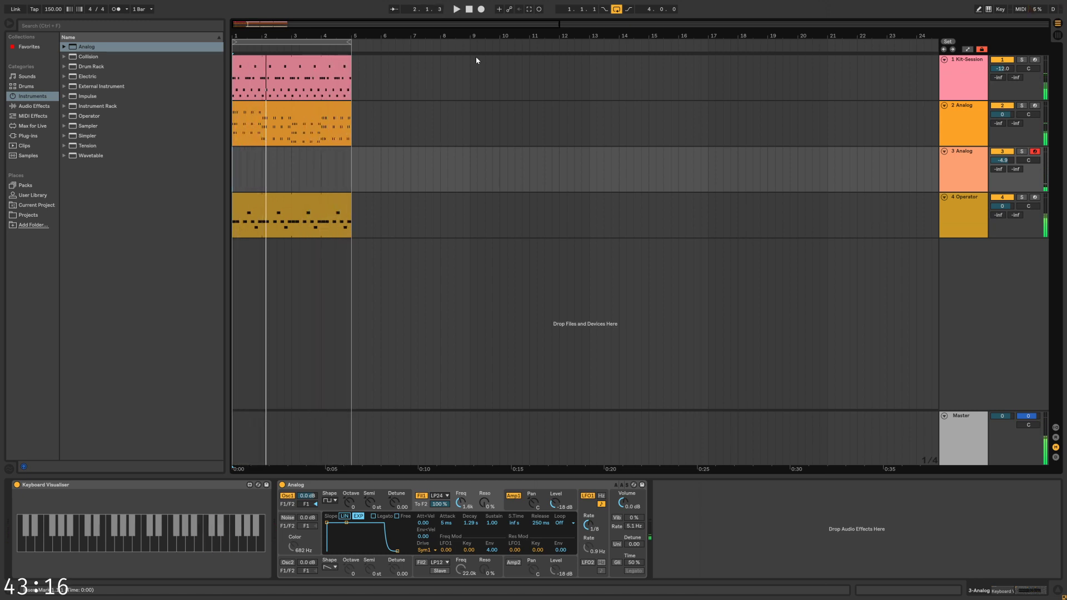
click(530, 10)
double_click(250, 156)
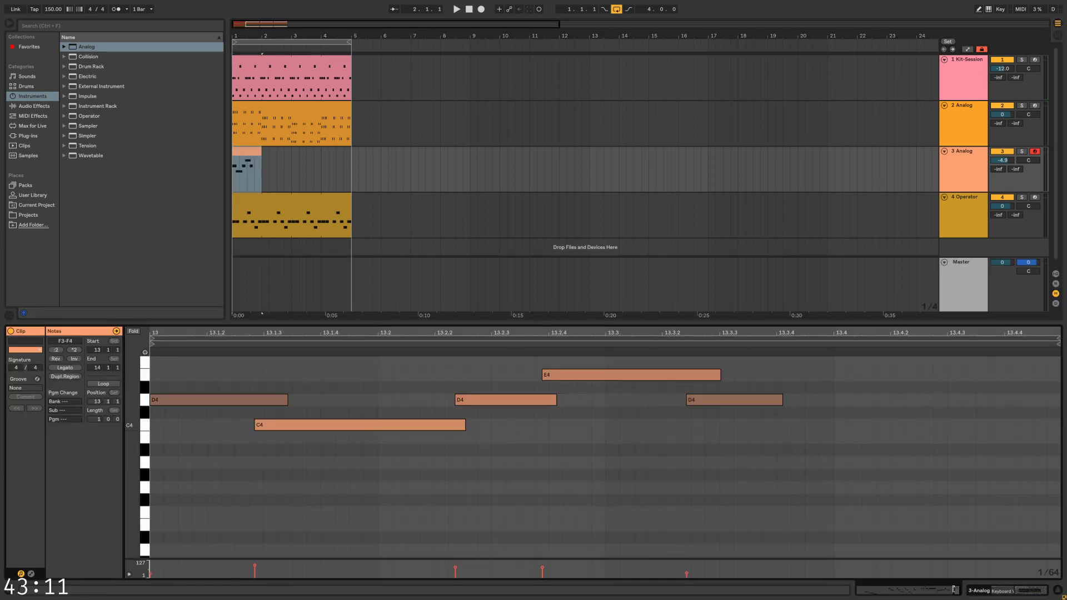
Try moving the captured clip's start back to bar 11 and to bar 10, playing the loop to audition each
scroll(741, 518, down, 8)
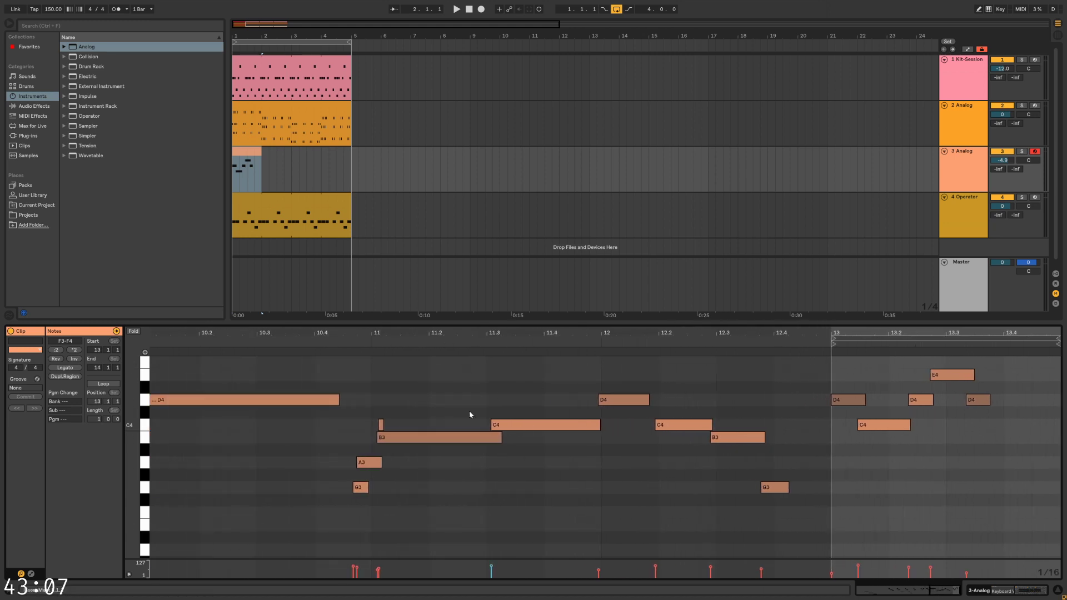
drag(354, 382, 1045, 533)
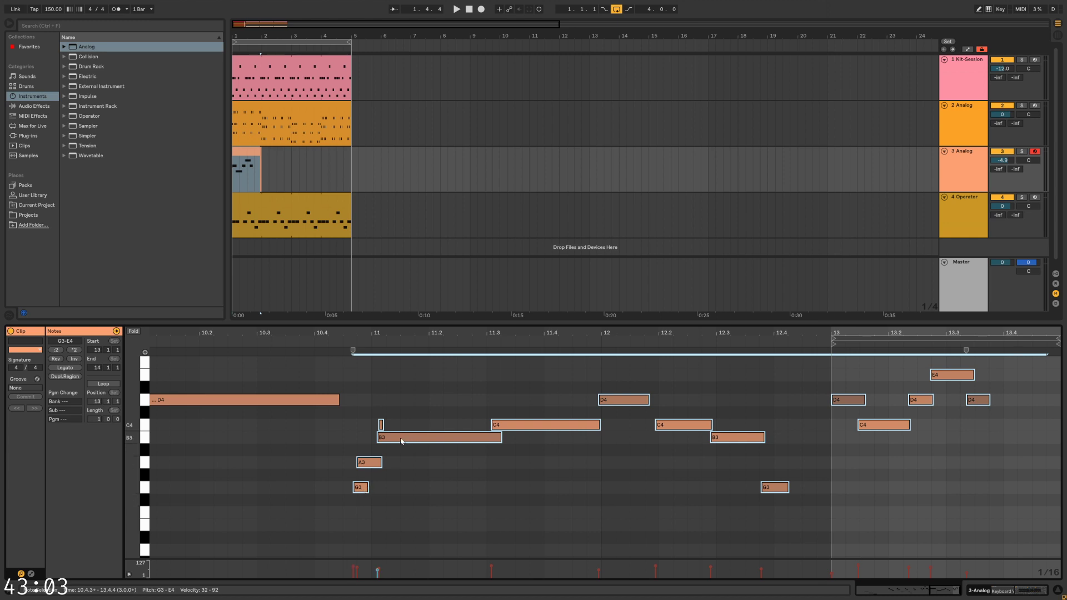
click(826, 372)
drag(834, 344, 372, 344)
key(space)
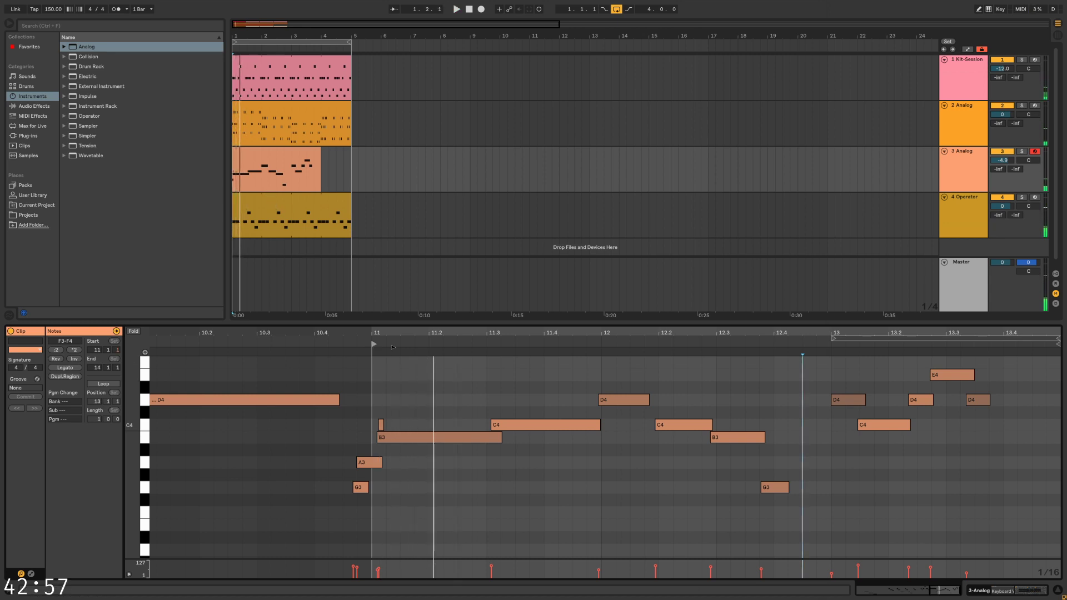
mouse_move(374, 345)
mouse_down()
mouse_move(833, 350)
mouse_move(148, 385)
mouse_move(294, 394)
mouse_up()
key(space)
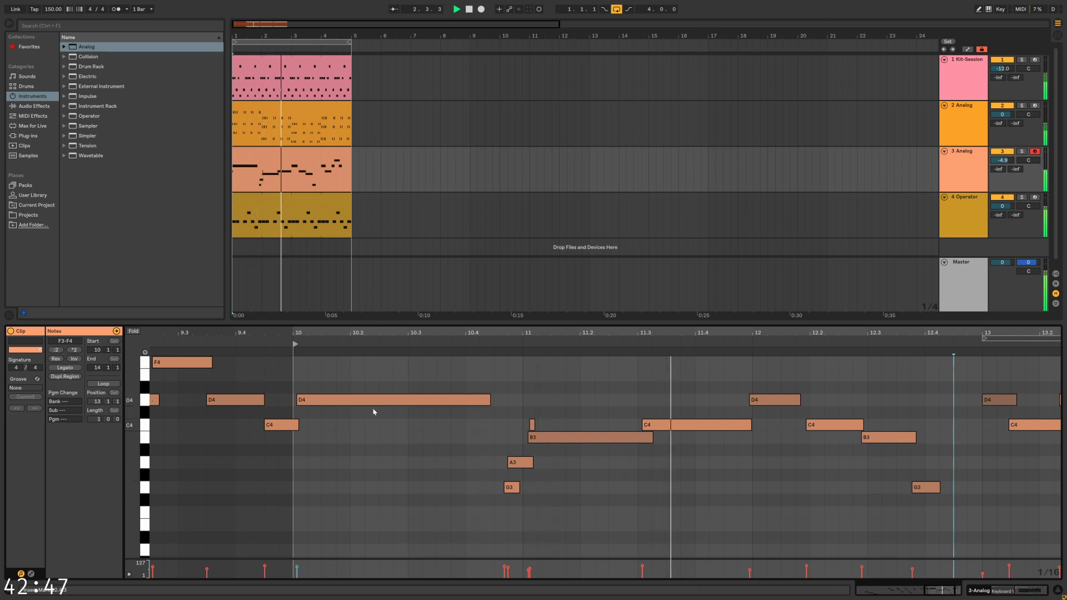
Look over the earlier captured notes and move the clip's start back to bar 9
scroll(384, 417, down, 4)
scroll(422, 438, left, 6)
scroll(573, 432, up, 2)
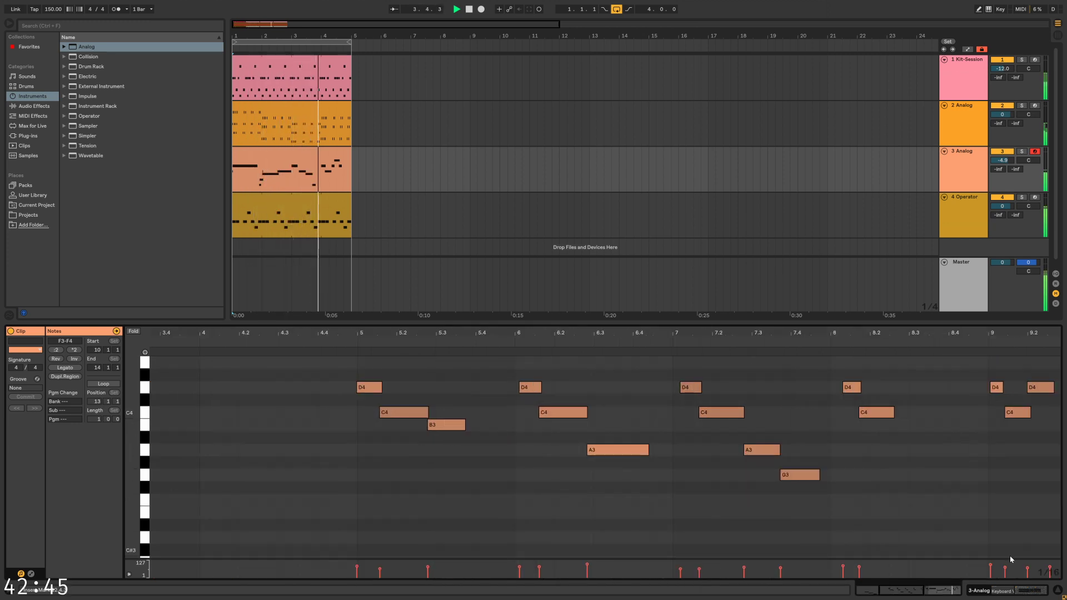
key(space)
mouse_move(910, 591)
mouse_down()
mouse_move(945, 593)
mouse_move(945, 560)
mouse_up()
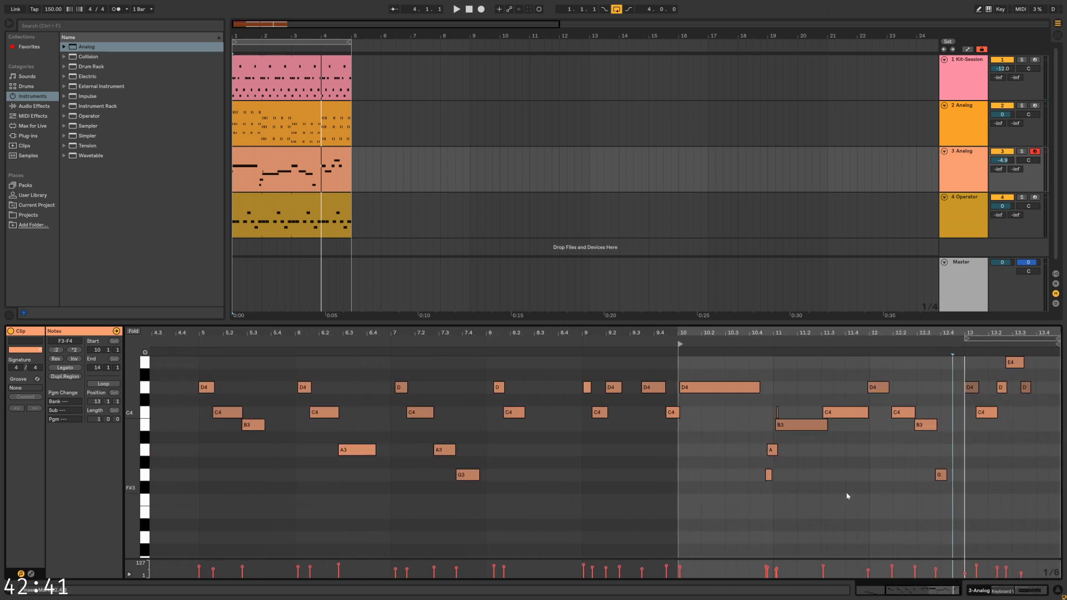
click(845, 494)
drag(679, 347, 584, 347)
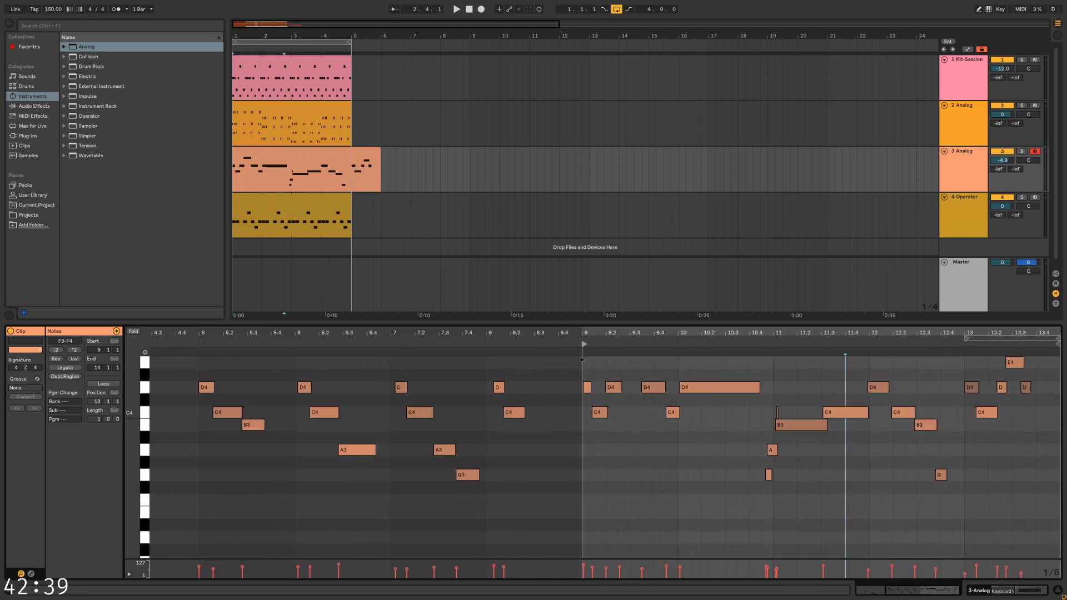
Trim the melody clip to four bars and move it to bar 5, inserting an empty four-bar clip in its former place
key(space)
drag(378, 160, 402, 162)
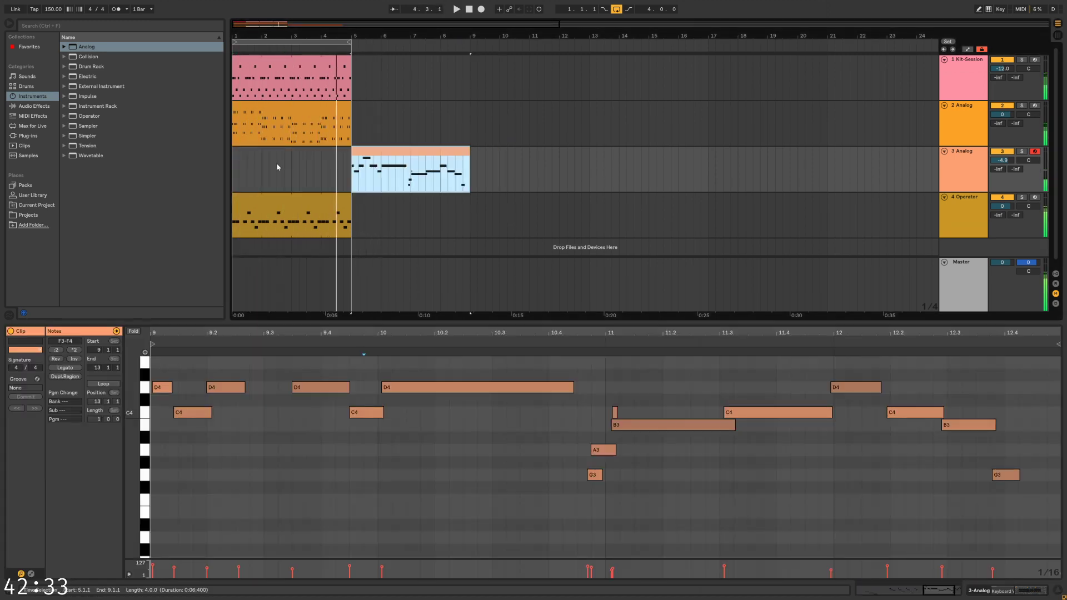
drag(233, 173, 352, 168)
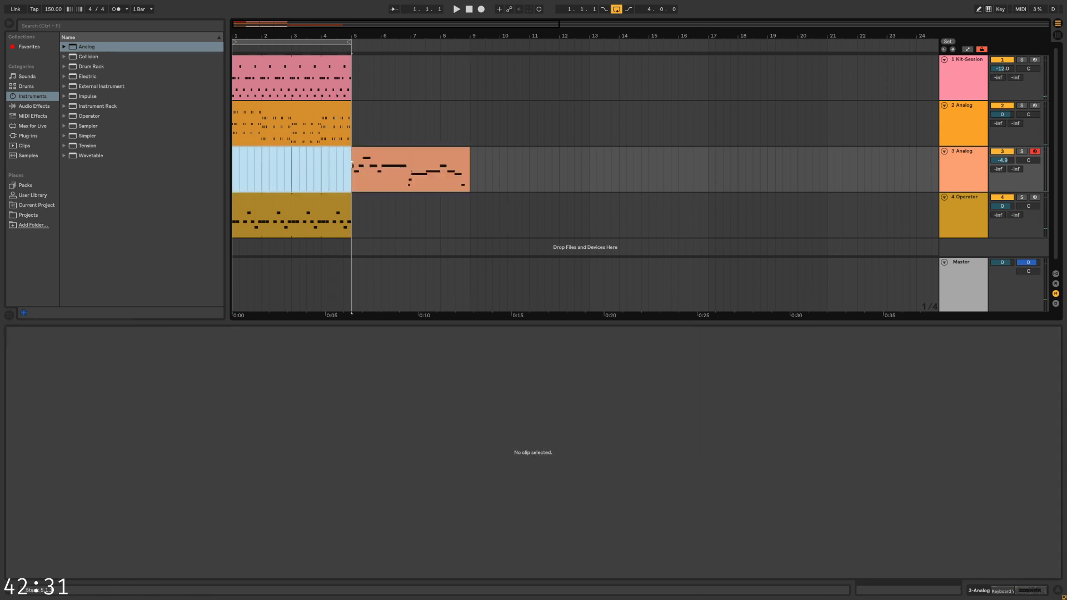
key(ctrl+shift+m)
key(space)
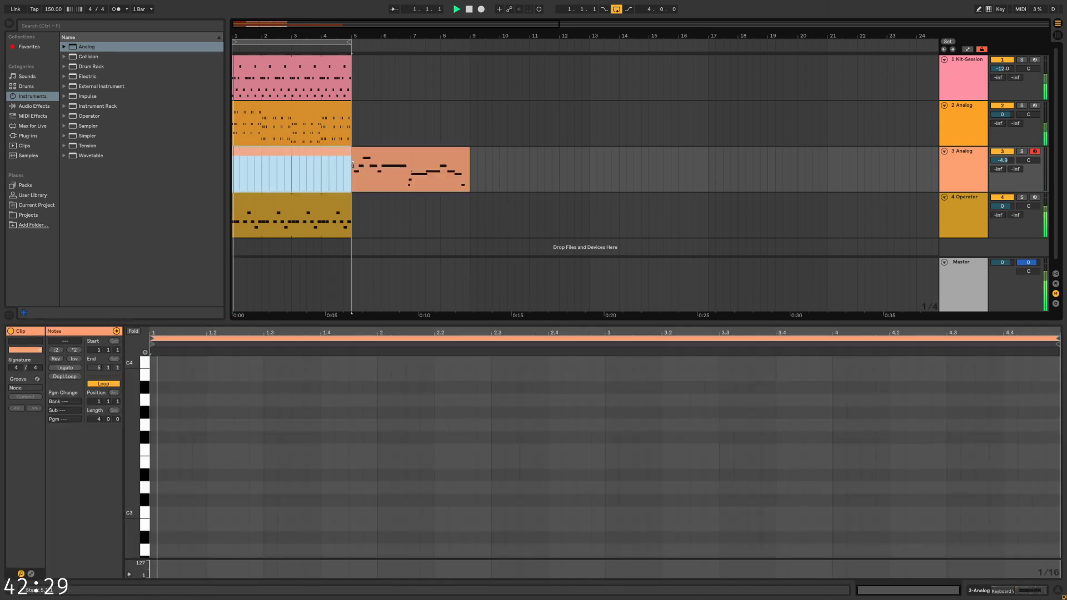
Move the melody clip back to bar 1, replacing the empty clip
click(355, 167)
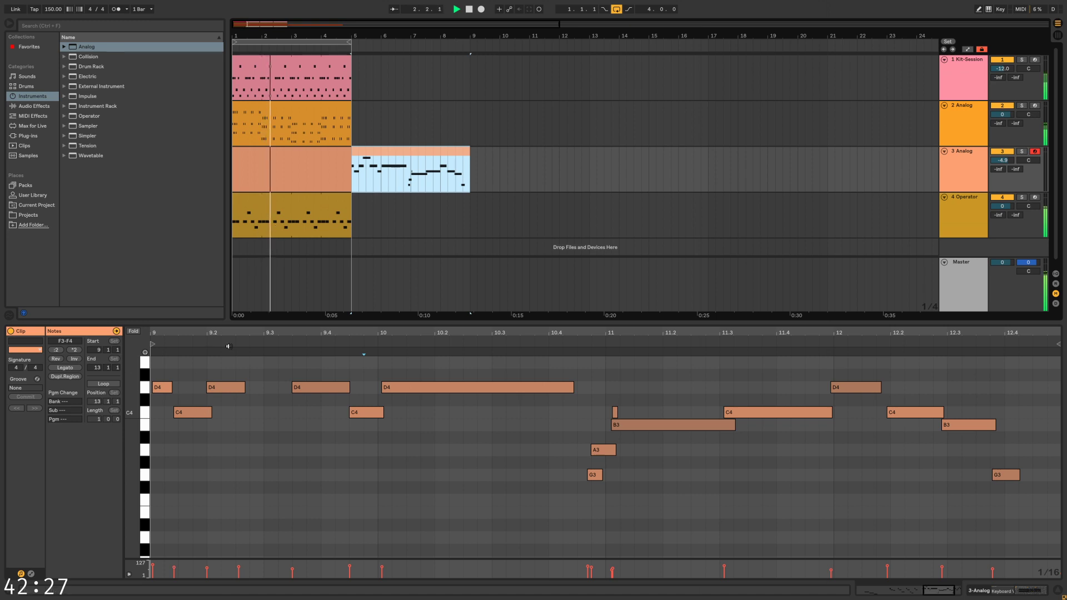
key(space)
click(320, 156)
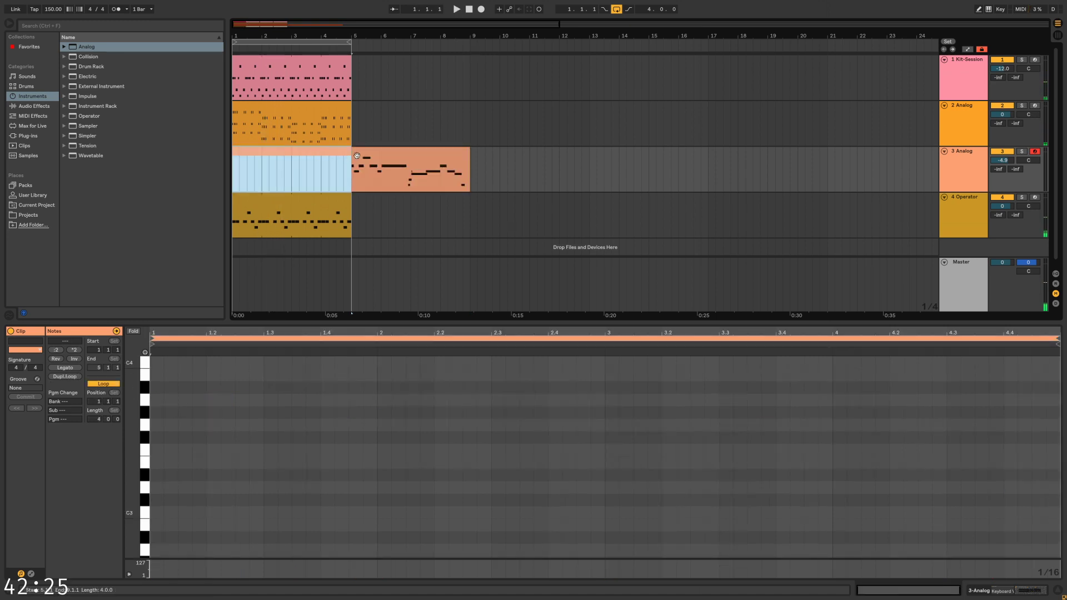
drag(357, 156, 238, 157)
key(space)
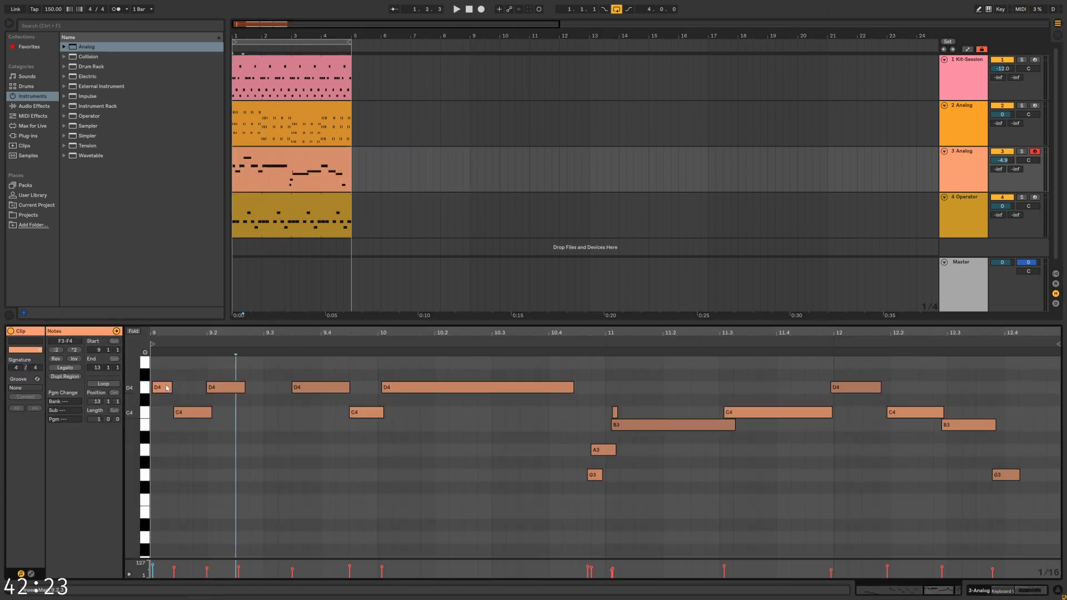
Quantize the melody clip's note starts and ends to the current grid at 100%
right_click(348, 422)
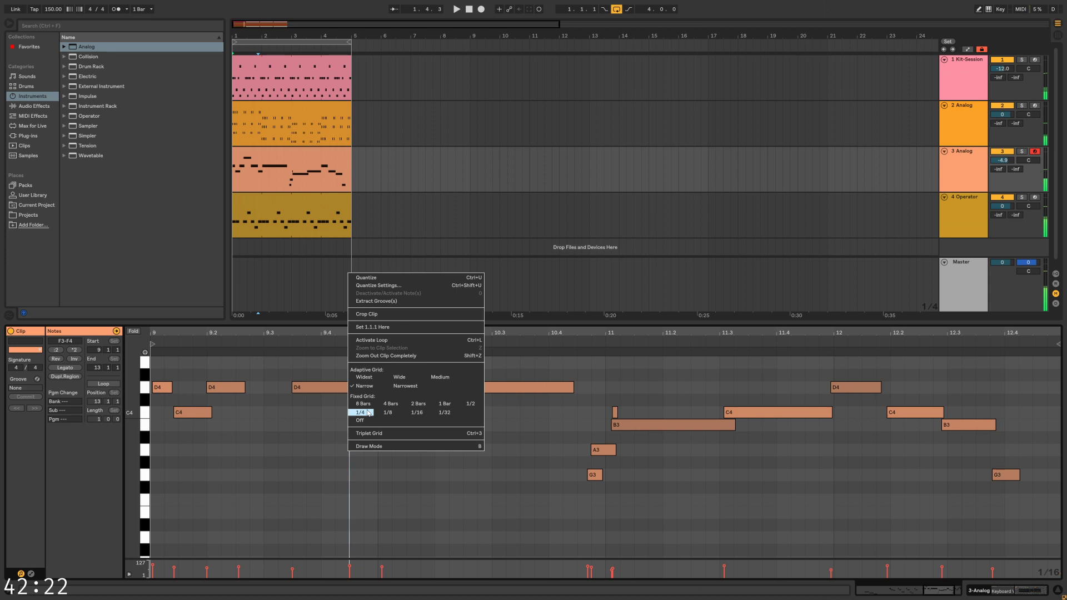
click(378, 285)
click(622, 306)
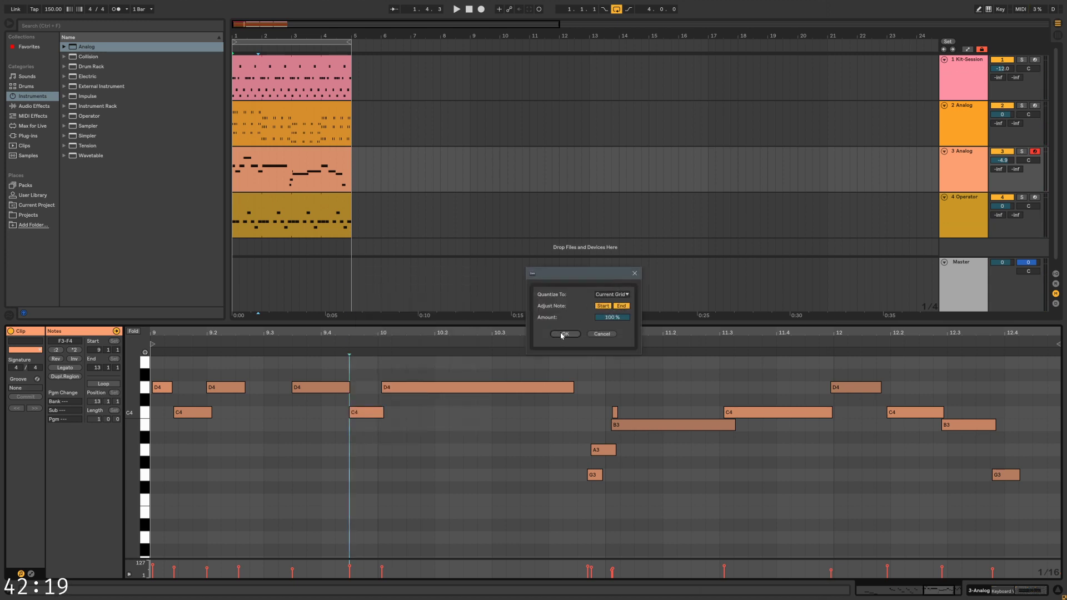
click(561, 336)
right_click(514, 371)
click(397, 419)
click(215, 434)
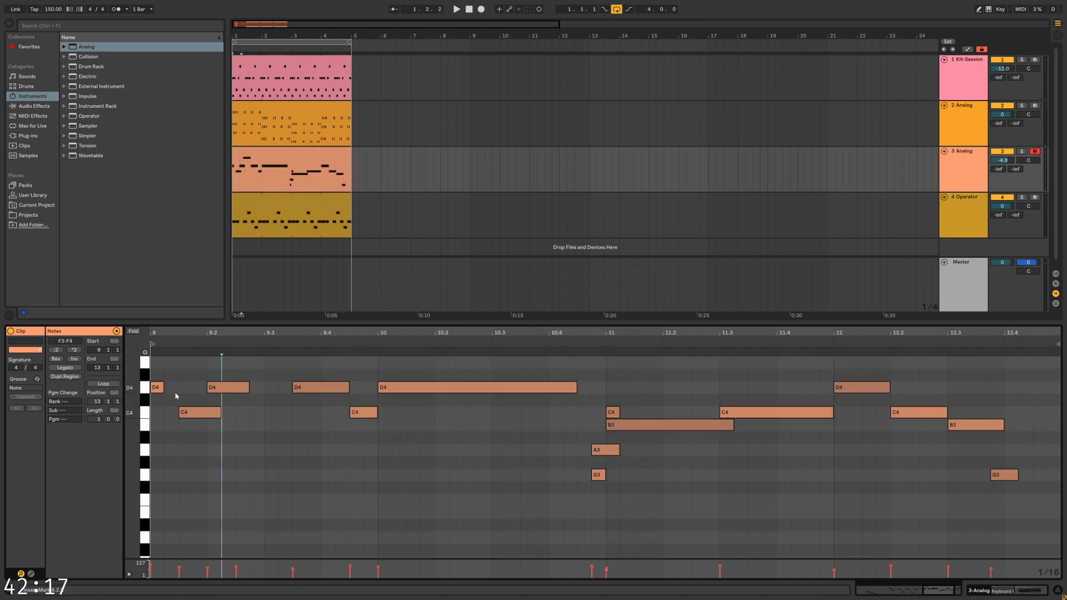
Lengthen the opening D4 and C4 so they run end to end and move the second D4 to 9.2.3, playing the loop to check
drag(163, 388, 310, 393)
key(space)
key(space)
key(space)
key(space)
key(space)
key(space)
key(space)
key(space)
key(space)
key(space)
key(space)
key(space)
key(space)
key(space)
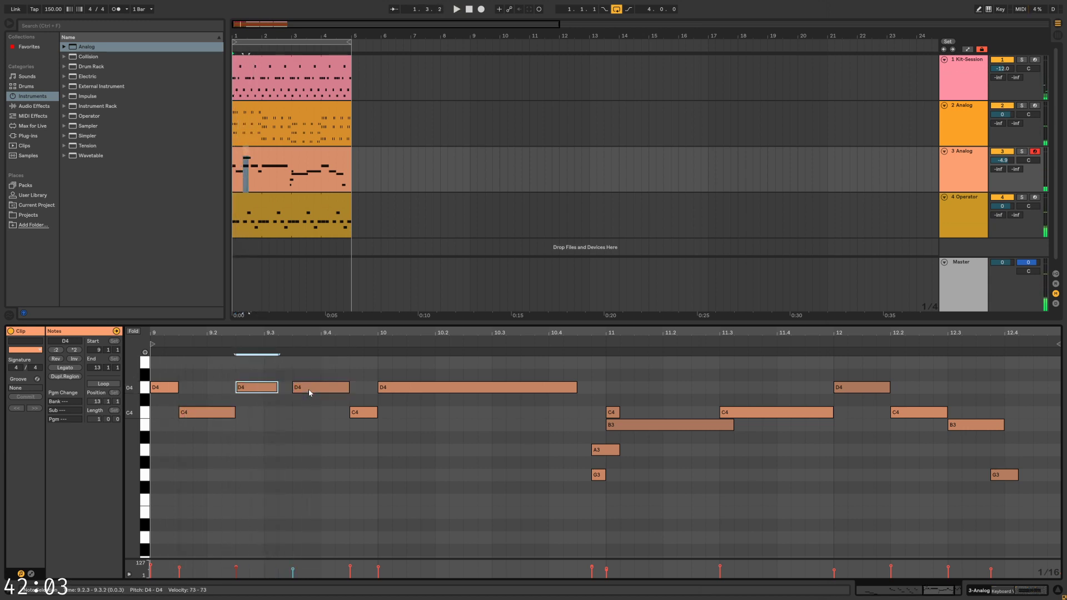
key(space)
Shorten the D4 at 9.2.3 to end at 9.3.1 and place the F4 from 9.3.1 to 9.3.3
scroll(277, 429, up, 3)
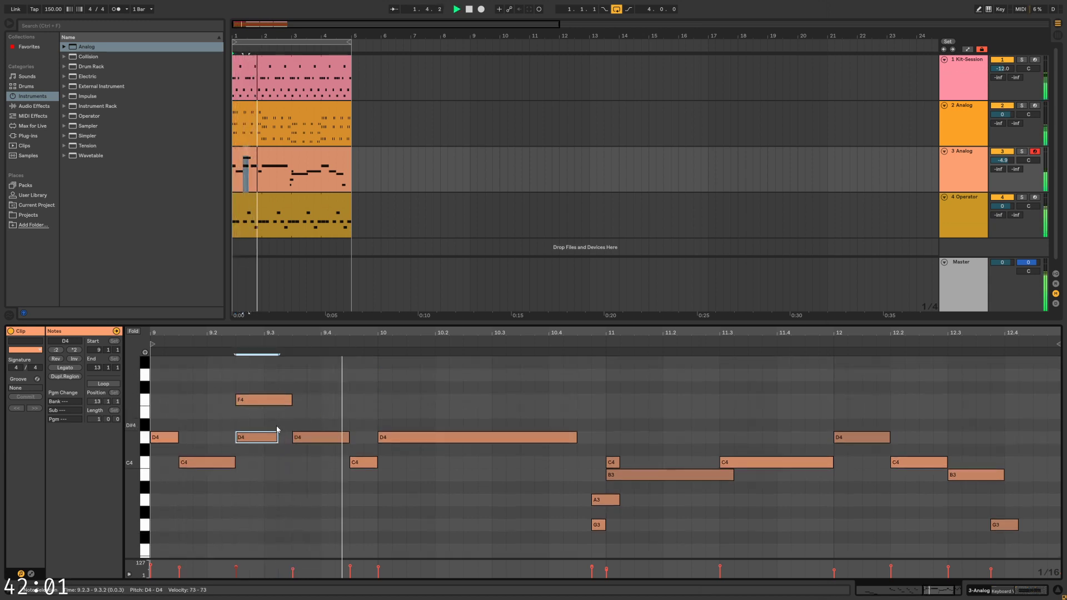
key(space)
click(260, 401)
drag(260, 401, 265, 440)
key(space)
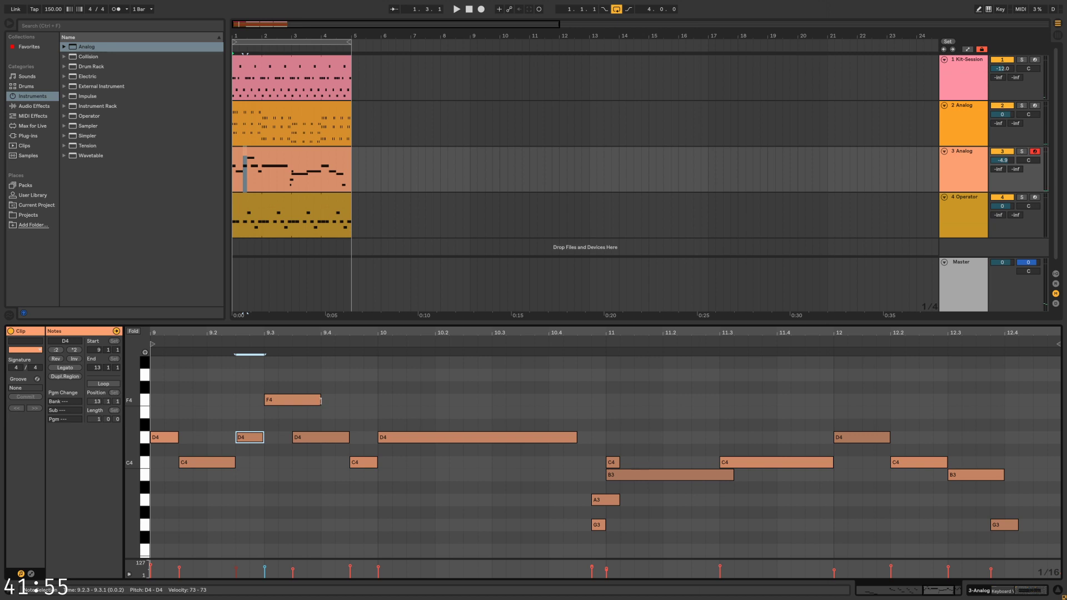
drag(321, 401, 292, 401)
key(space)
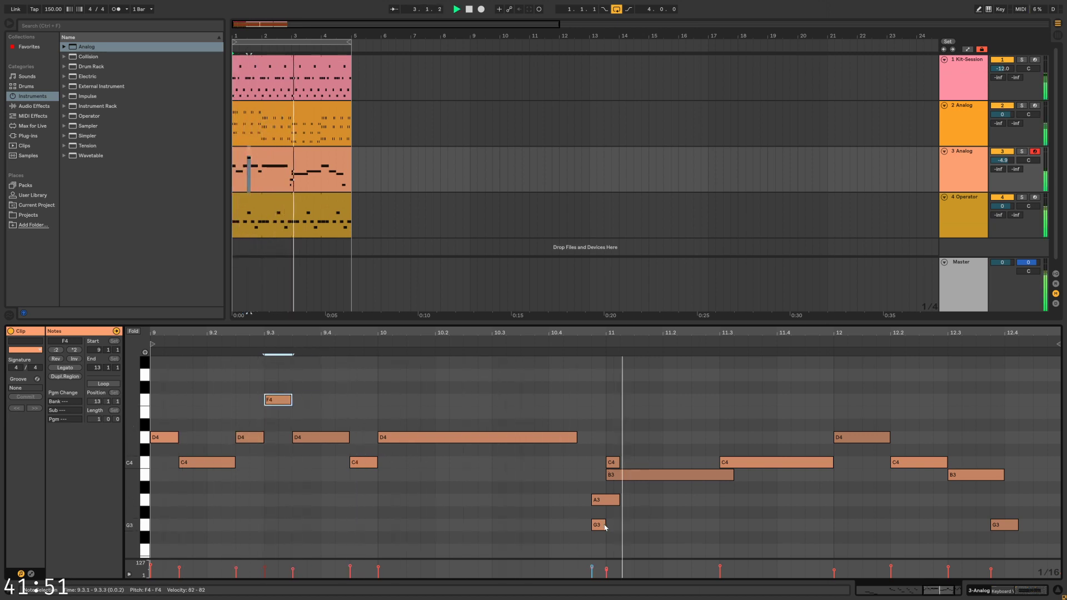
Make the G3 and A3 consecutive sixteenths leading into bar 11, delete the short overlapping C4, and end the following B3 at 11.3
drag(606, 527, 605, 504)
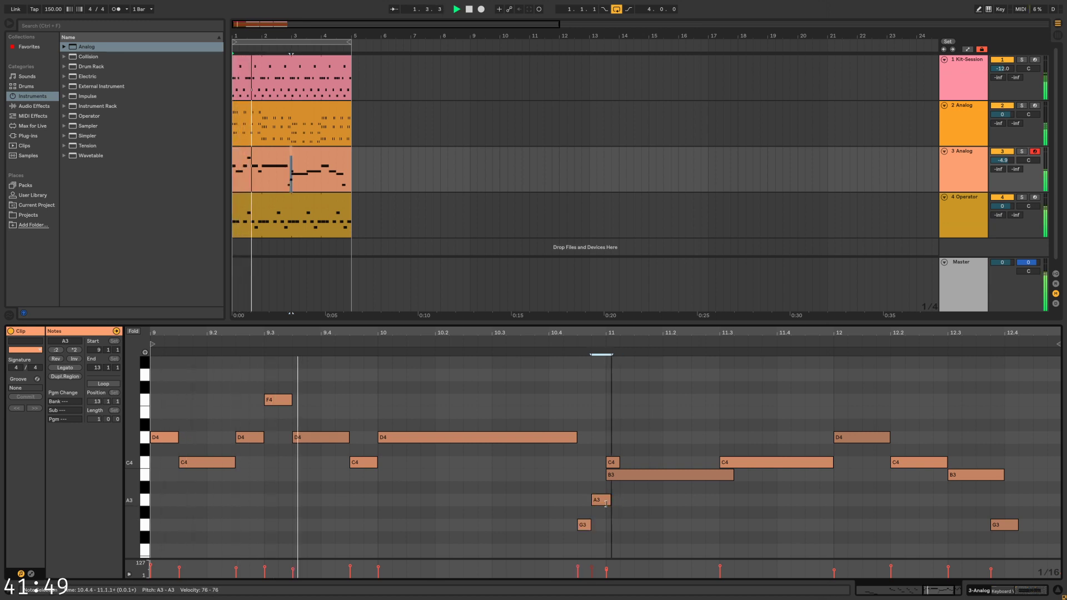
click(612, 463)
key(Delete)
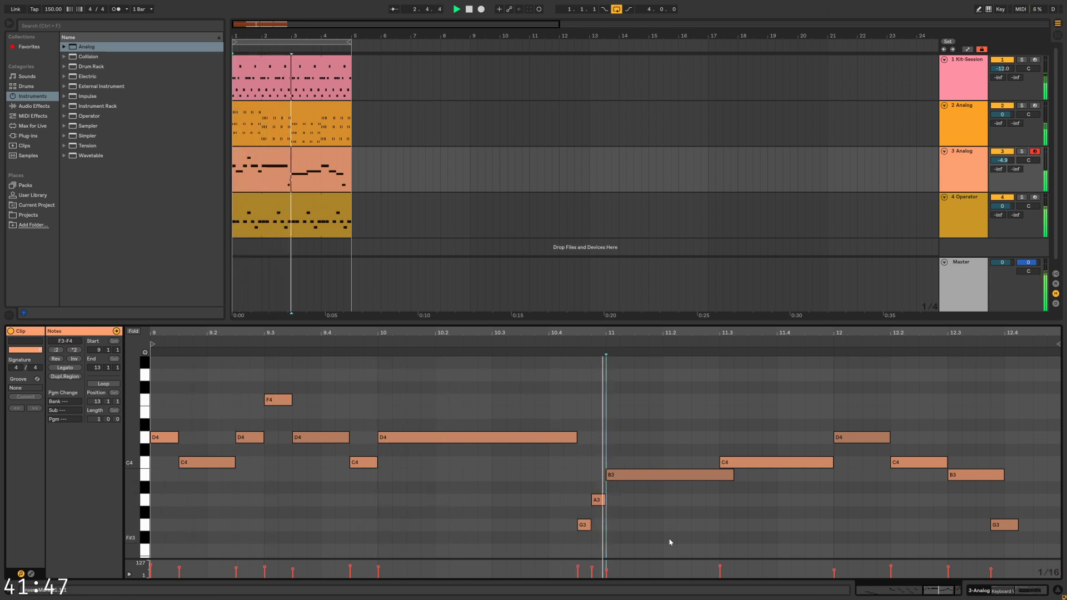
drag(733, 476, 719, 475)
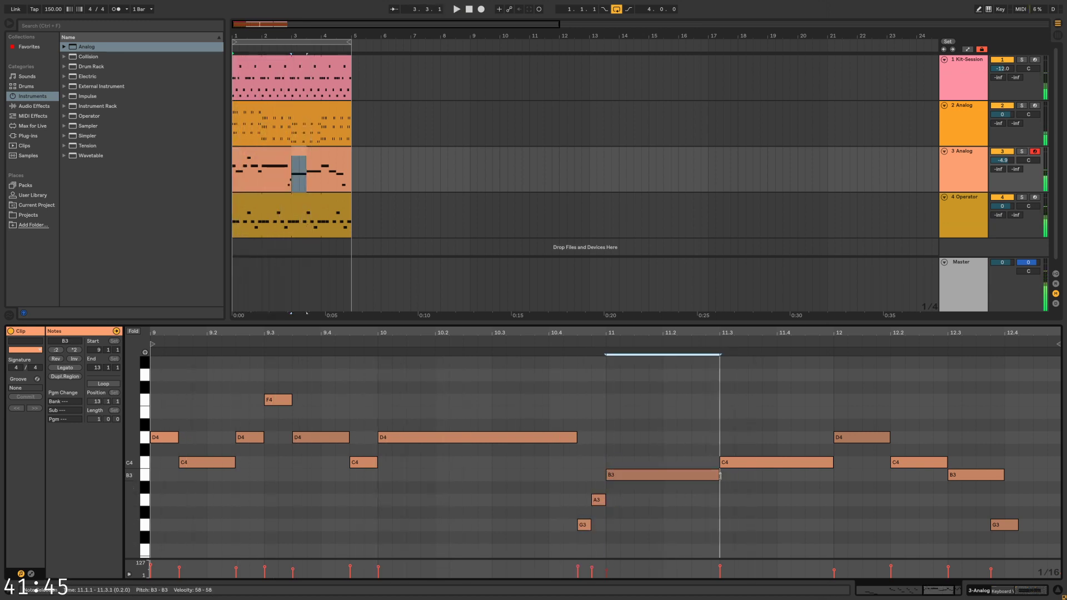
Shift the final G3 to start where the last B3 ends and extend it to the end of the clip
click(863, 479)
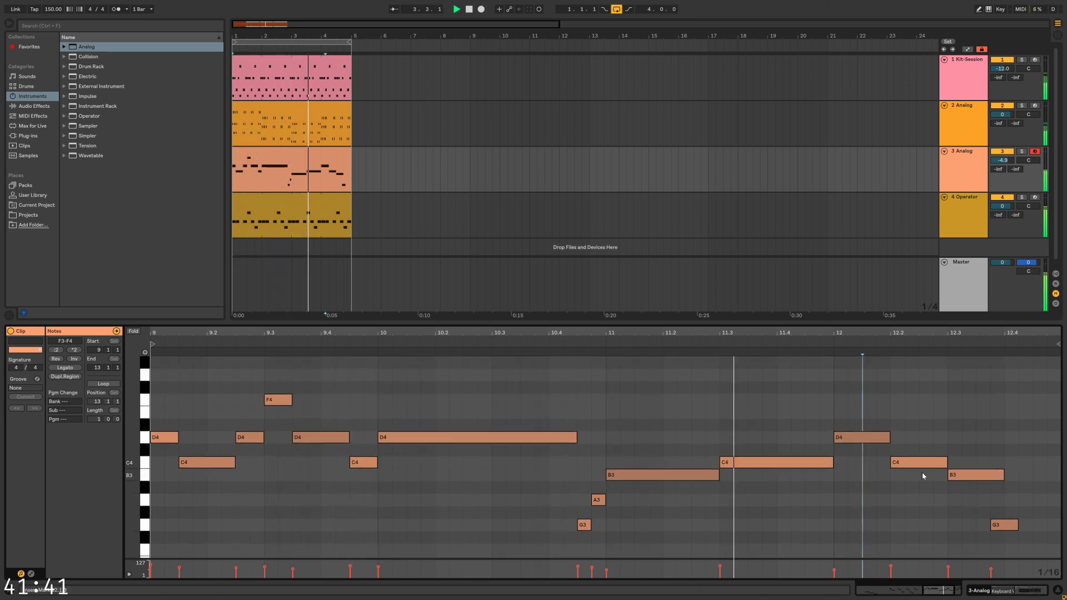
click(1023, 525)
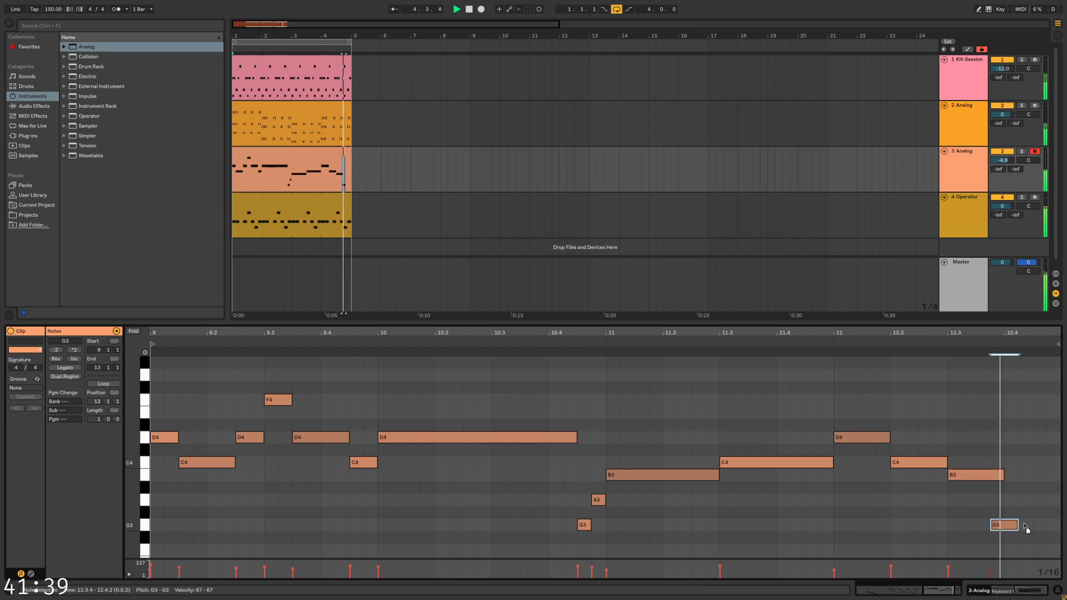
drag(1025, 526, 1061, 526)
click(938, 545)
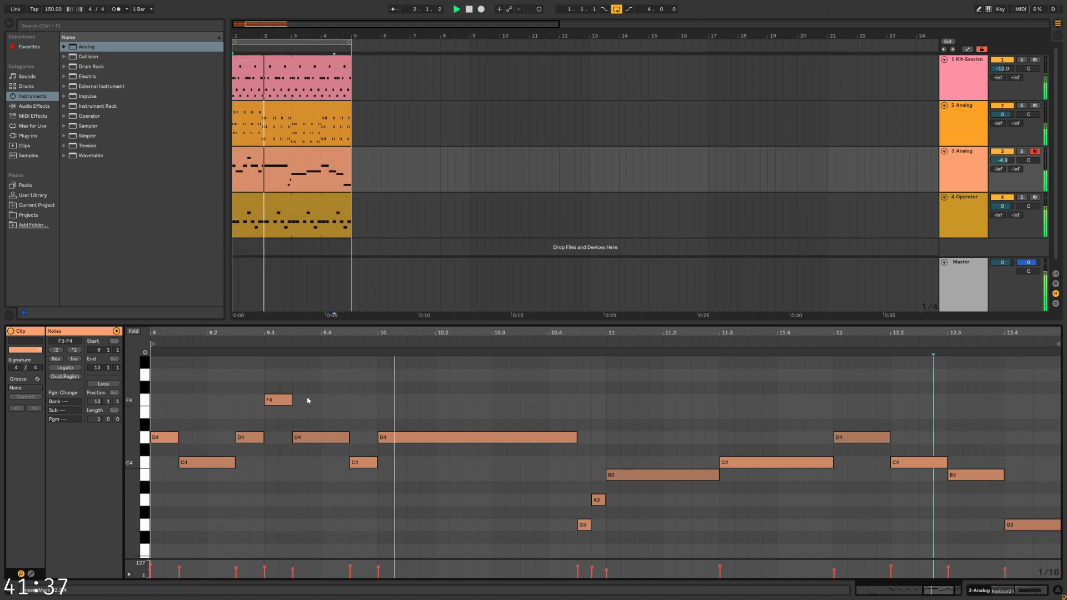
Set the velocity of every note in the melody clip to 100
key(ctrl+a)
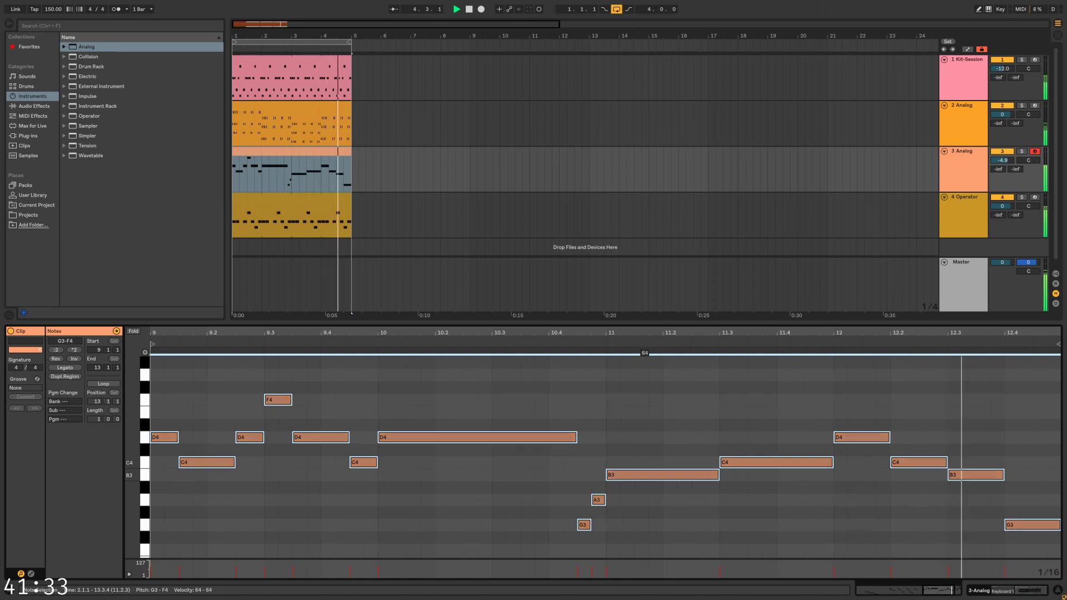
drag(641, 476, 641, 455)
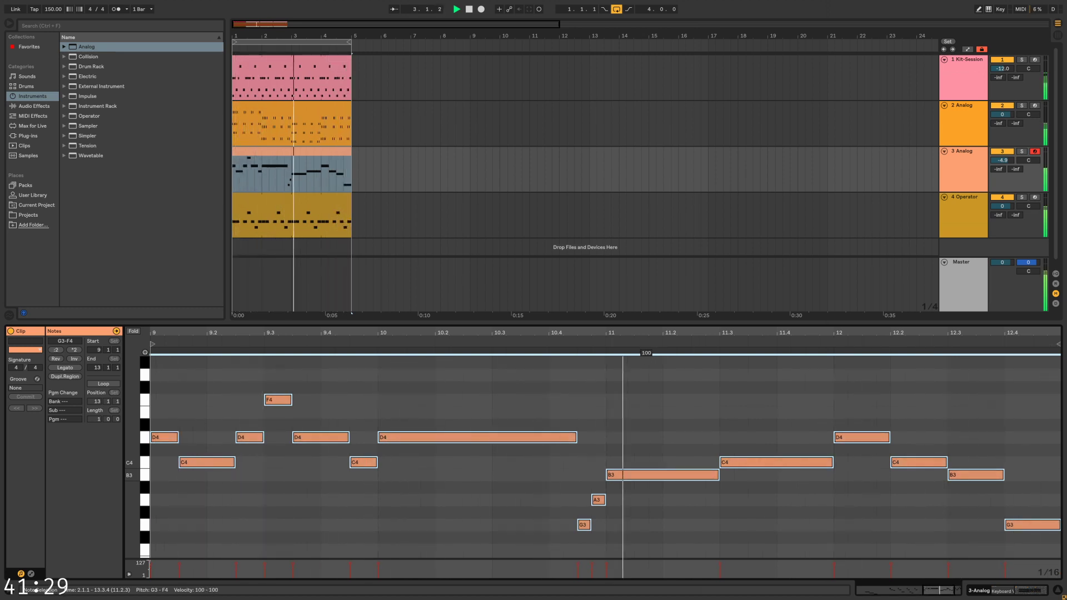
click(651, 503)
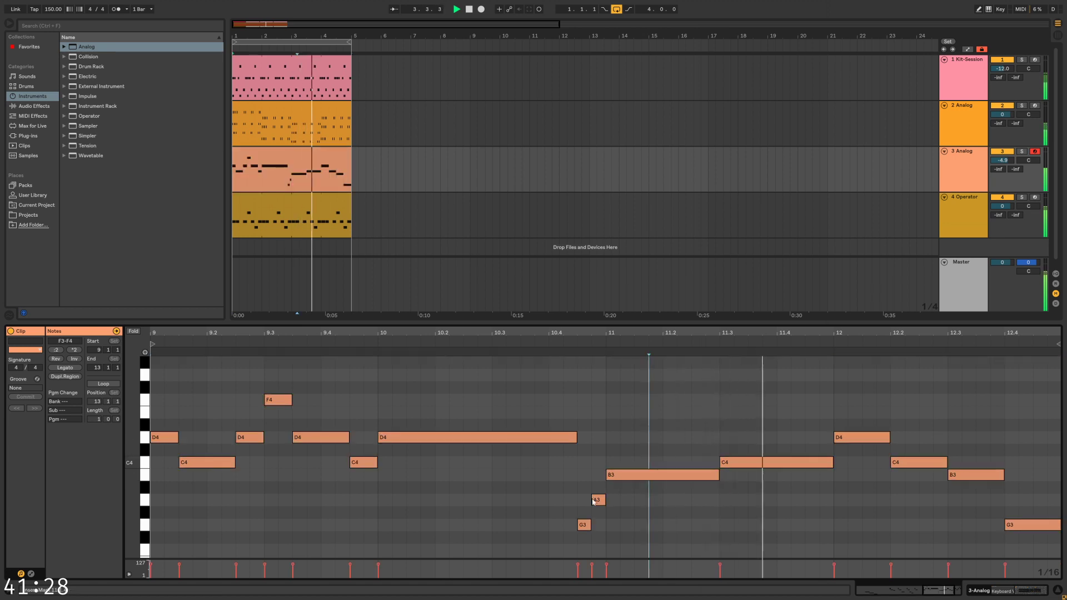
click(390, 184)
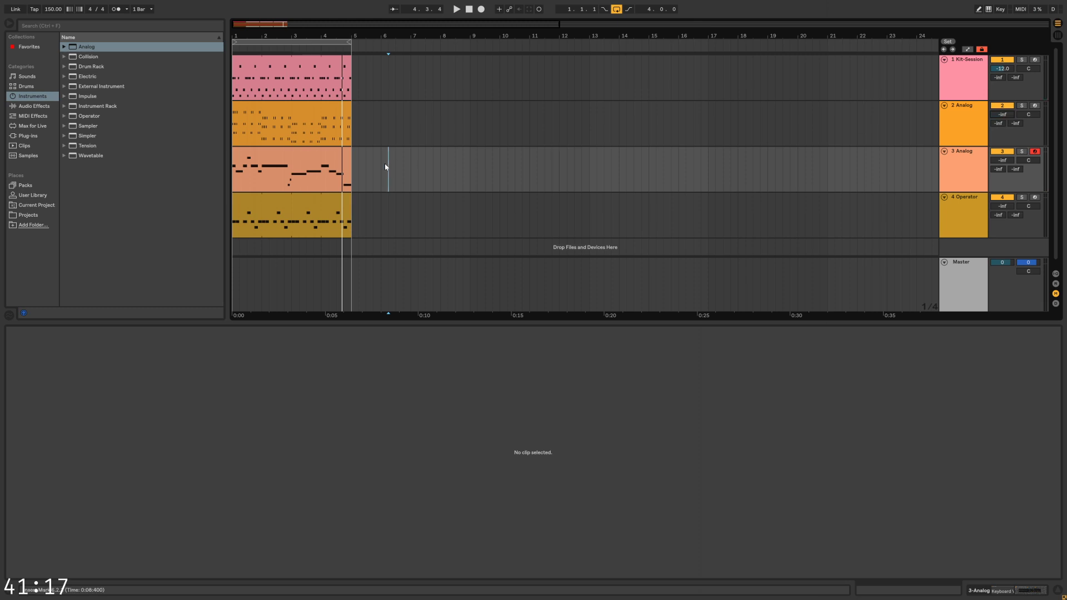
click(458, 139)
click(244, 135)
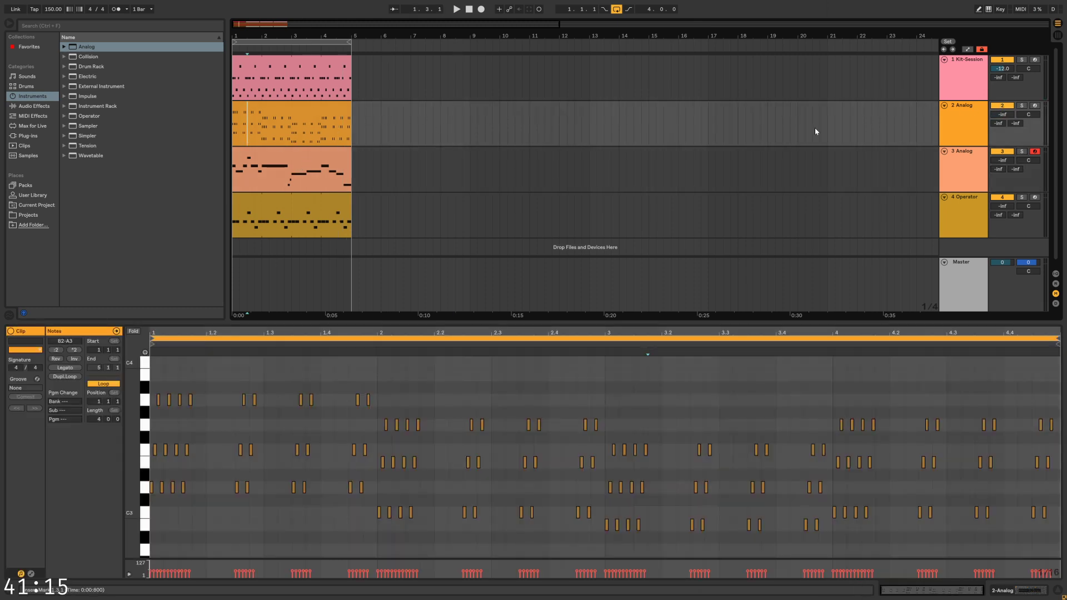
click(356, 209)
click(355, 94)
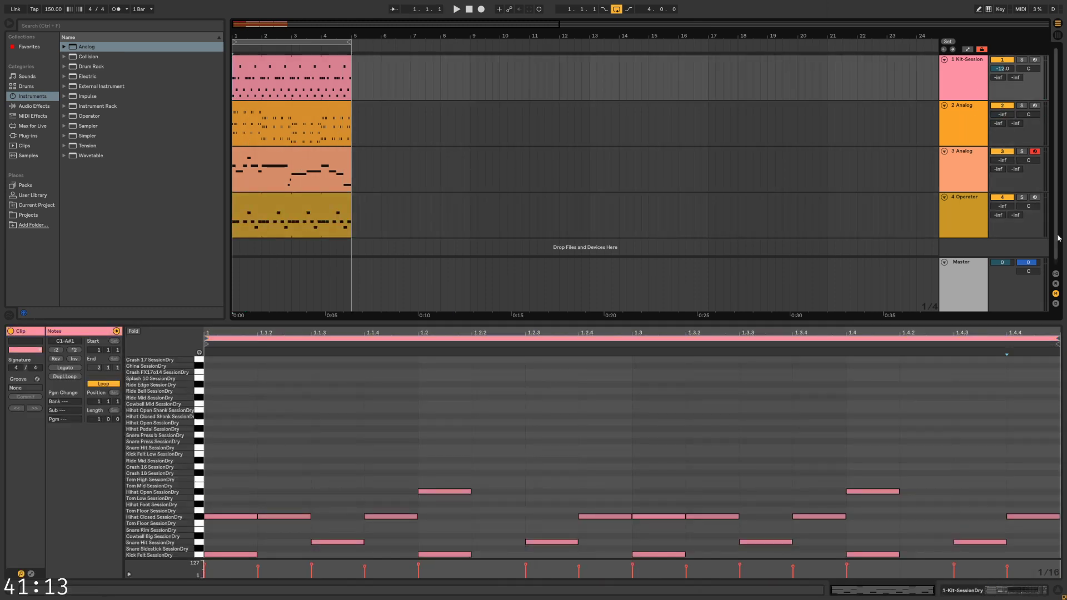
Rebalance the mix during playback: set the arpeggio Analog to -7.8 dB, the melody Analog to -15.5 dB and Operator to -12.0 dB, with the browser hidden
key(space)
drag(1002, 207, 1003, 165)
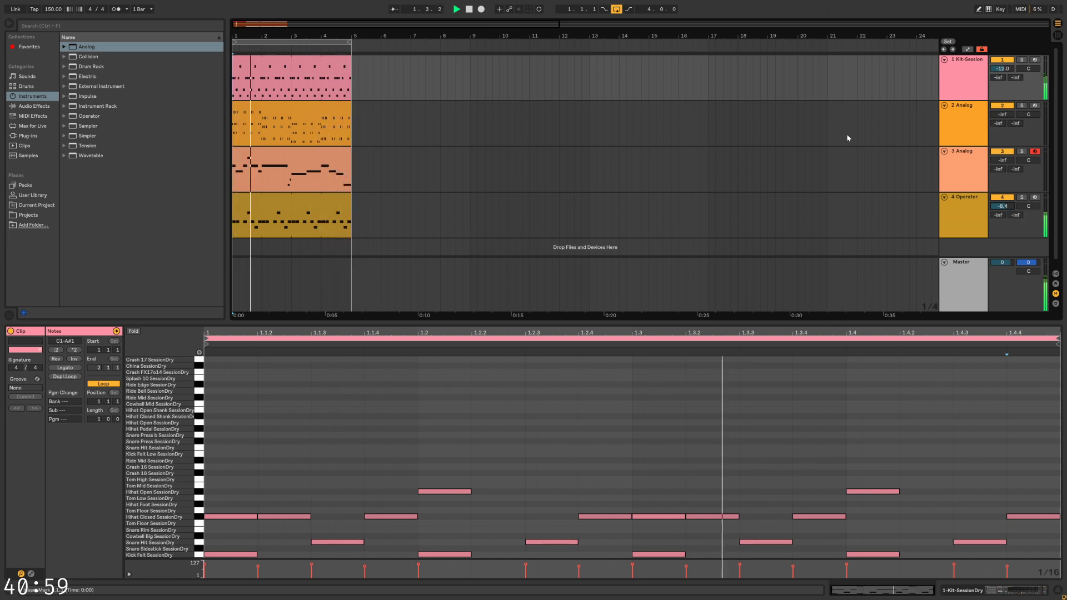
key(Tab)
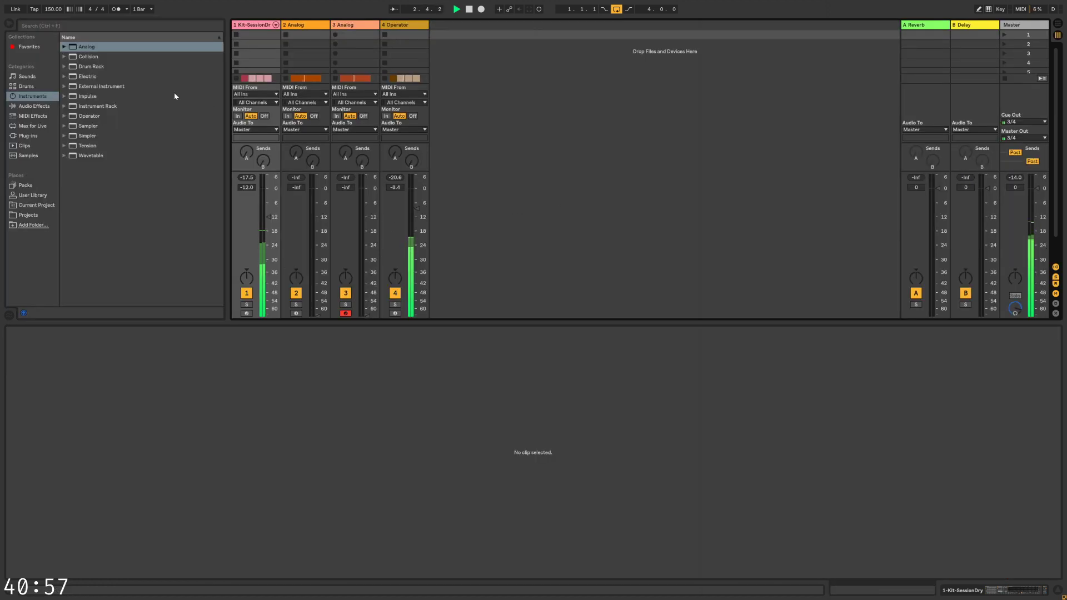
click(10, 26)
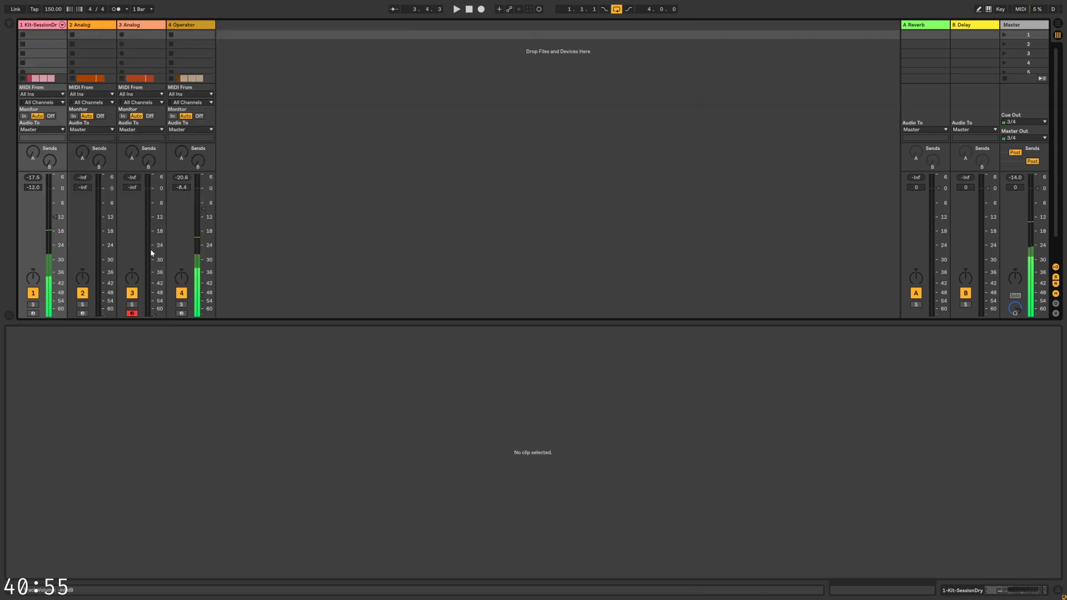
key(space)
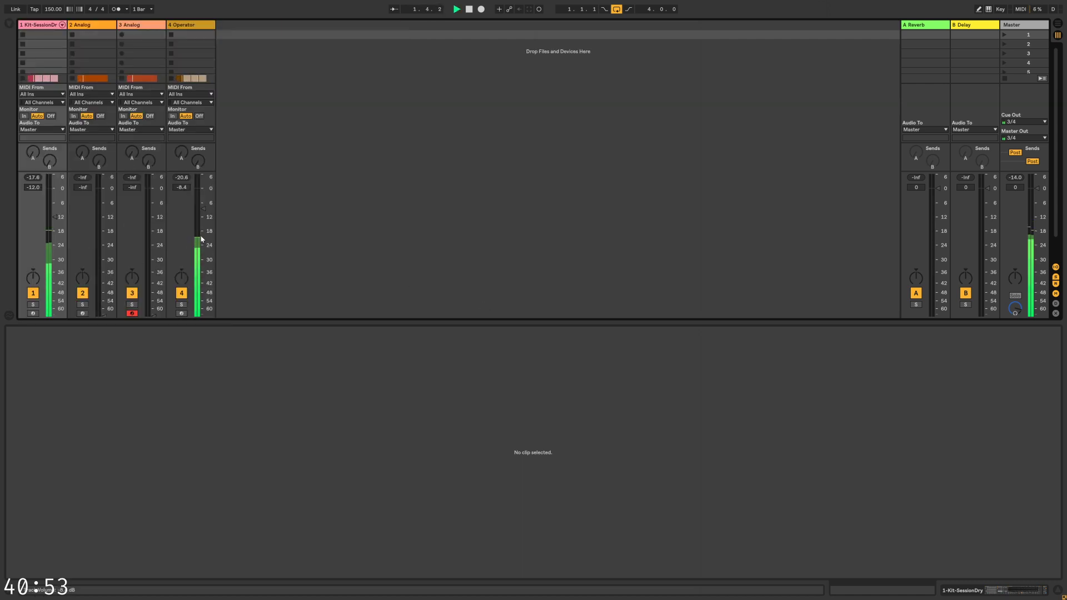
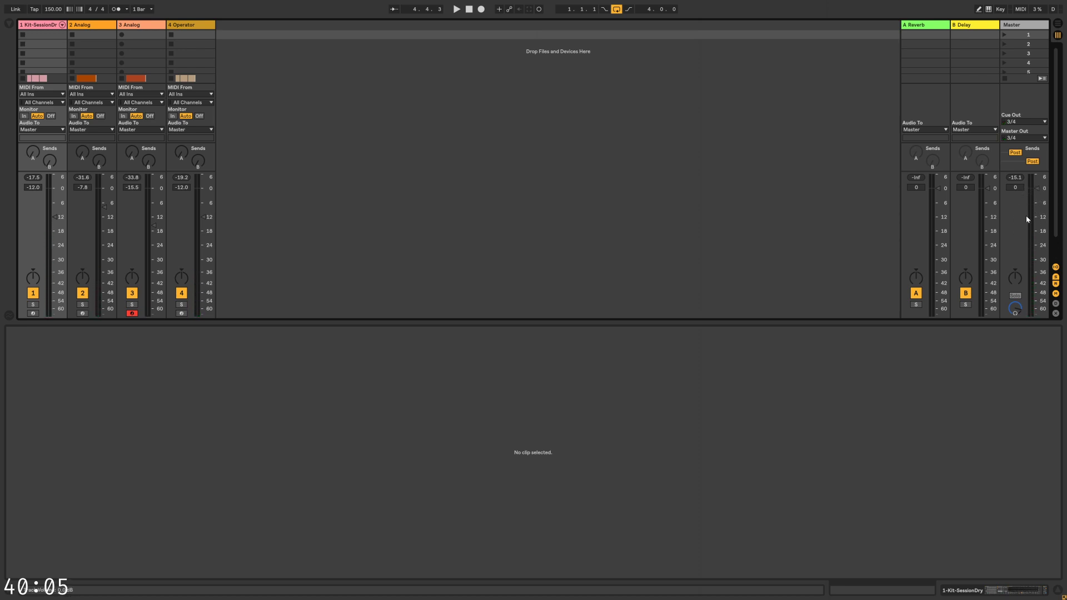
click(9, 25)
click(9, 24)
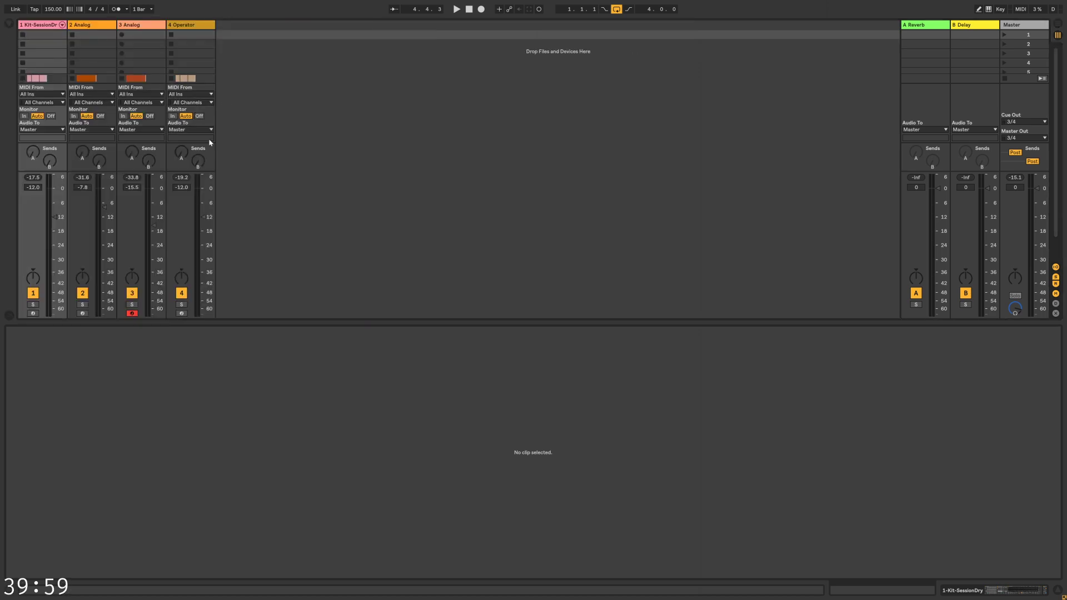
Play the loop and raise all four track volumes together, bringing drums and Operator to -6.7 dB, arpeggio to -2.5 dB and melody to -10.2 dB
key(Tab)
key(space)
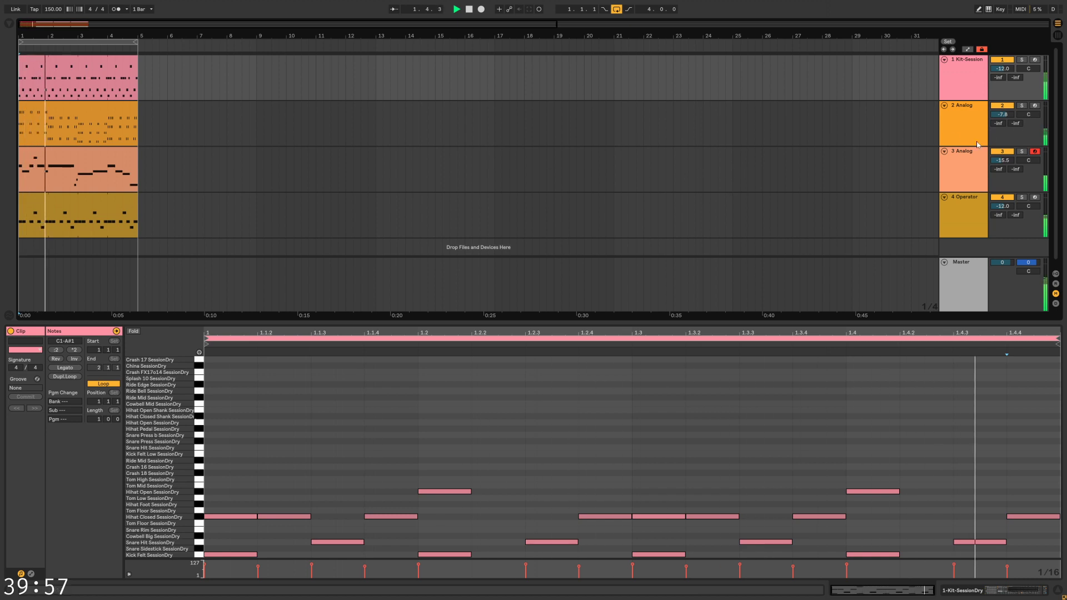
key(Tab)
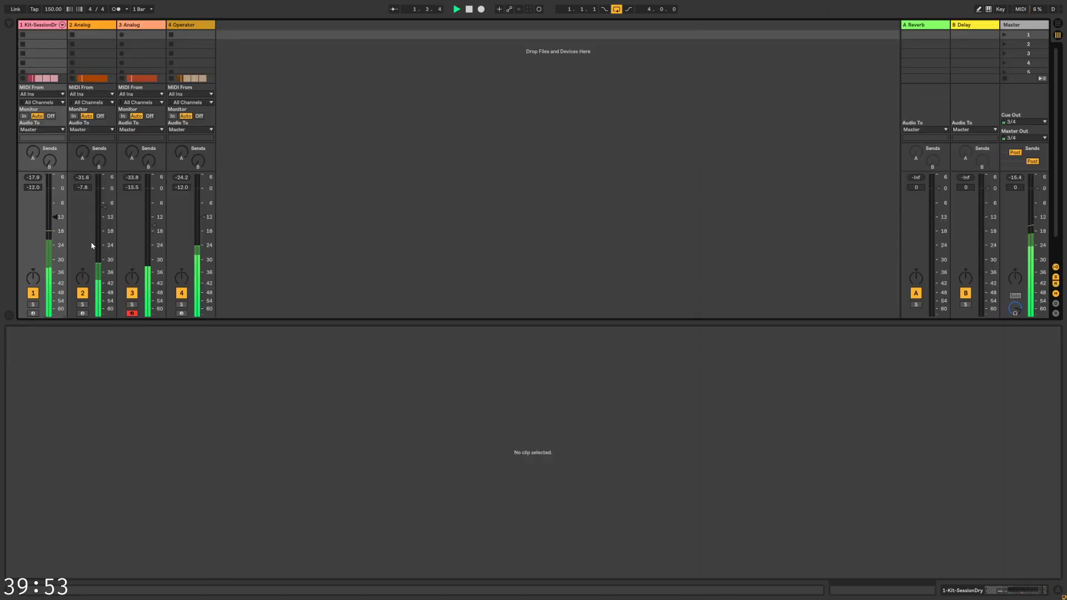
click(198, 24)
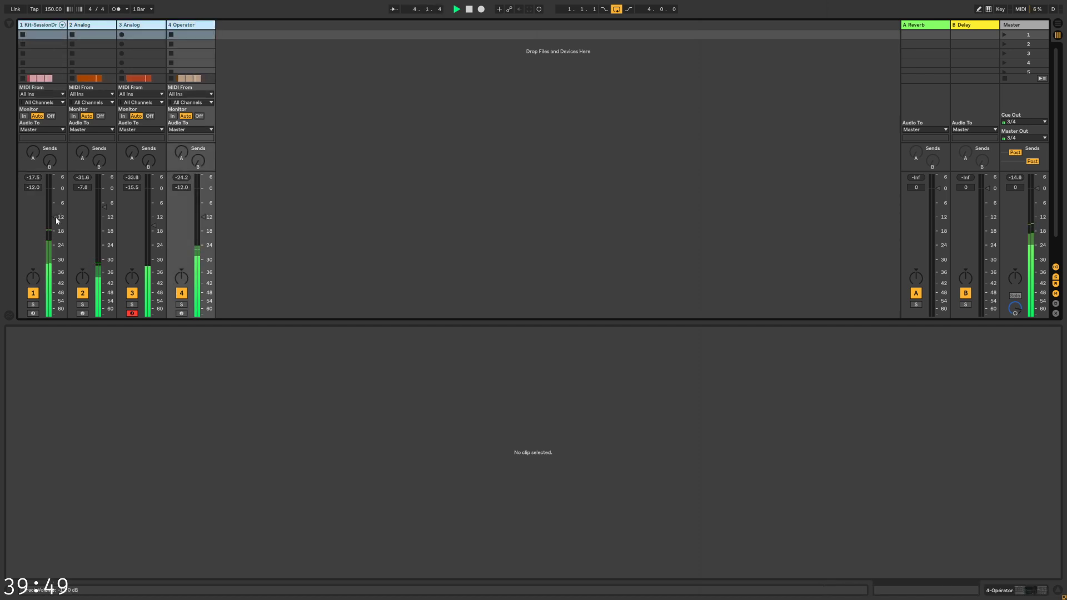
drag(56, 220, 57, 220)
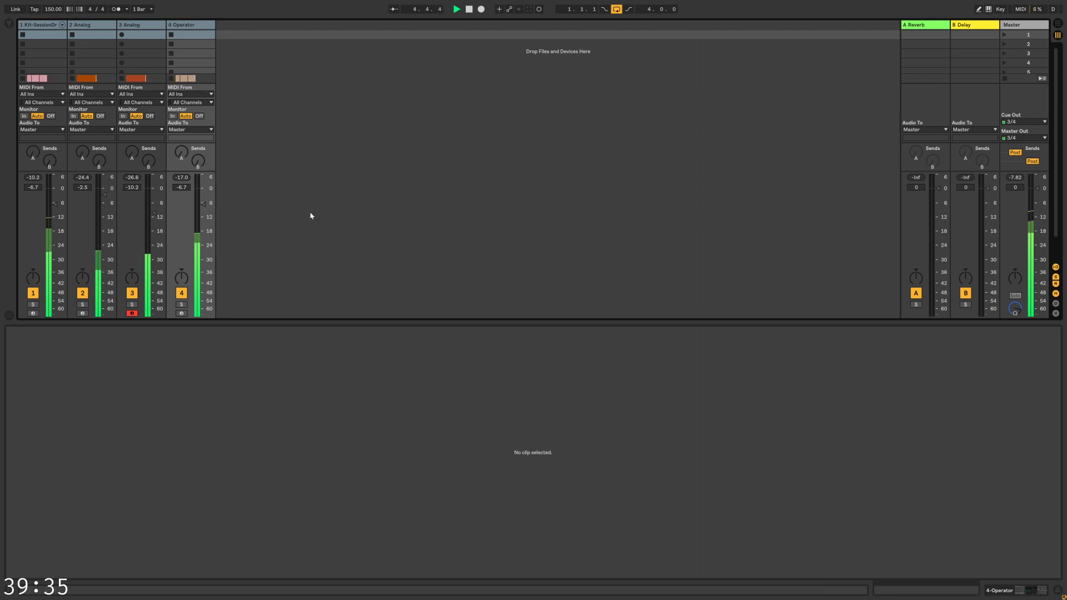
Extend the drum, arpeggio and Operator bass clips in the arrangement to eight bars, ending at bar 9
key(Tab)
click(420, 166)
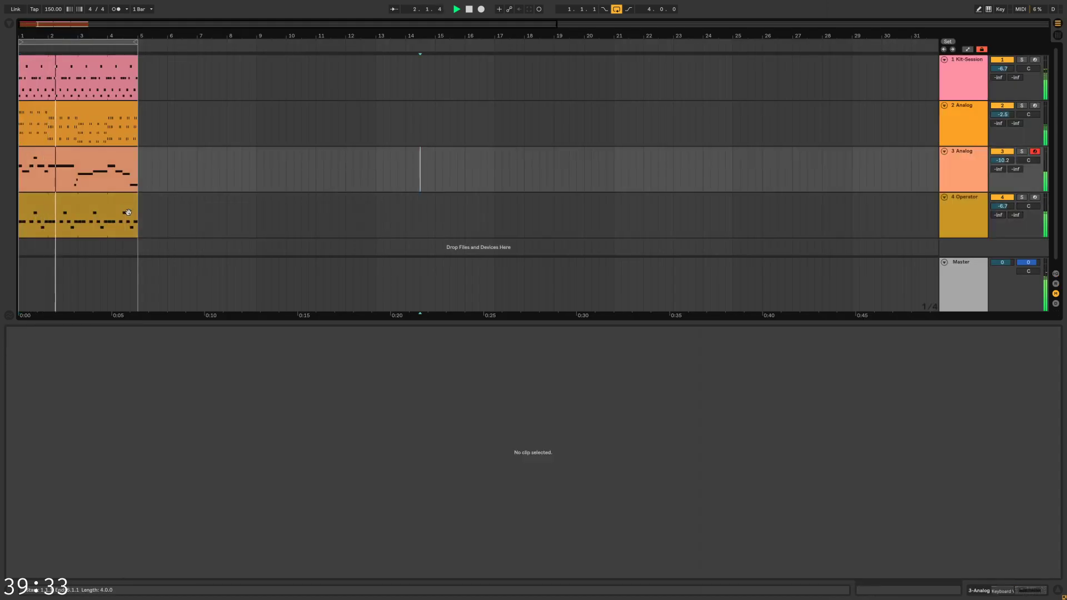
click(101, 163)
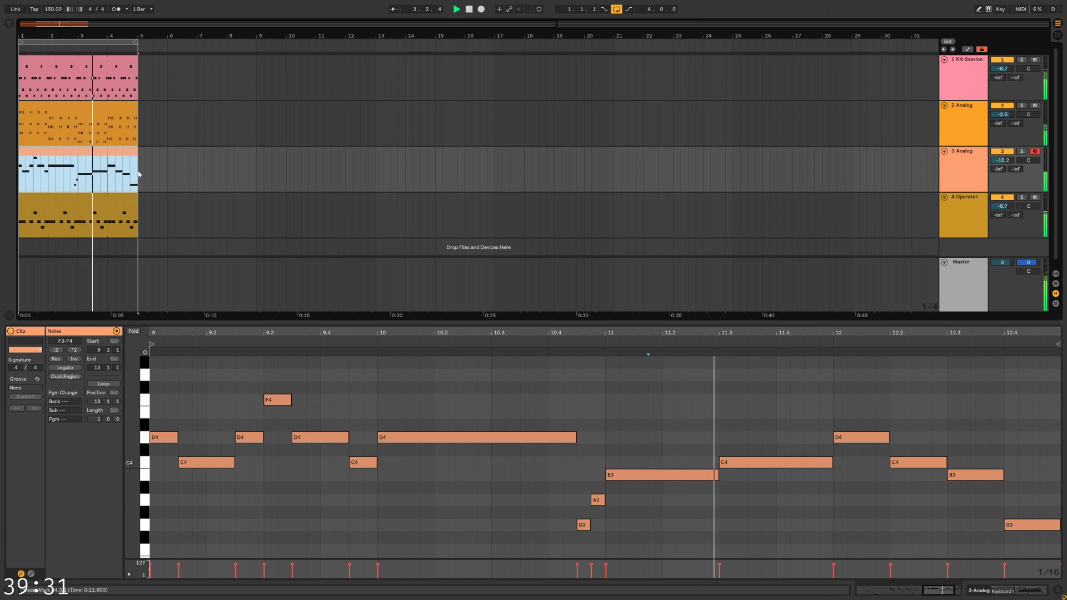
click(160, 167)
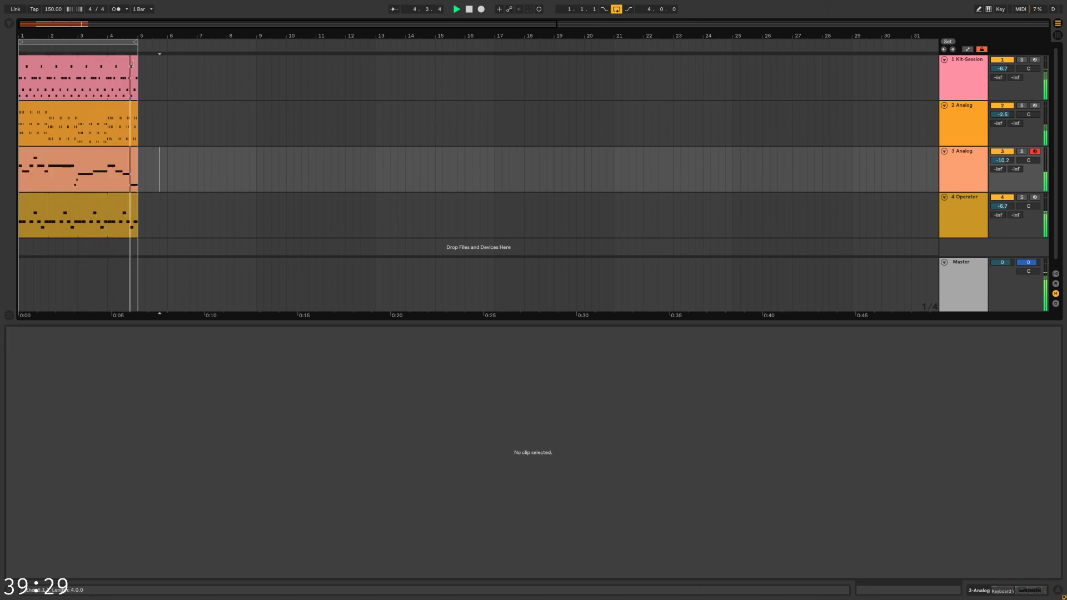
drag(135, 61, 256, 62)
click(175, 116)
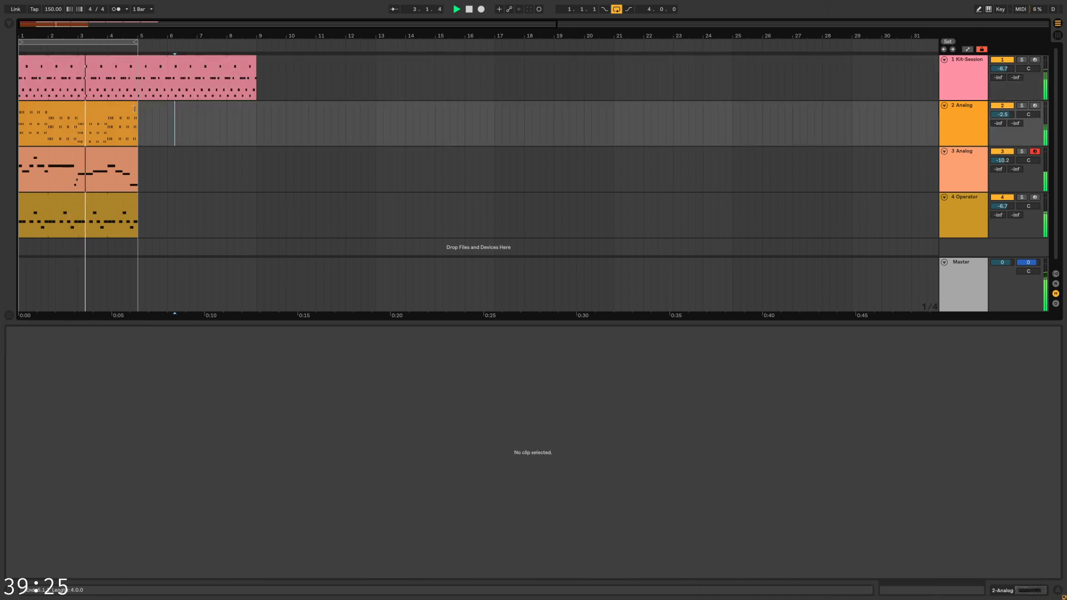
drag(135, 108, 256, 114)
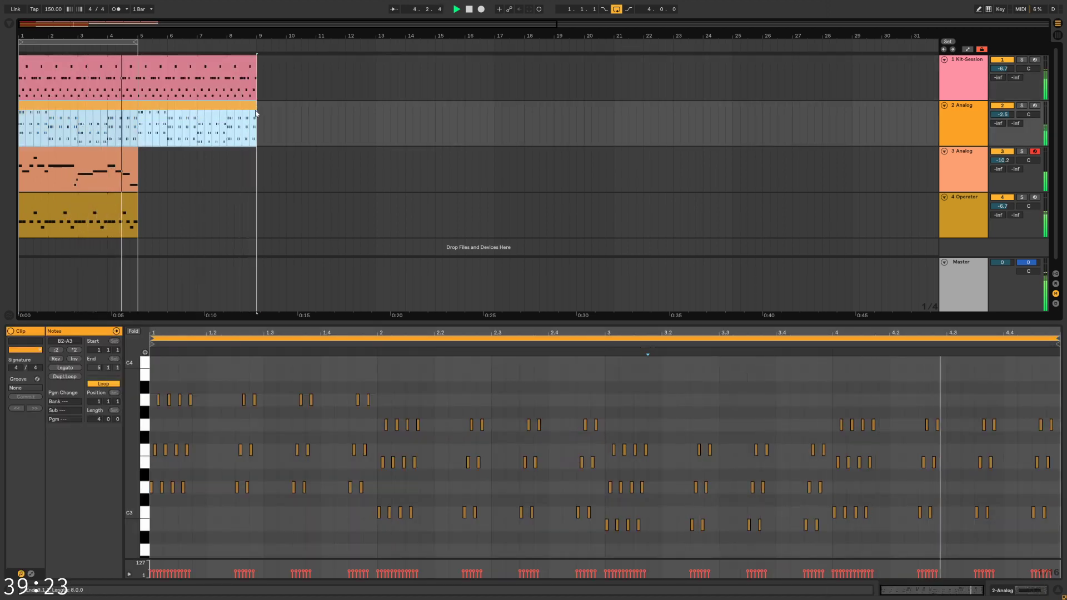
drag(136, 198, 257, 199)
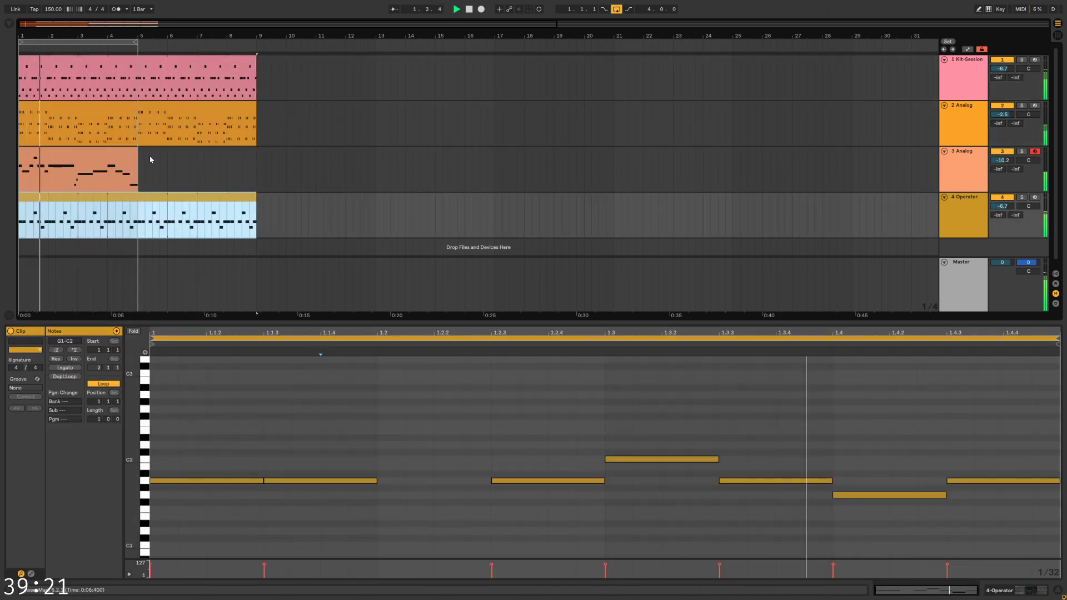
Extend the melody clip to bar 9 and replace the partial notes in its second half with a copy of the four-bar phrase
click(150, 159)
drag(137, 157, 257, 156)
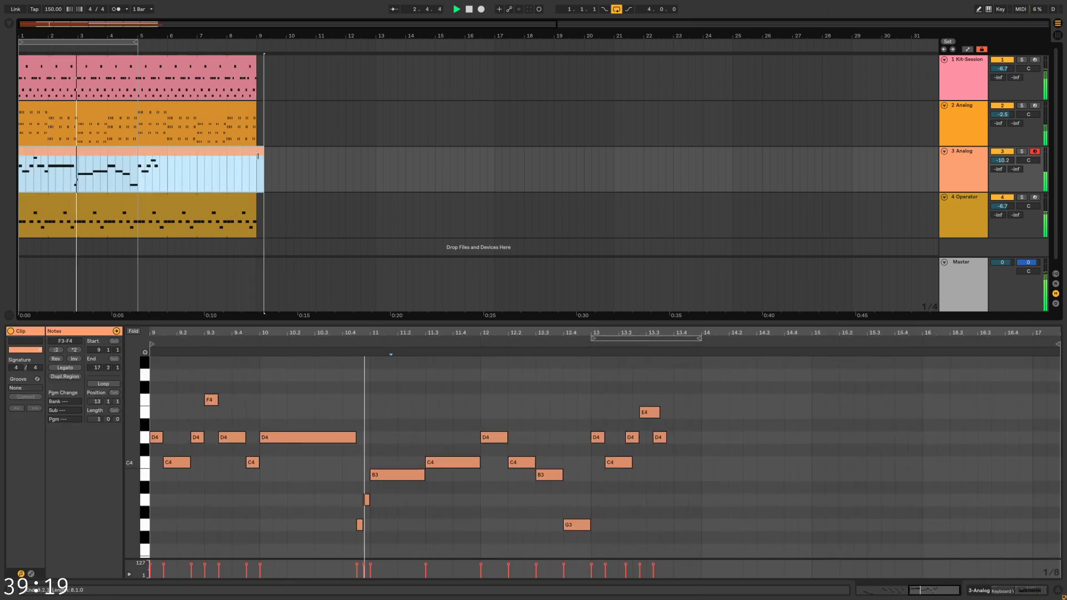
drag(707, 378, 609, 476)
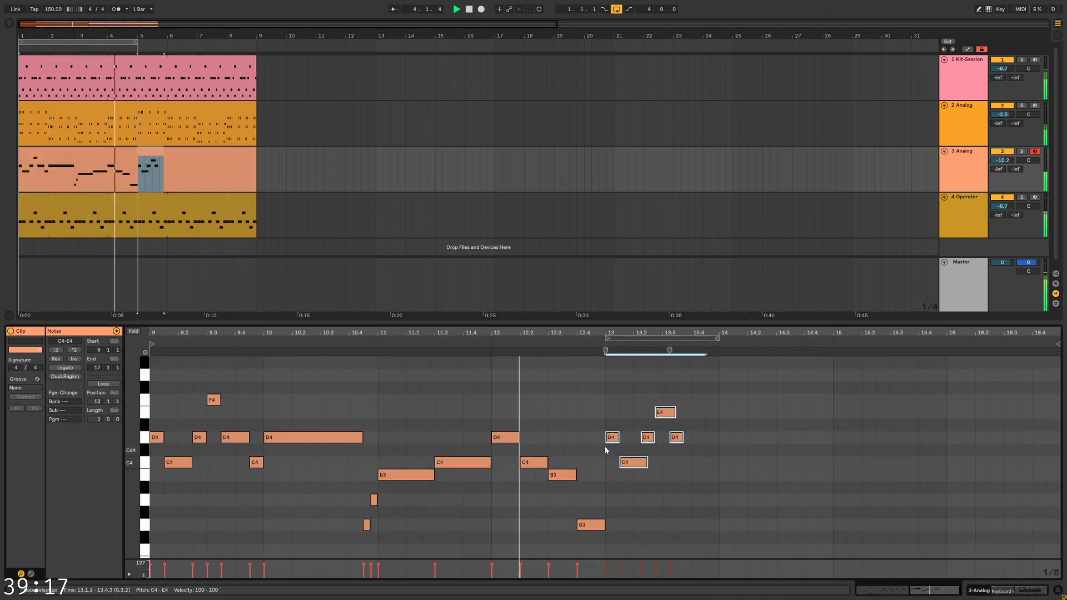
key(Delete)
drag(596, 556, 157, 390)
mouse_move(159, 442)
mouse_down()
mouse_move(642, 444)
mouse_move(615, 446)
mouse_up()
click(569, 443)
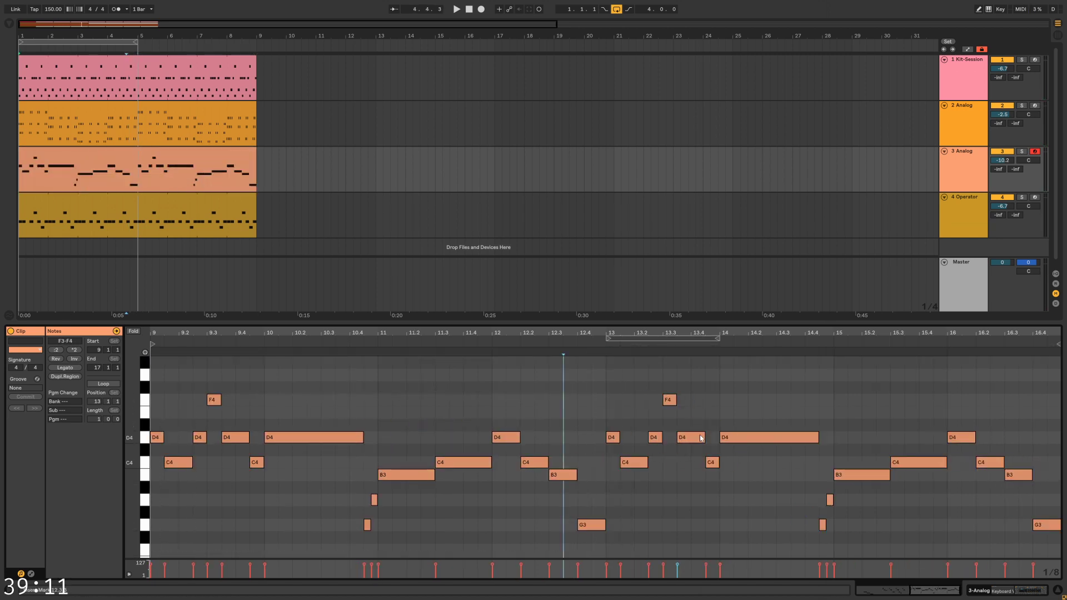
Shift the arrangement loop to bars 5 to 9 and play back the repeated melody phrase
click(611, 386)
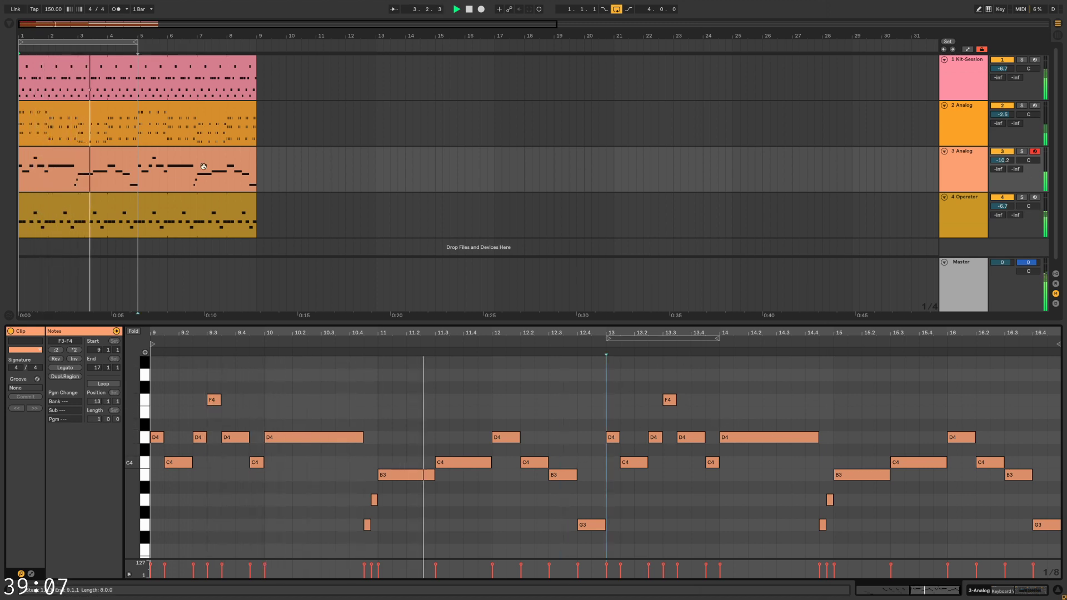
drag(119, 42, 244, 37)
click(300, 441)
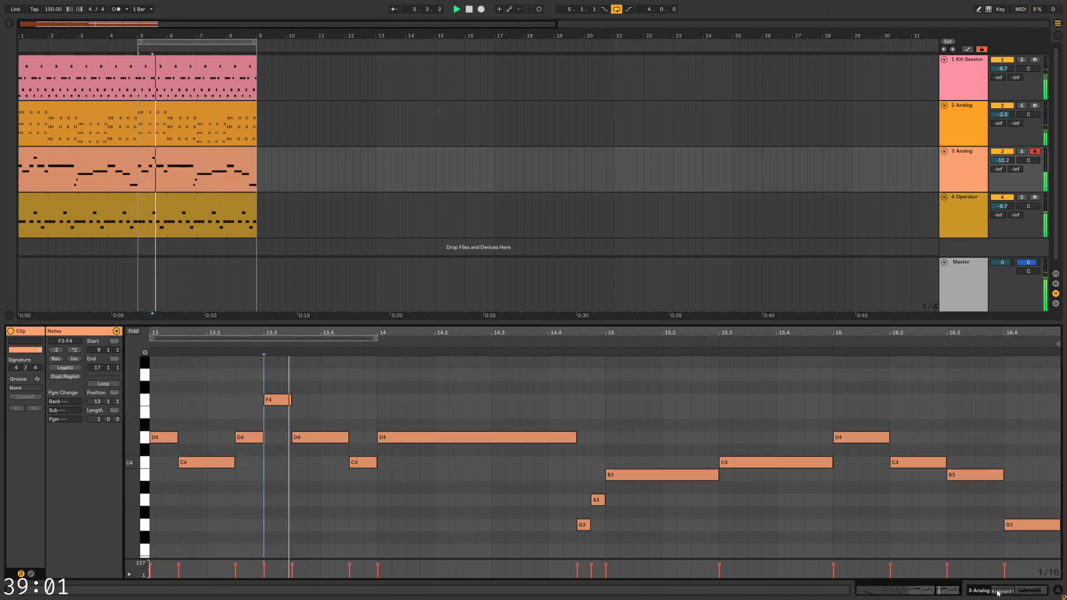
scroll(814, 414, down, 4)
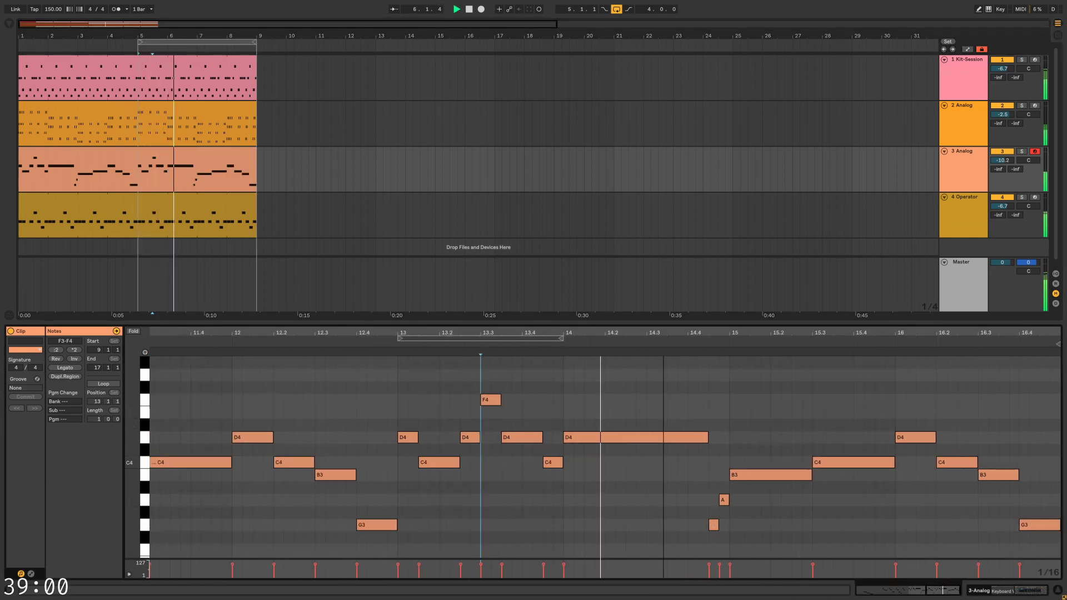
Crop the melody clip to its eight-bar region and play the loop again
right_click(812, 412)
click(846, 443)
right_click(841, 427)
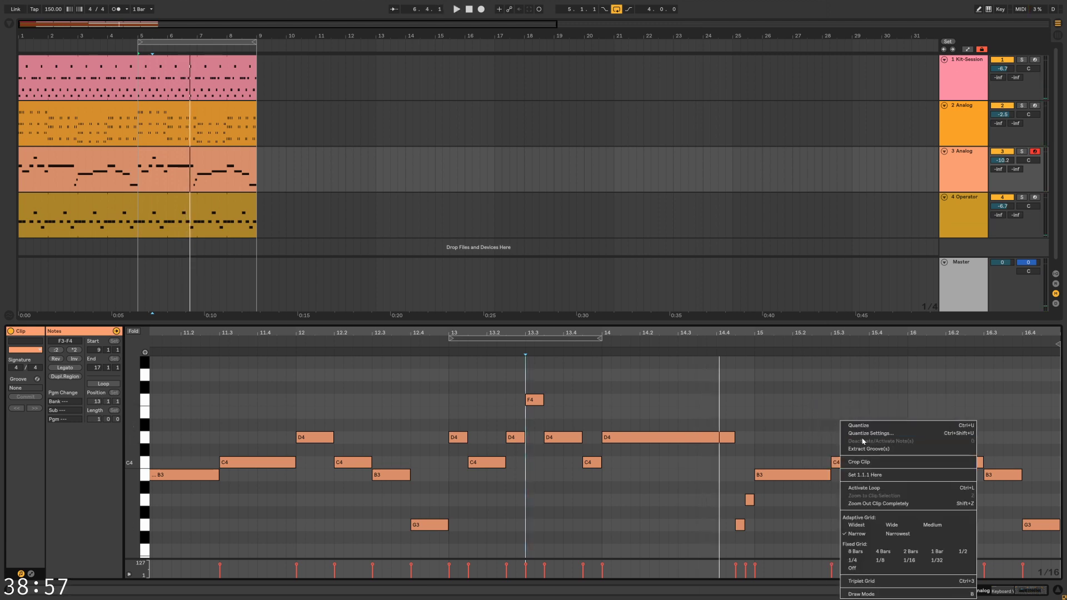
click(862, 462)
click(807, 406)
key(space)
click(563, 414)
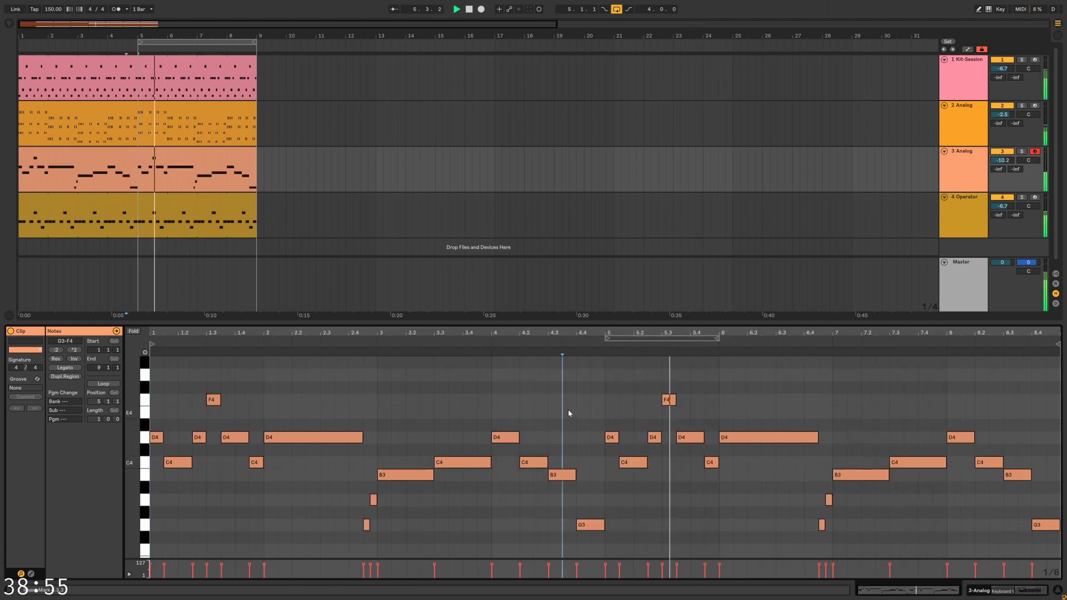
Repitch the melody notes in bar 5 so the run reads B3, C4, B3, C4, B3, A3
click(67, 179)
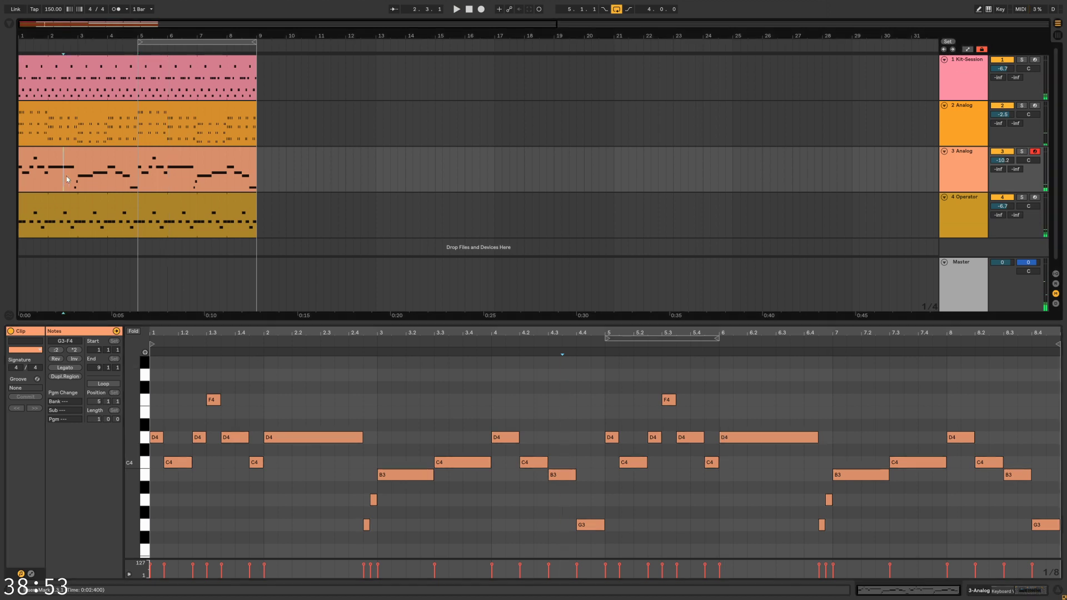
click(613, 438)
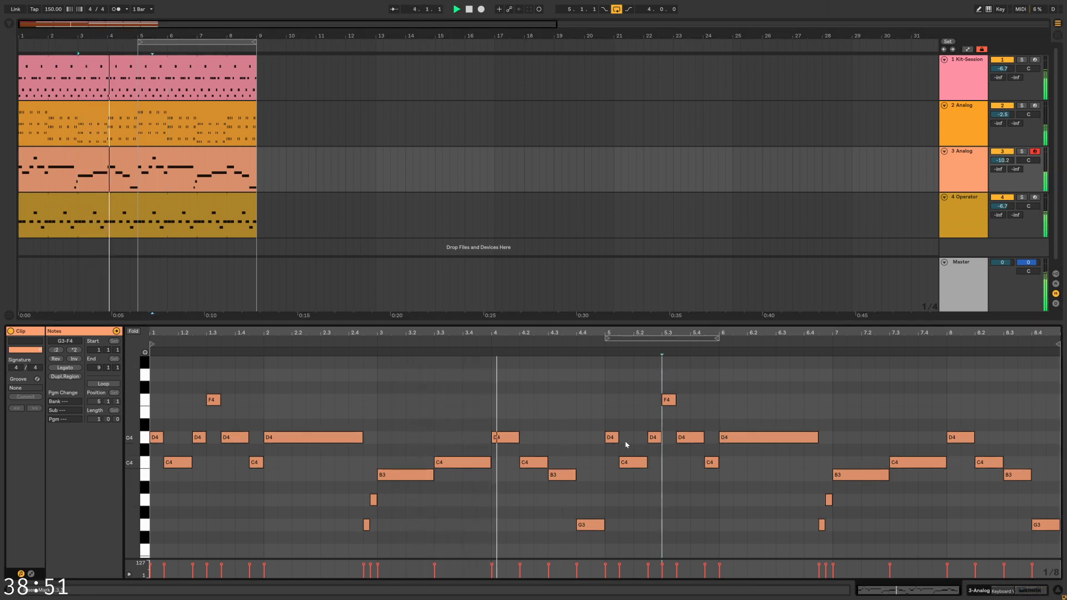
key(Down)
key(Down)
key(Down)
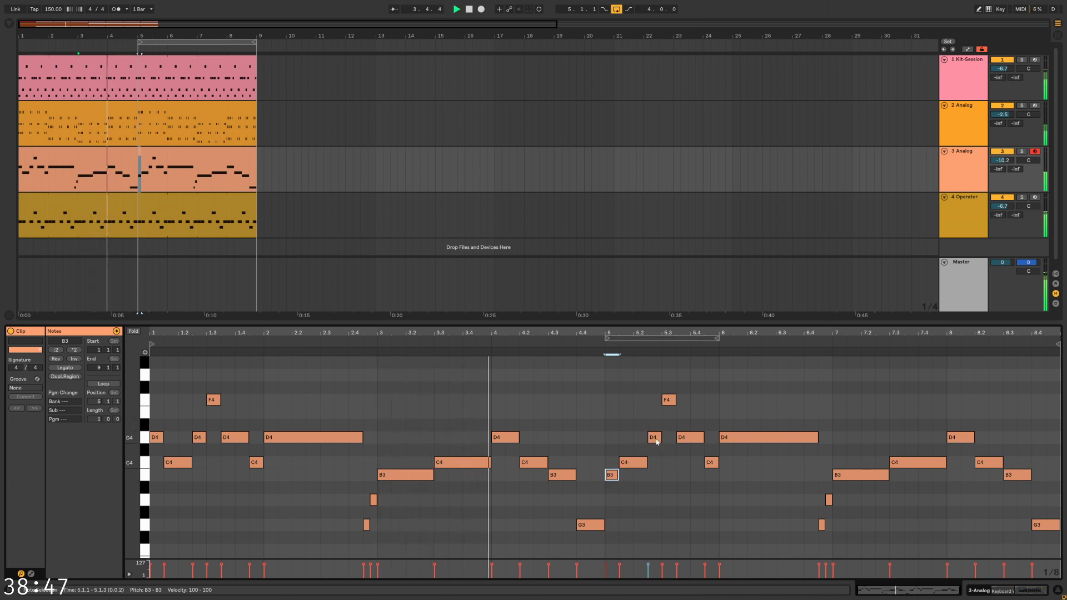
drag(659, 442, 663, 481)
drag(670, 402, 695, 476)
drag(711, 464, 713, 501)
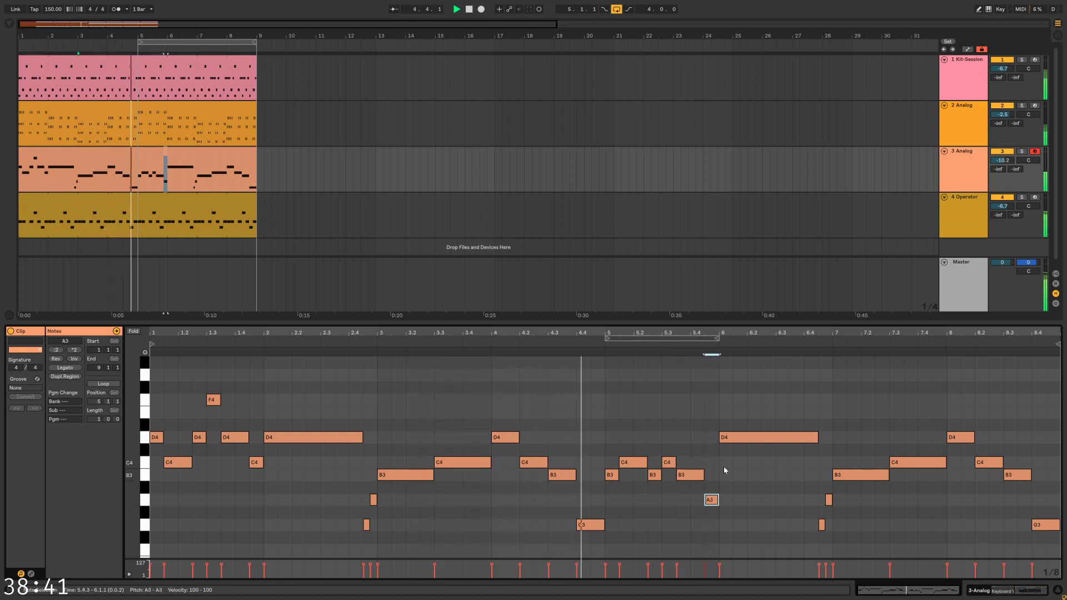
Lower the long melody note in bar 6 to G3 and set the two short pickup notes after it to A3 and B3
drag(729, 437, 734, 527)
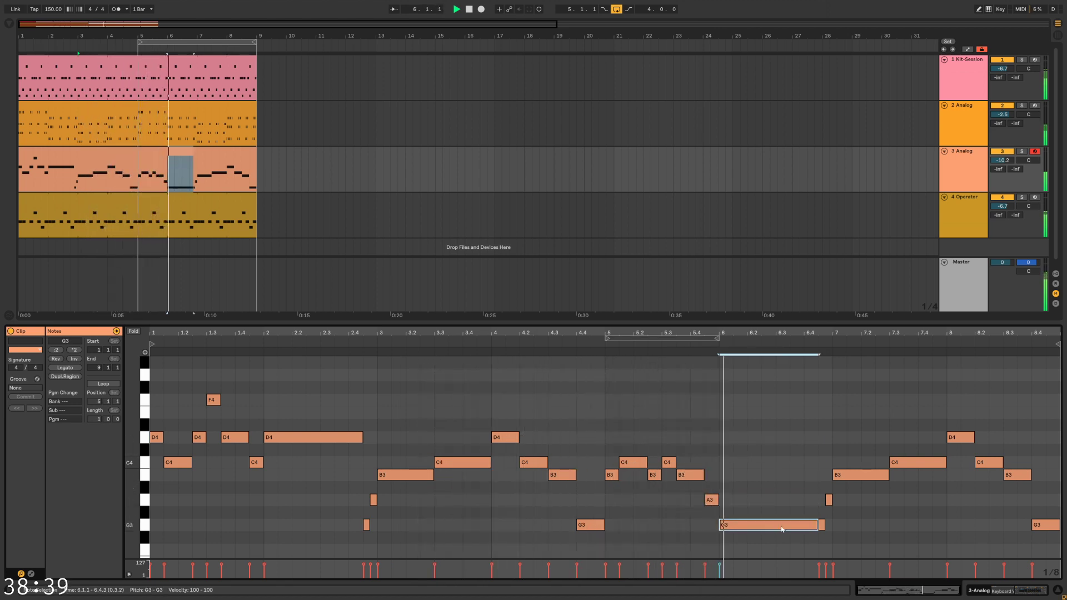
drag(822, 525, 823, 500)
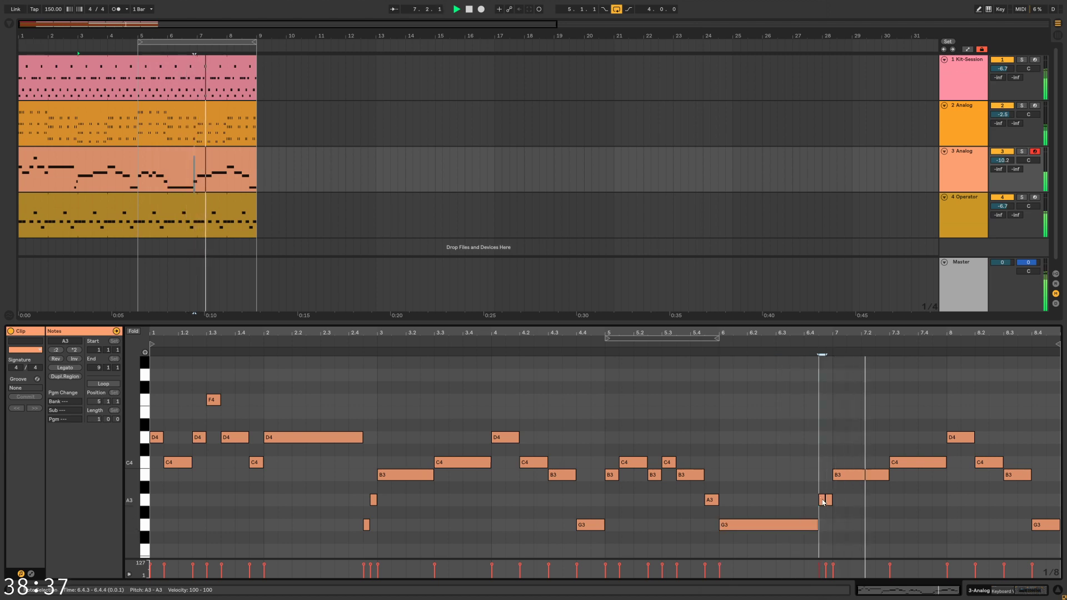
click(829, 500)
key(space)
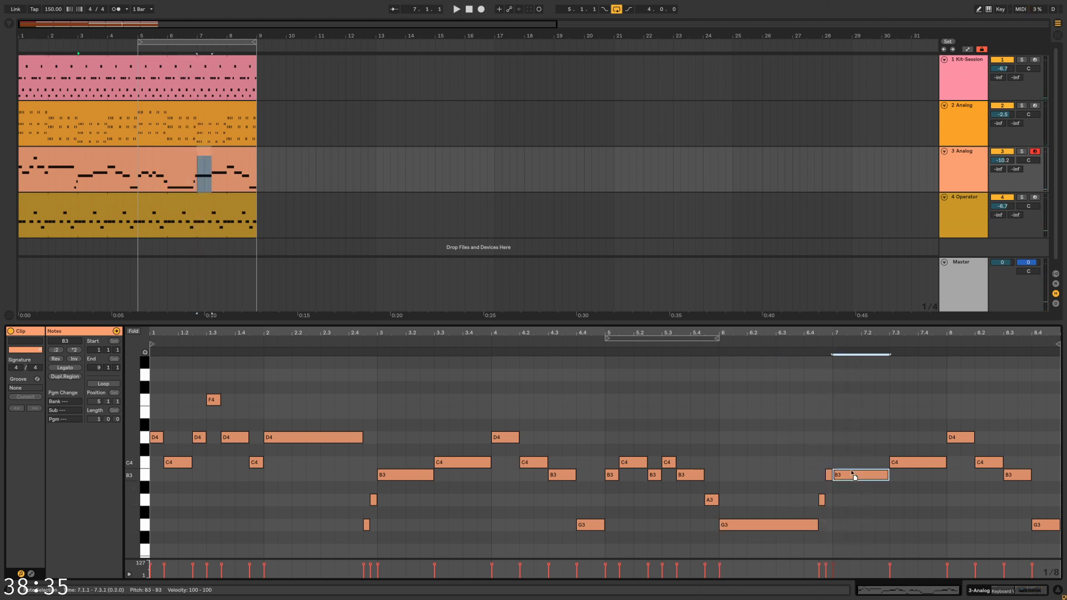
Raise the melody notes in bars 7 and 8 to D4, E4, F4 and D4, and audition the phrase
drag(854, 476, 853, 443)
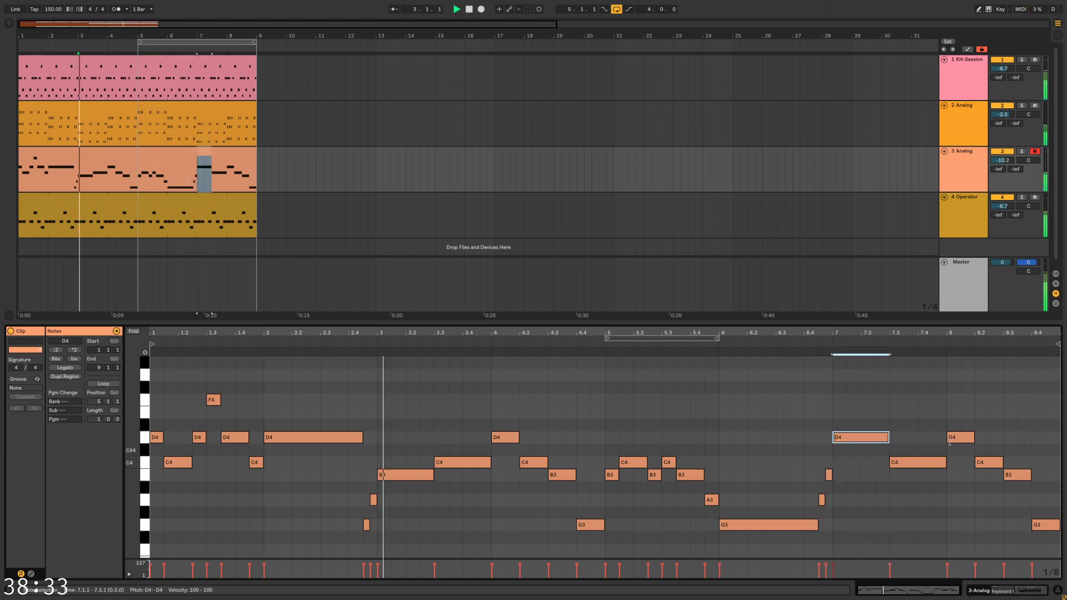
drag(939, 462, 960, 401)
drag(991, 463, 994, 438)
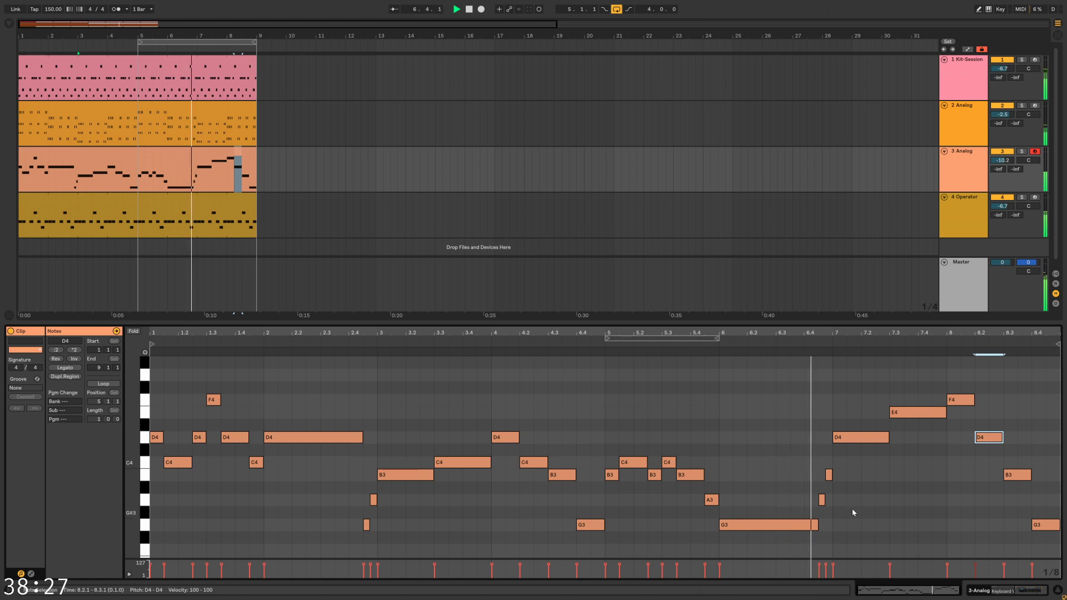
key(space)
key(space)
key(space)
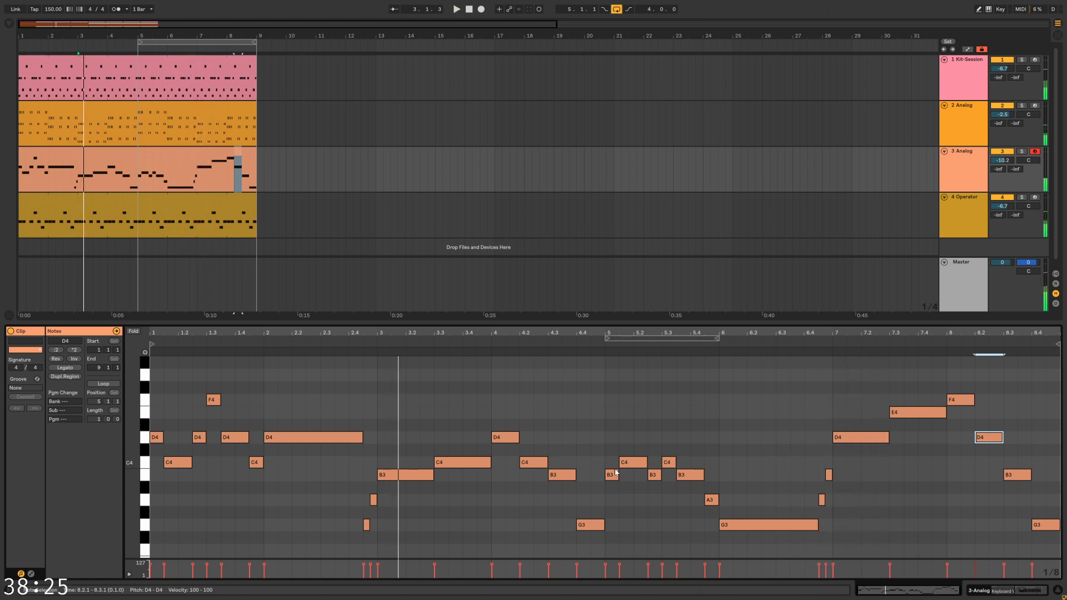
Rework the melody ending: set bar 7's long notes to C4 and A3, and make bar 8 run C4, D4, C4, D4
click(854, 464)
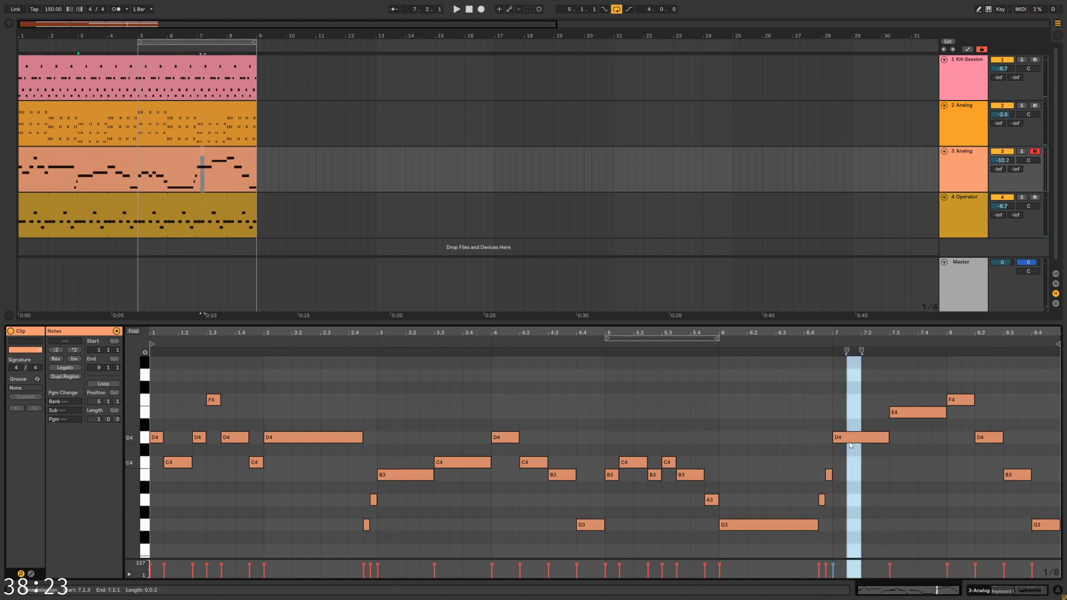
drag(850, 438, 850, 471)
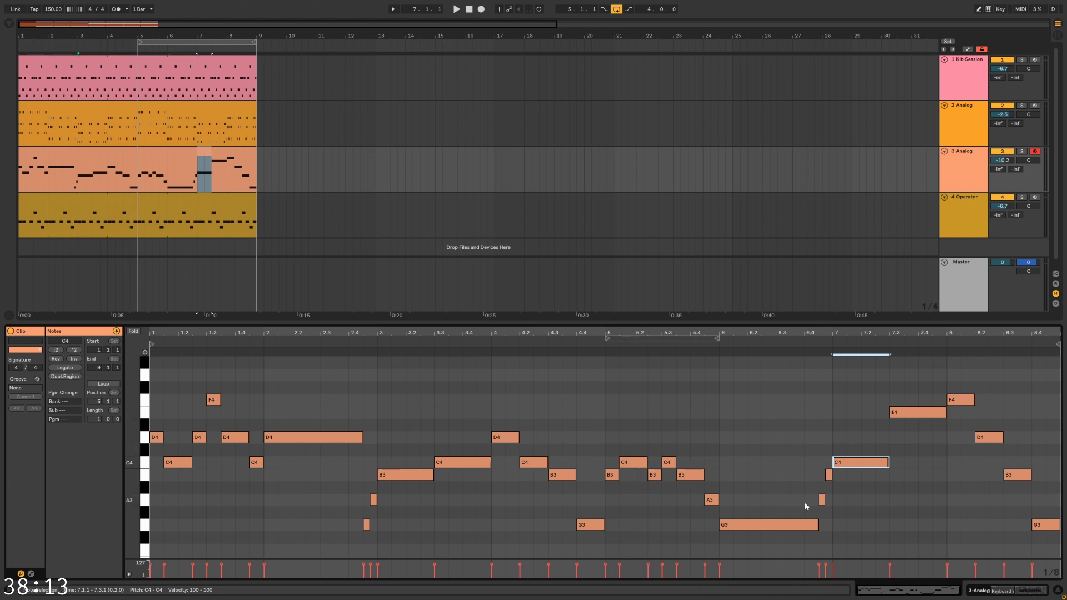
key(space)
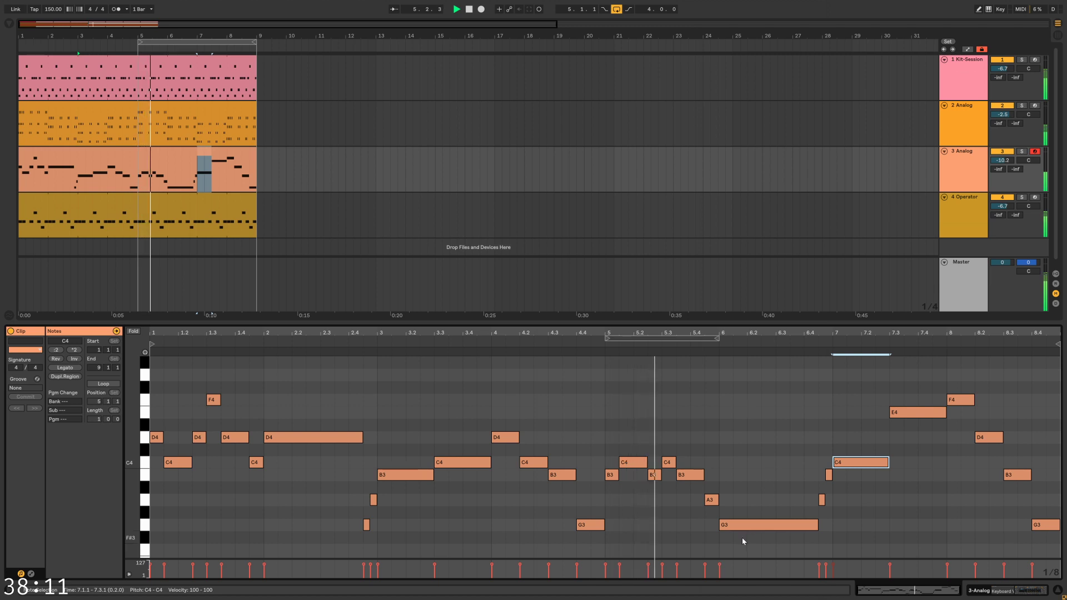
drag(912, 414, 917, 510)
click(802, 348)
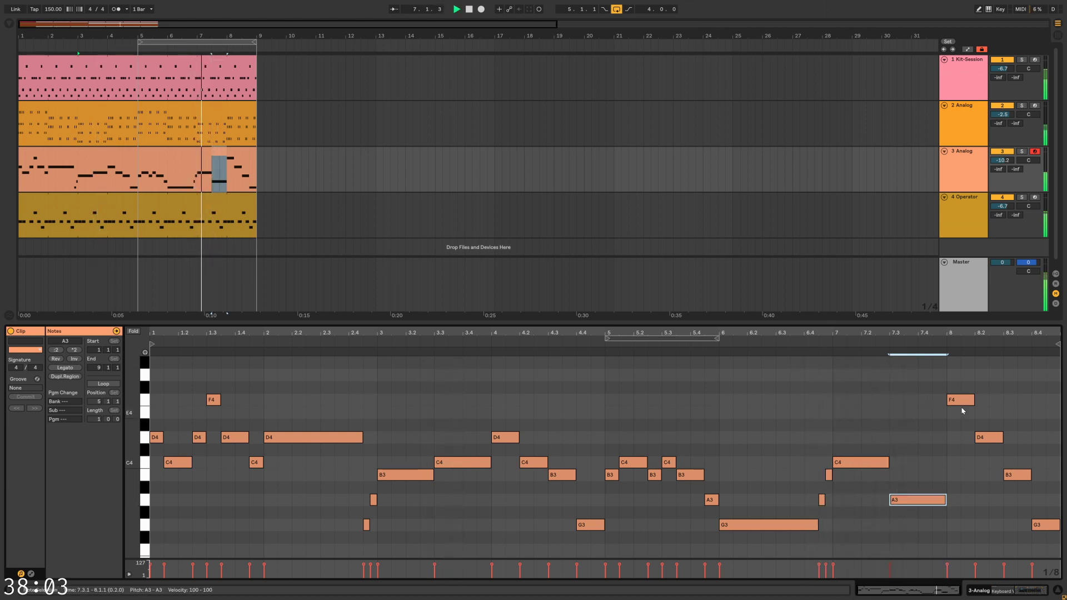
drag(963, 401, 1017, 464)
drag(1045, 525, 1044, 437)
click(1042, 476)
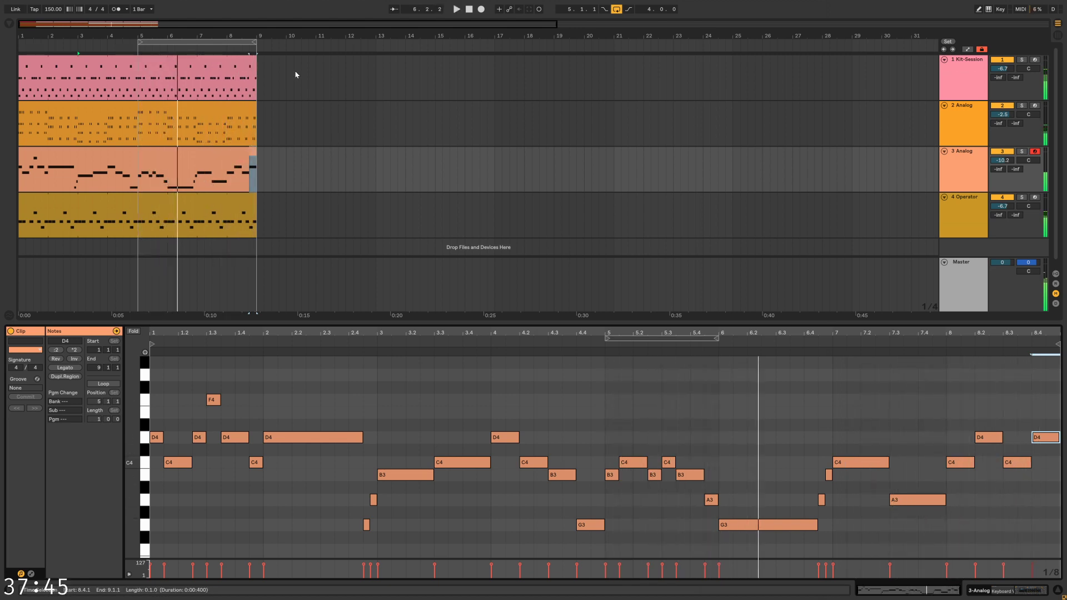
Extend the arrangement loop to cover bars 1 to 9 and play back the full eight-bar melody
drag(139, 41, 20, 42)
key(space)
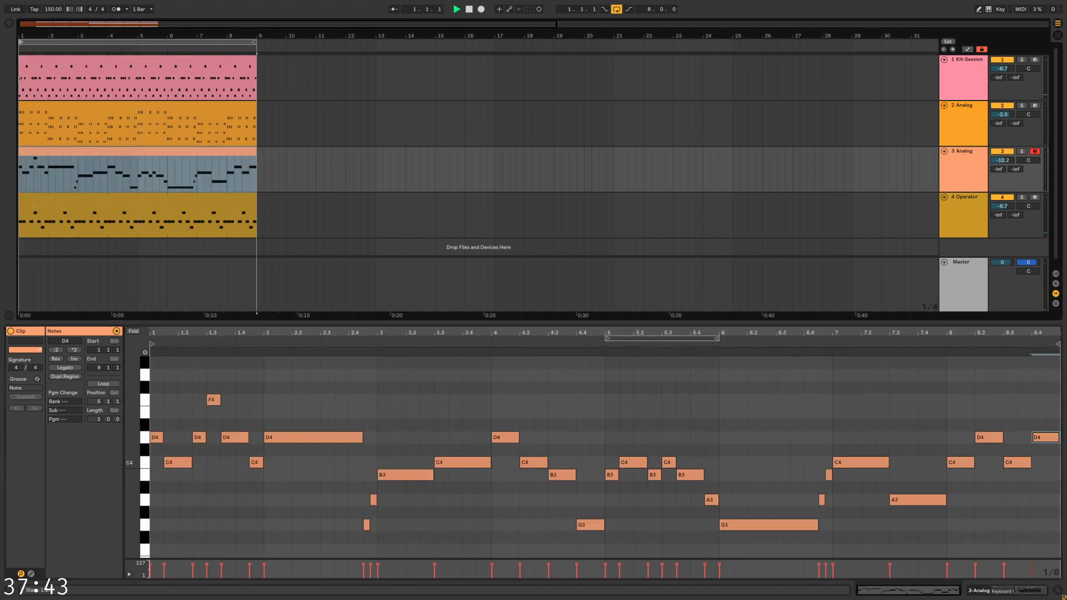
click(116, 161)
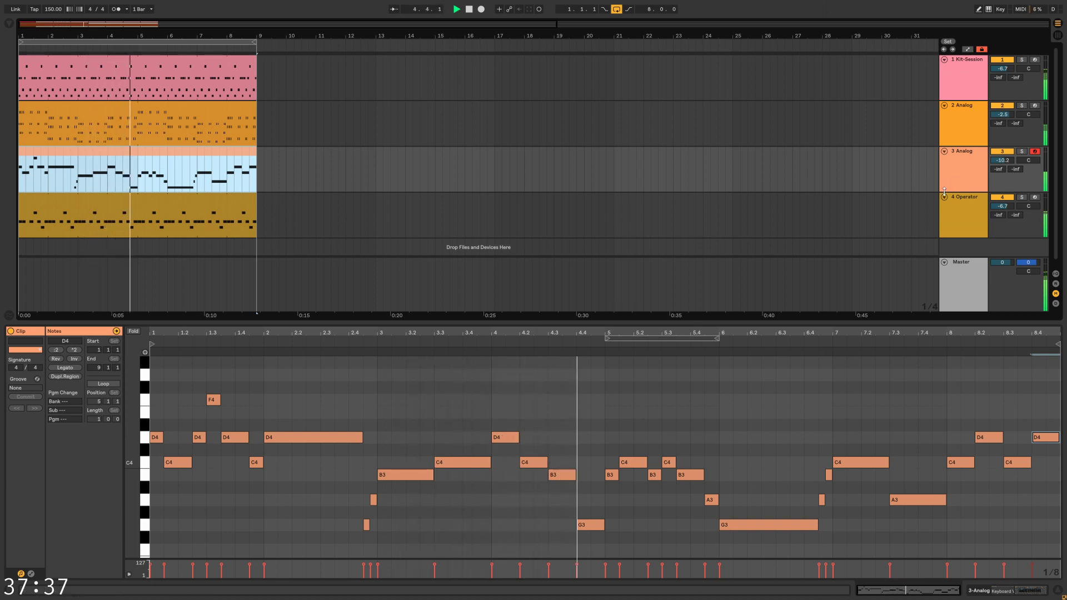
click(329, 192)
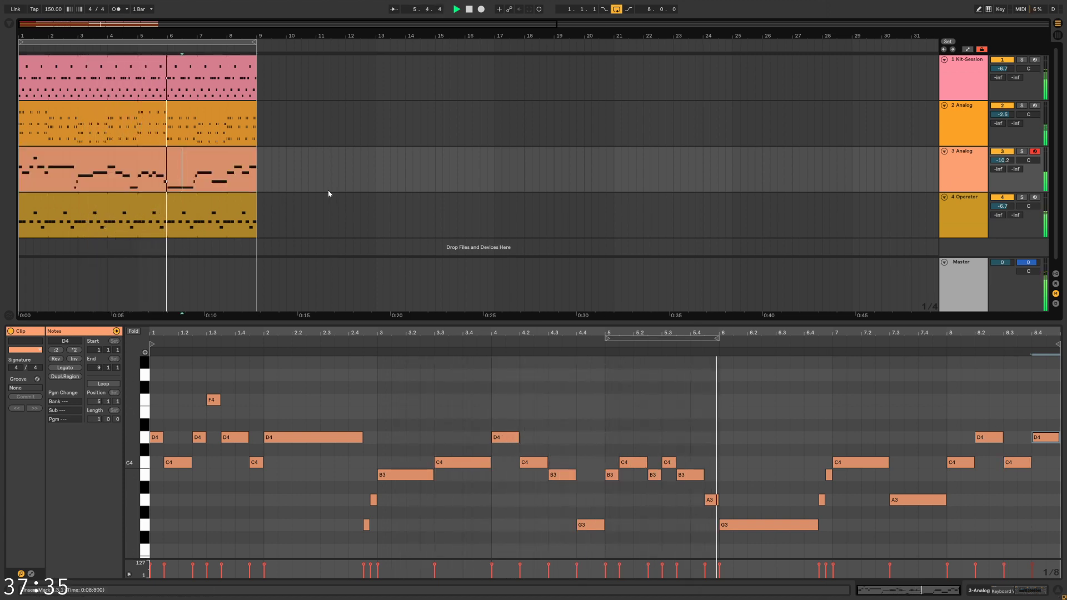
click(211, 159)
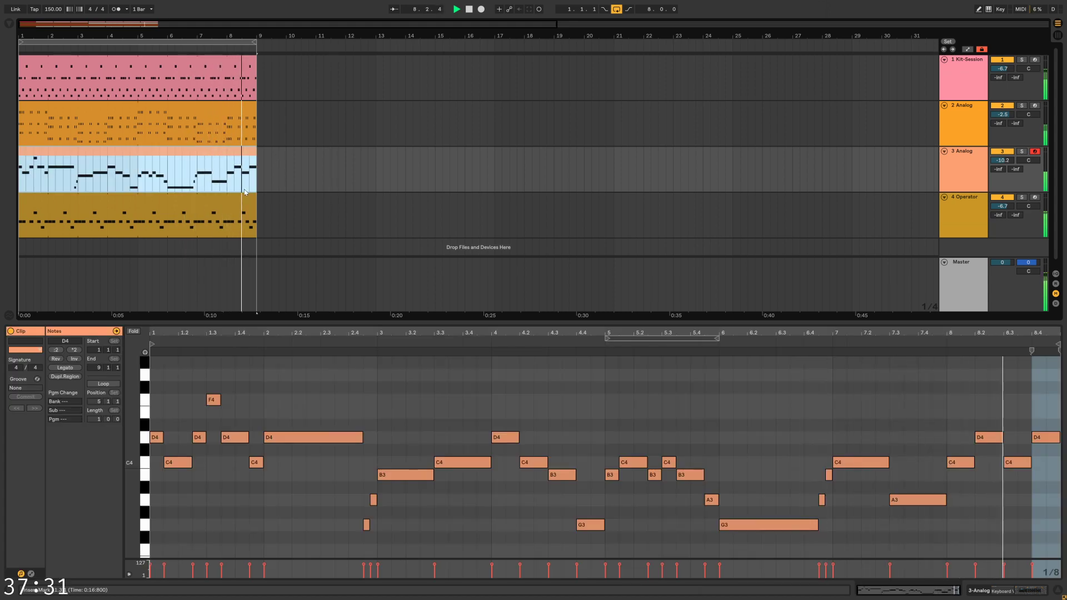
Extend the drum, arpeggio and Operator bass clips to bar 17, leaving the melody clip at eight bars
click(127, 96)
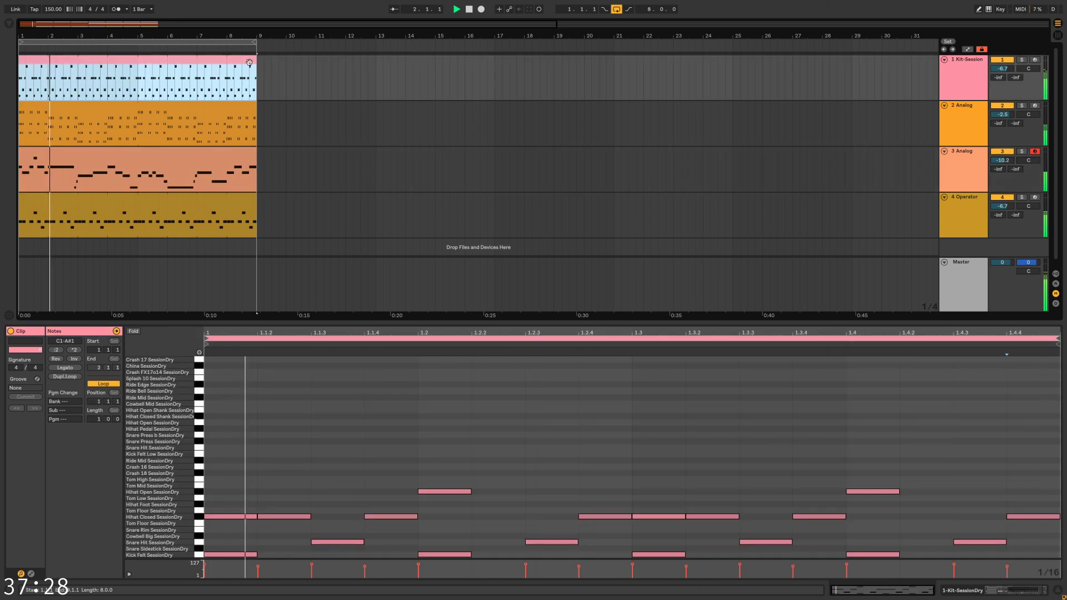
shift+click(163, 115)
key(ctrl+d)
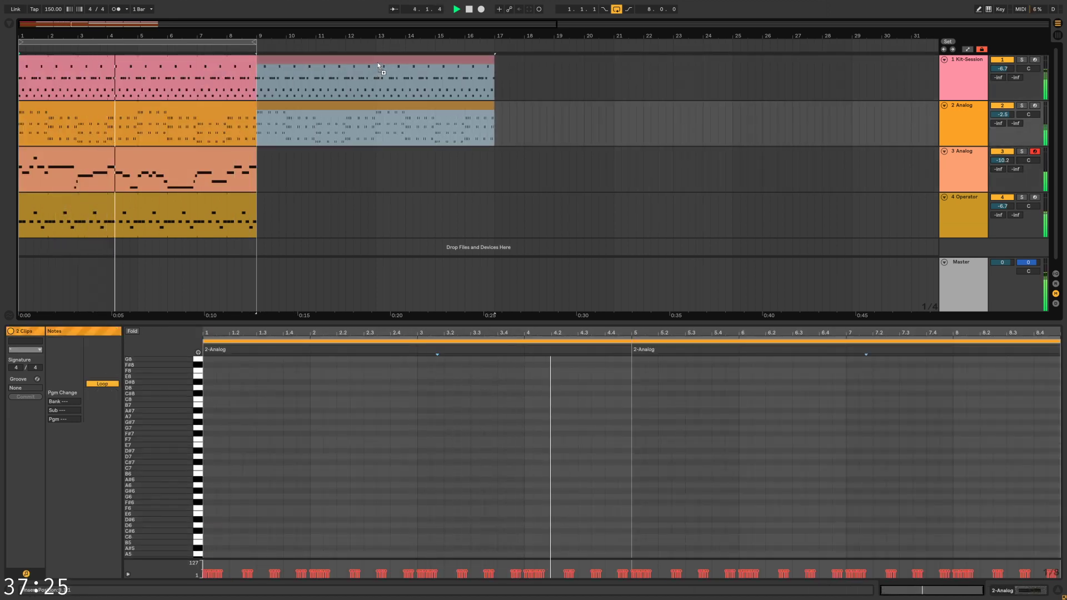
key(ctrl+z)
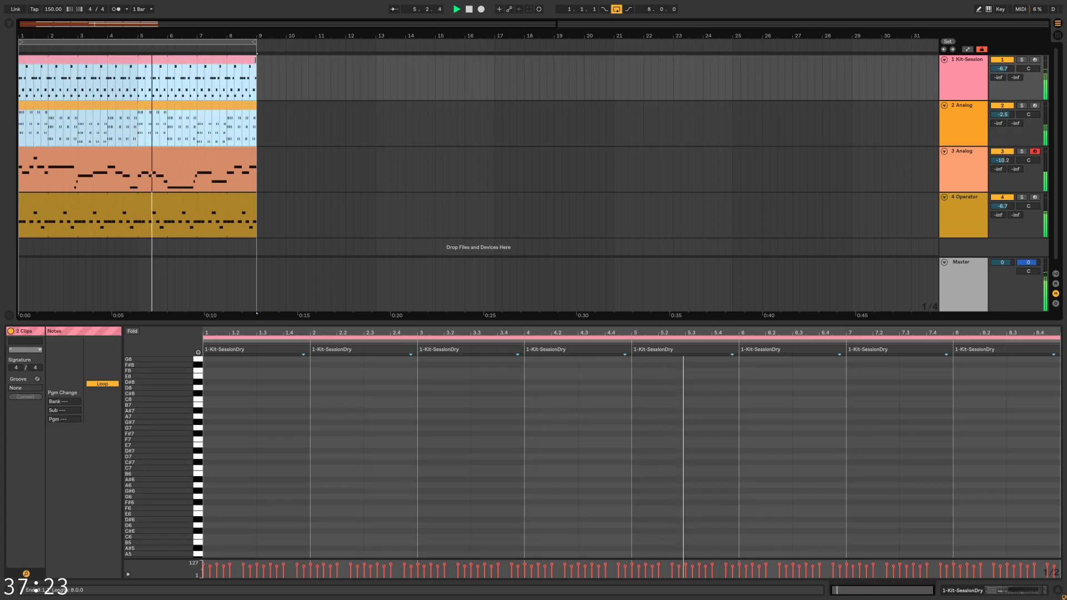
drag(256, 59, 495, 72)
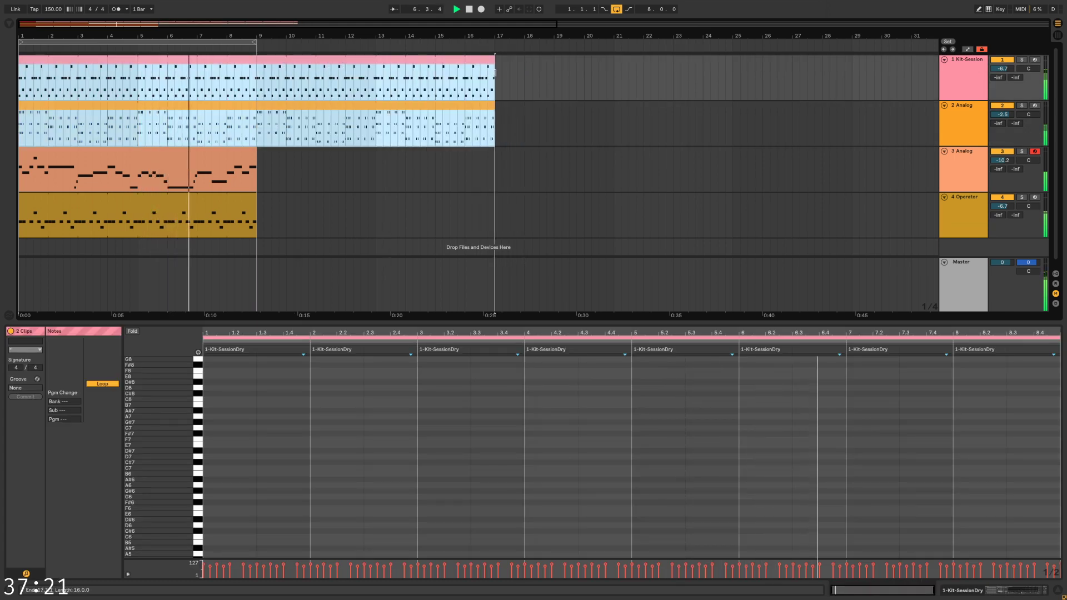
click(279, 242)
drag(256, 206, 494, 201)
click(419, 169)
Split bar 8 of the drum track into its own clip and open it for note editing
click(242, 83)
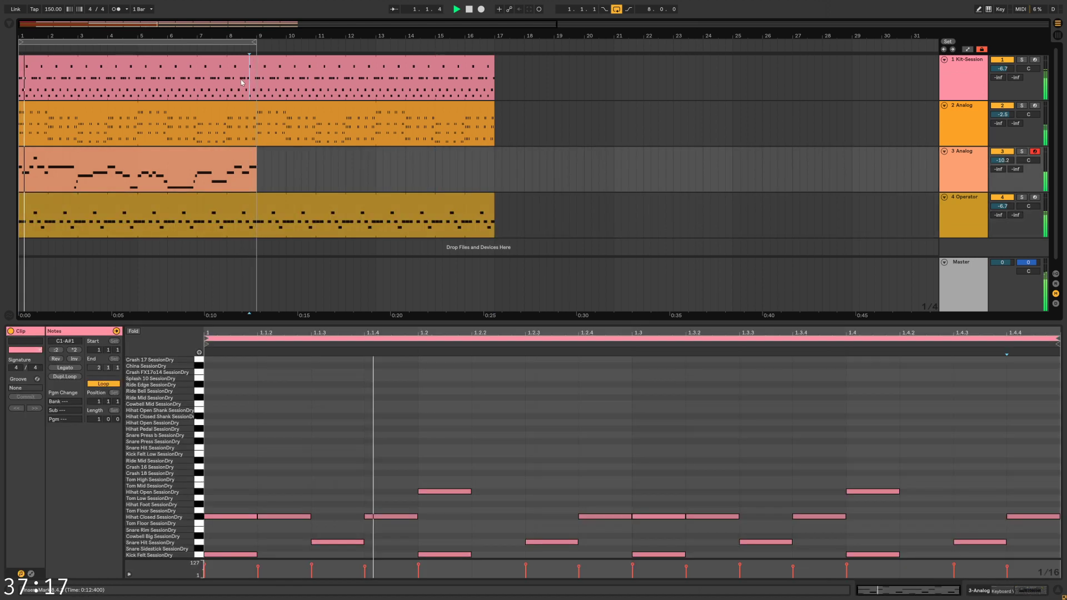
drag(220, 83, 257, 82)
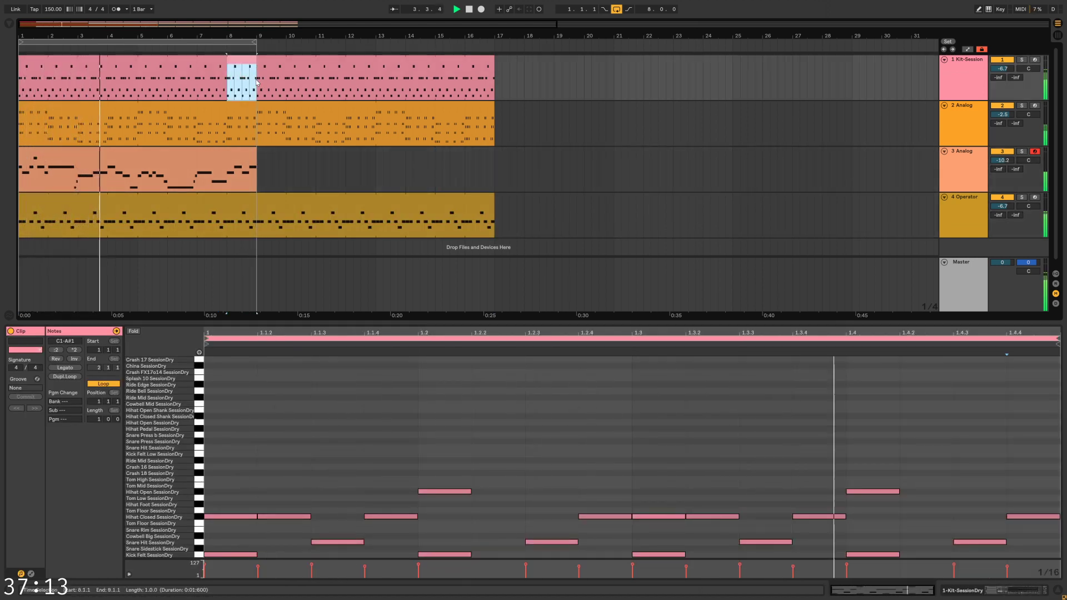
key(ctrl+e)
double_click(249, 81)
Move the closed hi-hat note at beat 1.3 of the bar 8 drum clip to the China cymbal
click(851, 484)
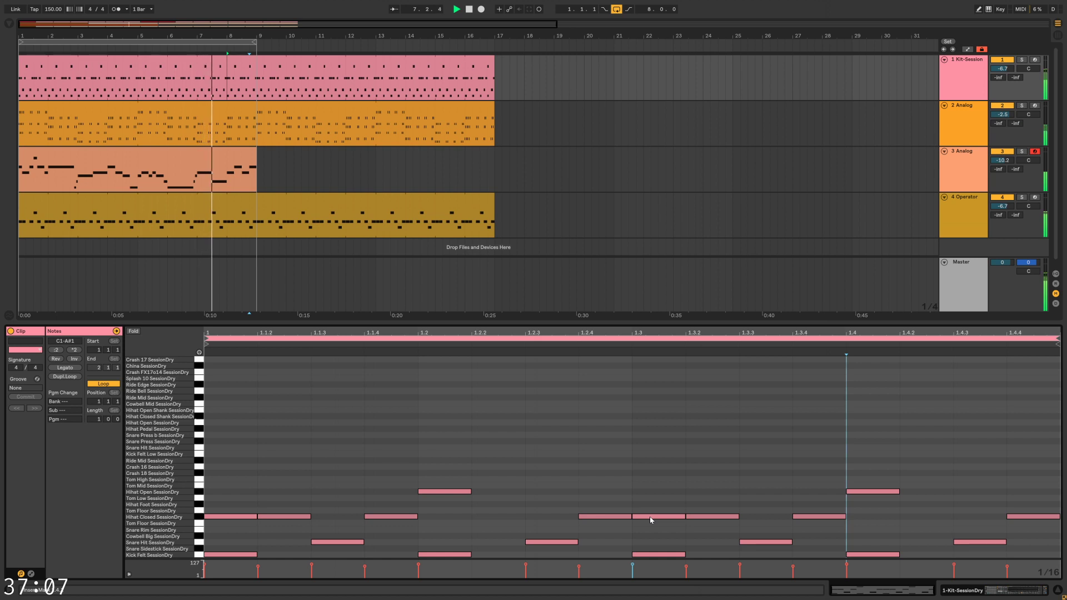
drag(650, 518, 660, 371)
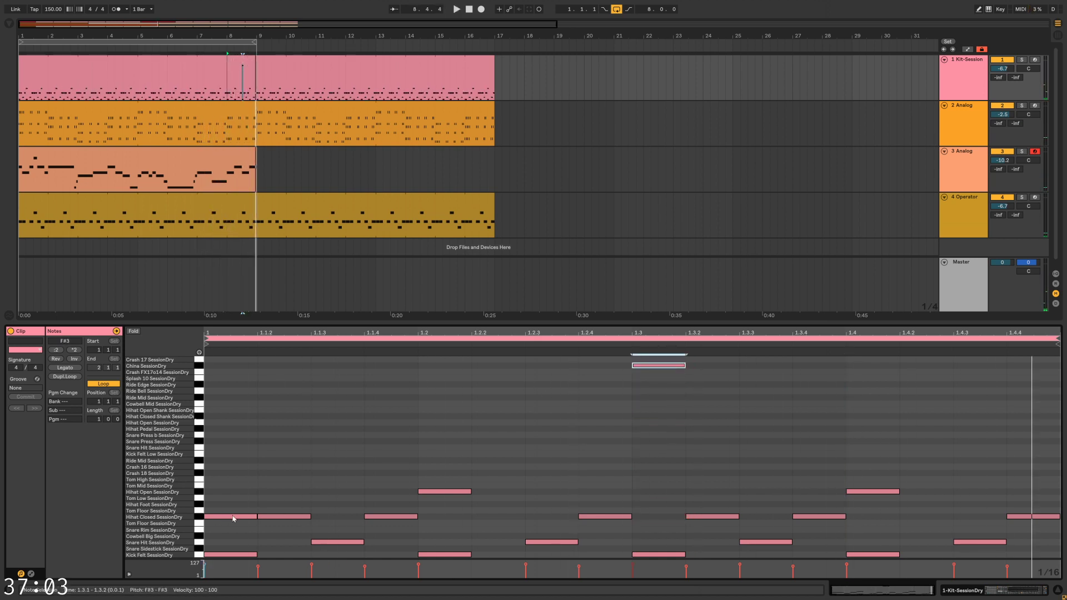
Move the closed hi-hat at beat 1 and the China note at 1.3 to Crash 18, and play the bar
drag(233, 519, 239, 421)
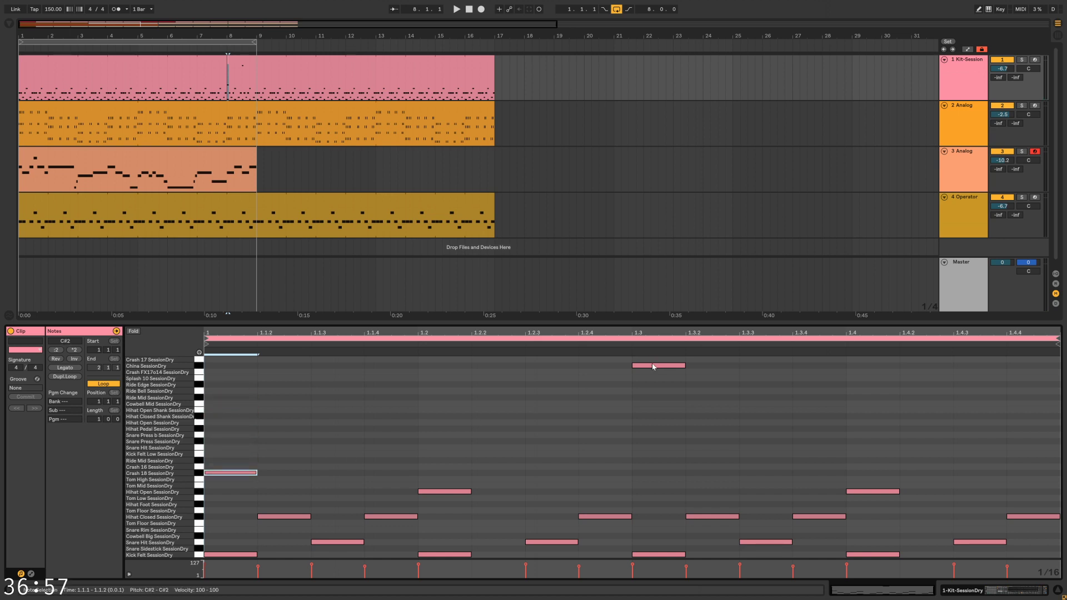
drag(654, 367, 665, 478)
key(space)
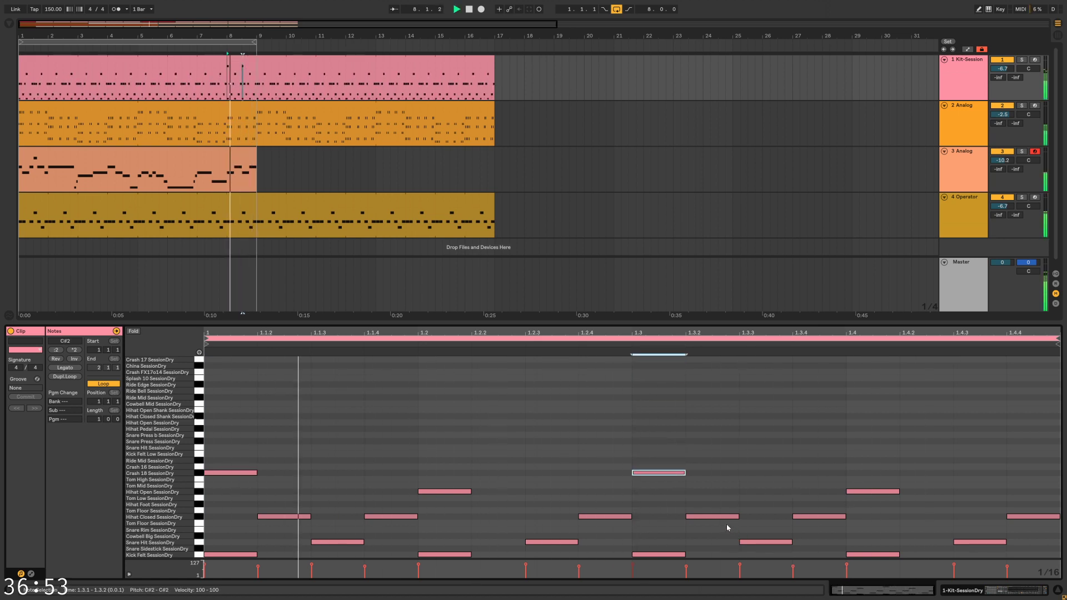
Move the closed hi-hat notes at 1.3.2 and 1.3.4 down to Snare Hit
drag(722, 517, 727, 543)
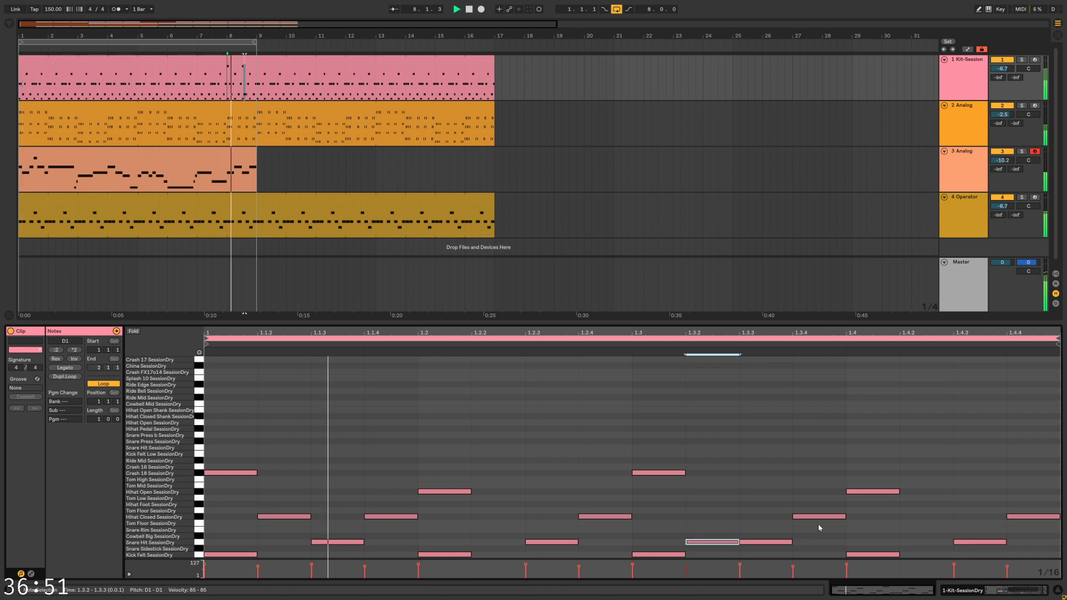
click(820, 542)
key(space)
drag(819, 517, 819, 548)
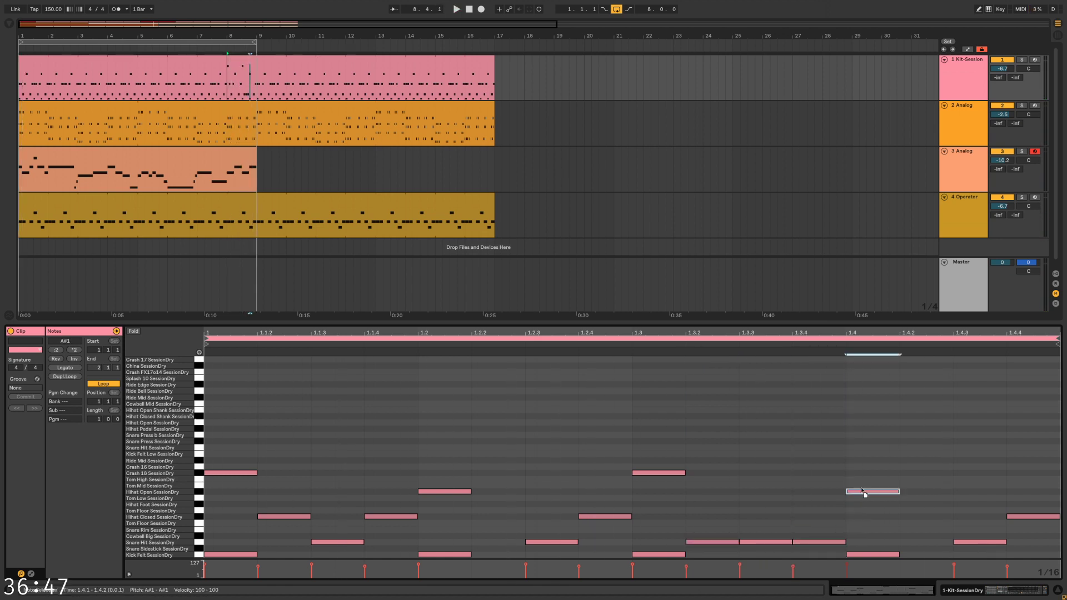
Move the open hi-hat at 1.4 to Crash 18, place the last two notes as snare hits at 1.4.2 and 1.4.3, and play the fill
drag(974, 543, 927, 549)
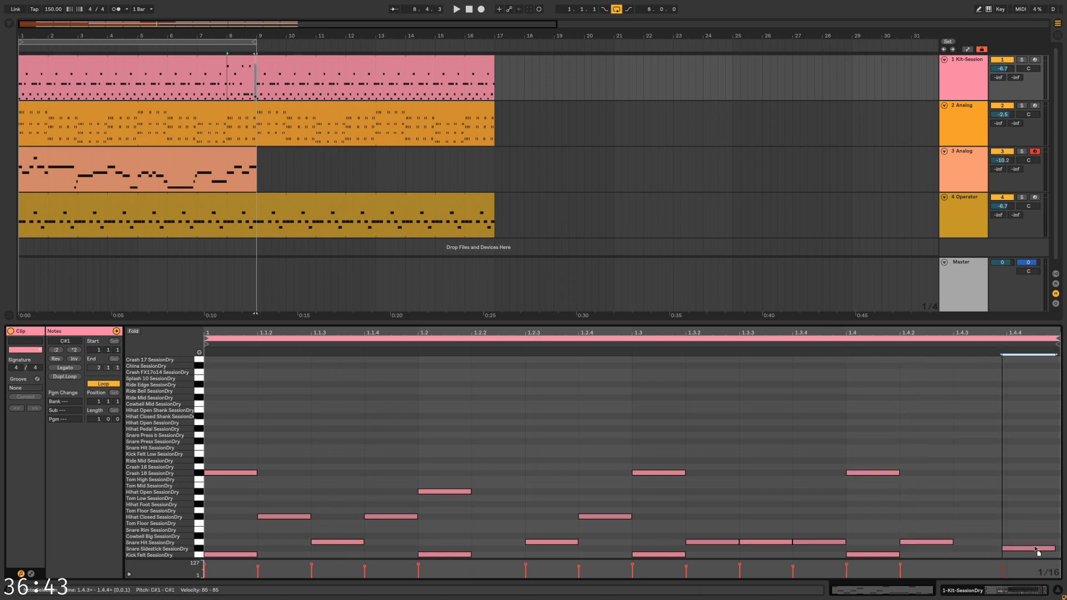
drag(1030, 499, 986, 550)
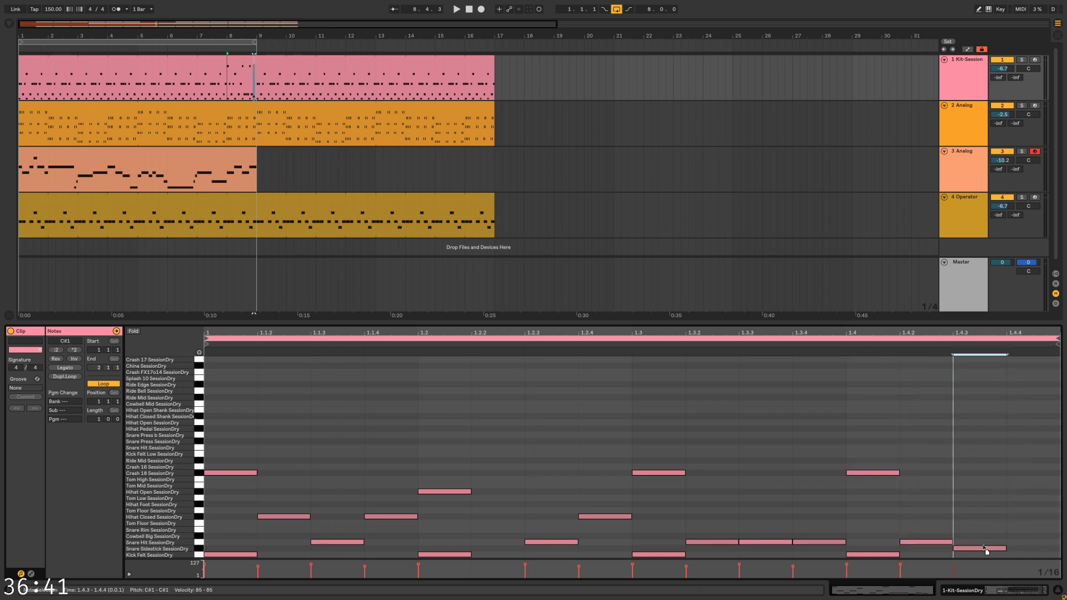
key(space)
click(954, 512)
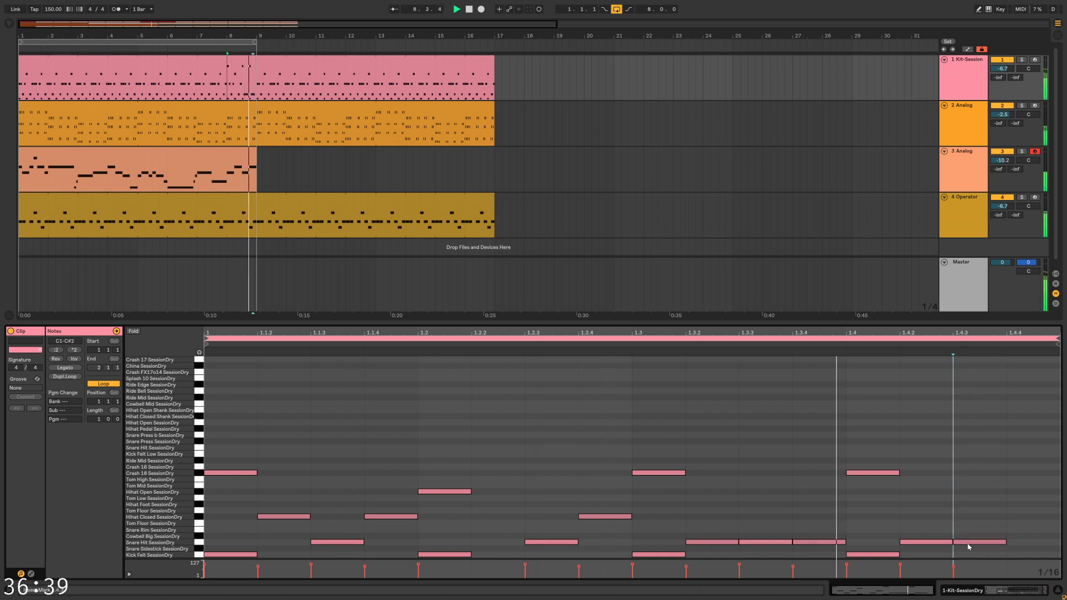
Delete the snare hit at 1.4.3 and move the snare hit at 1.4.2 to beat 1.4
click(942, 543)
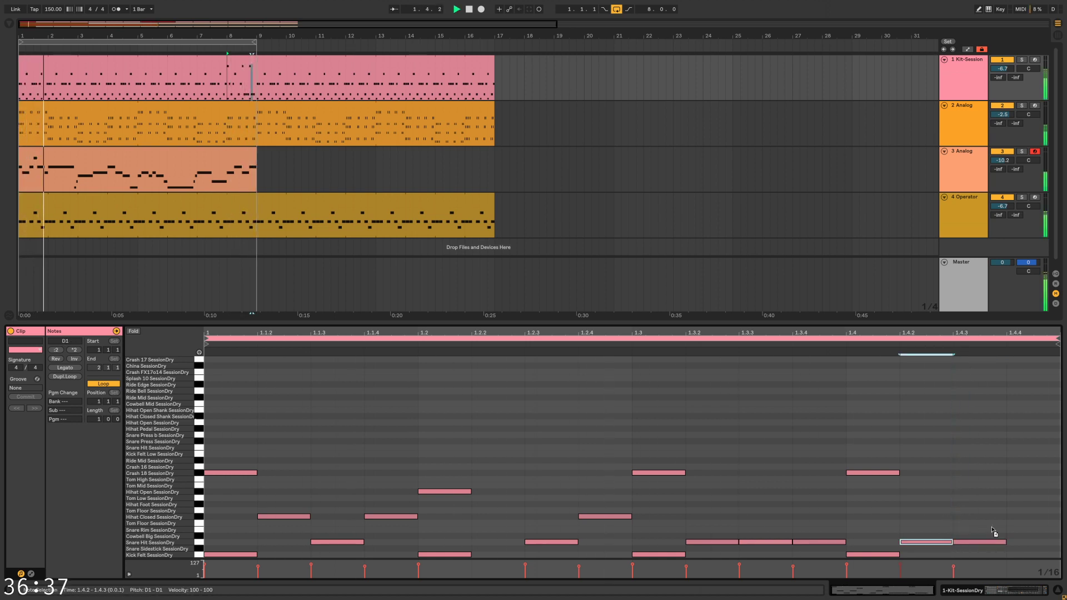
click(990, 543)
mouse_move(989, 545)
mouse_down()
mouse_move(989, 526)
mouse_move(989, 549)
mouse_up()
key(Delete)
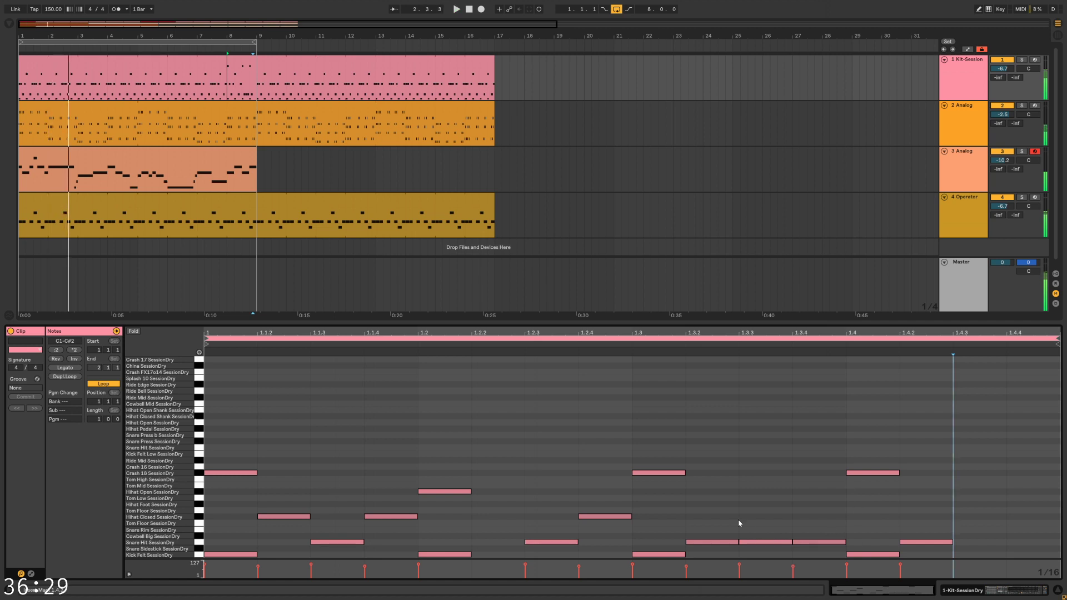
drag(915, 545, 873, 547)
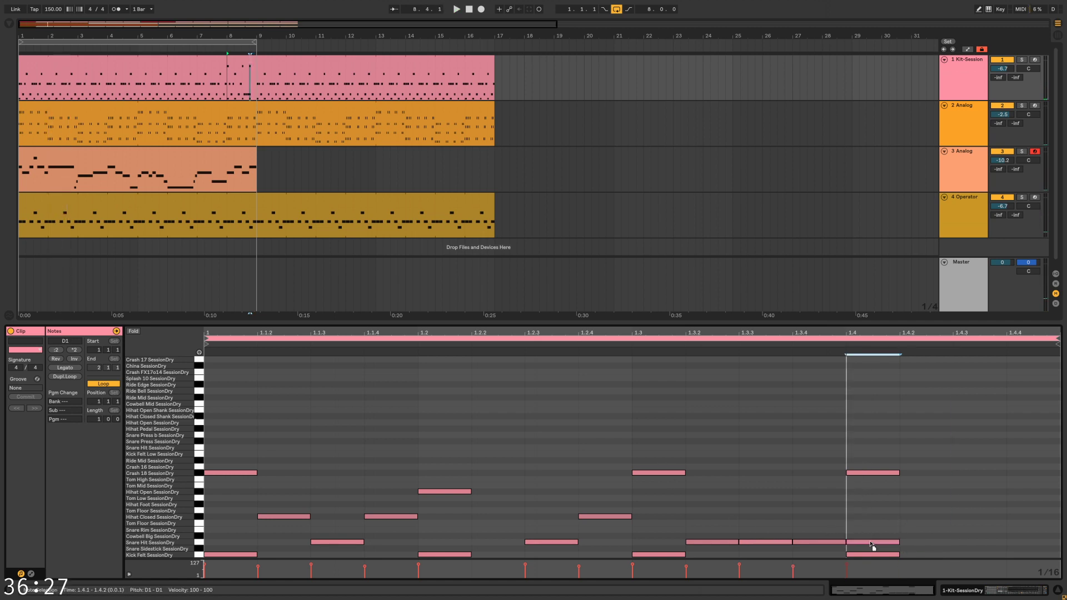
Copy the drum fill clip at bar 8 on the Kit-Session track to bar 16
key(space)
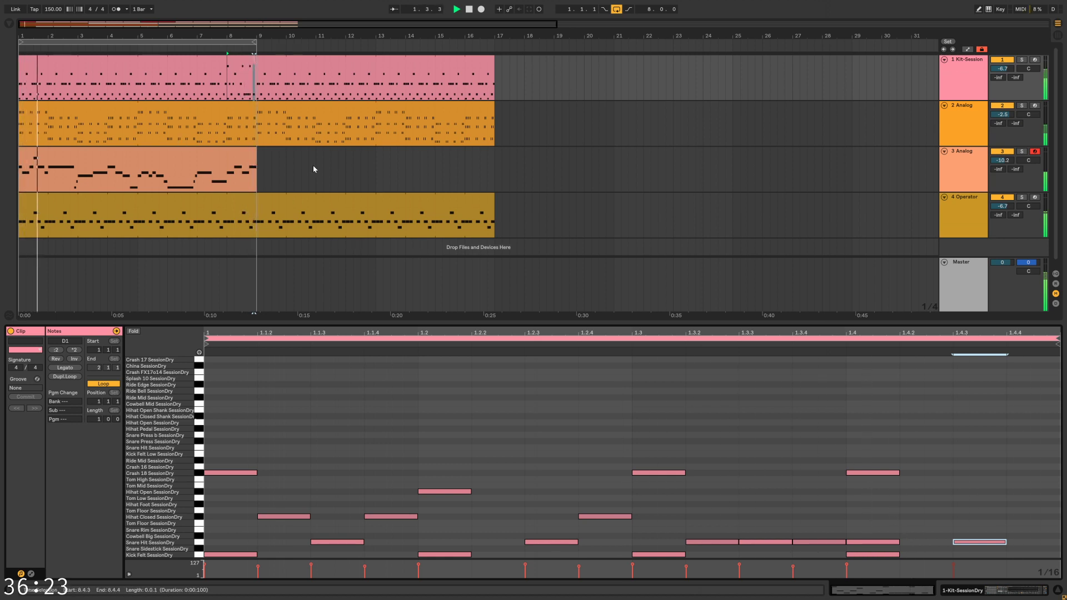
click(232, 58)
drag(238, 63, 476, 63)
click(361, 60)
click(245, 74)
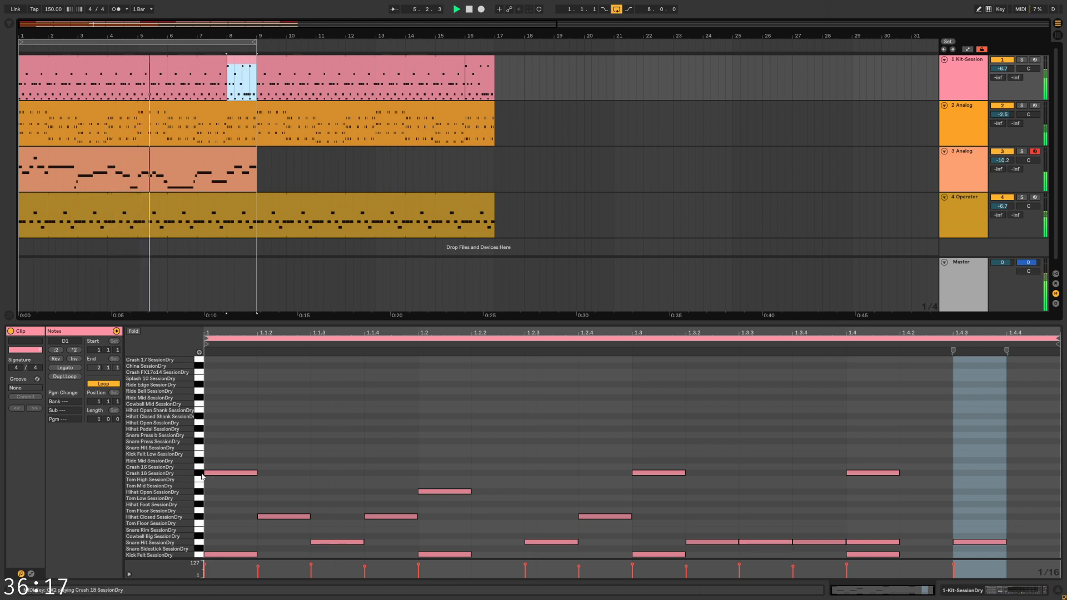
Move the bar 8 fill's Crash 18 notes to Crash 16 and delete its snare hit at 1.4
click(201, 474)
drag(223, 475, 223, 467)
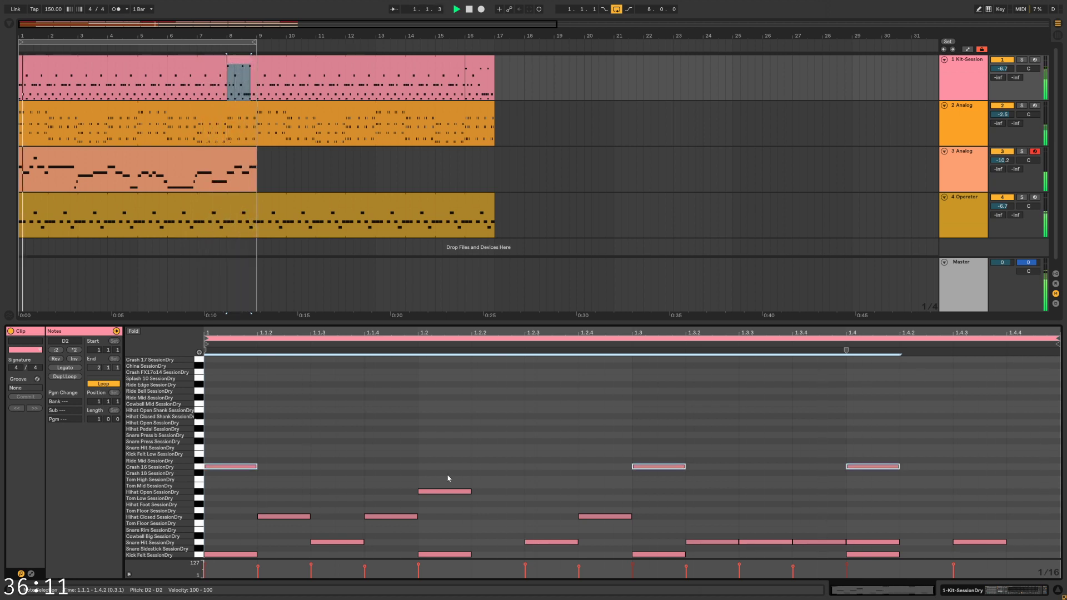
click(687, 507)
double_click(871, 542)
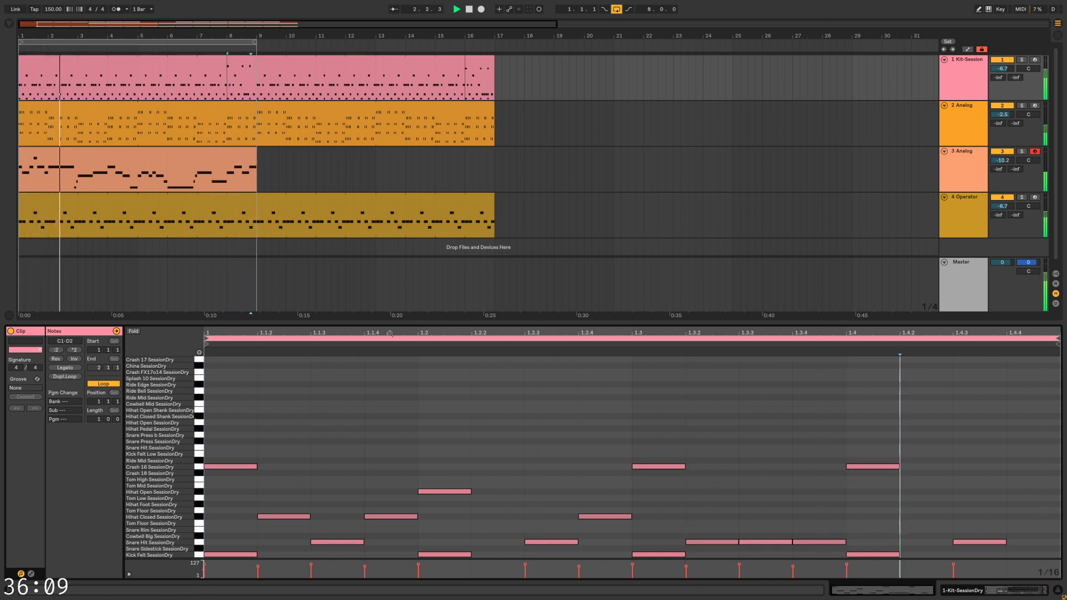
Select the drum fill at bar 8 and play the arrangement from bar 9
click(234, 72)
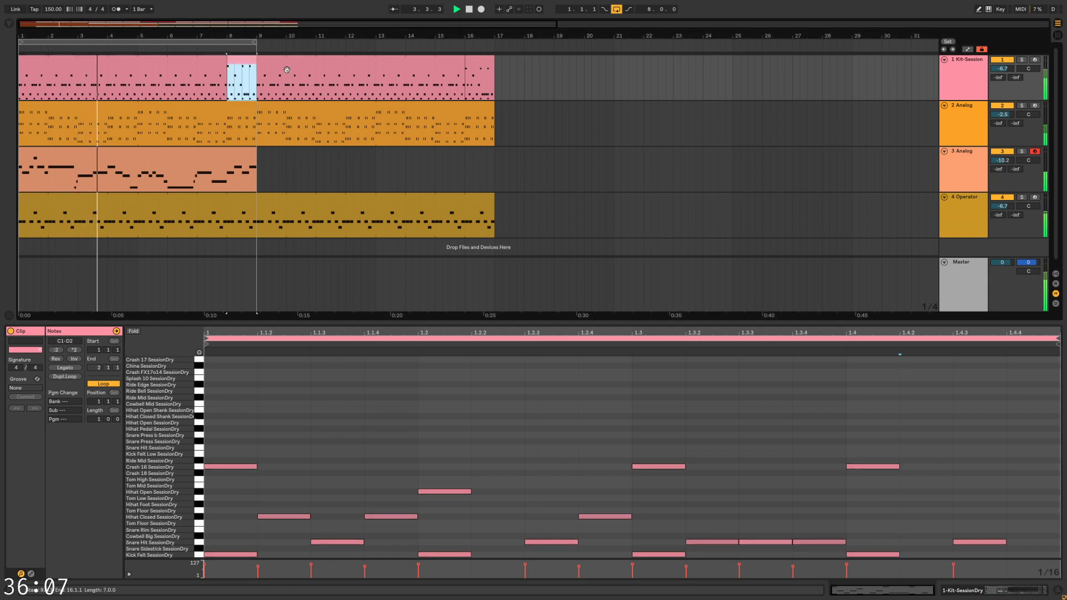
key(space)
click(257, 128)
key(space)
key(space)
Insert a new MIDI track directly below track 3 Analog
click(978, 181)
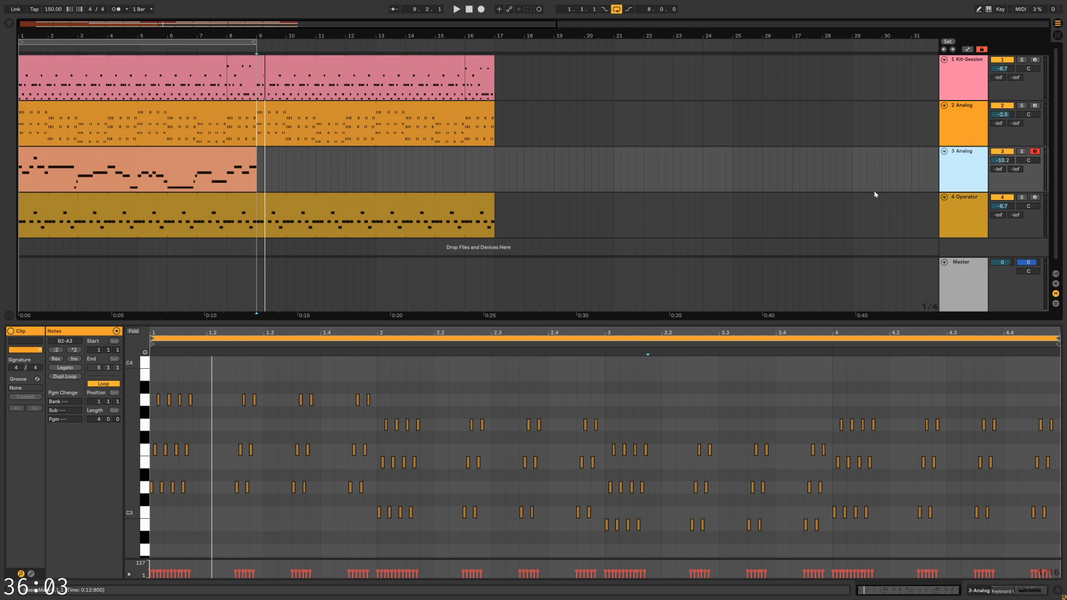
key(ctrl+shift+t)
scroll(967, 168, down, 1)
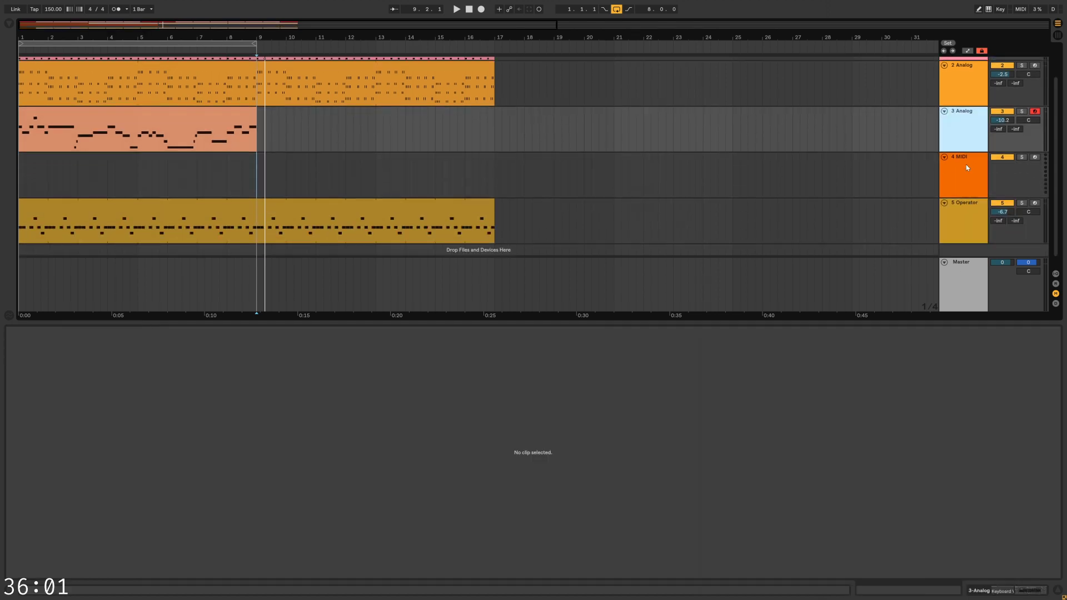
Copy the Keyboard Visualiser and Analog devices from track 3 to the new MIDI track
click(1041, 595)
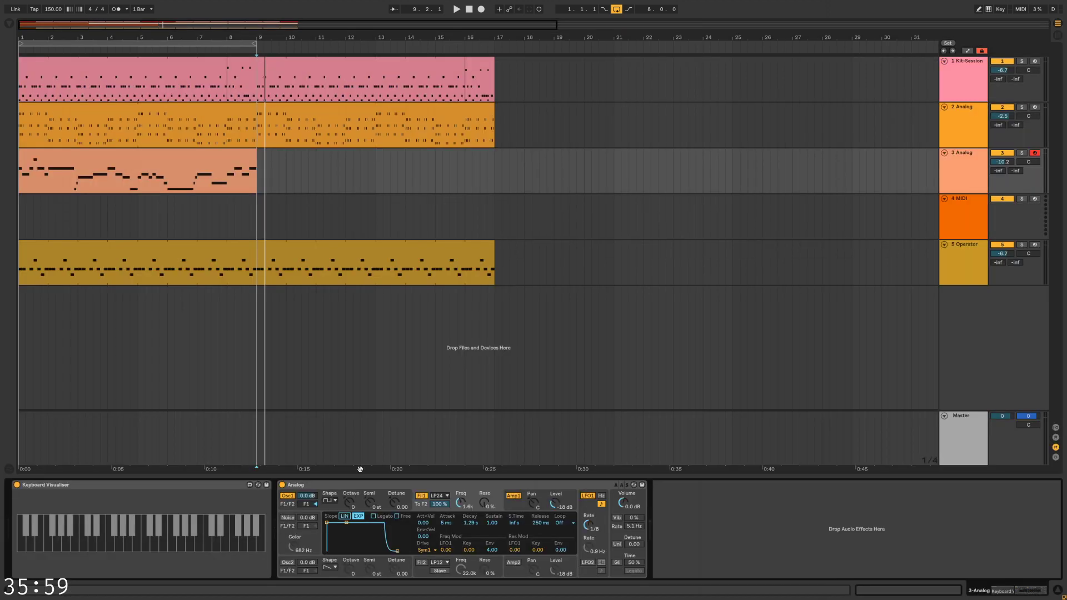
click(340, 486)
shift+click(217, 484)
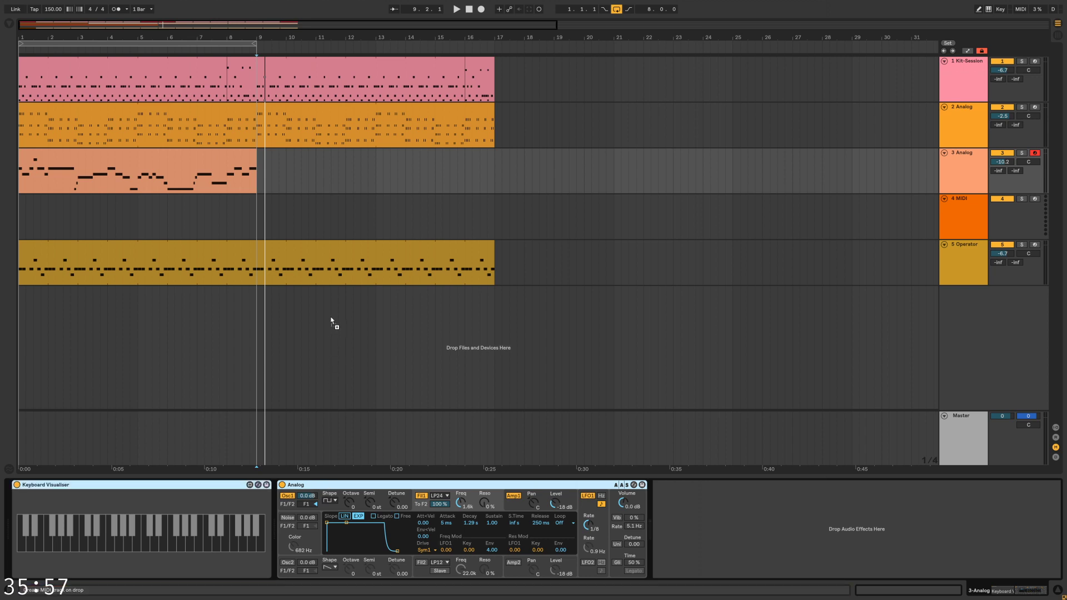
click(321, 212)
key(ctrl+v)
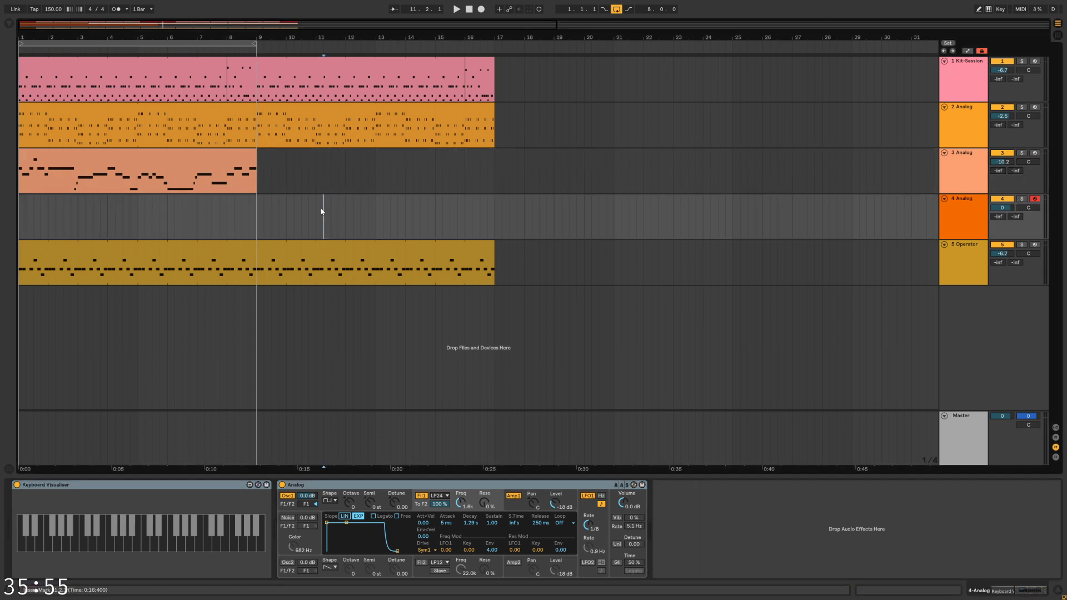
Delete the Keyboard Visualiser from track 3 Analog, and return to the new track 4
click(237, 485)
click(317, 176)
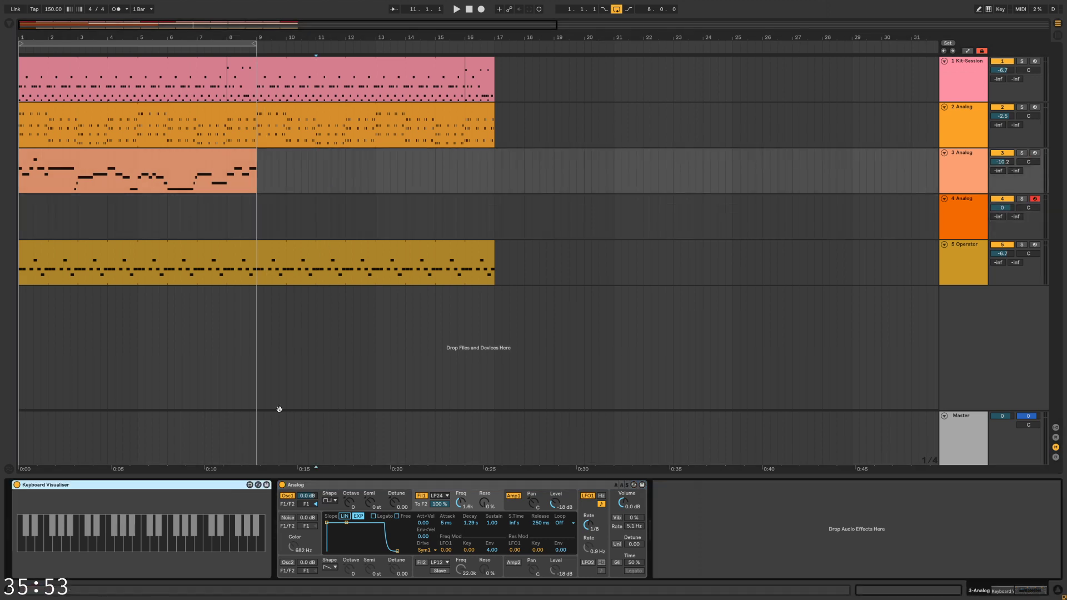
key(Delete)
click(323, 215)
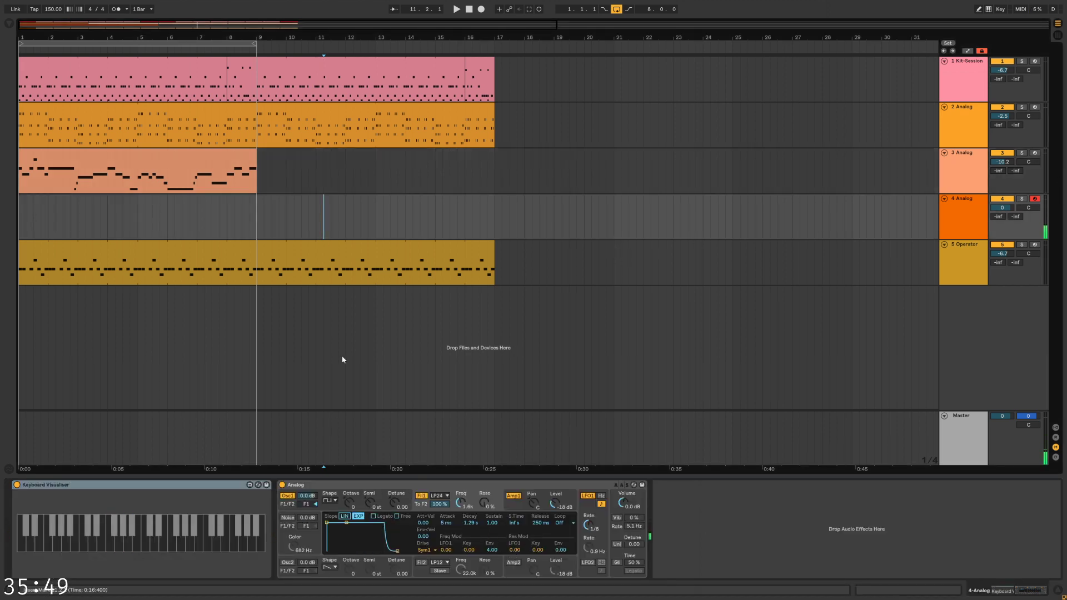
Rename the Kit-Session track as Drums and track 2 Analog as Chords
click(970, 199)
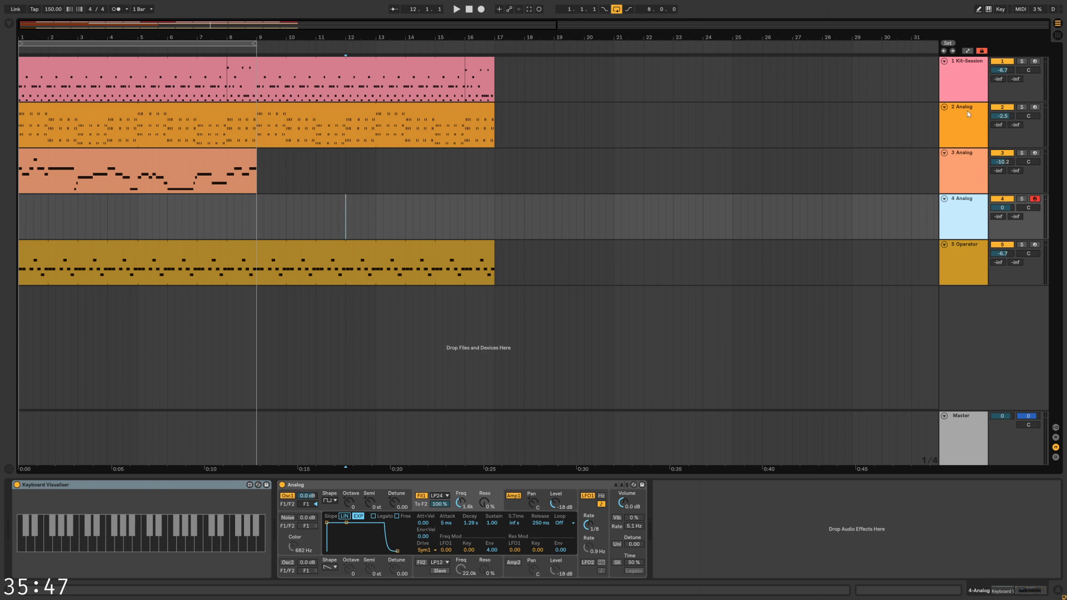
click(969, 61)
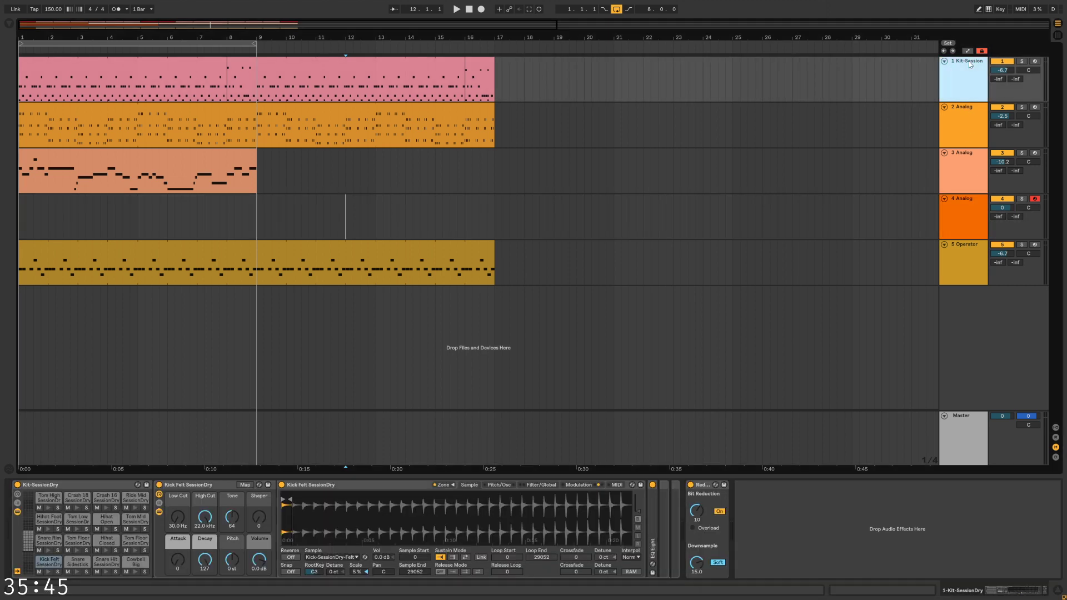
double_click(966, 64)
text(Drums)
key(Tab)
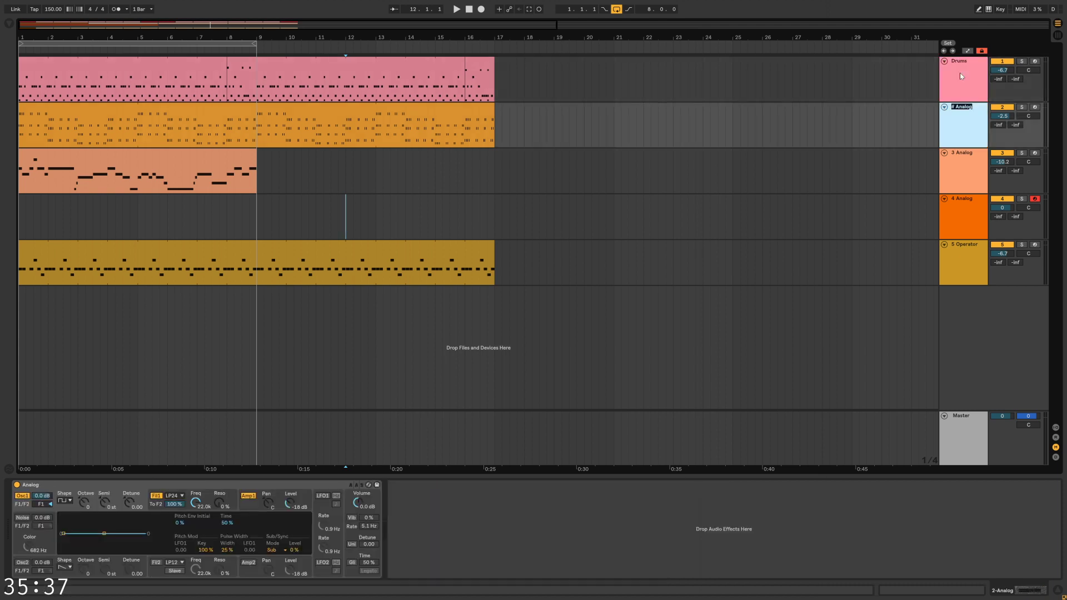
text(Chords)
key(Tab)
Rename tracks 3 and 4 as Lead1 and Lead2, and the Operator track as Bass
text(L)
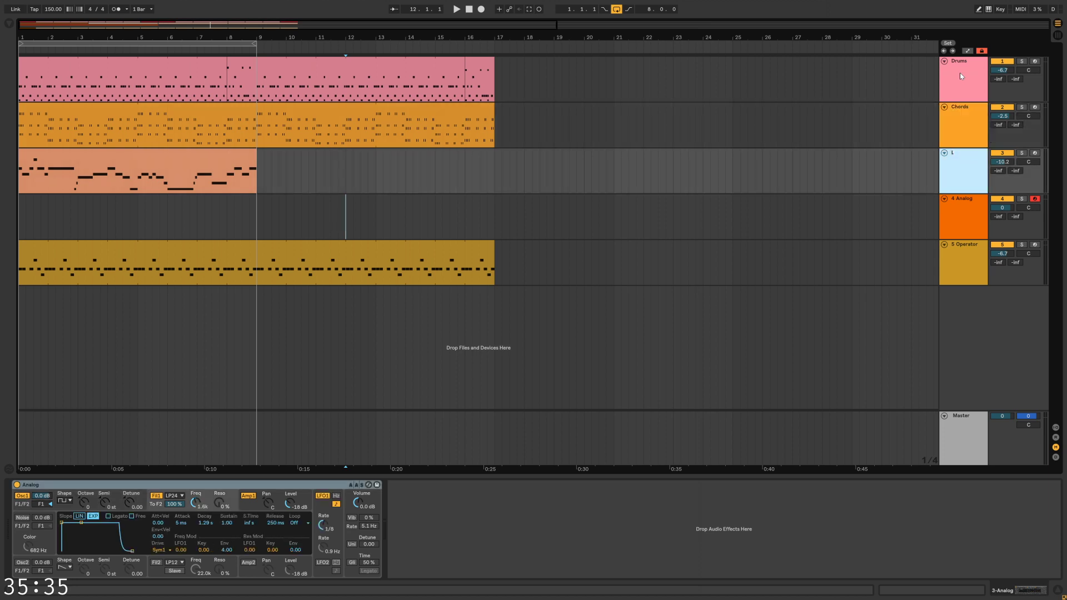
key(Return)
key(ctrl+r)
key(Tab)
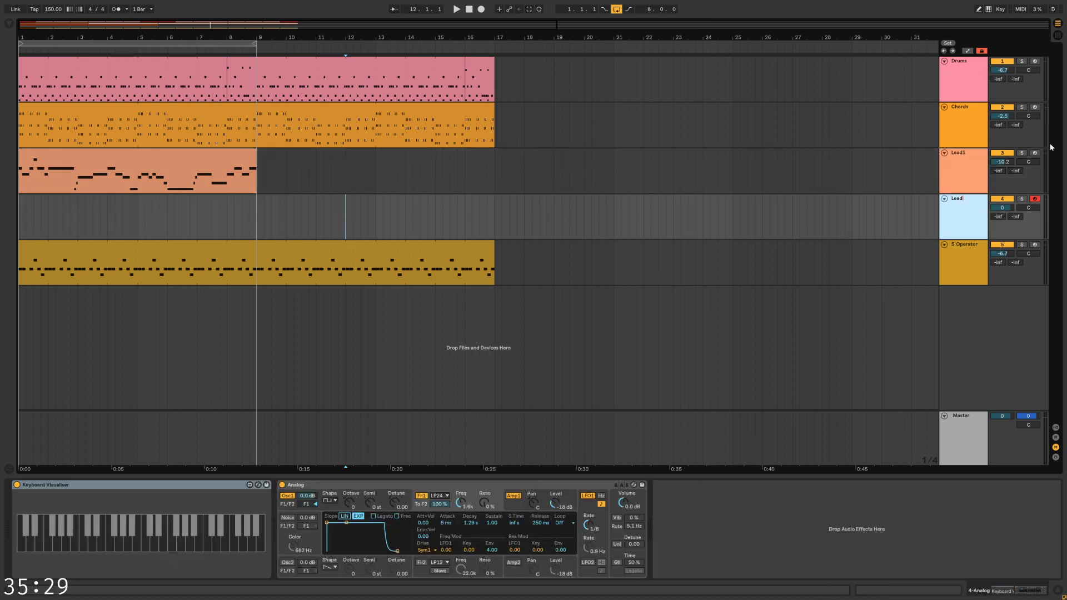
key(Tab)
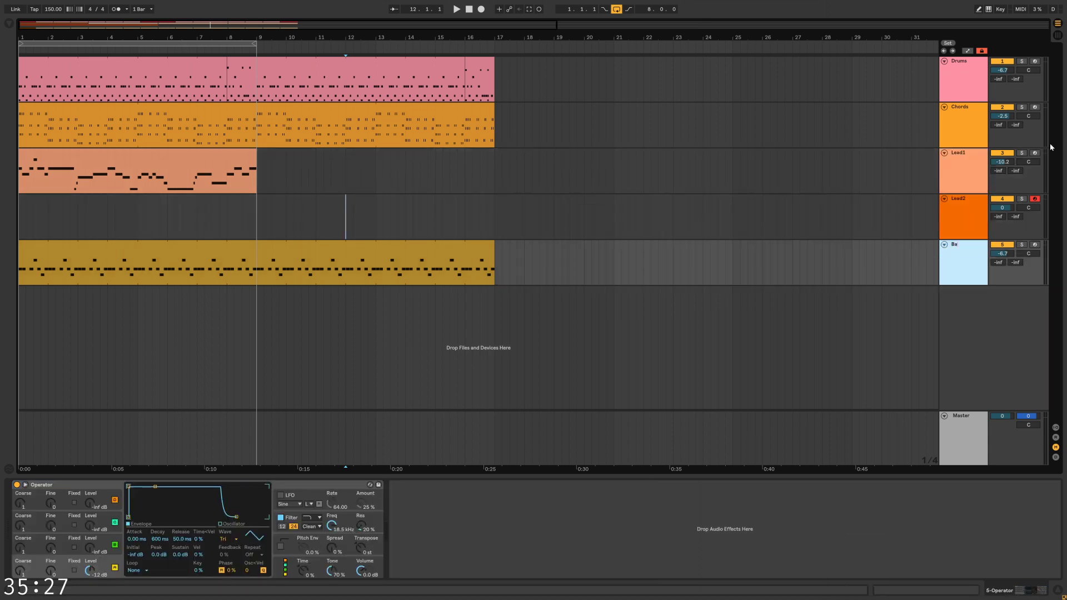
Move the Bass track up between the Drums and Chords tracks
drag(962, 246, 954, 127)
click(845, 217)
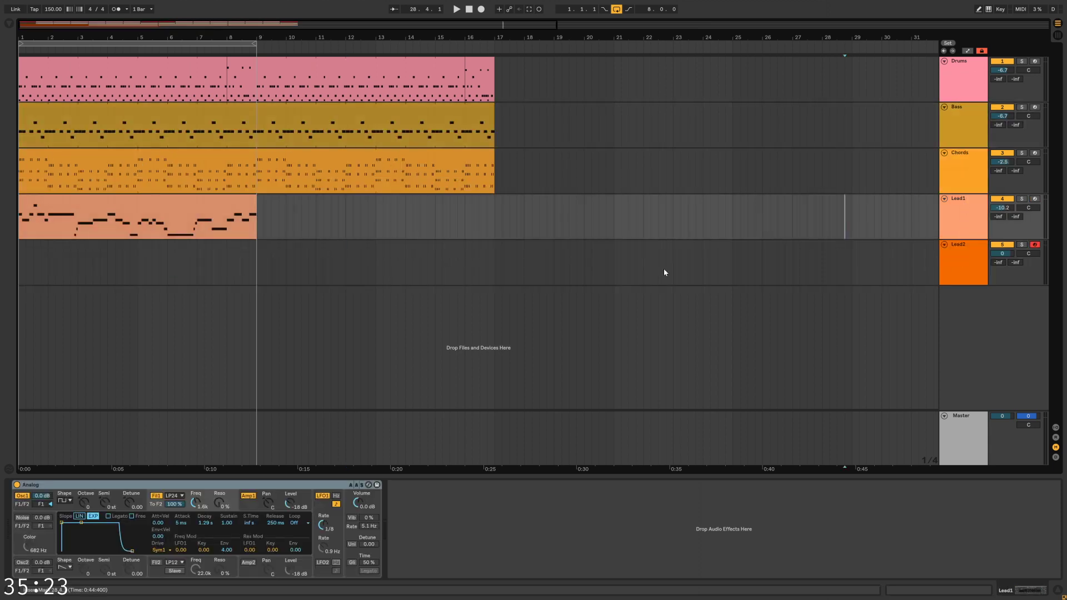
Shift the 8-bar arrangement loop so that it starts at bar 9
click(220, 262)
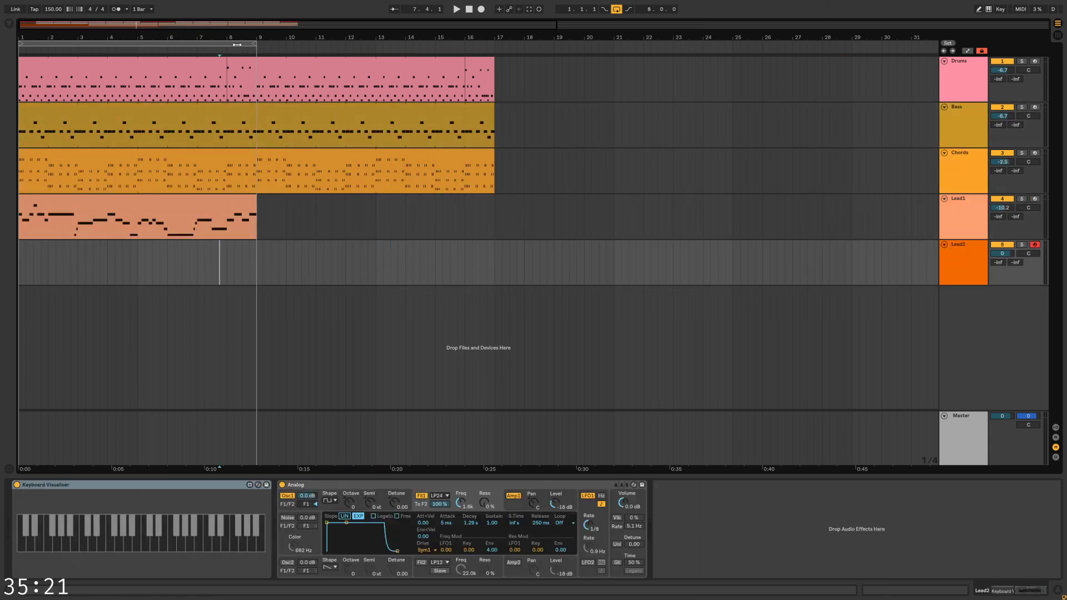
drag(237, 44, 475, 46)
click(227, 256)
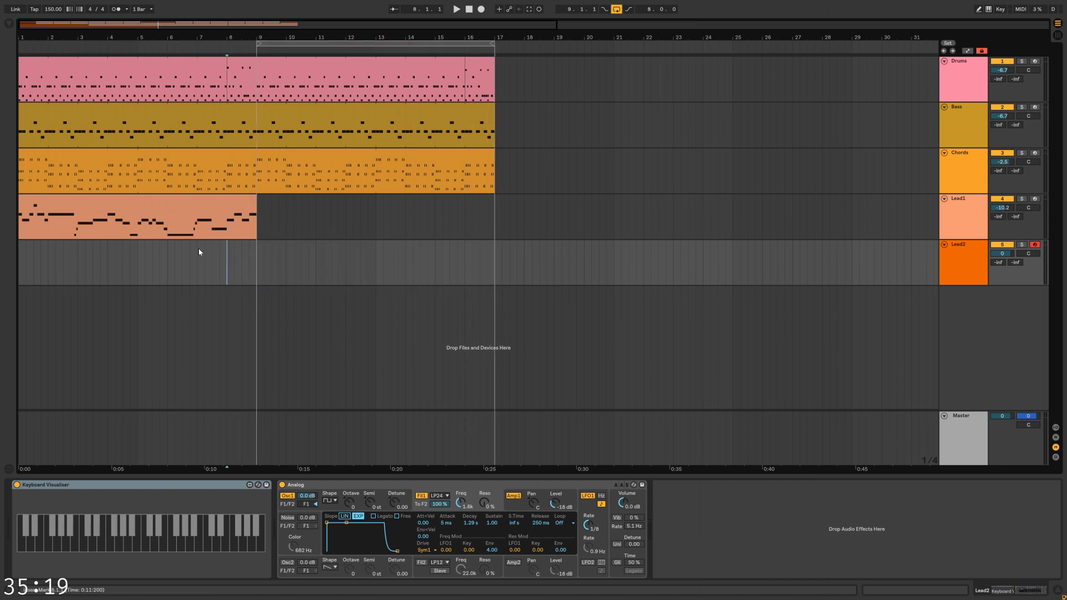
Copy the Lead1 clip to bar 9 of the Lead2 track and give it the track's color
drag(163, 206, 404, 258)
right_click(975, 248)
click(915, 418)
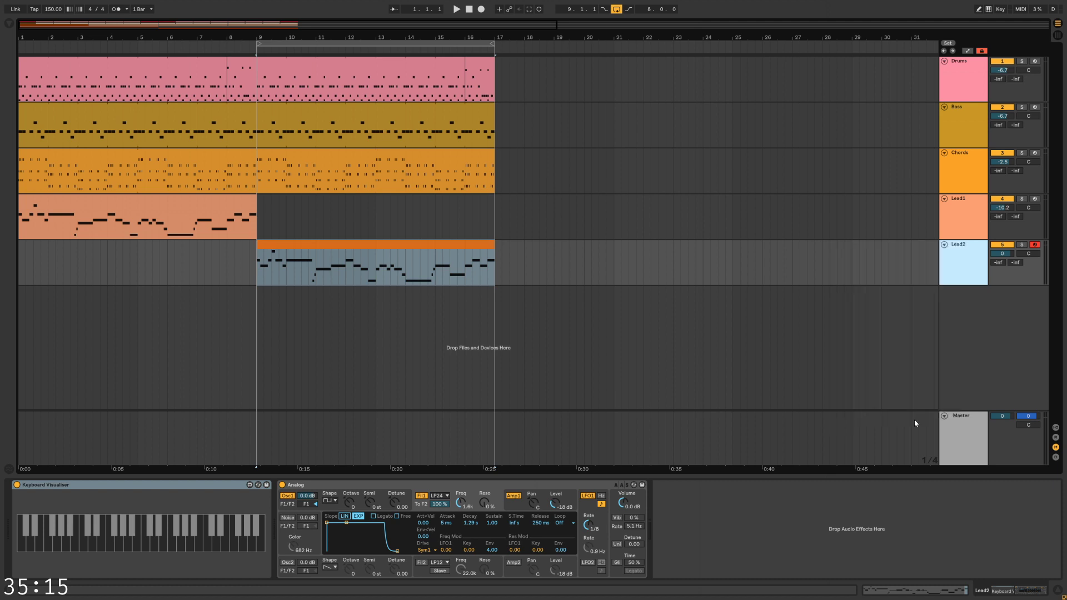
Set the Lead2 track volume to -10 dB and listen to the loop from bar 9
click(348, 272)
key(space)
click(344, 246)
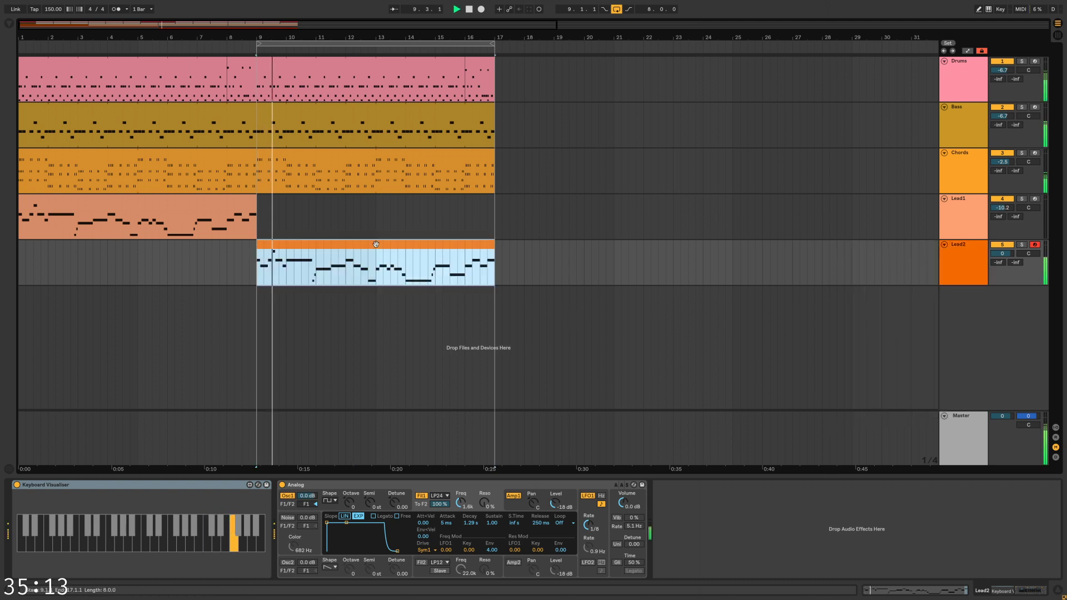
click(1004, 257)
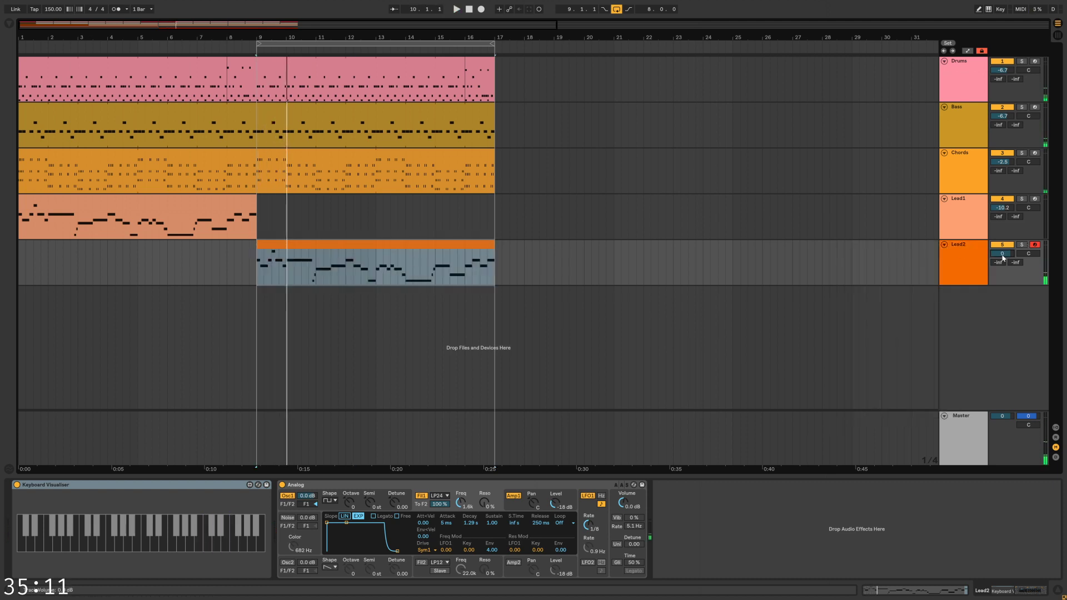
key(space)
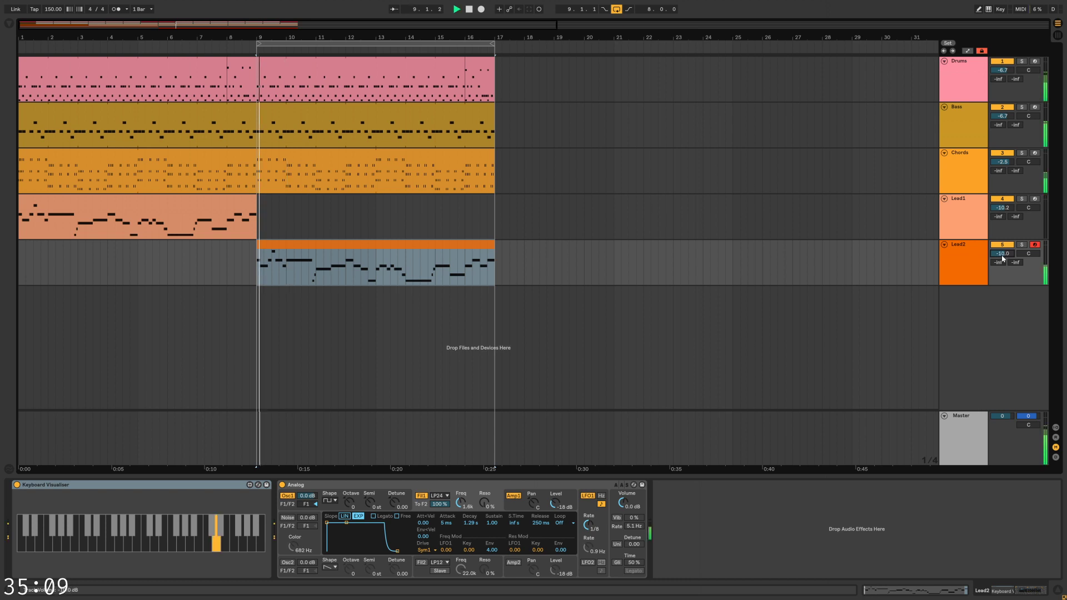
key(space)
key(space)
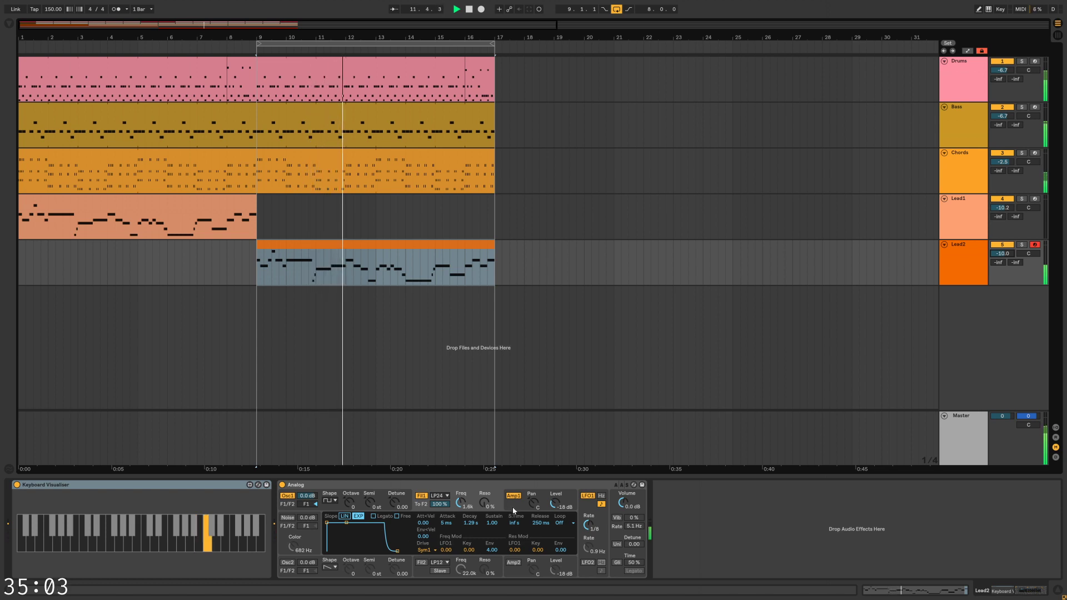
key(space)
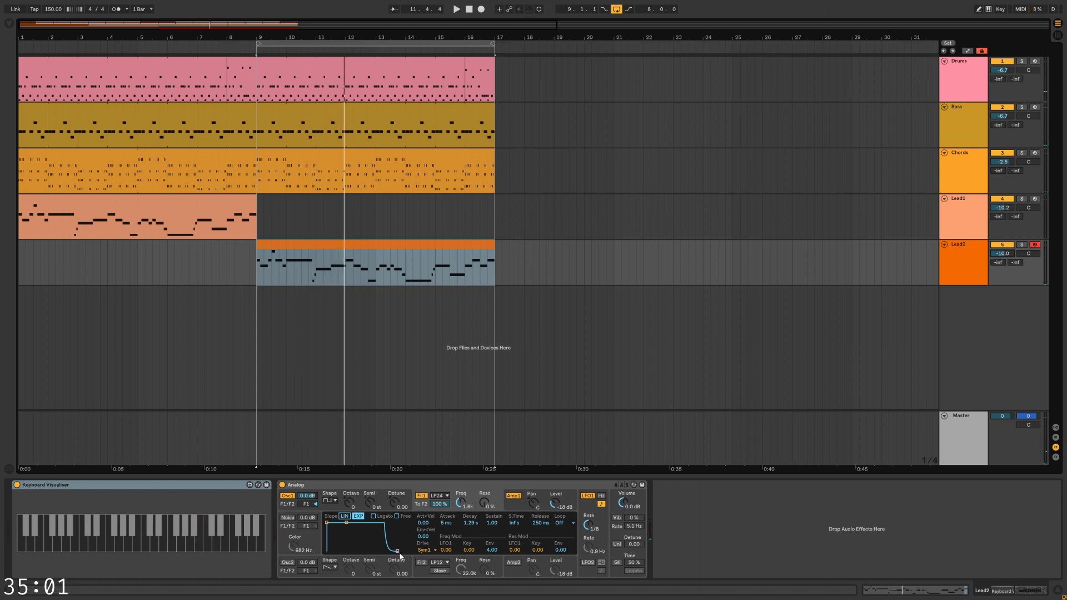
Set the pulse width of oscillator 1 in Lead2's Analog to 25% while playing the loop
click(334, 508)
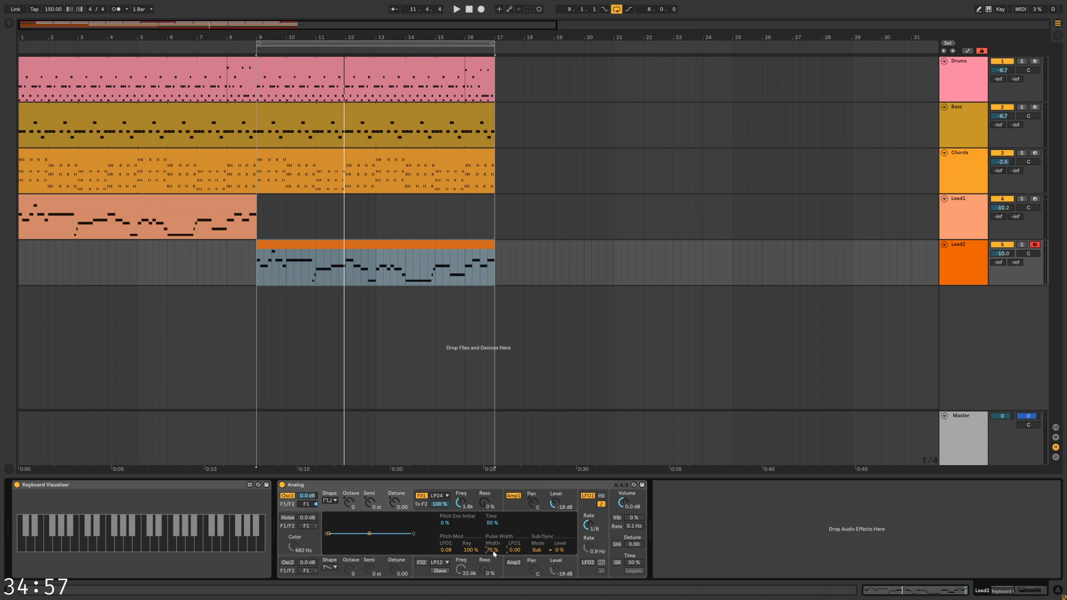
key(space)
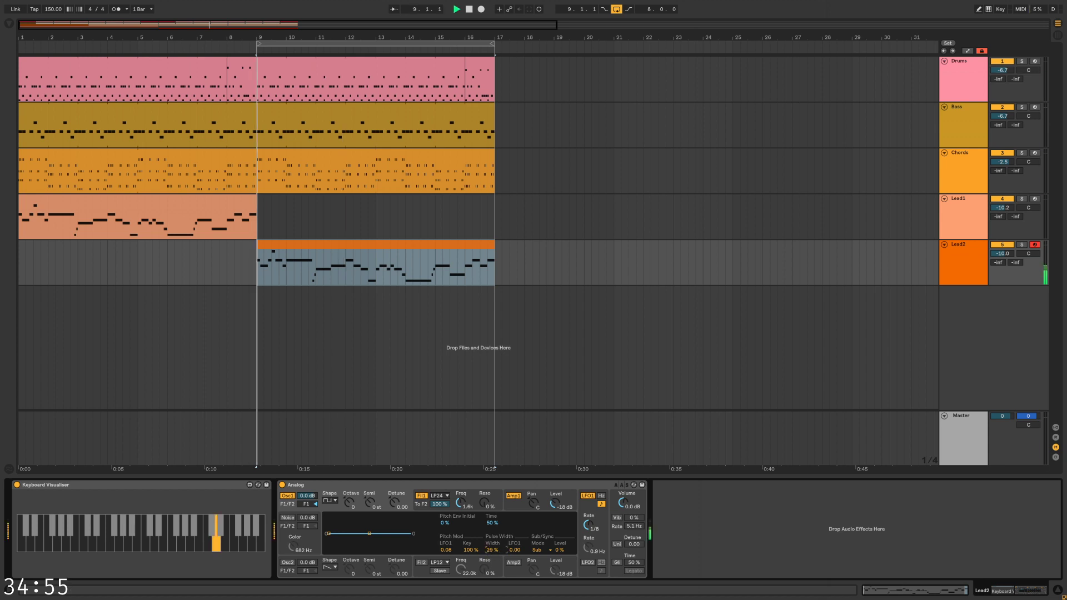
drag(494, 550, 493, 553)
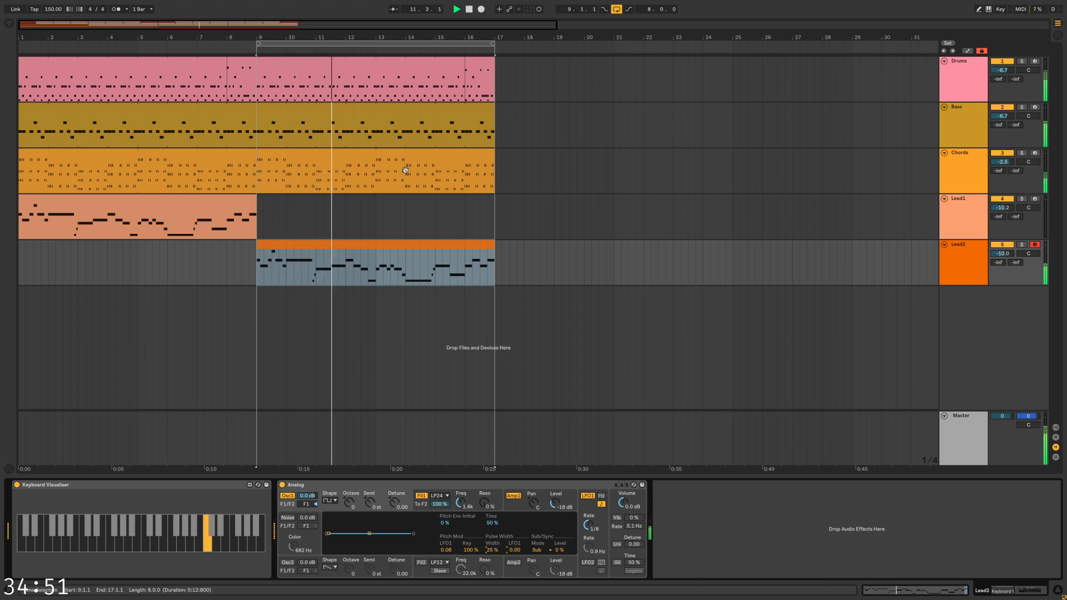
key(space)
Set the amp envelope of Lead2's Analog to a 469 ms attack and a 126 ms release
key(space)
click(533, 509)
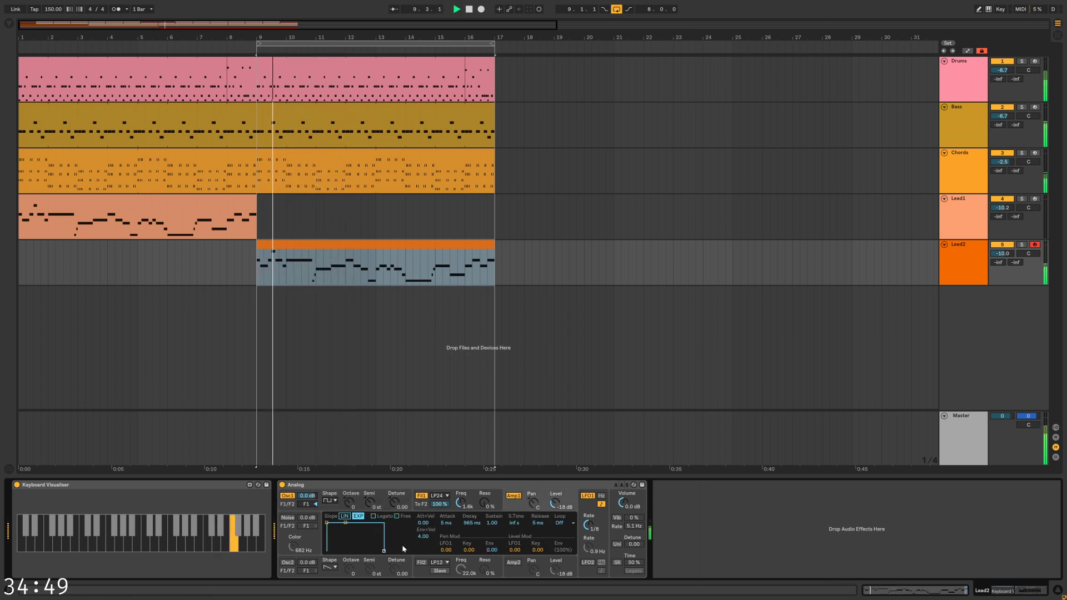
drag(327, 523, 343, 523)
key(space)
key(space)
drag(386, 550, 396, 551)
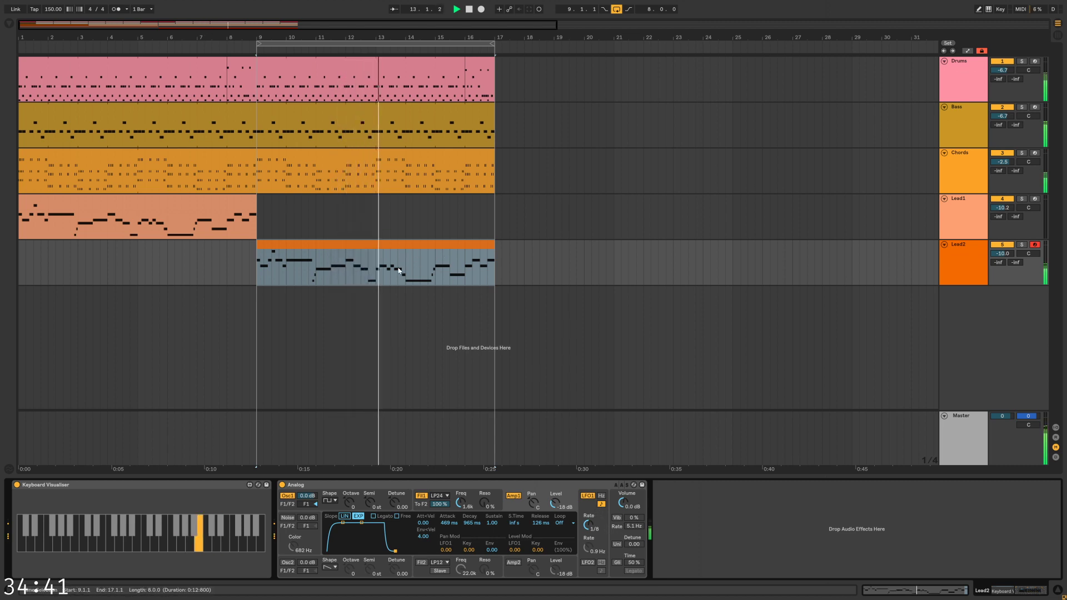
Open the Lead2 clip, listen to it, and replace the long D4 in bar 2 with F4, G4, F4 and E4, one beat each
double_click(433, 245)
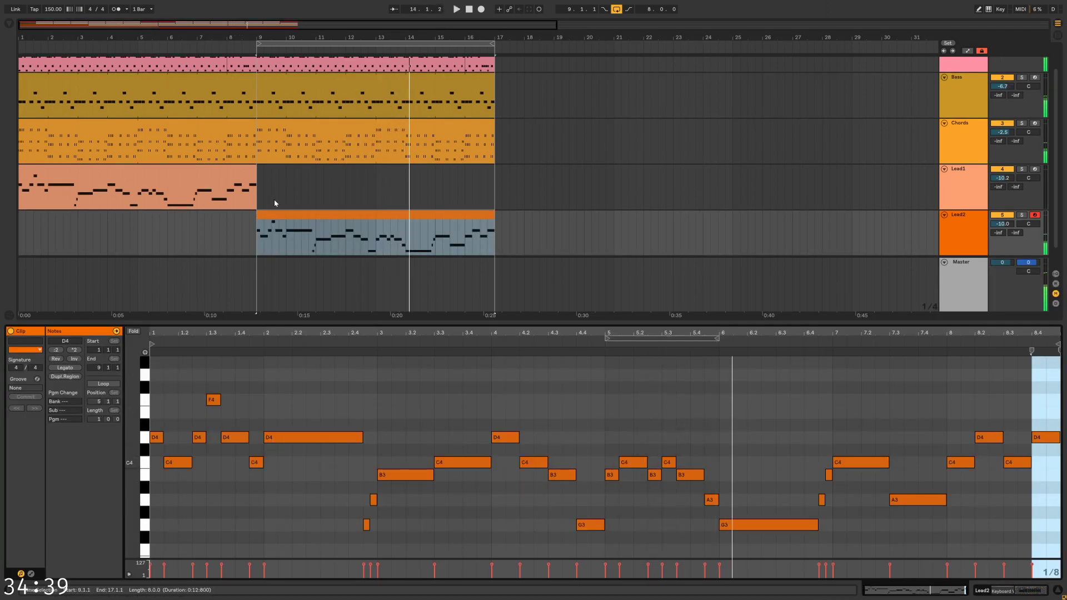
click(221, 235)
click(286, 240)
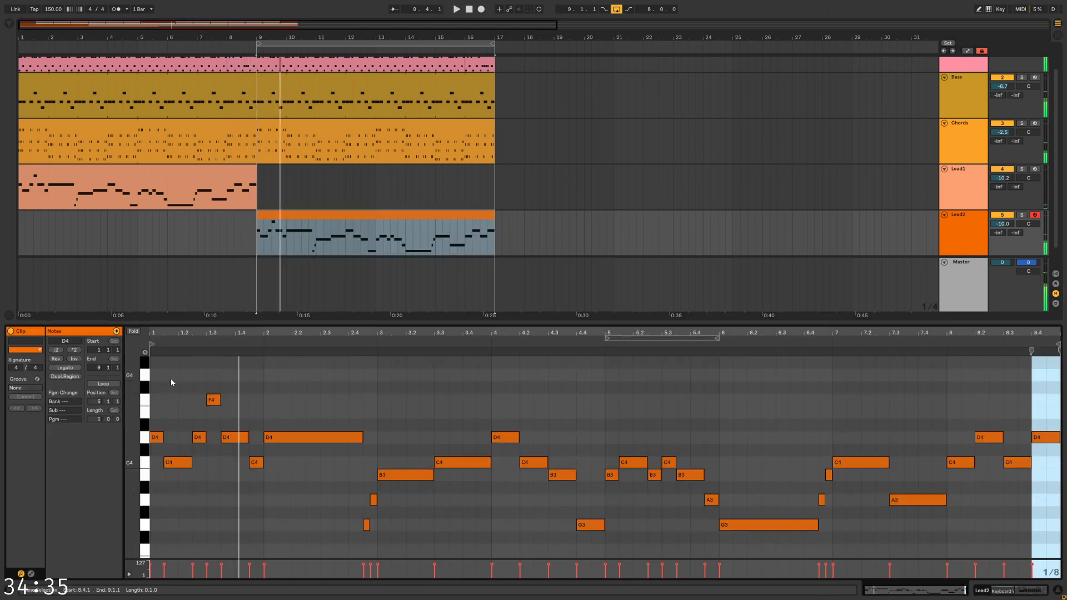
click(879, 529)
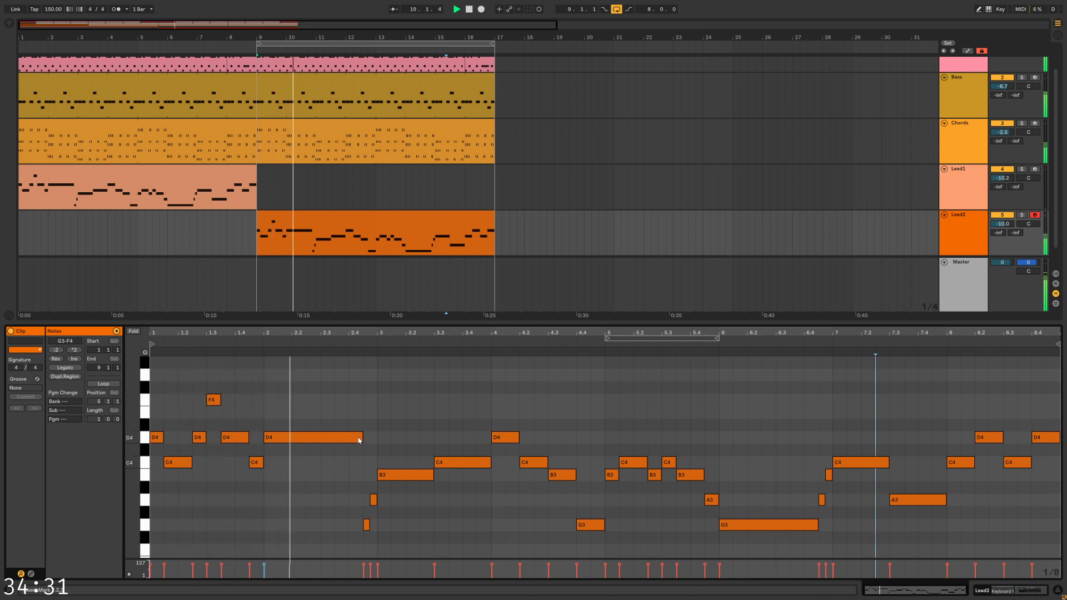
drag(336, 437, 313, 381)
key(space)
key(space)
key(space)
key(space)
key(space)
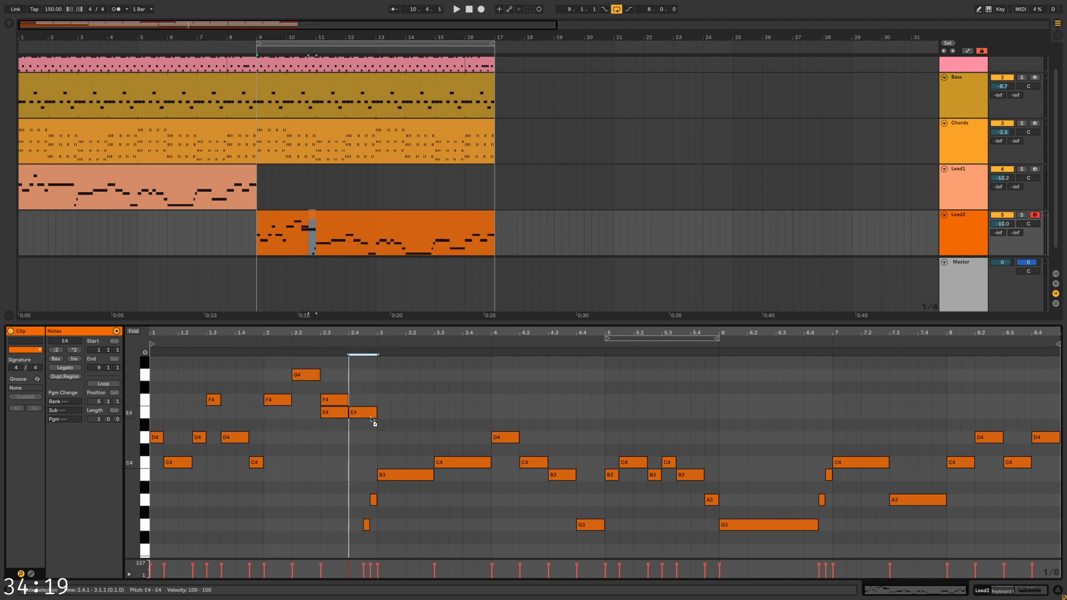
Delete the two short notes just before bar 3 and raise both half-bar notes of bar 3 to D4
key(space)
drag(360, 482, 372, 547)
key(Delete)
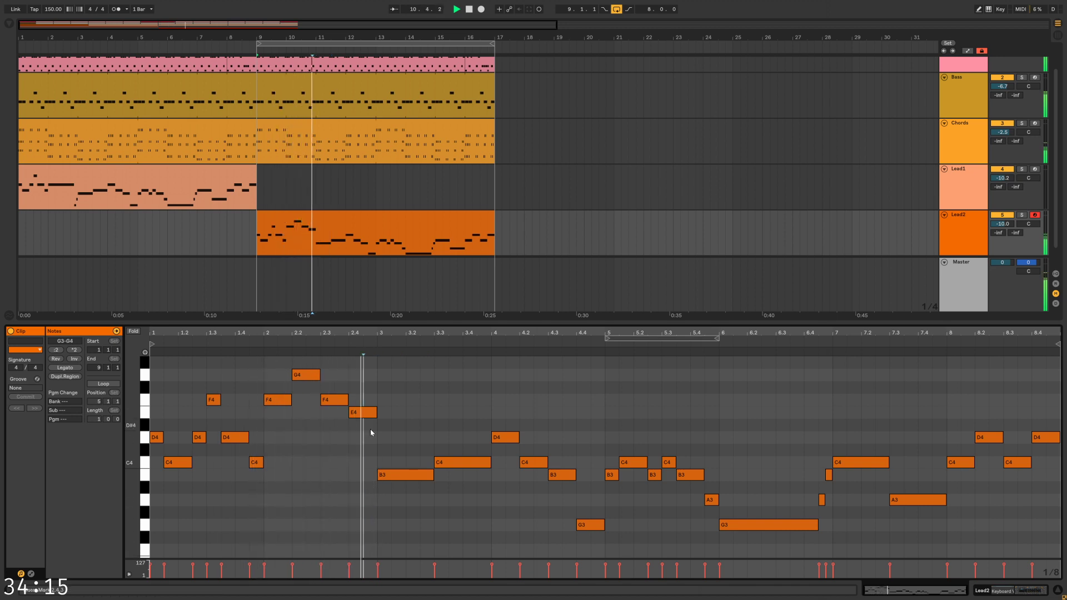
click(392, 479)
drag(392, 479, 389, 439)
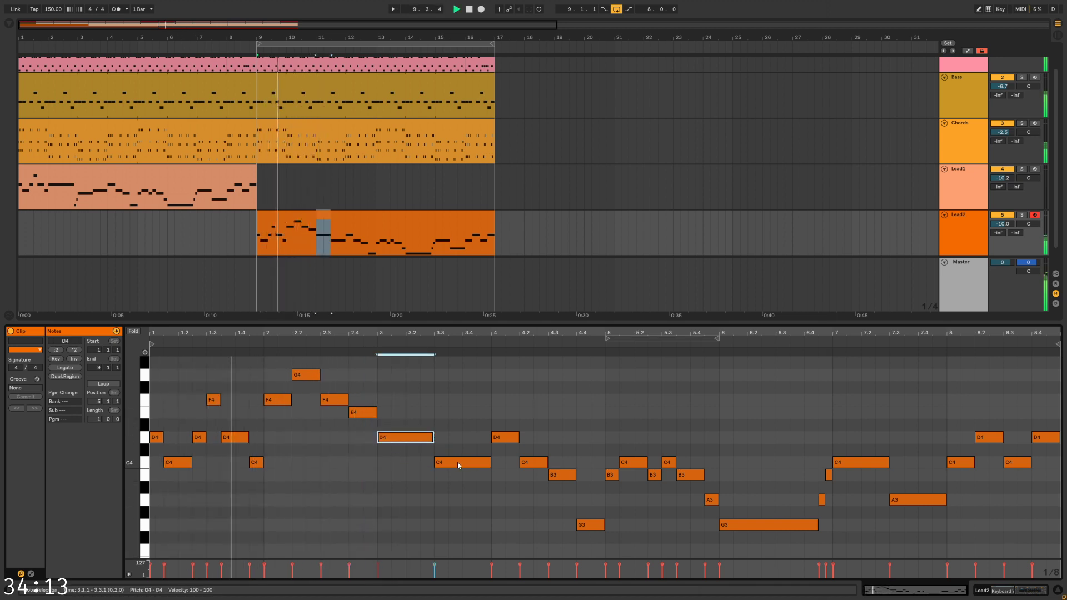
drag(458, 462, 463, 440)
Reduce bar 2 to two half-bar notes by removing the G4, lengthening the first F4 and making the second half E4
click(306, 375)
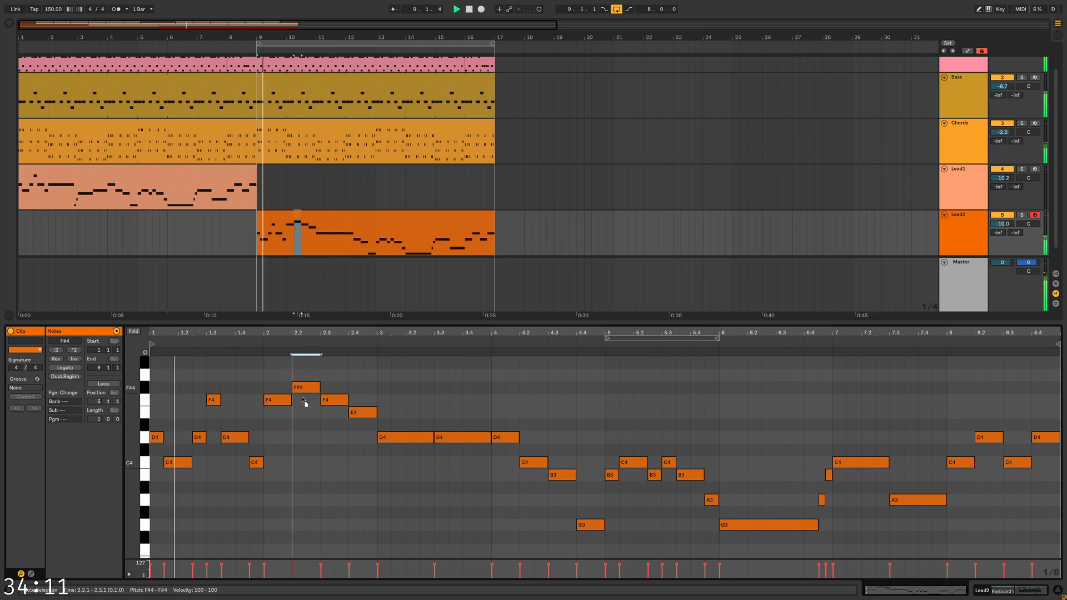
key(Delete)
drag(290, 401, 320, 400)
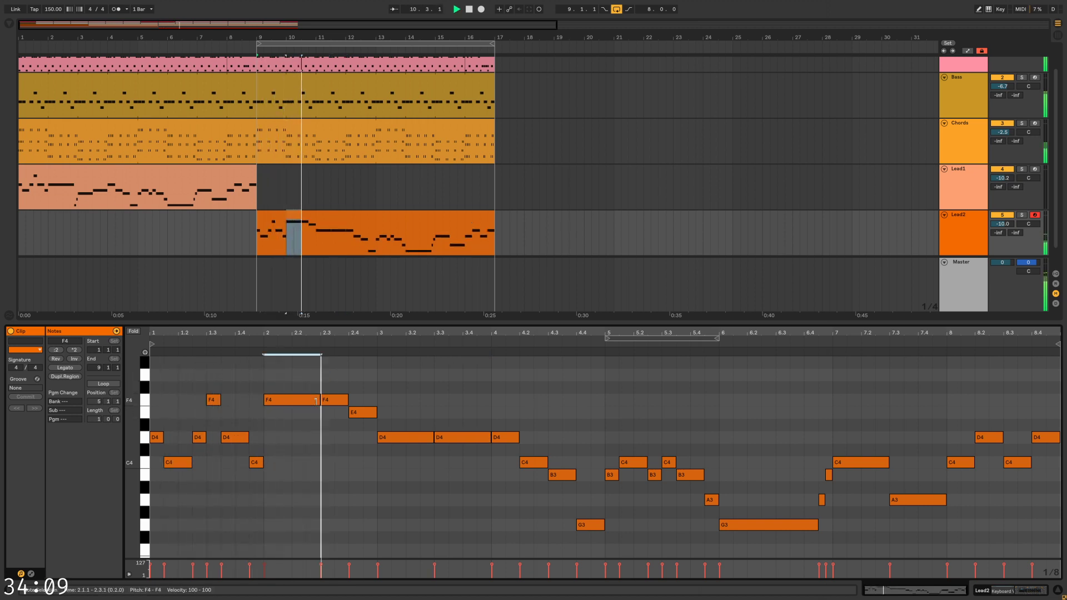
double_click(334, 413)
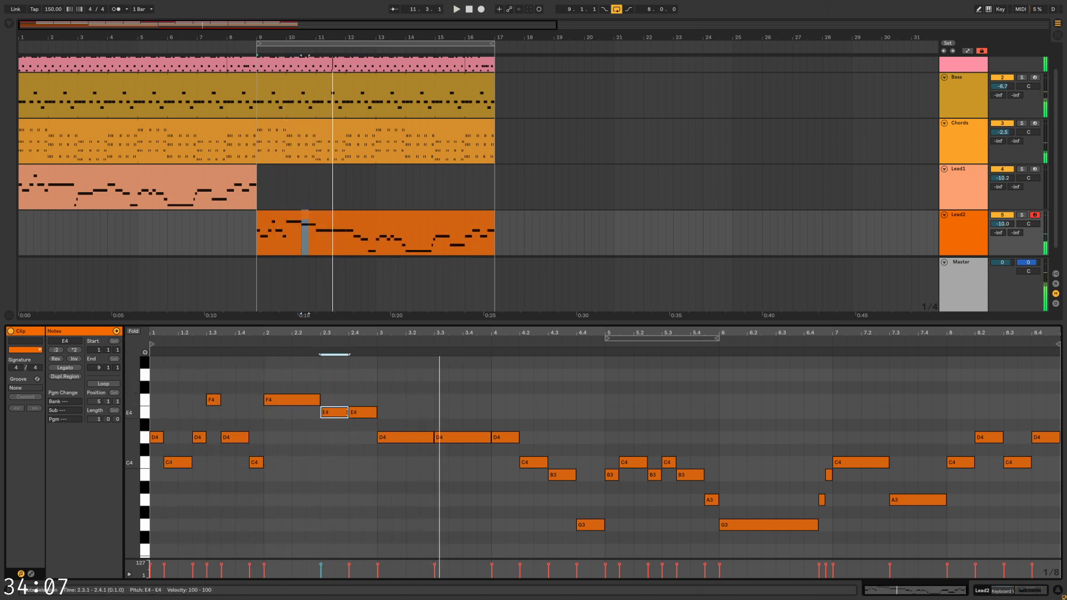
click(368, 391)
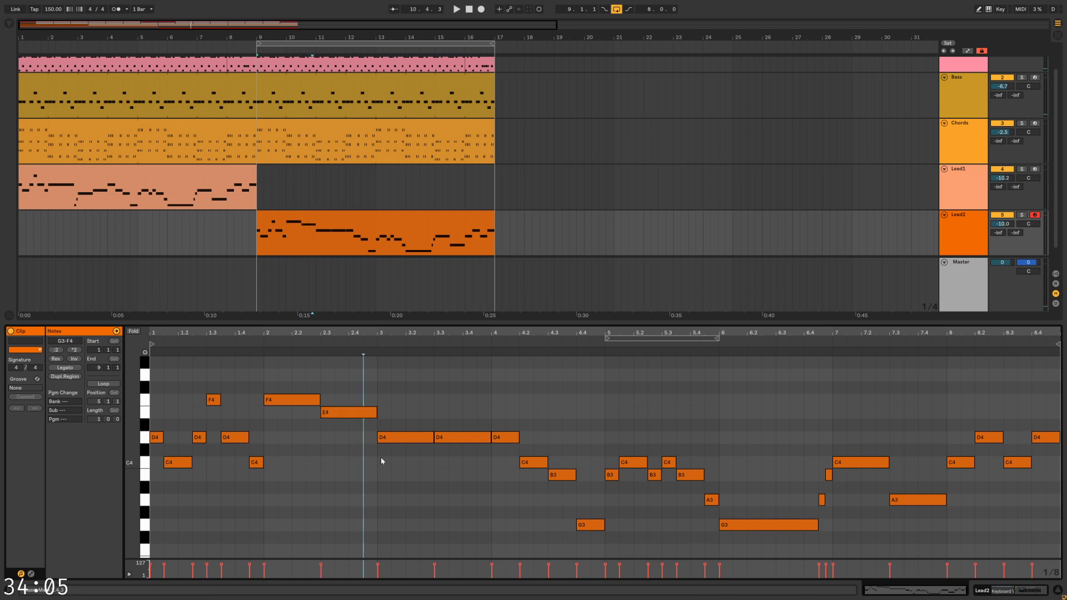
Lower the second D4 of bar 3 to C4, listen to it, and delete that note
key(space)
drag(445, 439, 450, 468)
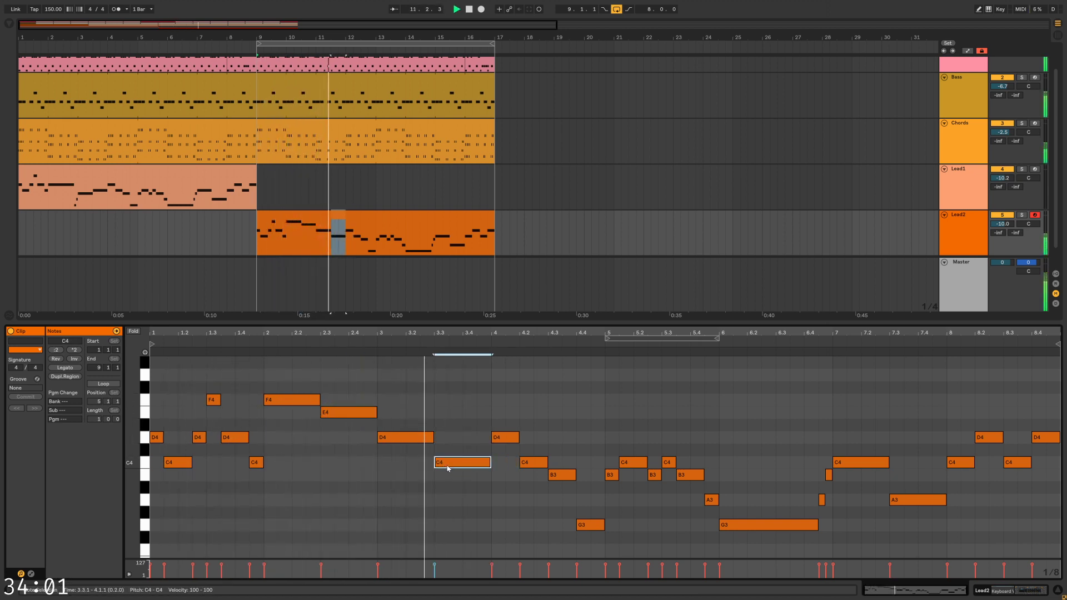
key(space)
key(space)
key(Delete)
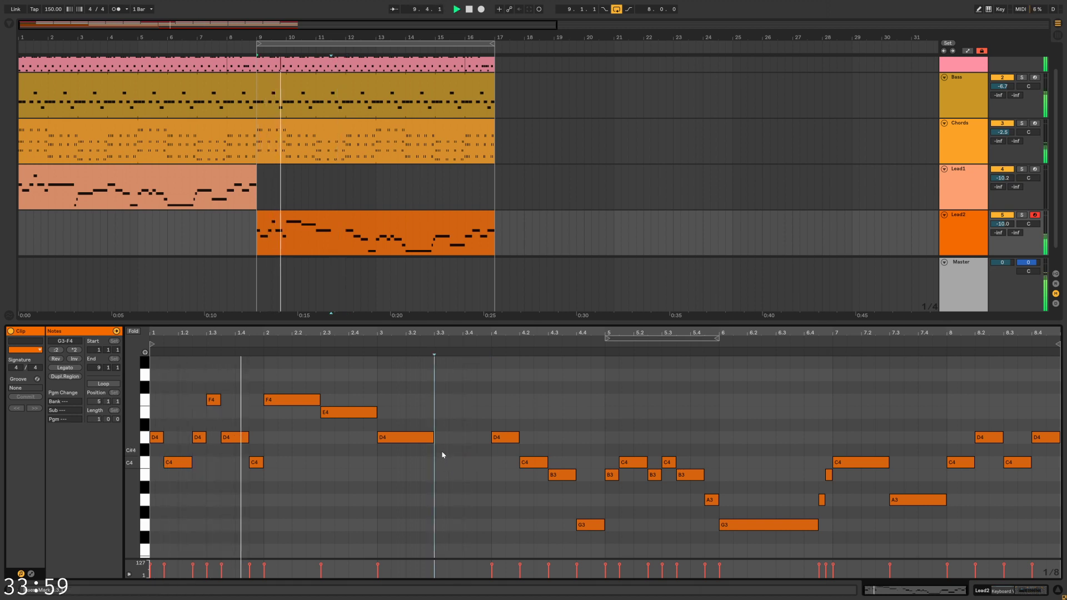
Hold the D4 through bar 3 and set the first three notes of bar 4 to C4, D4 and C4
drag(433, 438, 535, 441)
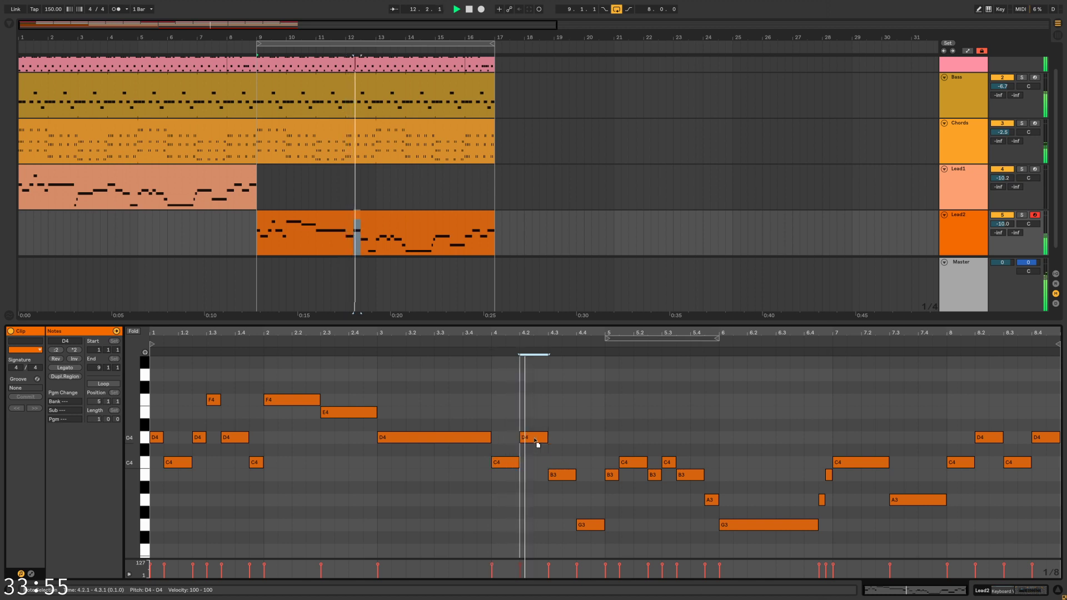
drag(566, 475, 567, 462)
key(space)
key(space)
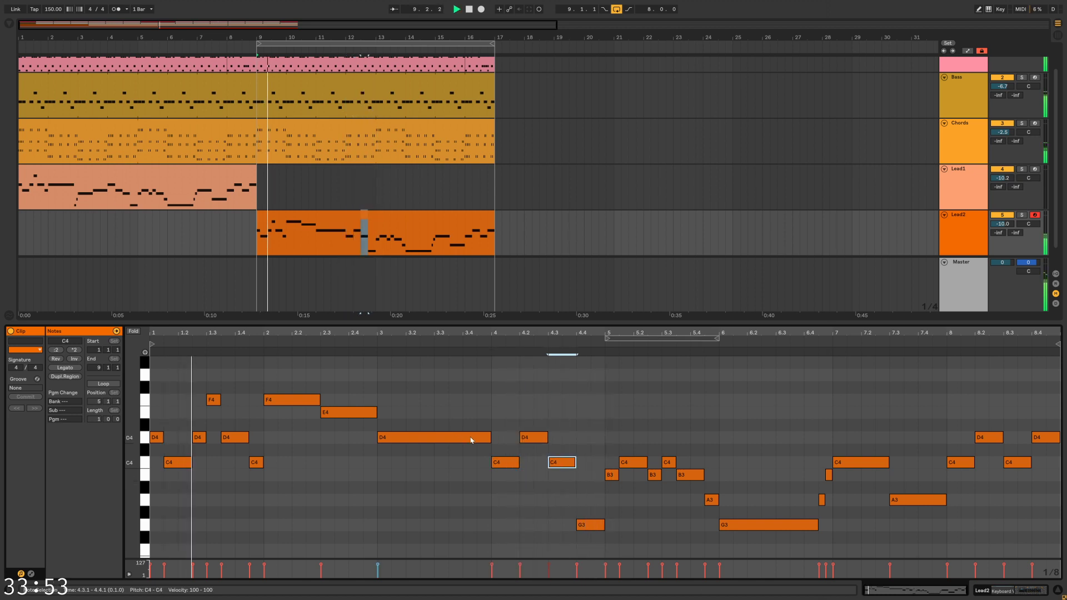
Shorten the D4 in bar 3 to two beats and fill the second half of the bar with B3
drag(491, 439, 462, 482)
click(210, 194)
click(364, 216)
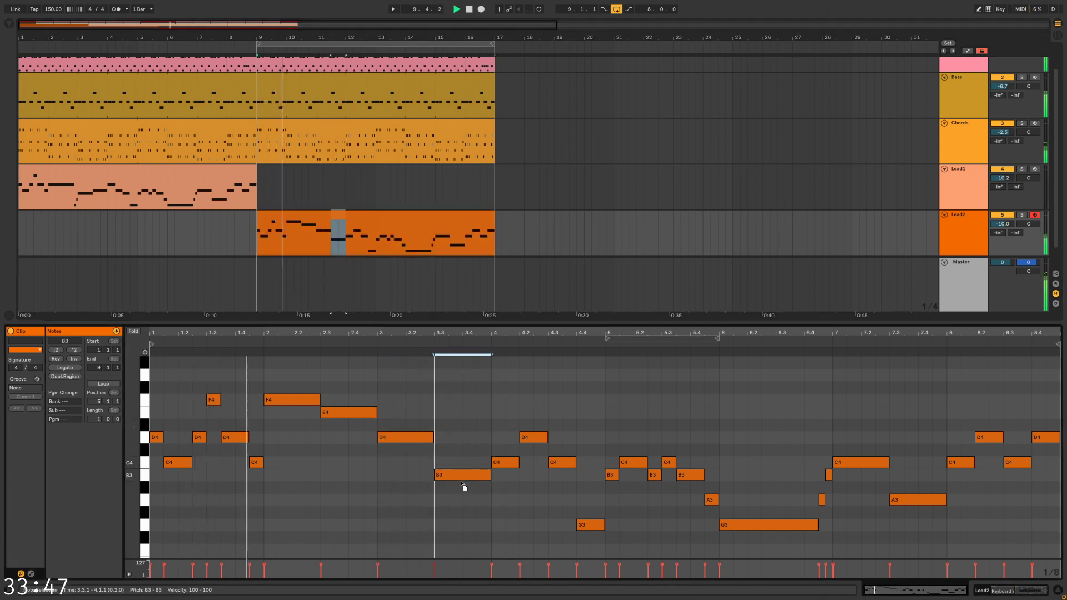
Raise the last note of bar 4 to B3 and replace the notes of bar 5 with a half-bar A3 and B3
drag(596, 526, 639, 504)
key(Delete)
drag(705, 501, 699, 479)
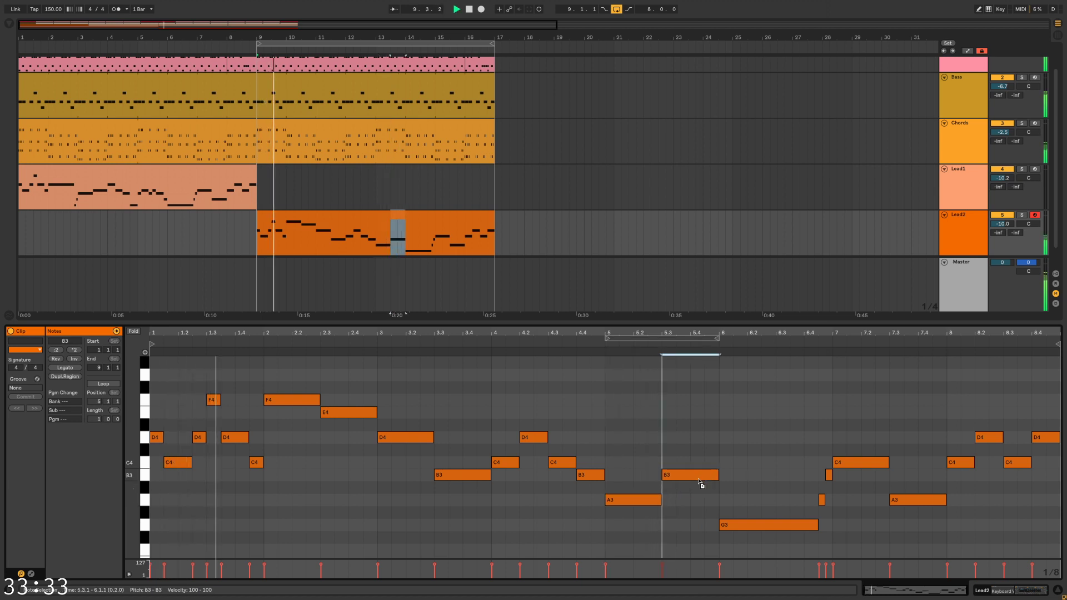
click(387, 231)
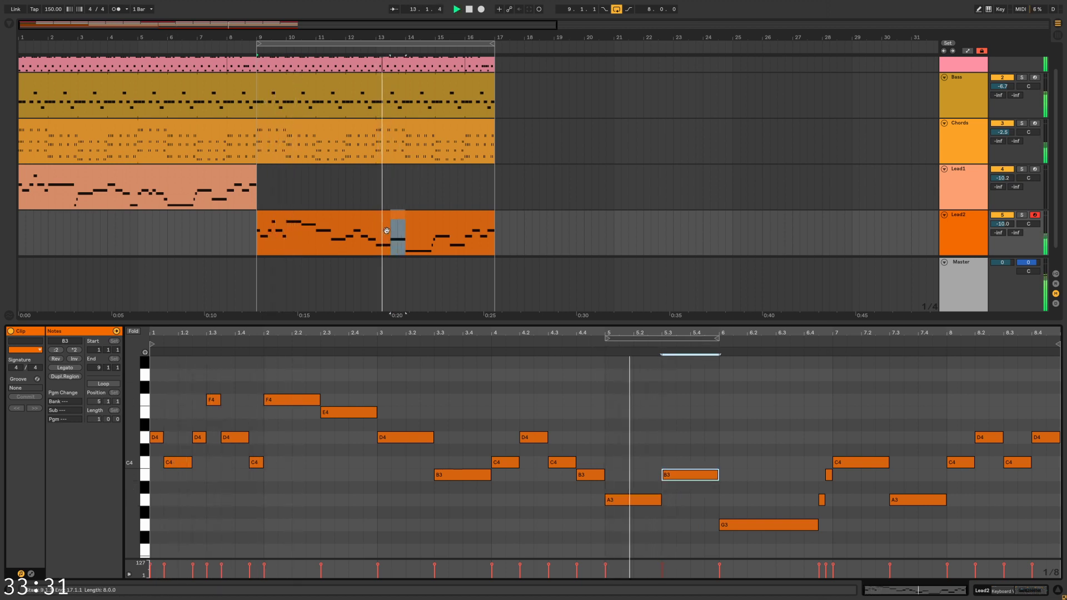
click(699, 475)
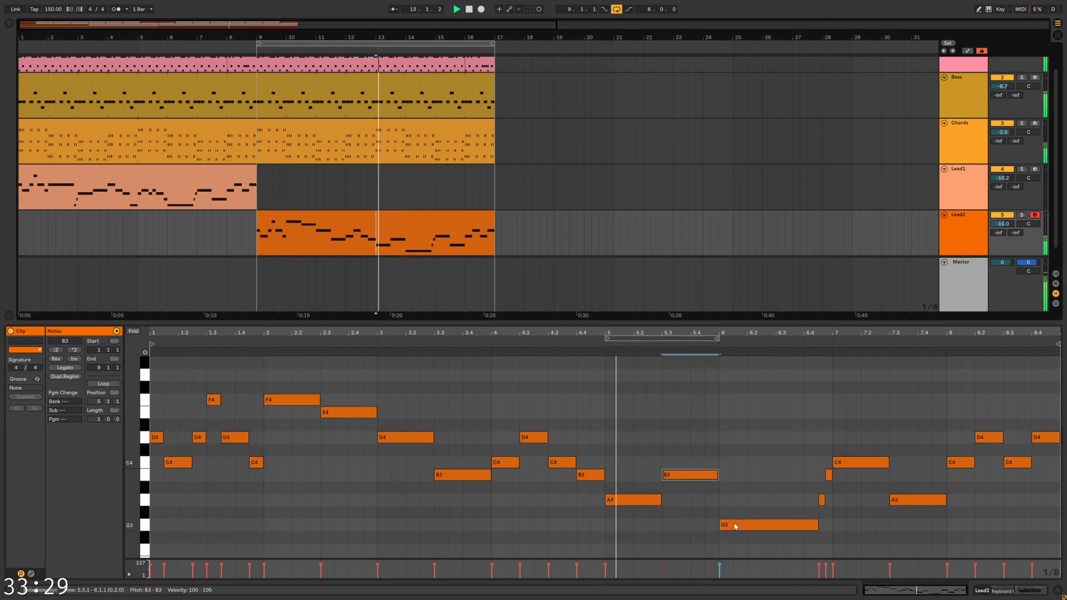
Change the long G3 in bar 6 to a two-beat C4 followed by a B3 that ends before the short notes
drag(736, 526, 737, 464)
drag(818, 463, 801, 479)
click(778, 473)
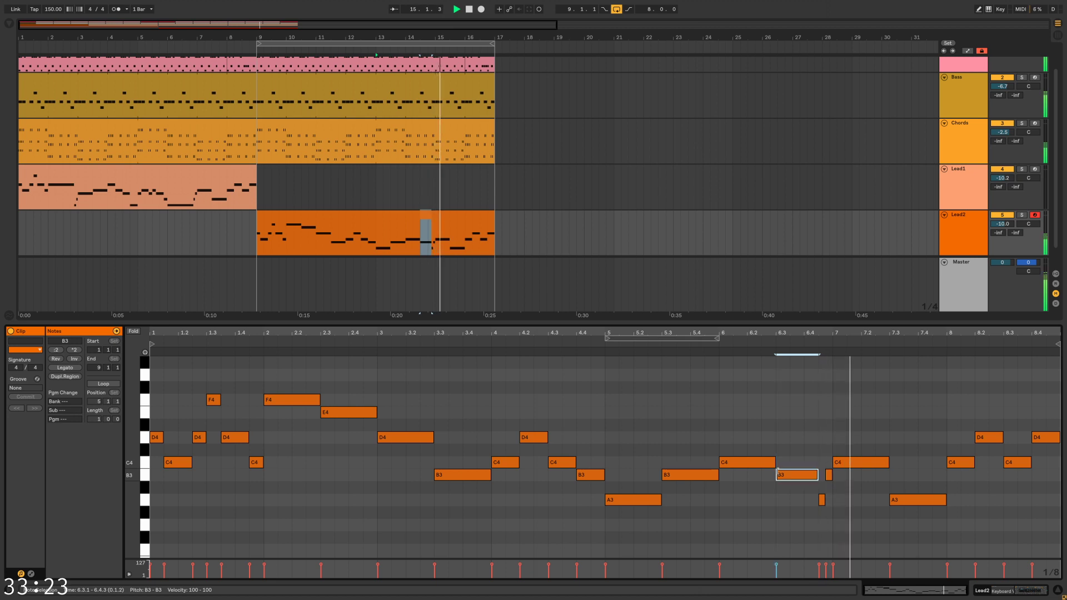
click(794, 490)
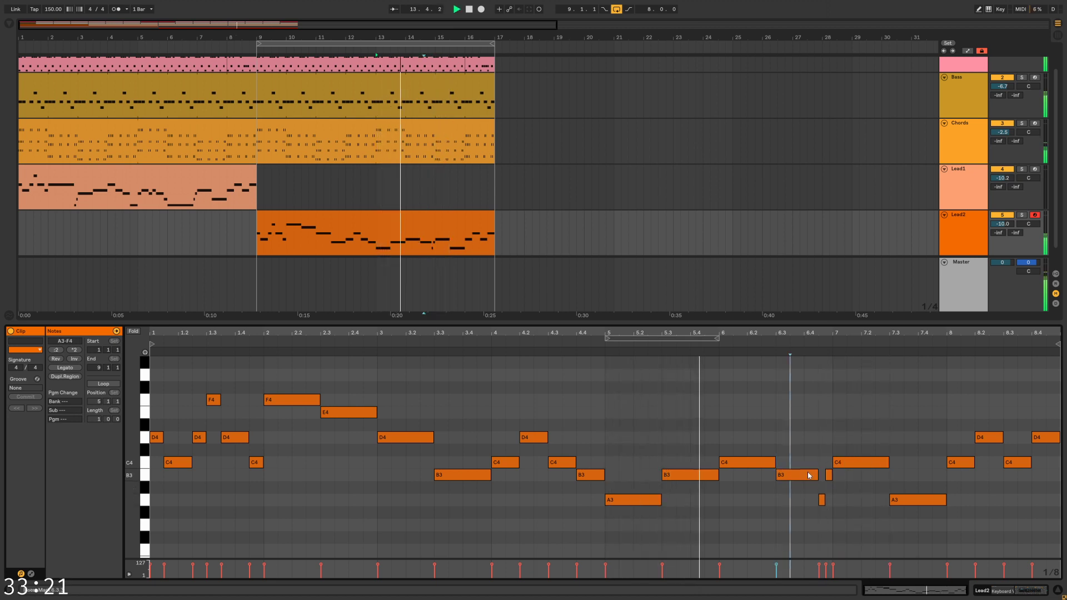
Try C4 followed by D4 as the two half-bar notes of bar 7
drag(846, 468, 912, 445)
click(916, 505)
drag(846, 500, 845, 469)
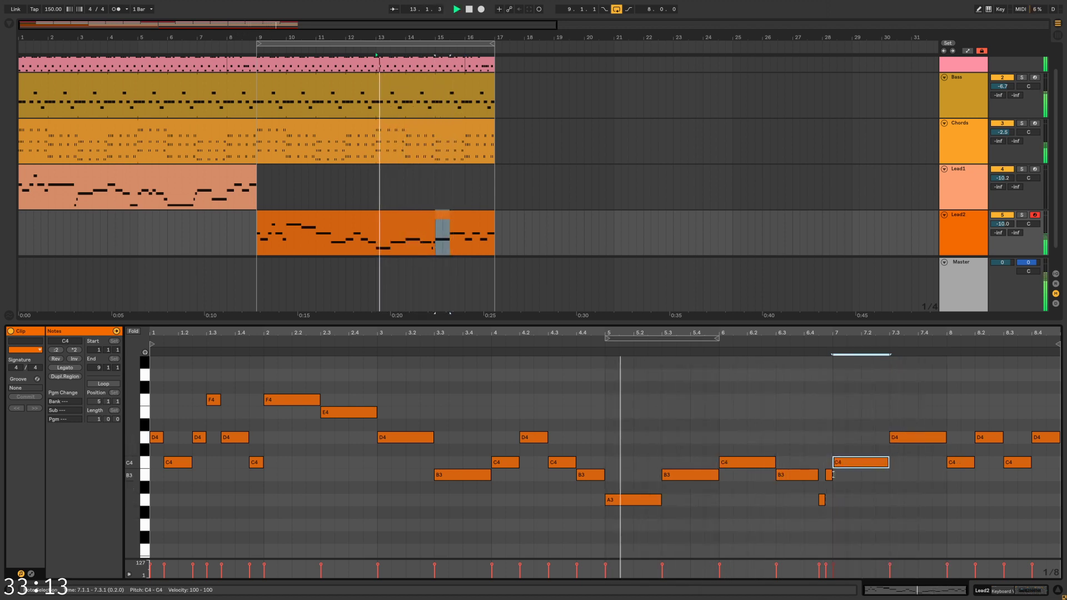
Lower the short note just before bar 7 to G3 and the first note of bar 7 to A3
drag(829, 475, 838, 526)
key(Left)
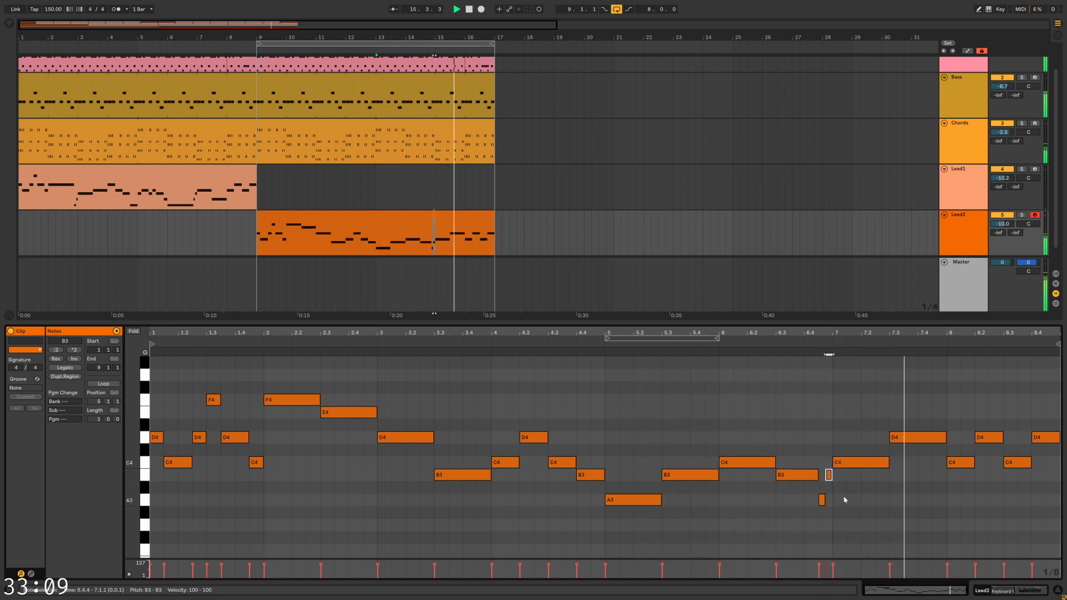
drag(853, 465, 855, 502)
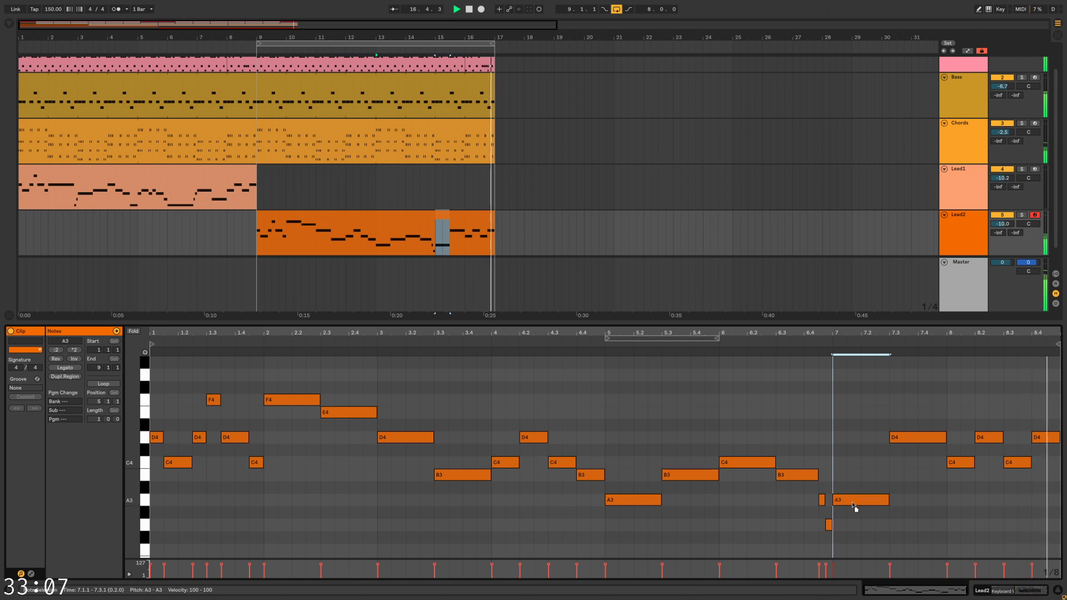
Lower the second note of bar 7 to B3 and replace the notes of bar 8 with one A3 held for the whole bar
drag(926, 441, 966, 502)
drag(1000, 423, 1043, 485)
key(Delete)
drag(976, 503, 1061, 503)
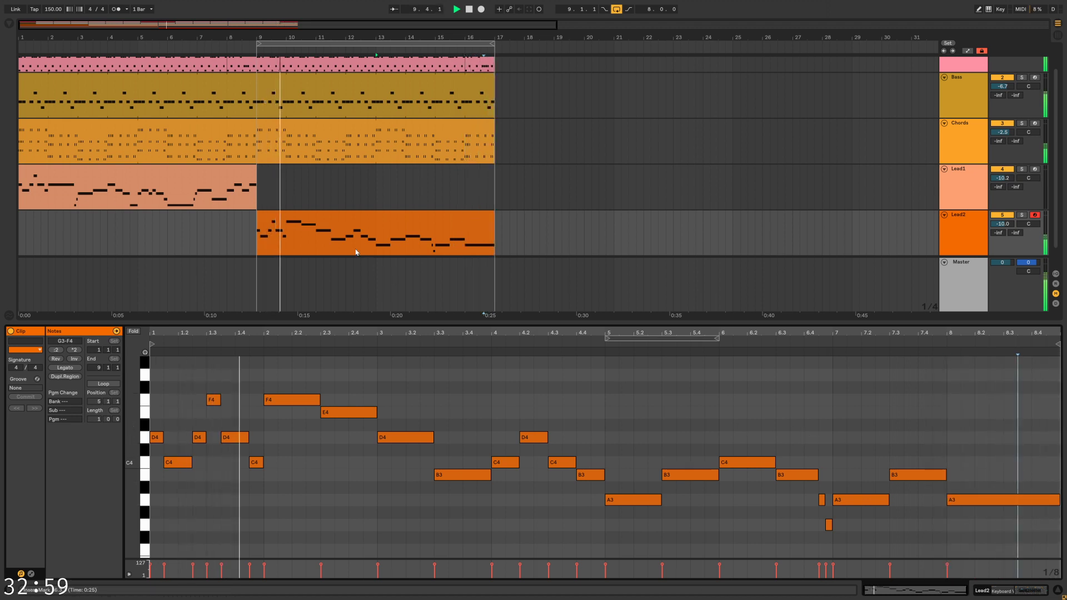
Close the clip's note editor and pan the Chords track to 10L while the loop plays
click(1058, 590)
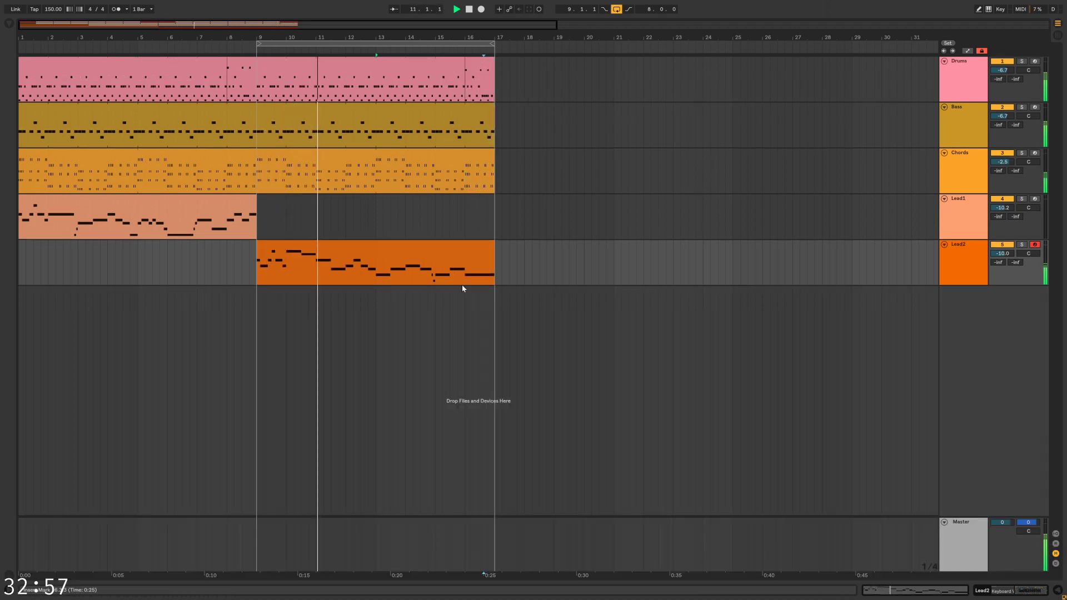
click(451, 179)
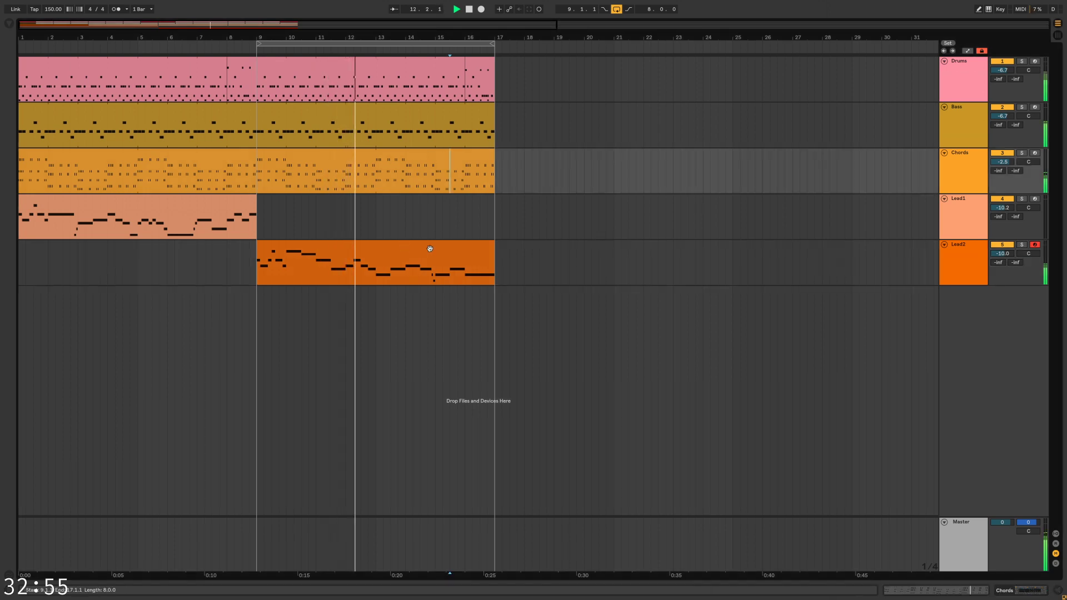
drag(1016, 211, 1029, 206)
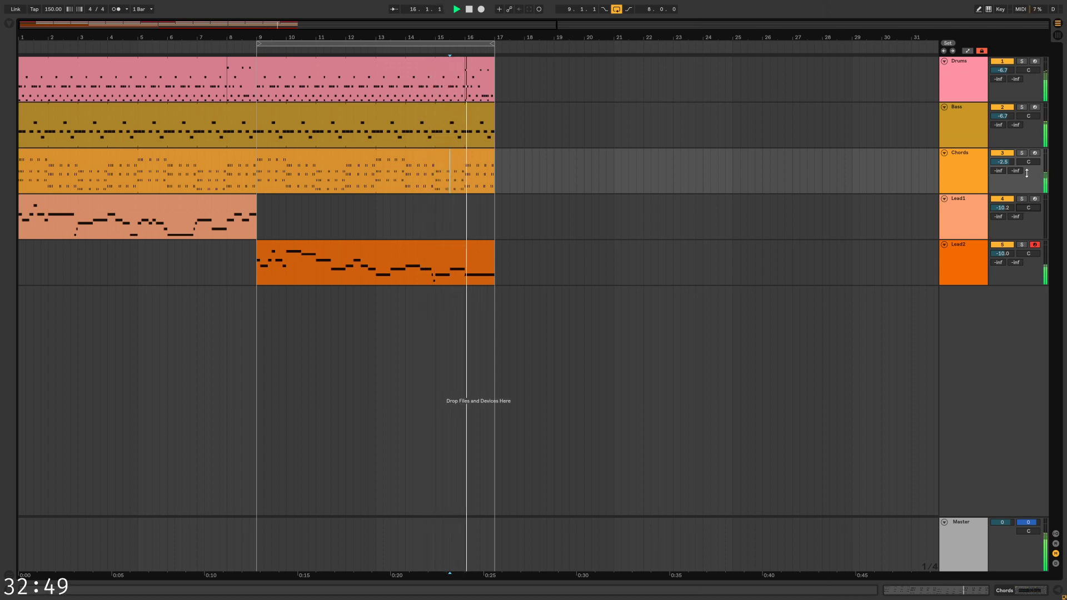
drag(1028, 161, 1029, 159)
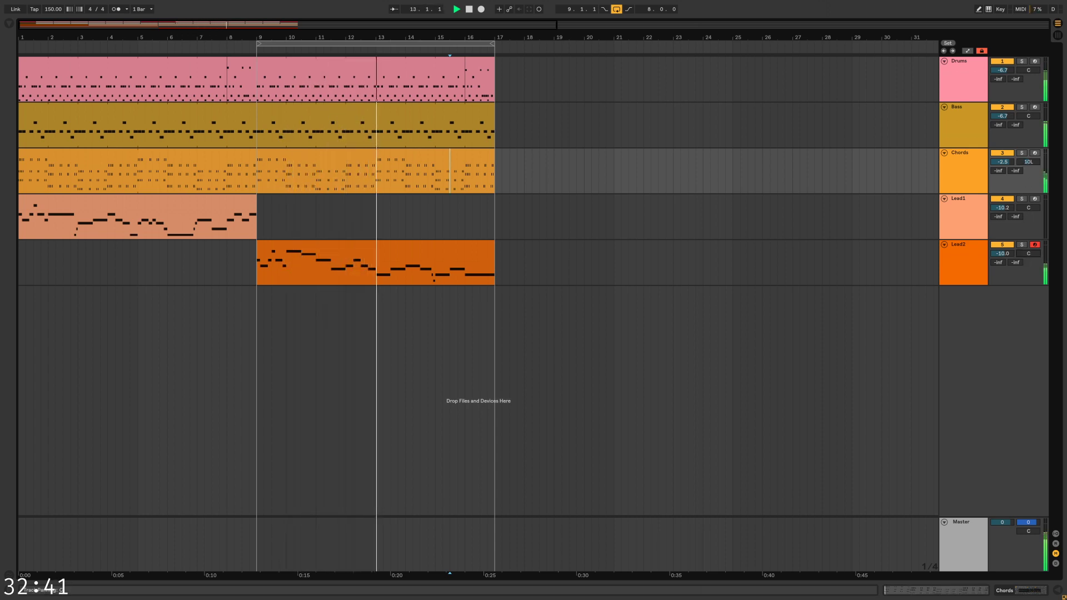
Pan the Lead2 track to 10R and reset the Chords track's pan to center
drag(1028, 254, 1028, 251)
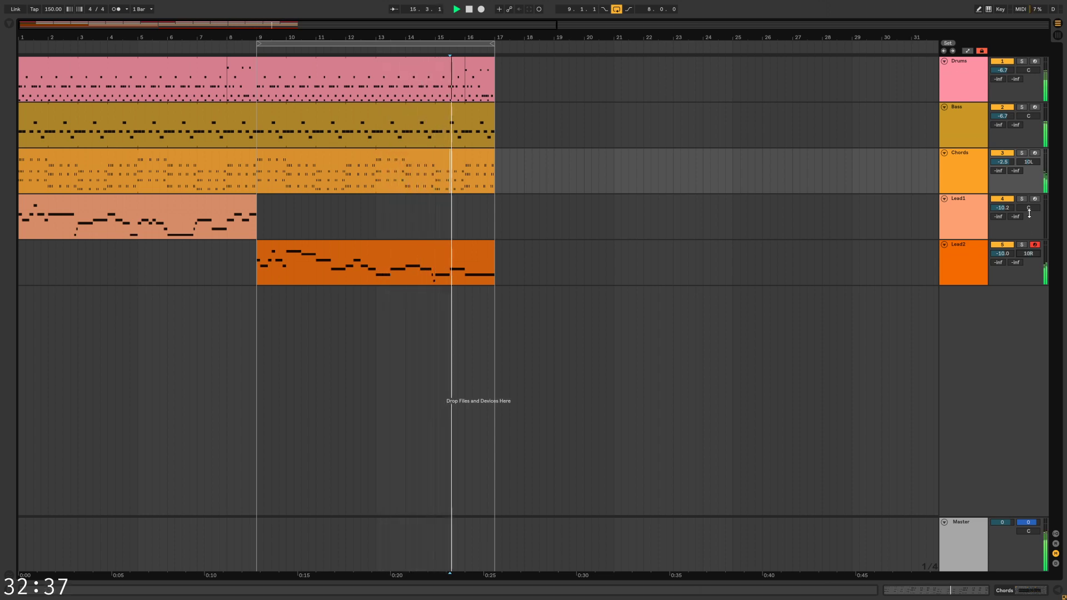
drag(1028, 208, 1028, 208)
double_click(1028, 162)
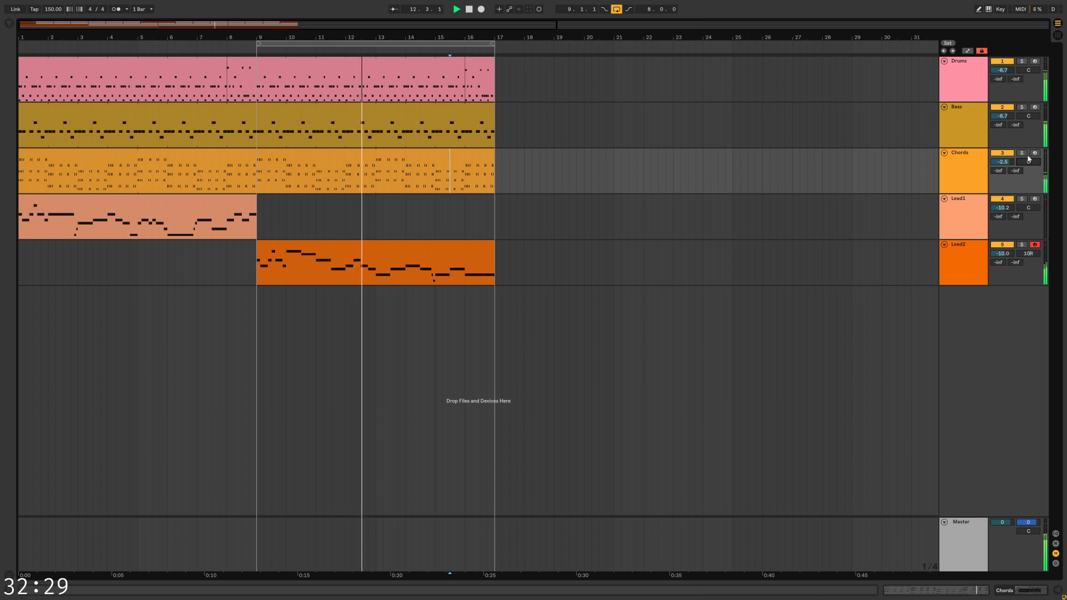
Pan the Lead1 track to 10L and keep listening to the loop
drag(1029, 210, 1029, 215)
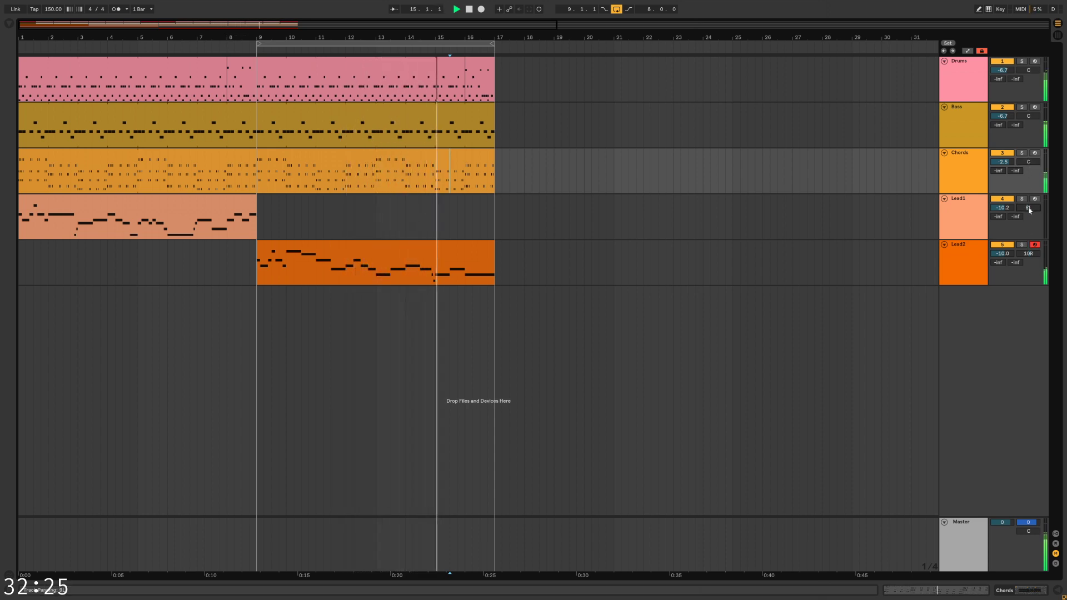
click(212, 217)
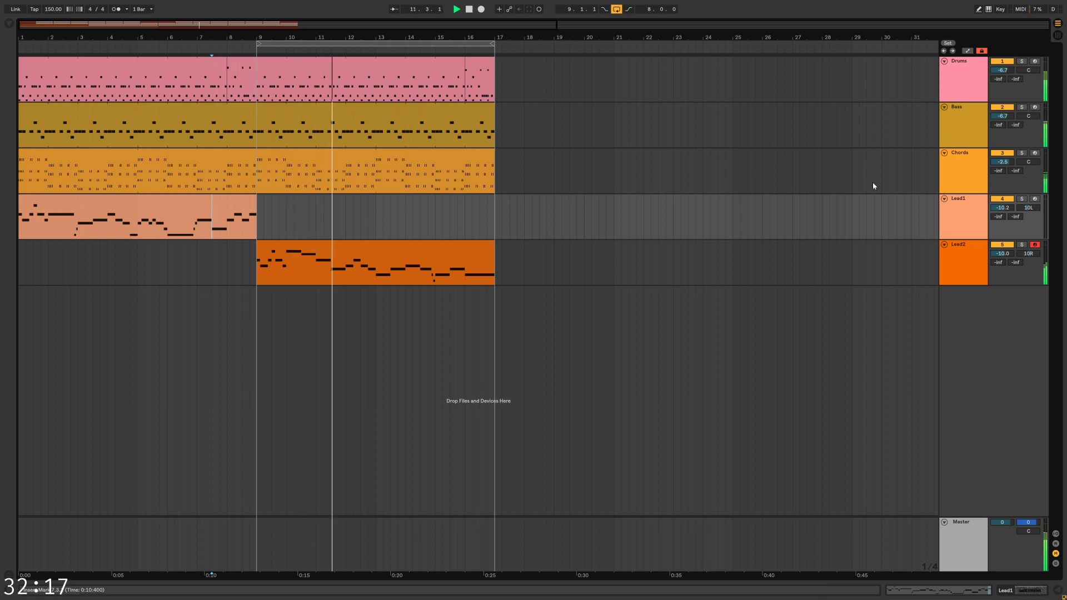
click(532, 168)
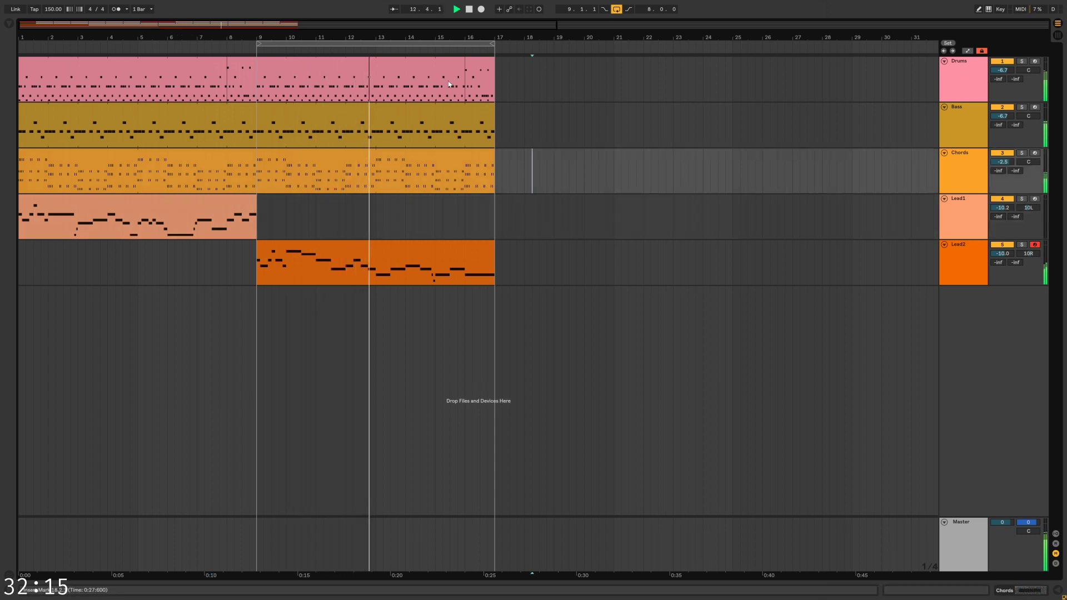
In the bar 16 drum fill, delete the Crash 18 hits and replace the hi-hats before 1.2.2 with snare hits at 1 and 1.2
double_click(480, 83)
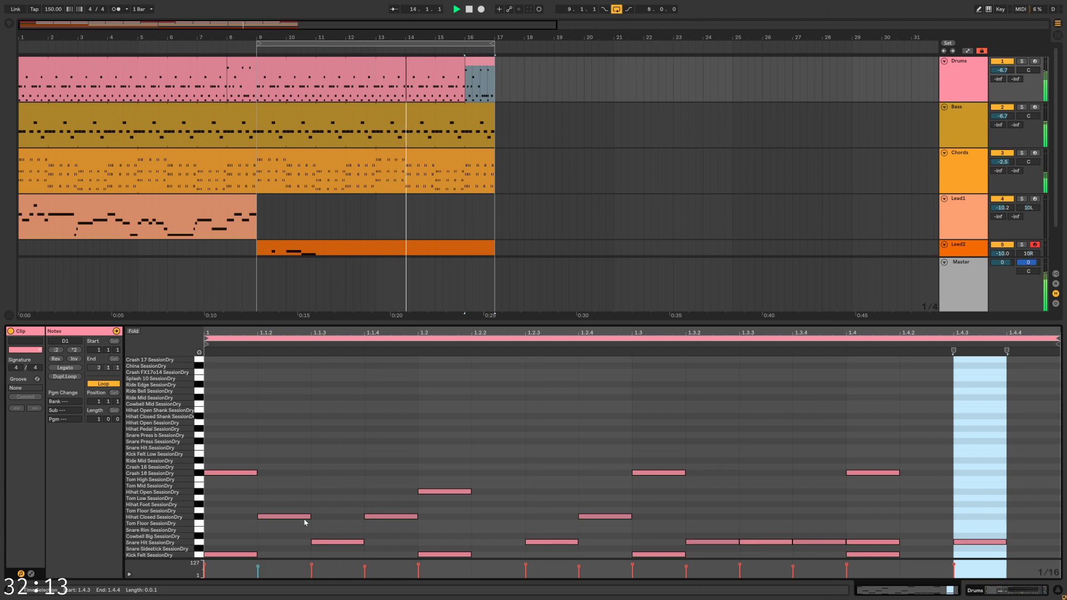
drag(305, 521, 264, 547)
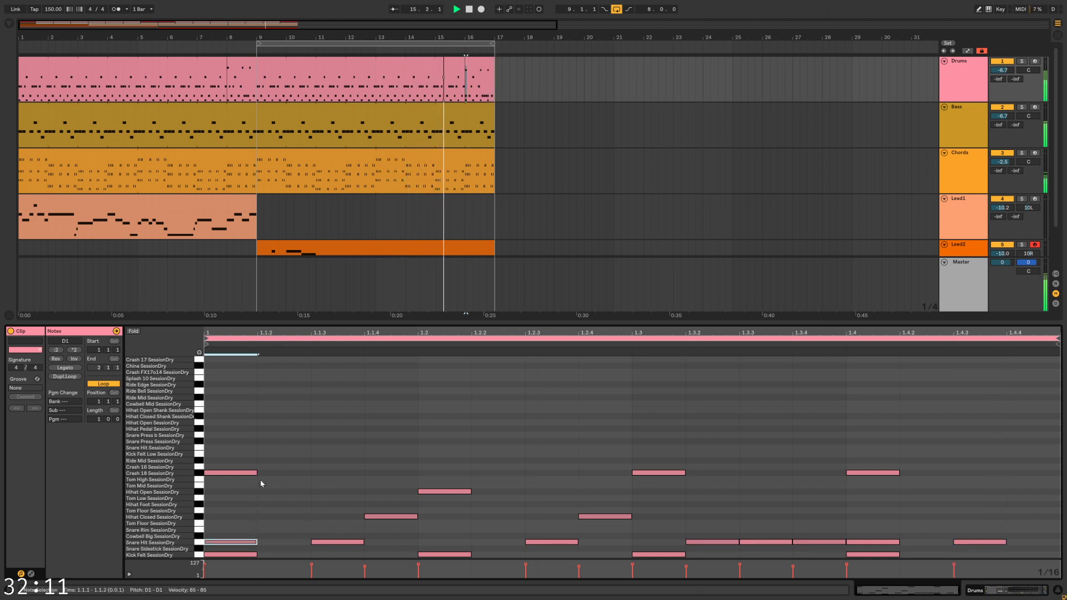
drag(671, 484, 924, 482)
key(Delete)
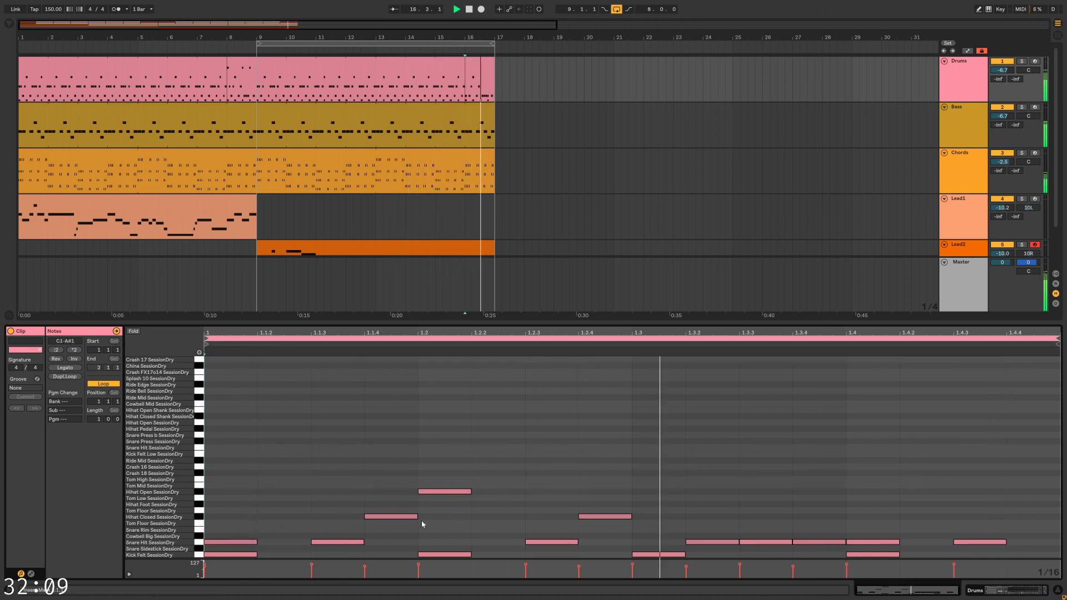
drag(414, 517, 457, 537)
key(Delete)
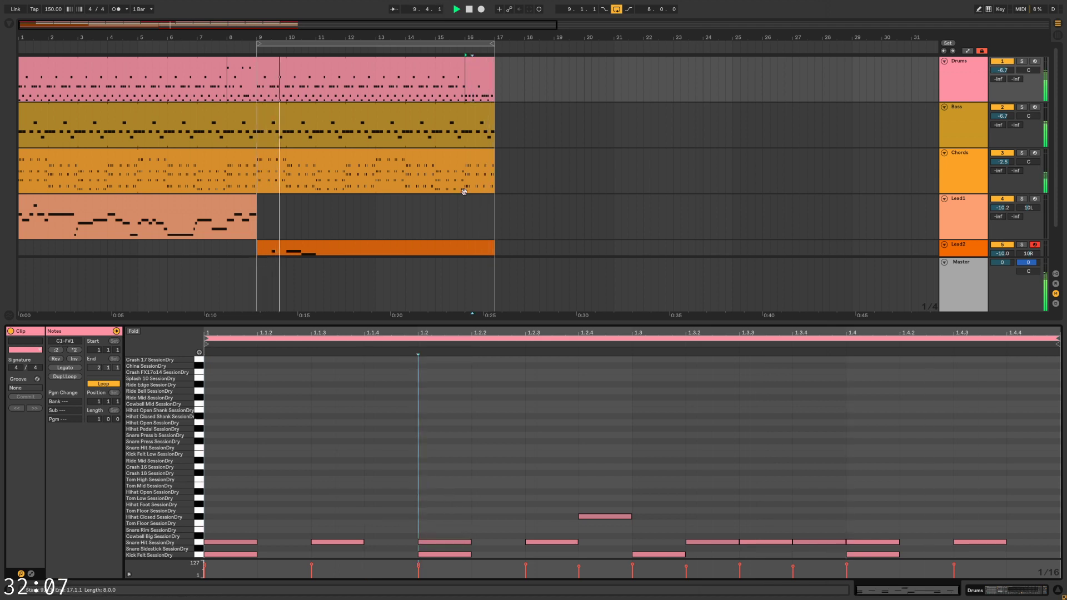
Delete the remaining closed hi-hat at 1.2.4 and add snare hits at 1.1.2 and 1.2.2
key(space)
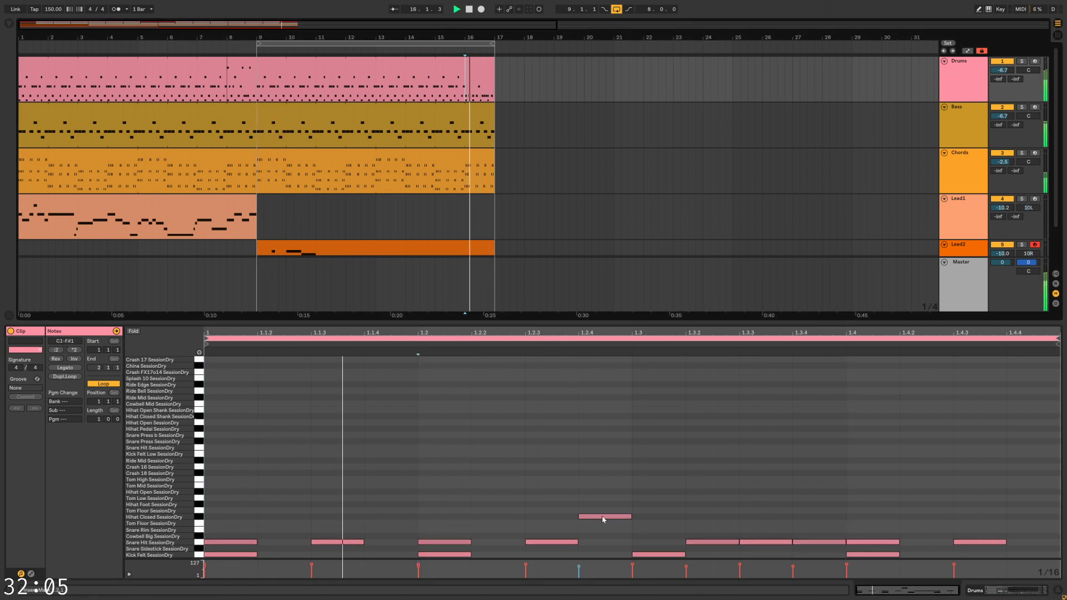
mouse_move(602, 519)
mouse_down()
mouse_move(295, 547)
mouse_move(517, 534)
mouse_move(510, 543)
mouse_up()
key(space)
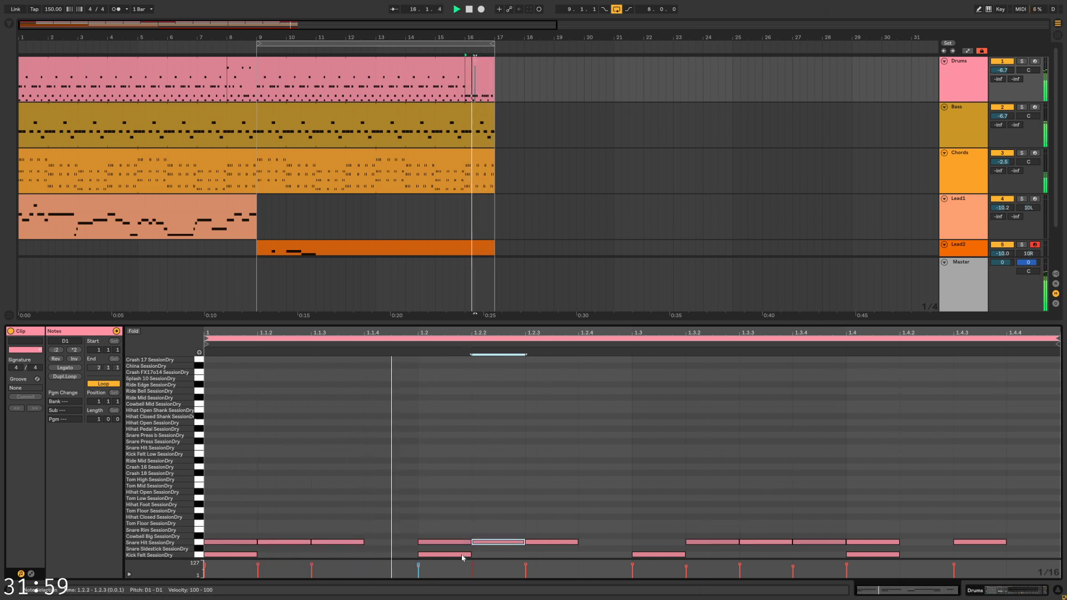
click(462, 556)
click(559, 546)
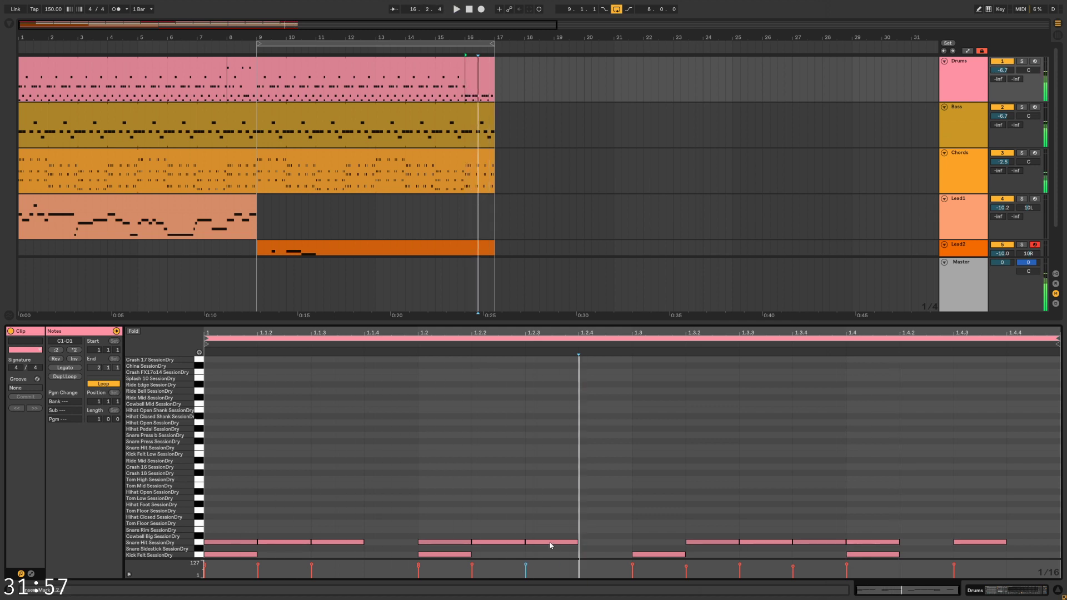
Try open hi-hat hits at 1.1.4 and 1.2.4, and closed hi-hats from 1.1.2 to 1.1.4, while the loop plays
double_click(381, 493)
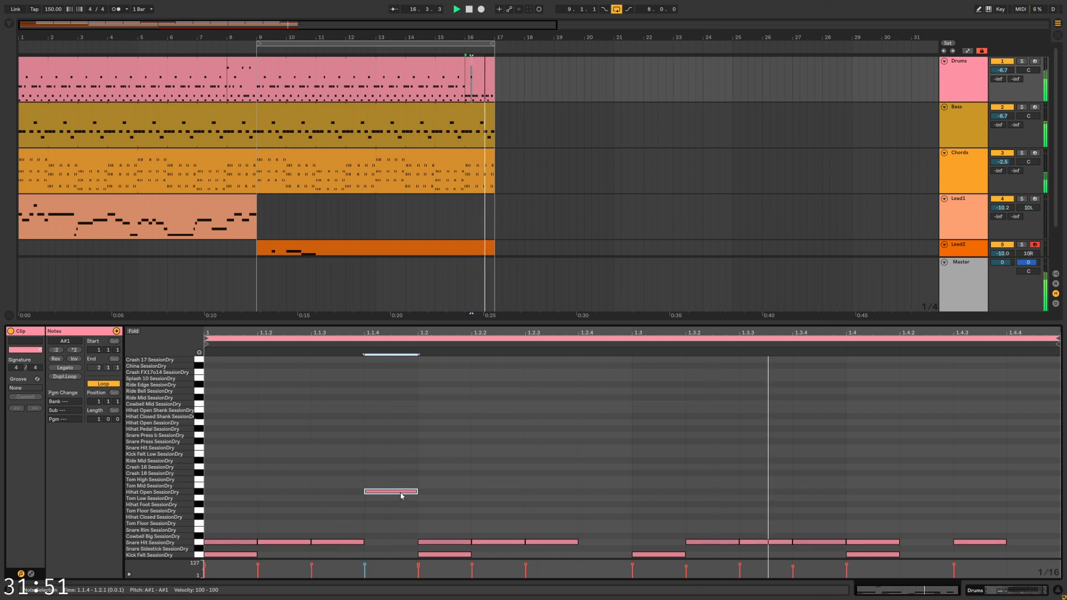
drag(401, 493, 620, 496)
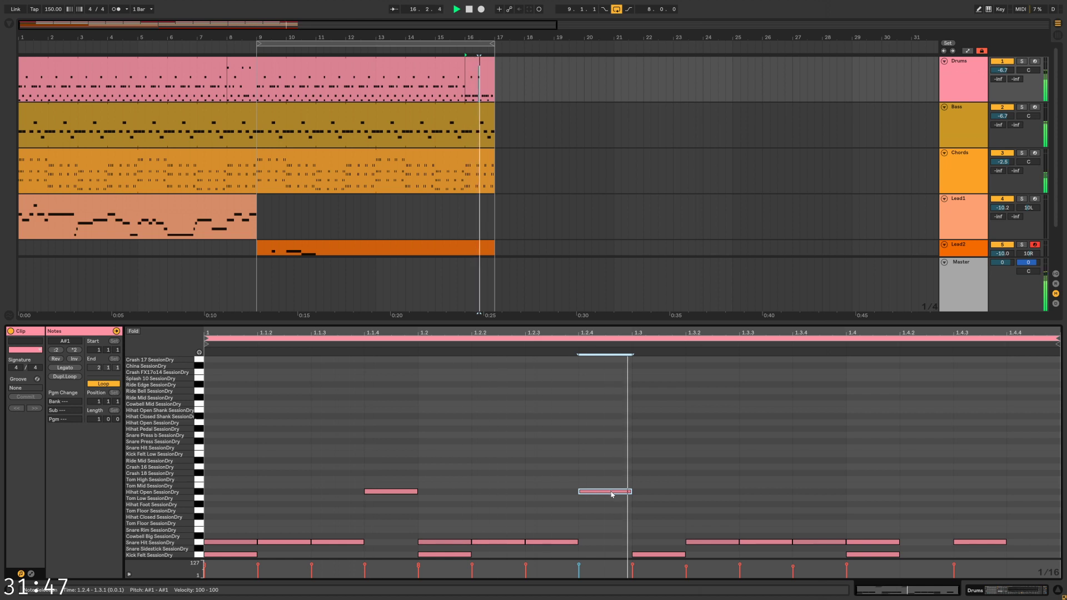
drag(612, 495, 398, 522)
double_click(397, 493)
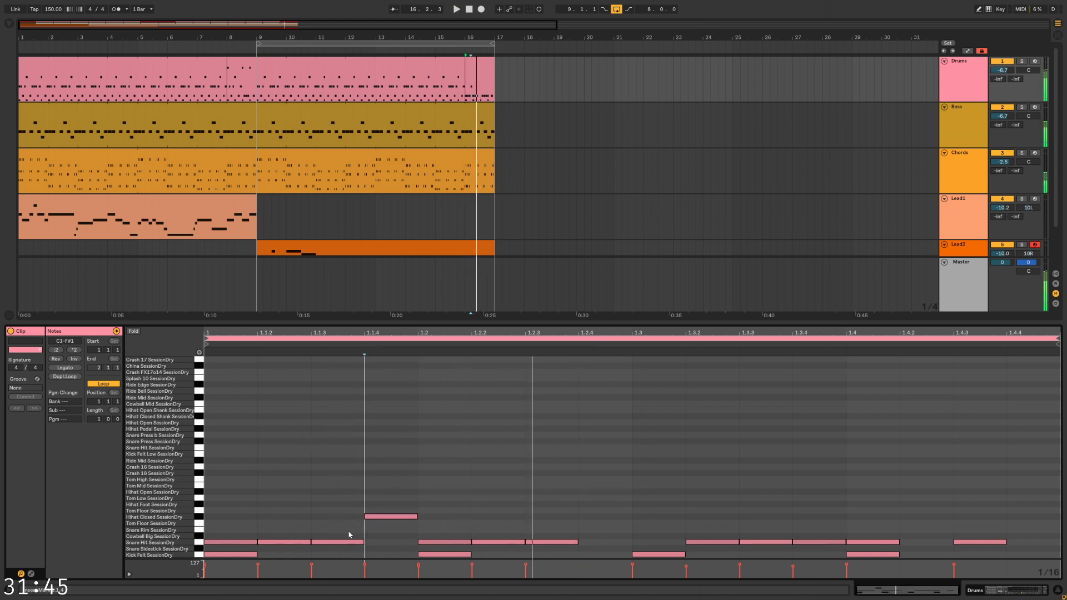
mouse_move(332, 519)
mouse_down()
mouse_move(296, 553)
mouse_move(313, 517)
mouse_up()
key(space)
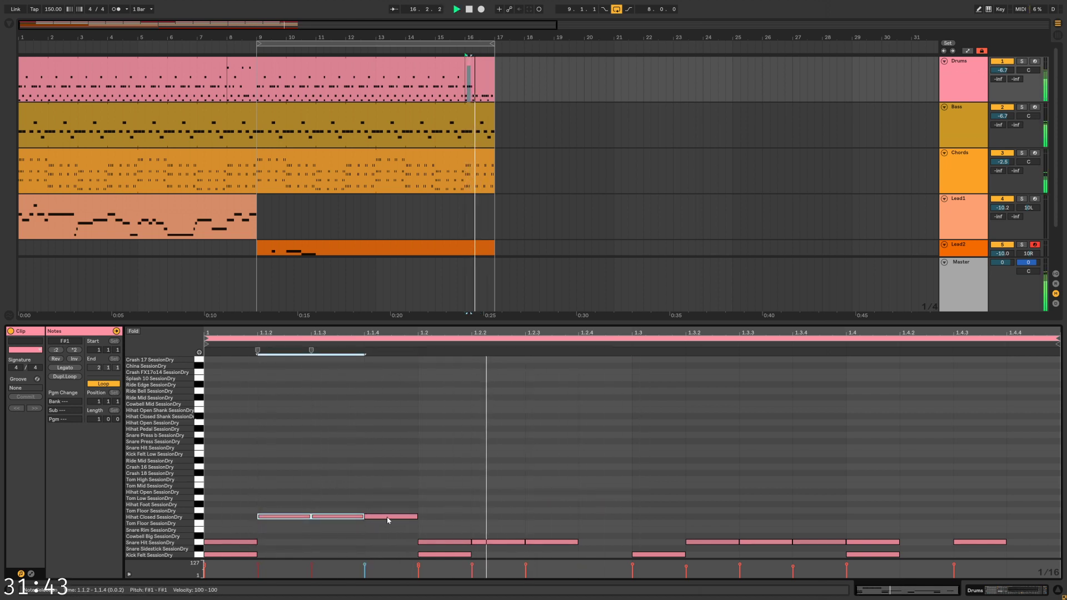
Restore the snares at 1.1.2 and 1.1.3, place Crash 18 hits at 1.1.4 and 1.4, and remove the snare at 1.4.3
mouse_move(389, 518)
mouse_down()
mouse_move(396, 464)
mouse_move(396, 478)
mouse_move(281, 529)
mouse_move(284, 543)
mouse_up()
click(687, 525)
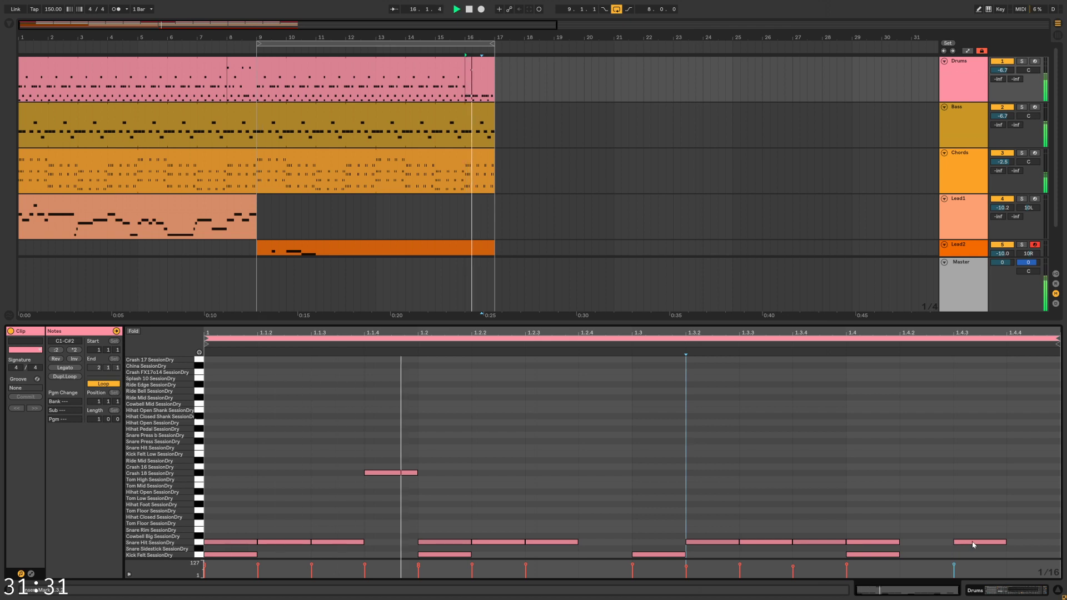
drag(954, 547, 873, 472)
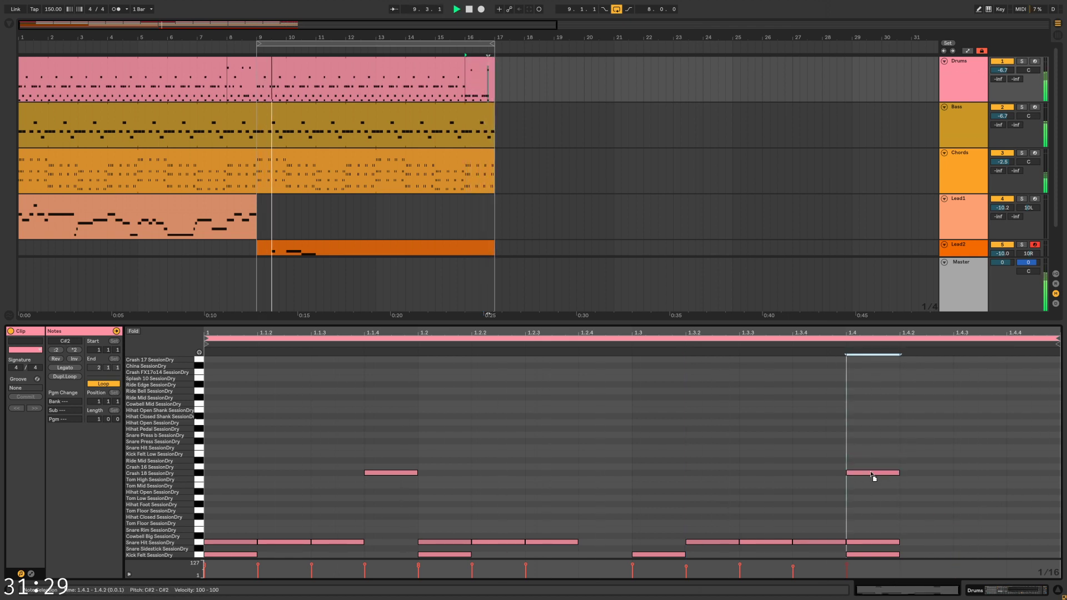
Check which crash the bar 8 fill uses, and shift both crash hits in the bar 16 fill up to Crash 16
click(376, 89)
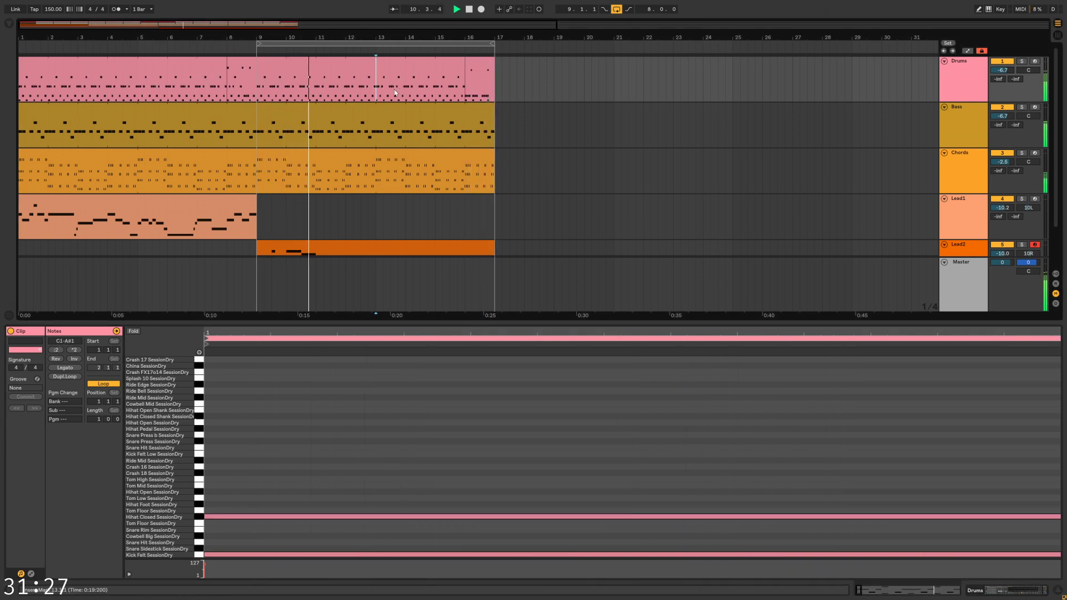
click(189, 90)
click(388, 92)
click(241, 61)
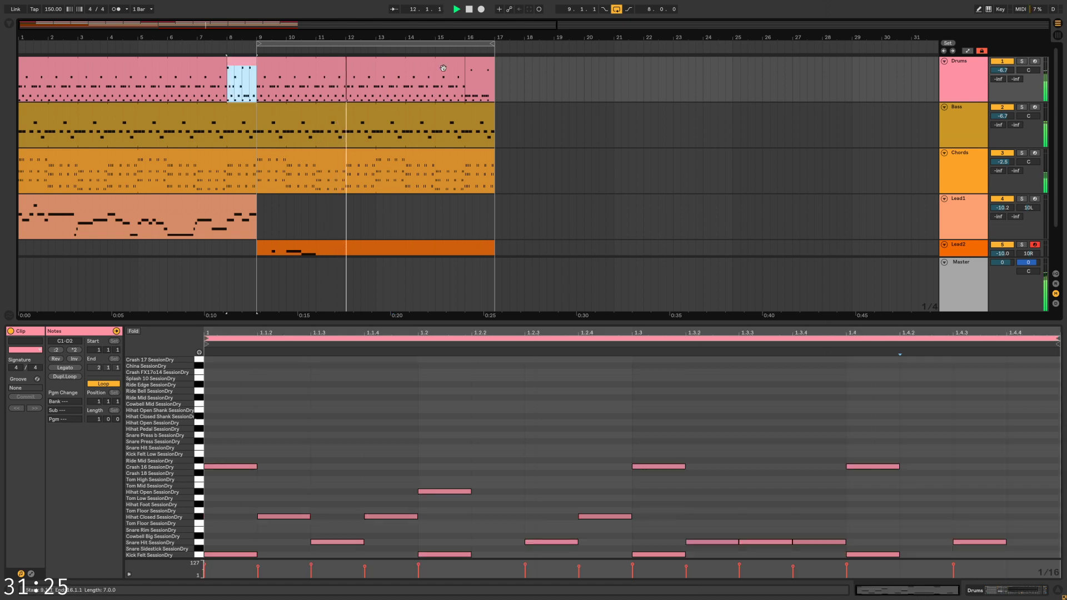
click(480, 74)
drag(395, 452, 995, 510)
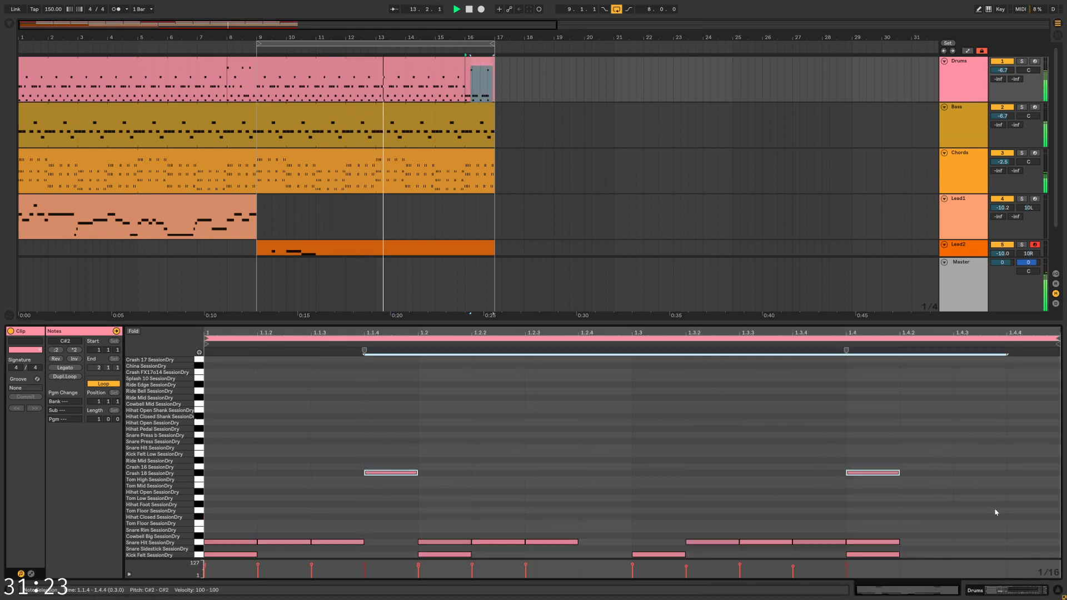
key(Up)
click(902, 504)
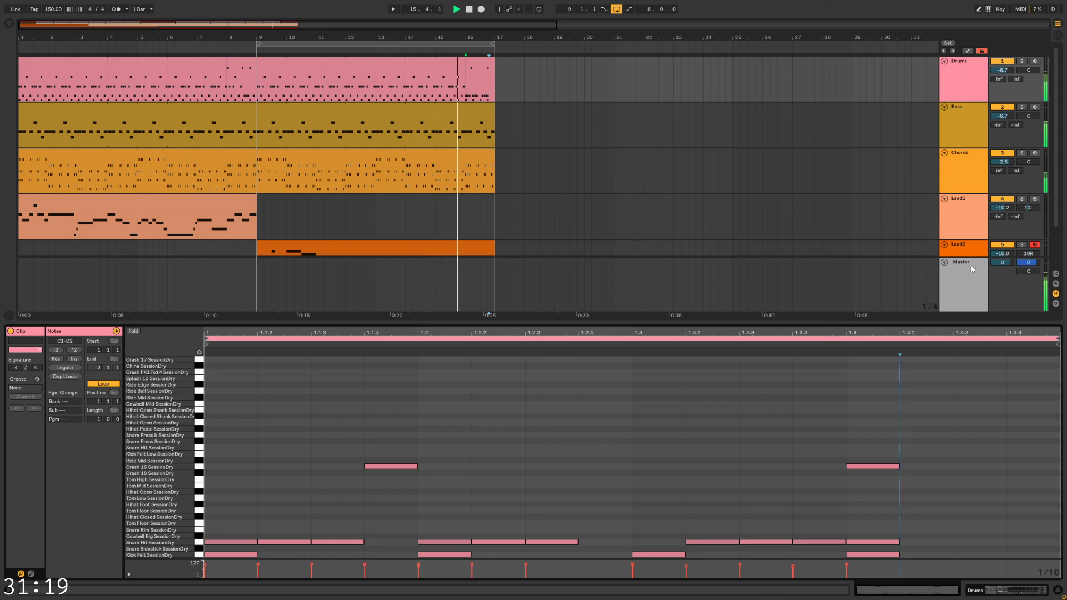
Collapse the Master track and replace the Crash 16 hit at 1.4 with one at 1.2.4
click(946, 263)
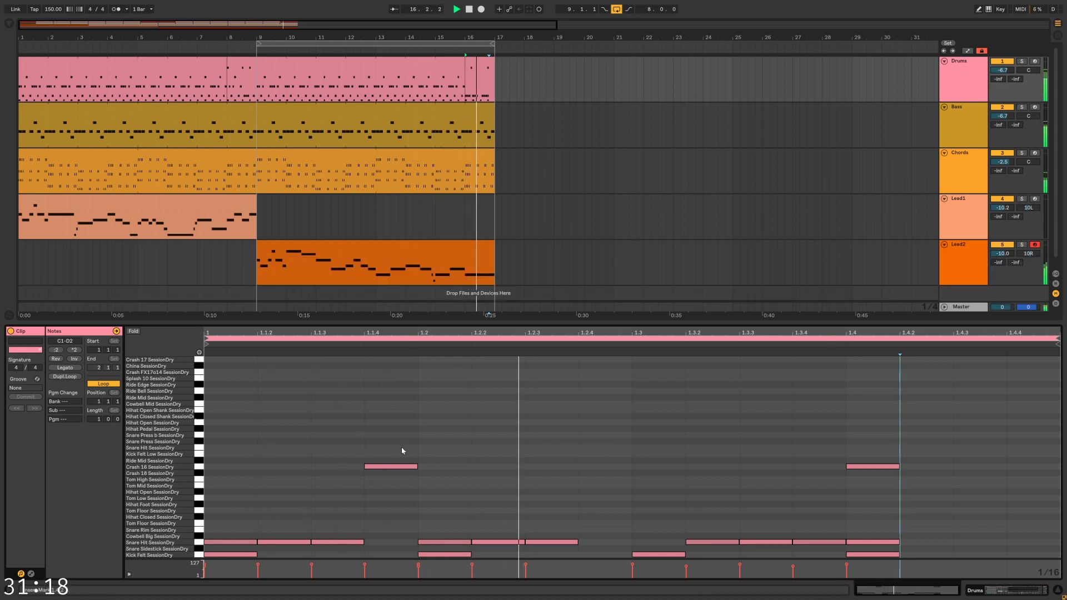
click(871, 472)
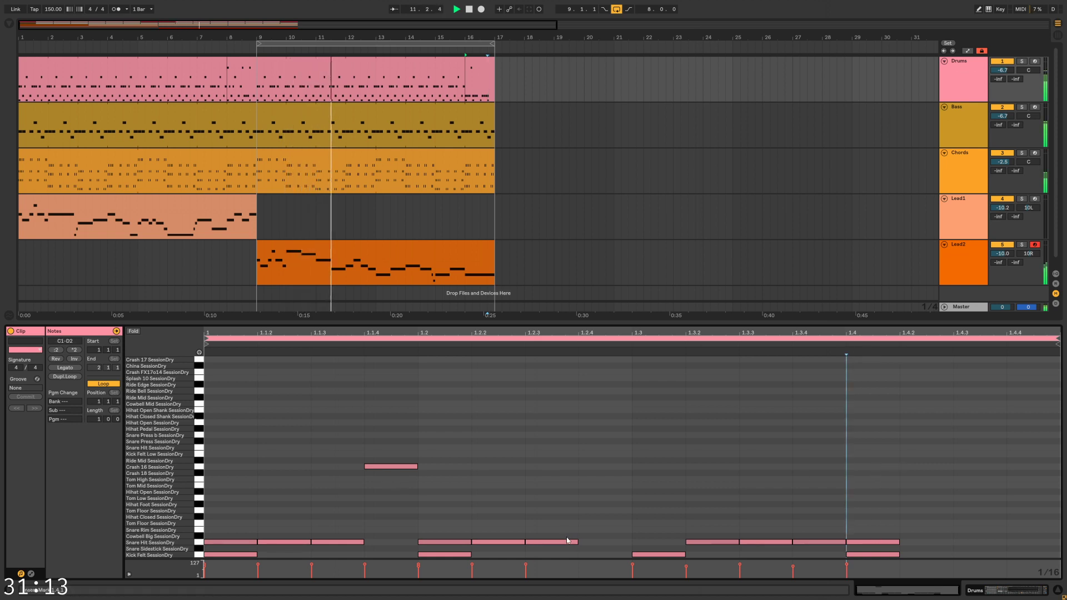
drag(562, 545, 612, 472)
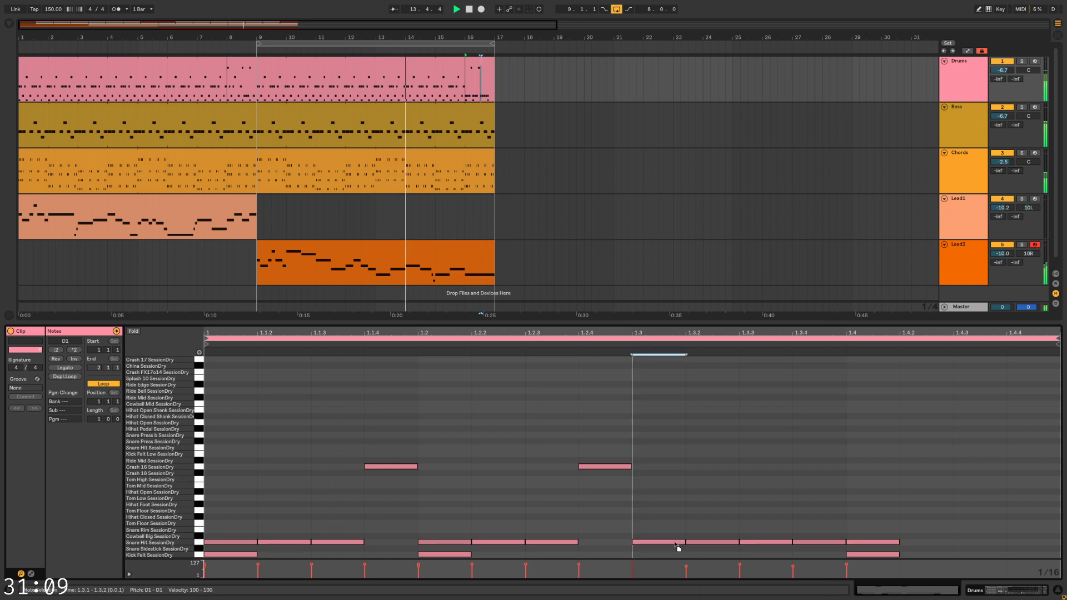
Thin the second half of the fill to snare hits at 1.3, 1.3.3, 1.4 and 1.4.3, with no kicks
double_click(722, 543)
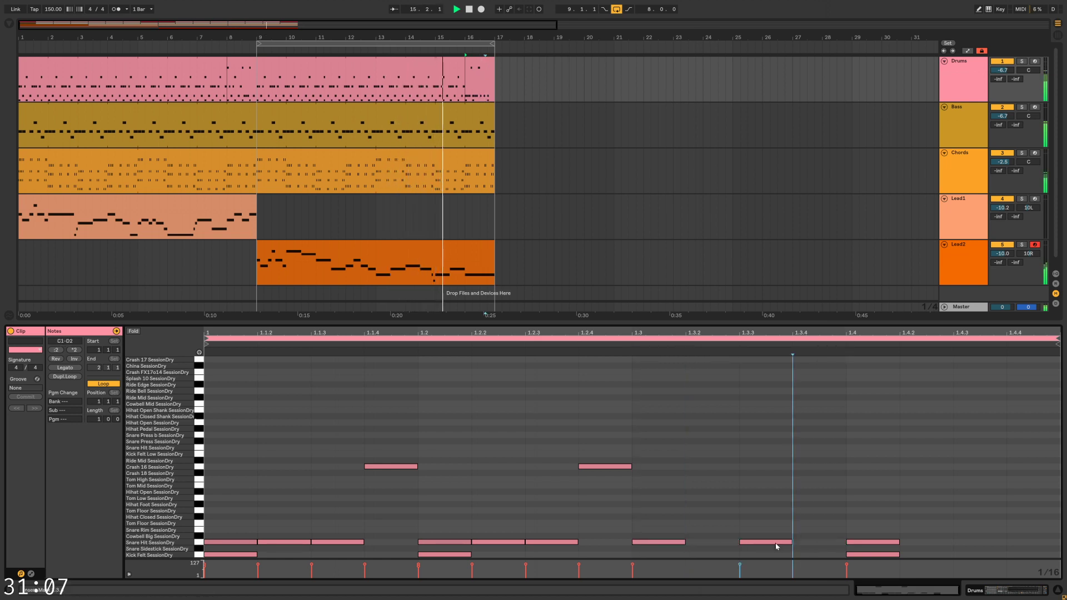
drag(776, 544, 1007, 547)
double_click(874, 556)
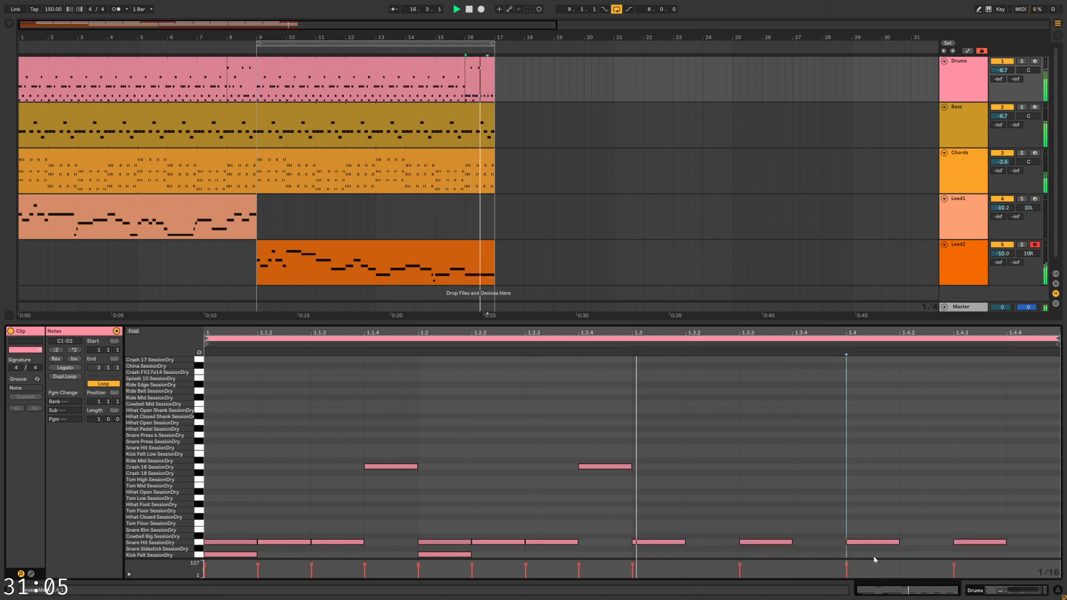
double_click(974, 545)
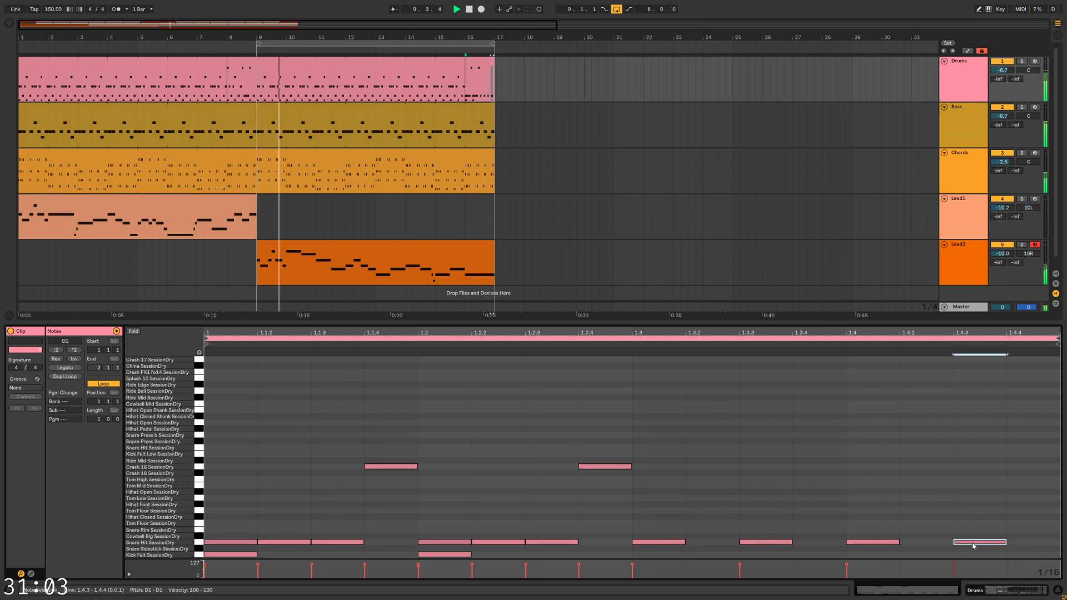
Close the drum clip's note editor and listen to the loop
click(1057, 590)
click(457, 217)
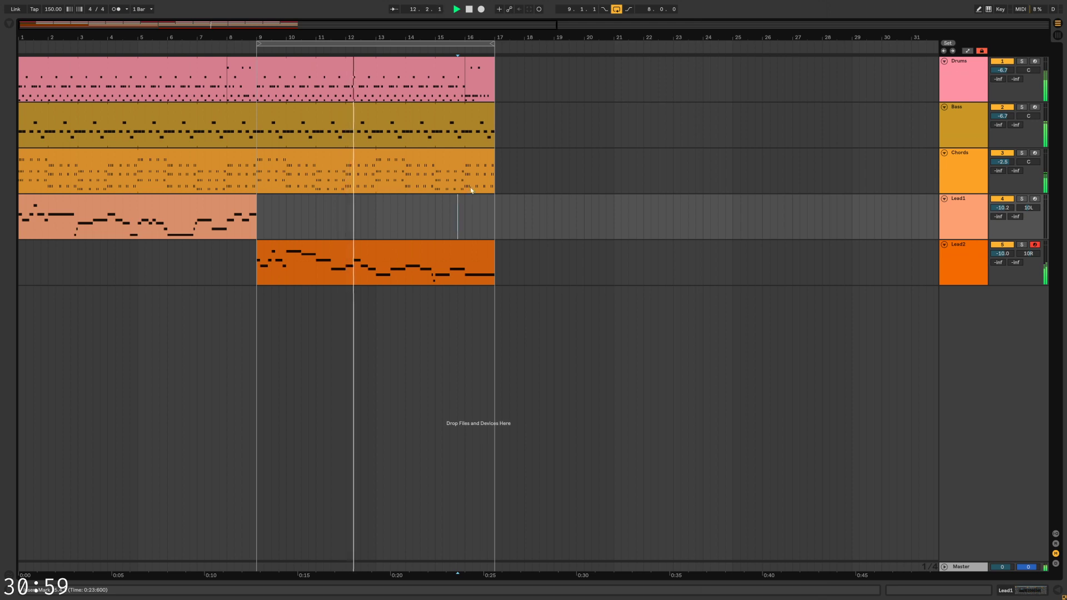
click(555, 166)
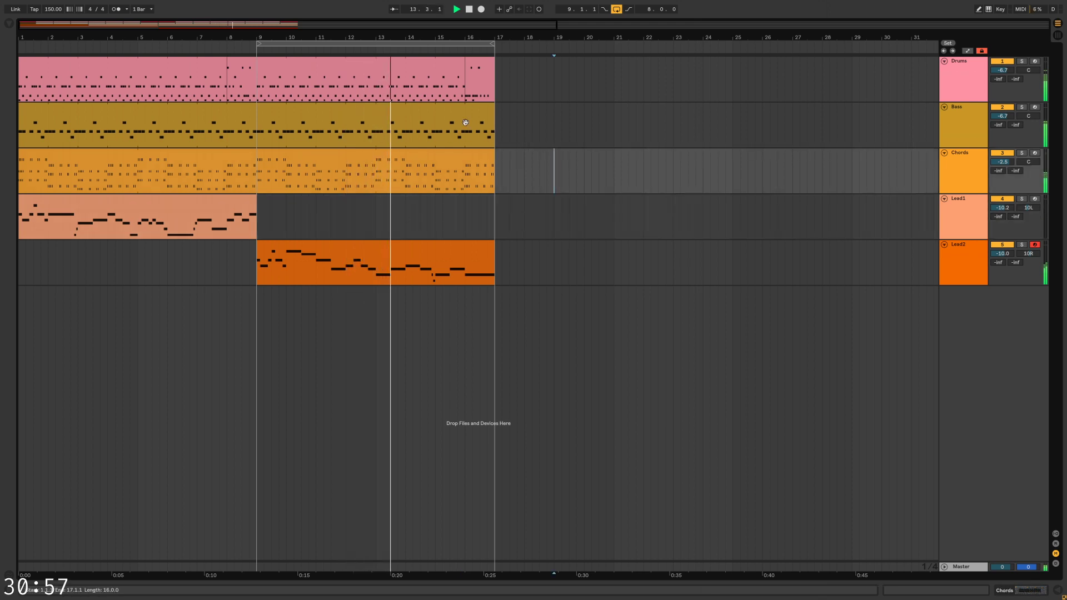
Open the Bass clip of bars 9 to 16, shorten the first A1 to a sixteenth and add another A1 at 1.1.2
click(260, 136)
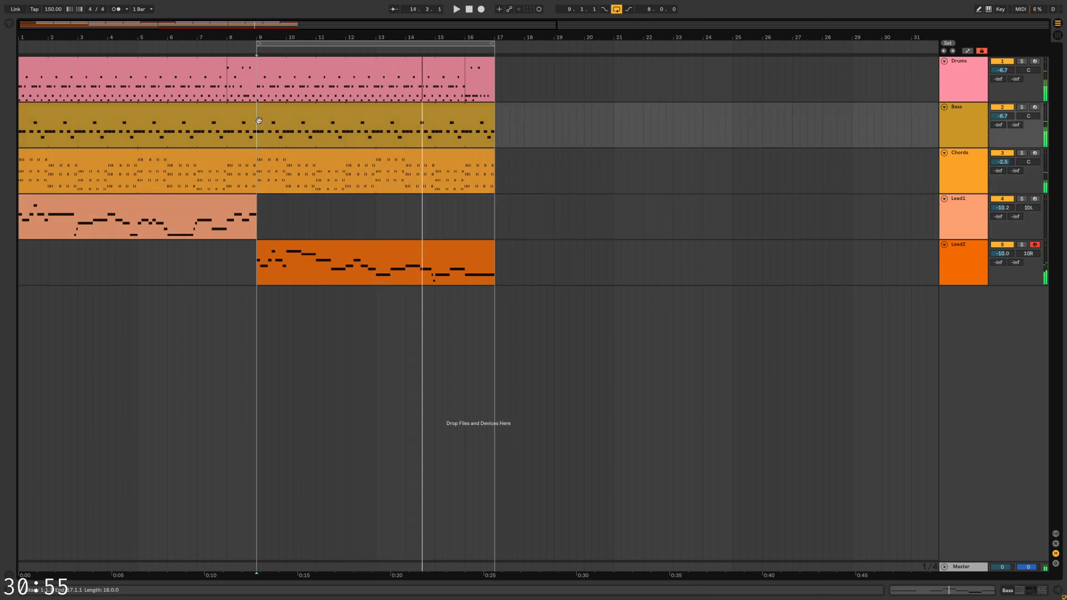
double_click(281, 113)
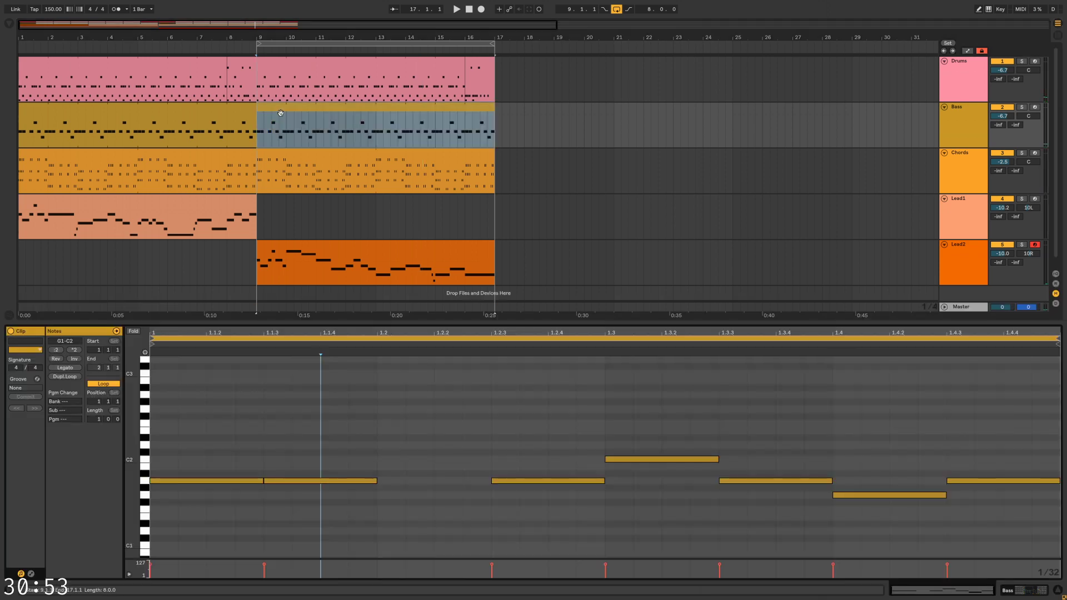
drag(262, 483, 209, 482)
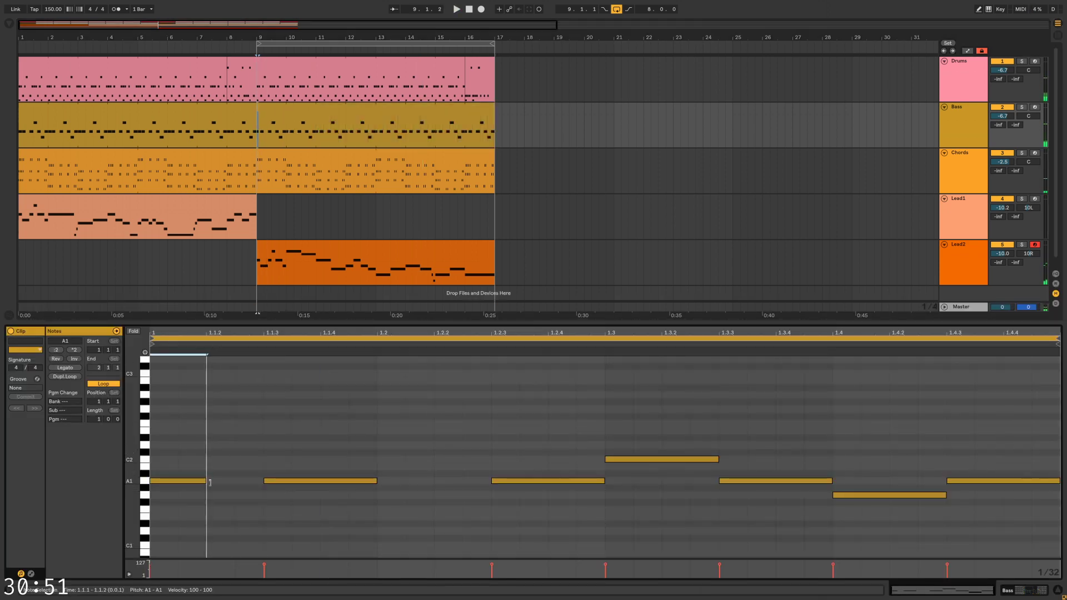
click(248, 482)
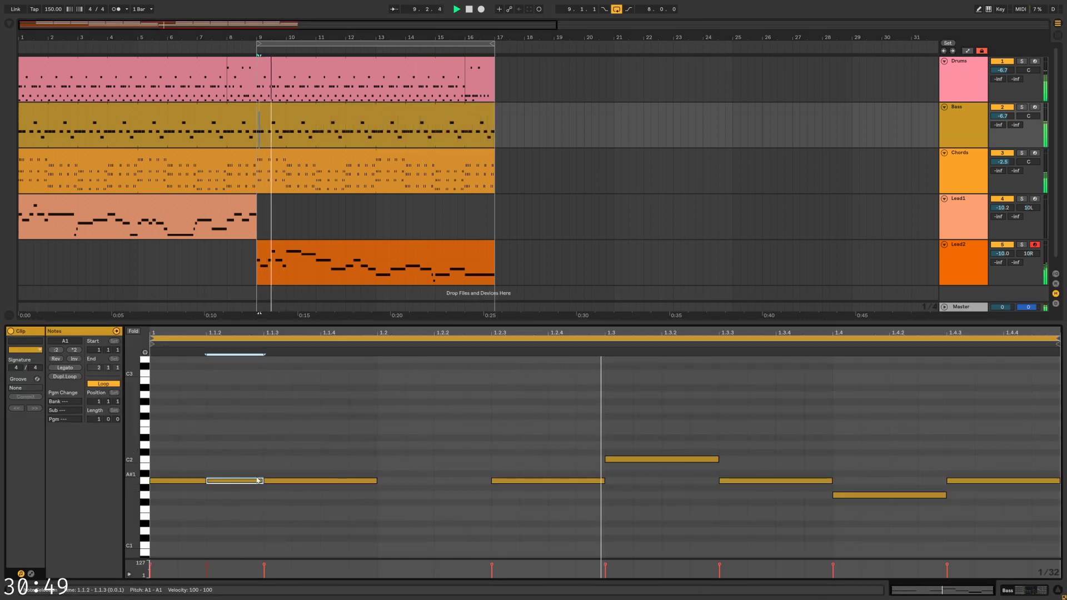
Try splitting the bass note at 1.3 into a sixteenth G1 followed by a sixteenth C2 at 1.3.2
click(602, 482)
drag(622, 460, 624, 495)
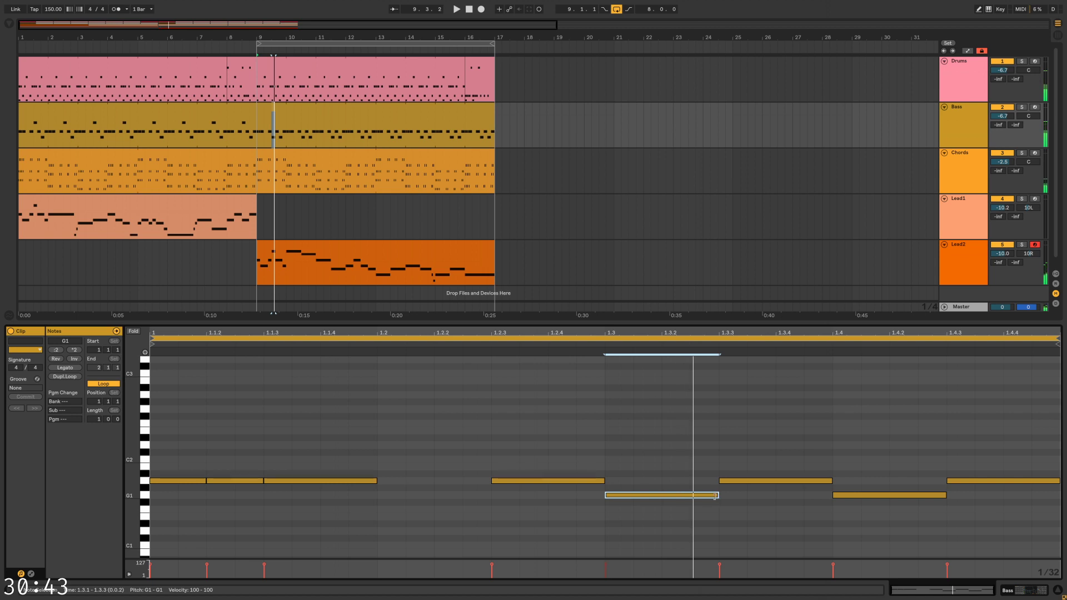
drag(715, 497, 661, 498)
drag(697, 457, 703, 465)
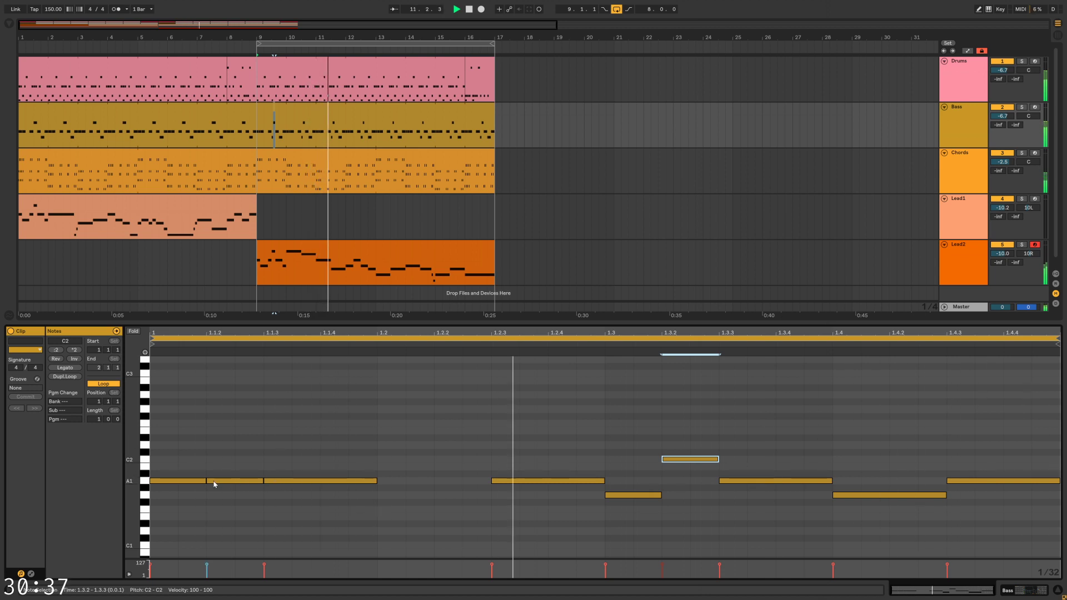
Lower the bass note at 1.1.2 to G1, delete the G1 at 1.3 and extend the C2 back to 1.3
drag(212, 481, 216, 497)
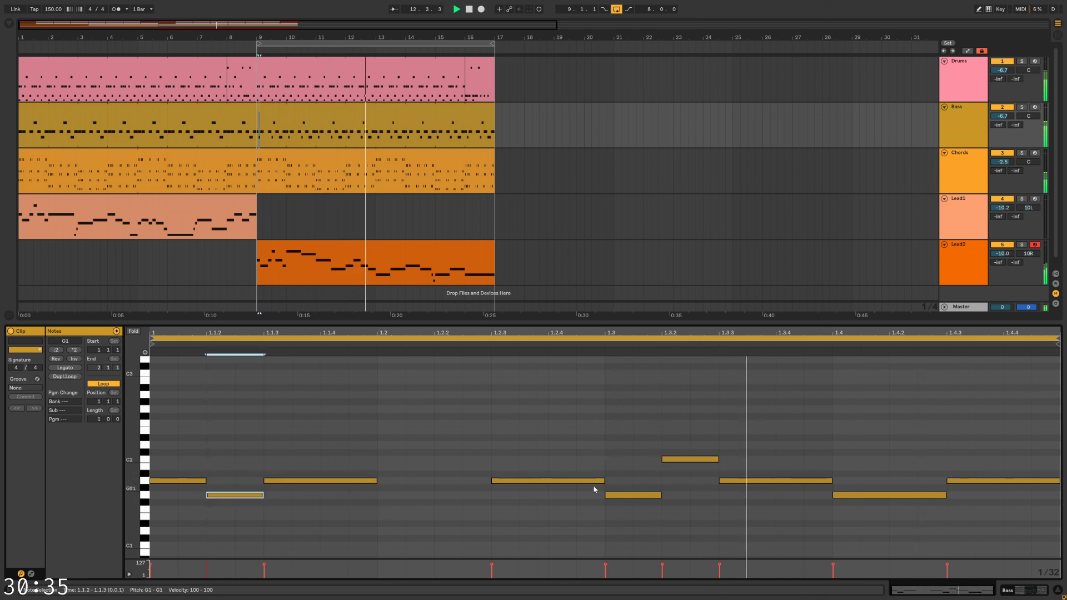
double_click(636, 497)
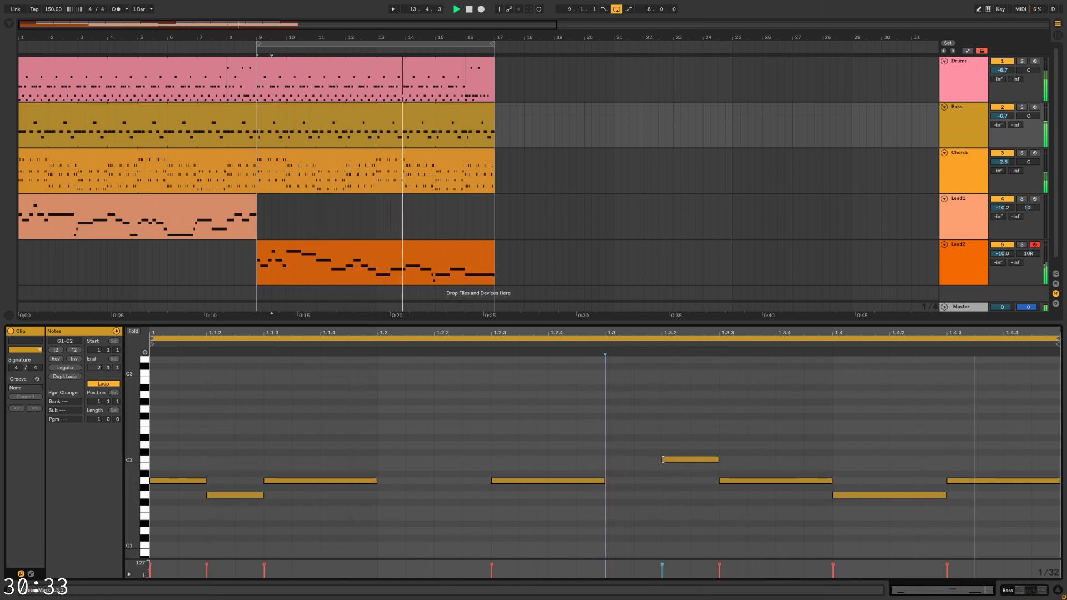
drag(663, 460, 600, 461)
Play from bar 7 to hear the transition into the new bass line, and select the Bass clip of bars 9 to 16
key(space)
click(224, 134)
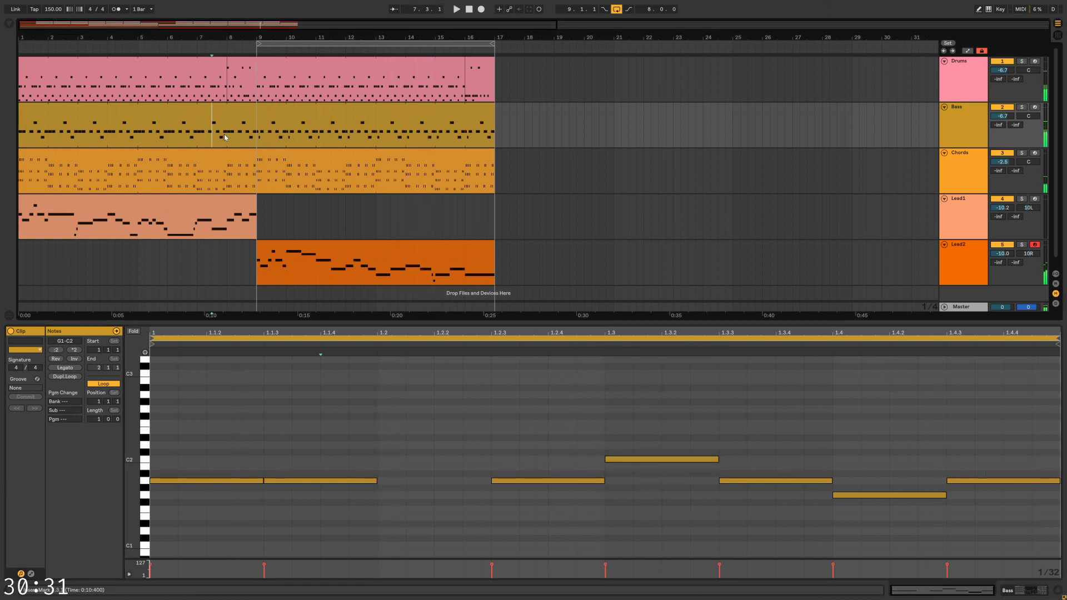
key(space)
click(291, 110)
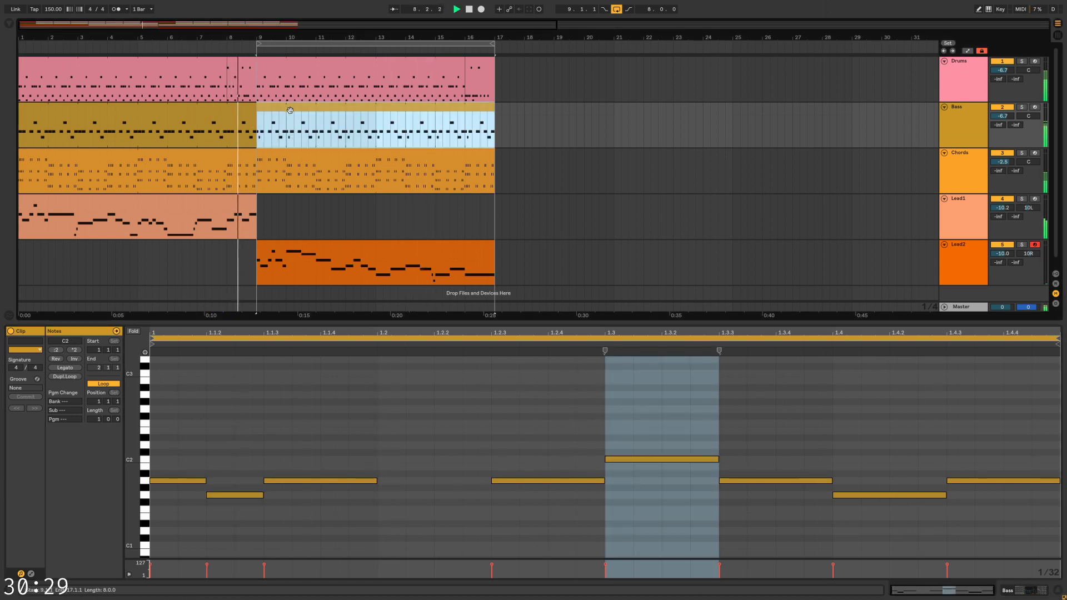
Replace the bass note at 1.2.3 with sixteenths F1 and G1, lower the note at 1.4.3 to F1, and play from bar 8
click(454, 459)
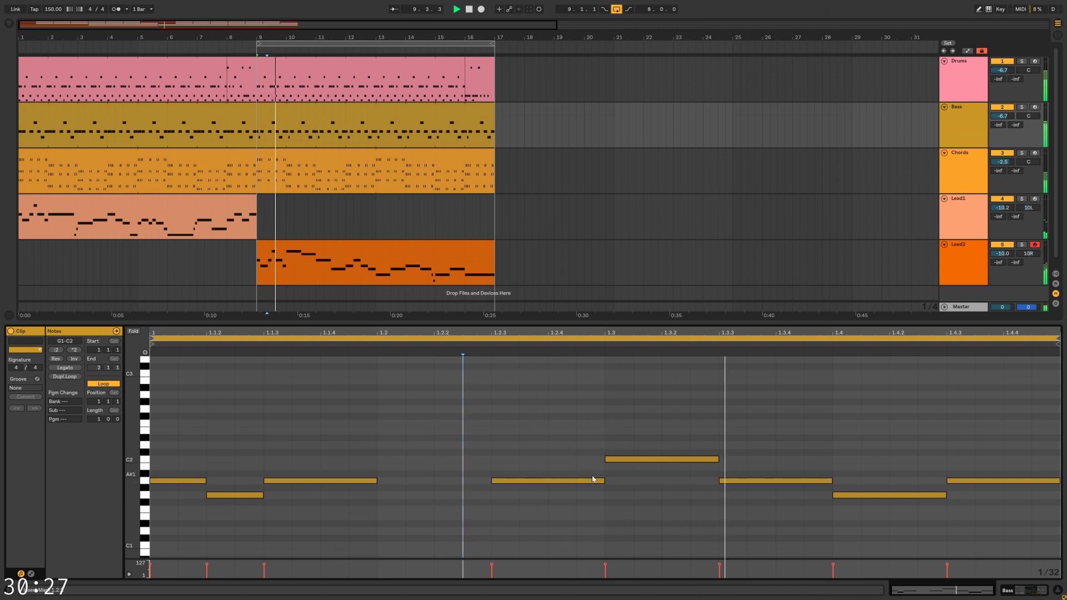
mouse_move(552, 482)
mouse_down()
mouse_move(555, 515)
mouse_move(556, 498)
mouse_move(603, 496)
mouse_move(543, 496)
mouse_move(532, 509)
mouse_move(586, 497)
mouse_move(584, 483)
mouse_move(569, 500)
mouse_up()
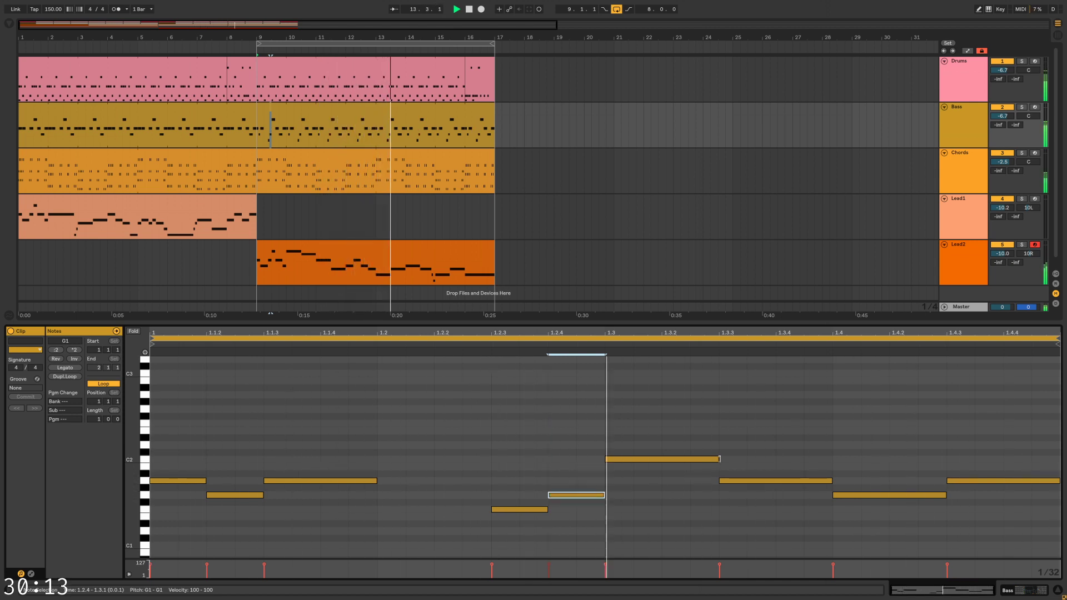
click(717, 499)
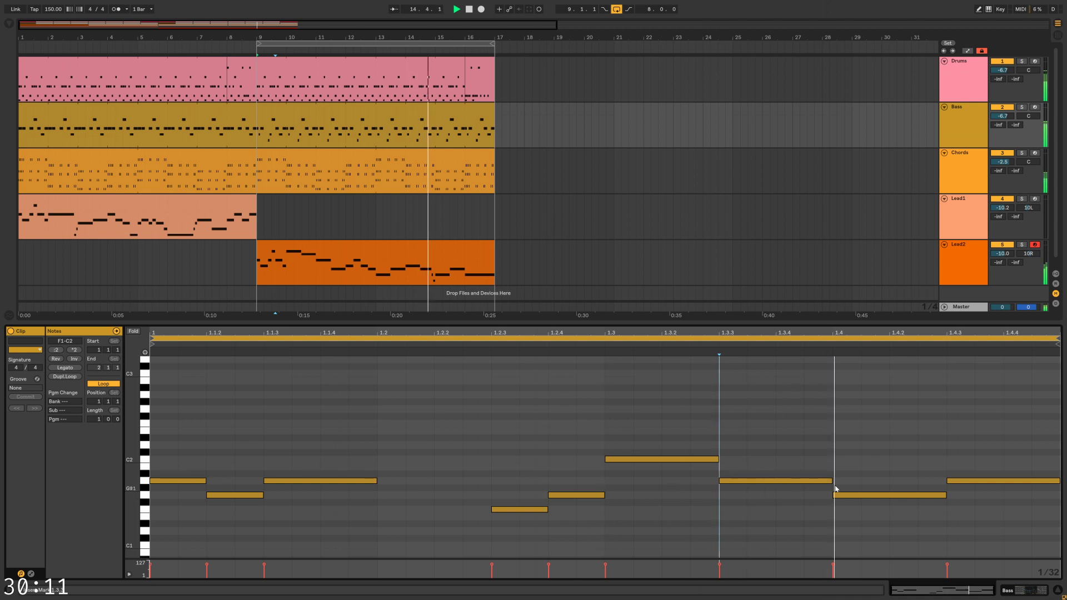
drag(980, 483, 977, 513)
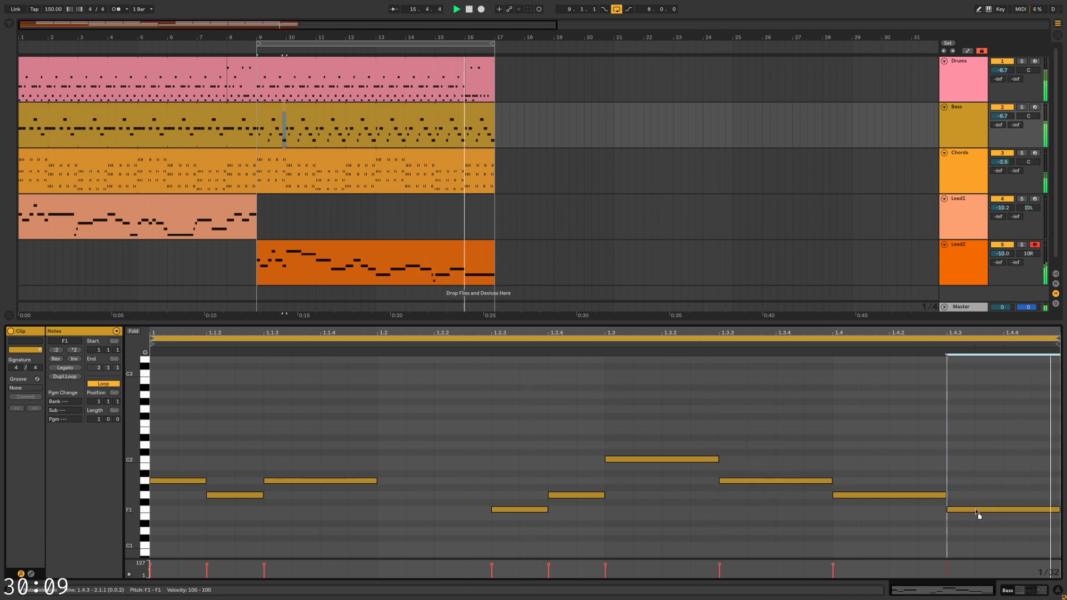
click(234, 139)
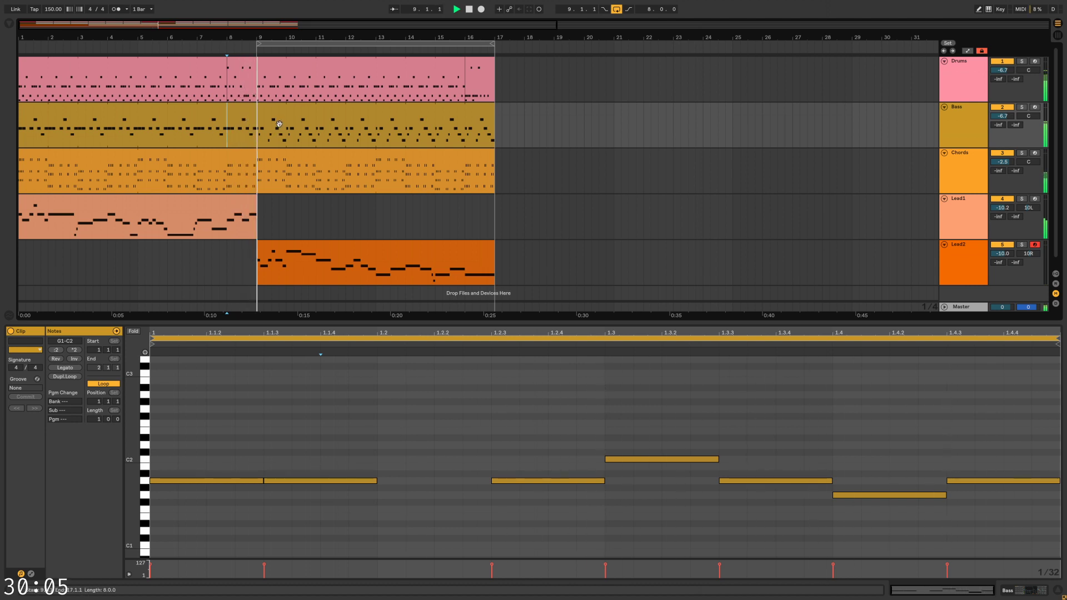
Open the Drums clip of bars 9 to 15 and delete all its open and closed hi-hat notes
click(303, 62)
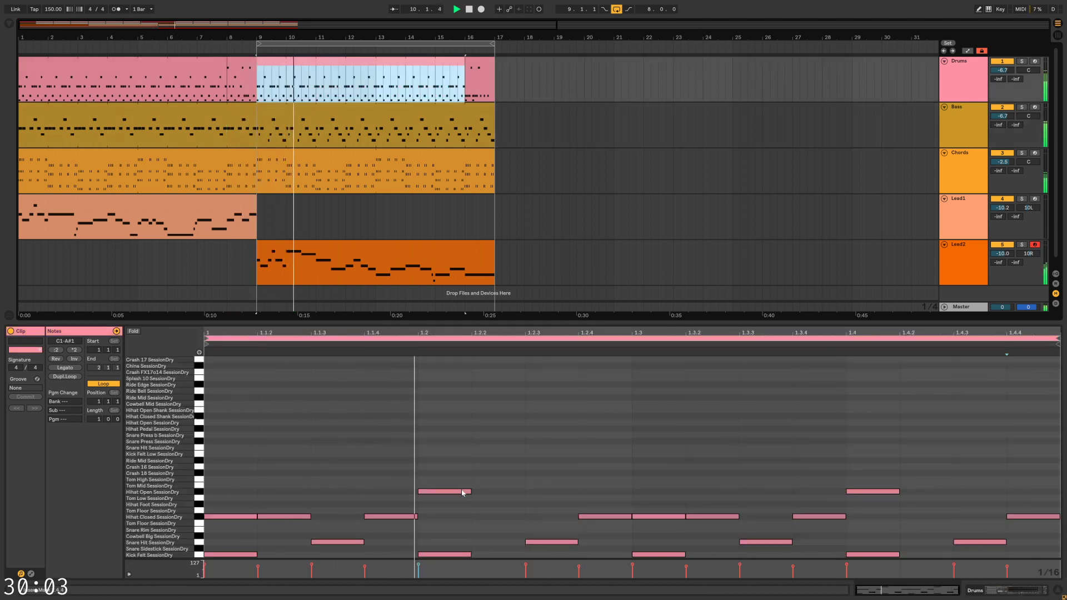
drag(218, 483, 1023, 533)
key(Delete)
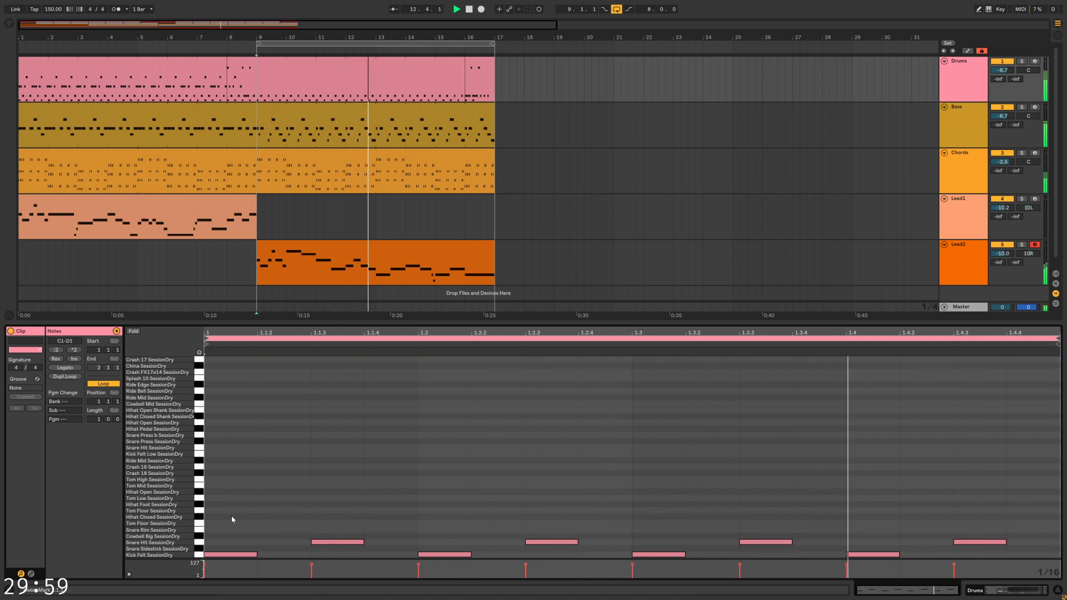
Add Hihat Closed hits at 1.1.1 and 1.1.3 and duplicate the pair across the bar, giving one hit on every eighth
ctrl+drag(239, 558, 357, 494)
drag(235, 471, 361, 506)
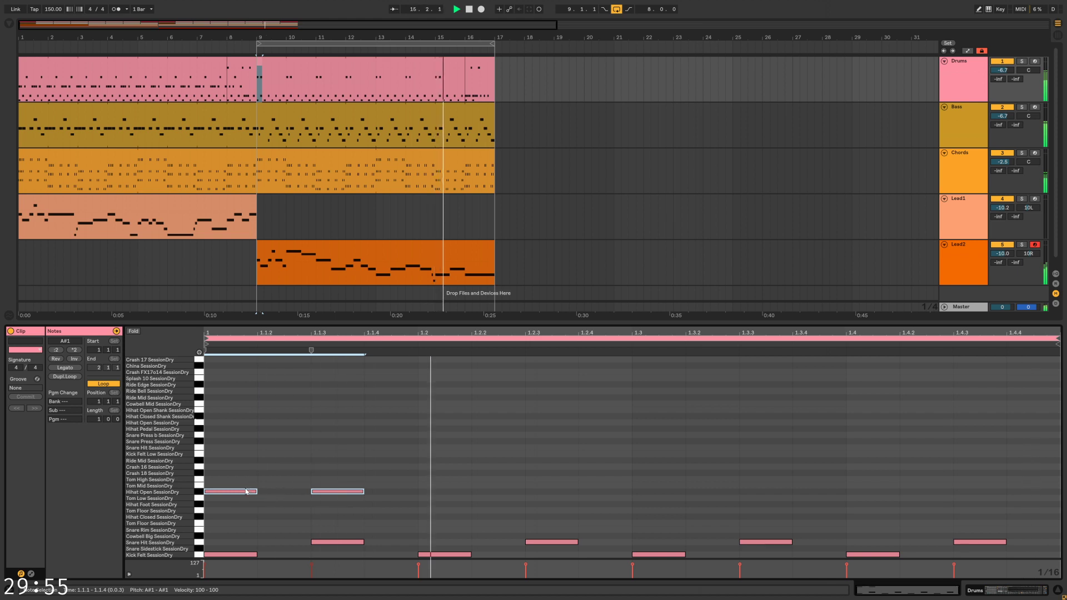
drag(246, 491, 418, 533)
key(ctrl+d)
key(ctrl+d)
key(ctrl+d)
key(ctrl+d)
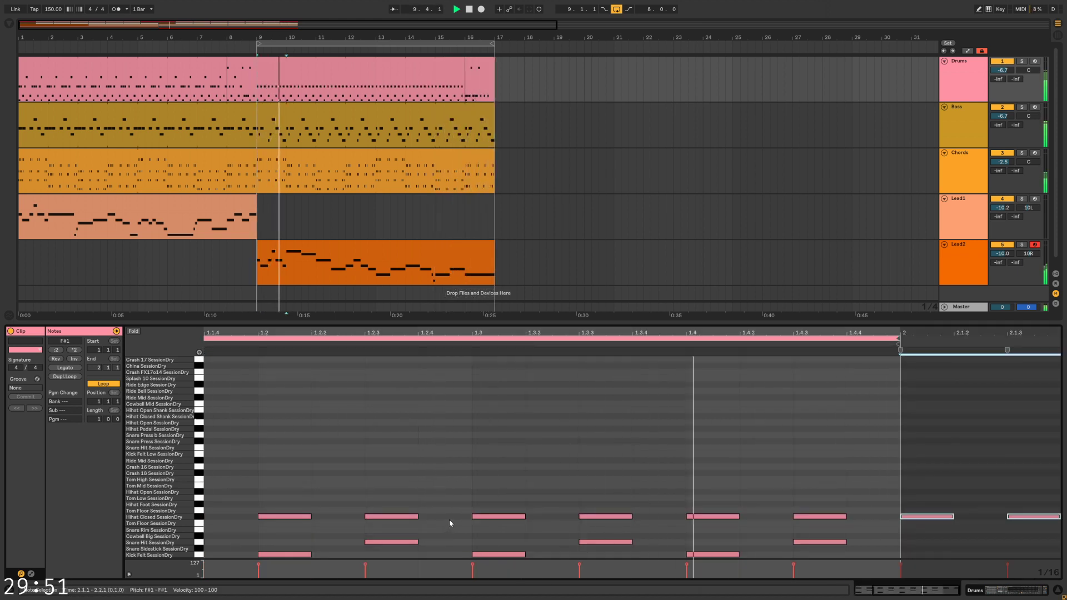
key(ctrl+z)
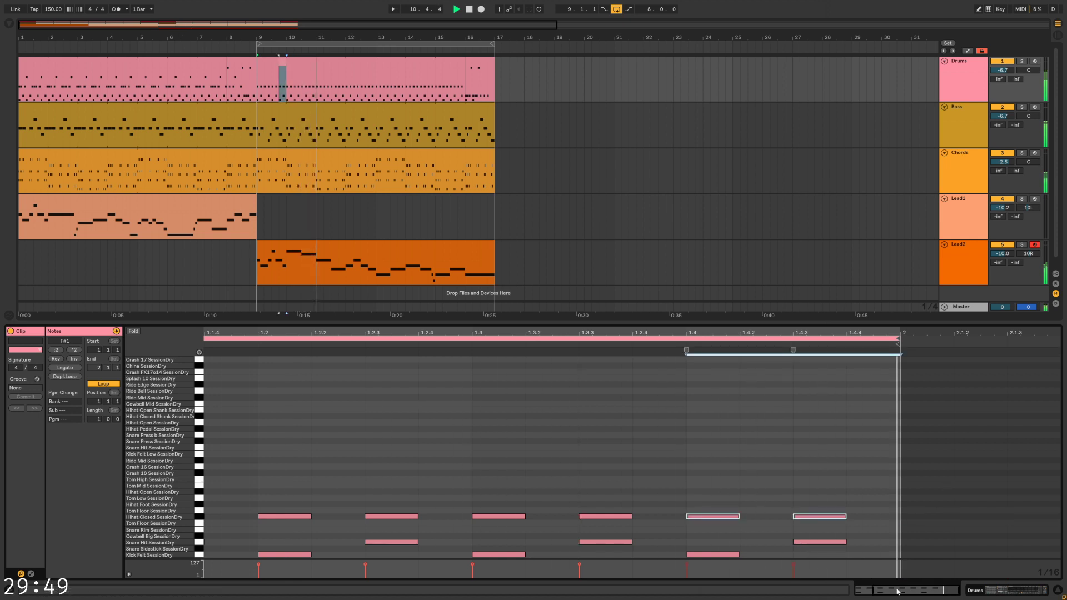
Fill the gaps in the Hihat Closed line so that it plays on every sixteenth of the bar
click(578, 478)
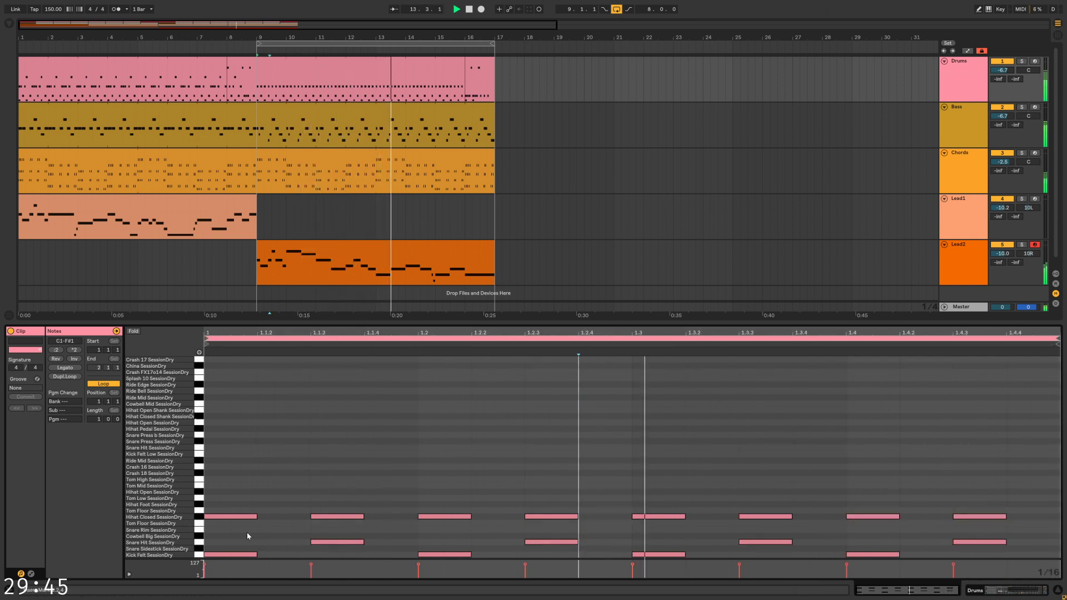
drag(212, 536, 240, 548)
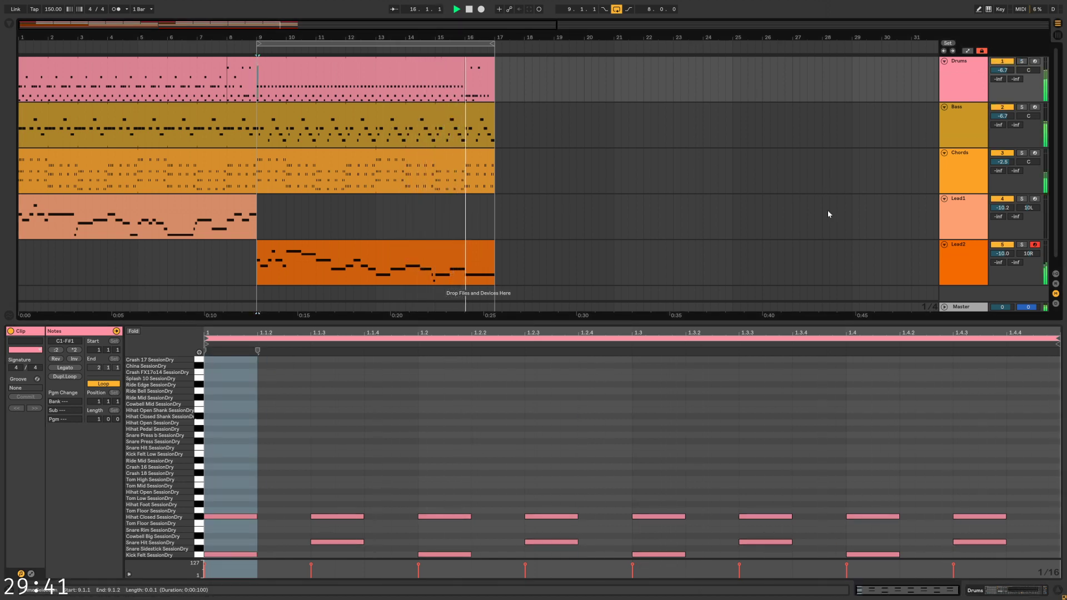
click(199, 517)
drag(221, 518, 274, 519)
click(404, 477)
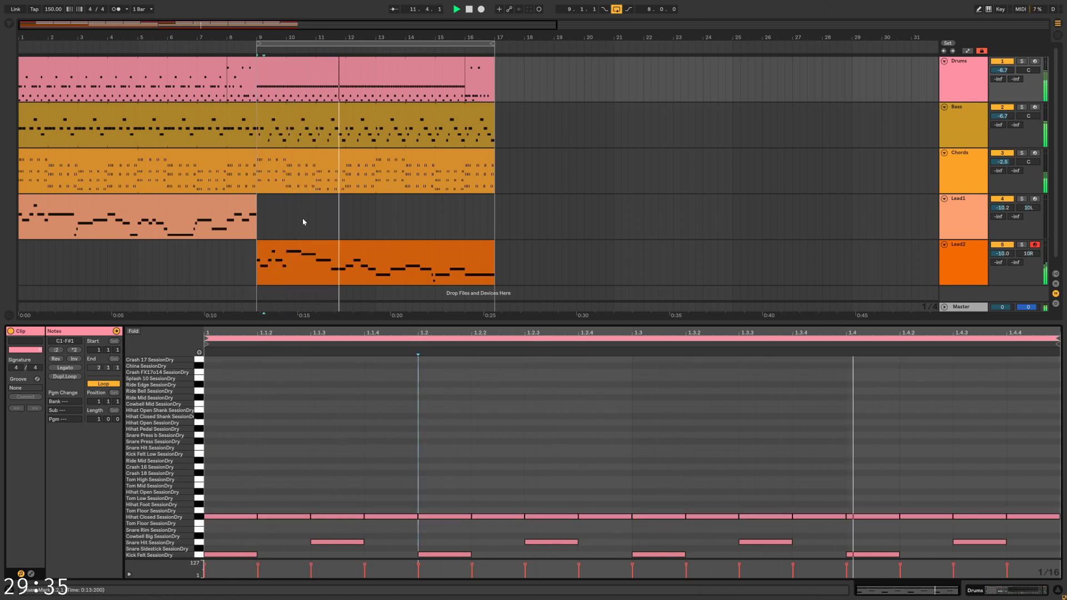
Try removing the Snare Hit at 1.1.3 from the Drums clip of bars 9 to 15, and put the hit back
click(292, 66)
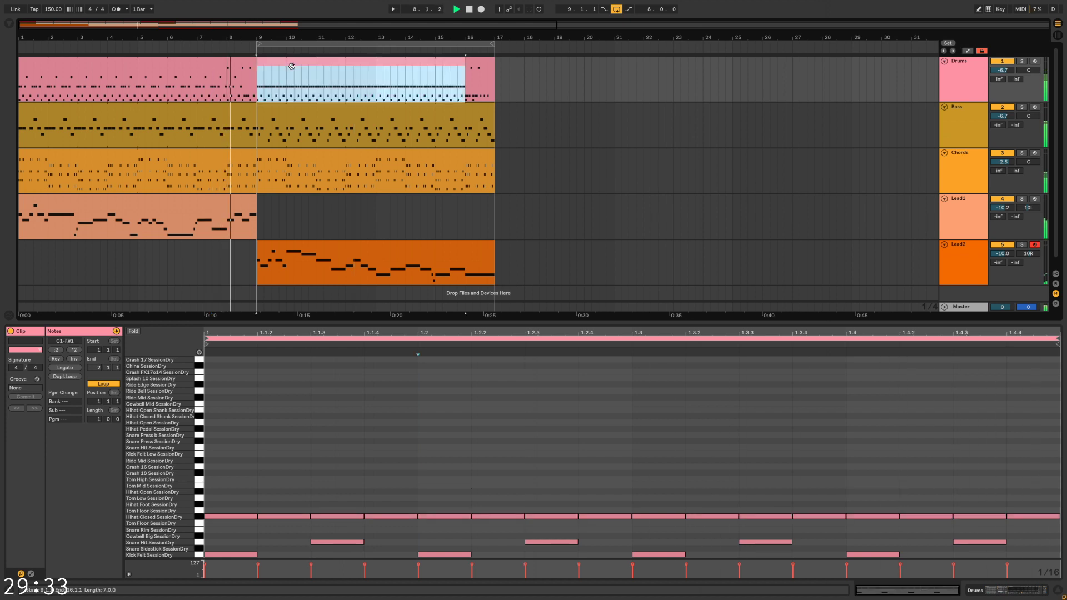
click(388, 491)
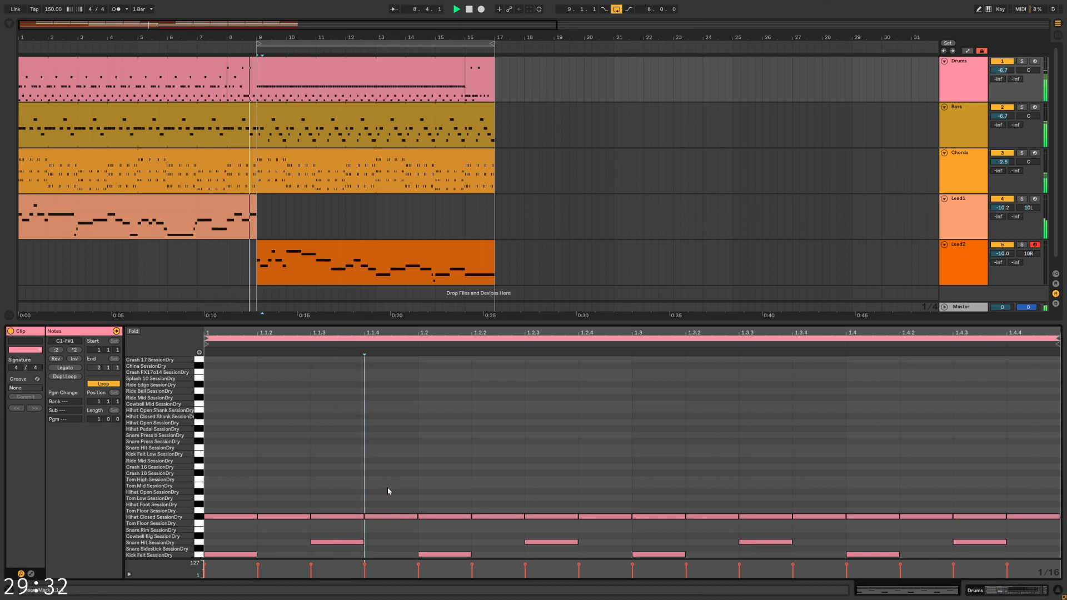
click(329, 542)
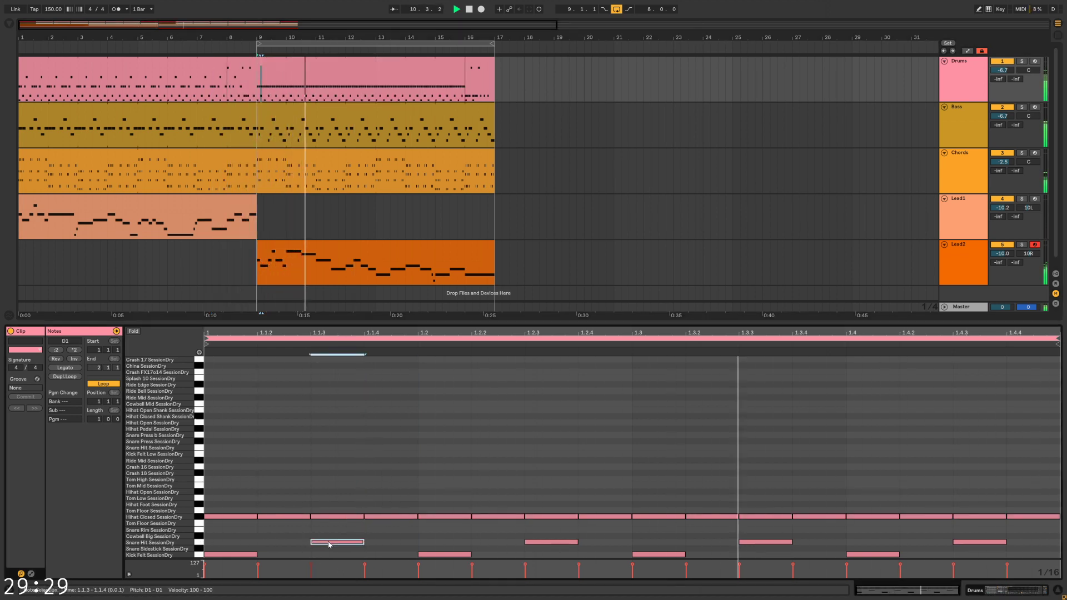
key(Delete)
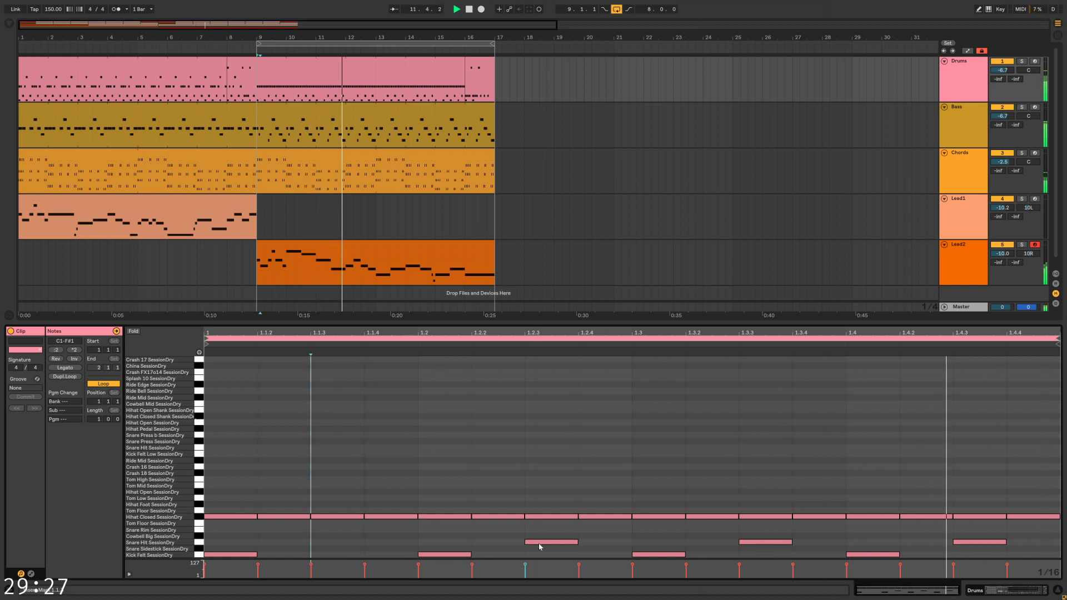
double_click(358, 544)
click(502, 535)
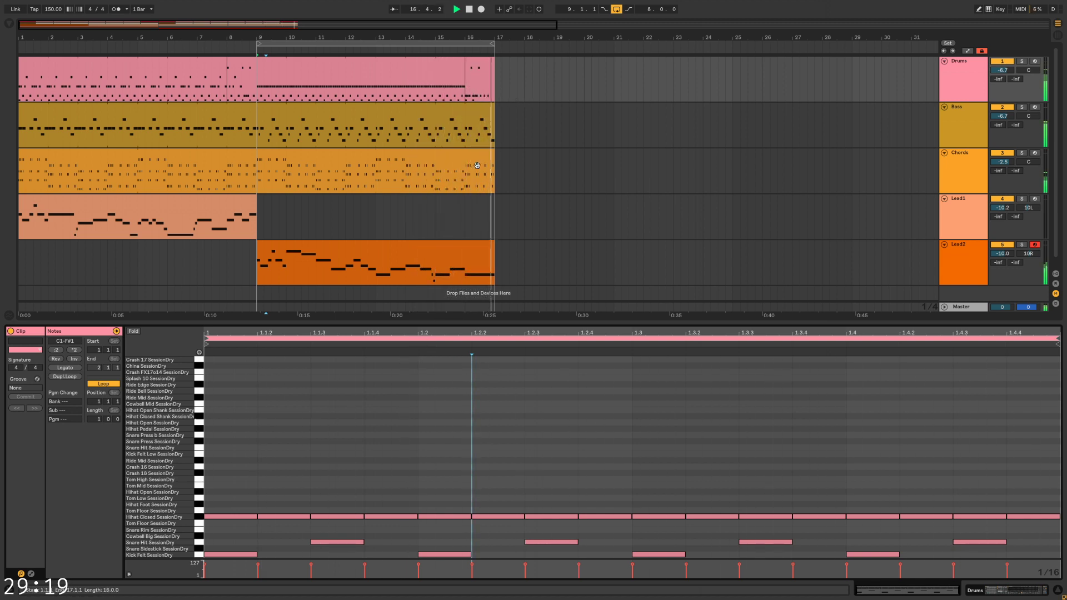
Play from bars 8 and 7 to hear the transition into the second section, and hide the clip view
click(238, 90)
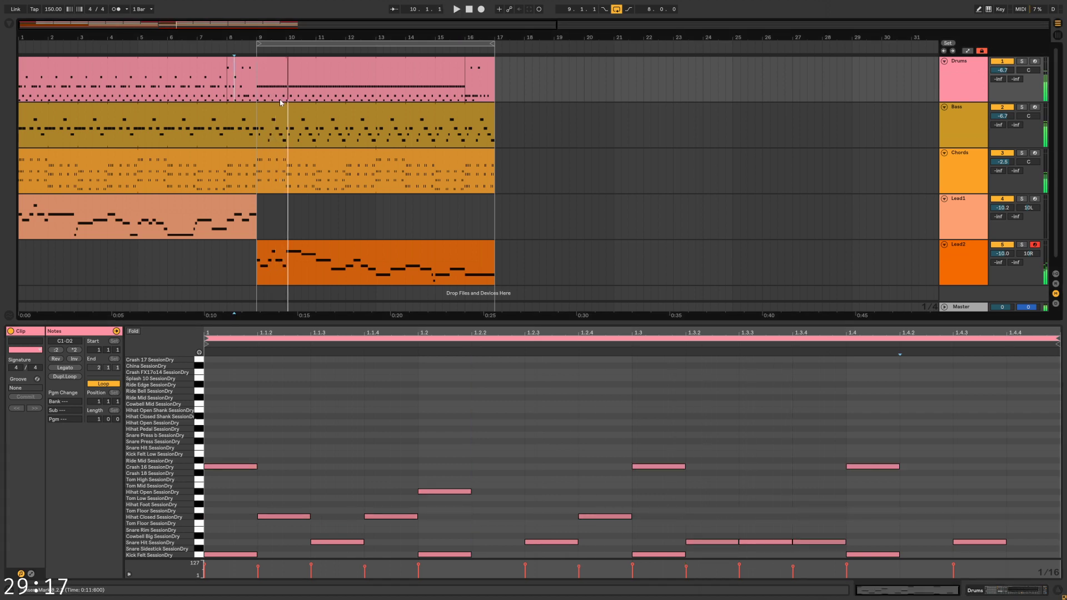
click(205, 87)
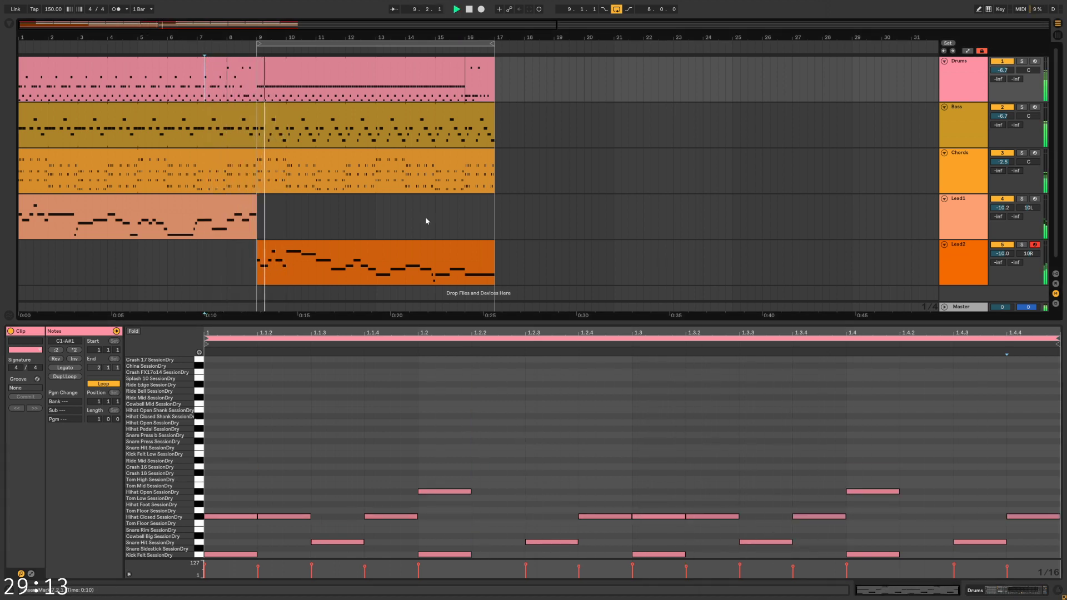
click(1058, 585)
key(space)
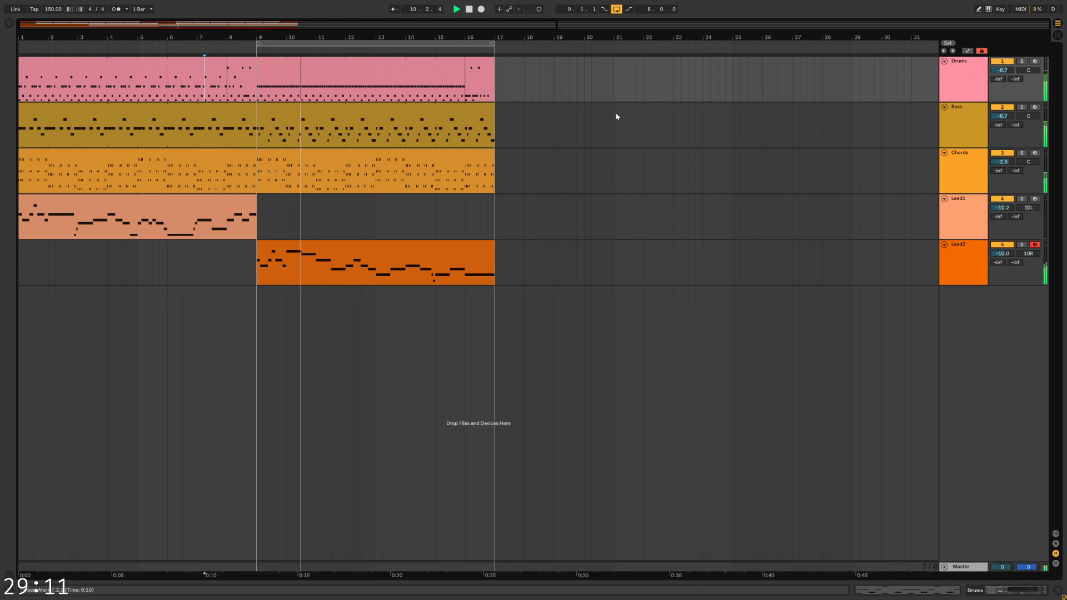
click(617, 112)
click(433, 157)
click(532, 126)
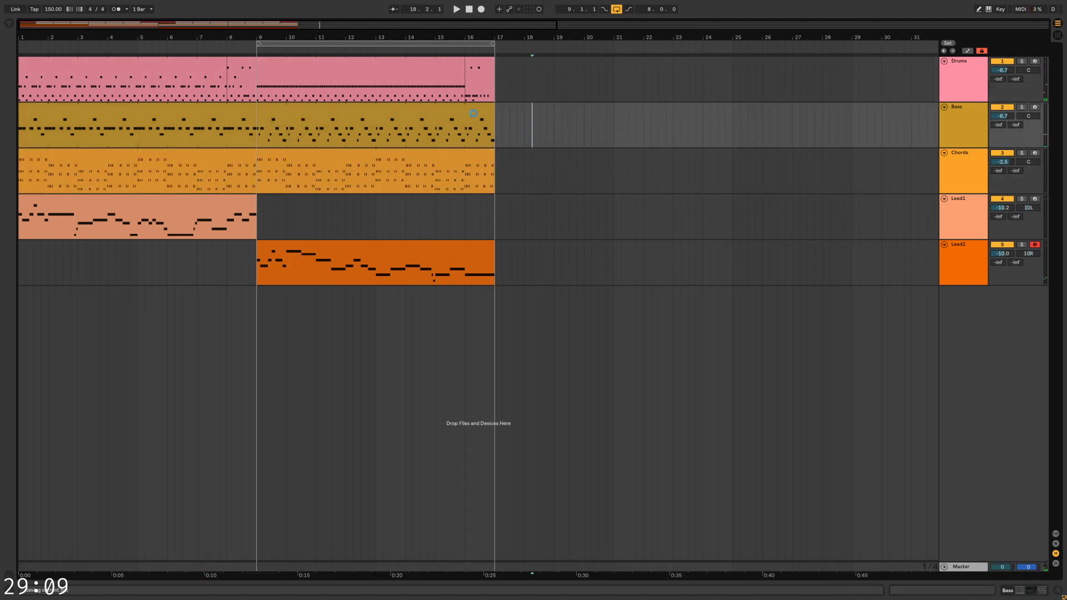
click(405, 204)
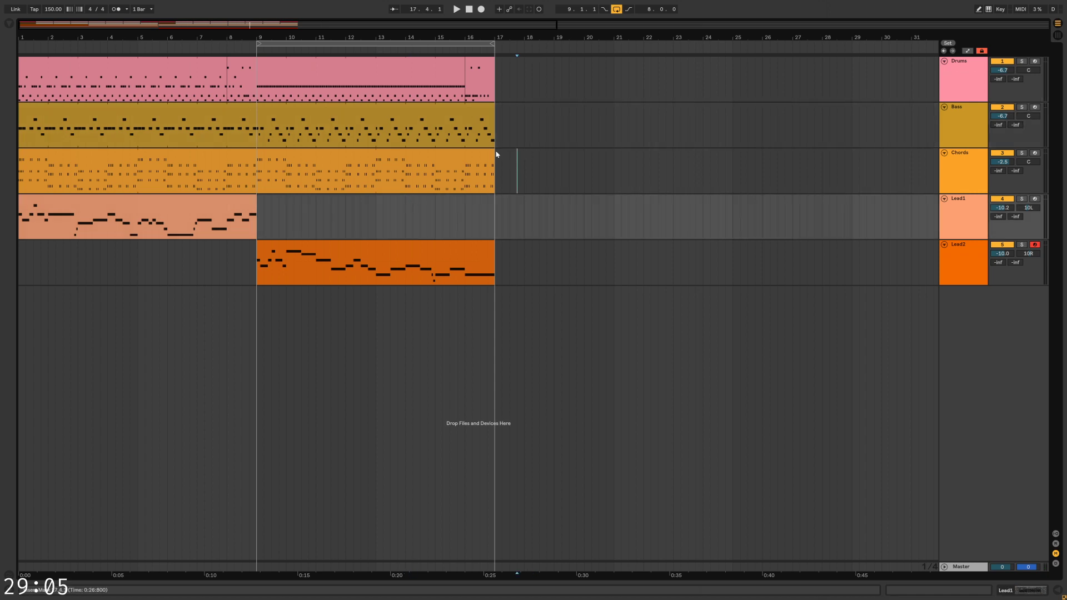
Copy the Drums clip of bars 1 to 7 to bar 17 and delete all its notes except the kicks
click(106, 65)
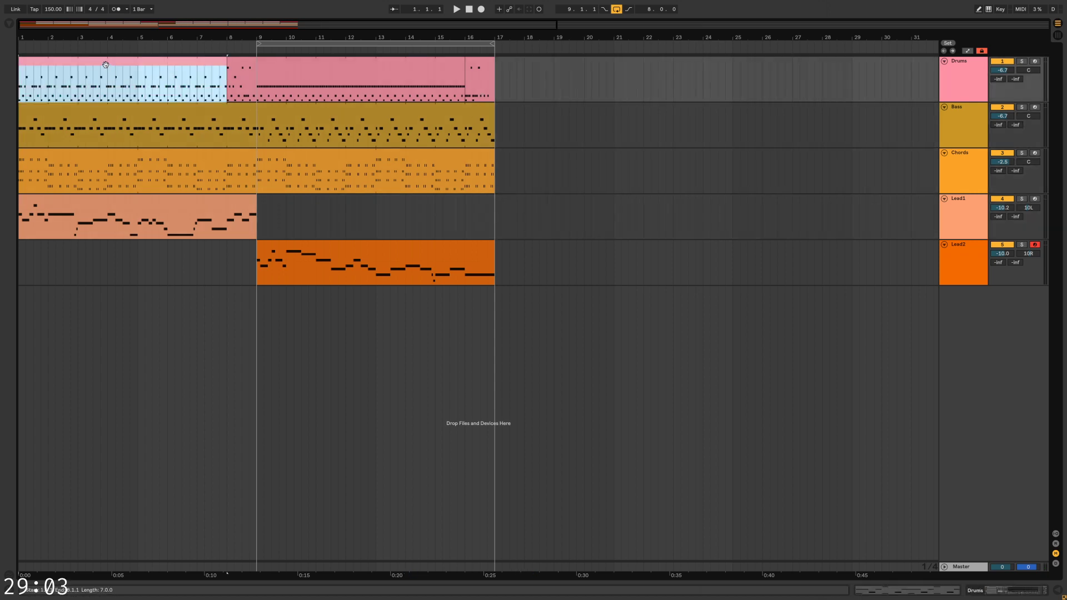
drag(105, 66, 585, 72)
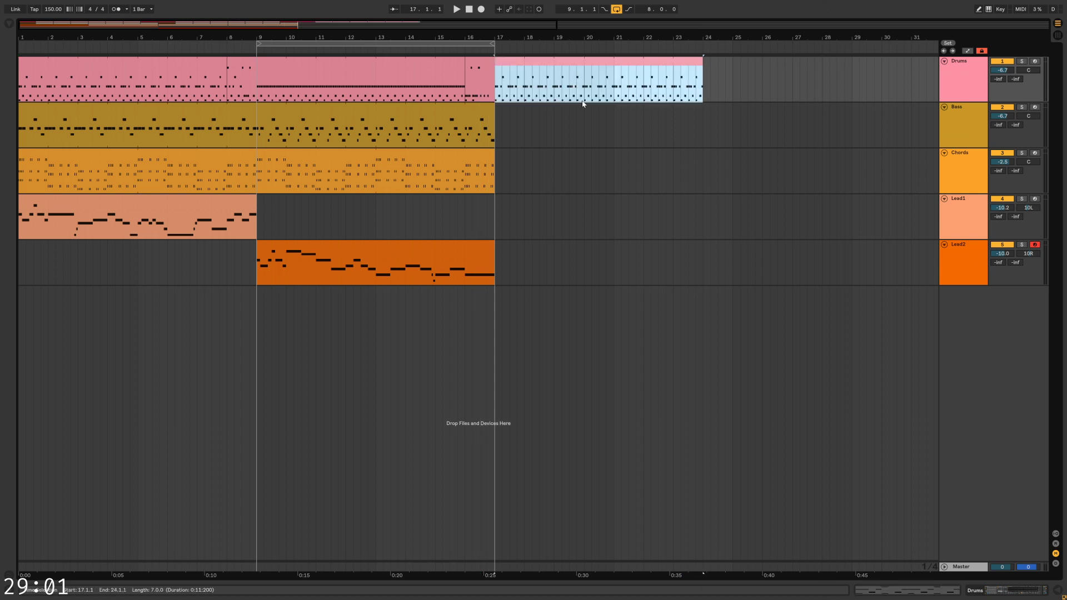
double_click(684, 62)
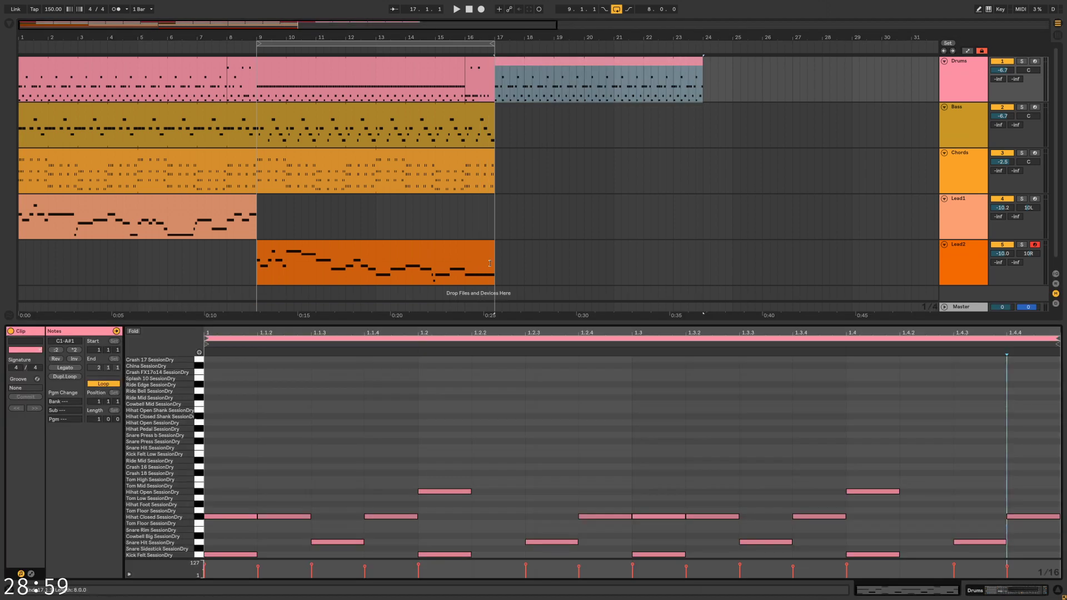
drag(222, 483, 1044, 547)
key(Delete)
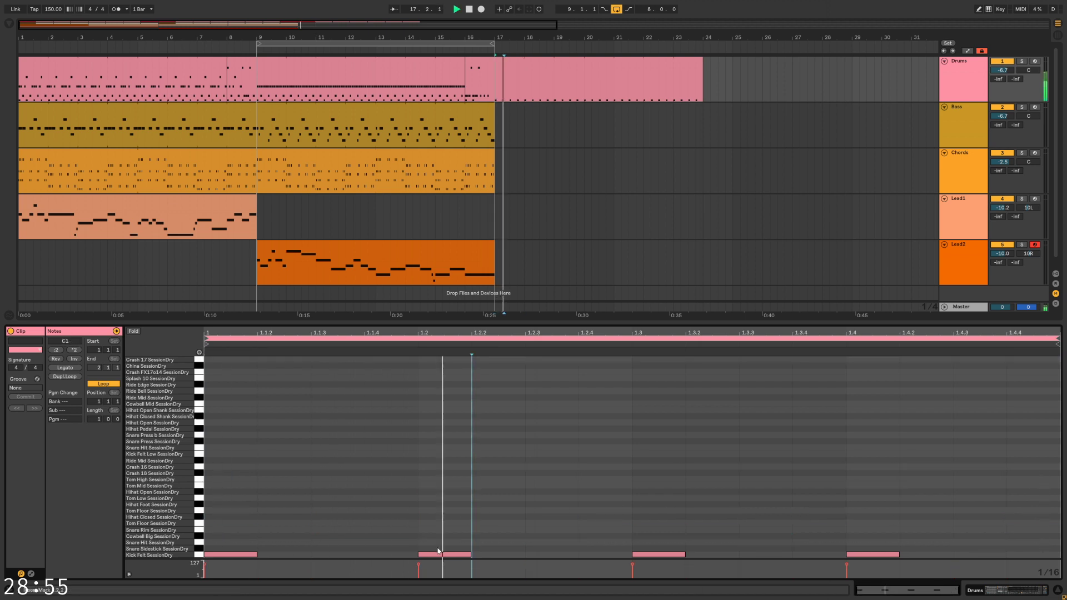
Rearrange the hits of the Drums clip at bar 17 into kicks at 1.1 and 1.2.3 and snare hits at 1.3 and 1.4
mouse_move(438, 551)
mouse_down()
mouse_move(396, 550)
mouse_move(495, 551)
mouse_move(443, 547)
mouse_up()
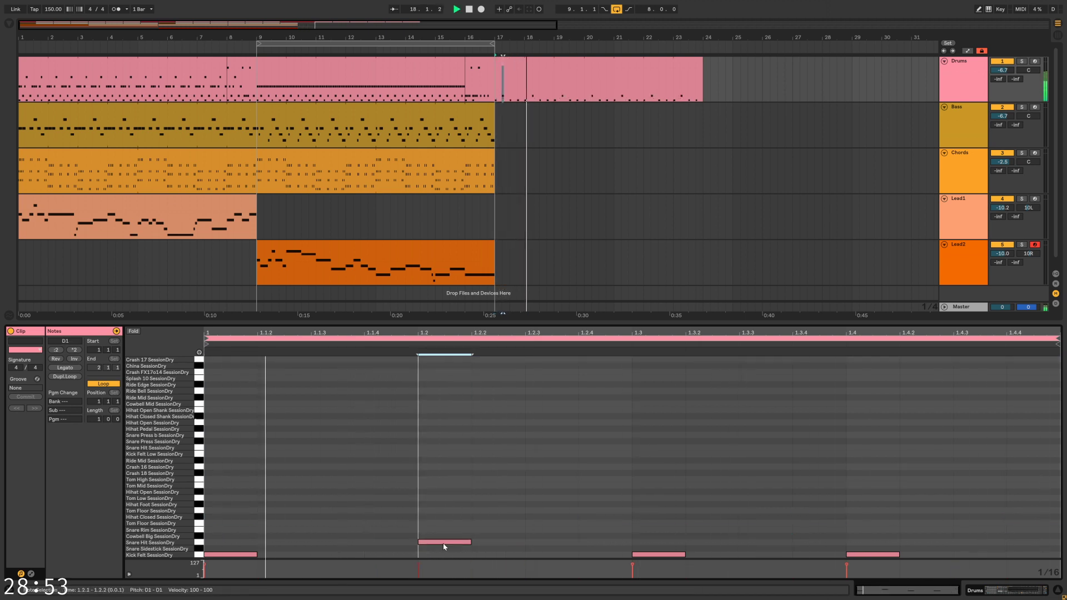
drag(875, 555, 878, 544)
mouse_move(647, 554)
mouse_down()
mouse_move(344, 560)
mouse_move(383, 559)
mouse_up()
double_click(439, 542)
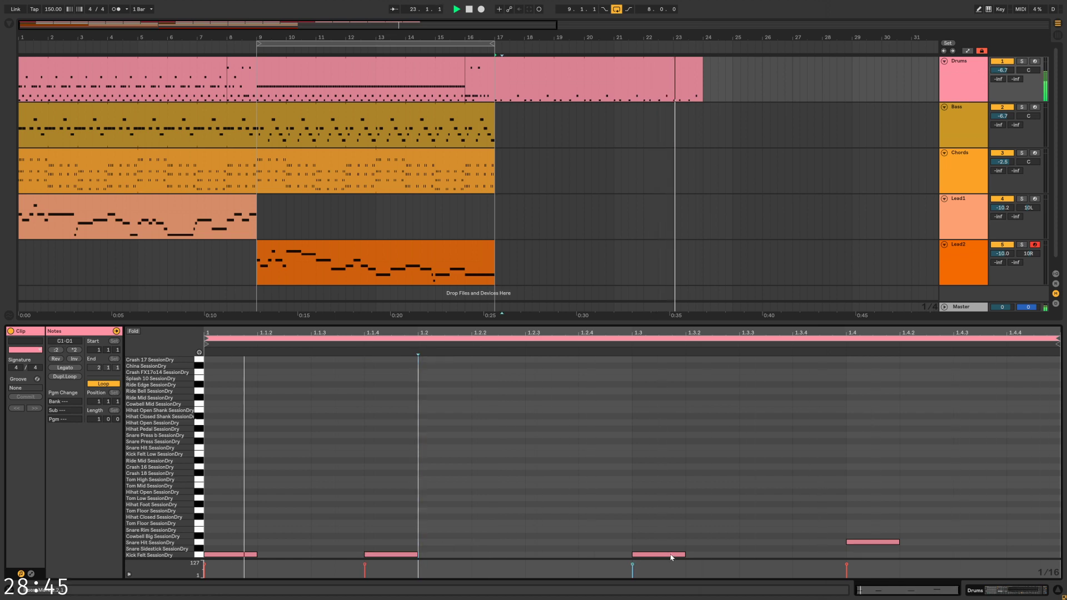
drag(671, 557, 671, 543)
drag(402, 555, 556, 551)
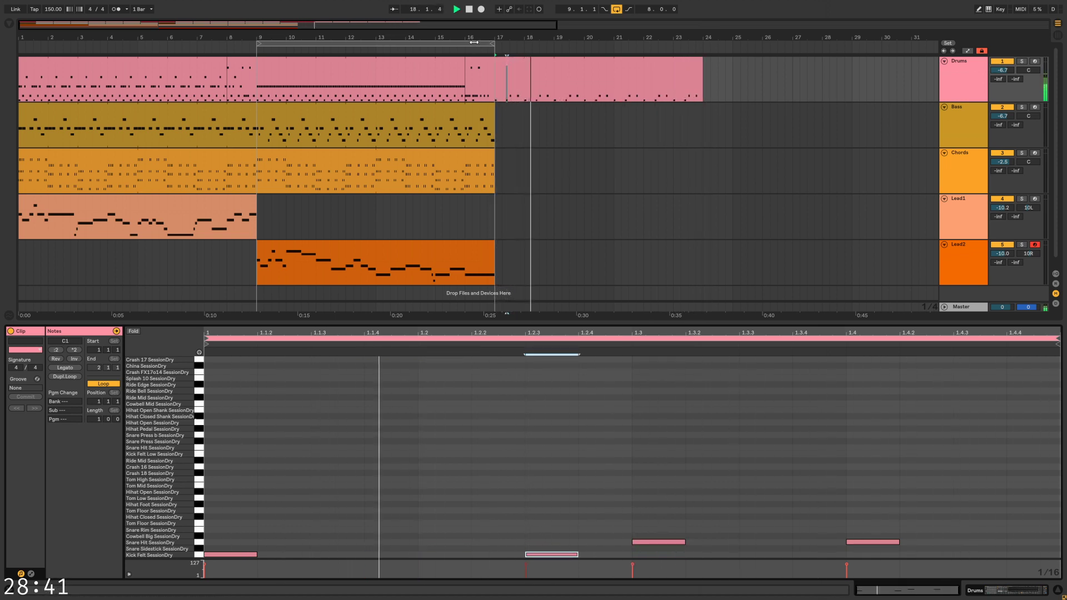
Set the arrangement loop to the two bars starting at bar 17
mouse_move(474, 42)
mouse_down()
mouse_move(707, 43)
mouse_move(508, 44)
mouse_move(555, 45)
mouse_up()
click(497, 123)
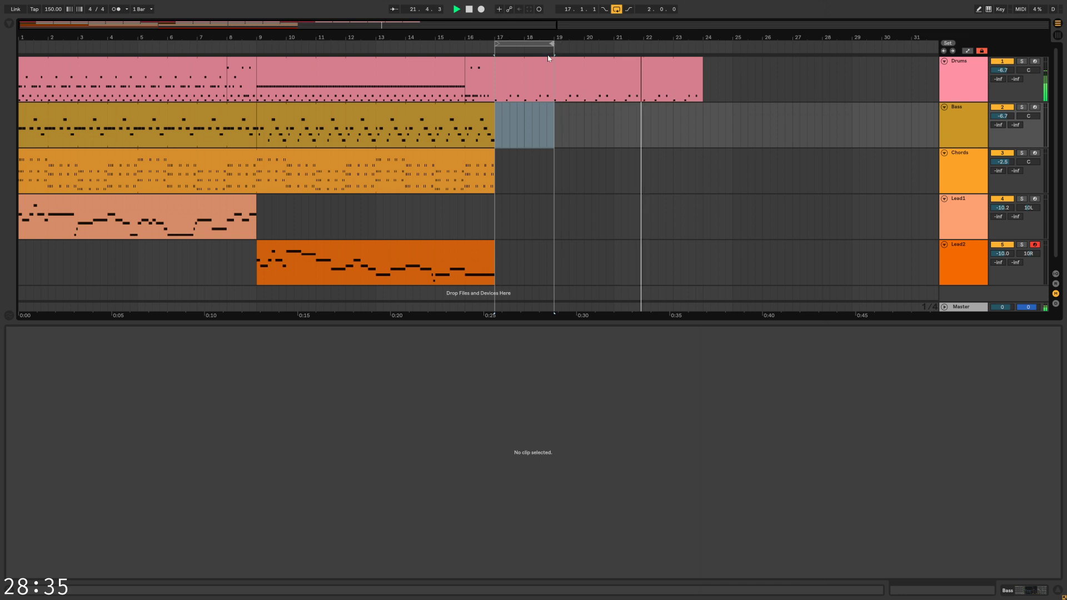
click(498, 134)
Reopen the Drums clip at bar 17 and turn the snare hit at 1.4 into a kick at 1.4.3
double_click(596, 60)
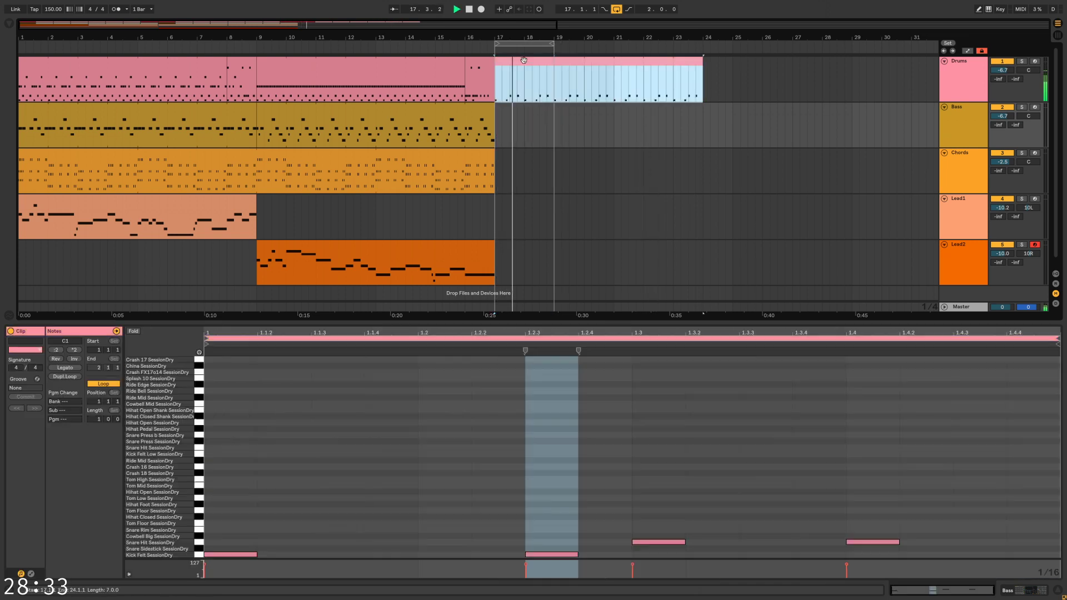
click(689, 445)
drag(872, 542, 972, 562)
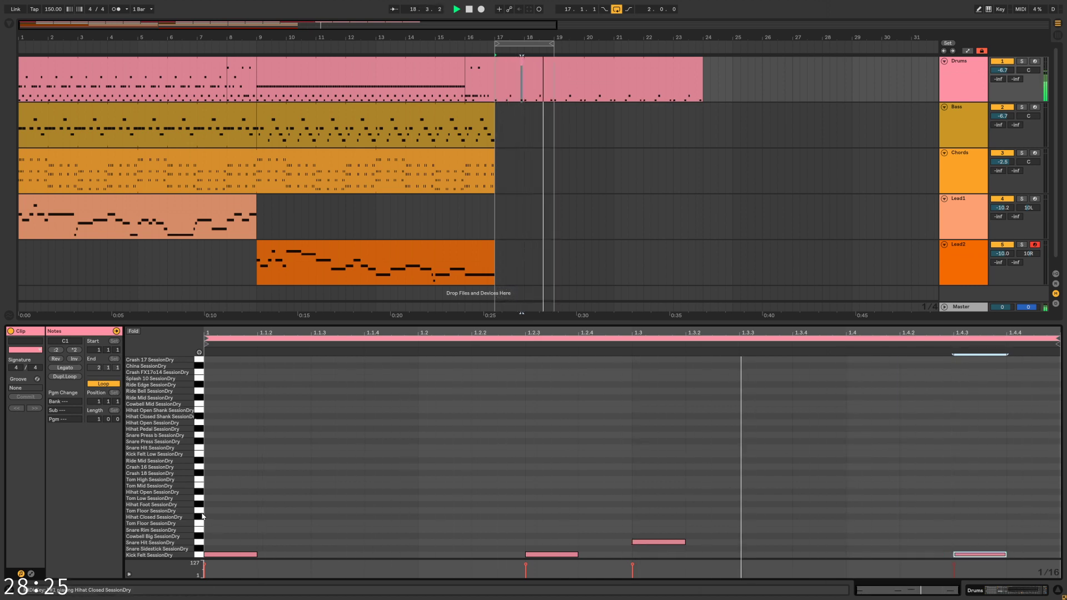
Add Hihat Open hits at 1.1 and 1.3 and Hihat Closed hits on the other eighths, and play from bar 16
double_click(233, 524)
mouse_move(237, 508)
mouse_down()
mouse_move(237, 493)
mouse_move(664, 499)
mouse_move(574, 496)
mouse_move(652, 497)
mouse_move(351, 521)
mouse_move(563, 519)
mouse_move(343, 512)
mouse_move(820, 523)
mouse_move(763, 518)
mouse_up()
click(346, 506)
click(788, 479)
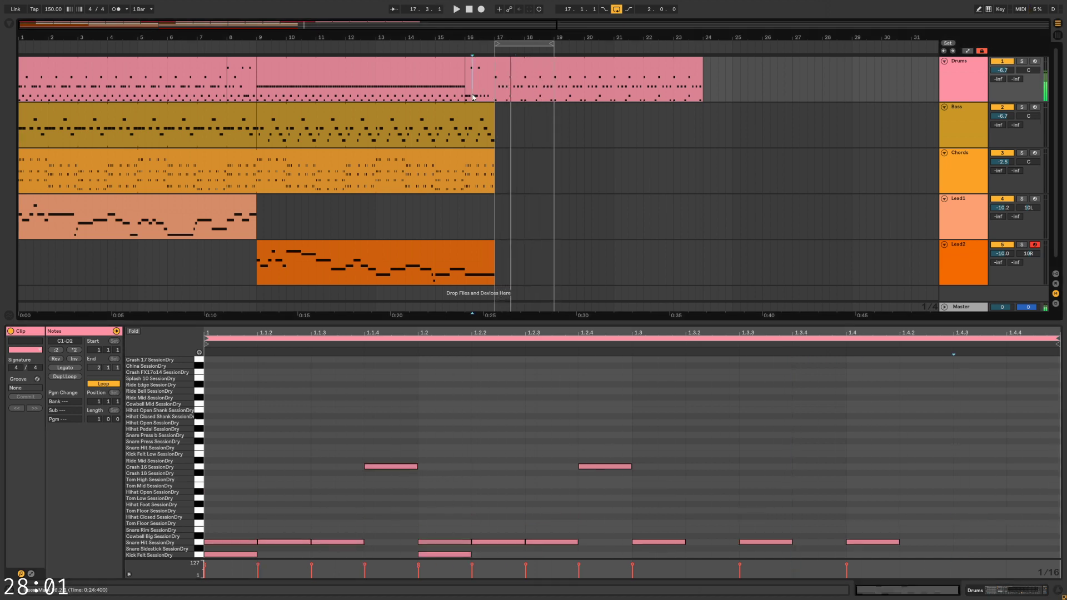
click(517, 78)
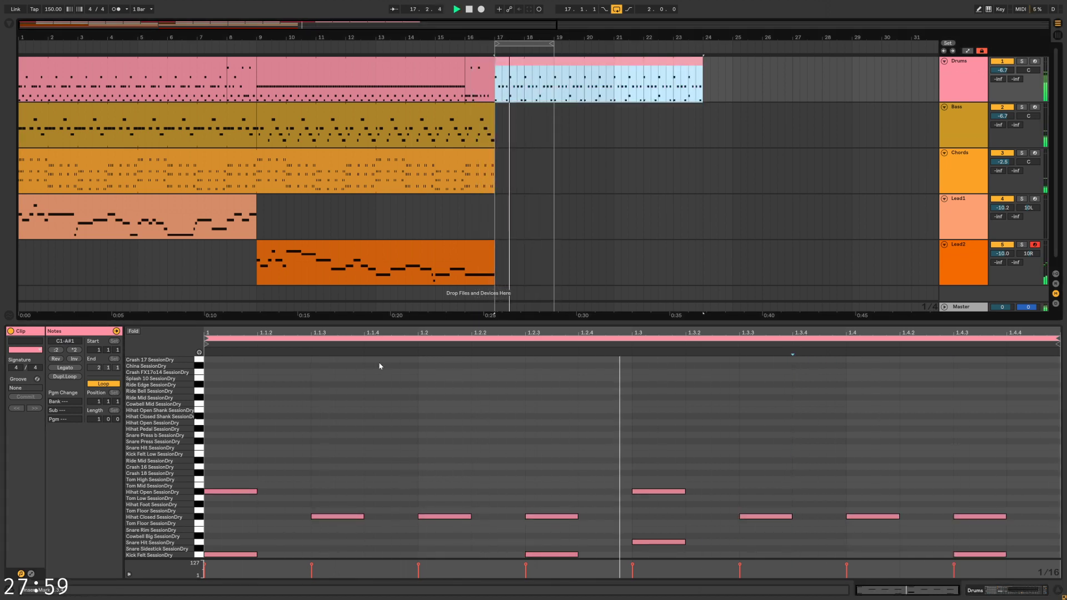
Insert an empty MIDI clip on the Bass track at bar 17 and extend it to two bars
click(503, 134)
click(498, 130)
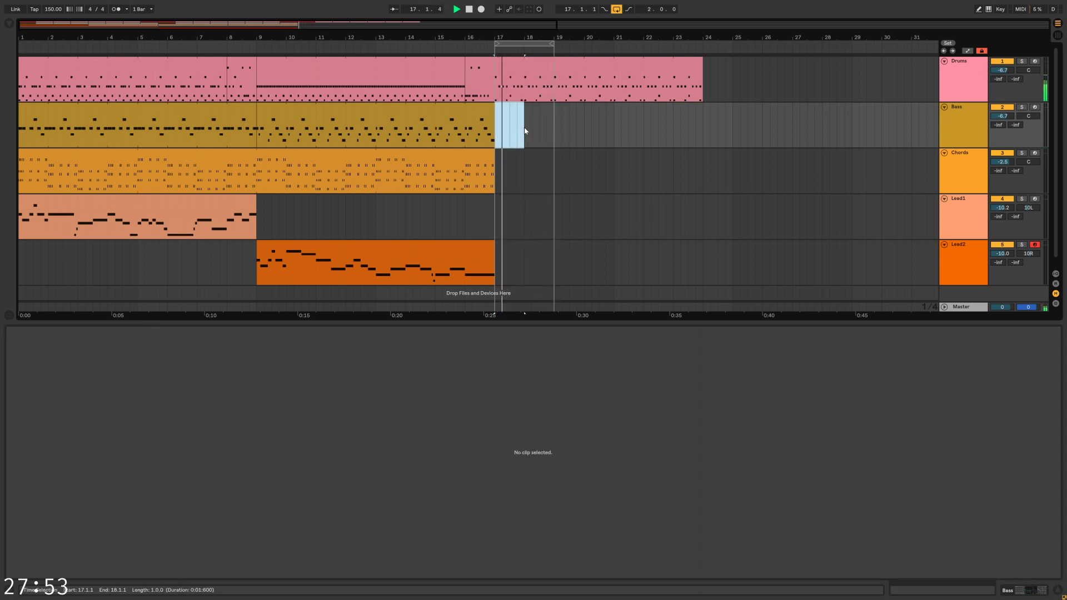
key(ctrl+shift+m)
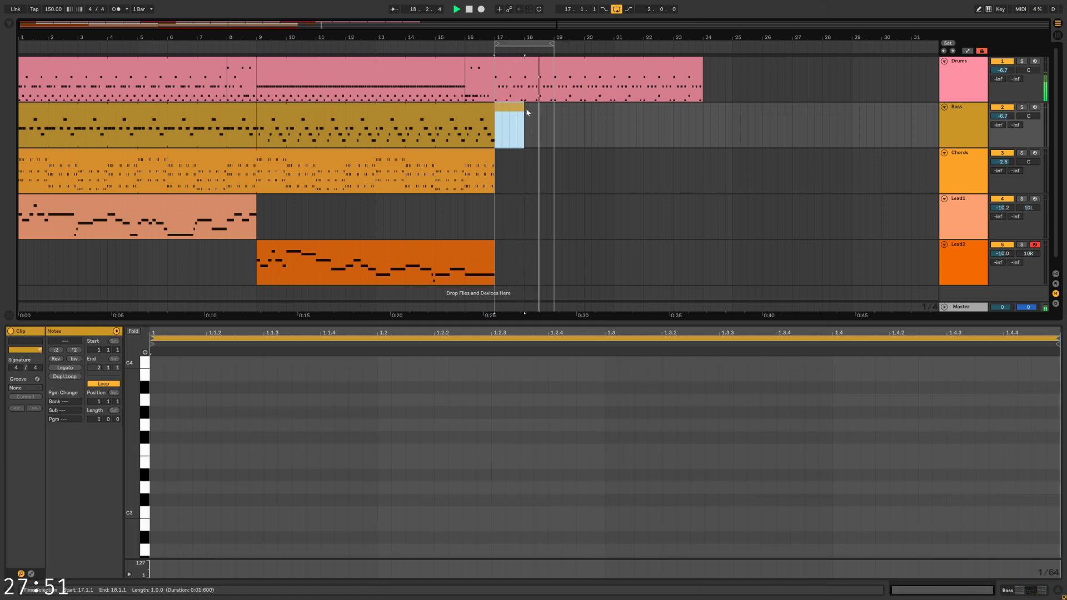
drag(525, 111, 554, 111)
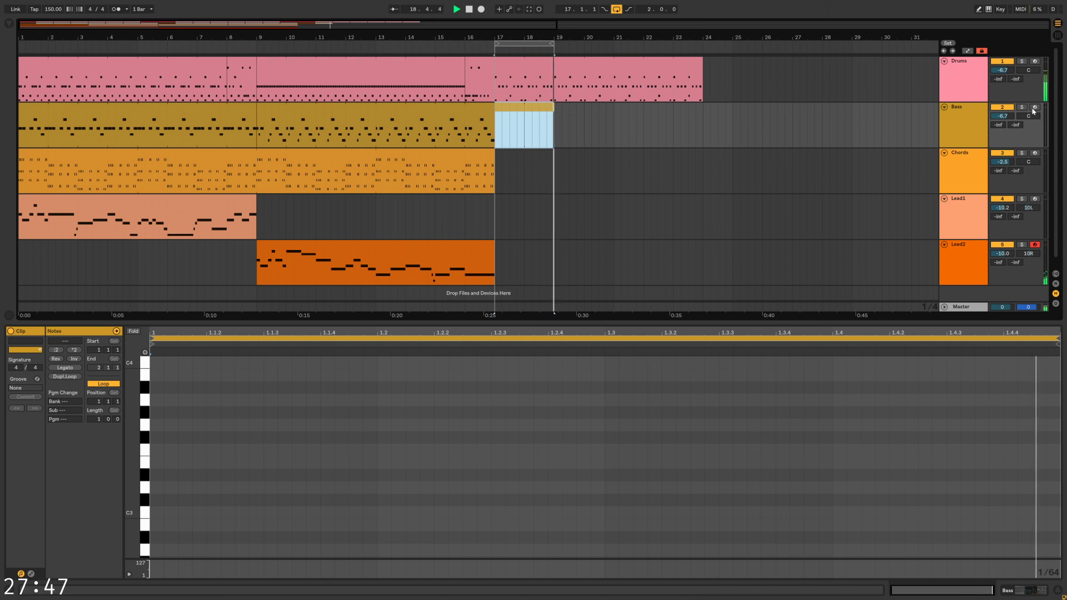
Check the preceding Bass clip, then fill the one-bar loop of the clip at bar 17 with consecutive sixteenth notes on G1
click(450, 118)
double_click(450, 118)
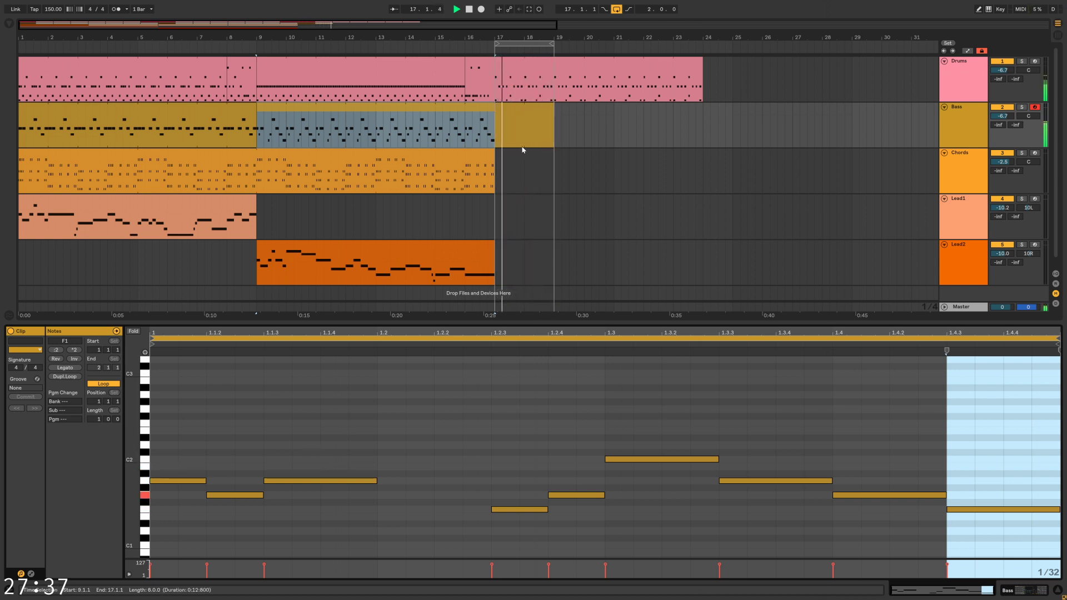
key(ctrl+shift+m)
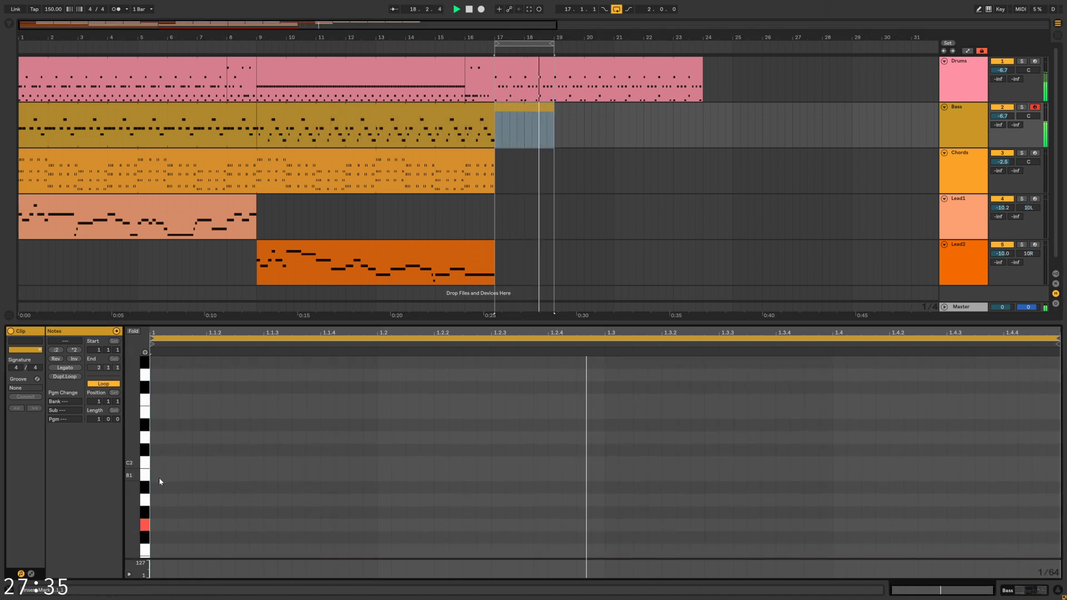
scroll(184, 531, down, 2)
double_click(157, 488)
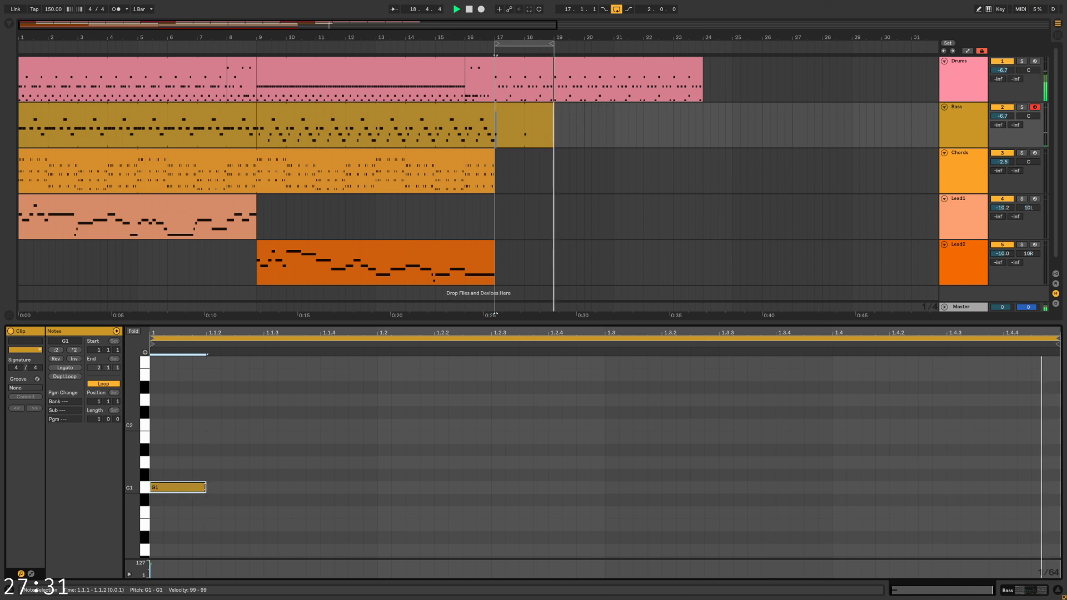
key(ctrl+d)
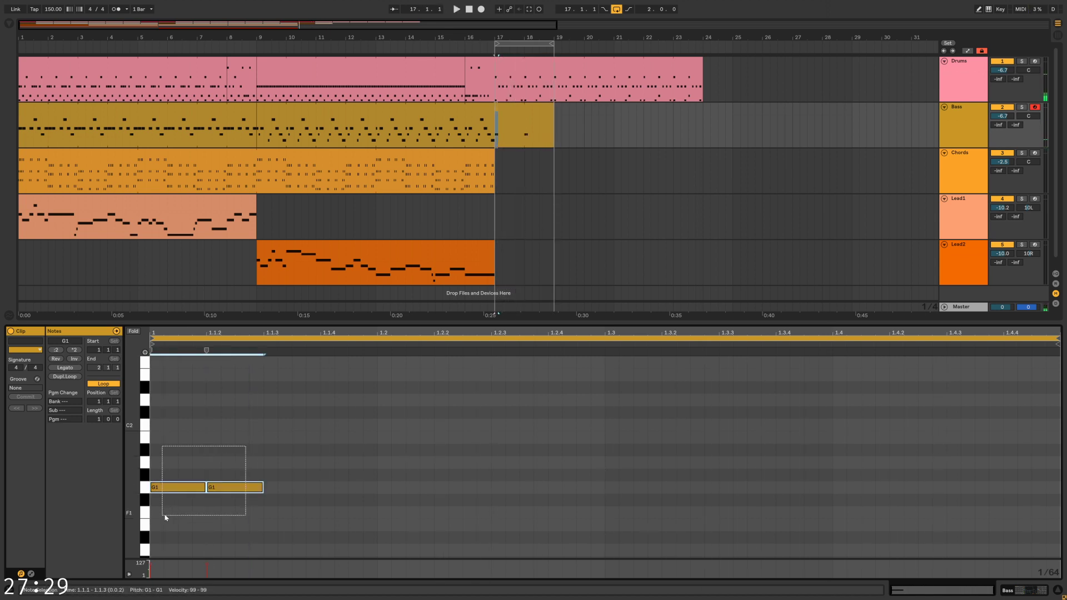
key(space)
key(ctrl+d)
key(ctrl+d)
key(ctrl+d)
key(ctrl+d)
key(ctrl+d)
key(ctrl+d)
key(ctrl+d)
key(ctrl+d)
key(ctrl+d)
key(ctrl+d)
key(ctrl+d)
key(ctrl+d)
key(ctrl+d)
key(ctrl+d)
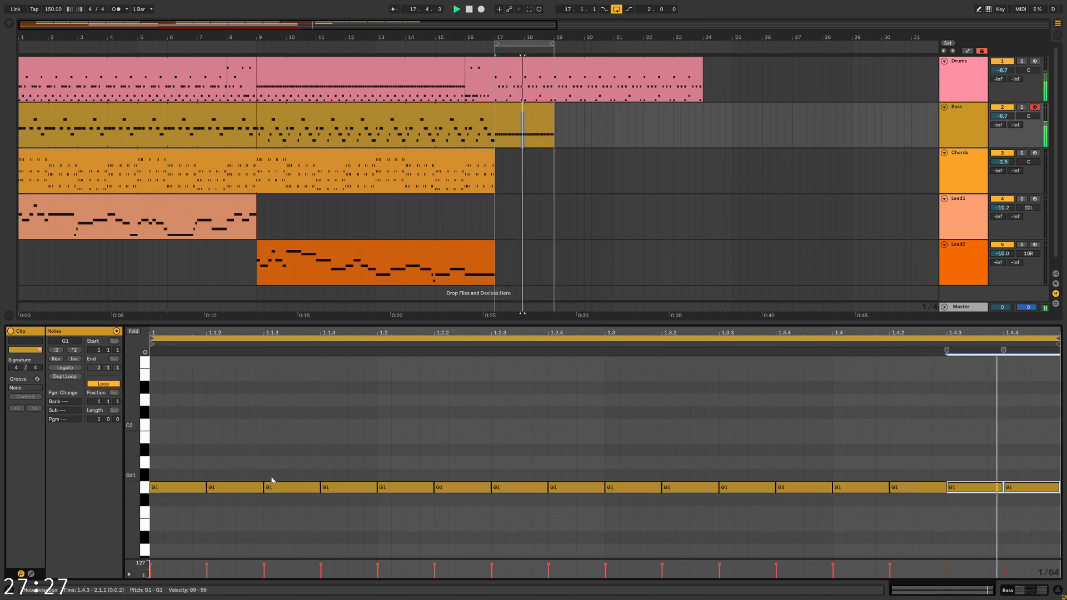
Try shortening the G1 notes, restore their full sixteenth length, and delete the notes from 1.3 onward
click(611, 456)
drag(1039, 440, 191, 489)
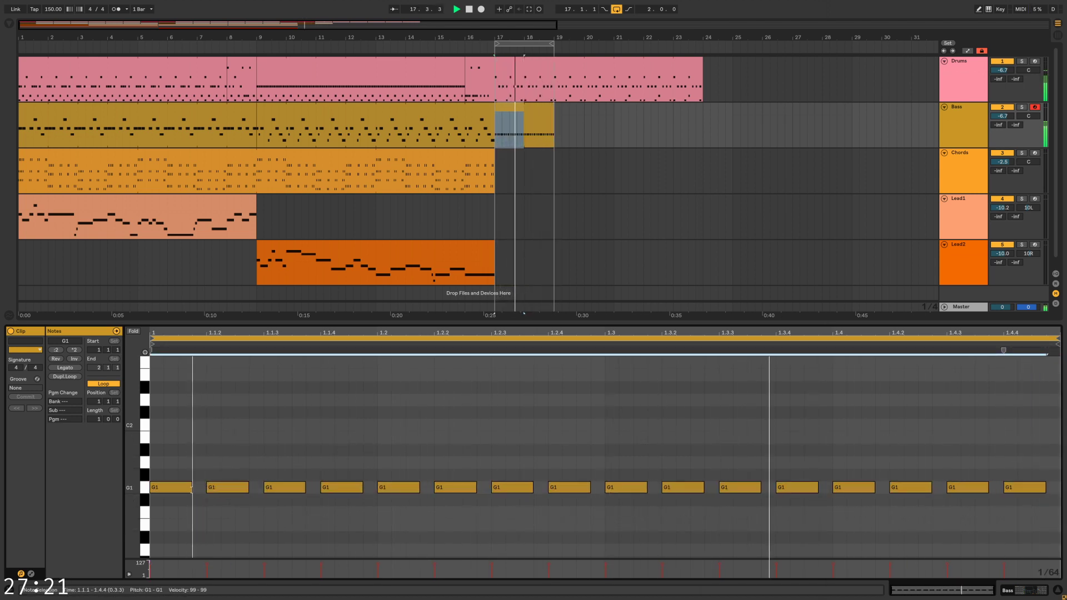
drag(184, 491, 204, 495)
drag(615, 444, 1045, 515)
key(Delete)
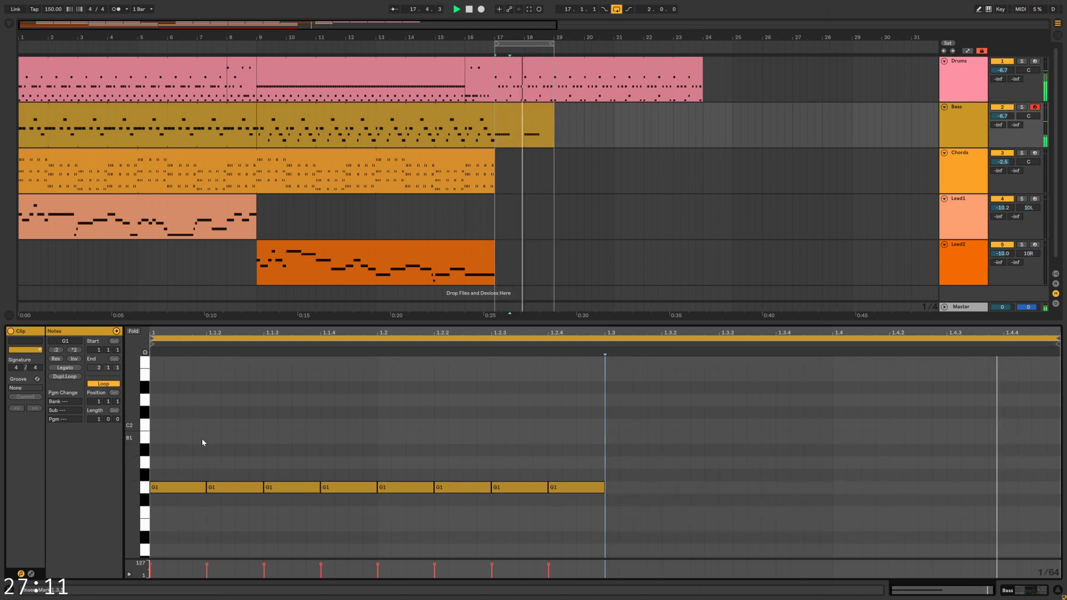
Raise every second G1 note in the first half of the bar to G2 and play the transition from bar 16
drag(132, 440, 123, 501)
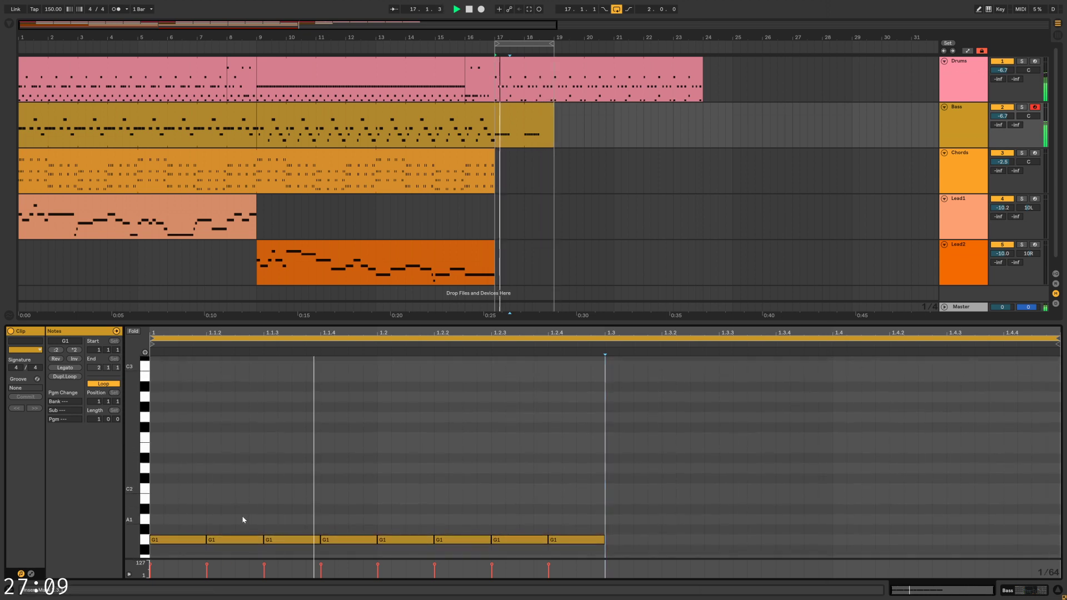
drag(243, 541, 248, 418)
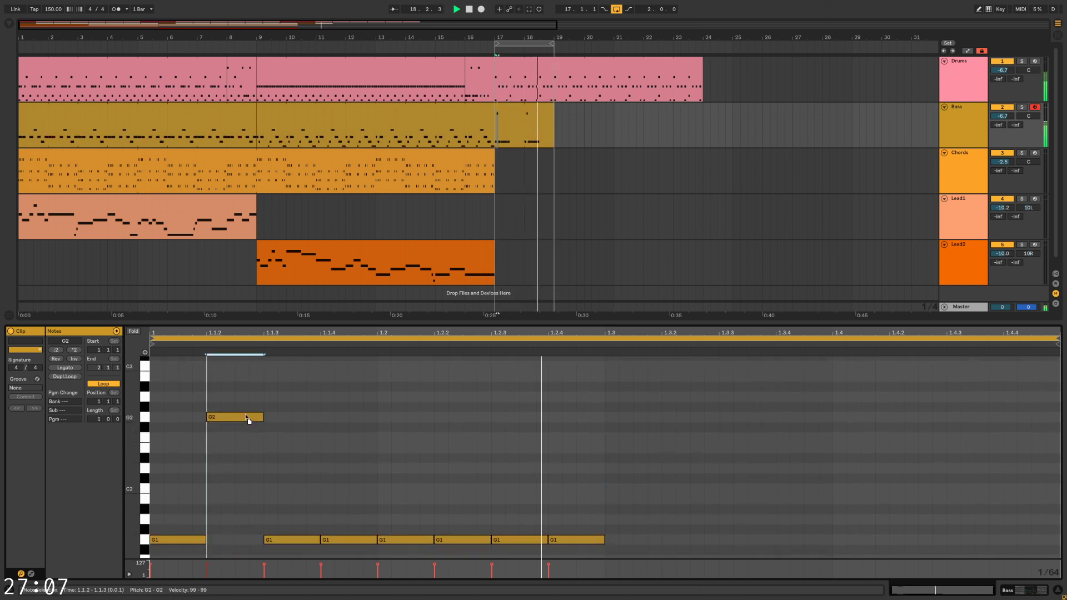
drag(345, 541, 351, 420)
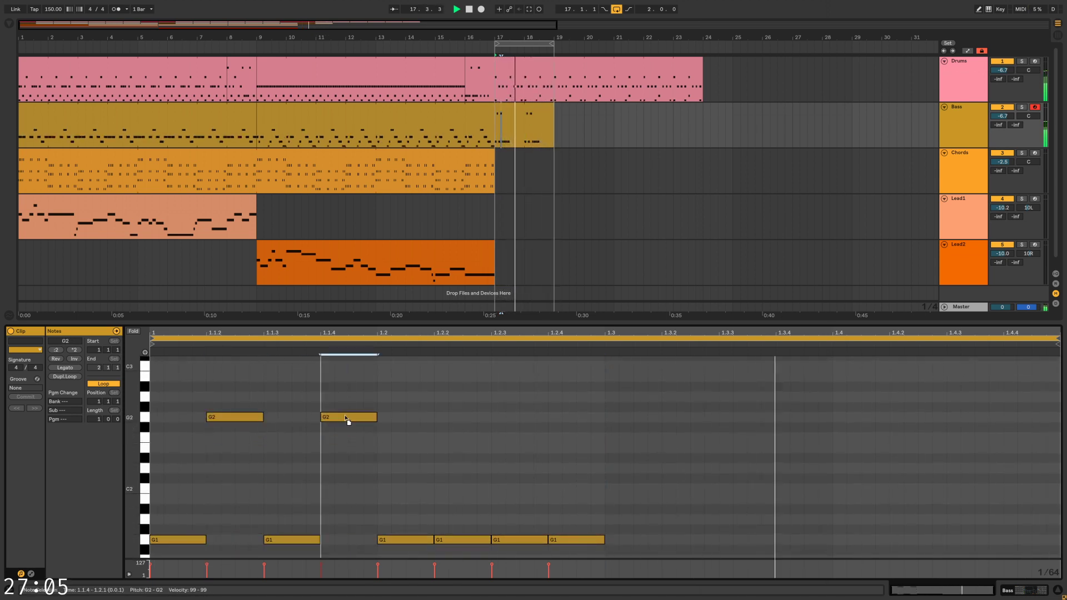
drag(464, 541, 474, 419)
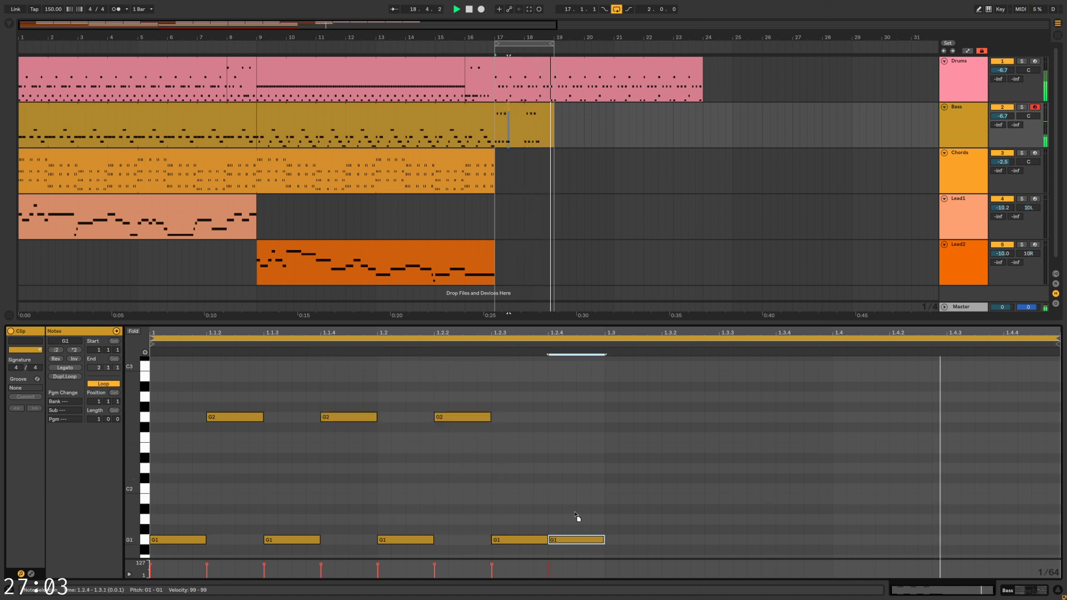
drag(577, 539, 579, 418)
click(466, 133)
key(space)
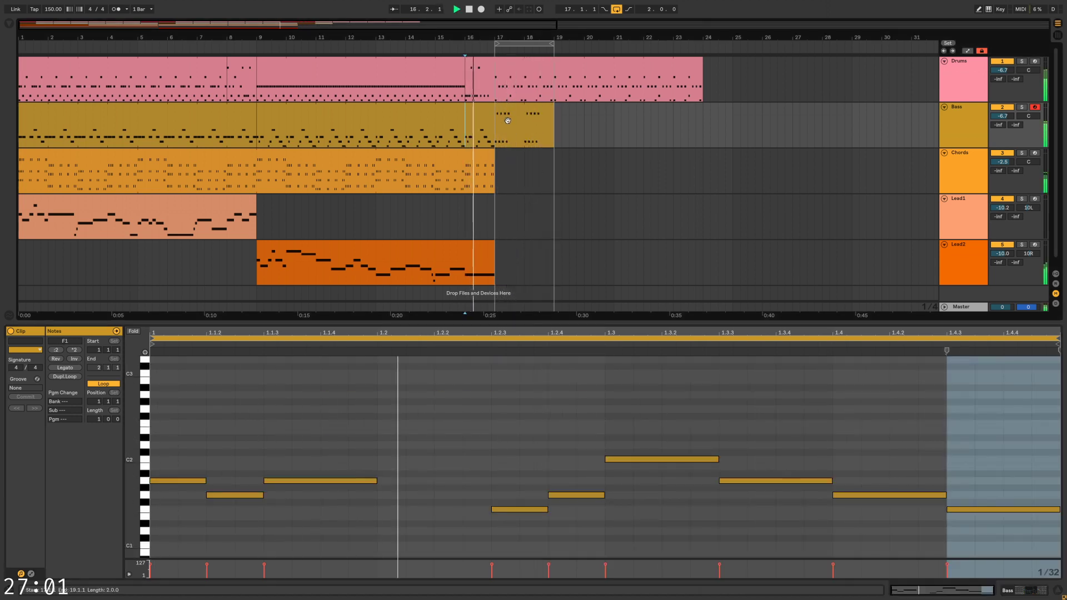
click(521, 109)
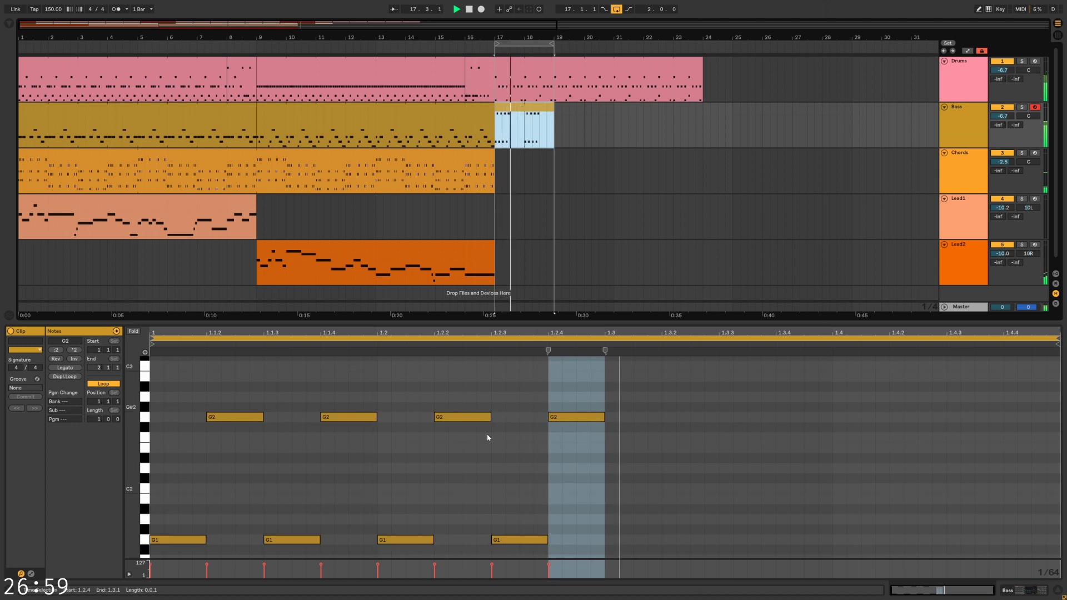
Delete the G2 notes and refill the whole bar with consecutive sixteenth notes on G1
key(space)
drag(652, 382, 157, 441)
key(Delete)
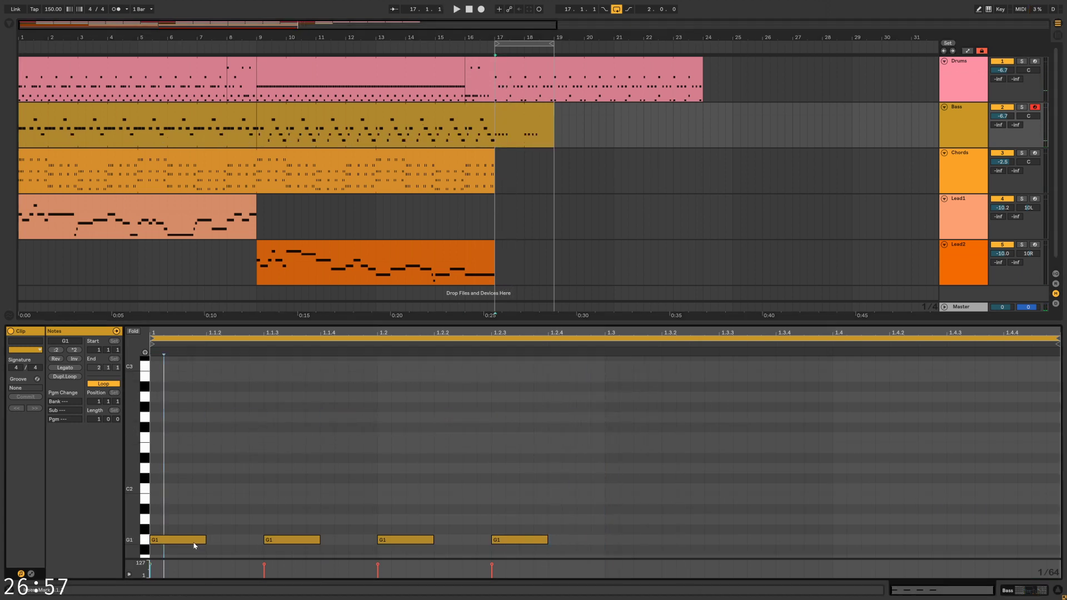
drag(194, 546, 375, 548)
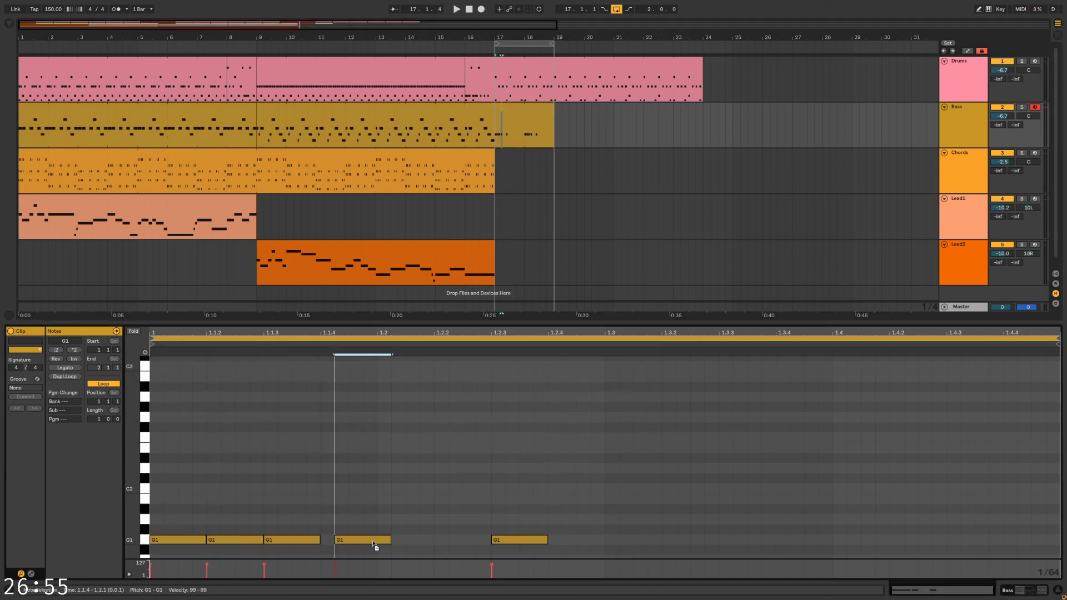
key(ctrl+d)
key(ctrl+d)
key(ctrl+d)
key(ctrl+d)
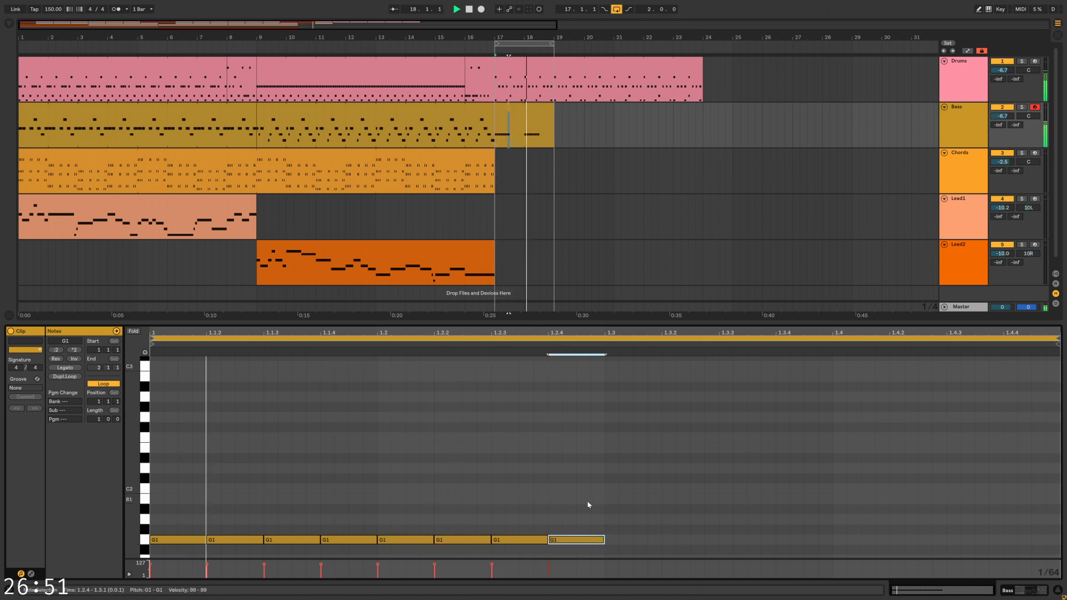
drag(586, 505, 648, 551)
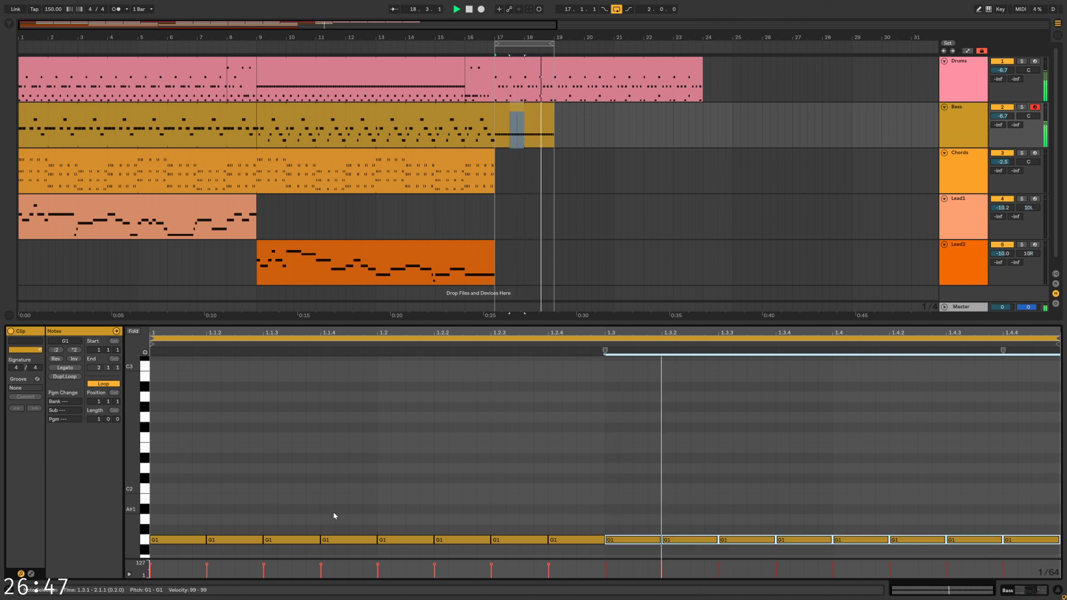
Shorten all the G1 notes in the bar to about three quarters of a sixteenth, leaving a small gap after each
key(ctrl+a)
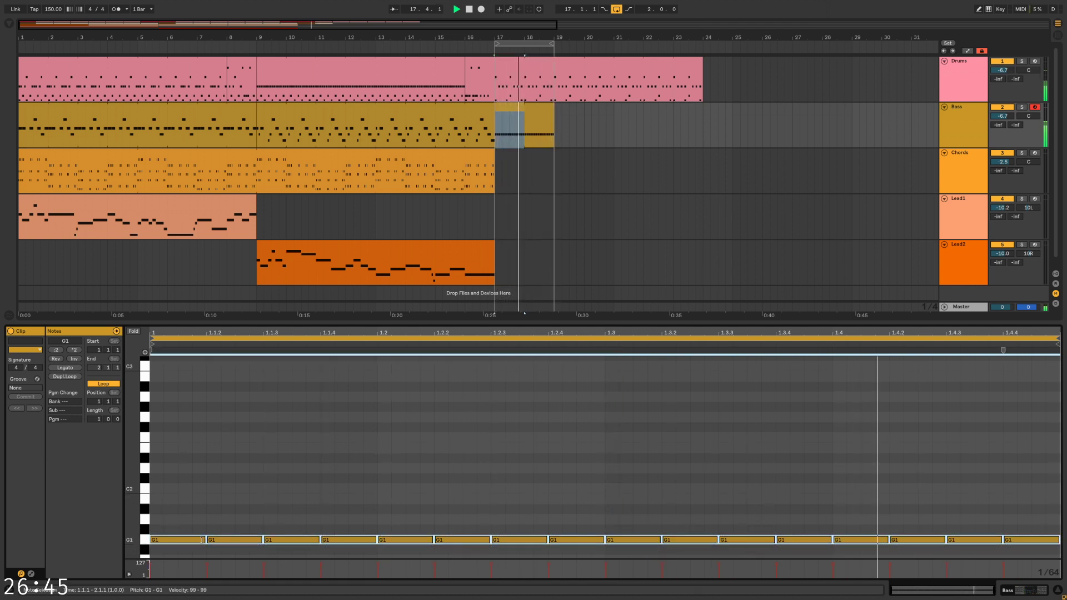
drag(201, 540, 192, 540)
drag(192, 541, 228, 517)
Inspect the Bass track's Operator envelope and play the transition from the end of bar 16 into the Bass clip at bar 17
key(shift+Tab)
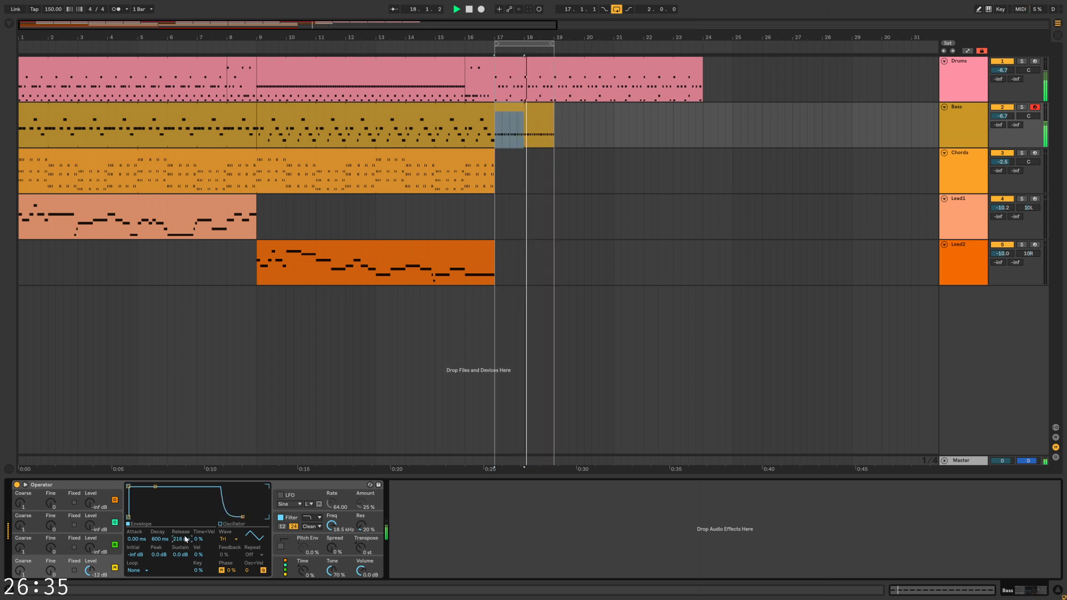
key(shift+Tab)
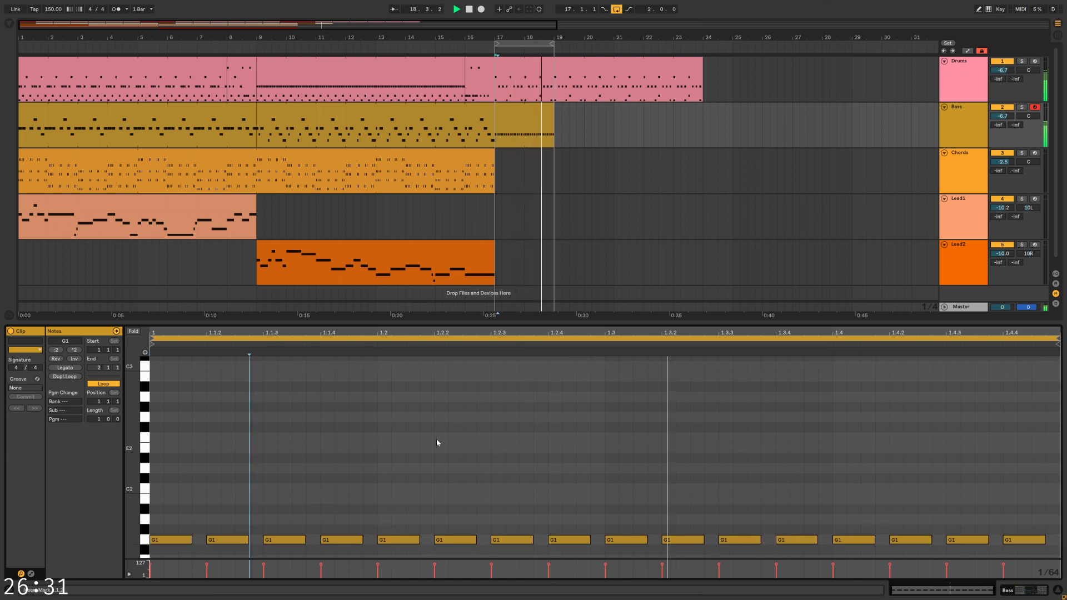
drag(503, 394, 463, 433)
click(487, 123)
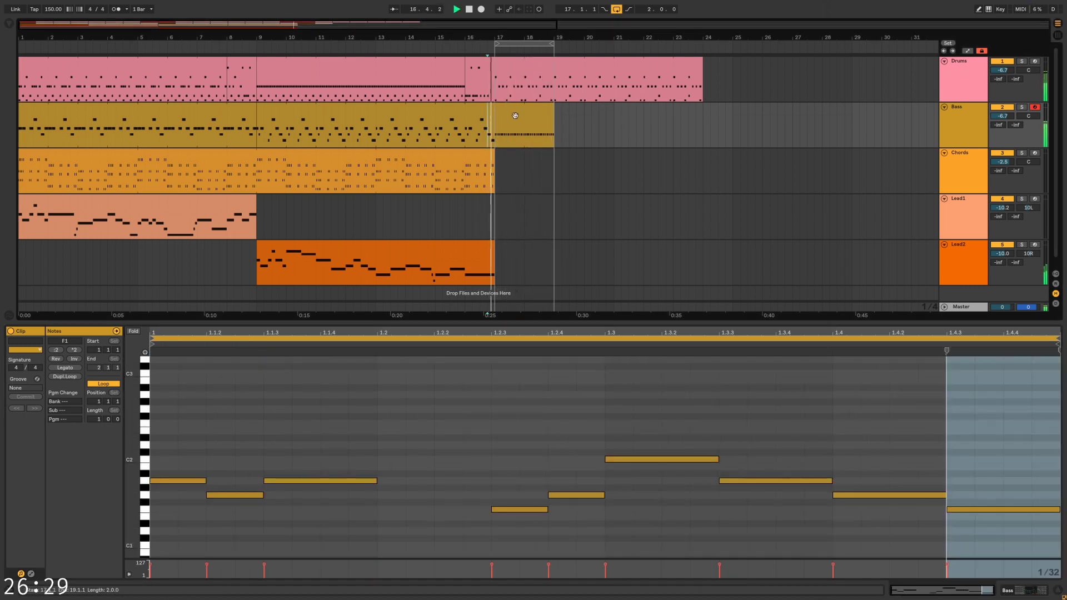
click(514, 107)
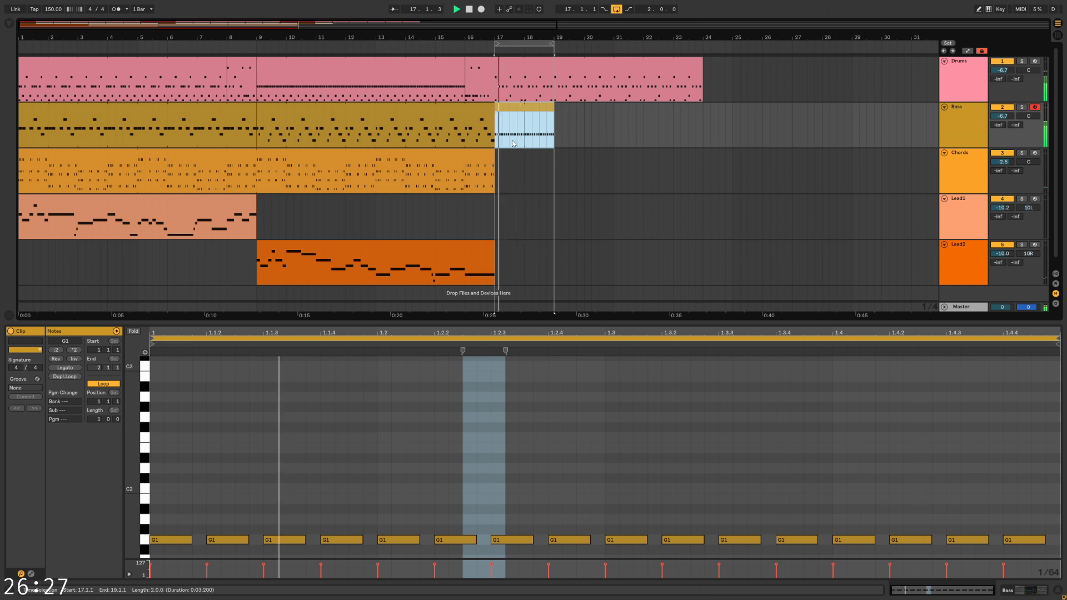
Try the four notes on beat 1.3 at A1 and move them back to G1
drag(624, 509, 811, 519)
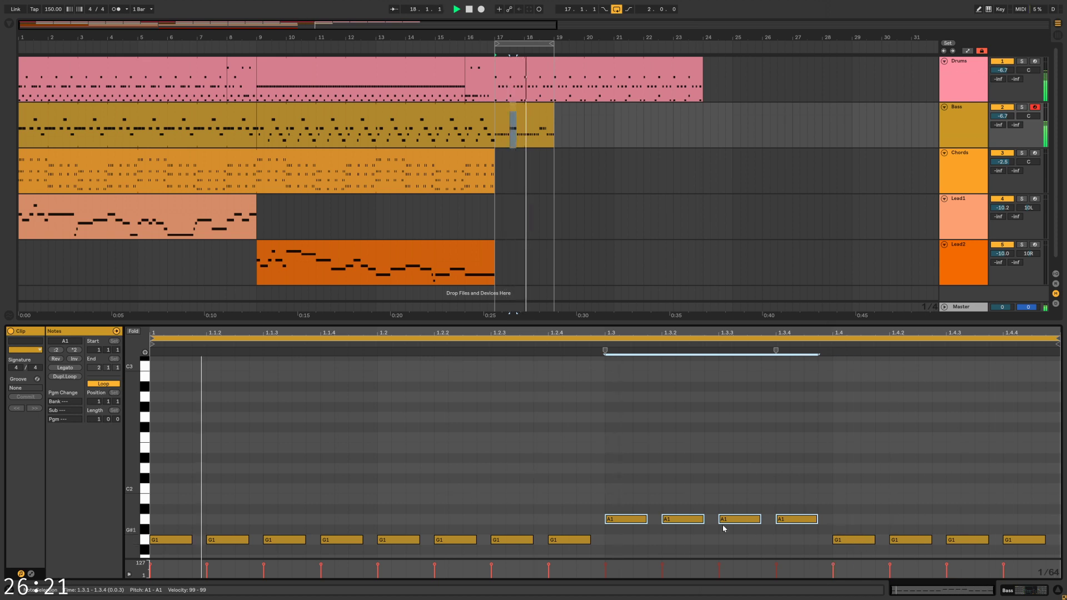
drag(613, 519, 619, 542)
click(307, 477)
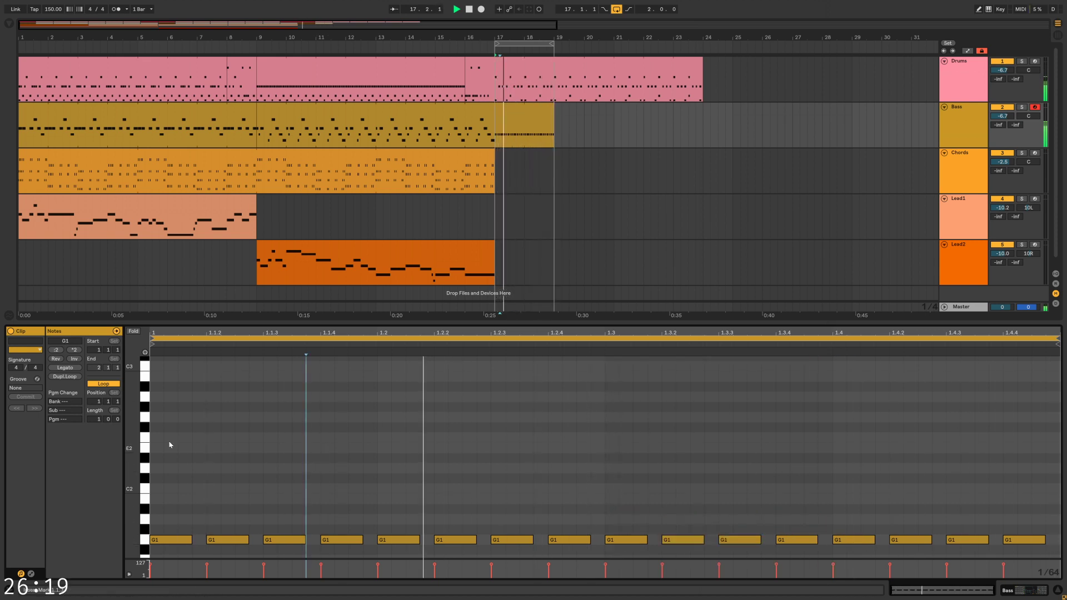
Duplicate the Bass clip's loop to two bars and lower all notes of its second bar to F1
click(70, 381)
click(649, 437)
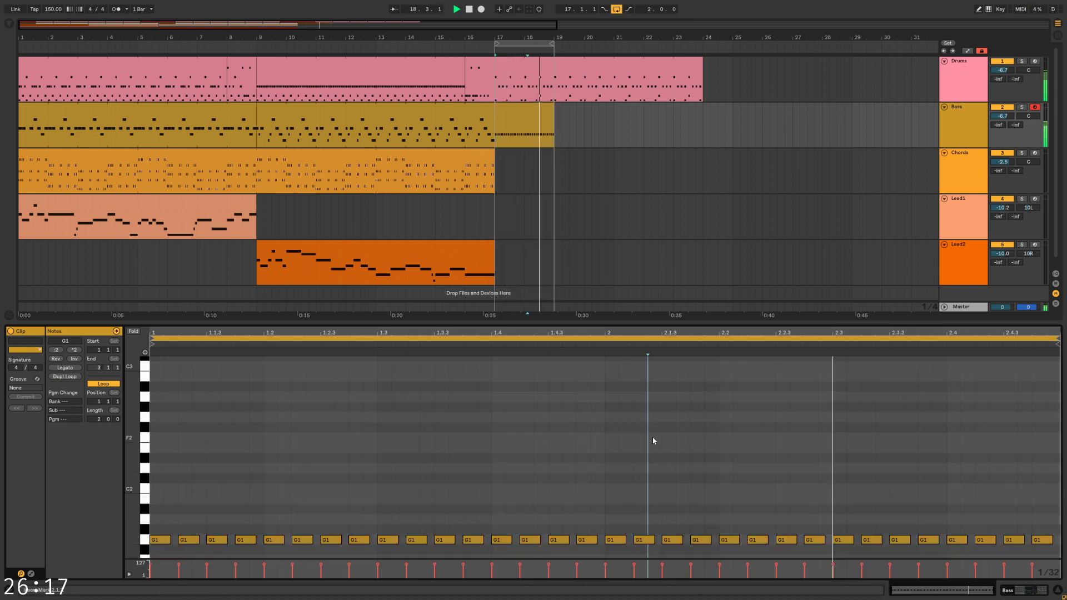
drag(623, 498, 1054, 490)
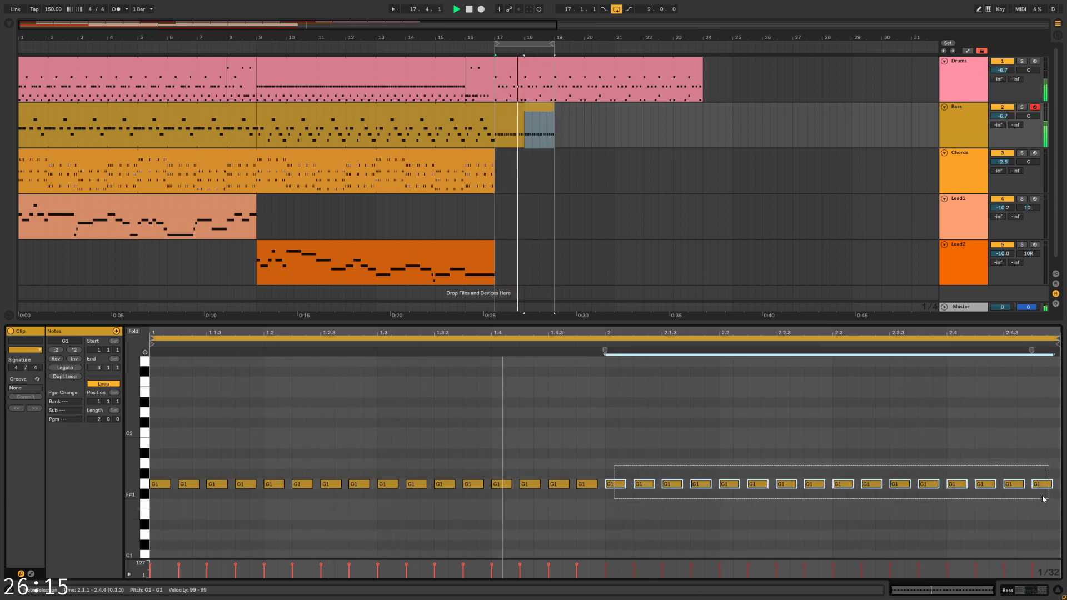
drag(621, 490, 622, 505)
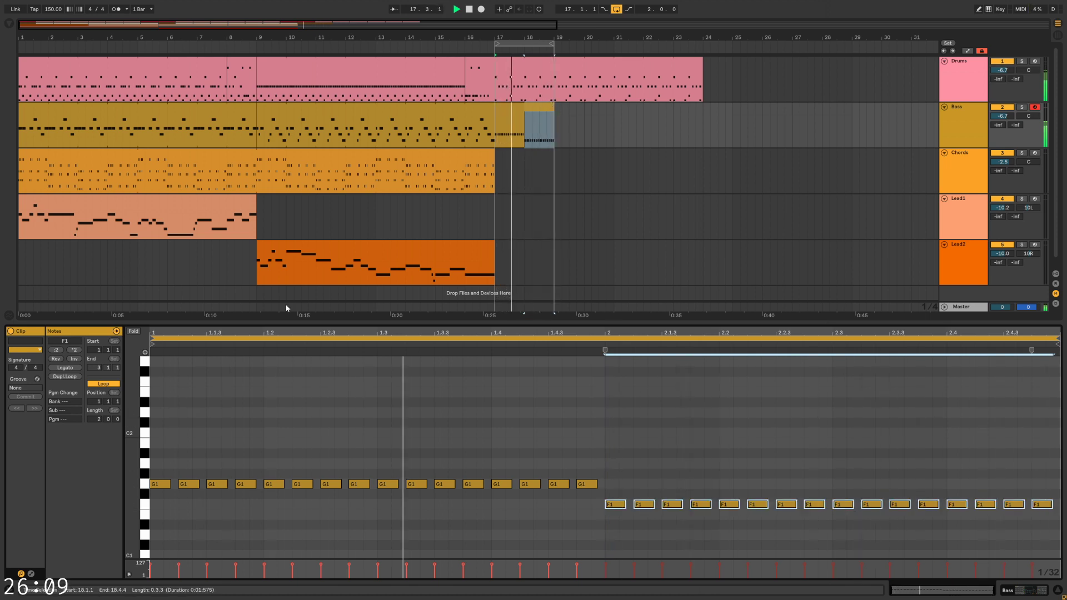
Duplicate the Bass clip's loop to four bars, and extend both the clip and the arrangement loop to bar 21
click(71, 377)
click(743, 492)
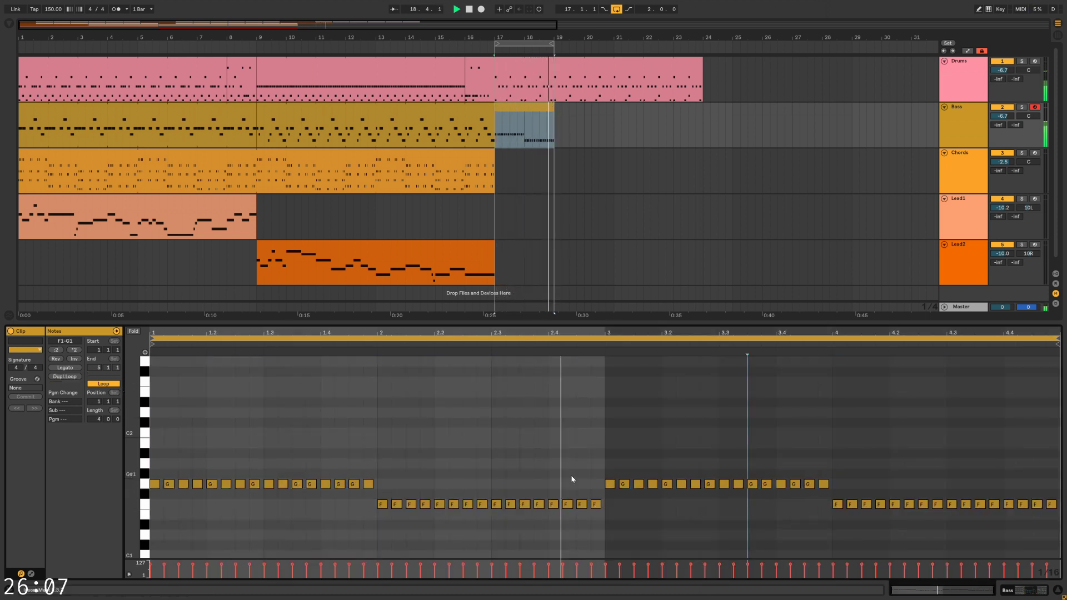
drag(573, 479, 834, 490)
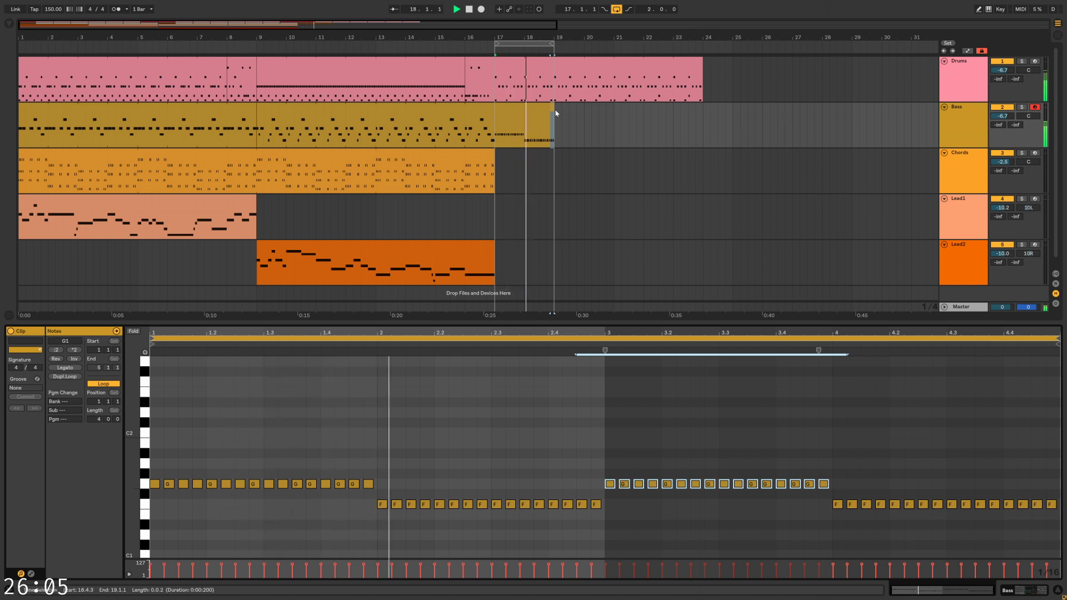
drag(556, 114, 613, 114)
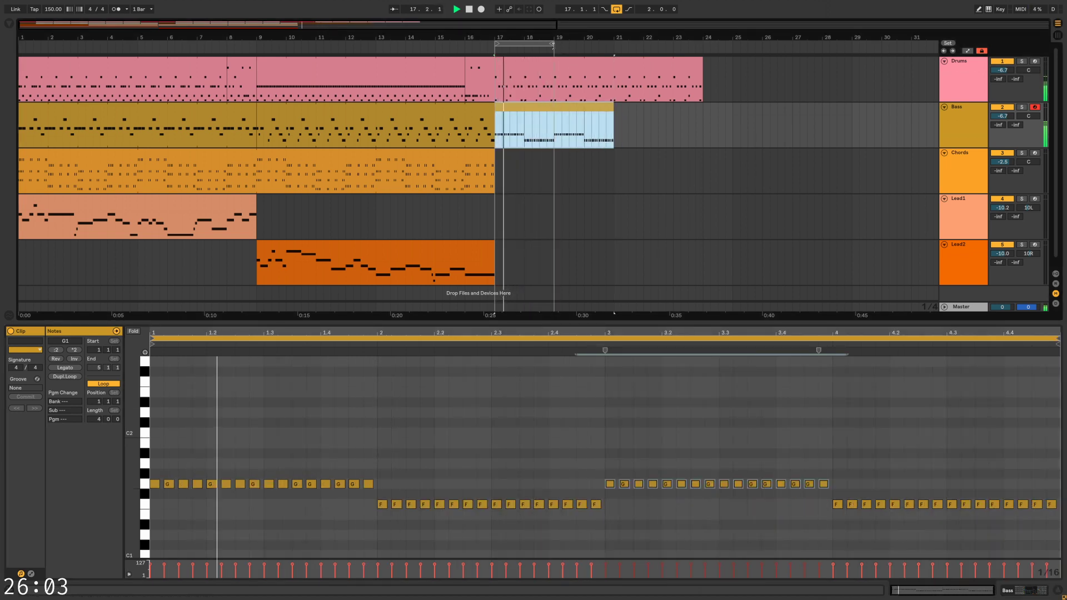
drag(554, 44, 614, 45)
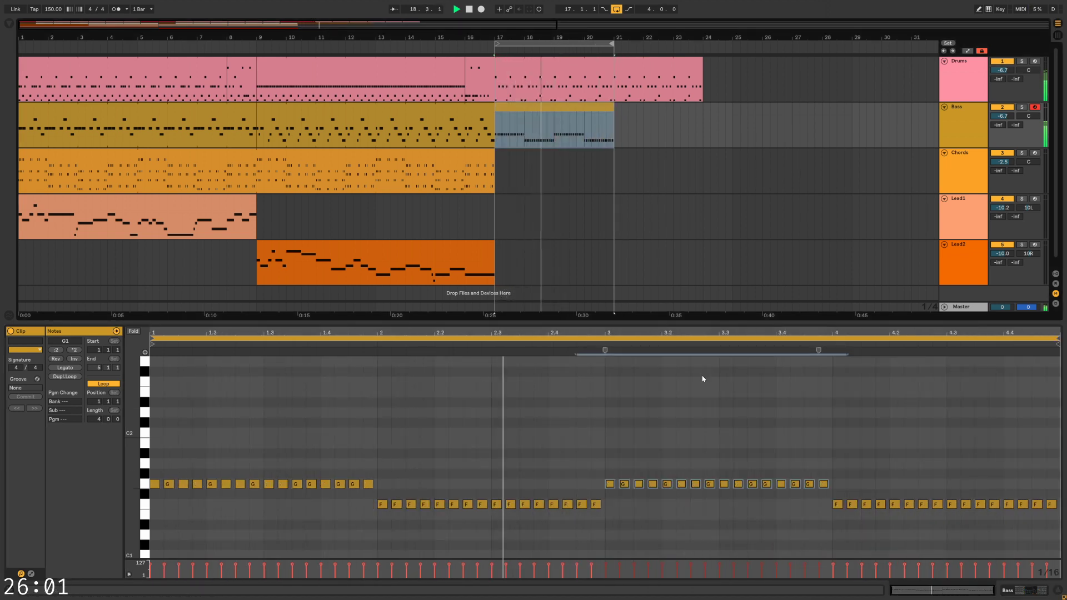
Raise all Bass notes in the clip's third bar to A1 and lower those in the fourth bar to E1
drag(604, 468, 839, 488)
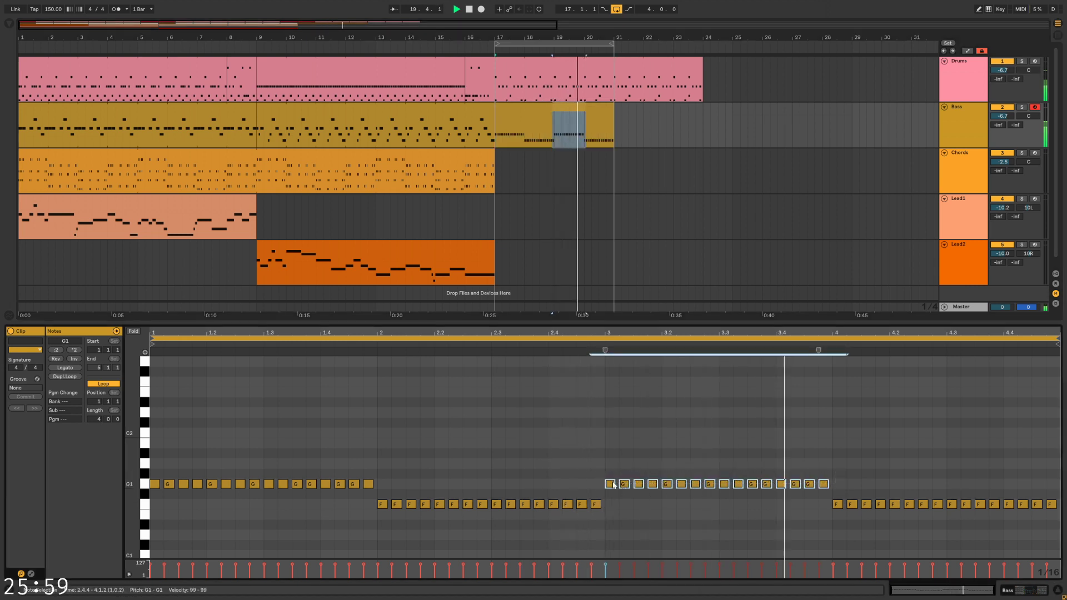
mouse_move(613, 485)
mouse_down()
mouse_move(616, 437)
mouse_move(616, 469)
mouse_up()
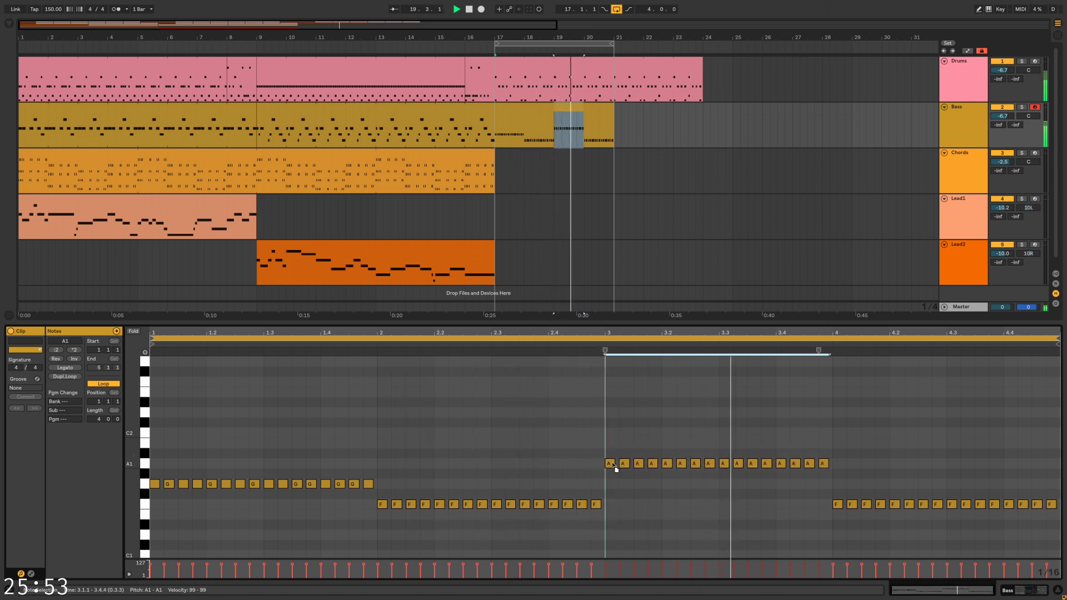
drag(794, 496, 1062, 523)
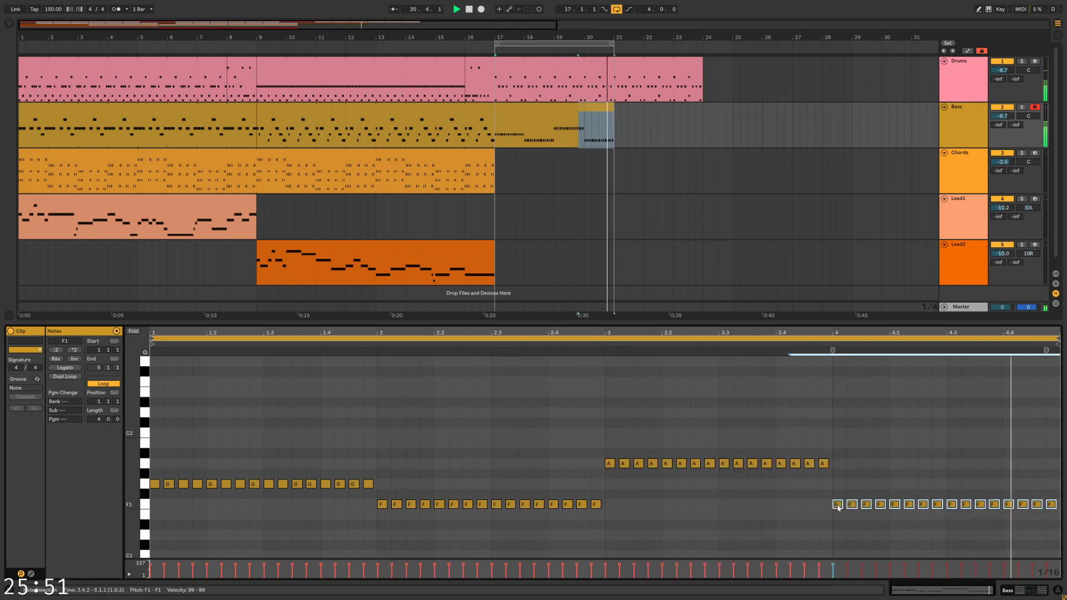
mouse_move(838, 507)
mouse_down()
mouse_move(845, 452)
mouse_move(840, 510)
mouse_up()
click(752, 505)
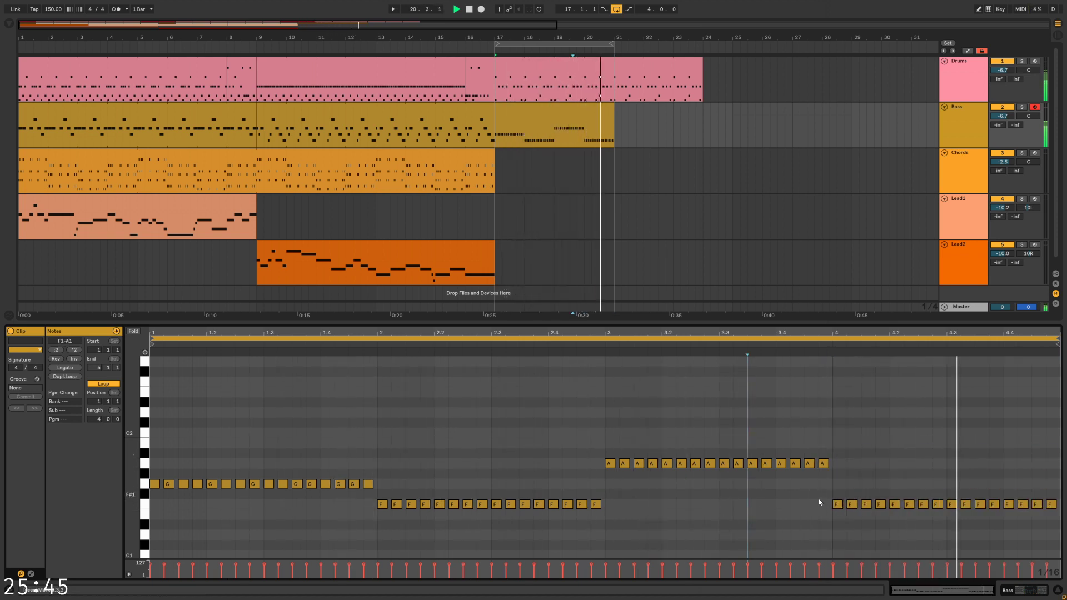
drag(819, 502, 1059, 510)
drag(840, 509, 840, 520)
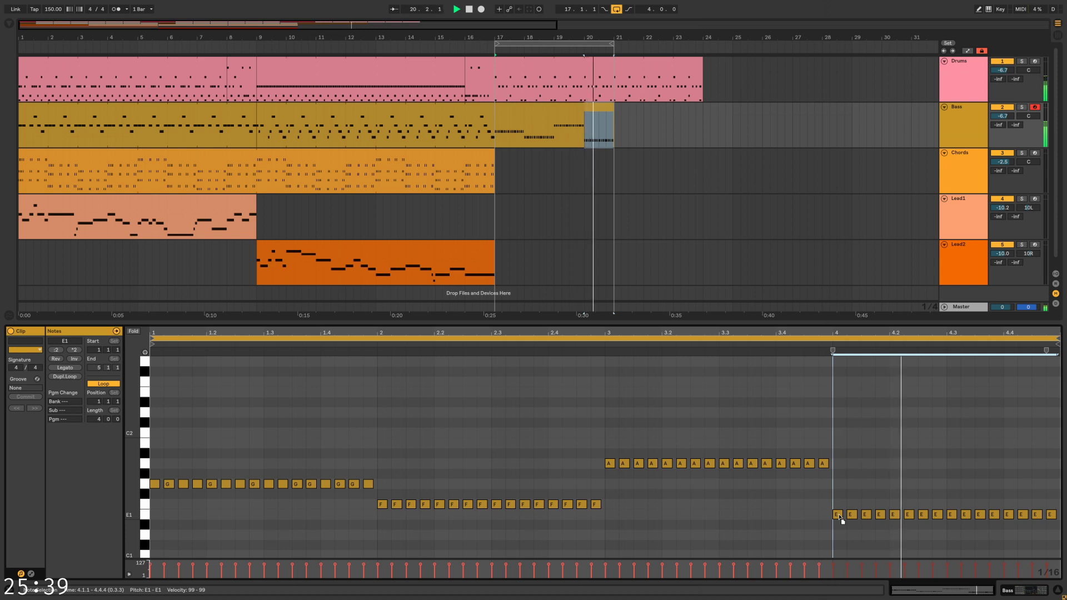
Create a one-bar MIDI clip on the Chords track at bar 17 and add a D3 note at its start
click(516, 167)
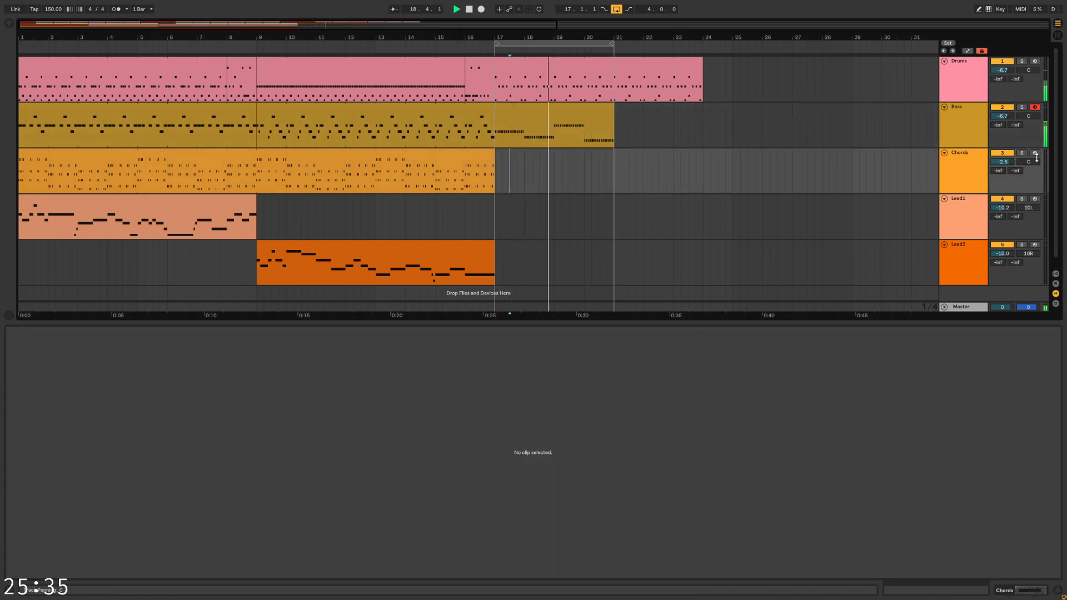
mouse_move(497, 172)
mouse_down()
mouse_move(526, 171)
mouse_move(496, 175)
mouse_up()
key(ctrl+shift+m)
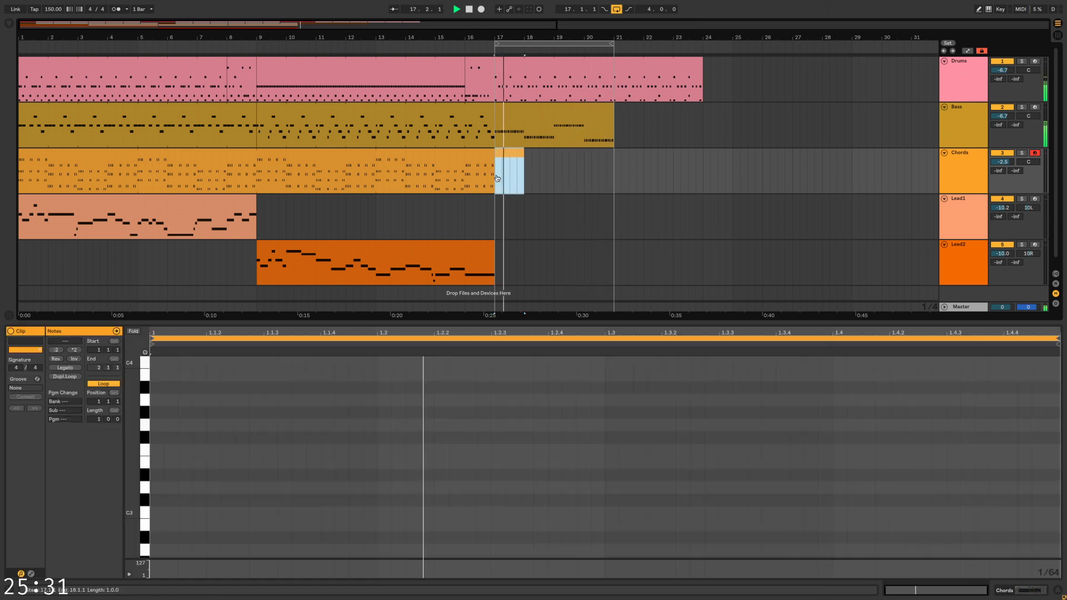
double_click(157, 489)
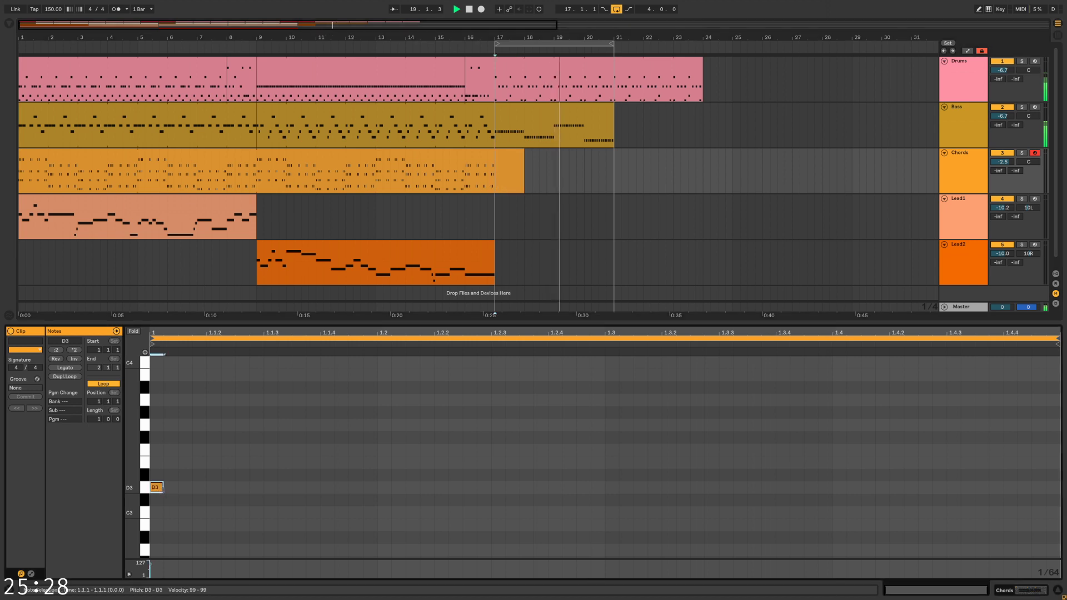
Lengthen the D3 note to a thirty-second and add equally long F3 and G3 notes at 1.1.2 and 1.1.3
click(469, 168)
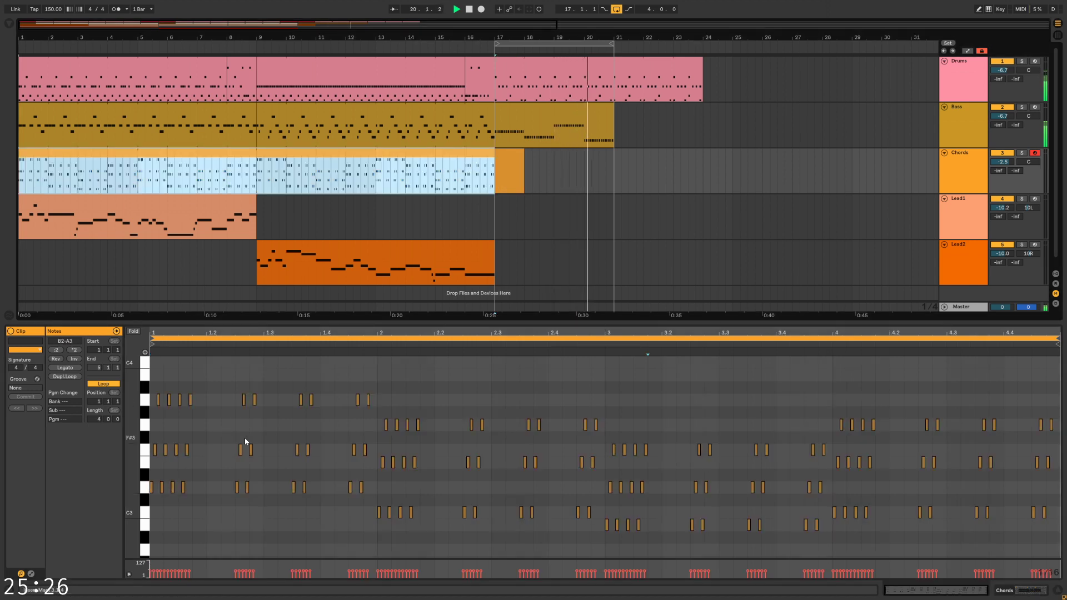
click(511, 163)
drag(163, 489, 178, 488)
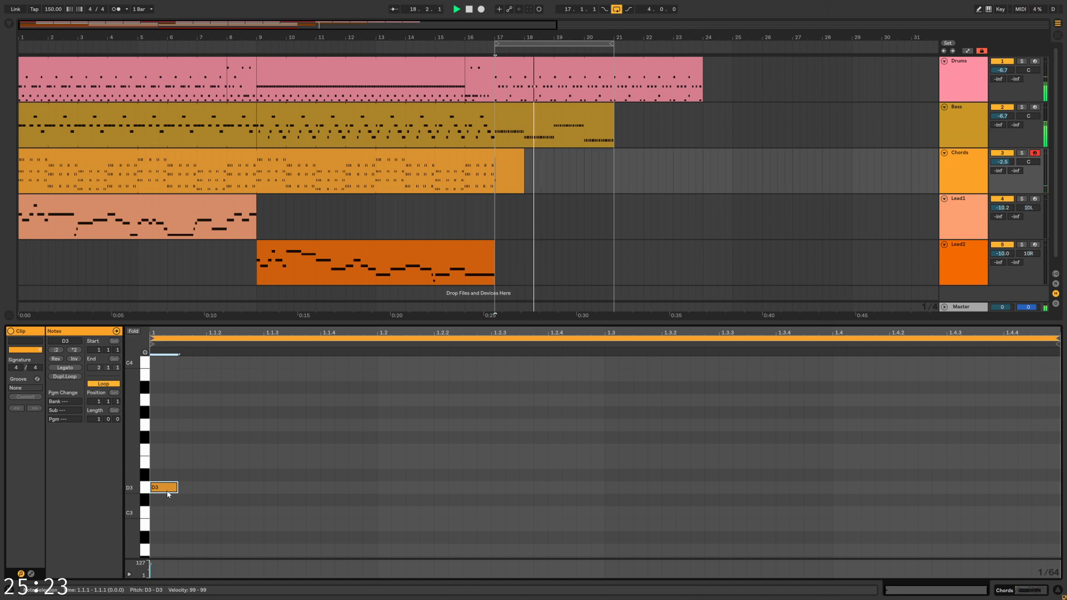
double_click(250, 462)
drag(250, 462, 281, 432)
double_click(239, 436)
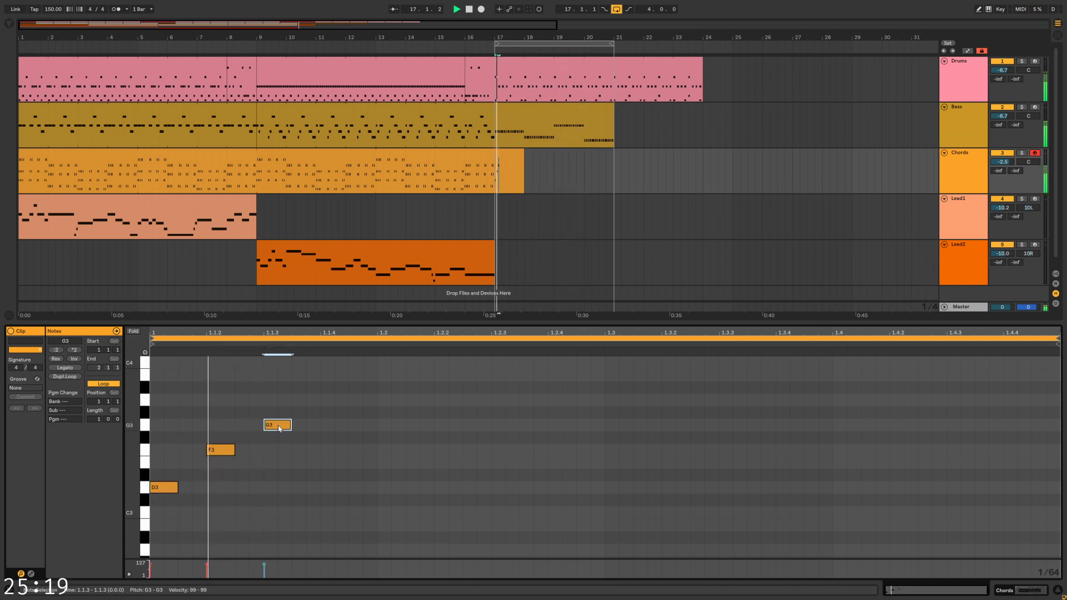
Lower the velocity of the new Chords clip's three notes to 50 and delete the F3 note
click(368, 169)
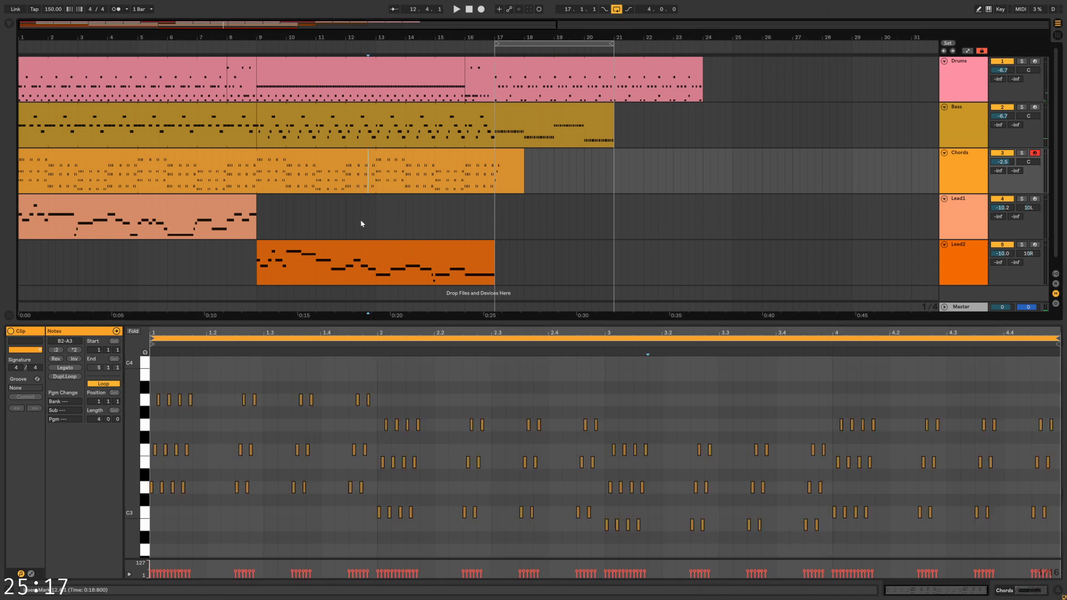
click(513, 155)
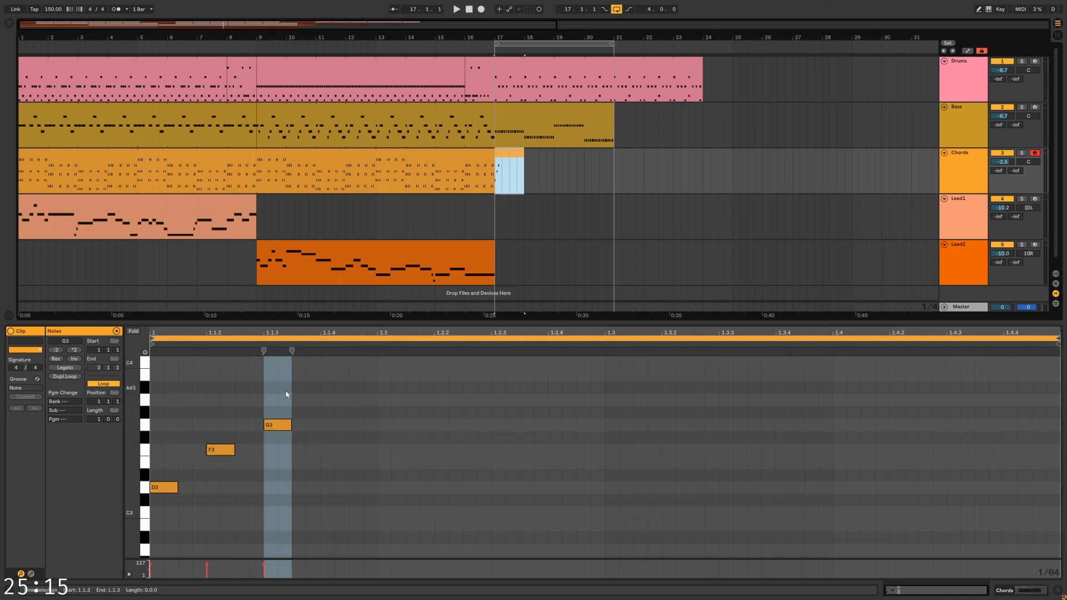
drag(288, 393, 154, 505)
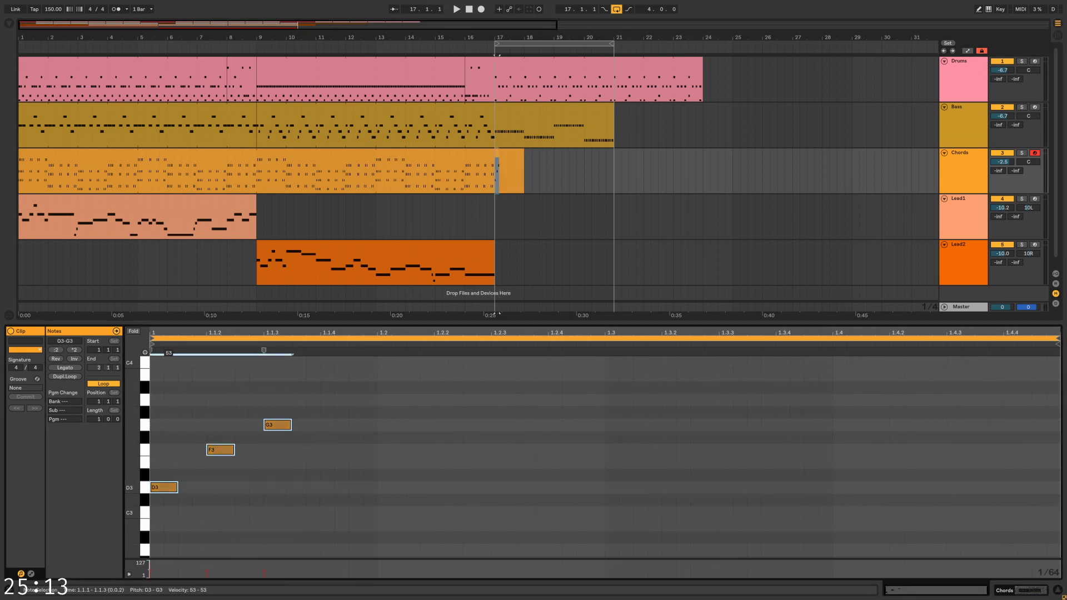
click(227, 454)
mouse_move(268, 430)
mouse_down()
mouse_move(398, 432)
mouse_move(273, 433)
mouse_up()
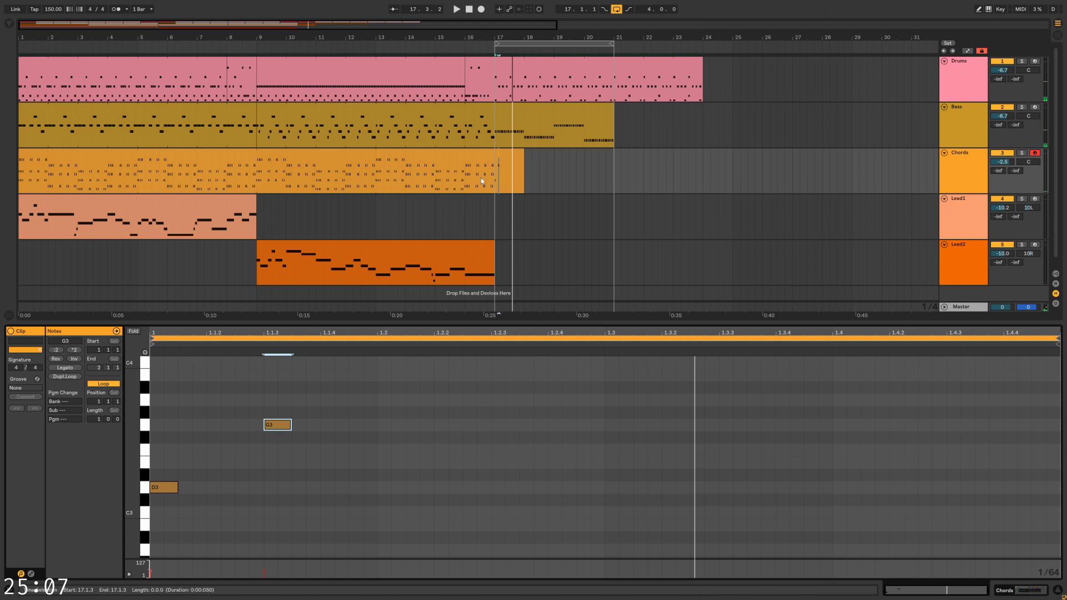
Transpose the two remaining Chords notes up an octave to D4 and G4 and play the section from bar 17
drag(140, 446, 133, 473)
scroll(350, 436, up, 3)
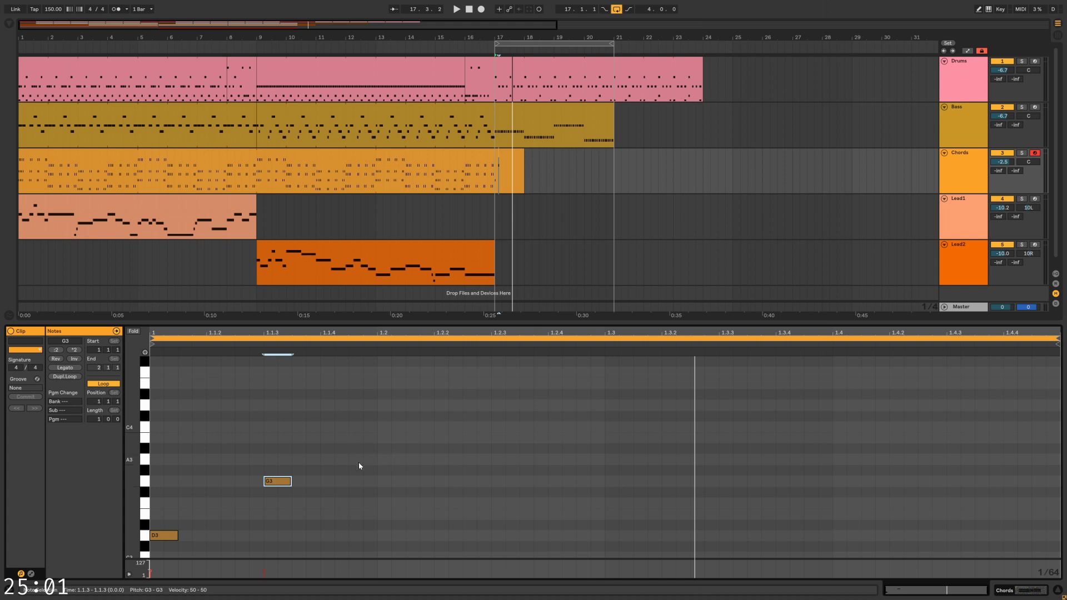
key(ctrl+a)
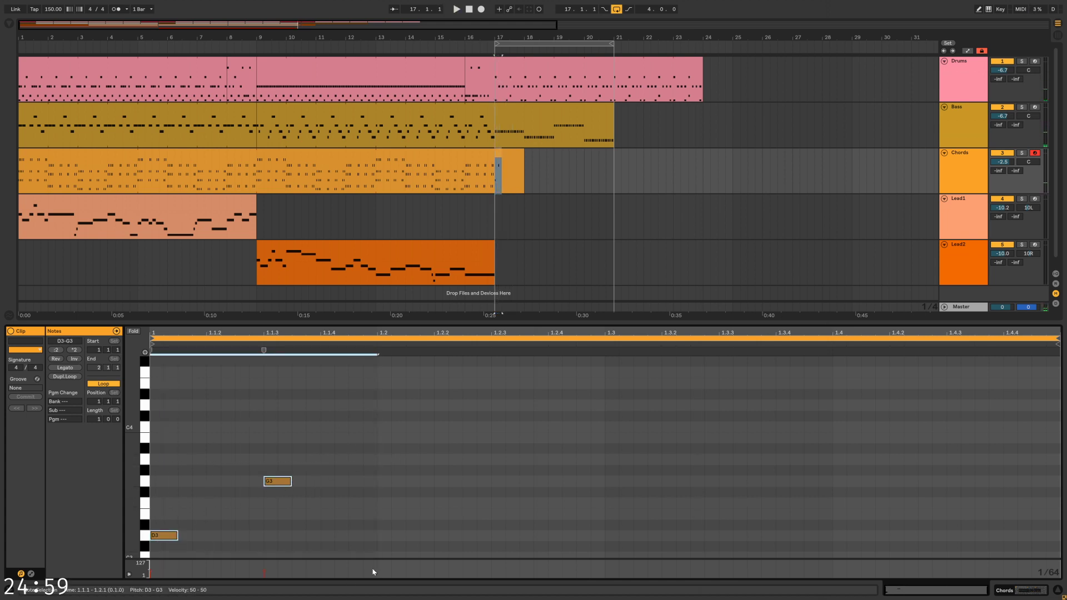
key(shift+Up)
key(space)
scroll(384, 475, up, 5)
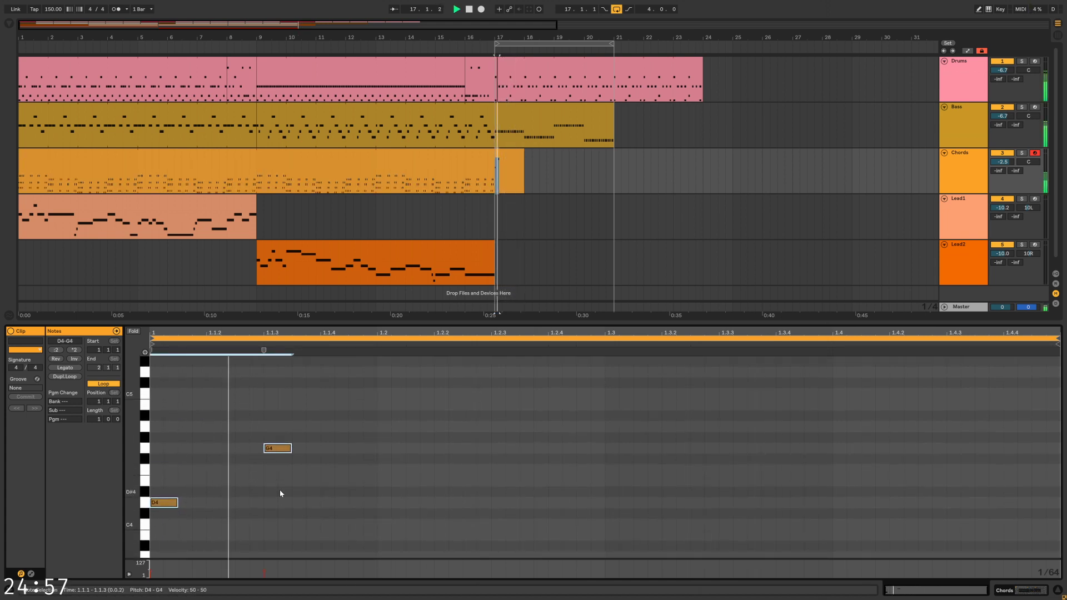
Copy the G4 note to A4 at 1.2 and B4 at 1.2.3, and replay the section to hear the line
drag(279, 448, 509, 408)
key(space)
key(space)
key(space)
key(space)
key(space)
key(space)
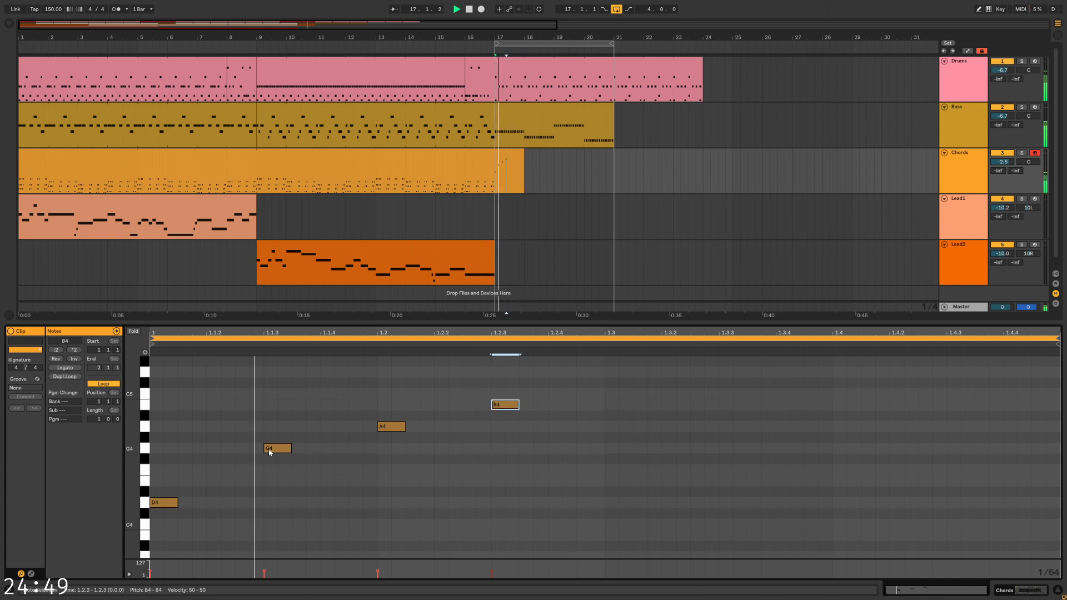
Lower the notes at 1.1.3, 1.2 and 1.2.3 to E4, F4 and G4
drag(270, 447, 279, 485)
drag(388, 429, 394, 474)
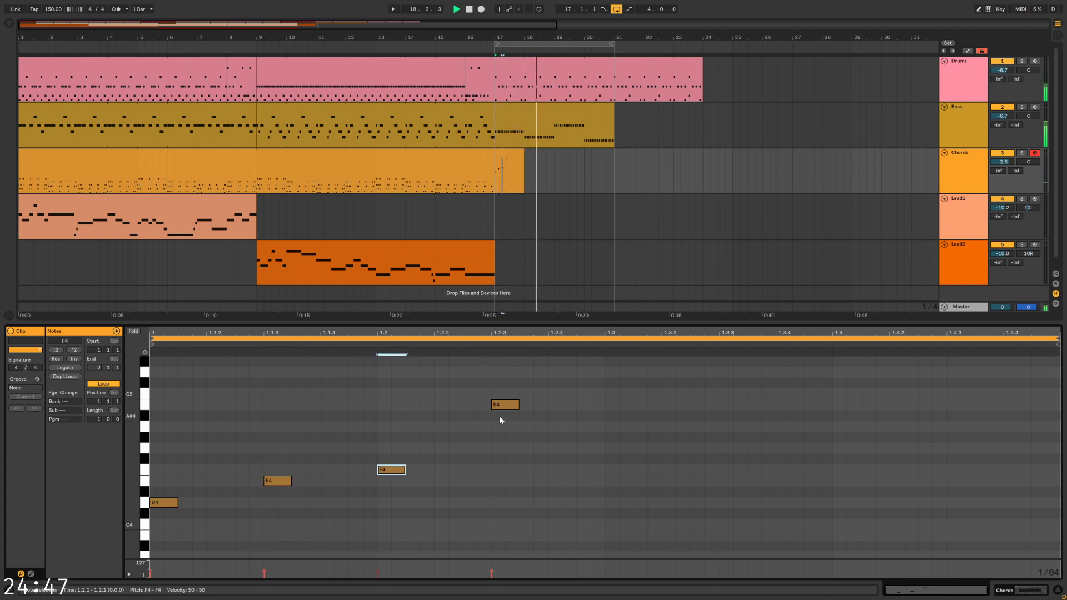
drag(507, 431, 508, 453)
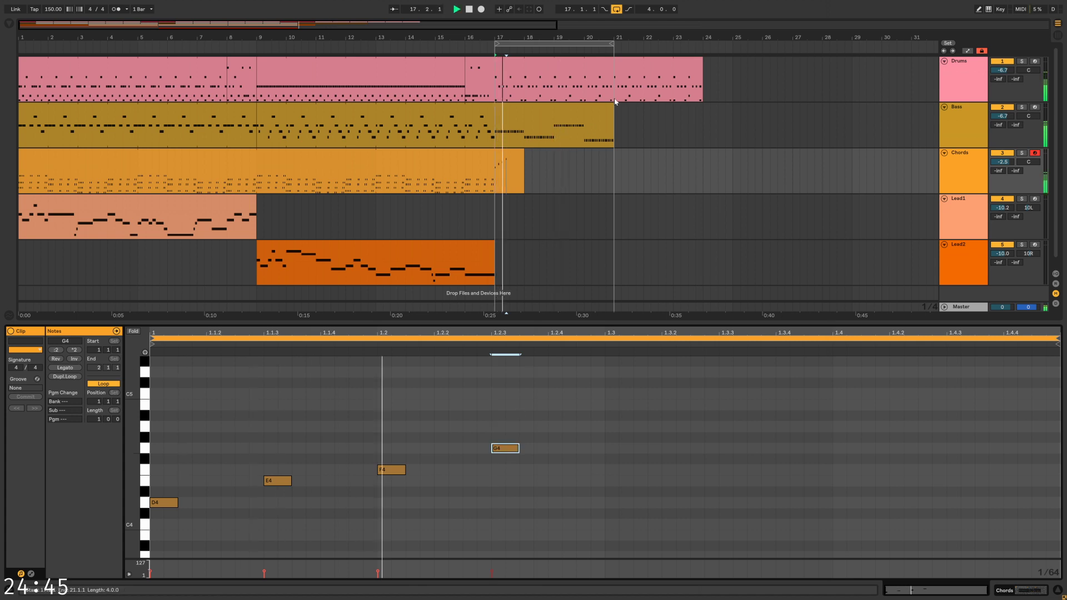
click(391, 472)
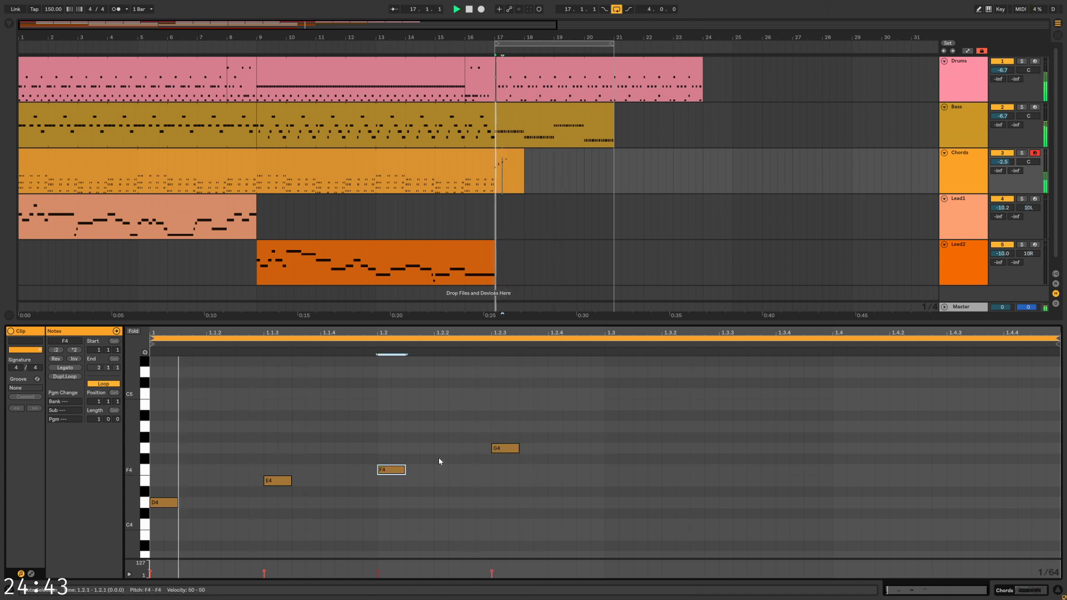
Complete the one-bar melody with A4 at 1.3, G4 at 1.3.3, F4 at 1.4 and E4 at 1.4.3
drag(511, 450, 850, 508)
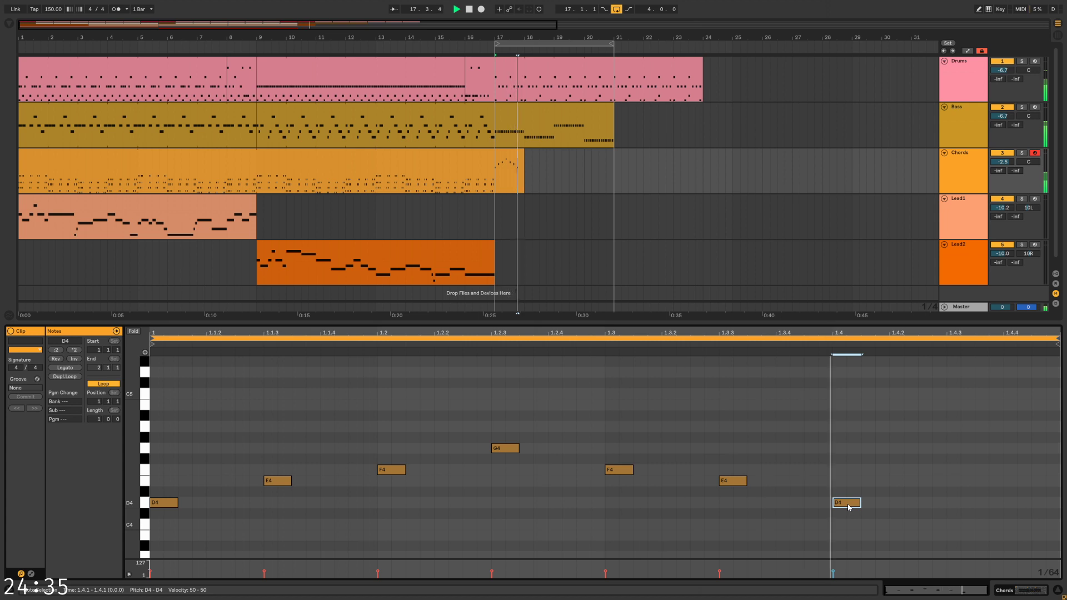
drag(620, 473, 624, 438)
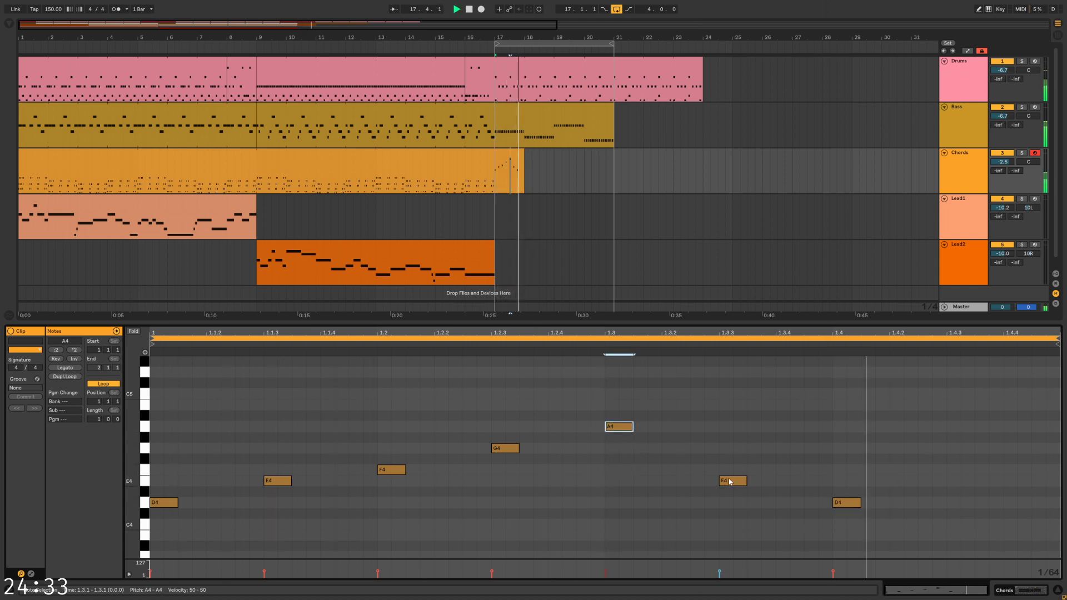
drag(729, 479, 731, 450)
drag(849, 502, 966, 485)
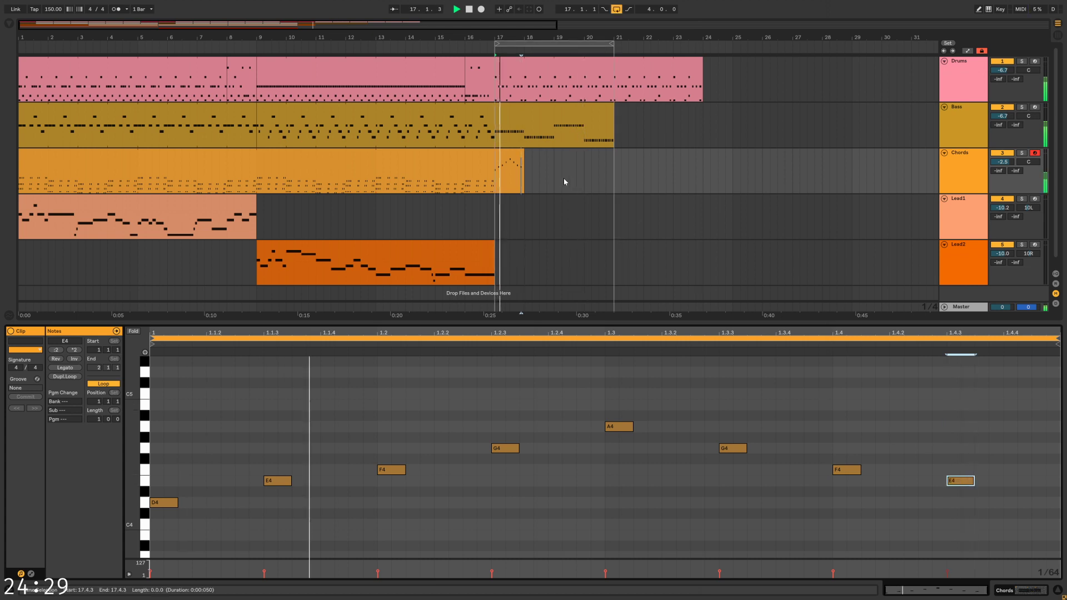
Extend the looped Chords clip to bar 21 and compare it with the preceding chords clip
drag(523, 161, 608, 160)
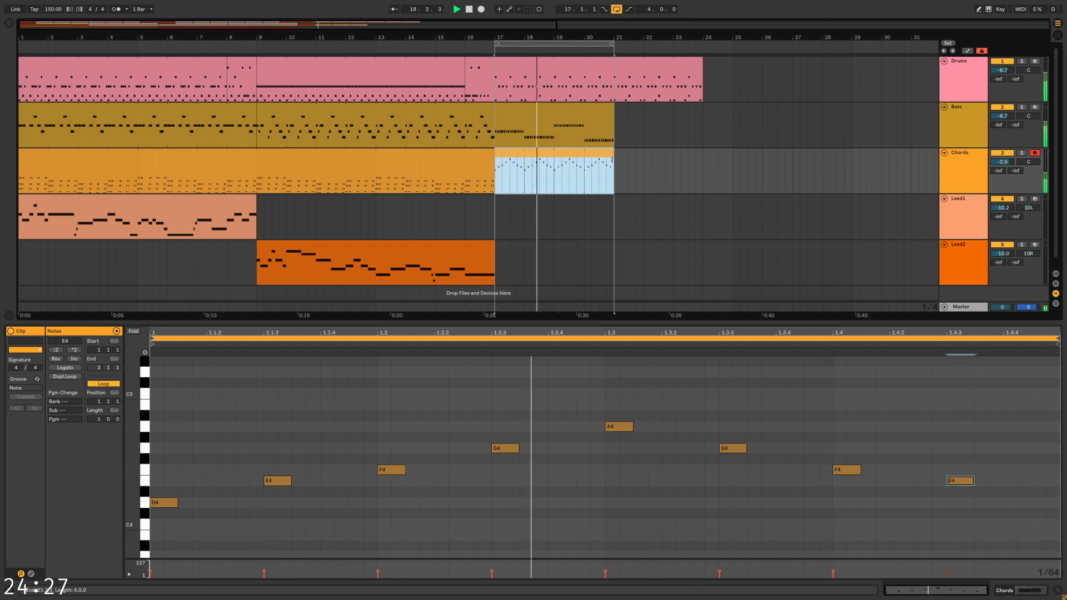
click(474, 191)
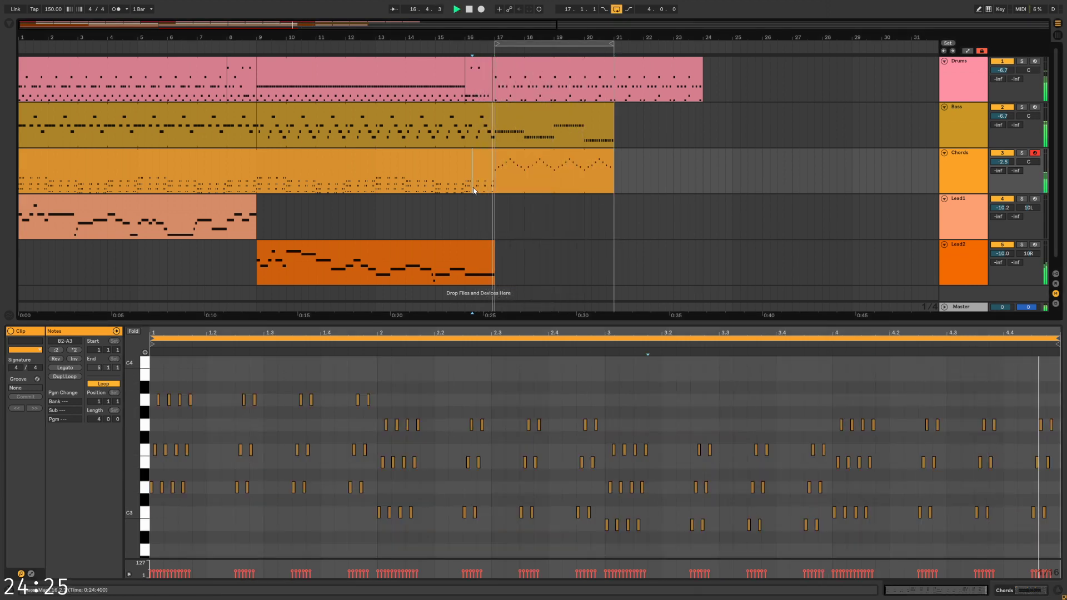
click(525, 157)
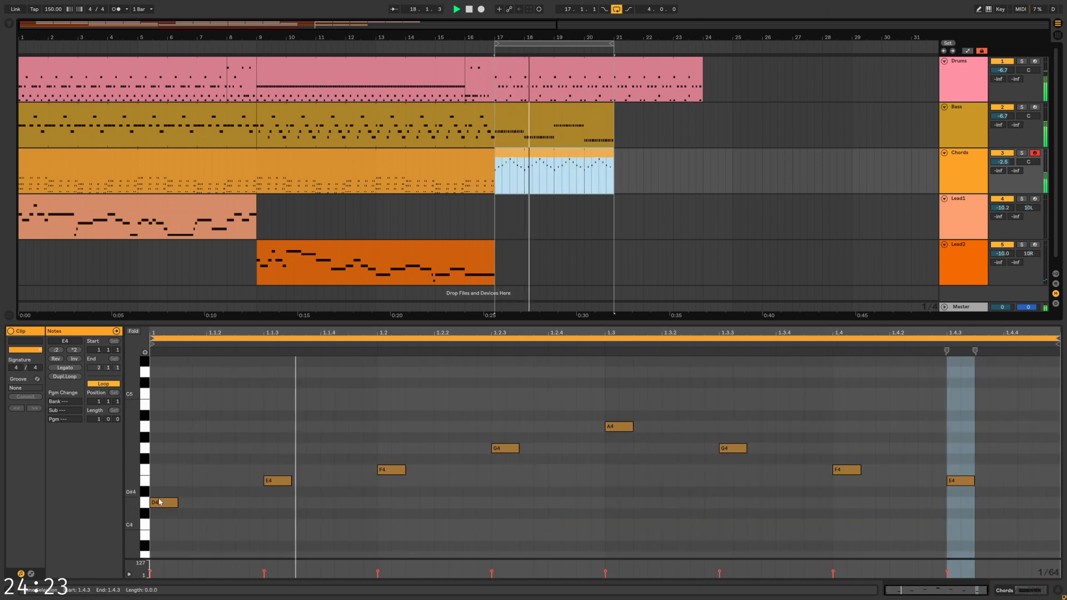
Try copies of the D4 and E4 notes at 1.1.2 and 1.1.4, and delete both copies
drag(168, 503, 327, 487)
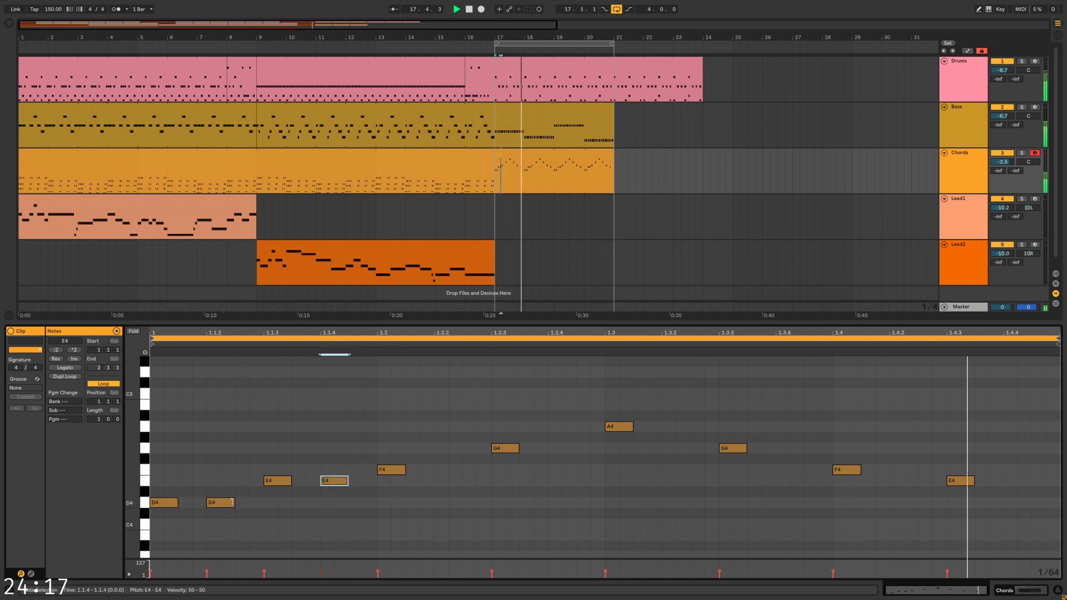
click(222, 503)
key(Delete)
drag(337, 480, 339, 480)
key(Delete)
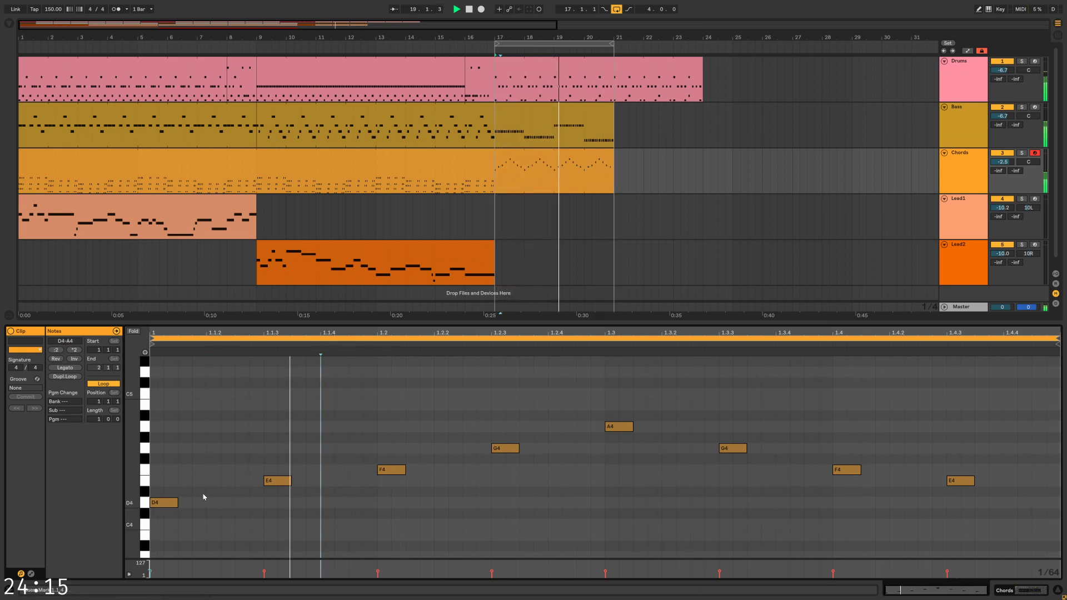
Duplicate all eight melody notes one sixteenth later as echoes and set the copies' velocity to 10
key(ctrl+a)
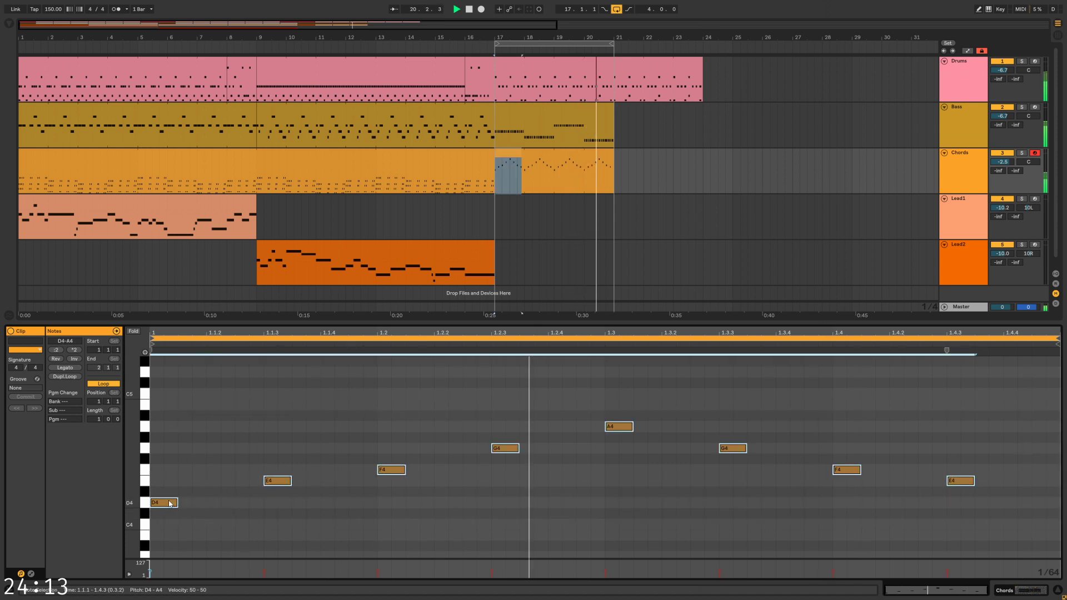
drag(165, 503, 222, 524)
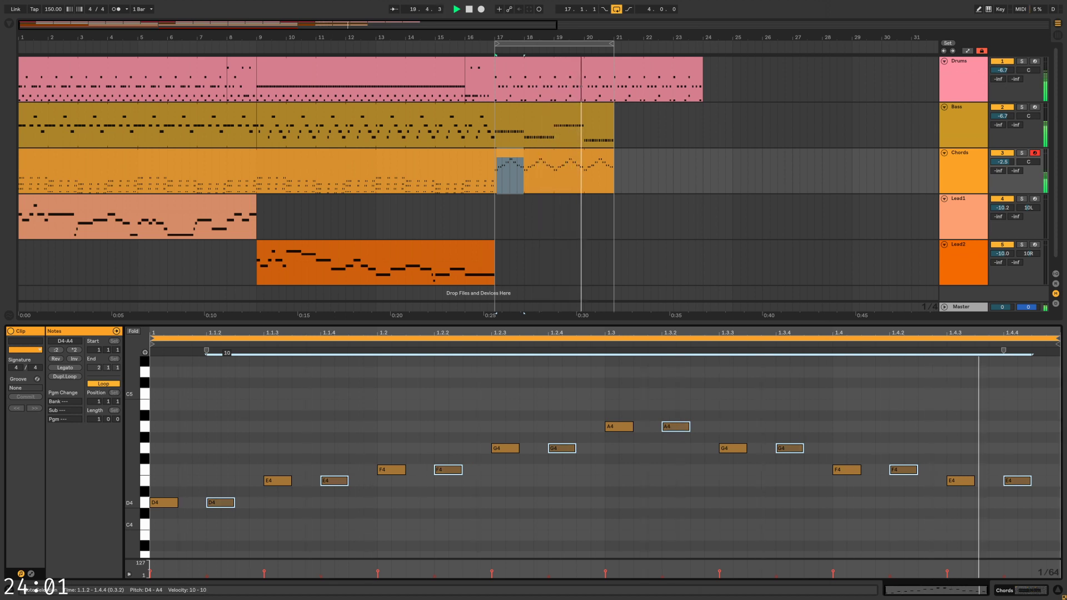
click(305, 502)
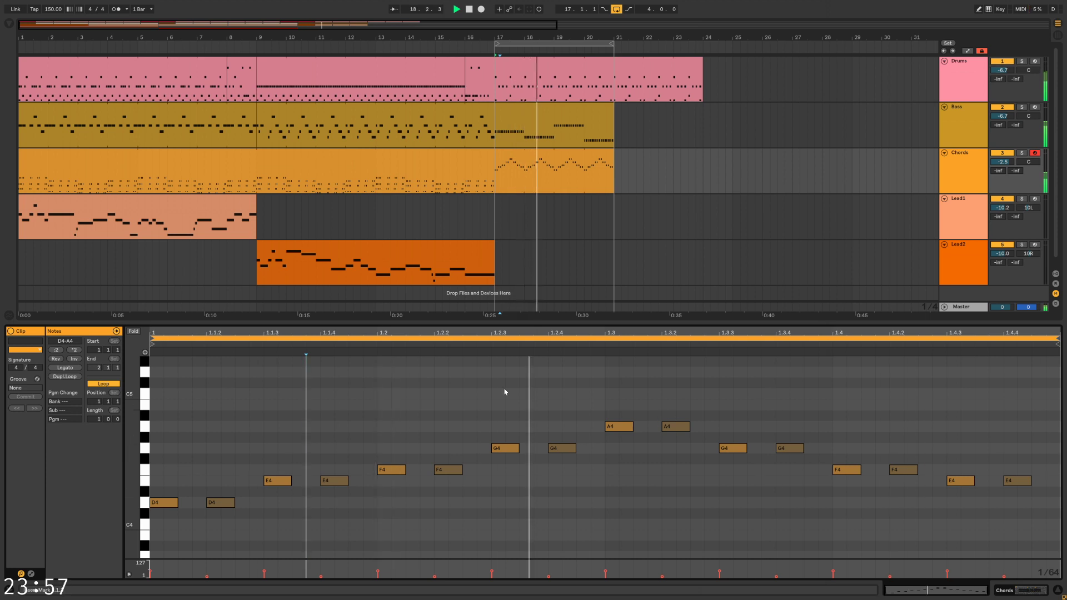
Duplicate the Chords clip's one-bar loop to two bars and transpose all second-bar notes down three semitones, starting on B3
click(72, 378)
click(615, 523)
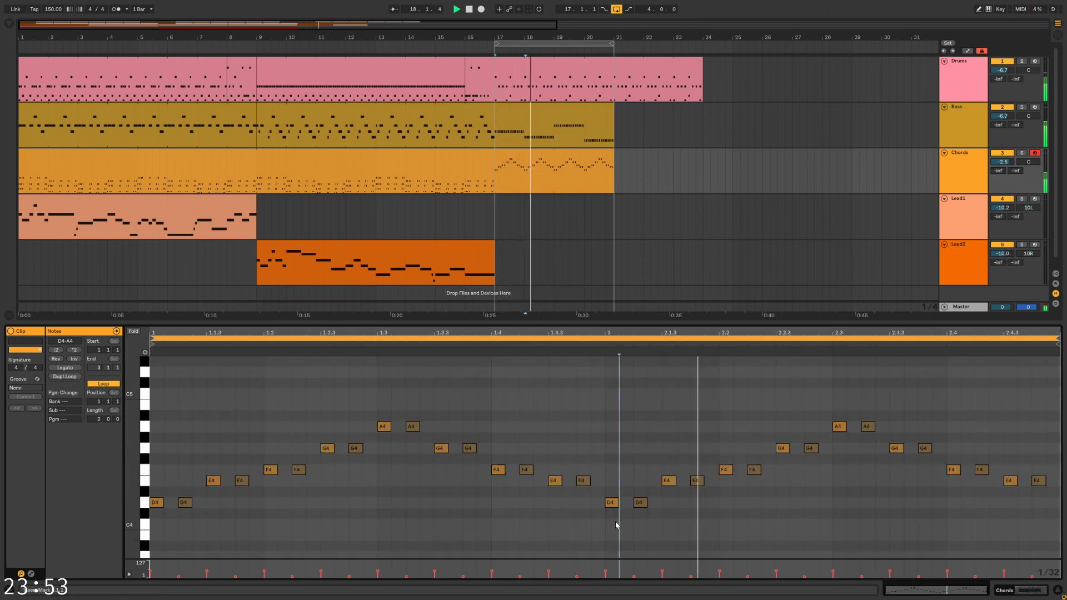
drag(611, 523, 1043, 406)
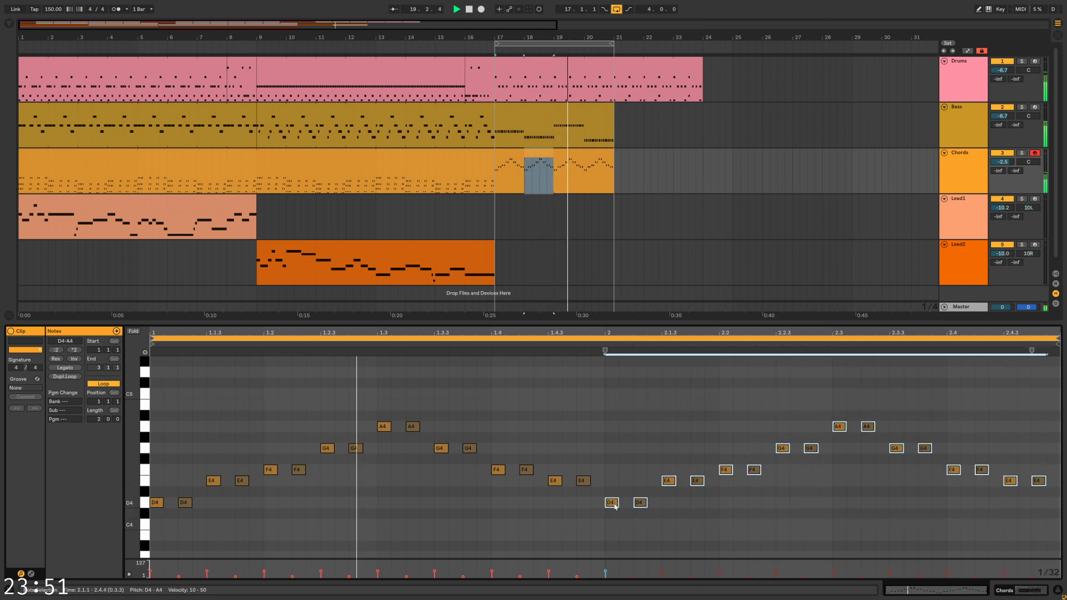
key(space)
key(space)
drag(614, 506, 615, 525)
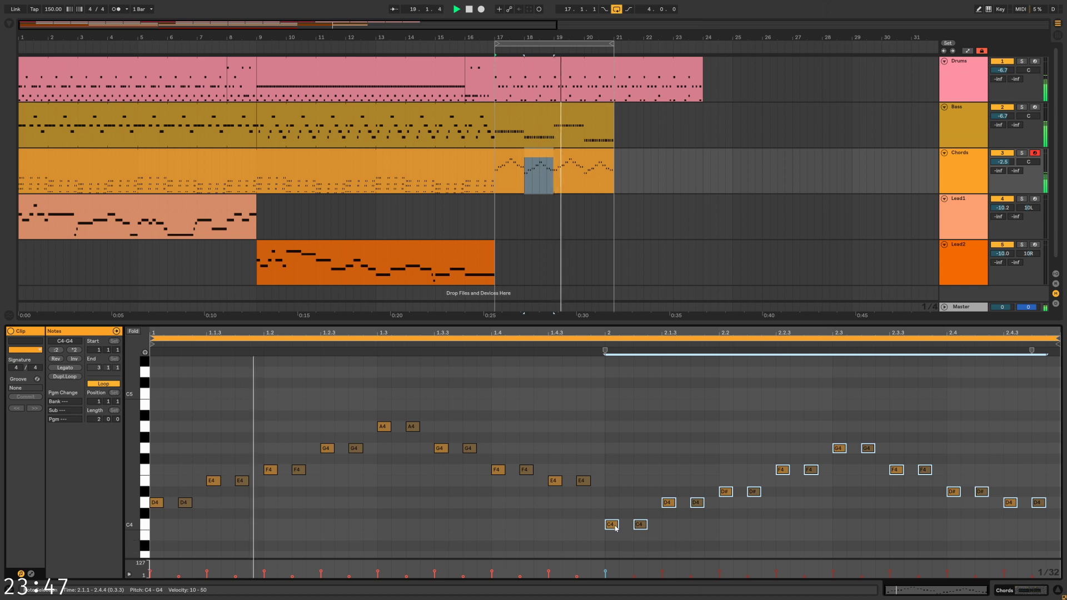
drag(612, 525, 612, 536)
click(634, 512)
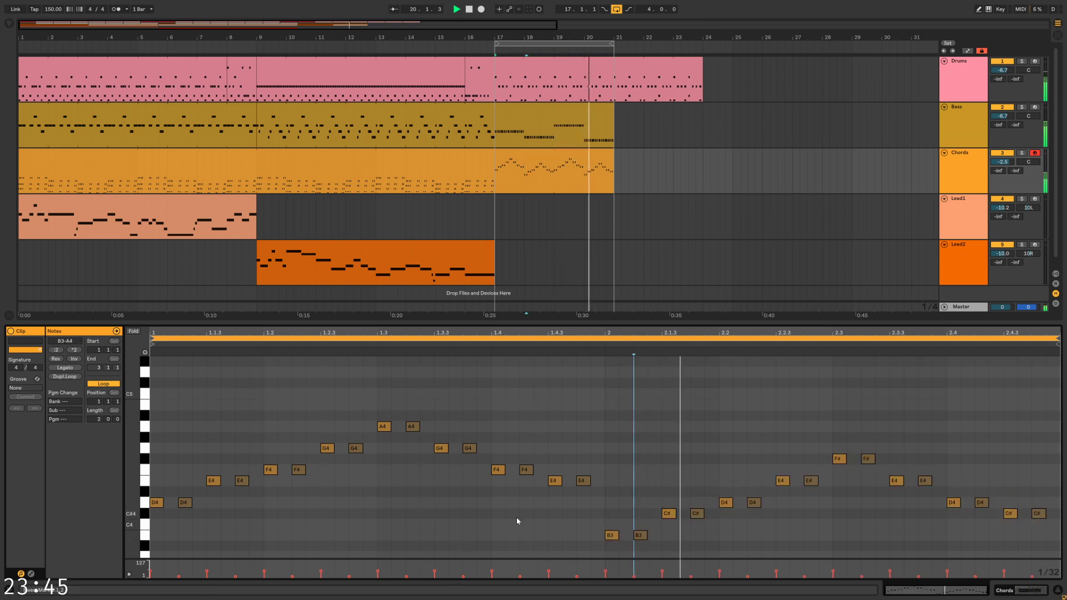
Lower the second bar's C#4 notes to C4 and its F#4 notes to F4
click(145, 515)
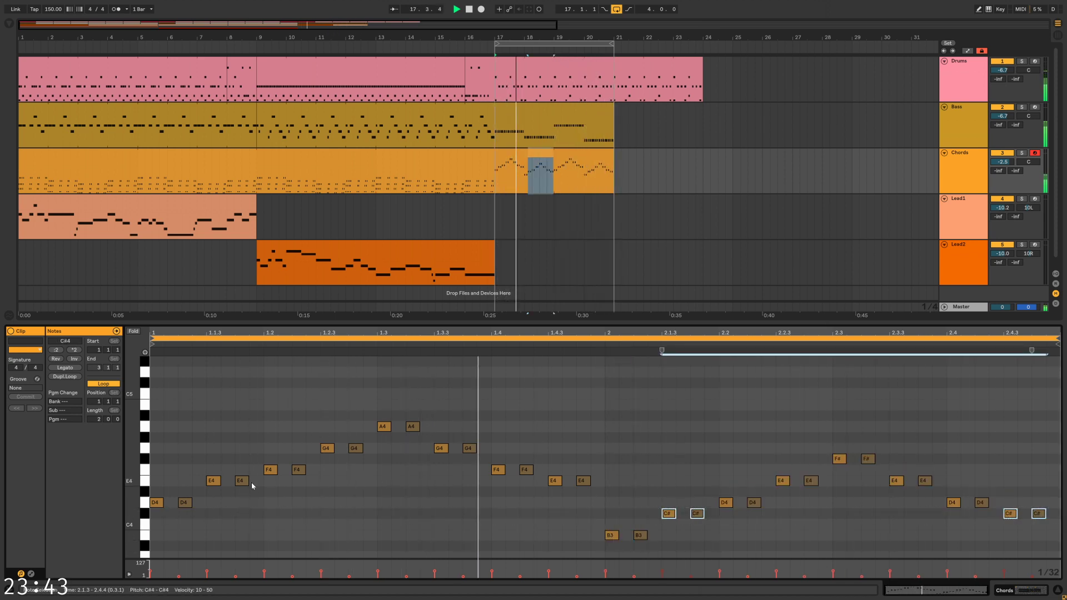
key(Down)
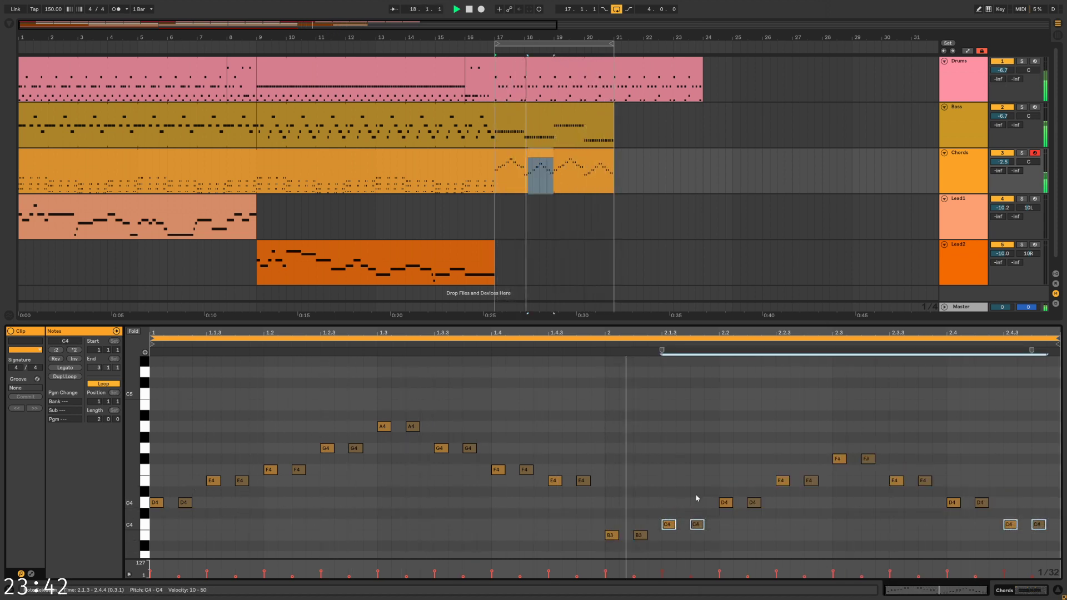
click(144, 459)
key(Down)
scroll(500, 501, down, 1)
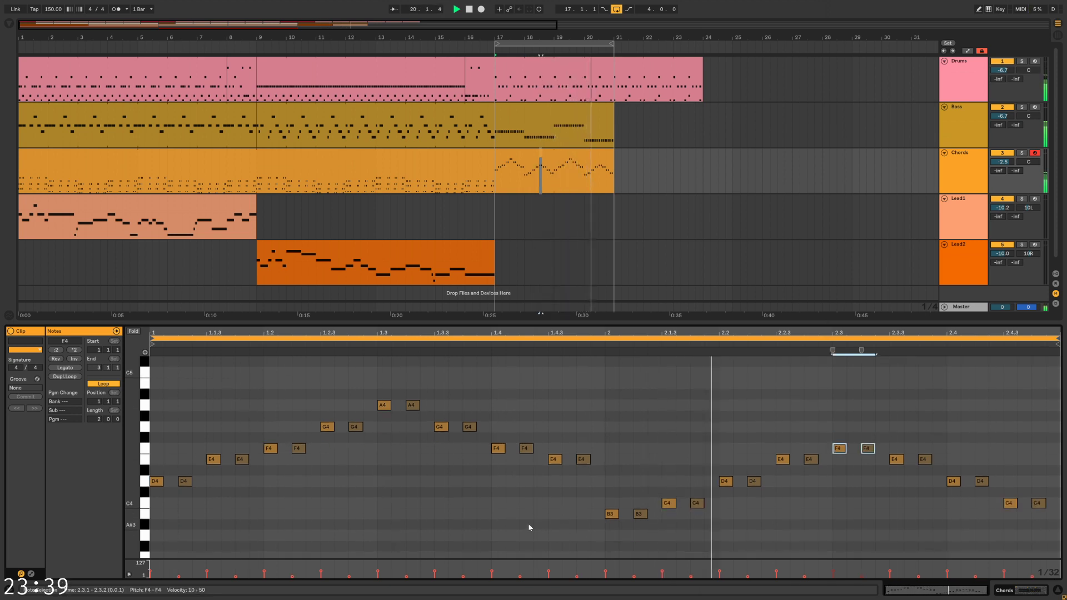
Lower the second bar's B3 notes to A3 and its C4 notes to B3
click(145, 513)
key(Down)
key(Down)
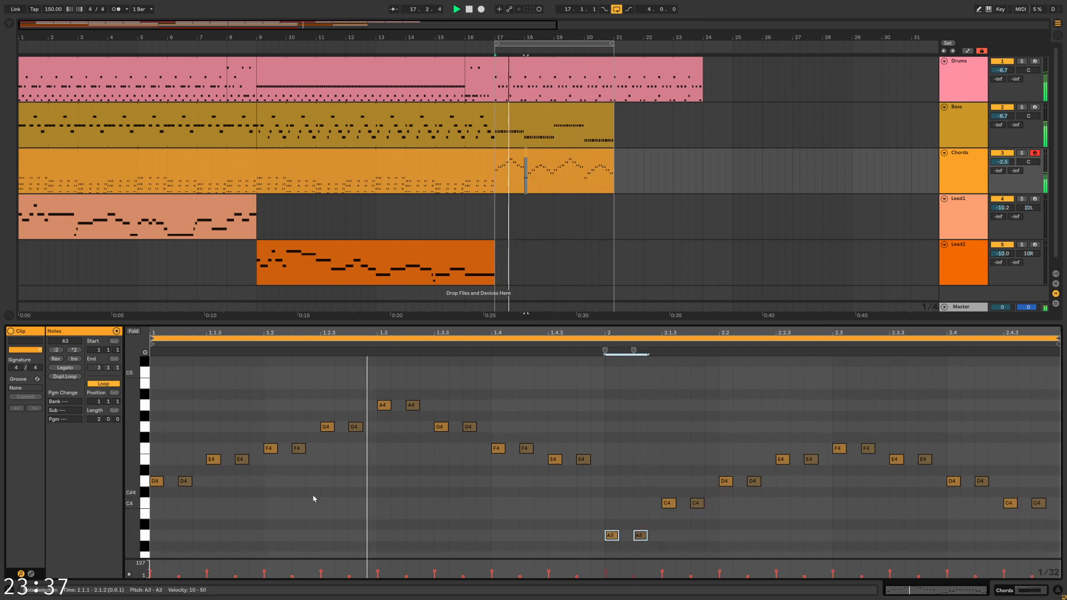
click(145, 503)
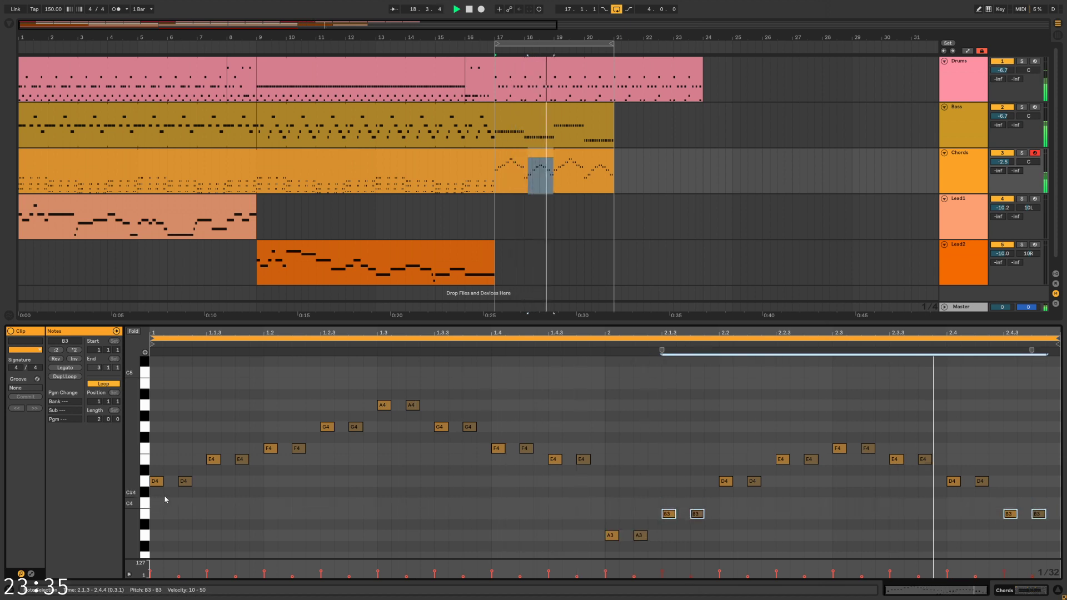
key(Down)
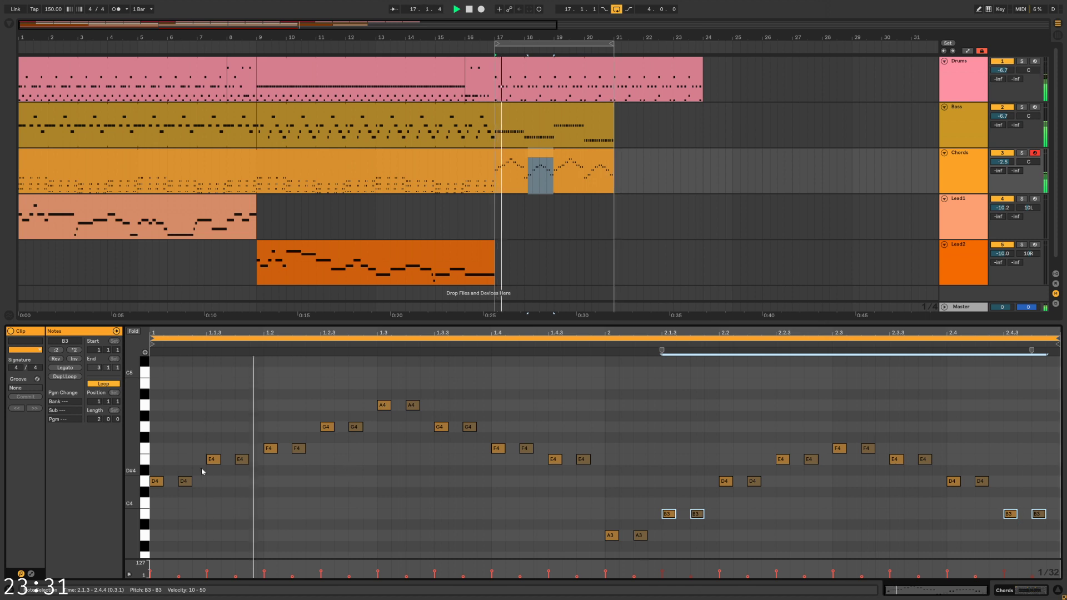
Lower the second bar's remaining notes: D4 to C4, E4 to D4, and the peak F4 pair to E4
drag(688, 489, 1001, 478)
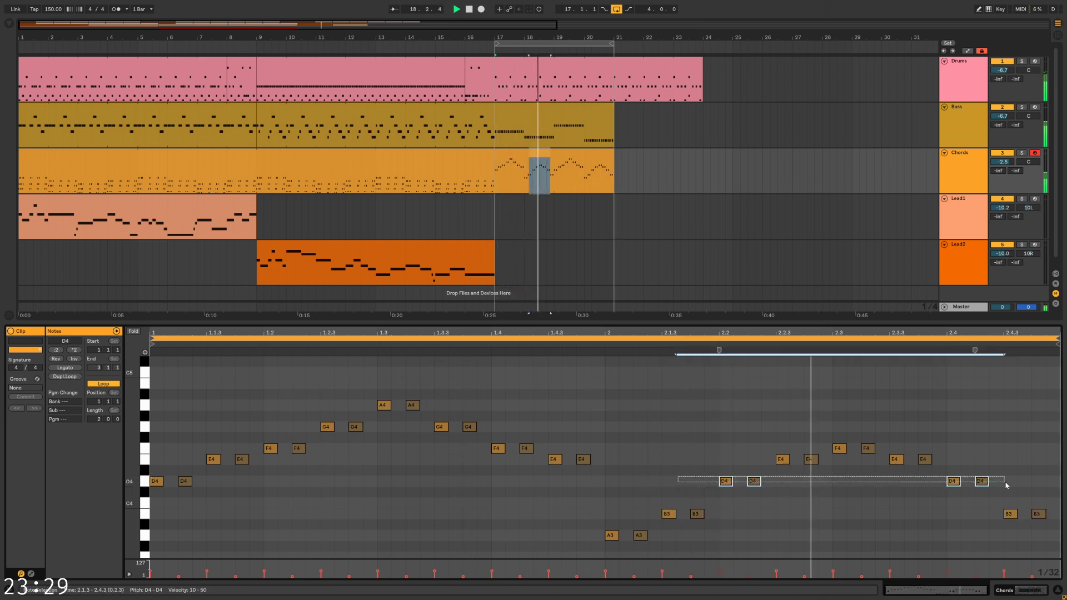
key(Down)
key(Down)
drag(744, 433, 944, 472)
key(Down)
key(Down)
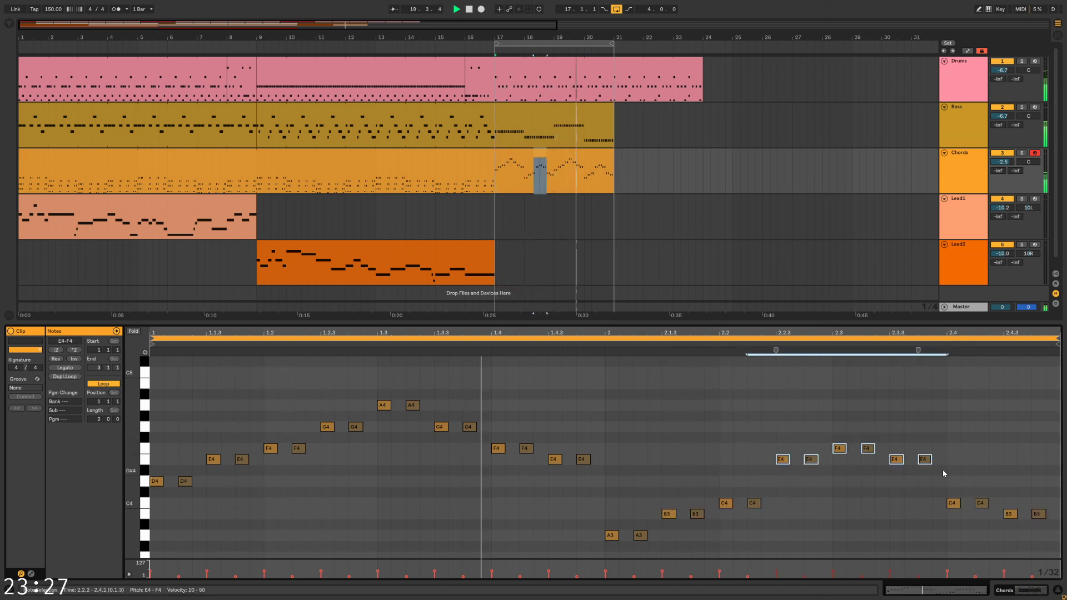
drag(787, 457, 884, 470)
key(Up)
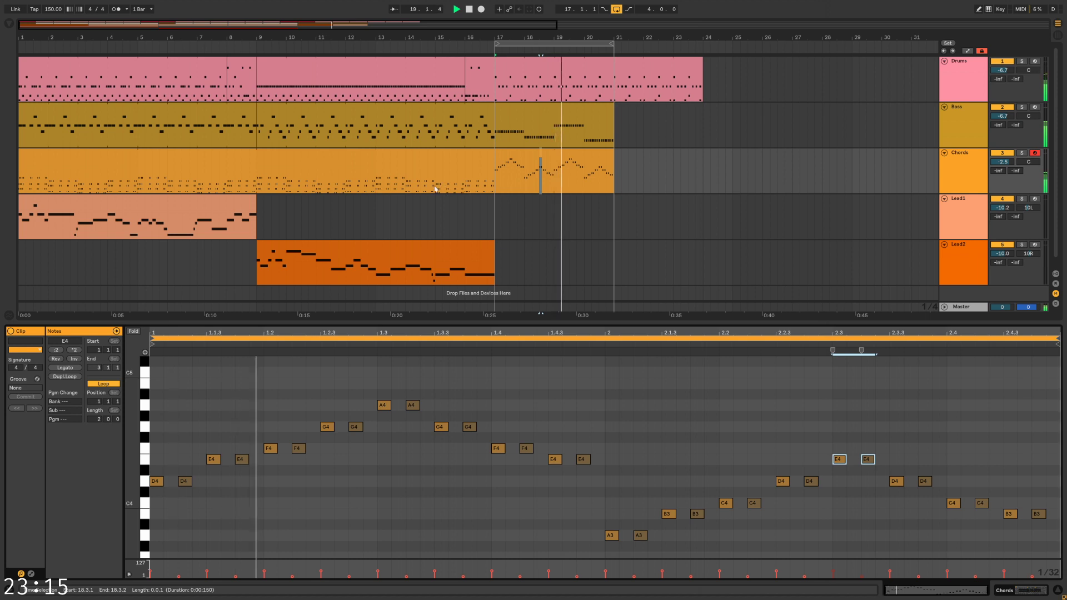
Compare the preceding chords clip's notes with the new arpeggio clip and hide the clip view
click(517, 181)
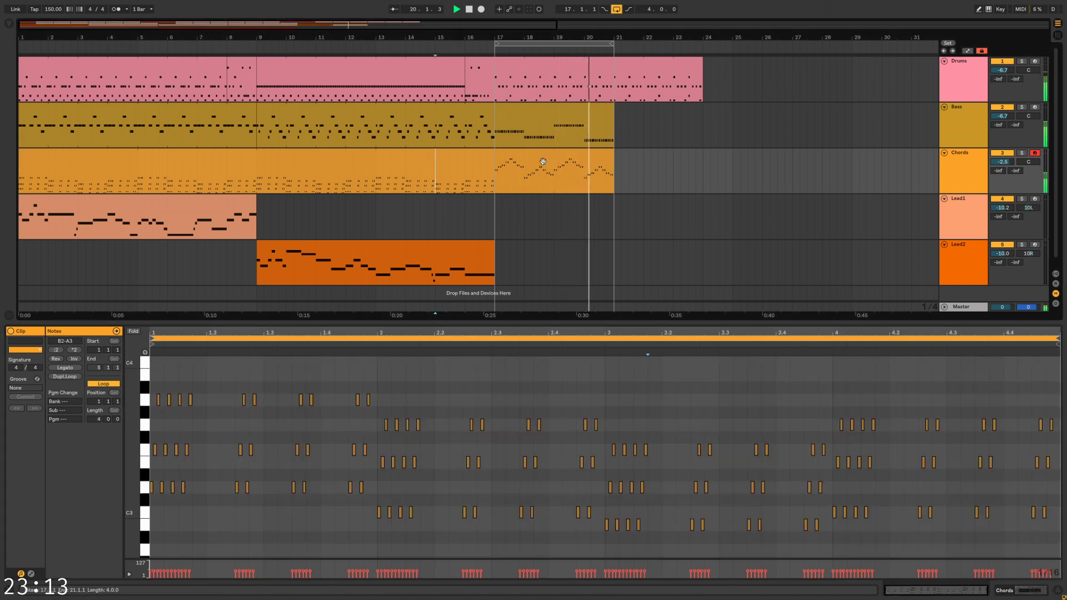
click(492, 185)
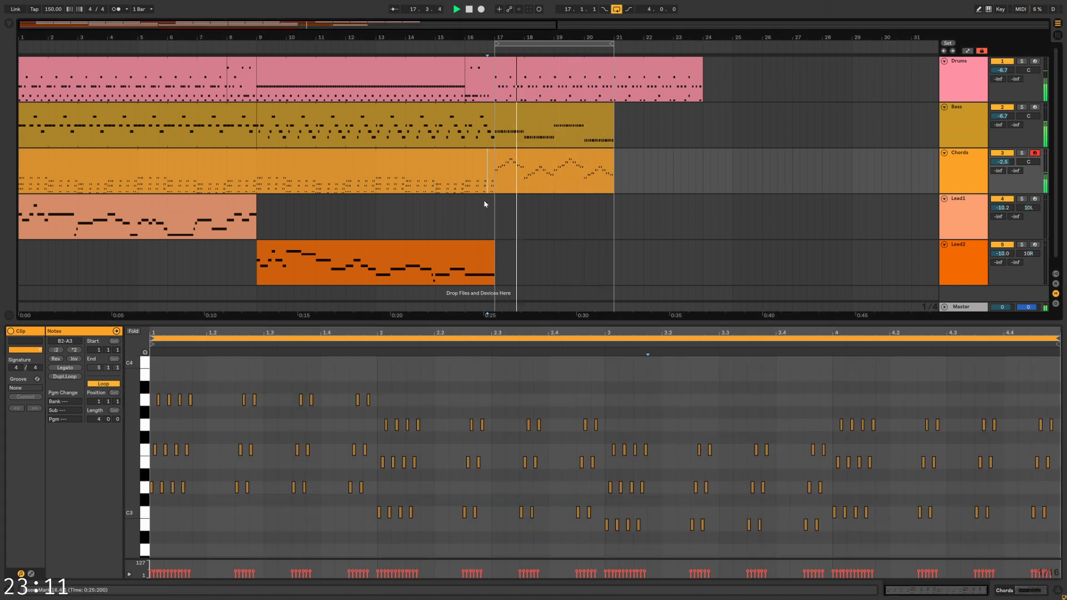
click(1058, 592)
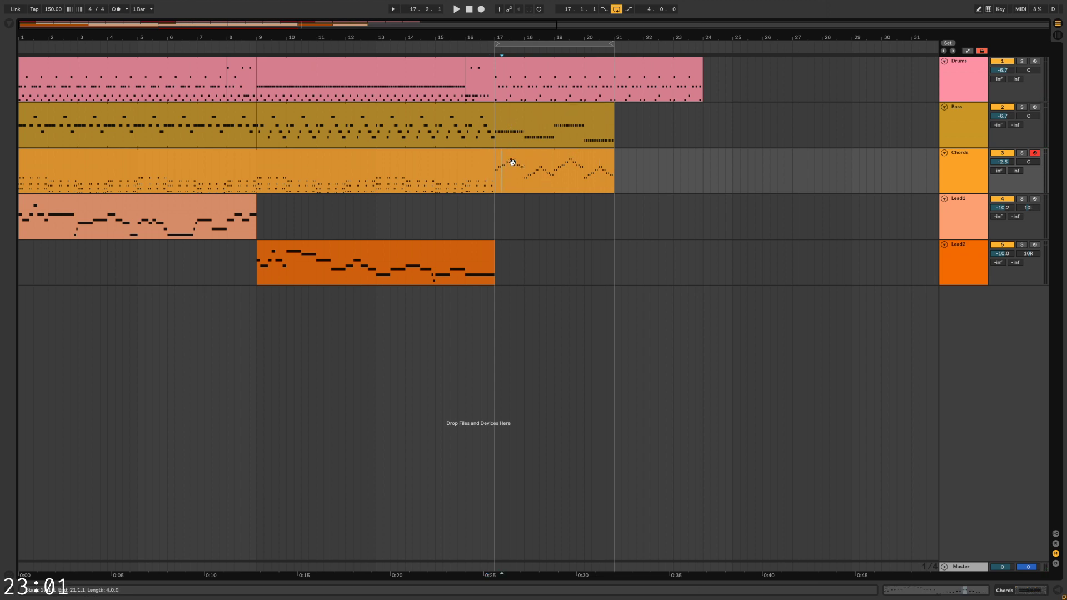
click(540, 166)
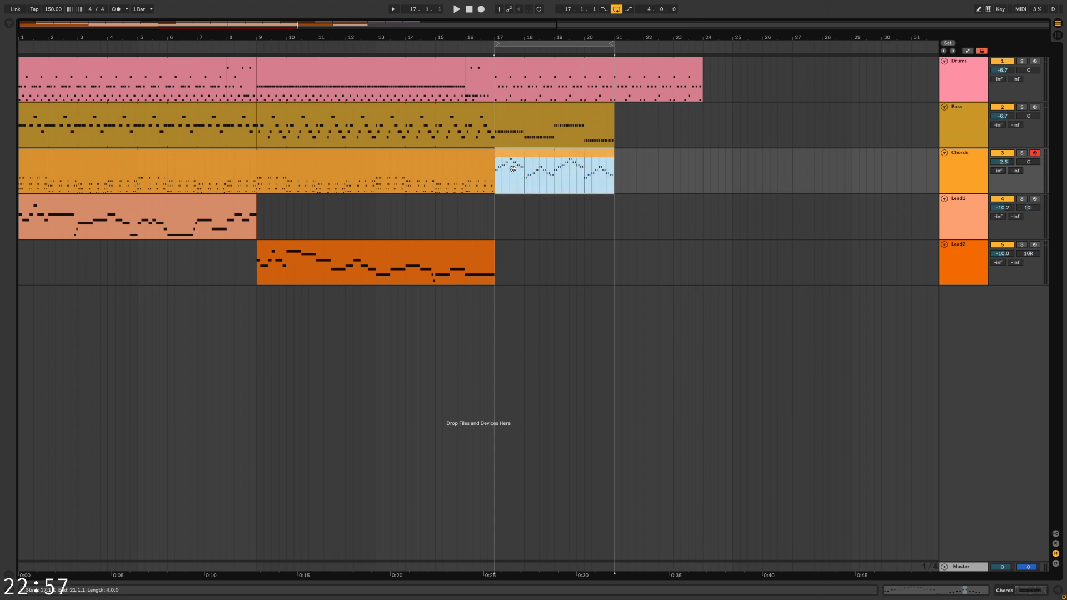
click(532, 170)
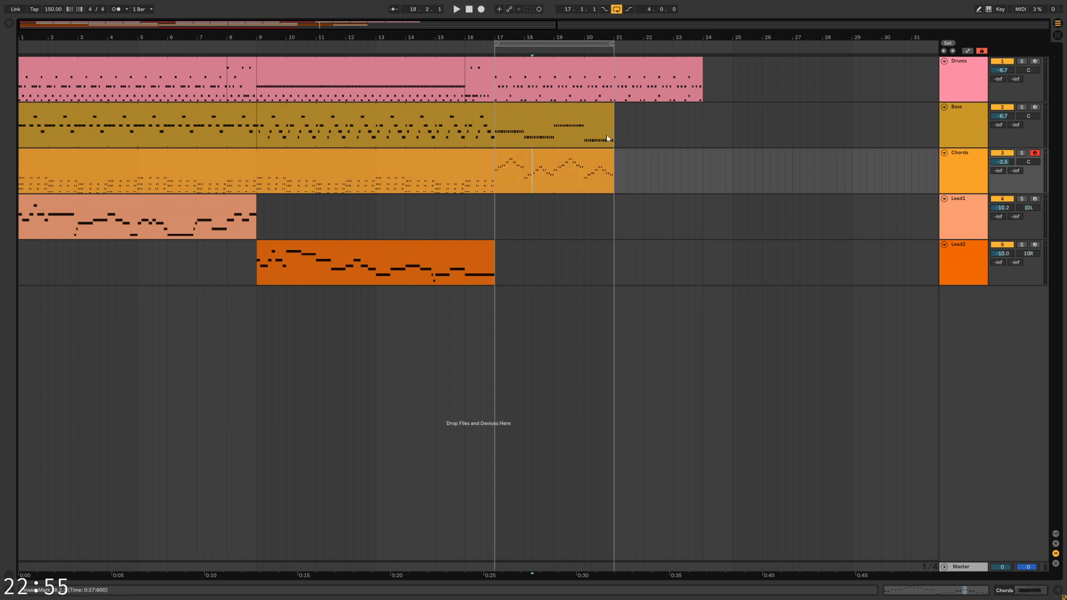
Start playback and extend the third-section Chords, Bass and Drums clips to bar 25
key(space)
drag(614, 162, 733, 164)
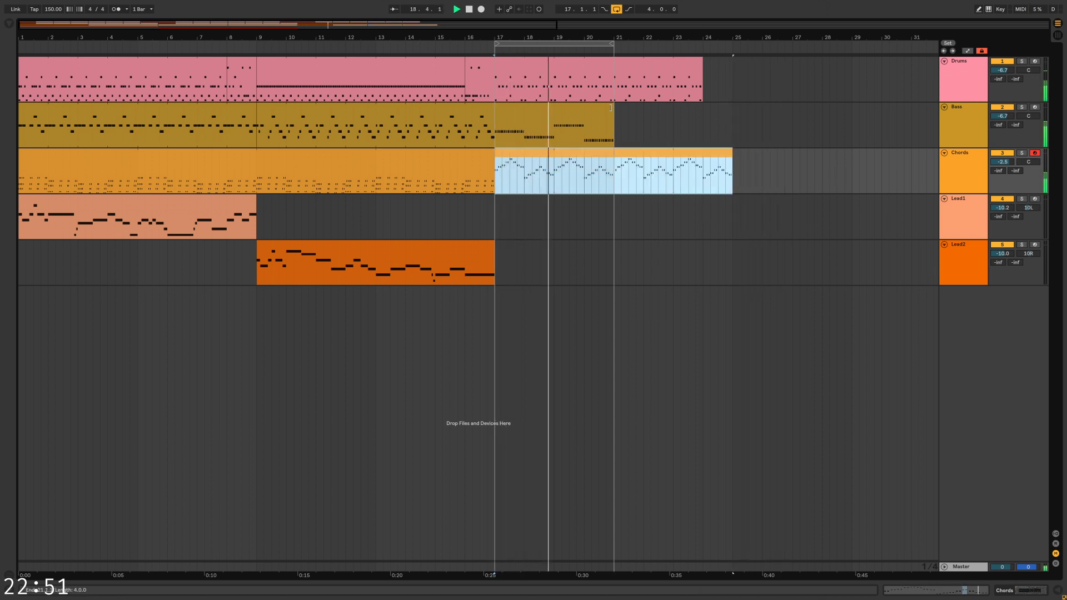
drag(613, 128, 733, 128)
drag(703, 78, 733, 78)
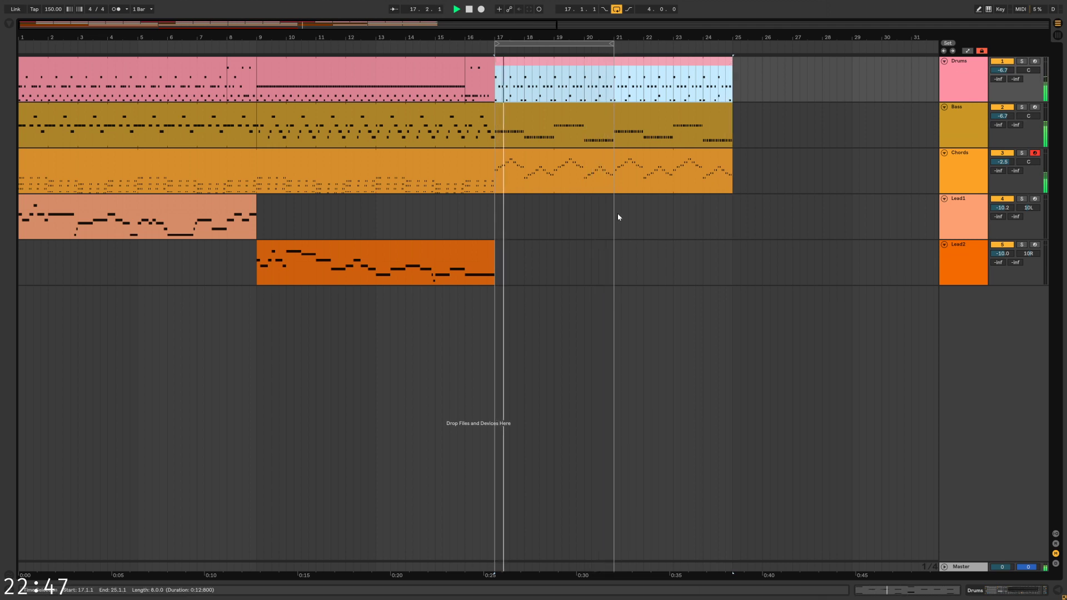
Arm the Lead2 track and audition it over the looped third section
click(591, 264)
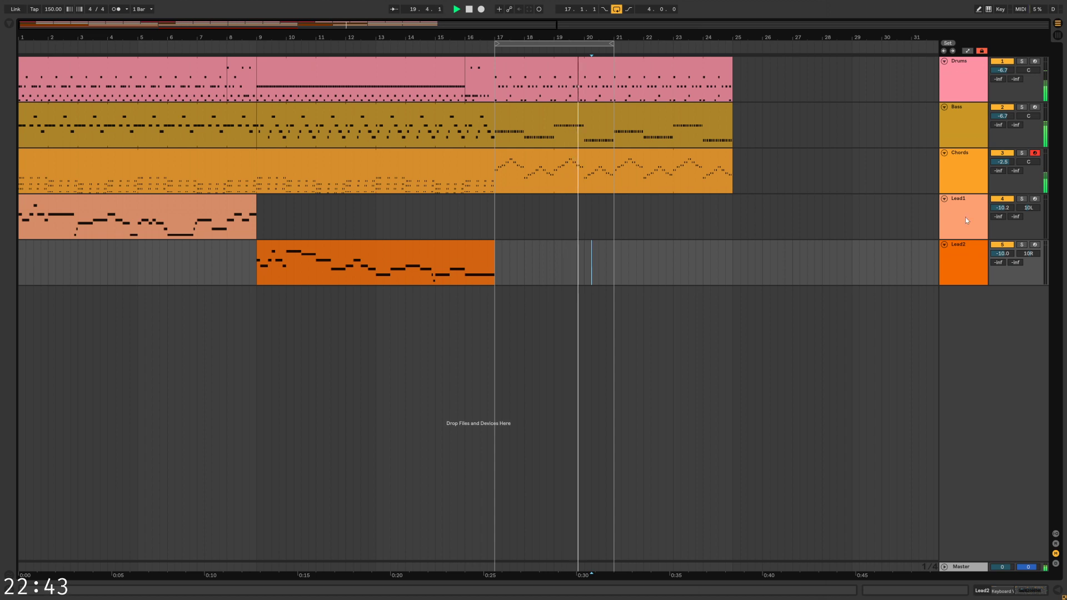
click(1035, 199)
click(1035, 245)
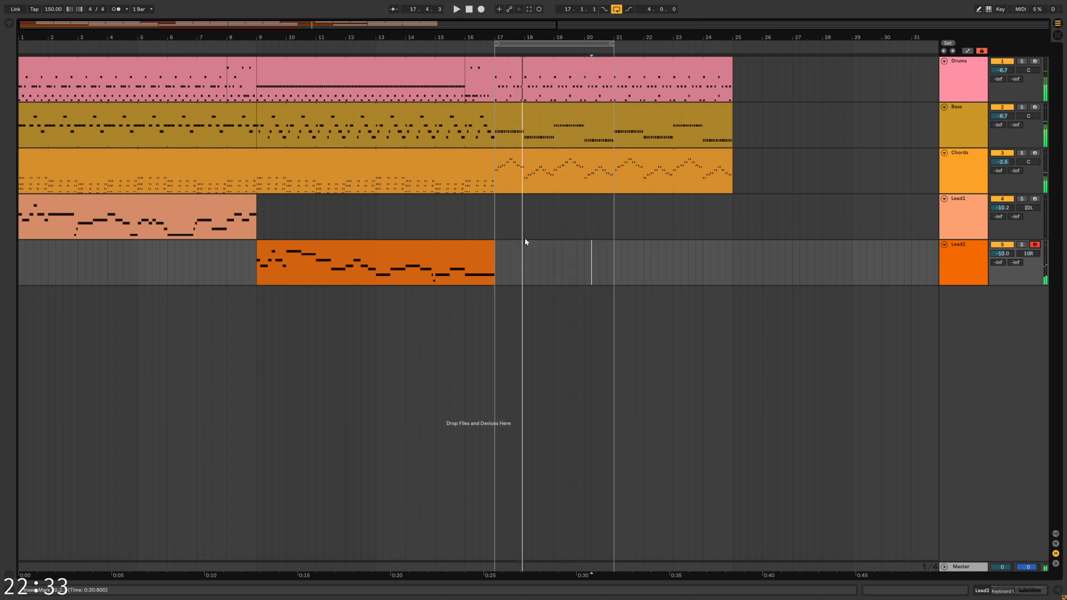
click(464, 215)
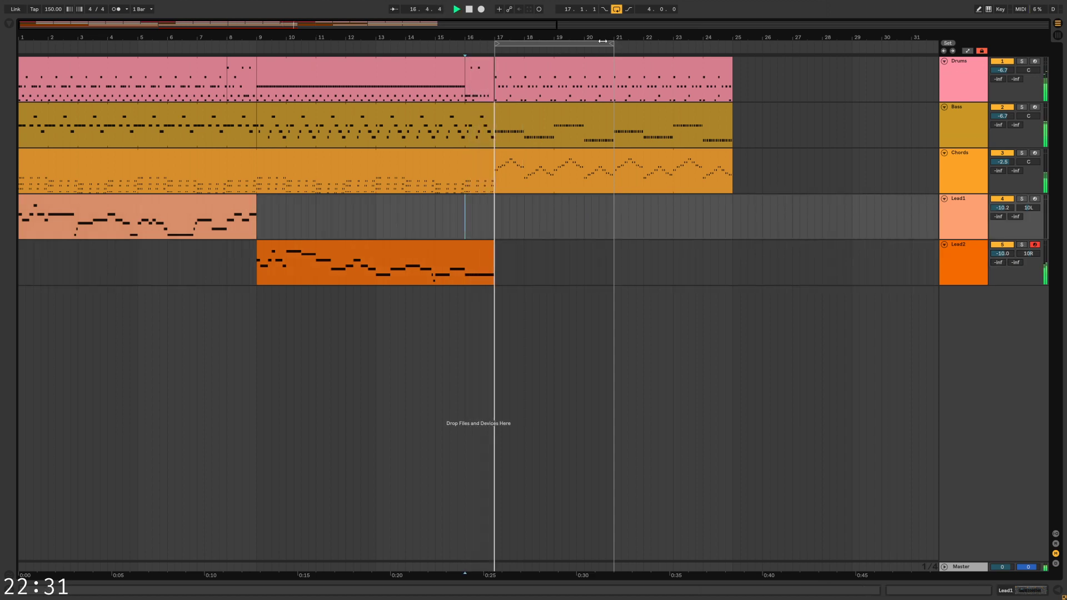
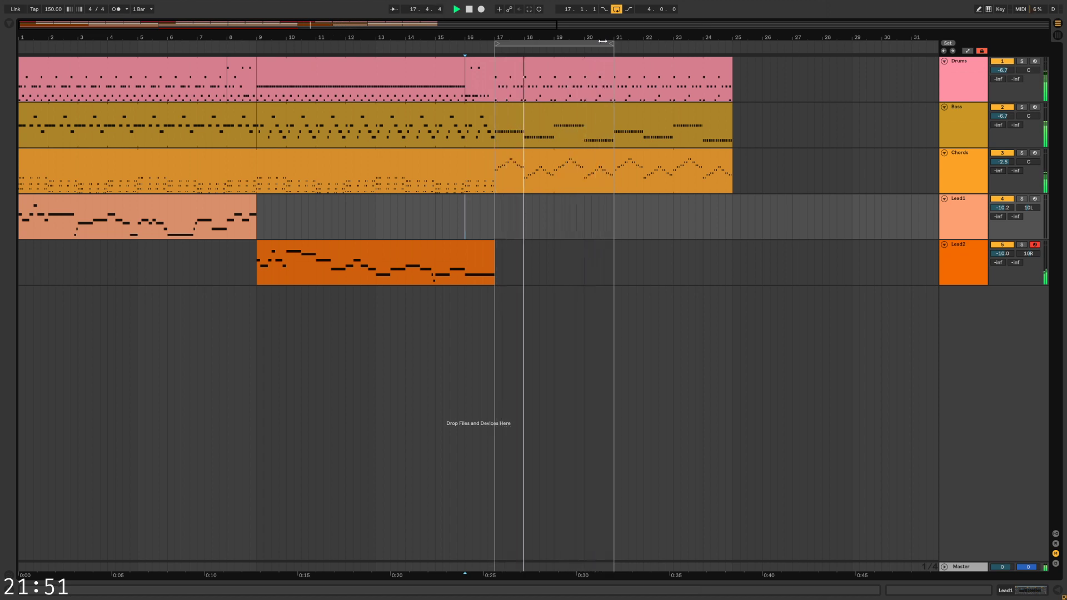
Insert an empty MIDI clip on Lead2 from bar 17 to 21 and draw a one-bar A4 note at its start
drag(499, 278, 615, 269)
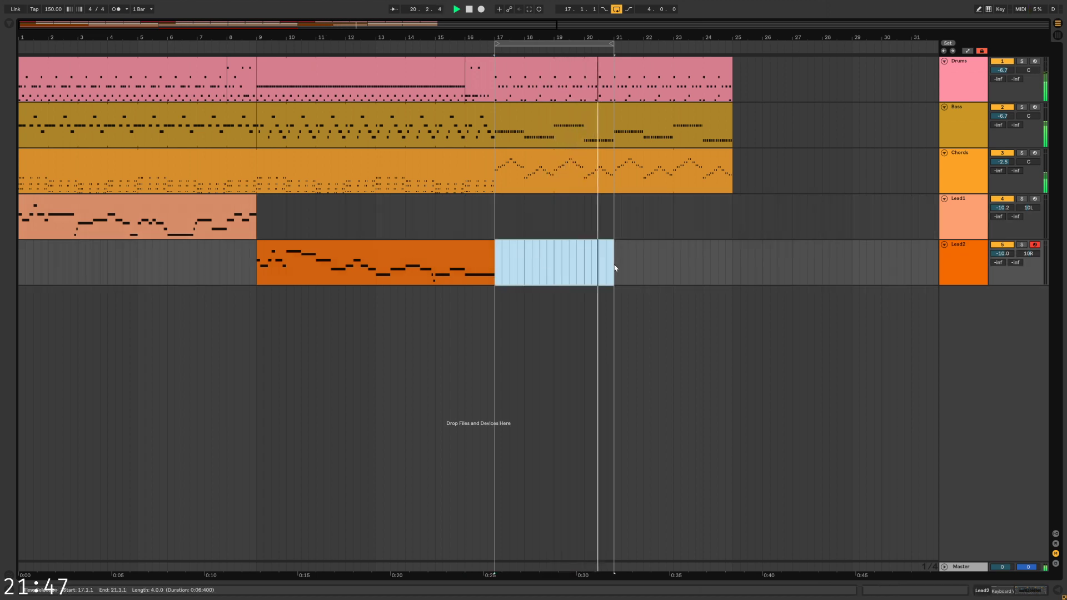
key(ctrl+shift+m)
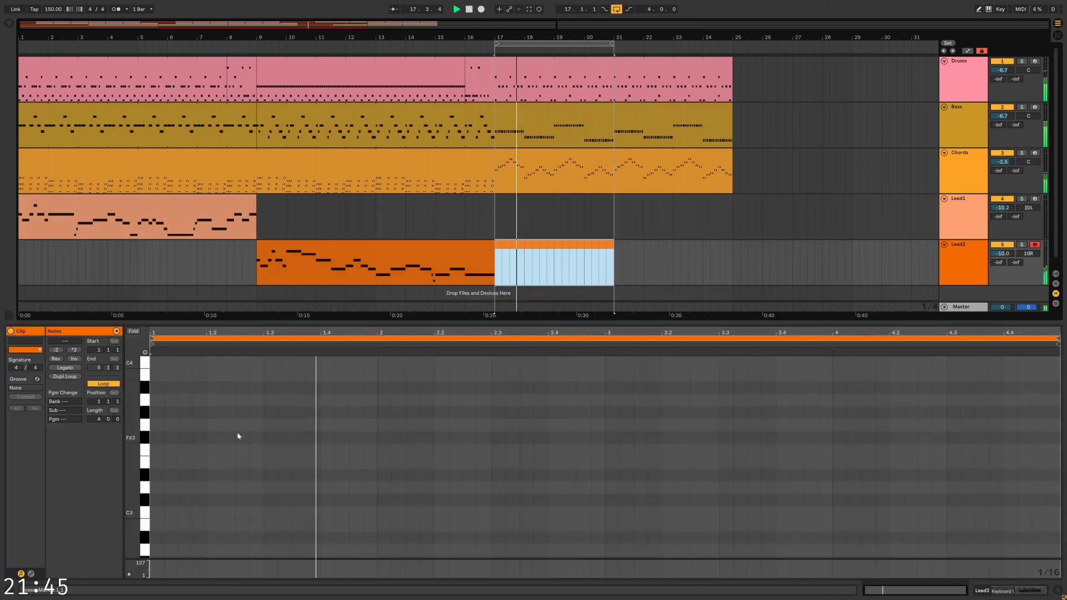
scroll(238, 436, up, 3)
click(163, 429)
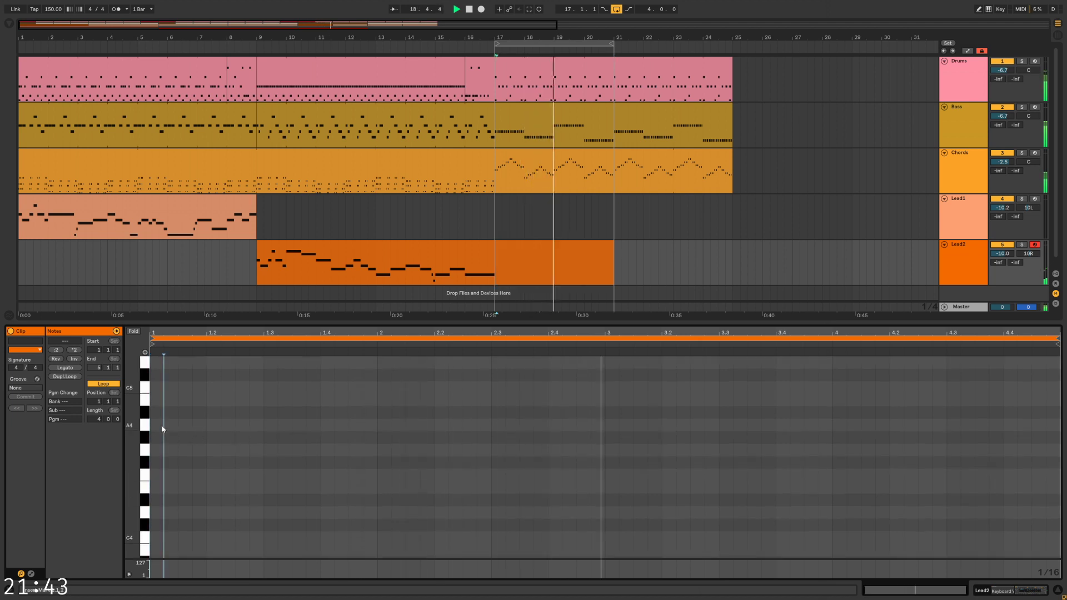
double_click(160, 427)
drag(164, 426, 343, 422)
Play back the new Lead2 note and check the transition from the preceding Lead2 clip starting at bar 16
key(space)
key(space)
key(space)
key(space)
key(space)
key(space)
click(466, 275)
key(space)
key(space)
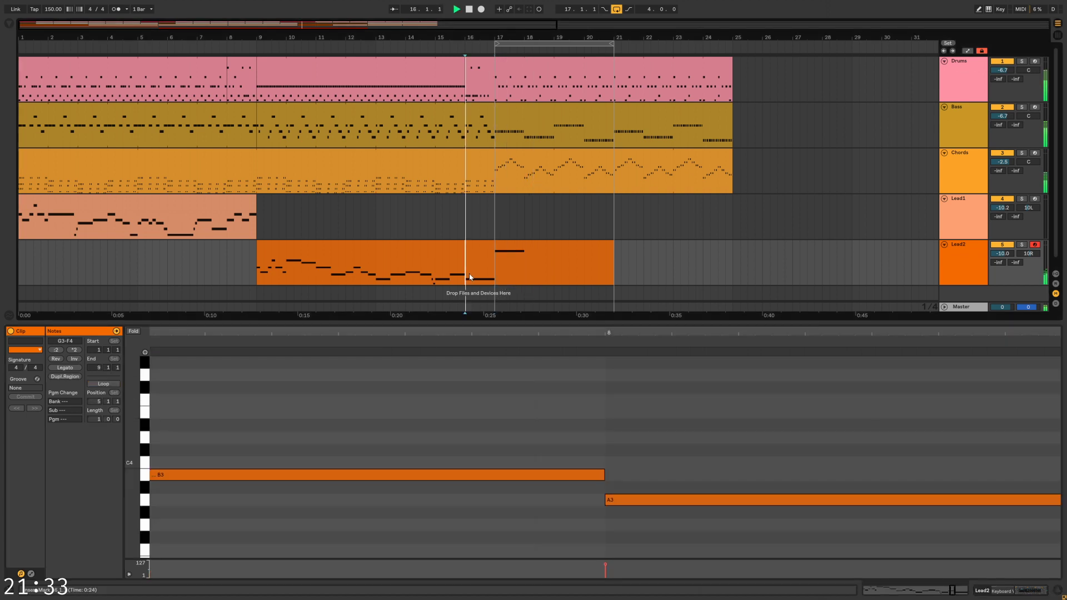
Copy the A4 note in the new Lead2 clip to make one-bar notes G4 in bar 2, E4 in bar 3 and D4 in bar 4
click(528, 242)
click(298, 429)
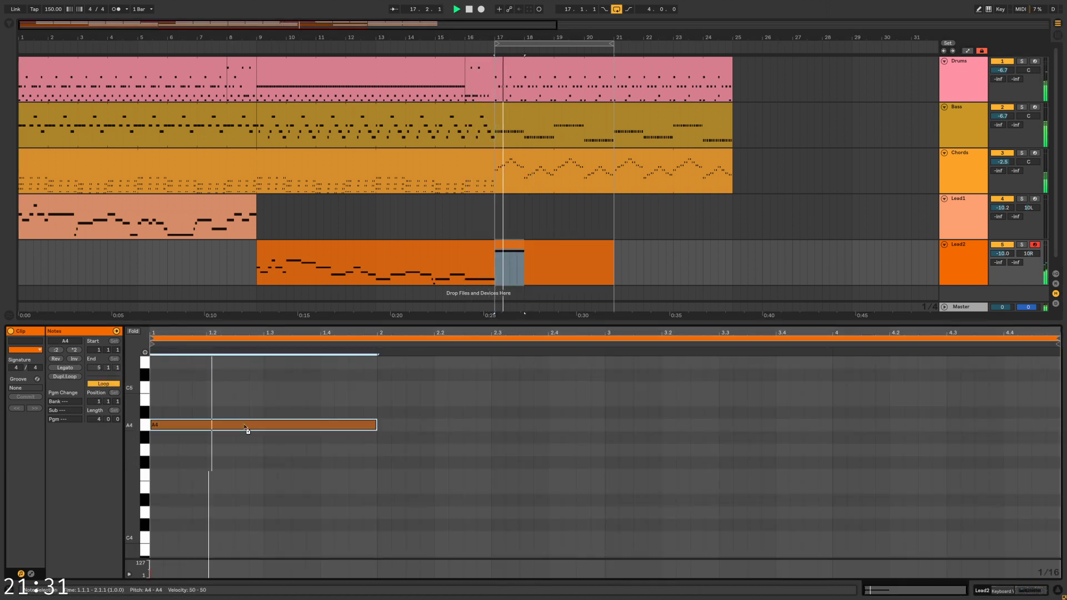
ctrl+drag(248, 429, 909, 517)
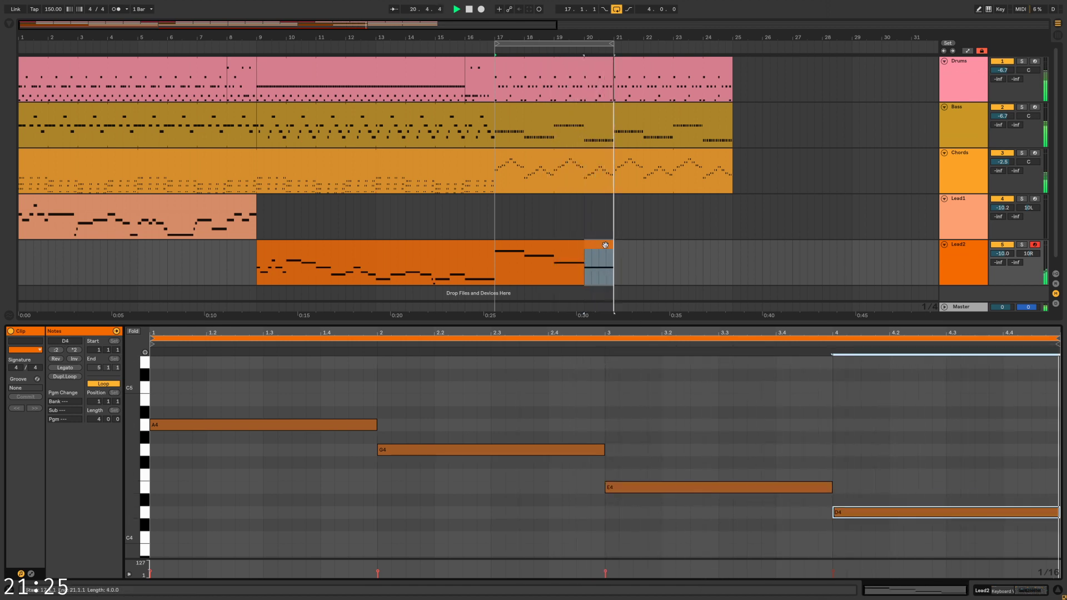
click(633, 429)
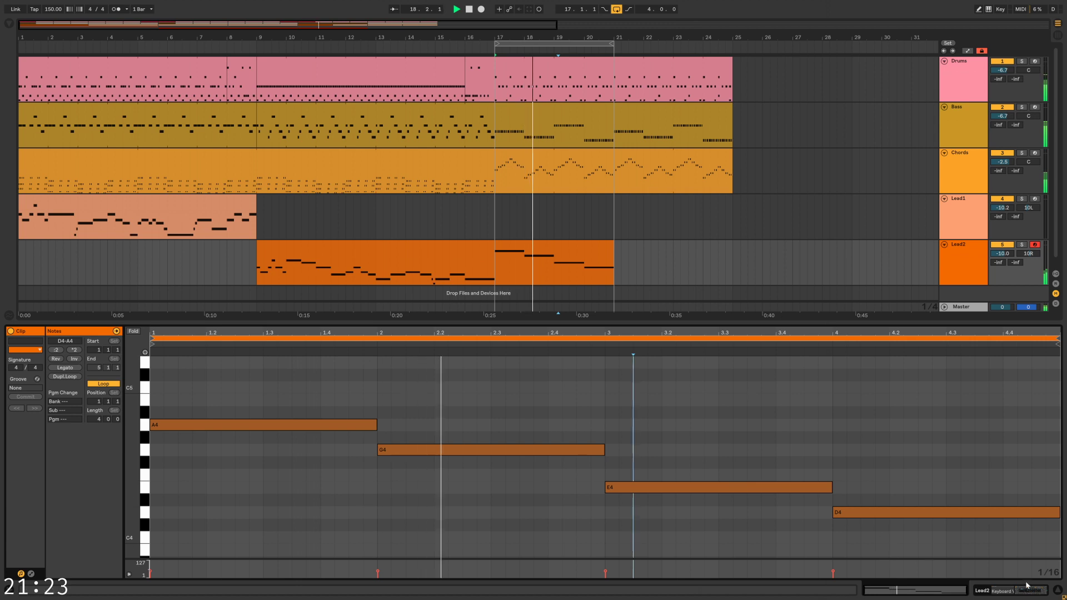
Duplicate the Lead2 clip's loop to eight bars, extending the clip to bar 25, and select the D4 note in bar 4
click(1058, 590)
click(594, 245)
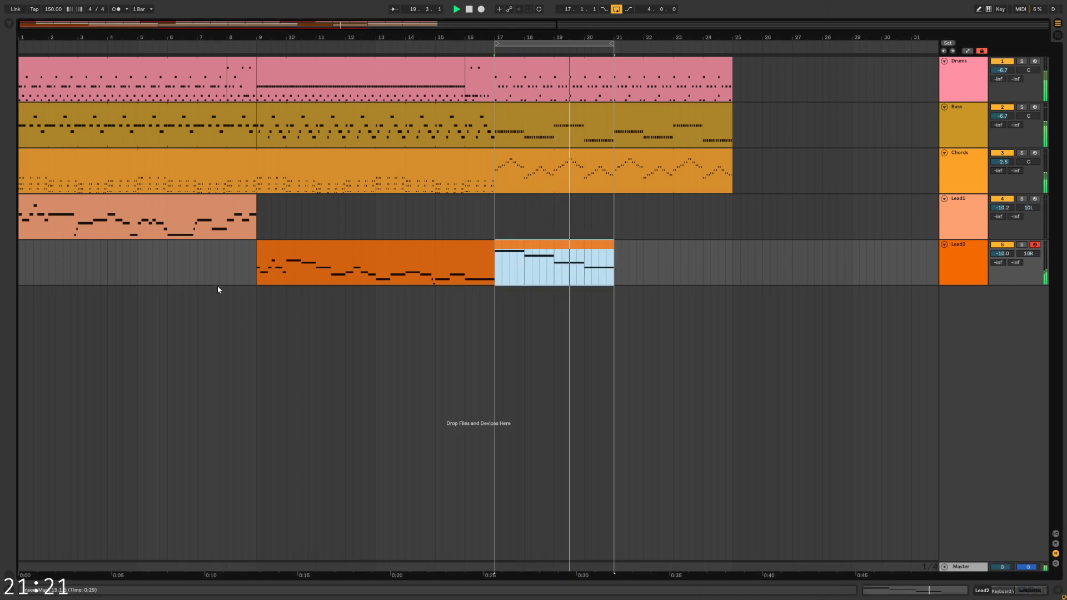
key(shift+Tab)
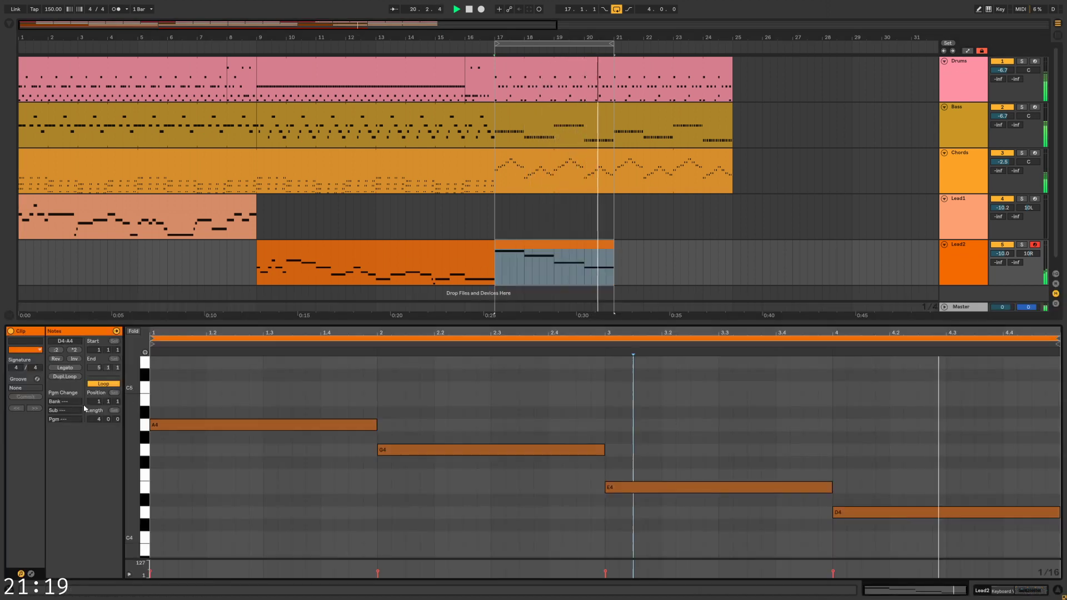
click(66, 377)
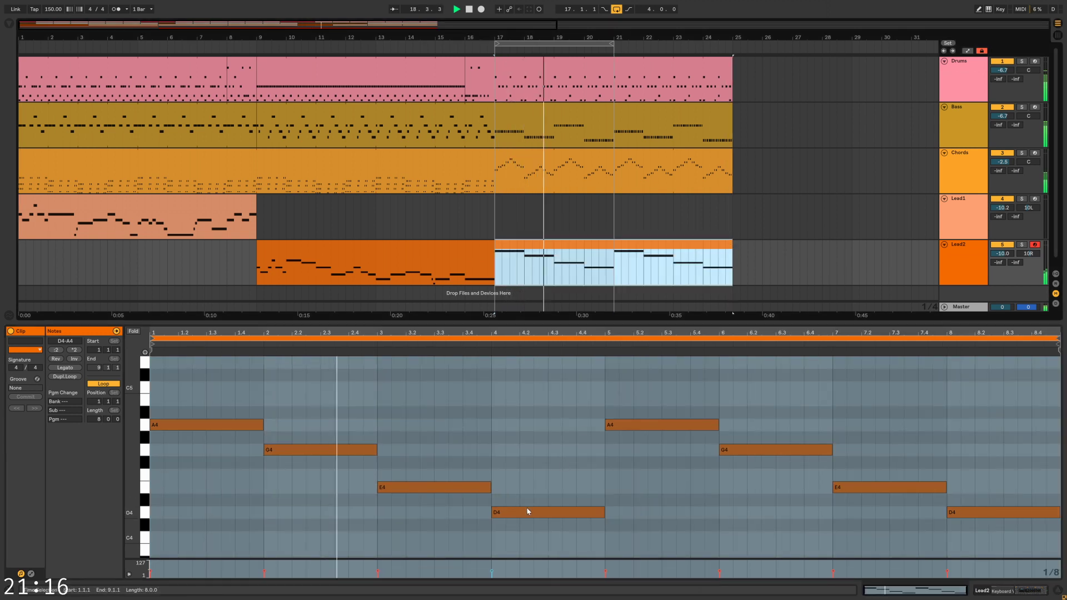
click(526, 512)
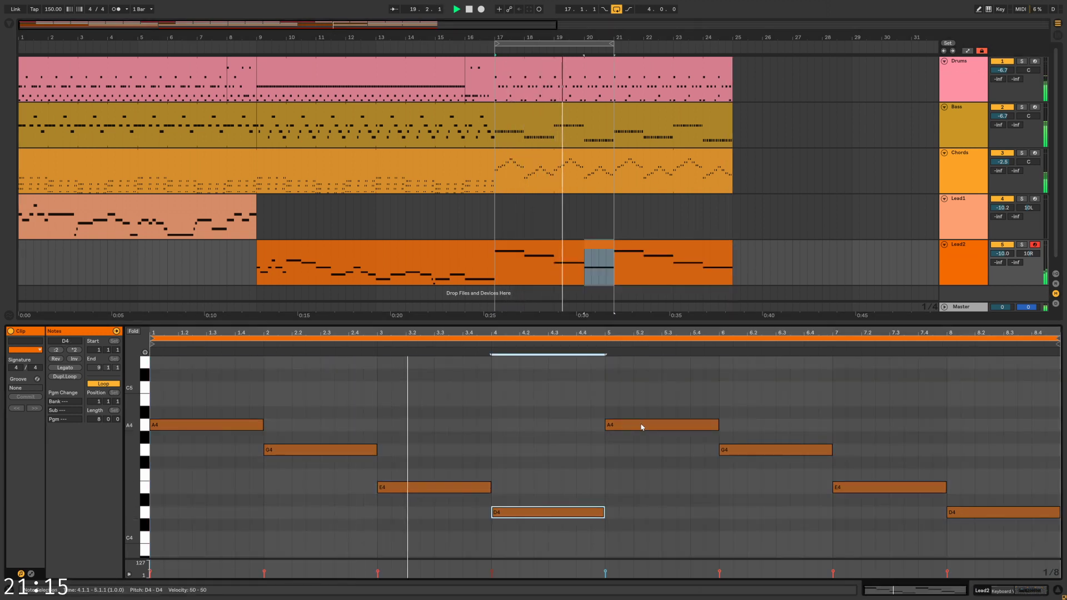
Lower the A4 note in bar 5 of the Lead2 clip to C4 and extend the arrangement loop to bar 25
drag(642, 427, 636, 545)
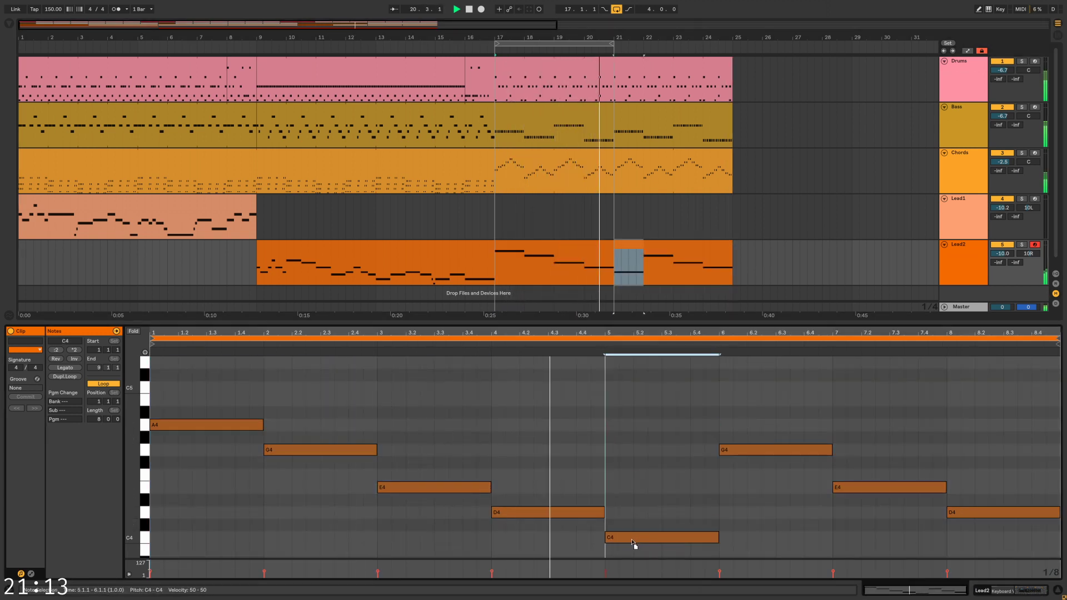
drag(613, 45, 735, 57)
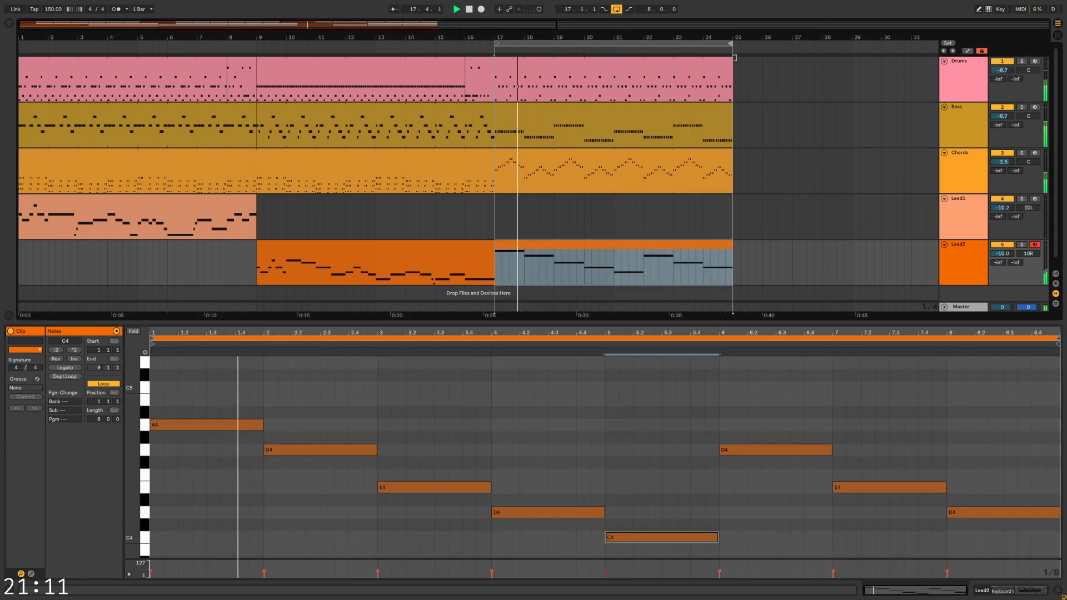
click(677, 445)
scroll(711, 442, down, 2)
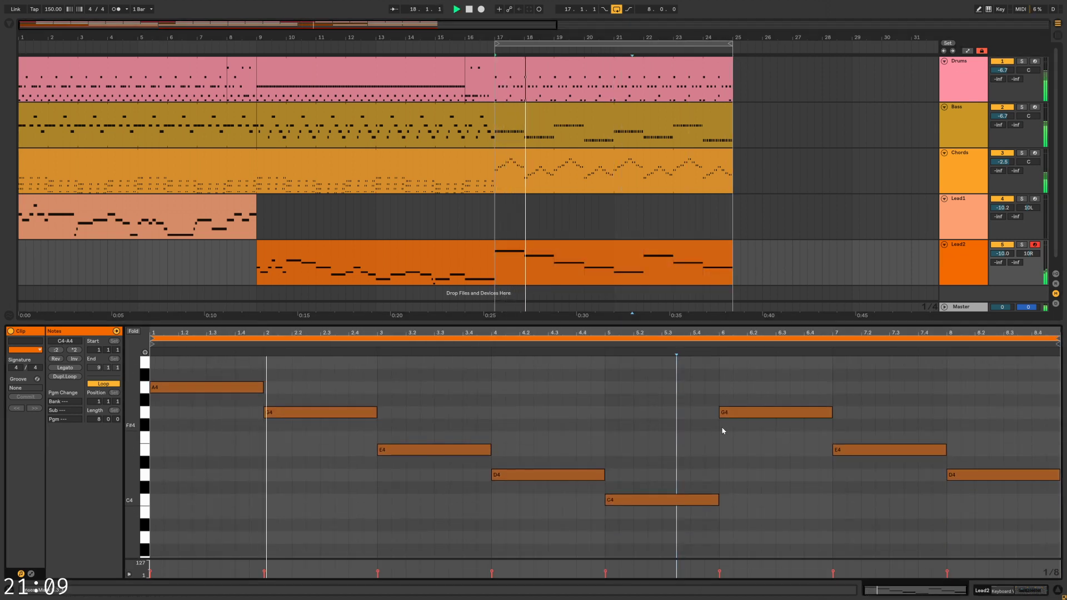
Lower the G4 note in bar 6 of the Lead2 clip to D4 and the bar 5 note to A3
scroll(726, 436, up, 1)
drag(765, 428, 763, 487)
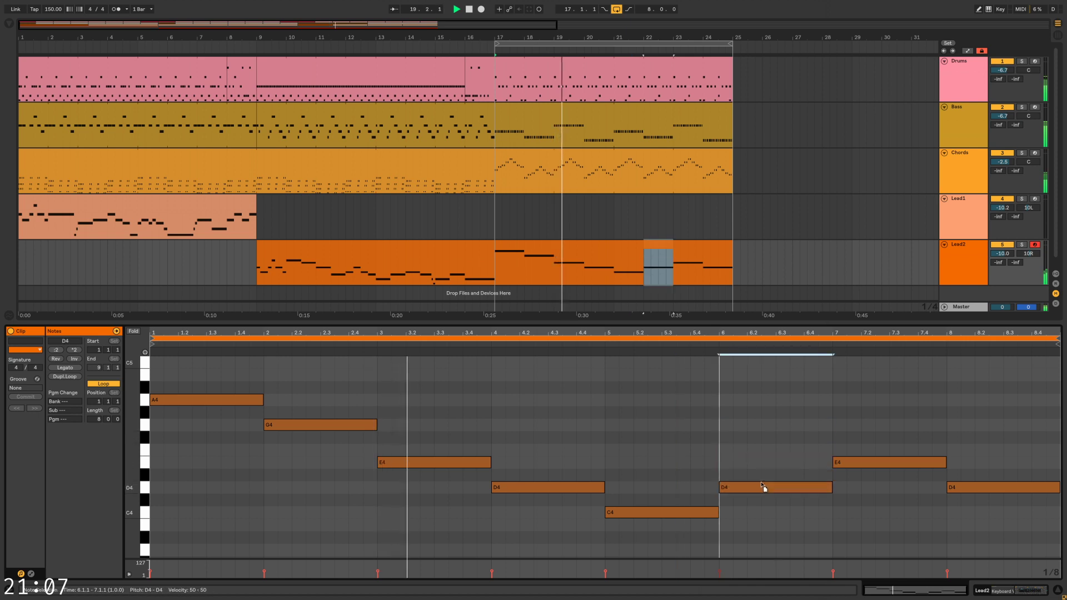
click(763, 487)
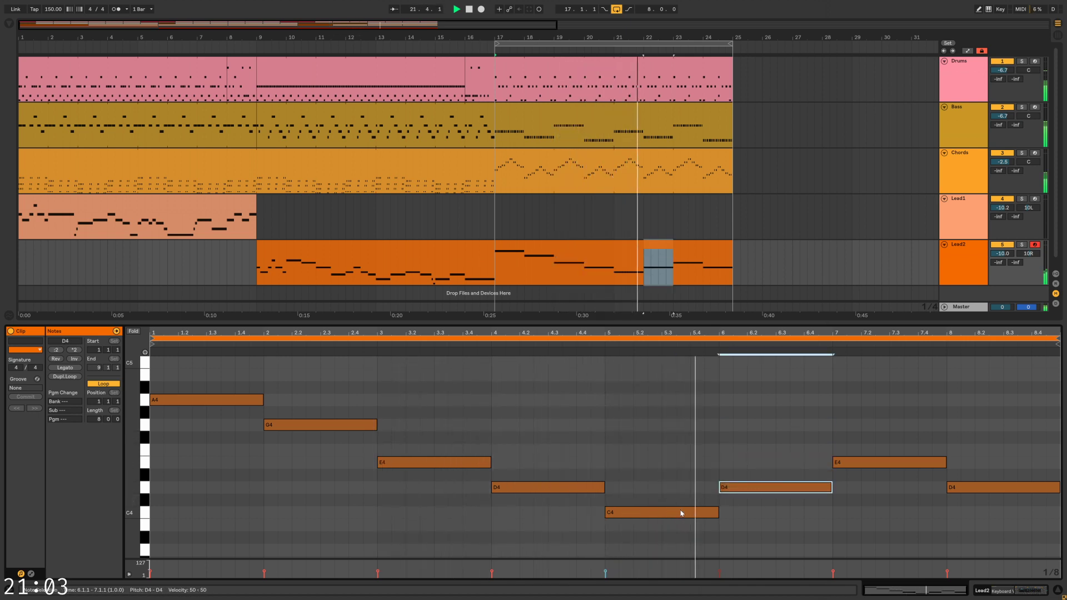
drag(682, 510, 673, 550)
scroll(723, 509, down, 2)
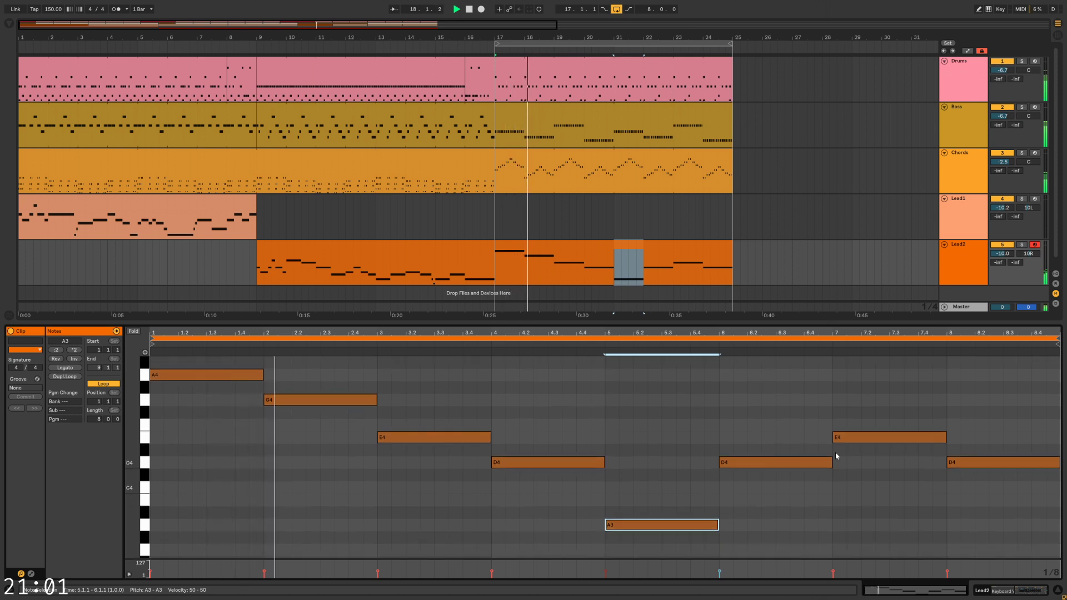
Change the Lead2 note in bar 7 to C4 and the note in bar 8 to E4
drag(851, 439, 858, 489)
drag(960, 462, 966, 429)
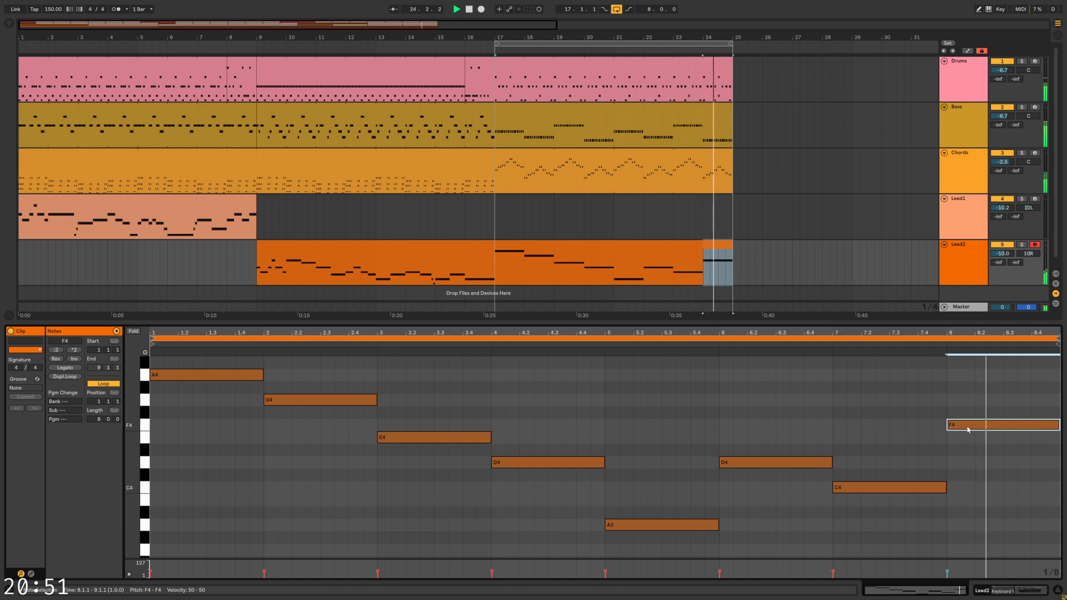
mouse_move(968, 431)
mouse_down()
mouse_move(973, 513)
mouse_move(970, 438)
mouse_up()
click(745, 438)
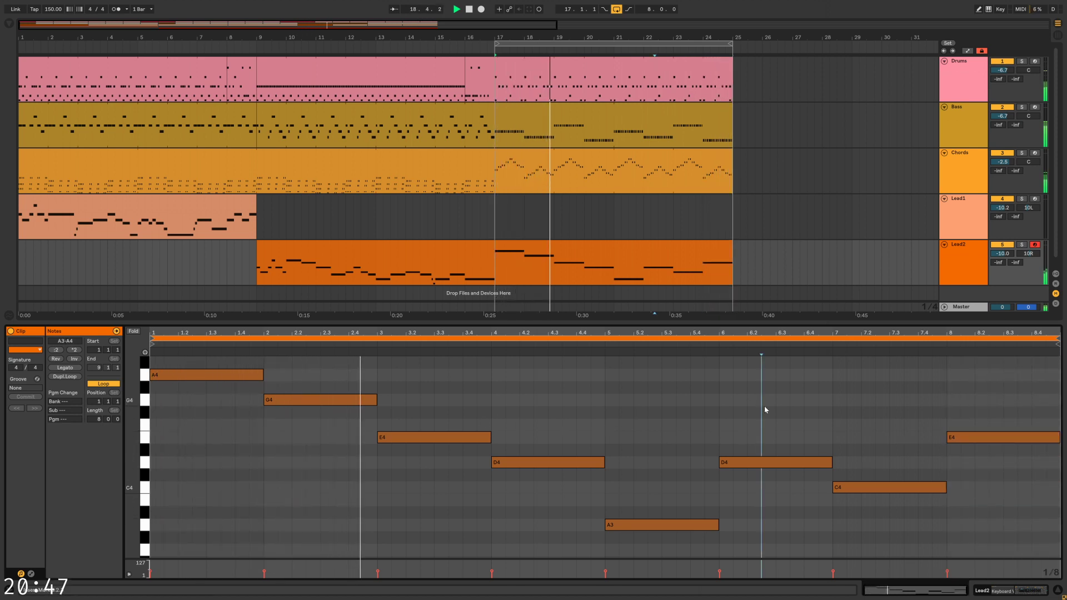
Arm the Lead1 track and insert an empty MIDI clip on it from bar 17 to 21
click(1035, 199)
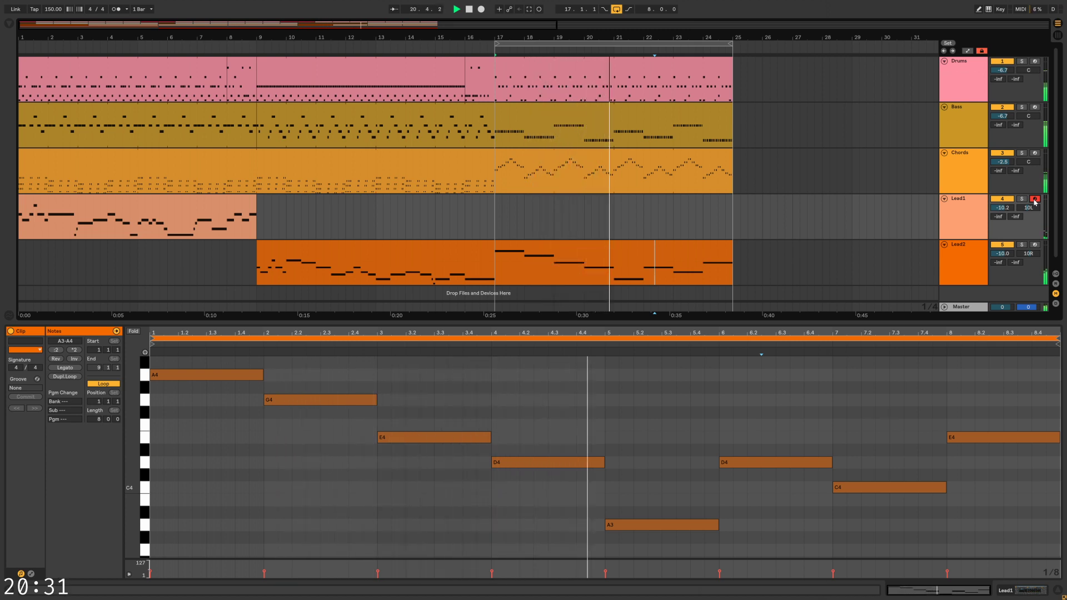
click(976, 203)
click(762, 265)
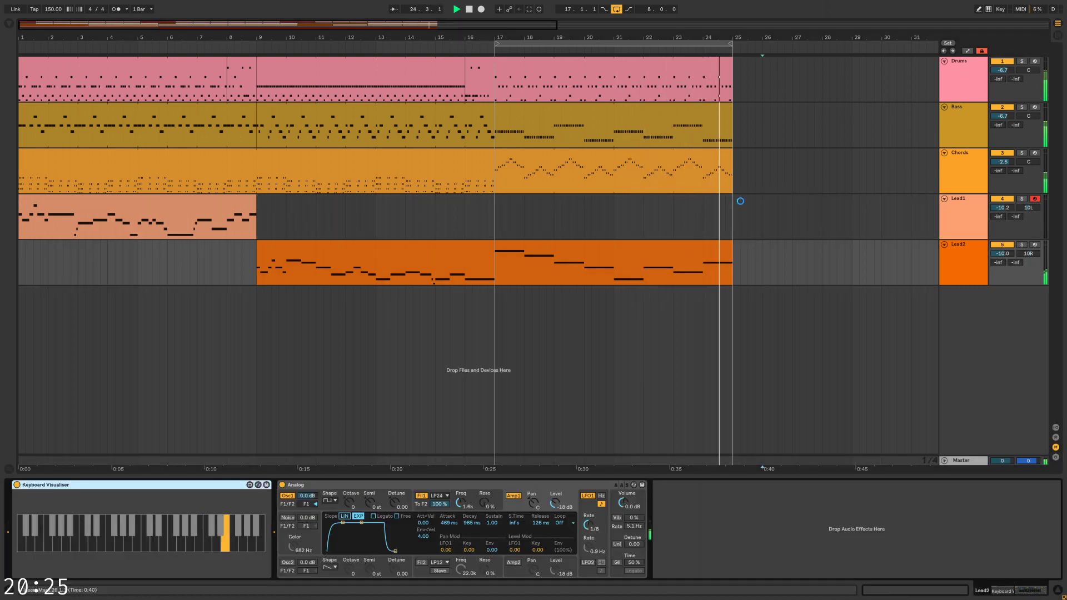
click(852, 202)
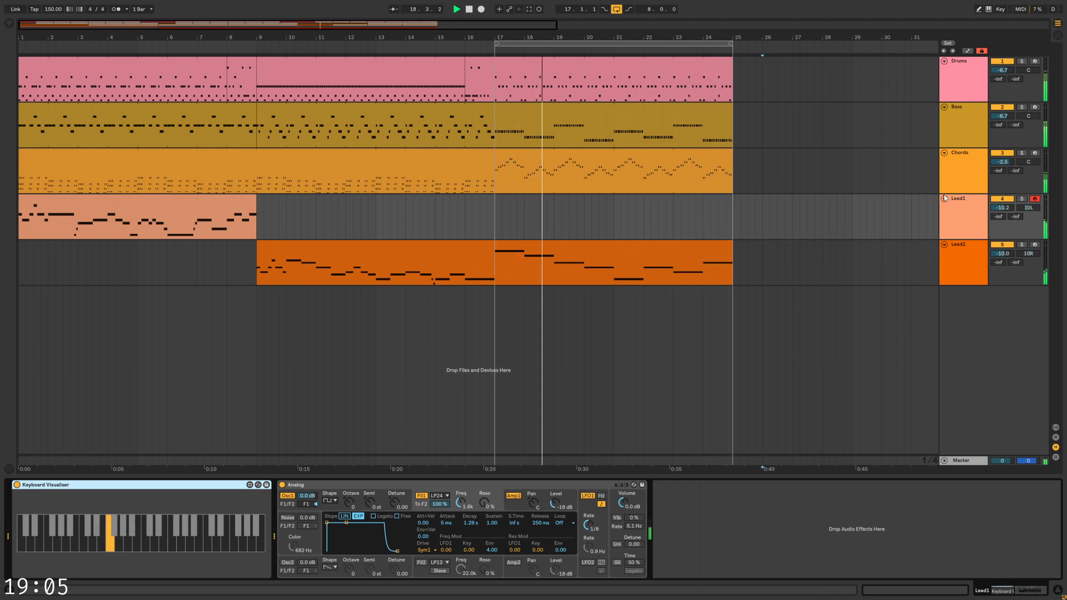
click(499, 216)
drag(545, 221, 616, 221)
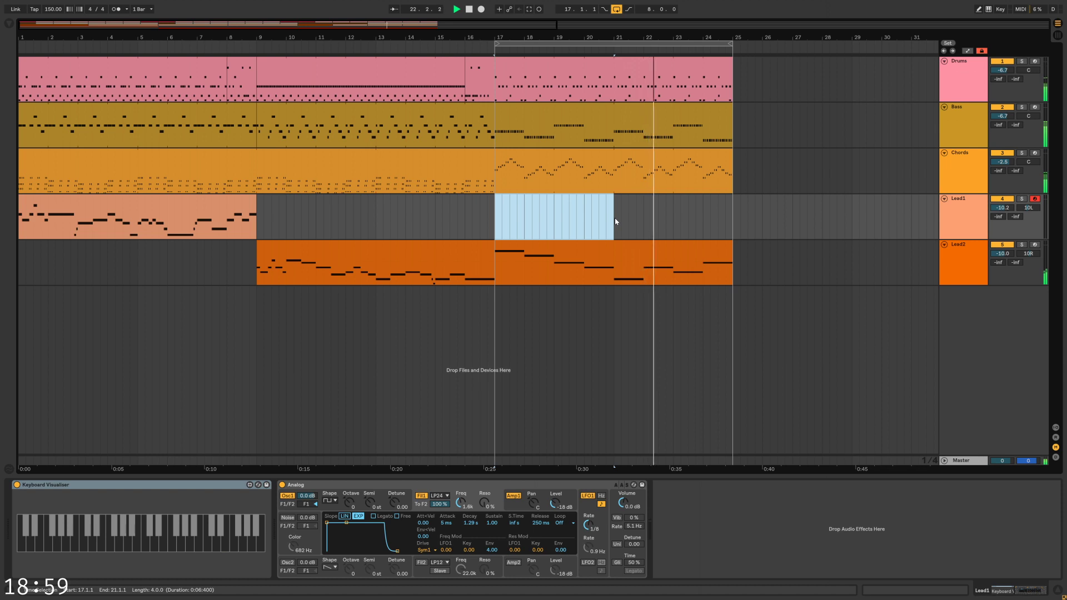
key(ctrl+shift+m)
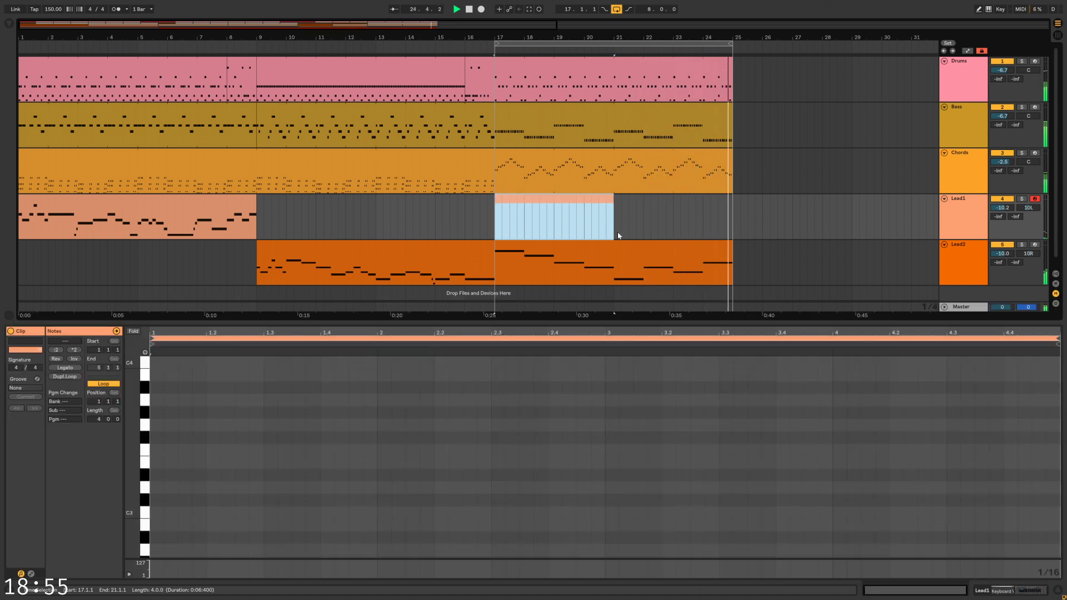
Draw an eighth-note G2 at the start of the new Lead1 clip, followed by a quarter-note A2, and play it back
click(214, 515)
scroll(214, 515, down, 4)
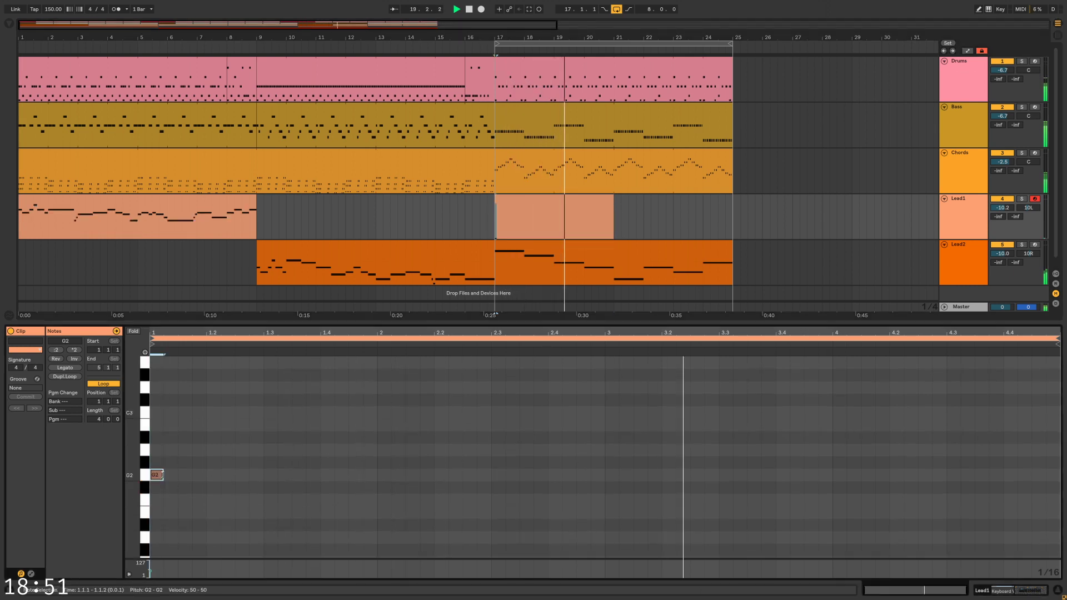
double_click(158, 476)
double_click(193, 450)
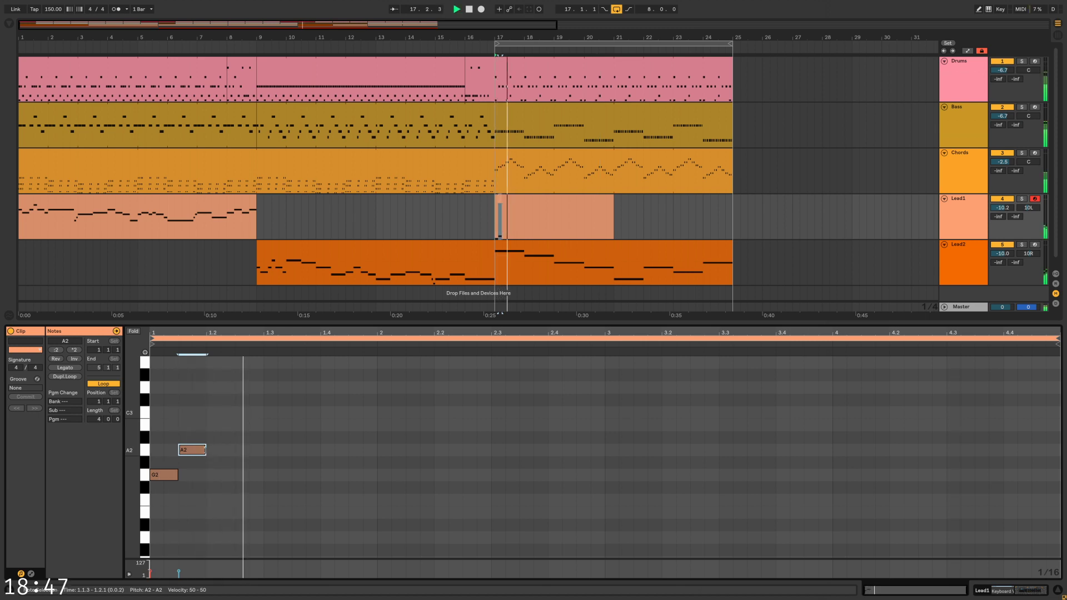
mouse_move(203, 455)
mouse_down()
mouse_move(234, 453)
mouse_move(277, 427)
mouse_move(204, 452)
mouse_up()
key(space)
key(space)
Add a quarter-note B2 after the A2, set the velocity of all Lead1 clip notes to 75 and play them back
drag(268, 433, 282, 426)
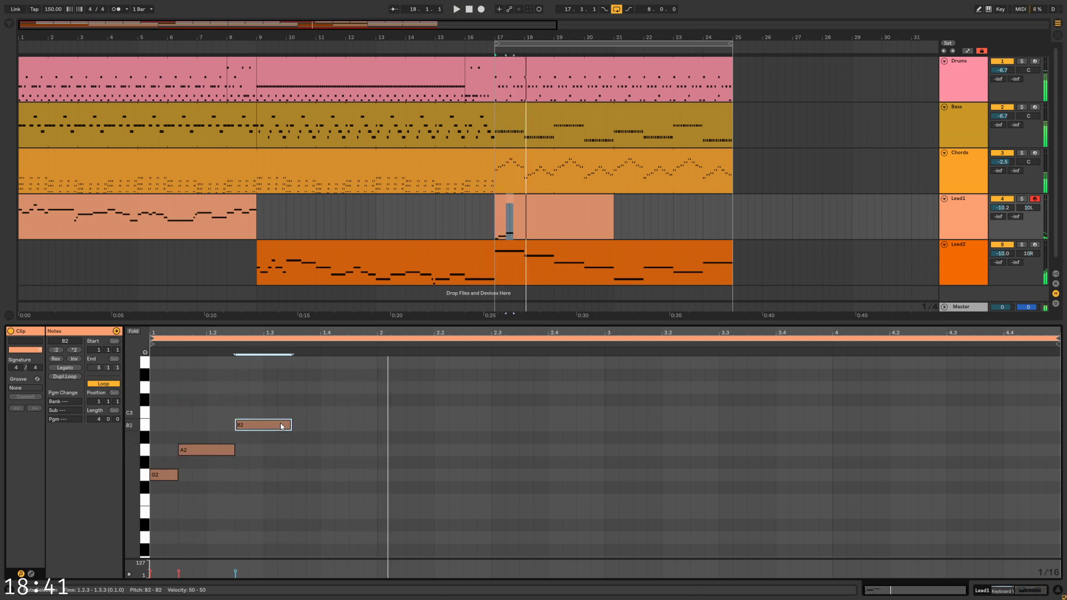
key(space)
key(space)
key(ctrl+a)
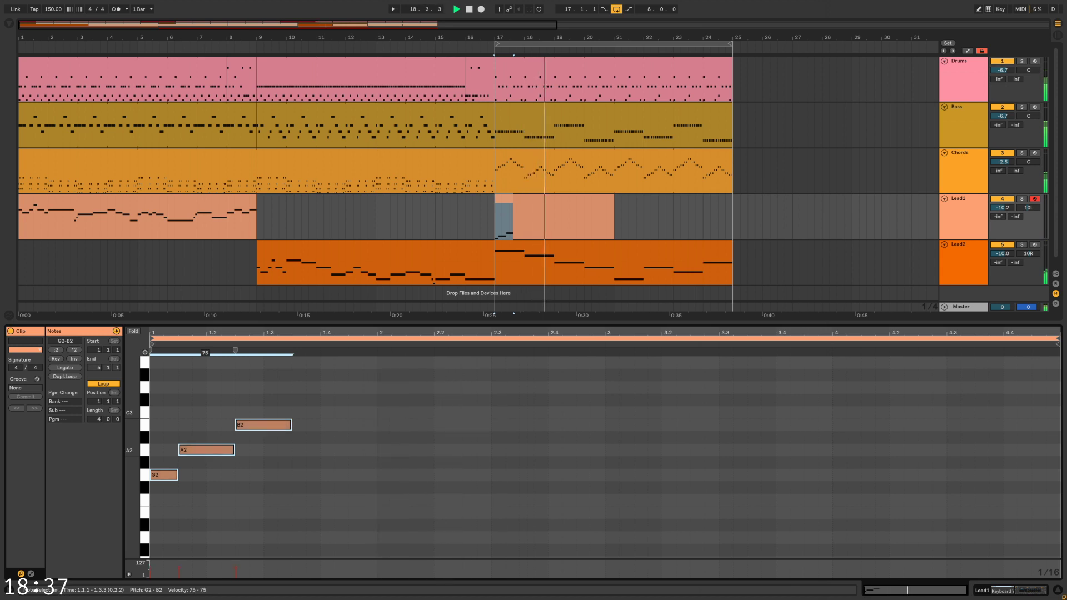
click(276, 464)
key(space)
key(space)
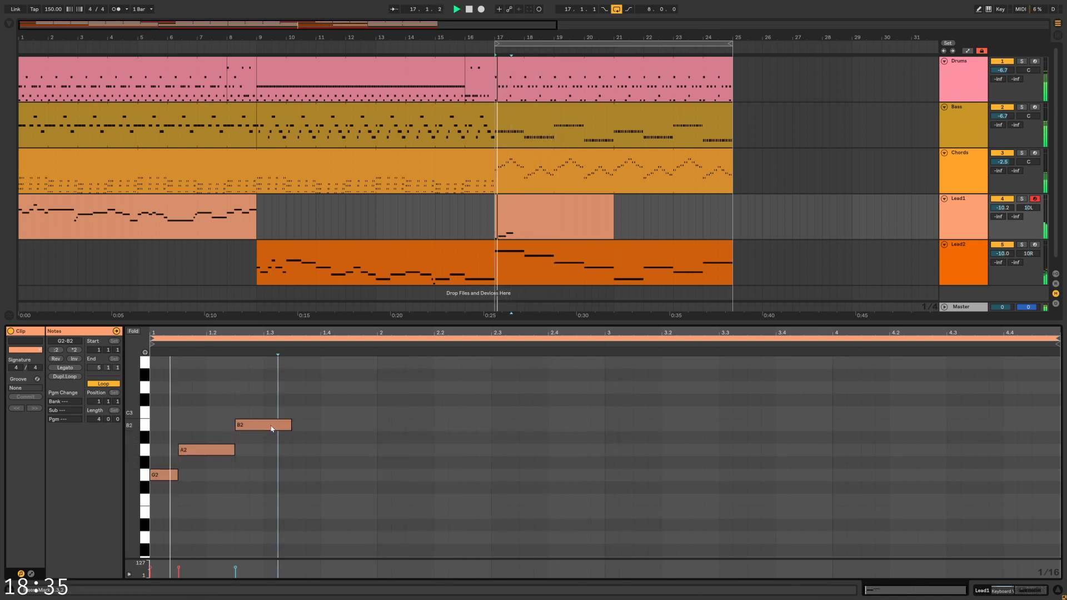
Change the B2 to an eighth-note C3 and continue the melody with an eighth-note D3 and a quarter-note C3
mouse_move(272, 428)
mouse_down()
mouse_move(301, 431)
mouse_move(272, 417)
mouse_up()
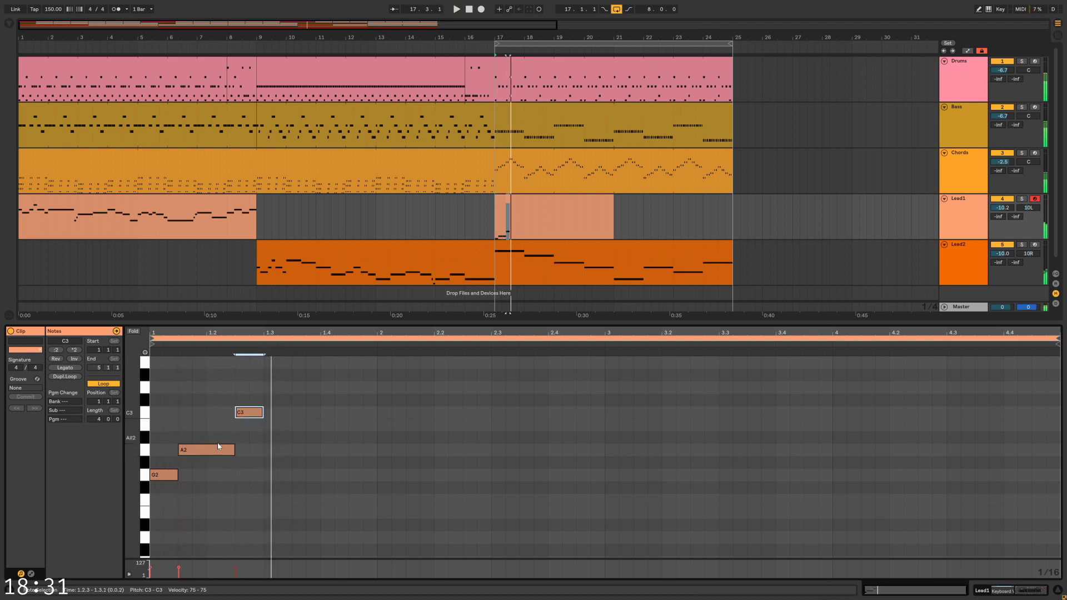
drag(284, 403, 301, 387)
key(space)
key(space)
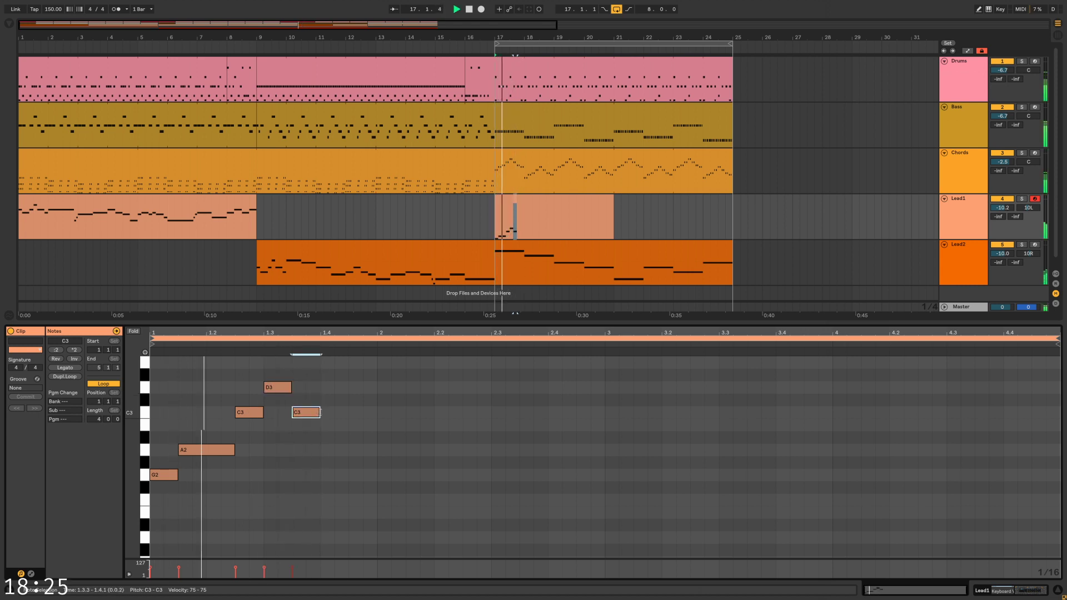
mouse_move(320, 413)
mouse_down()
mouse_move(362, 412)
mouse_move(332, 414)
mouse_up()
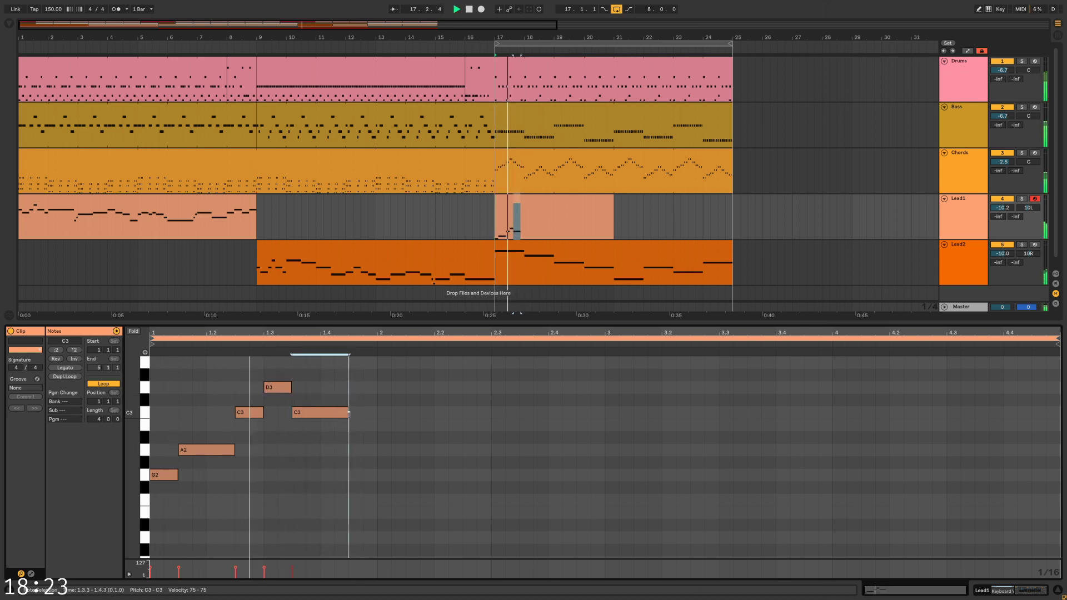
Add an eighth-note A2, a C3 held from 2.1 to 2.4.3, and sixteenth notes F2 and G2 leading into an A2 in bar 3
drag(276, 388, 577, 412)
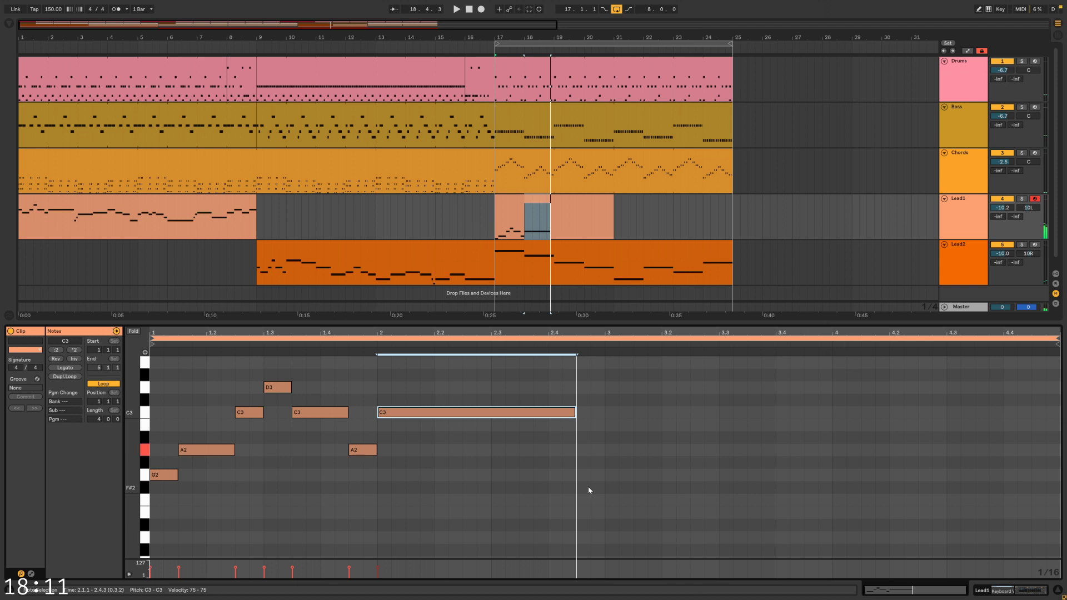
double_click(583, 500)
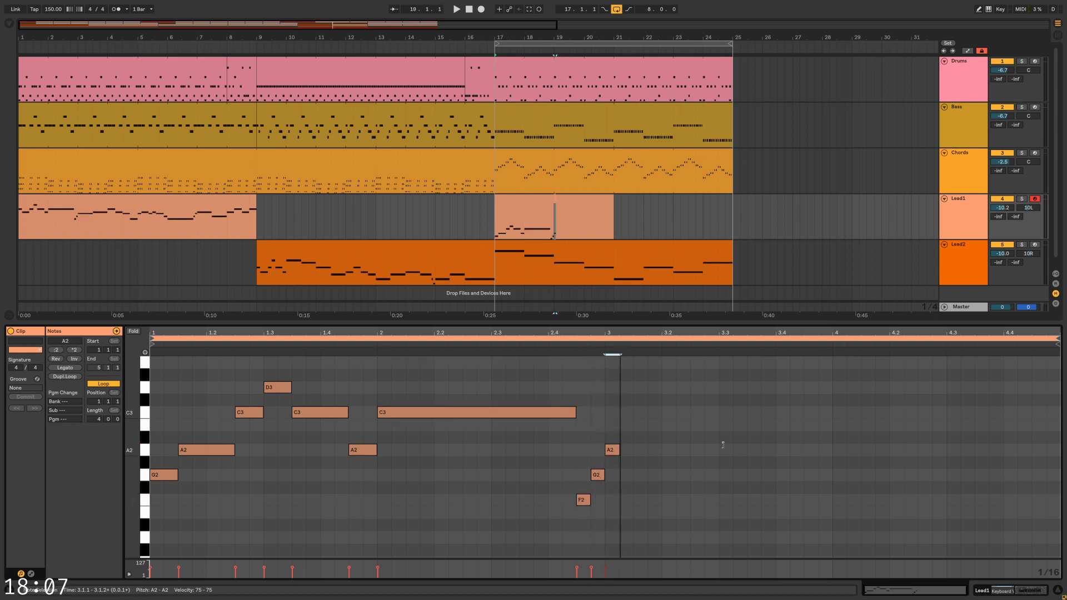
drag(619, 450, 705, 450)
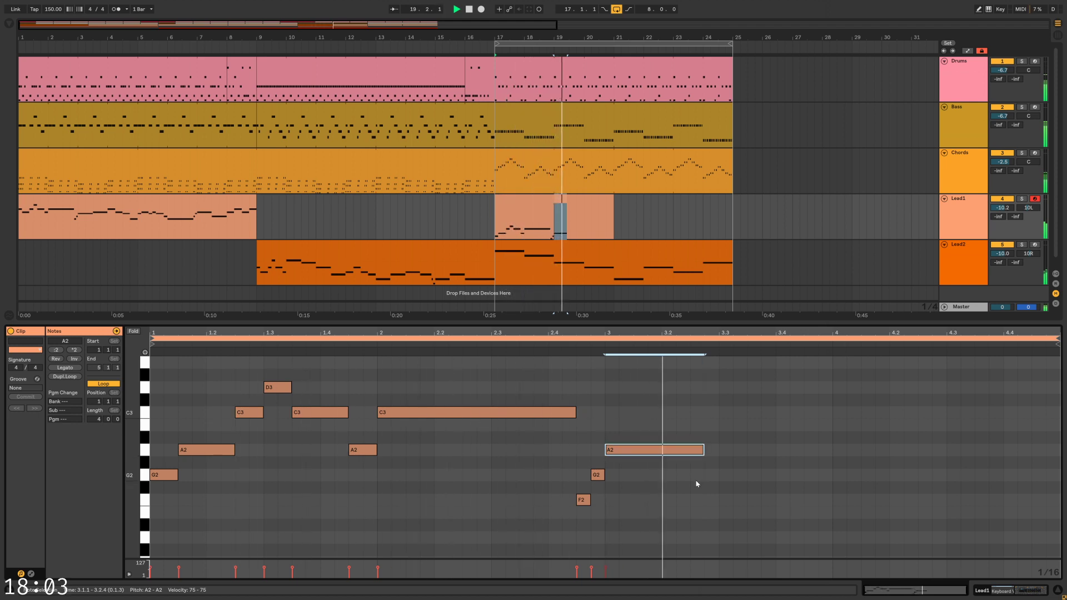
Lengthen the bar 3 A2 to a half note and add half notes C3 at 3.3, A2 at 4.1 and G2 at 4.3
mouse_move(707, 450)
mouse_down()
mouse_move(795, 432)
mouse_move(812, 416)
mouse_up()
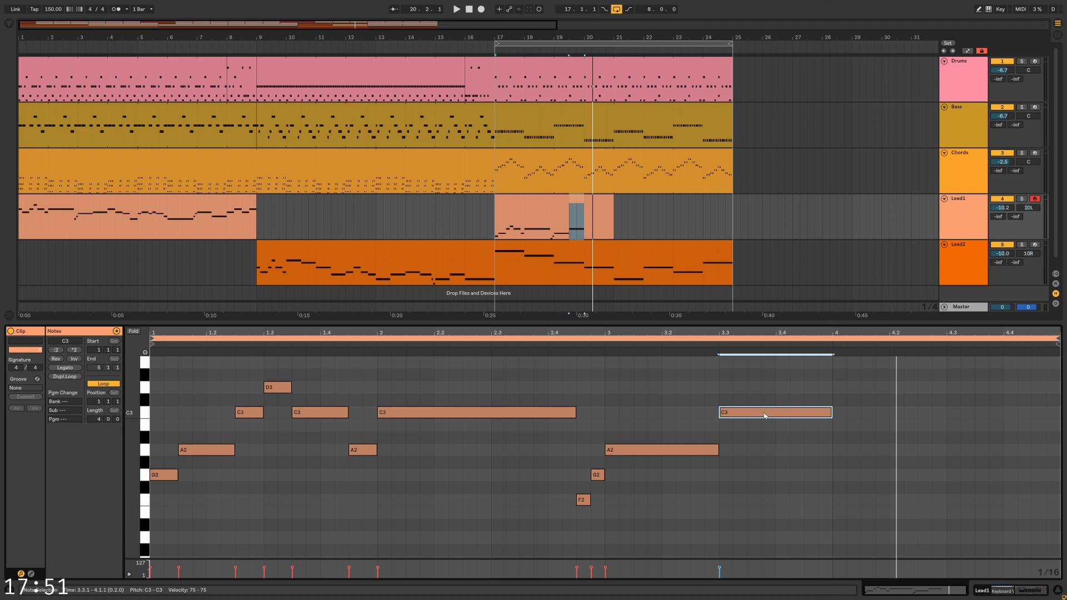
key(space)
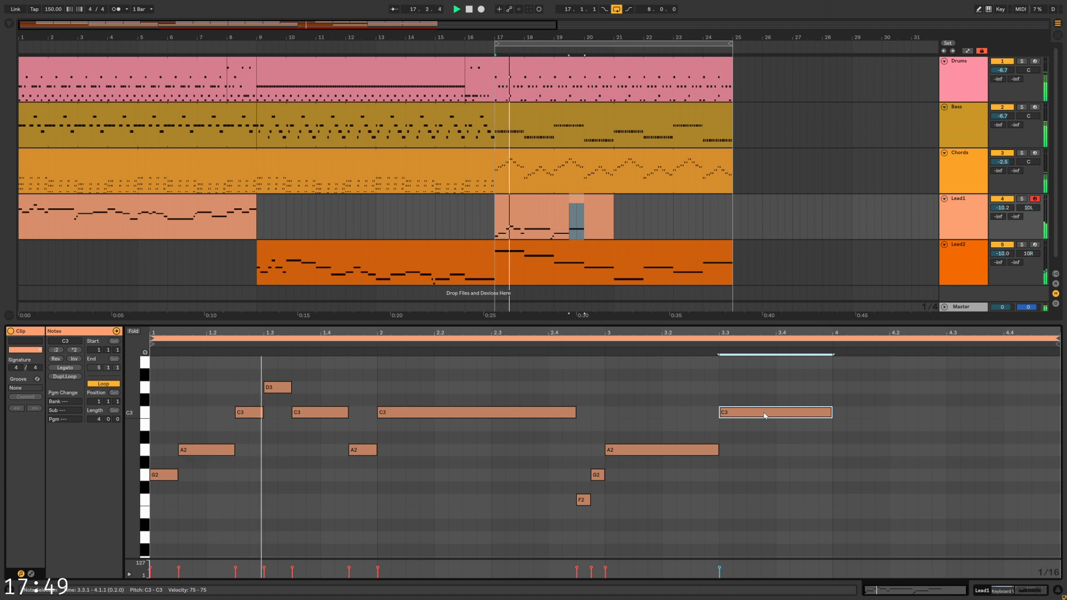
drag(765, 415, 999, 477)
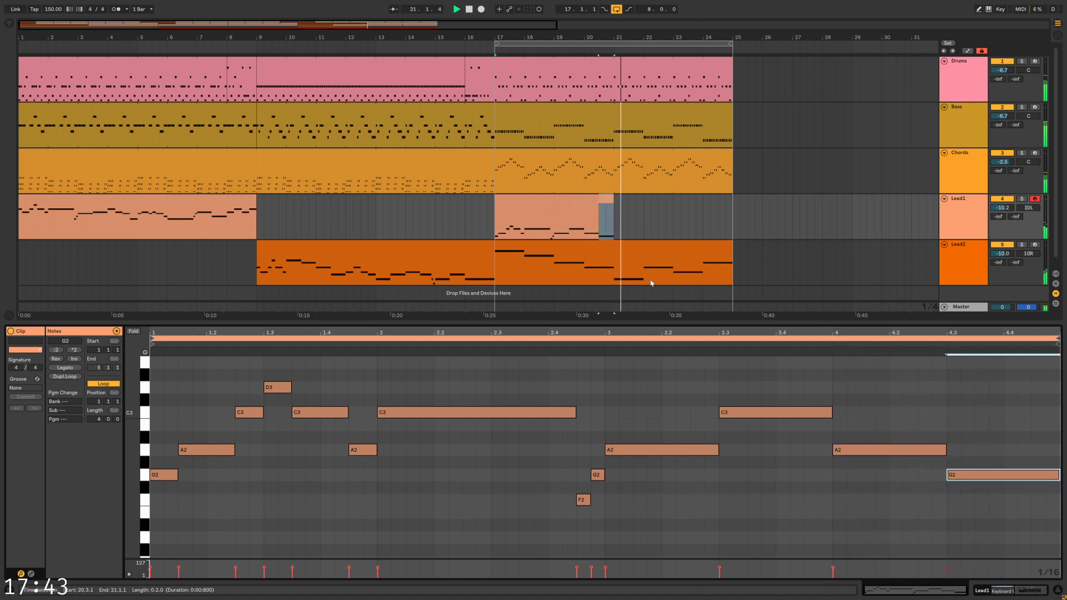
Move the Lead1 clip from bar 17 to bar 21 and play back the looped section
drag(536, 199, 660, 202)
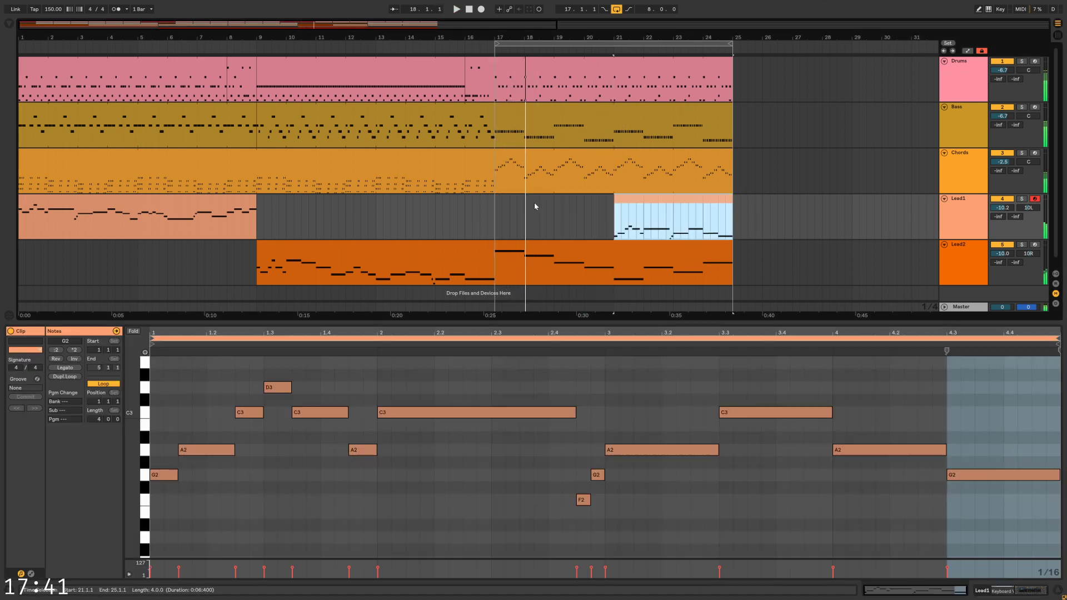
click(457, 223)
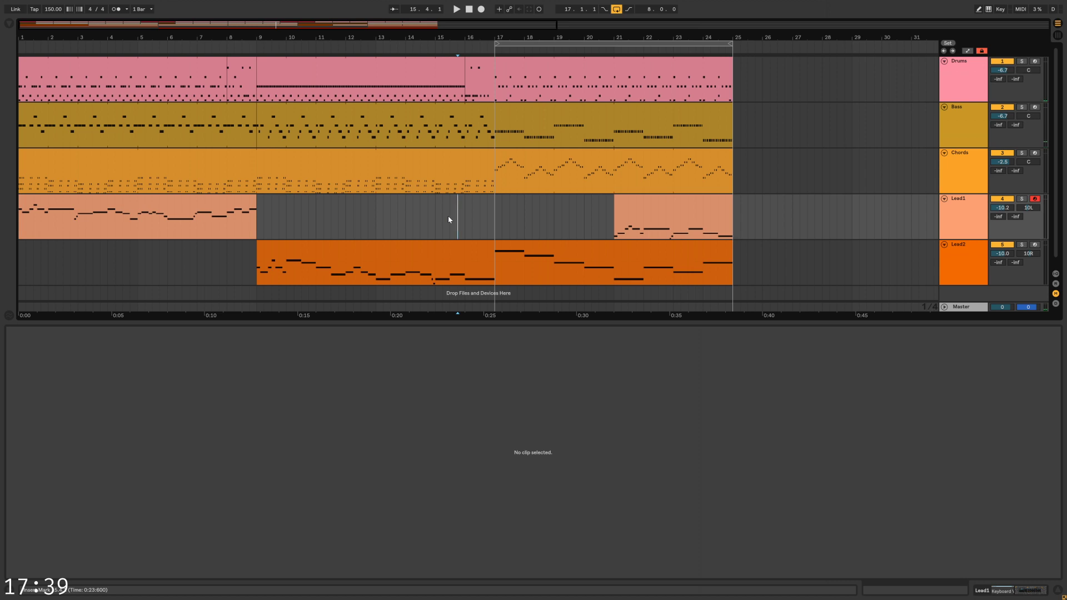
key(space)
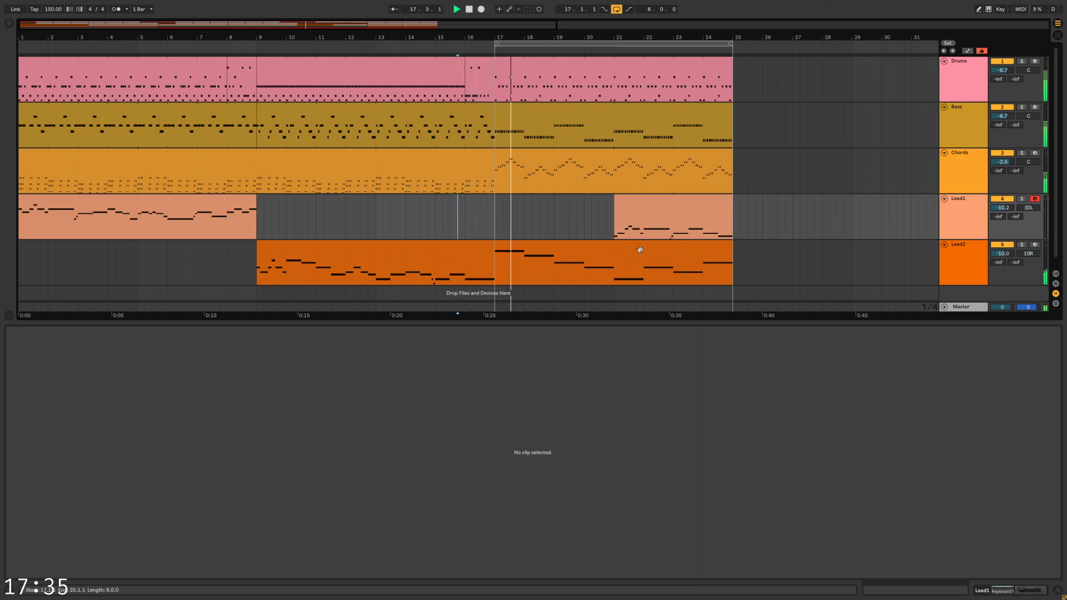
Move the Lead1 clip past the section to bar 25 and deactivate it
drag(646, 203, 765, 205)
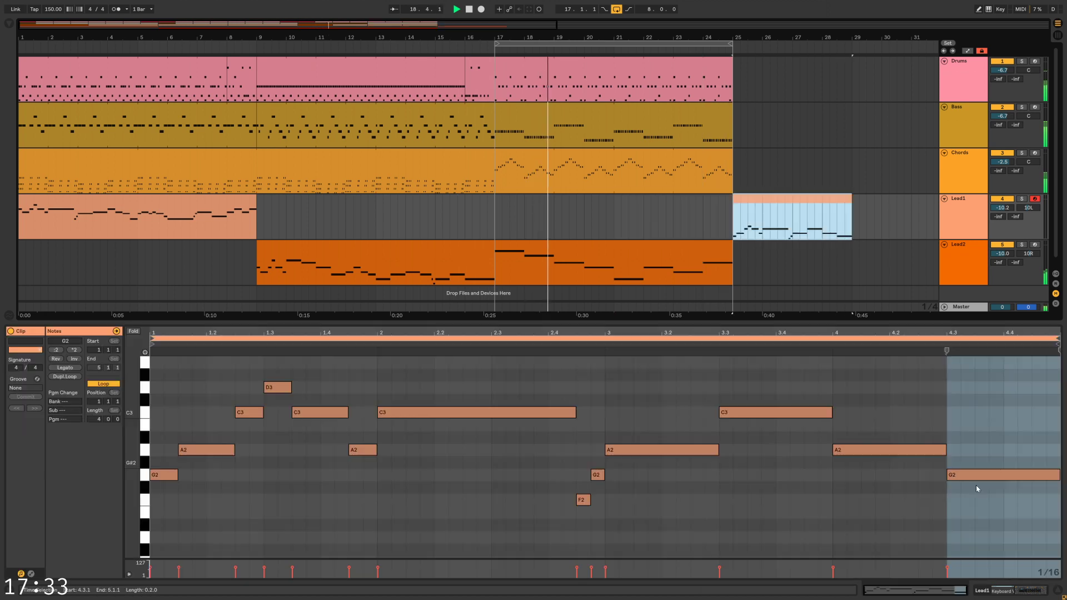
click(1060, 588)
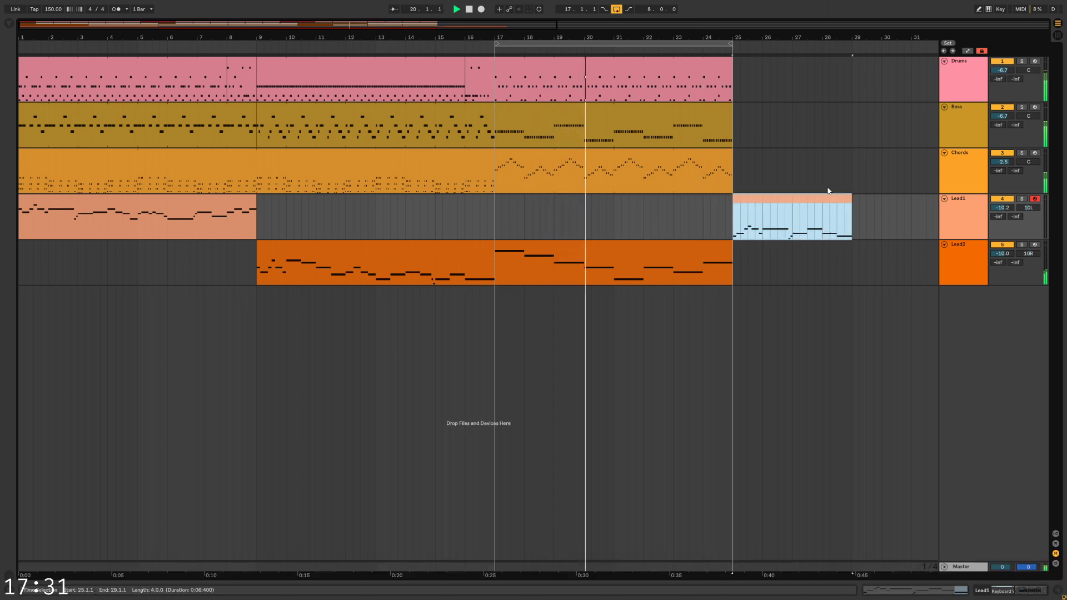
key(0)
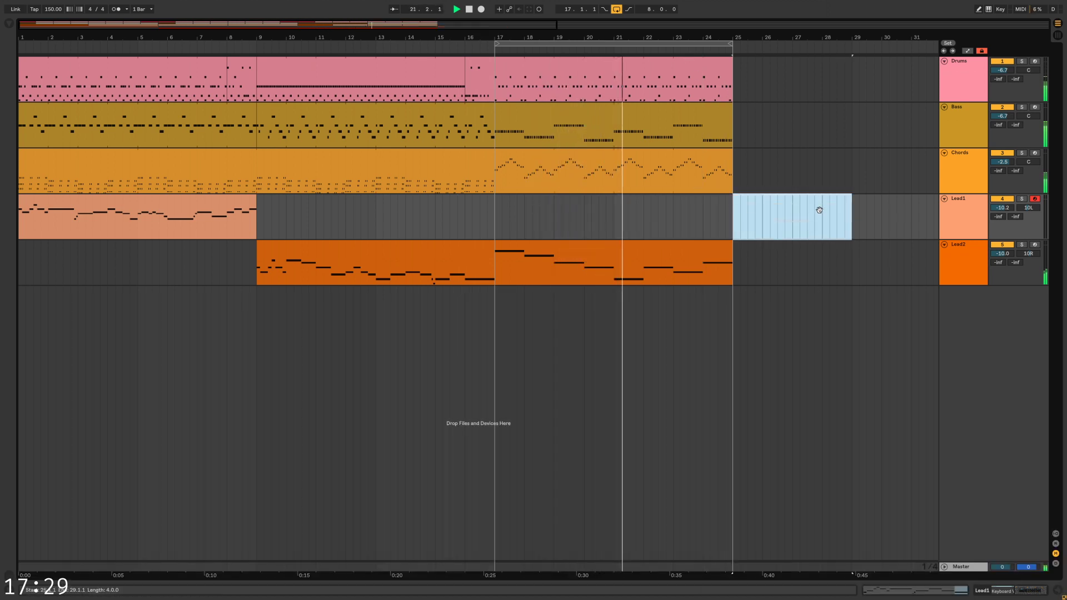
Place the Lead1 clip back at bar 17, duplicate it to fill through bar 25, and reactivate both copies
drag(820, 208, 731, 200)
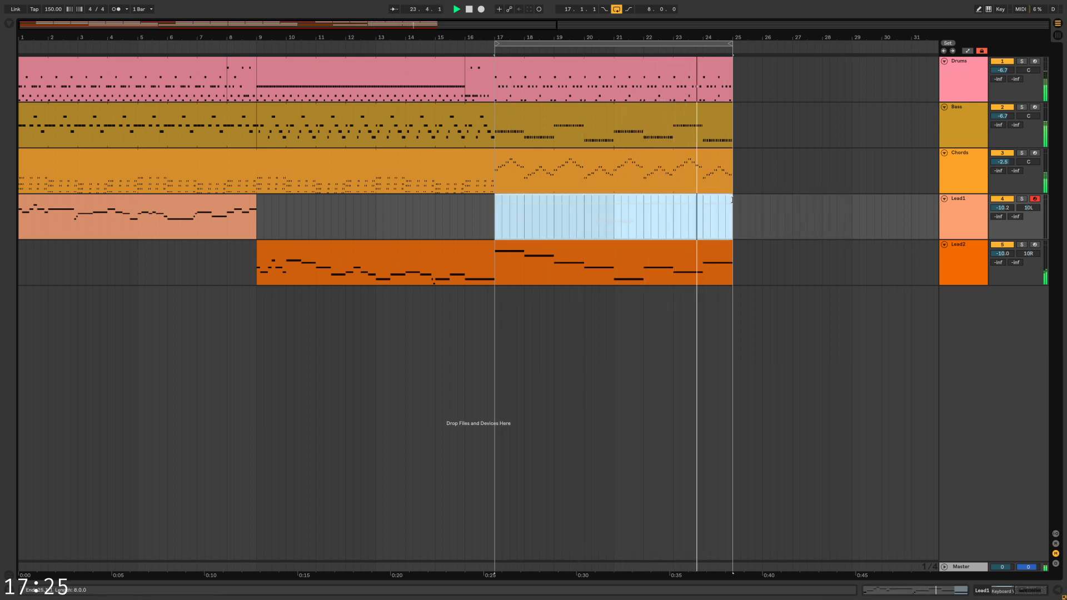
key(0)
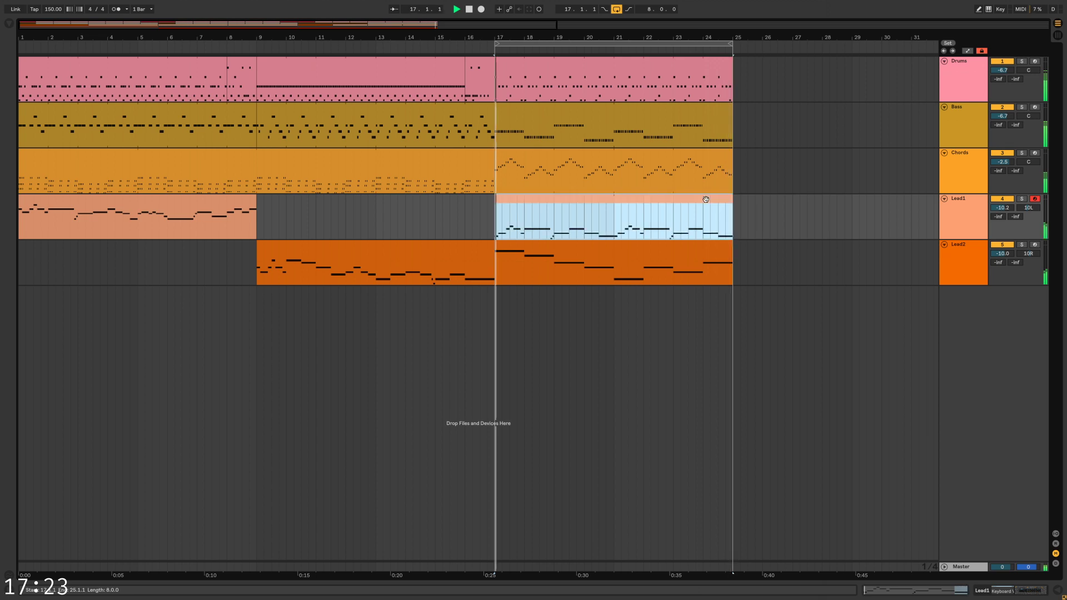
Extend the third-section clips on all five tracks from bar 25 to bar 33
click(688, 218)
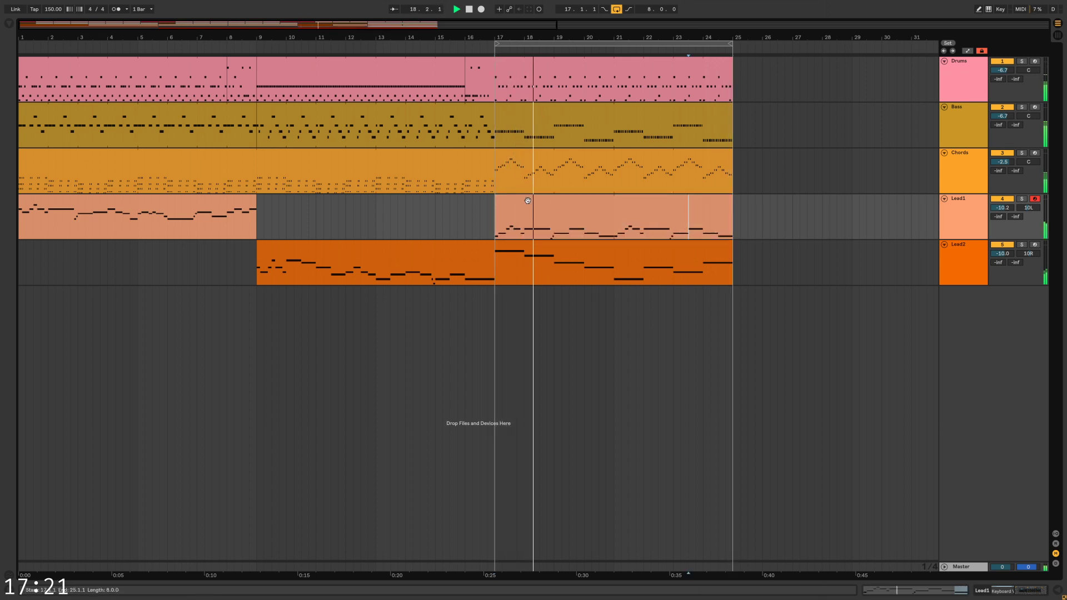
click(711, 248)
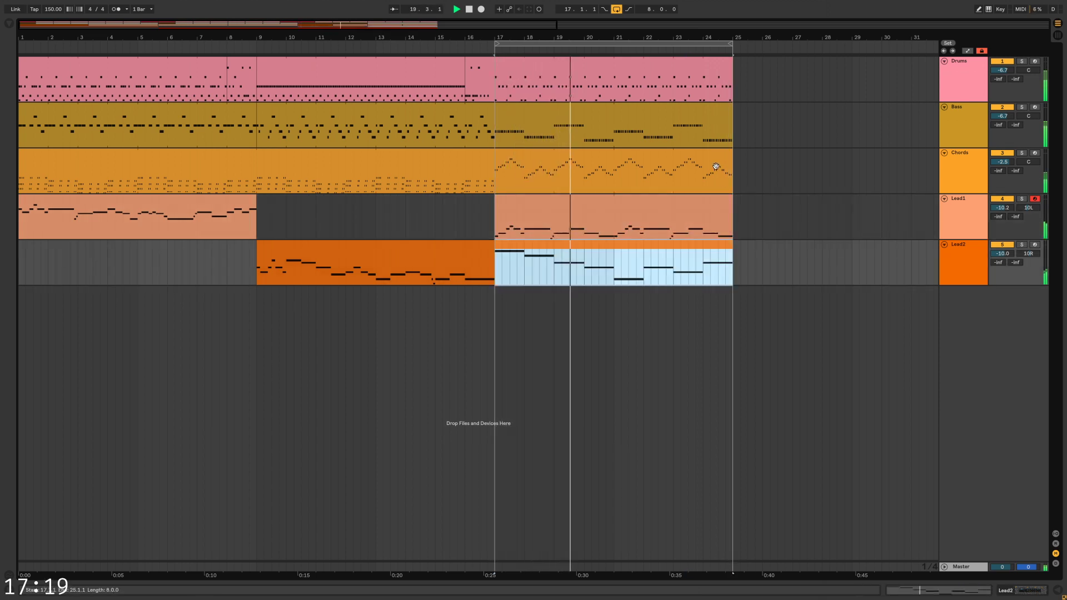
key(shift+Up)
key(shift+Up)
click(710, 248)
shift+click(729, 64)
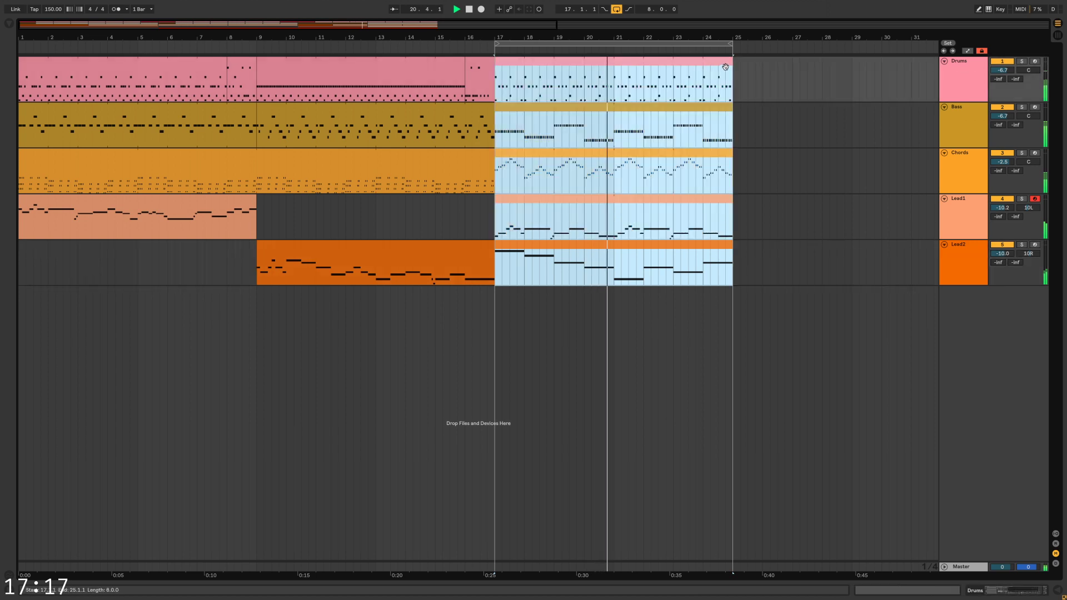
drag(730, 64, 898, 76)
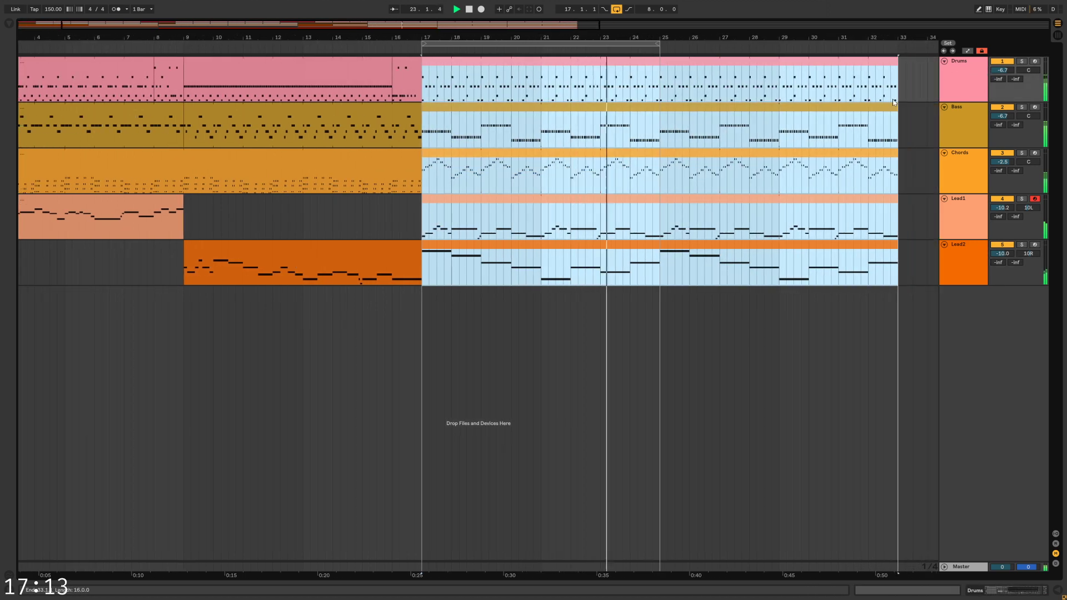
Trim the start of the Lead1 clip to bar 25 and play back from 14.3
click(611, 199)
drag(422, 200, 660, 201)
click(407, 236)
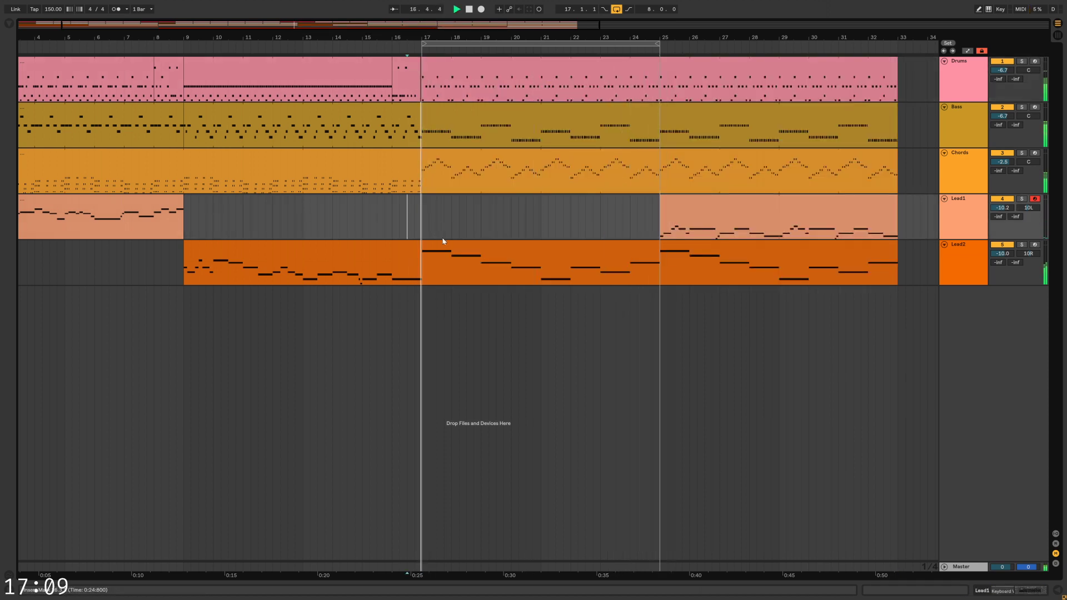
click(349, 283)
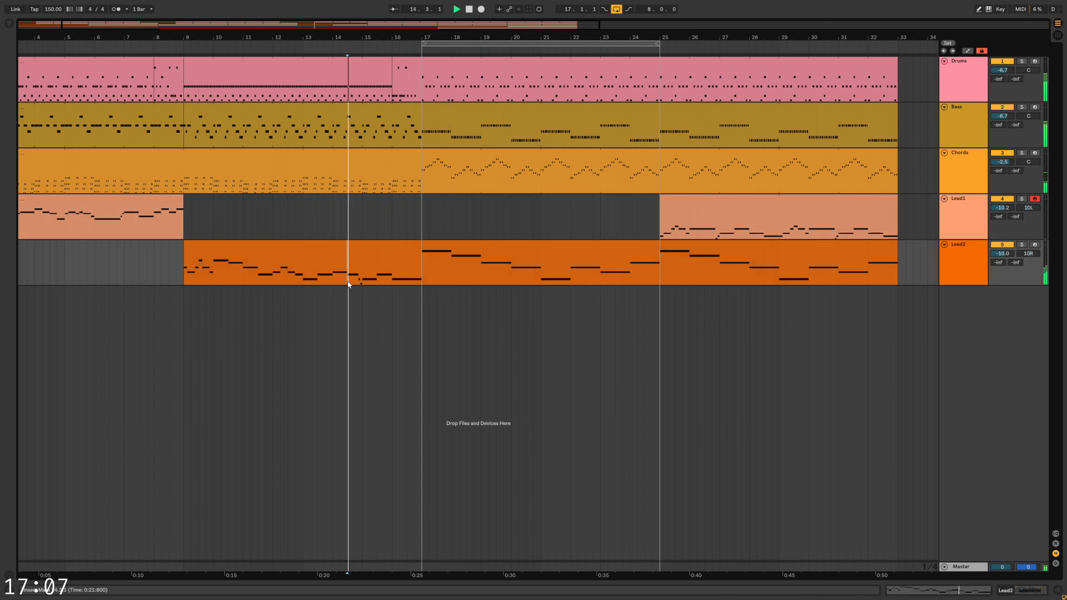
Turn off looping and trim the end of the first half-time Drums clip to leave a one-beat gap before bar 25
click(646, 95)
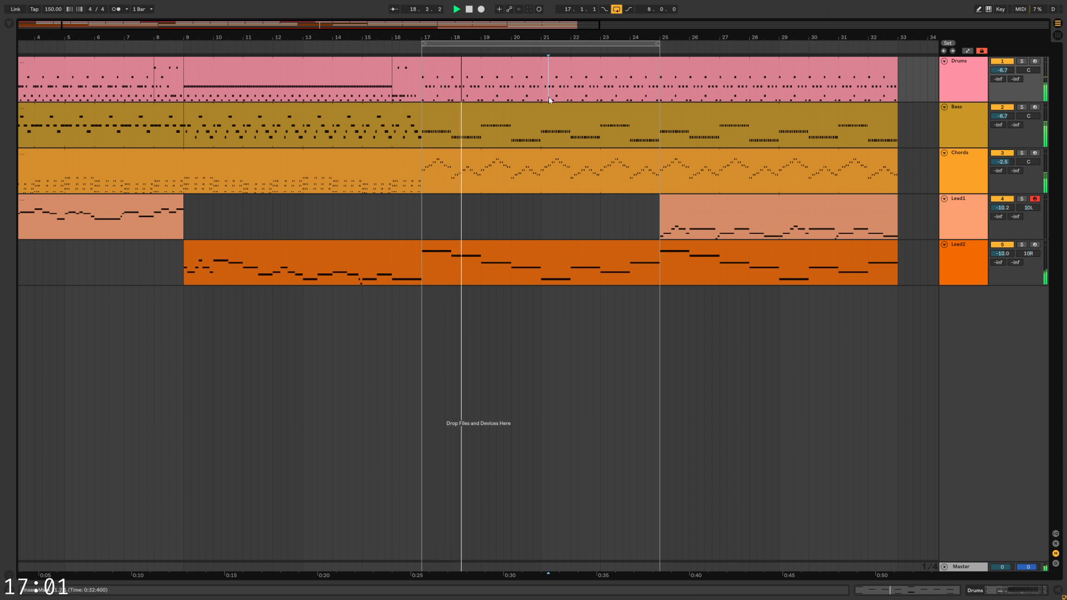
click(660, 99)
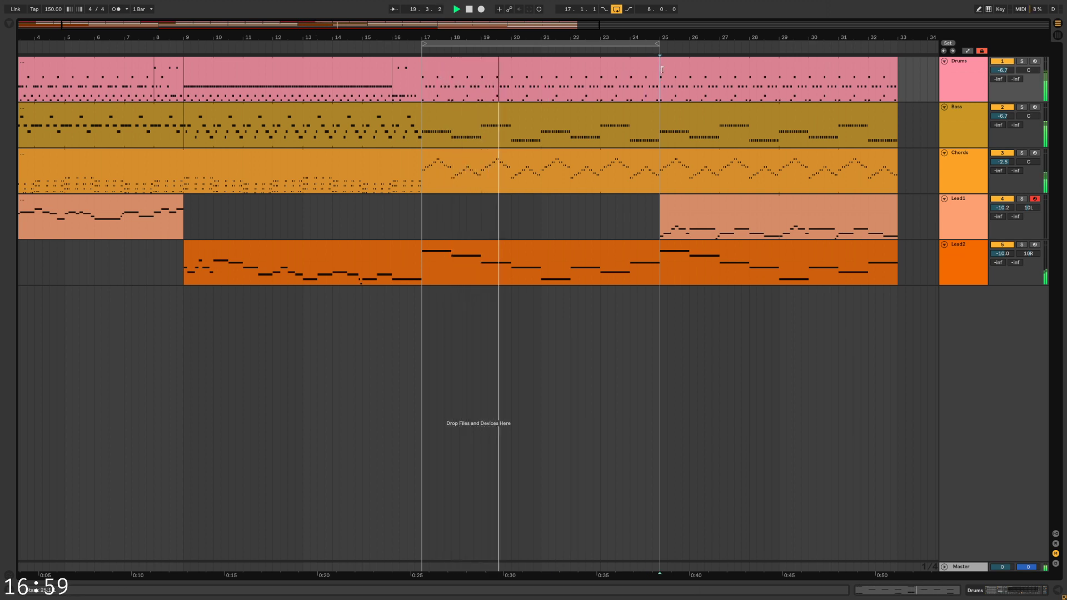
drag(660, 61, 647, 64)
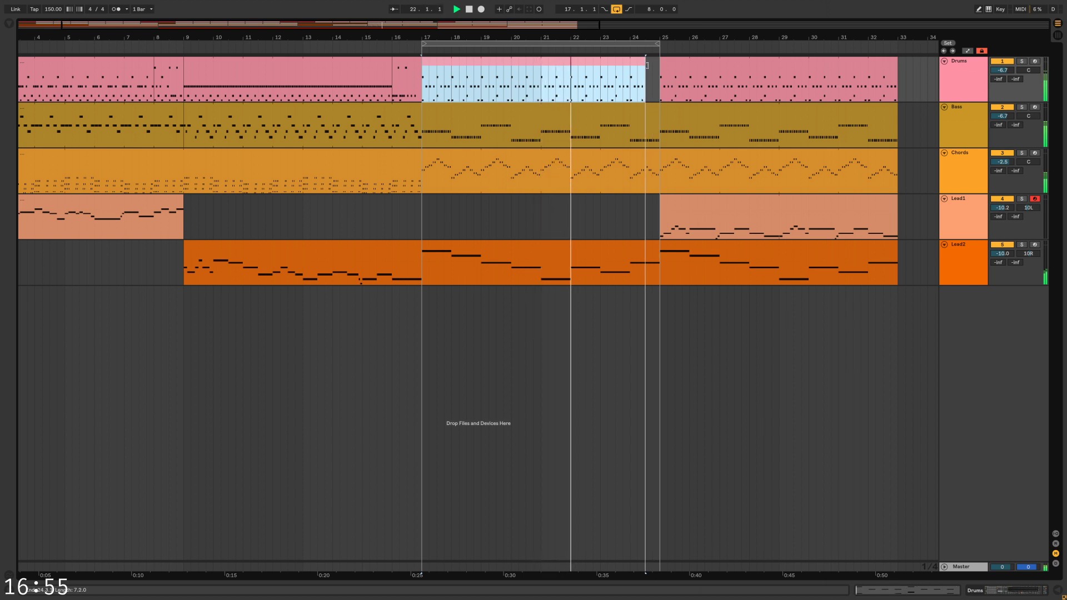
click(617, 9)
drag(563, 32, 614, 20)
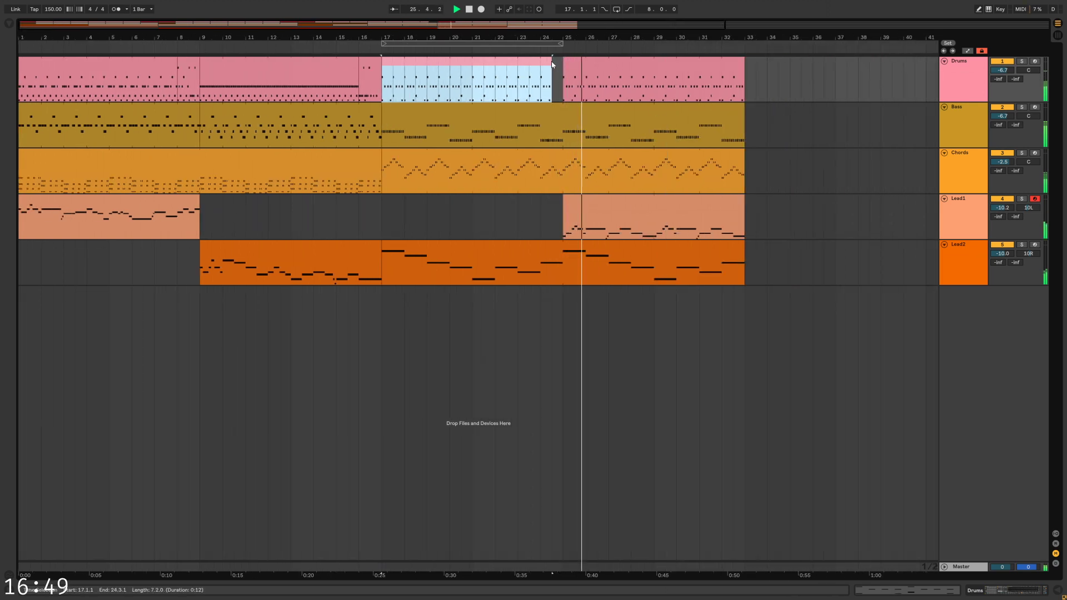
drag(711, 37, 711, 59)
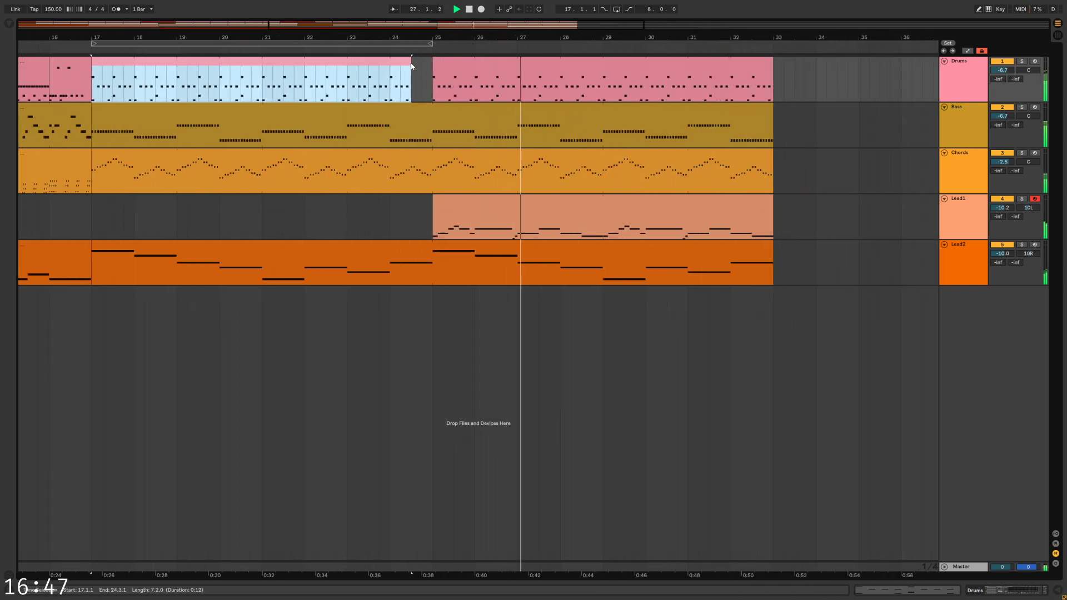
drag(411, 66, 422, 70)
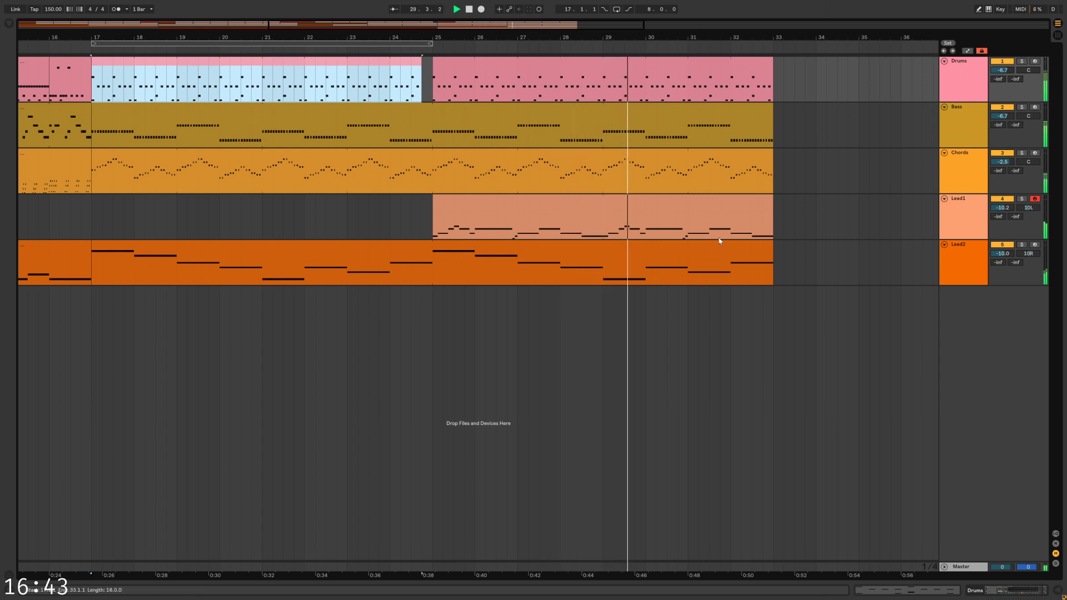
Extend the final clips on all five tracks to bar 41
drag(645, 37, 645, 10)
drag(722, 207, 801, 200)
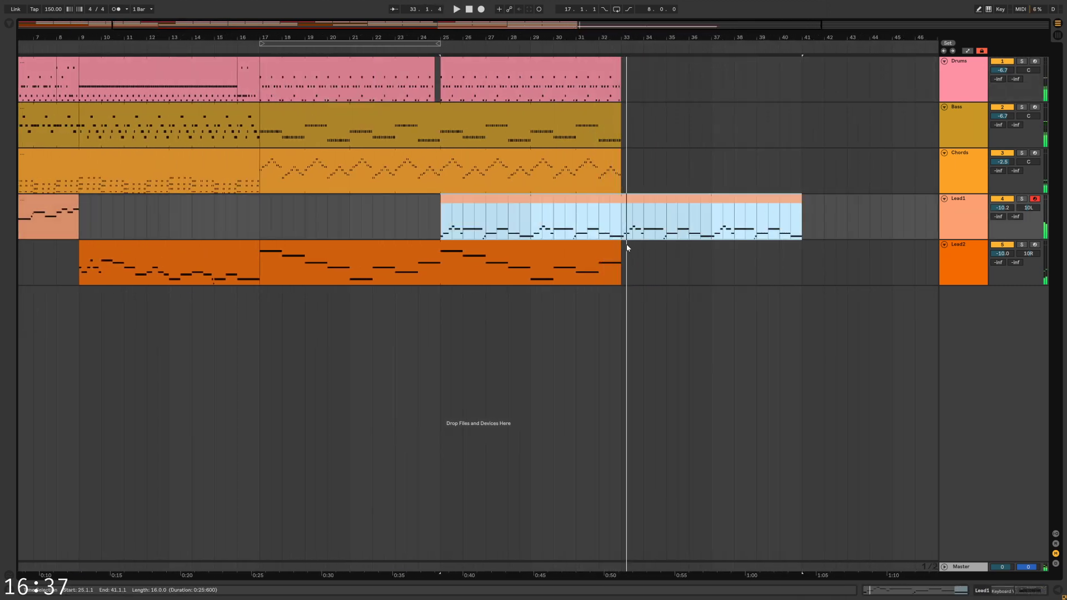
drag(622, 247, 802, 245)
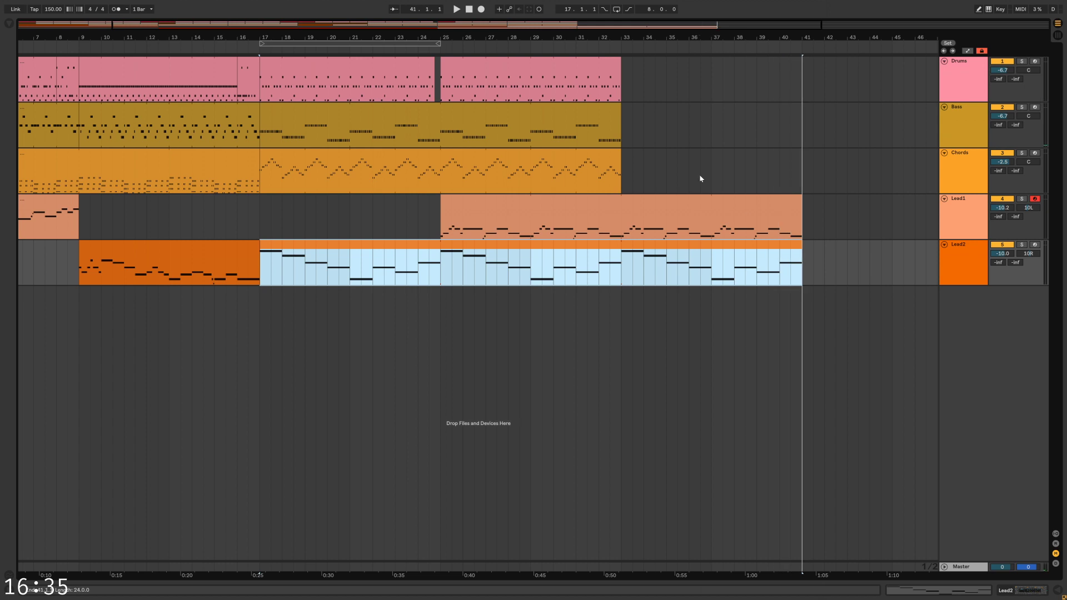
click(621, 151)
shift+click(626, 70)
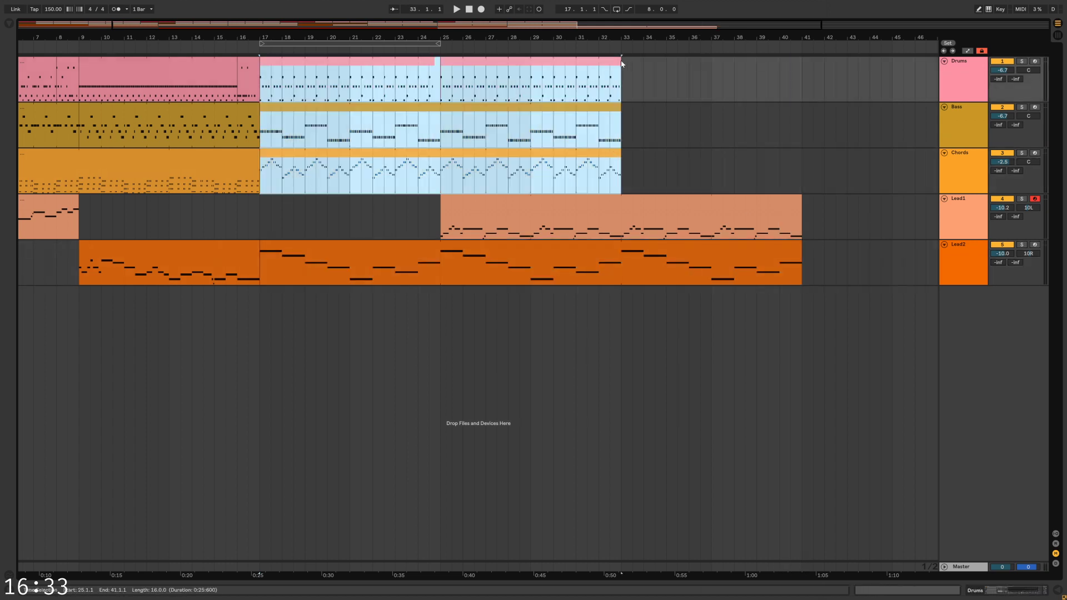
drag(621, 63, 802, 63)
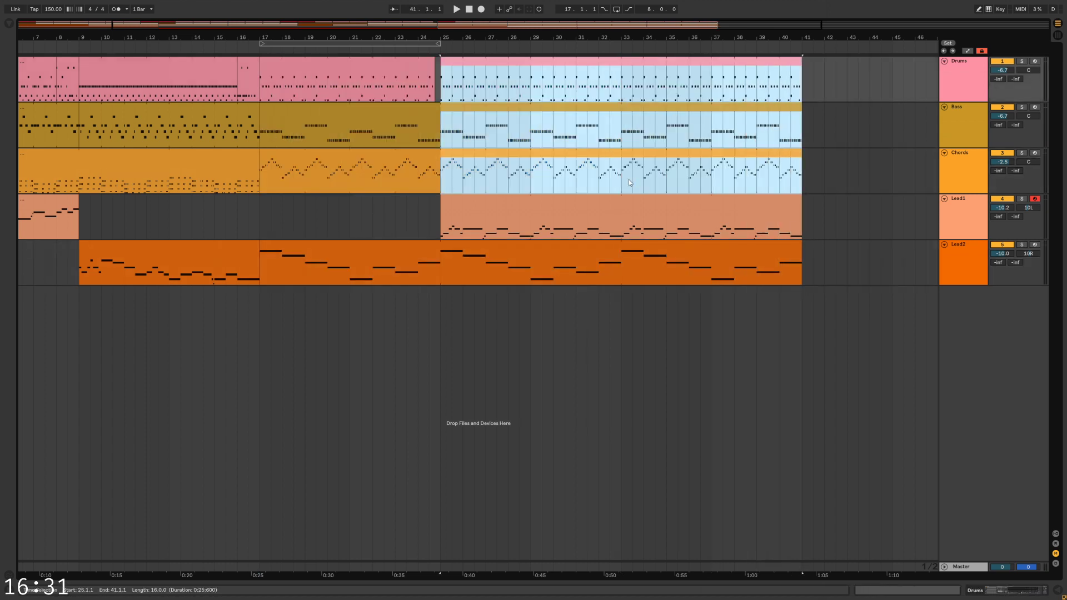
Play back the arrangement from just before bar 25 to listen to the extended section
click(425, 181)
key(space)
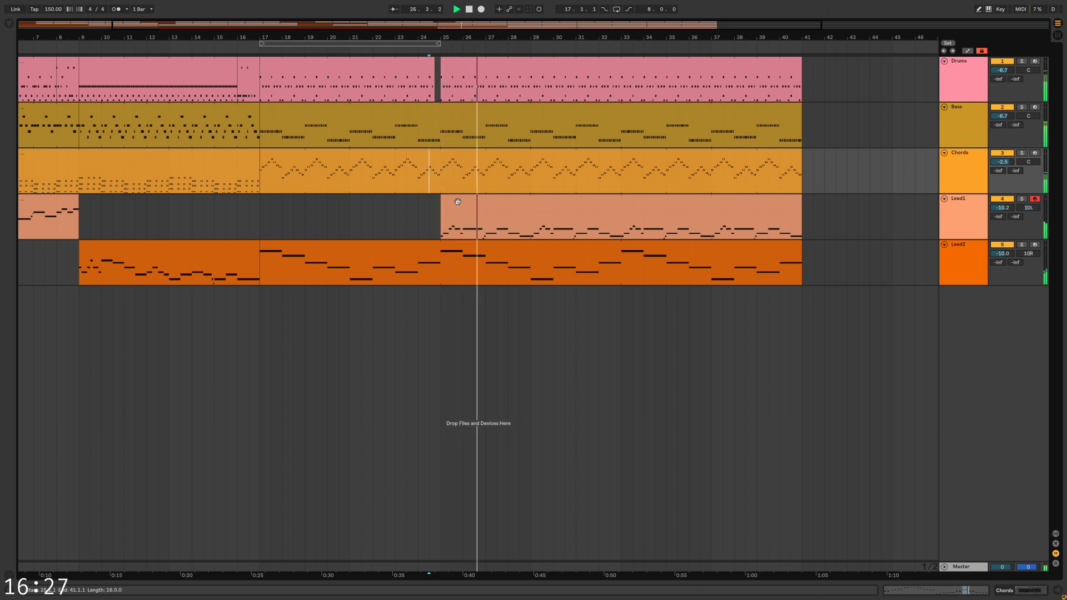
drag(552, 28, 552, 21)
click(602, 242)
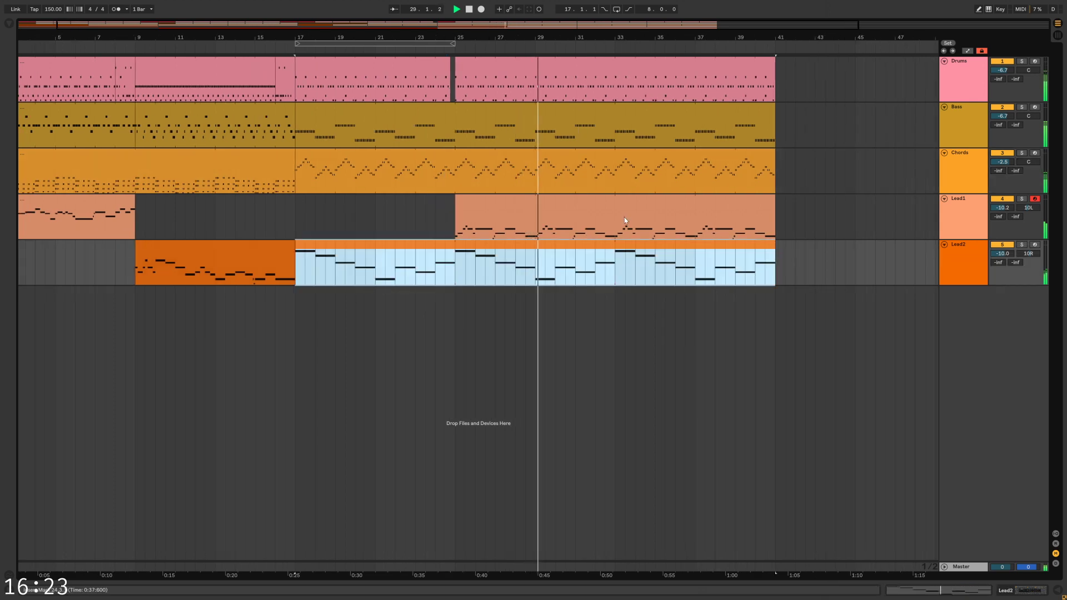
click(623, 221)
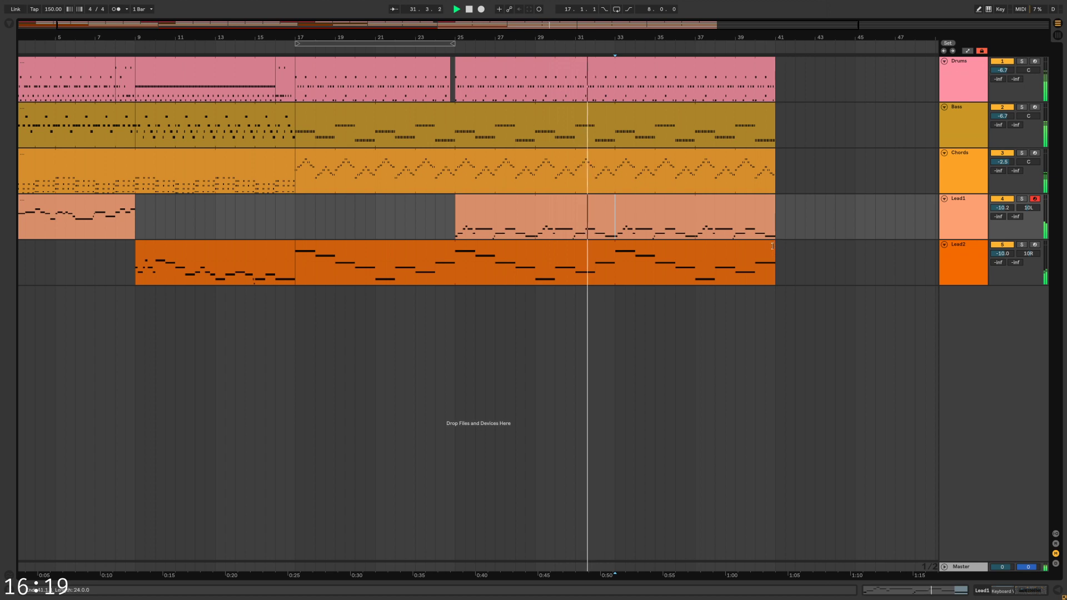
Trim the end of the Lead2 clip back to bar 33 and arm the Lead2 track for recording
click(658, 250)
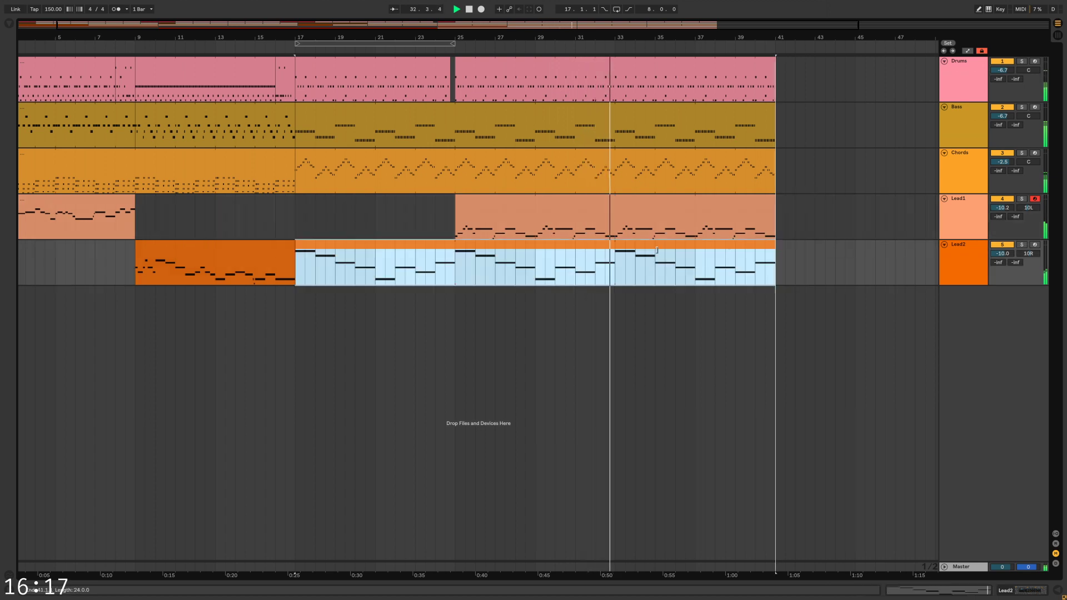
drag(657, 250, 616, 252)
key(space)
key(space)
click(1035, 245)
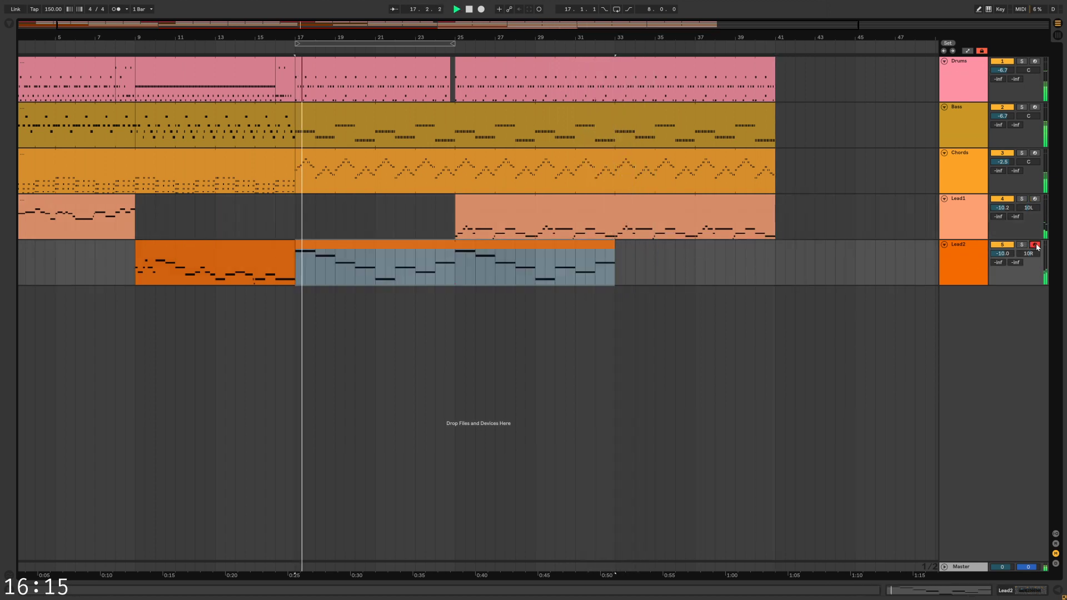
key(space)
click(685, 197)
click(636, 229)
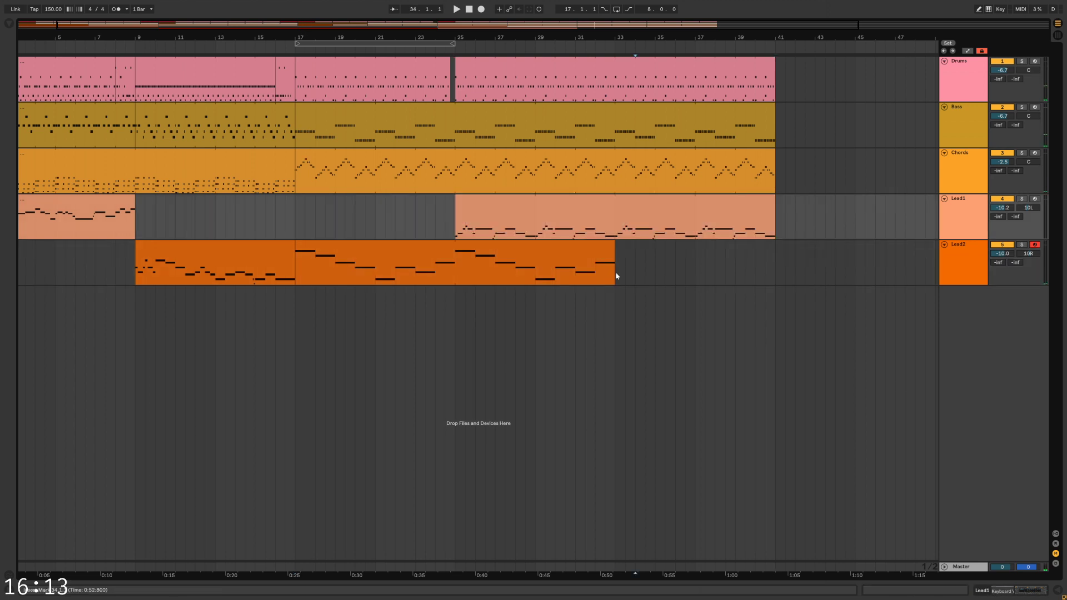
Loop the empty Lead2 range from bar 33 to bar 41 and start playback
drag(616, 276, 769, 270)
key(ctrl+l)
key(space)
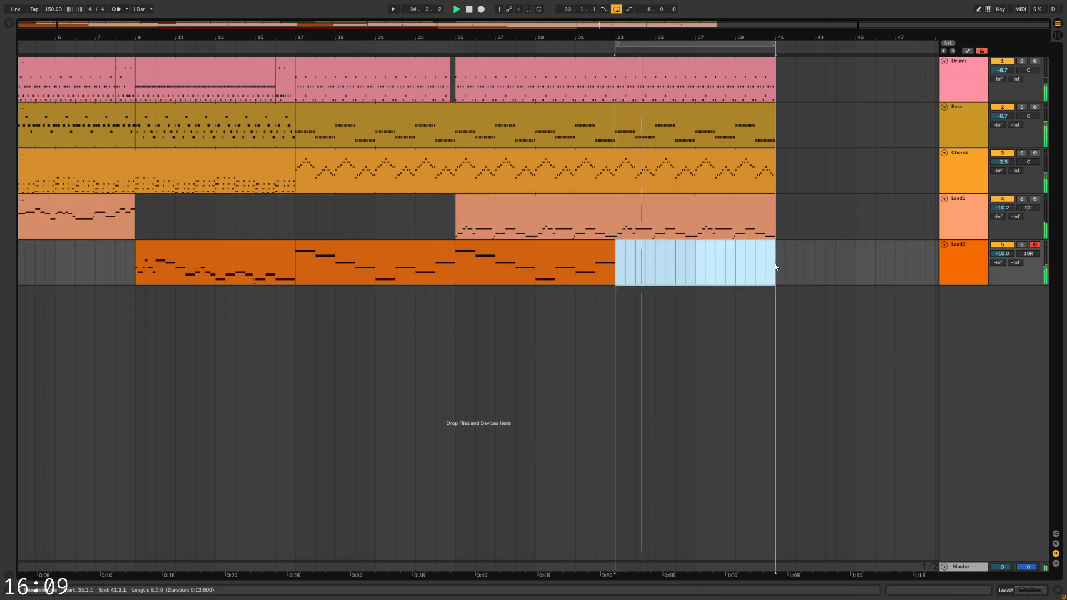
scroll(729, 253, up, 3)
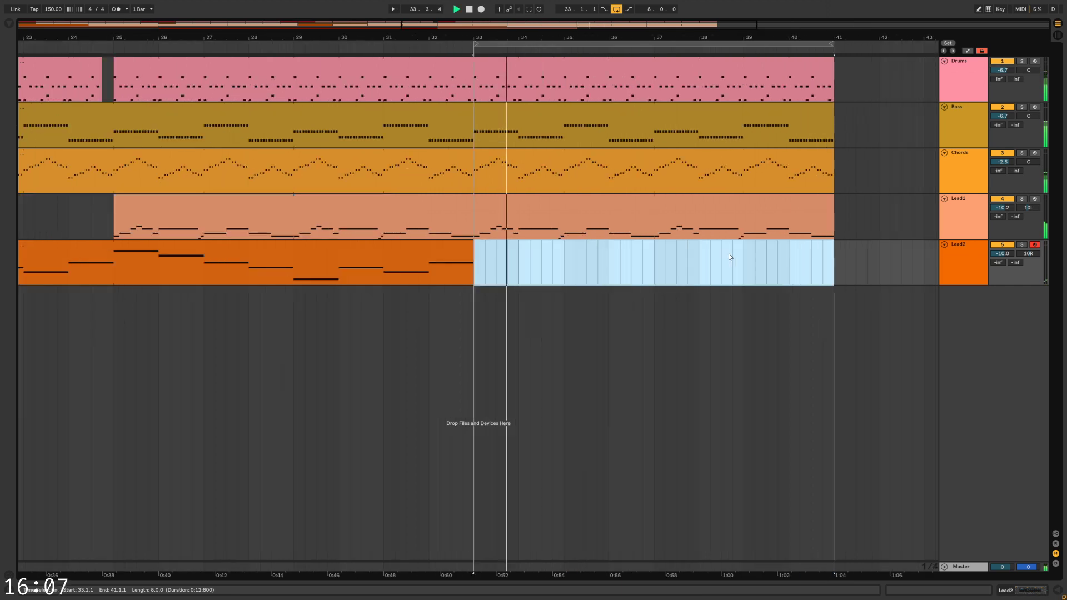
Display the devices of the Lead1 track
click(601, 205)
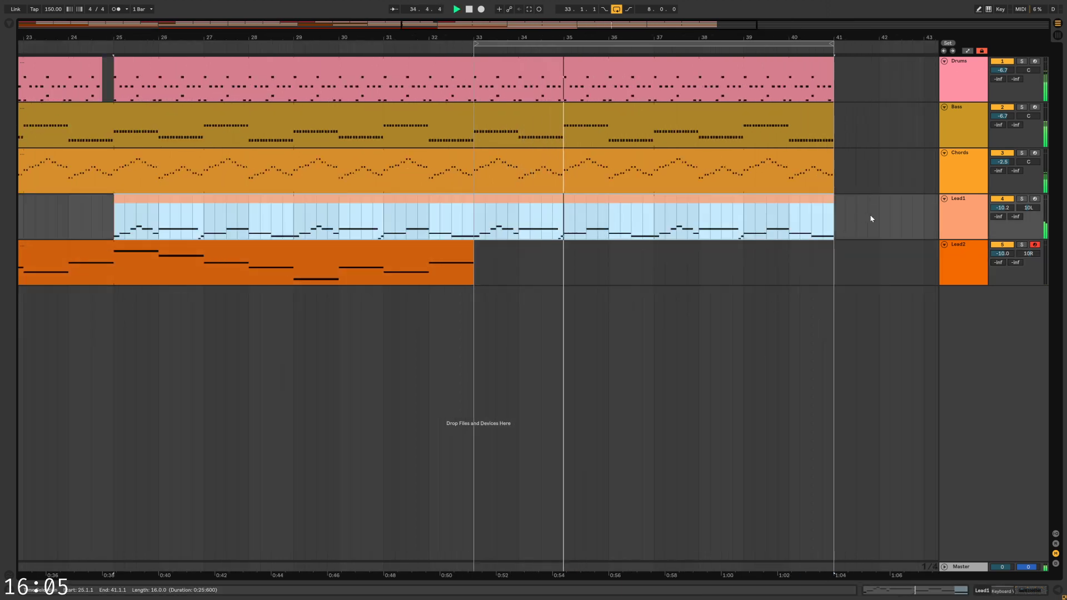
click(910, 216)
double_click(969, 201)
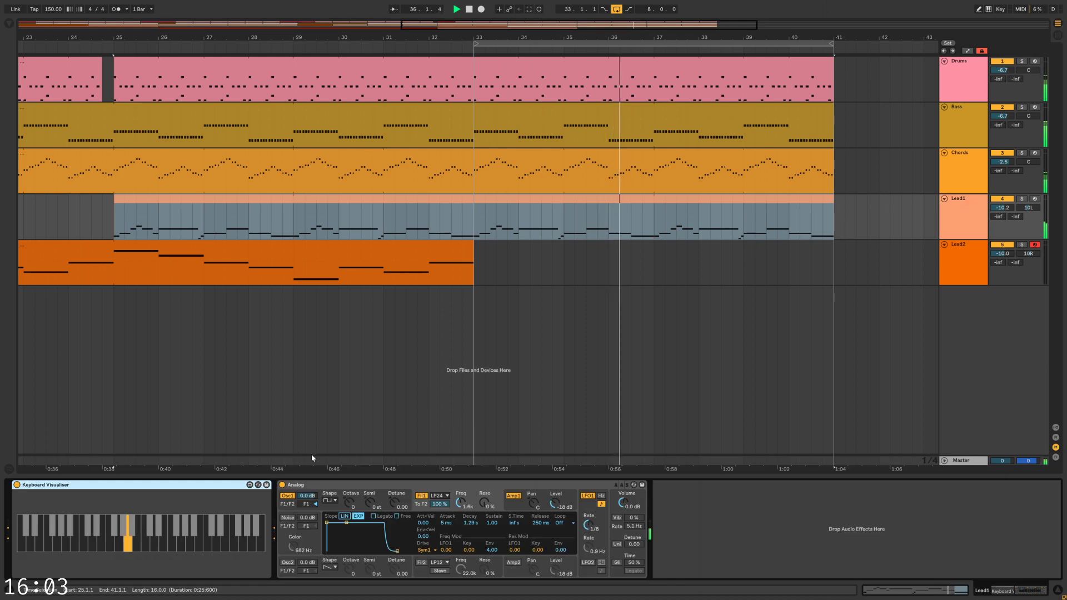
Capture the just-played MIDI melody into a Lead2 clip at bar 33 and open it in an enlarged note editor
click(612, 260)
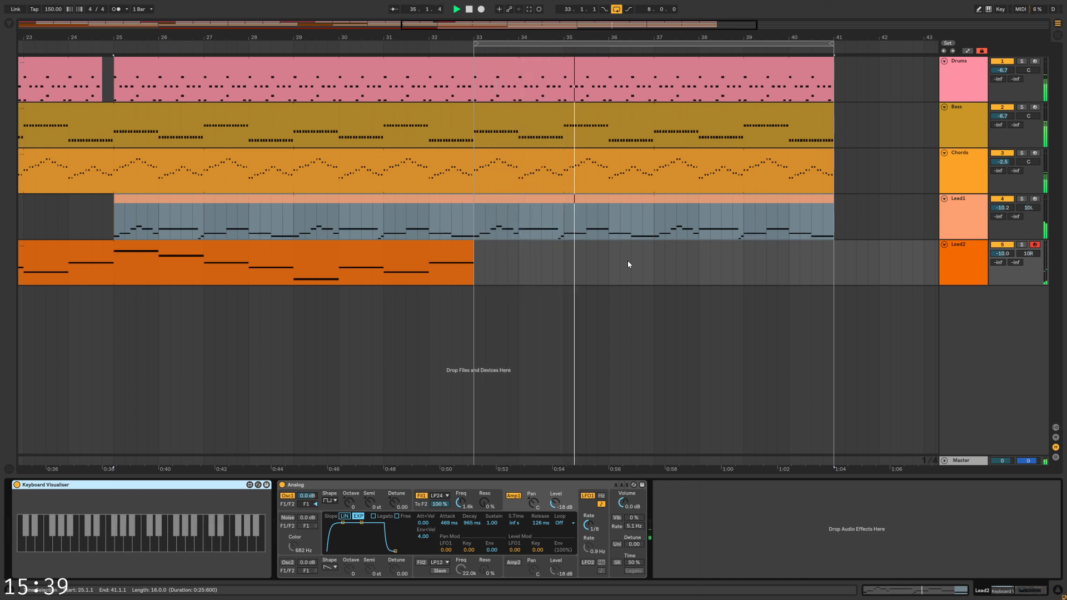
click(528, 9)
click(515, 255)
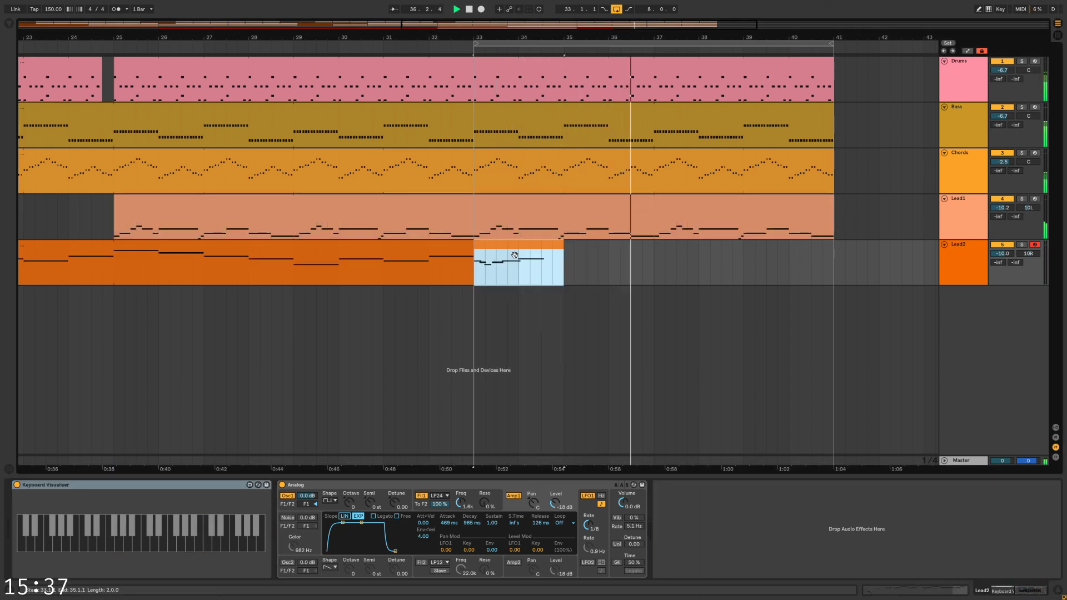
double_click(515, 256)
drag(959, 593, 959, 549)
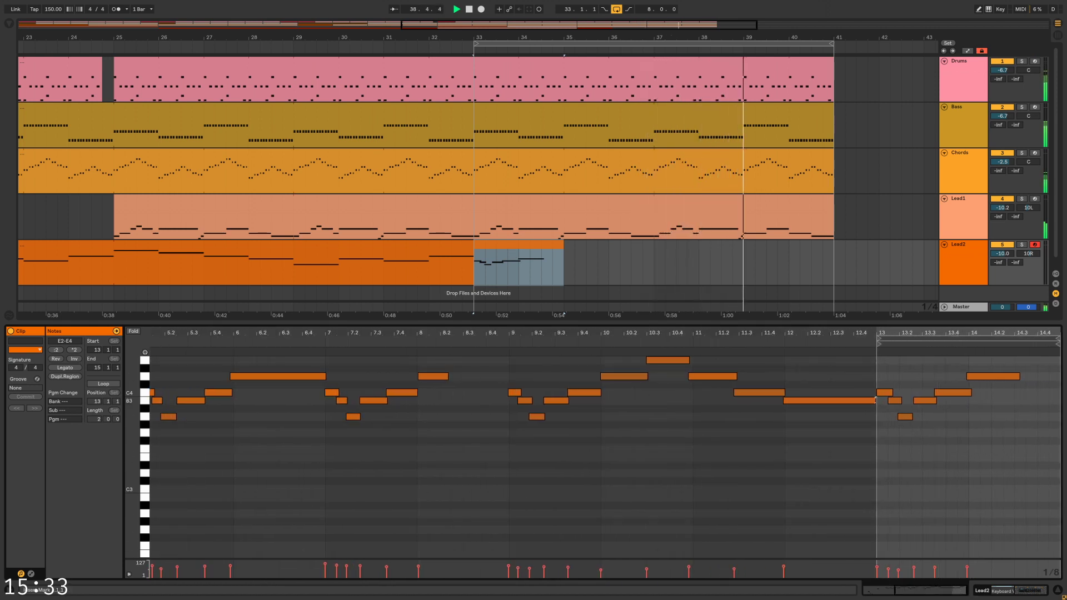
Move the start of the captured Lead2 clip to bar 9 of its notes
mouse_move(849, 347)
mouse_down()
mouse_move(545, 367)
mouse_move(513, 381)
mouse_up()
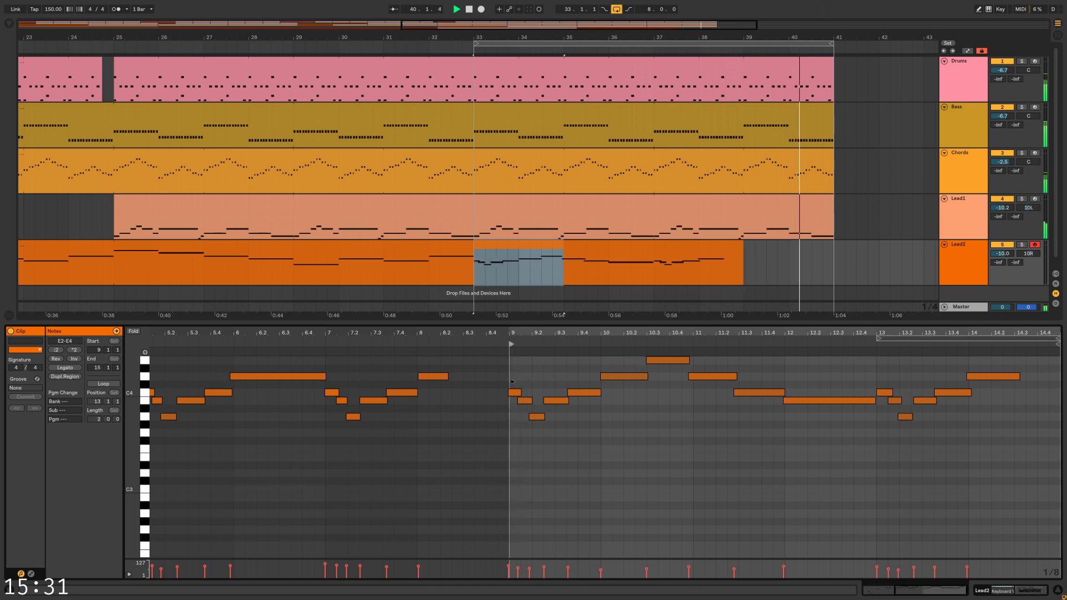
click(491, 283)
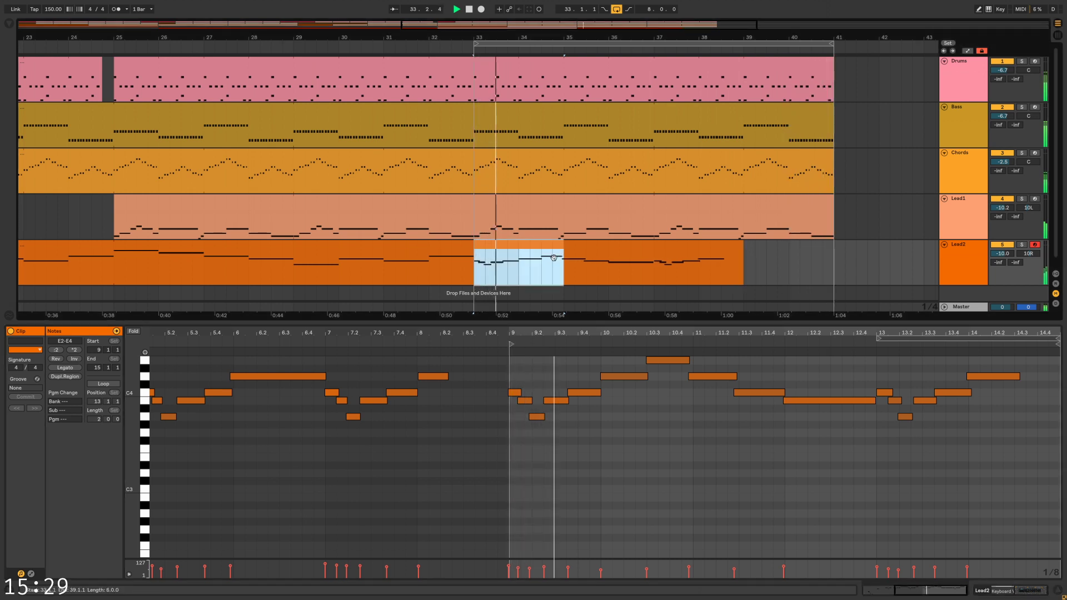
click(833, 469)
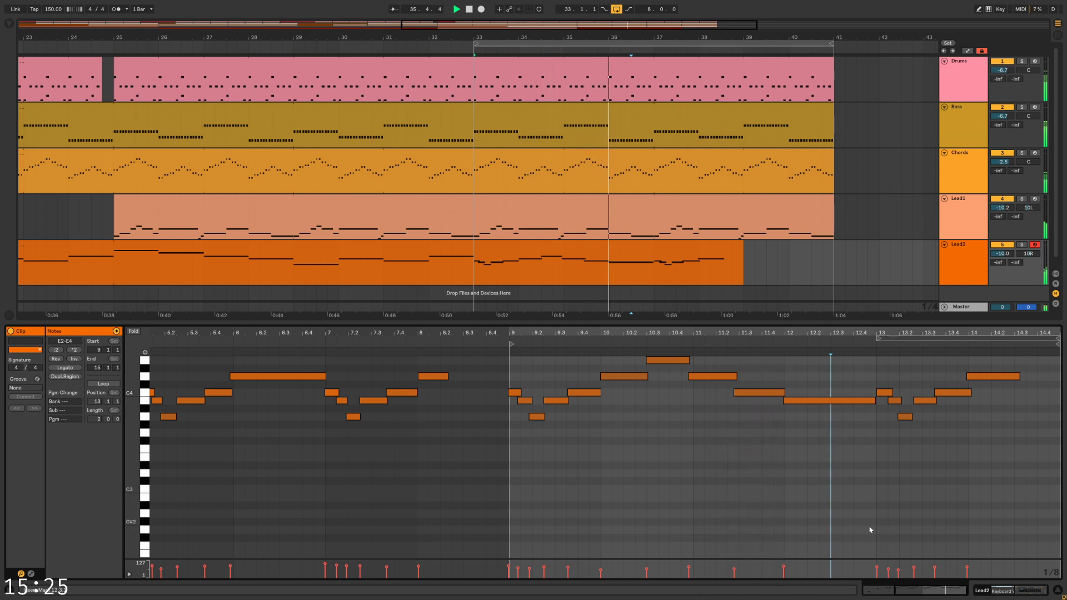
Try starting the captured Lead2 clip at bar 5 of its notes and play it back
double_click(918, 592)
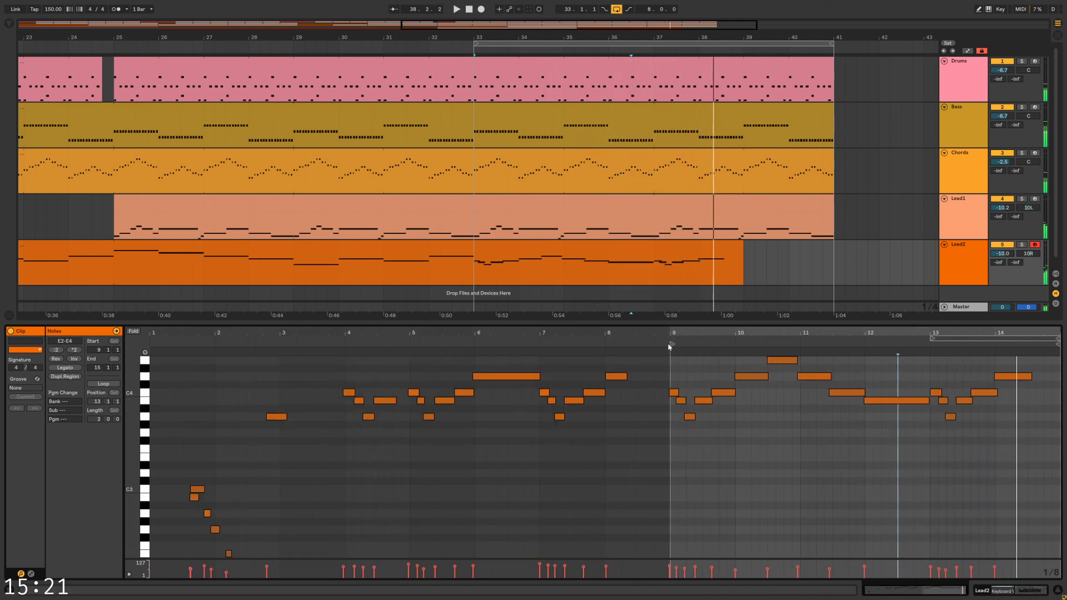
mouse_move(669, 344)
mouse_down()
mouse_move(519, 350)
mouse_move(410, 372)
mouse_up()
key(space)
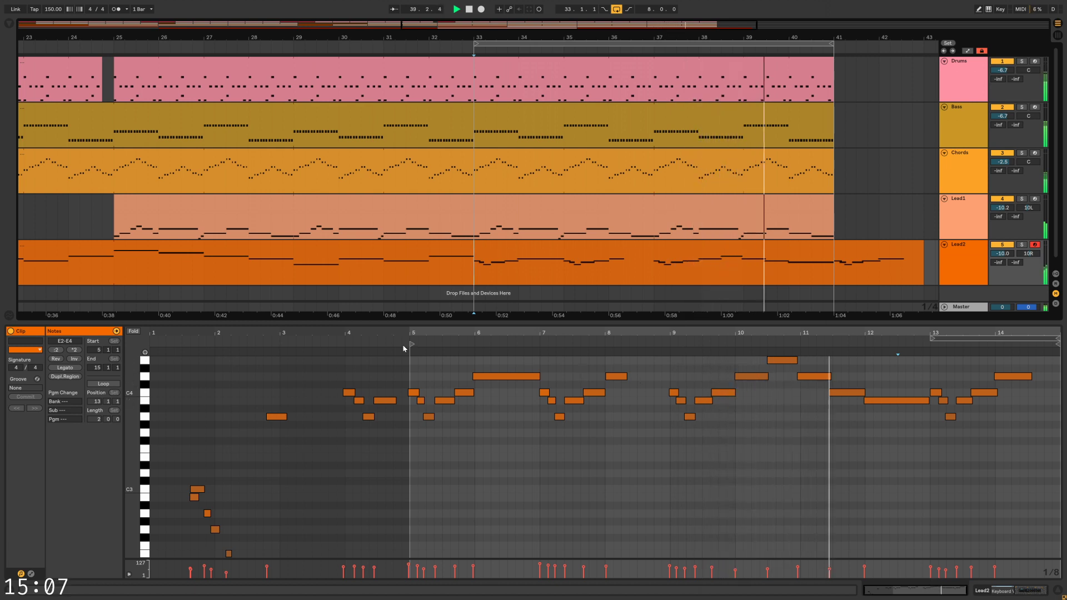
Crop the captured Lead2 clip so it starts at bar 9 of its notes, and delete the notes from bar 5 of the cropped clip onward
drag(405, 346, 672, 345)
right_click(679, 367)
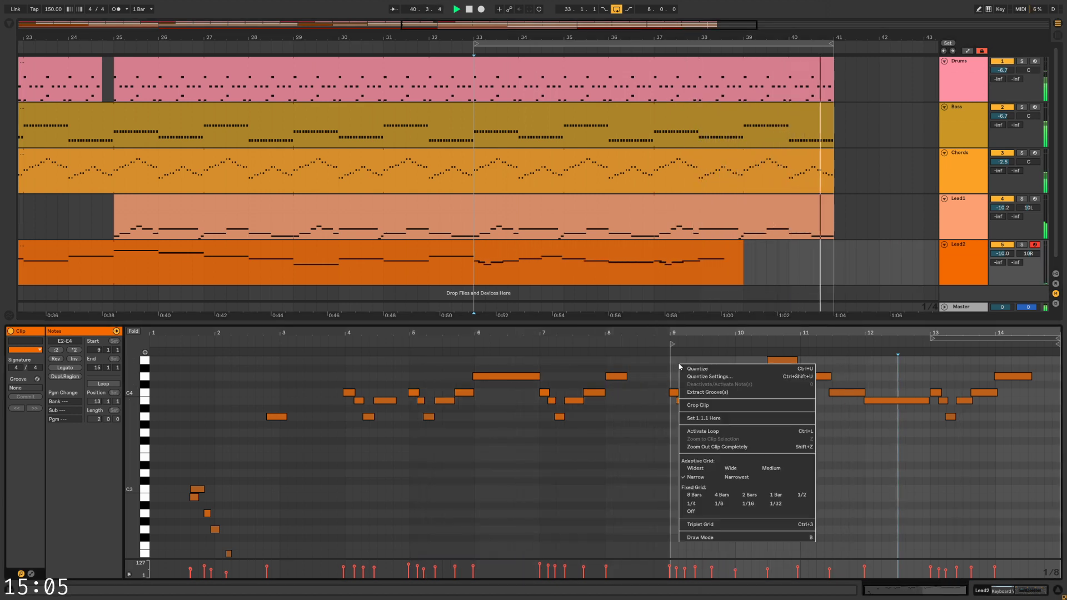
click(698, 406)
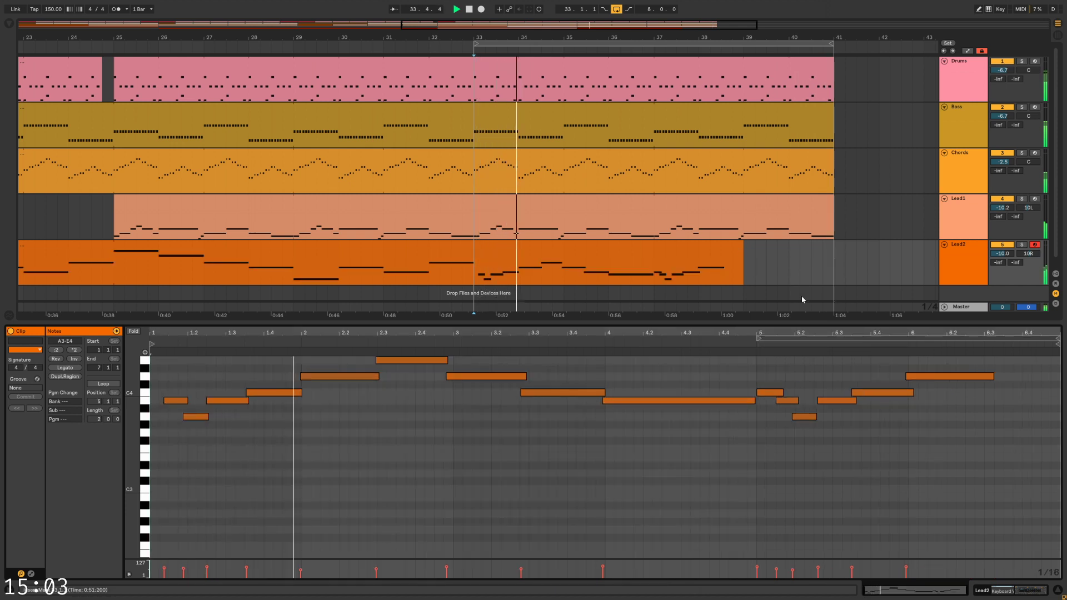
drag(757, 432, 998, 354)
key(Delete)
Quantize the remaining Lead2 notes and rework the opening with a C4 at 1.1.1 and the B3 starting at 1.1.3
right_click(445, 447)
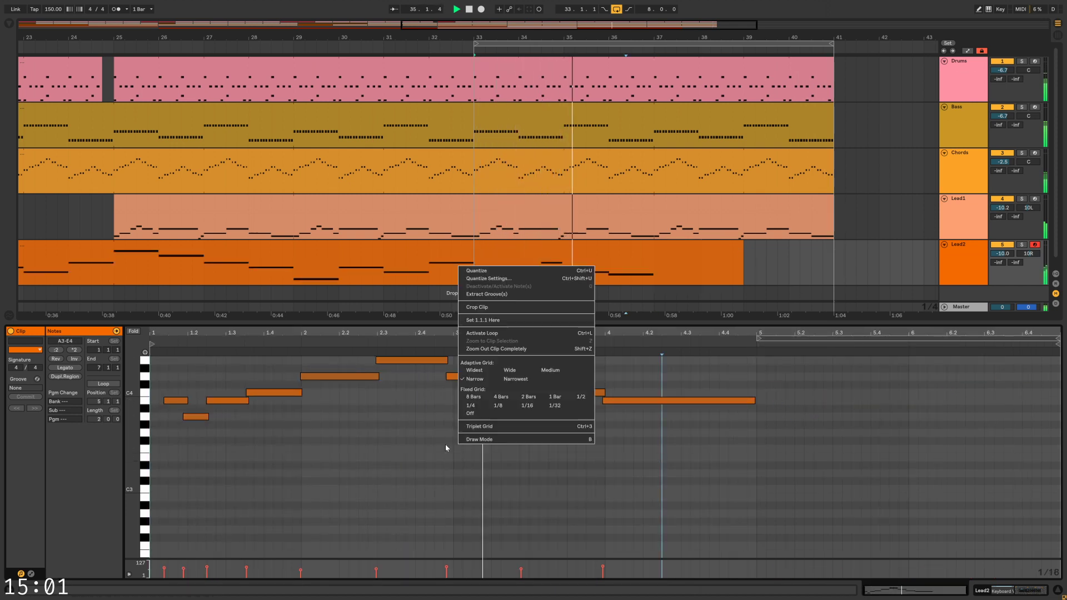
click(476, 271)
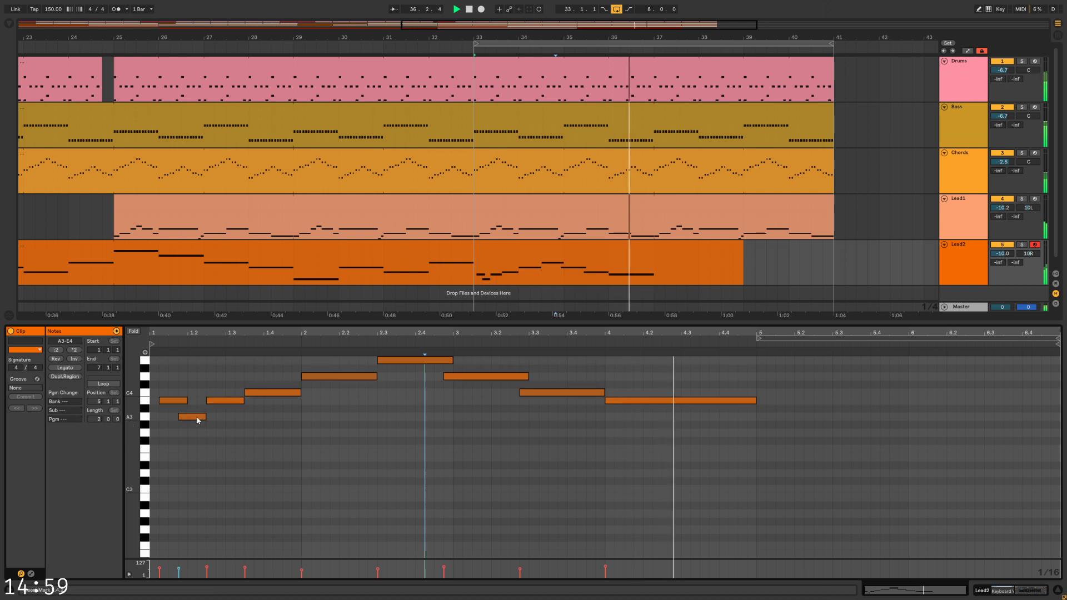
mouse_move(173, 400)
mouse_down()
mouse_move(165, 393)
mouse_move(187, 406)
mouse_up()
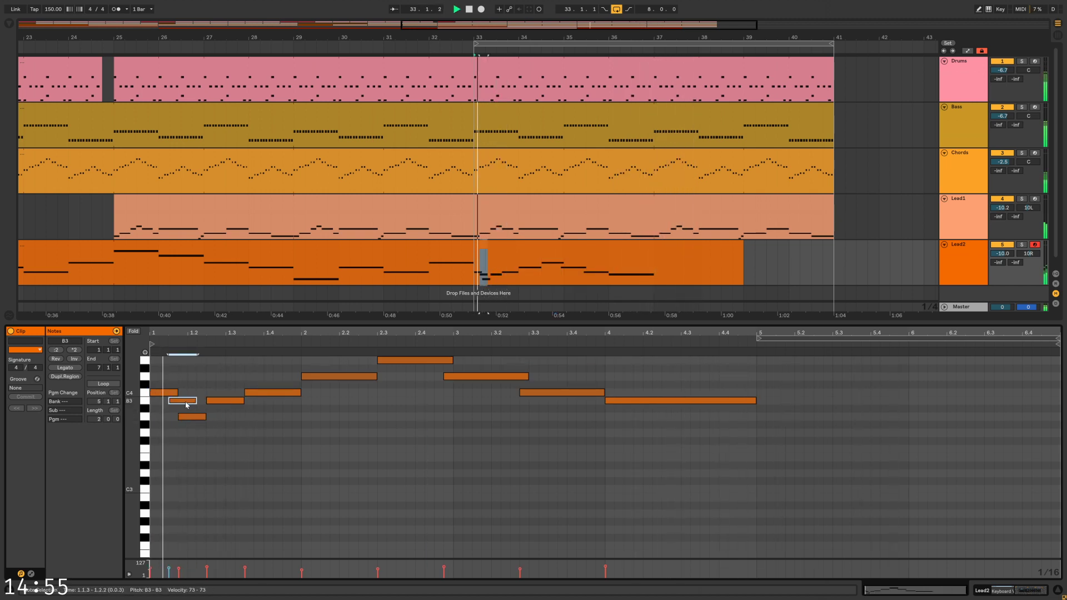
Give all notes in the Lead2 clip a uniform velocity of 70, playing the section to judge the level
drag(422, 383, 659, 359)
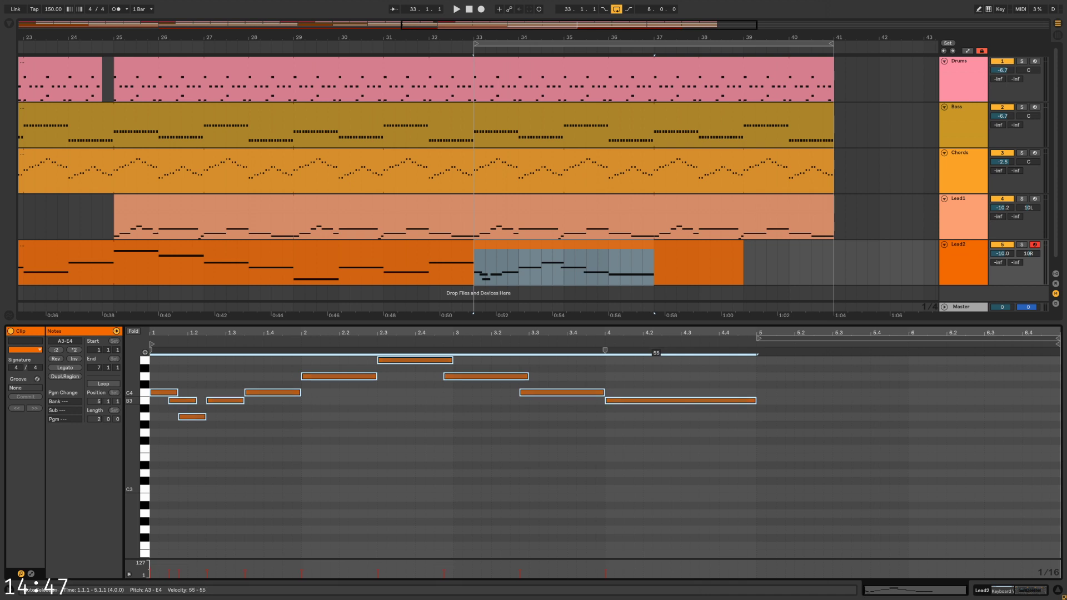
click(341, 479)
key(space)
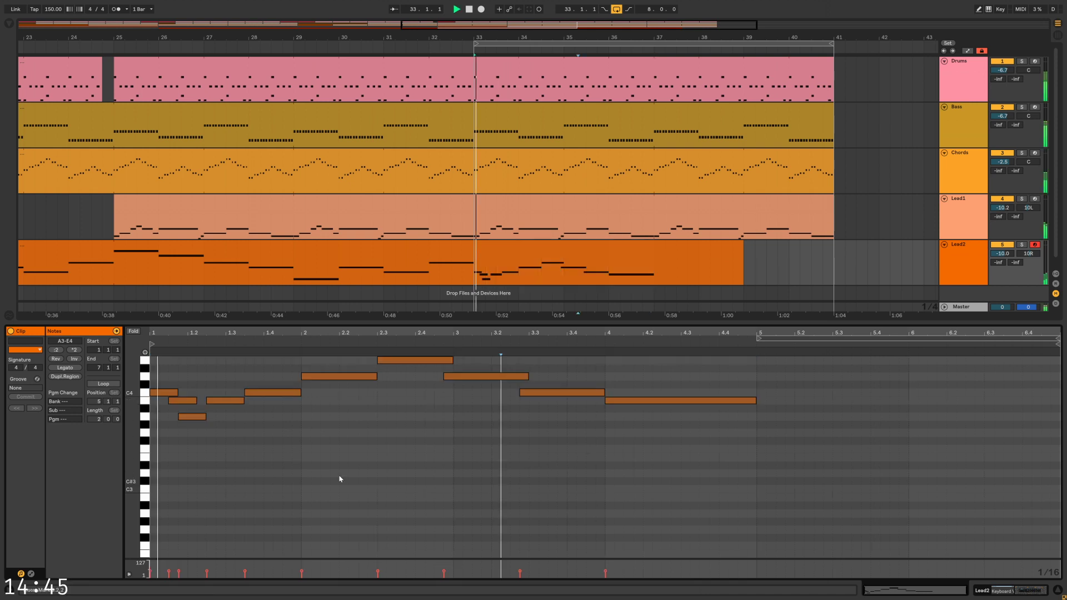
drag(156, 372, 728, 480)
drag(704, 501, 156, 359)
drag(631, 400, 631, 387)
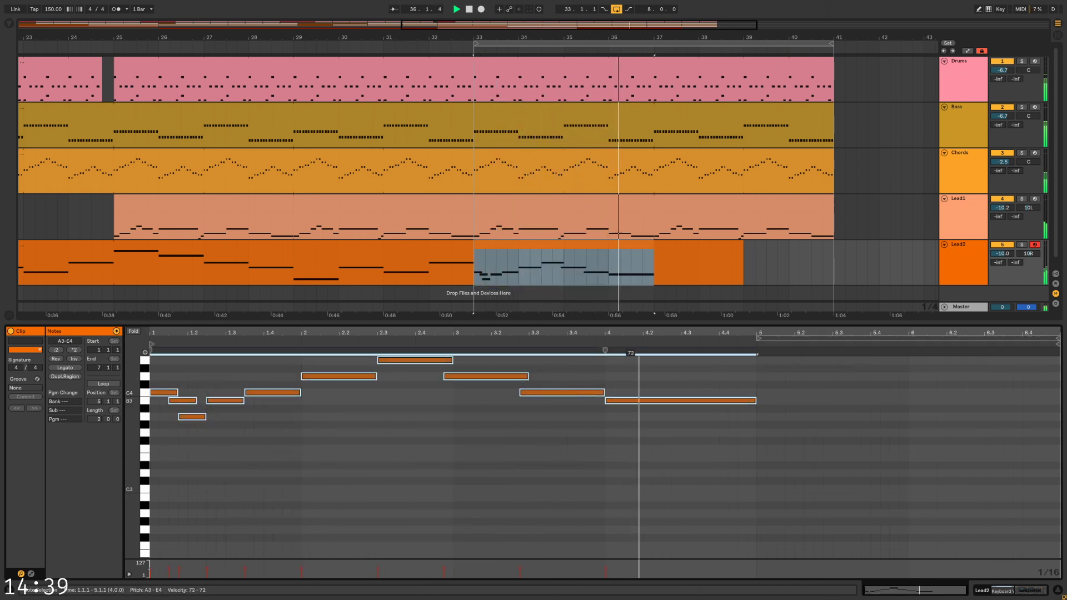
Loop the first four bars of the Lead2 clip and extend the clip in the arrangement to bar 41
click(735, 245)
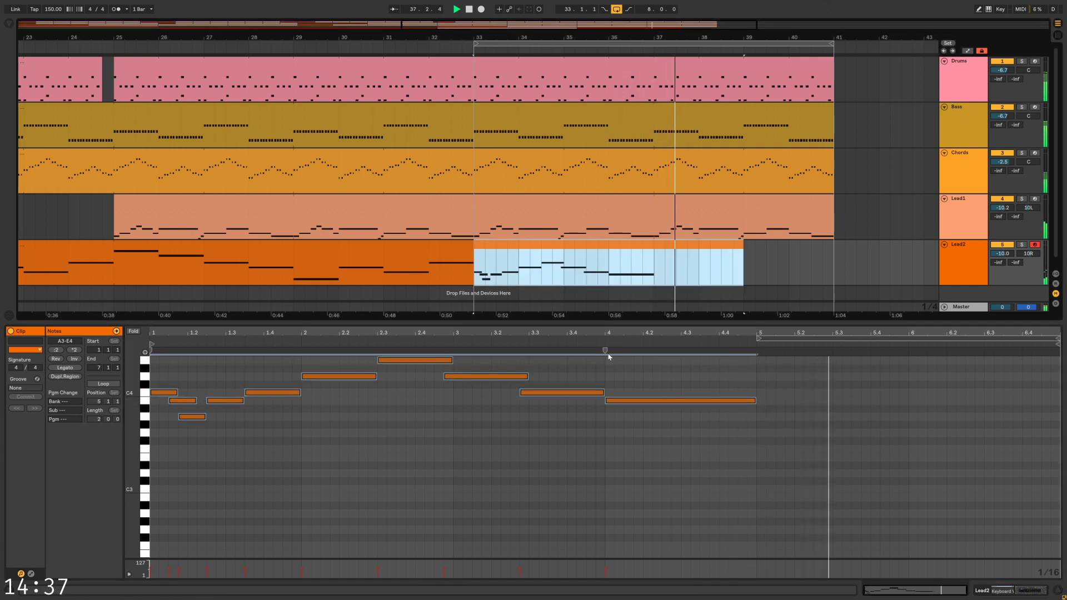
click(607, 353)
drag(764, 337, 643, 338)
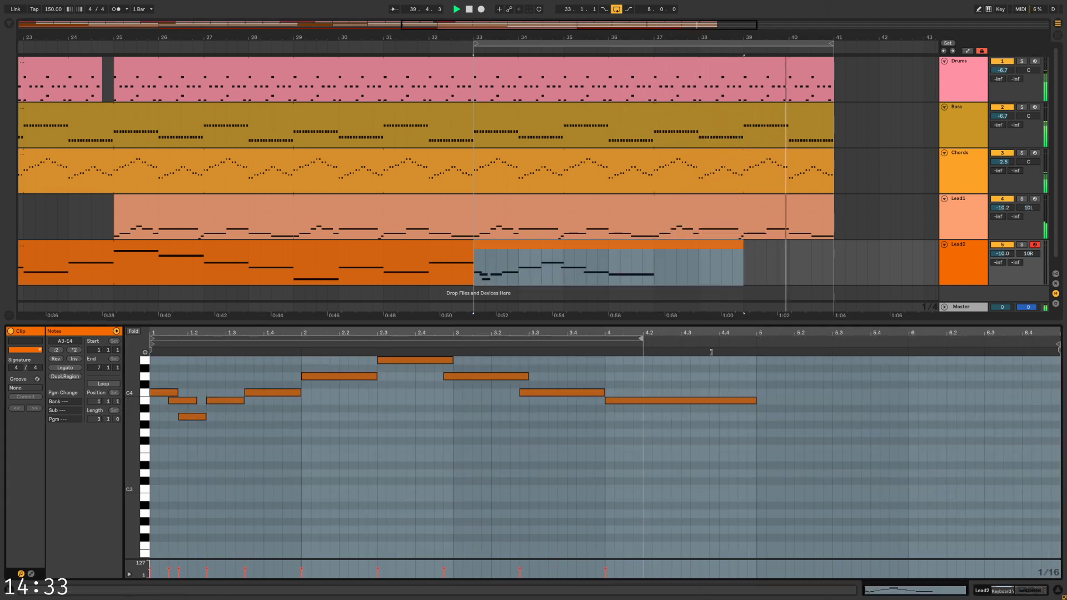
click(366, 444)
click(104, 385)
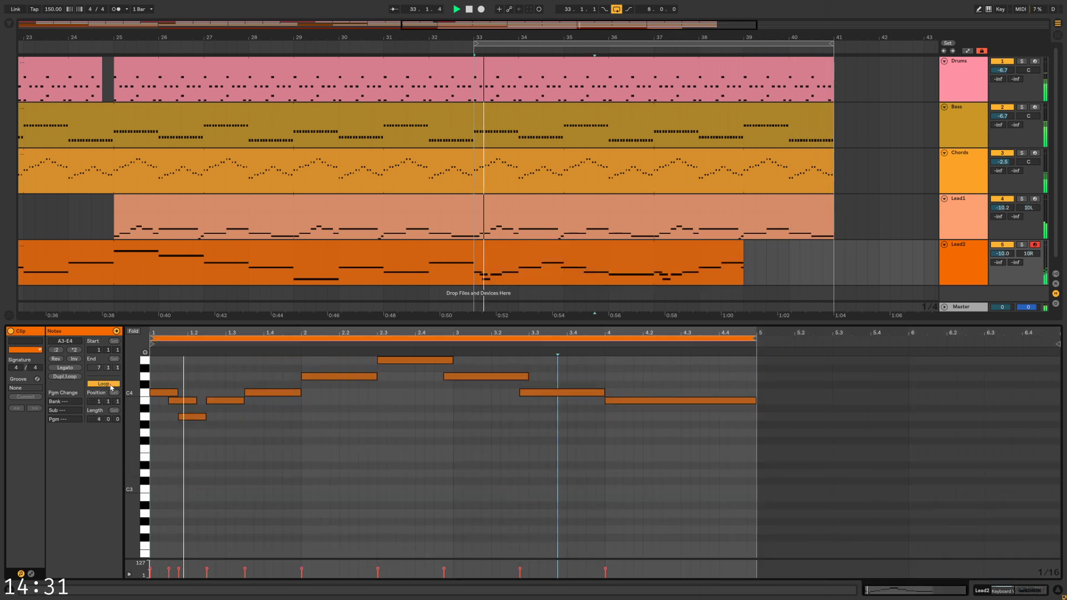
drag(742, 248, 835, 248)
Turn the opening C4, B3 and A3 into consecutive eighth notes without overlaps, with the A3 starting at 1.2.1
drag(633, 477, 618, 481)
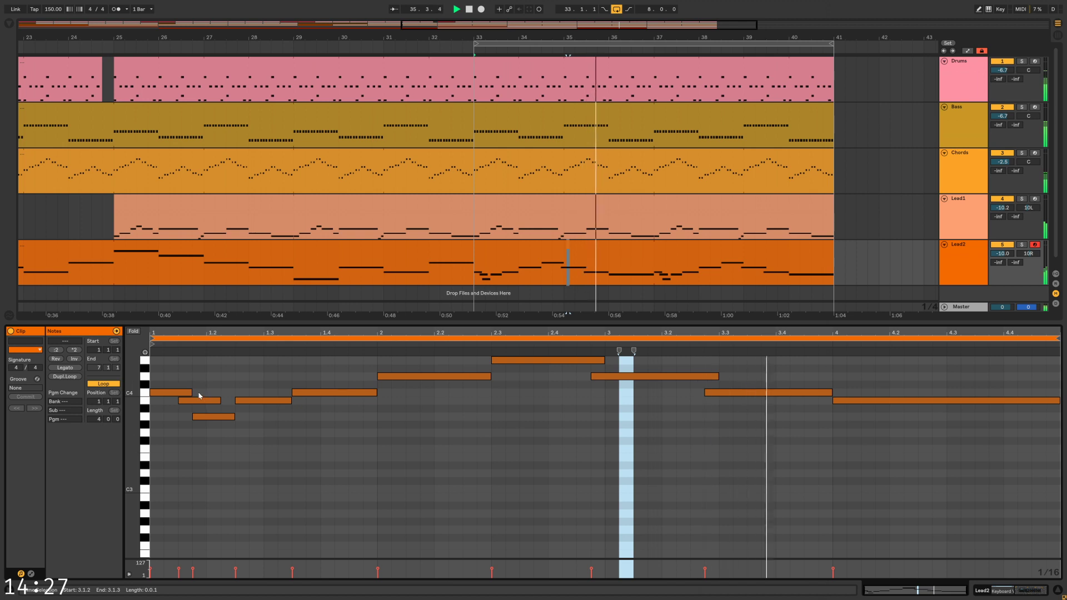
drag(182, 382, 224, 419)
click(234, 418)
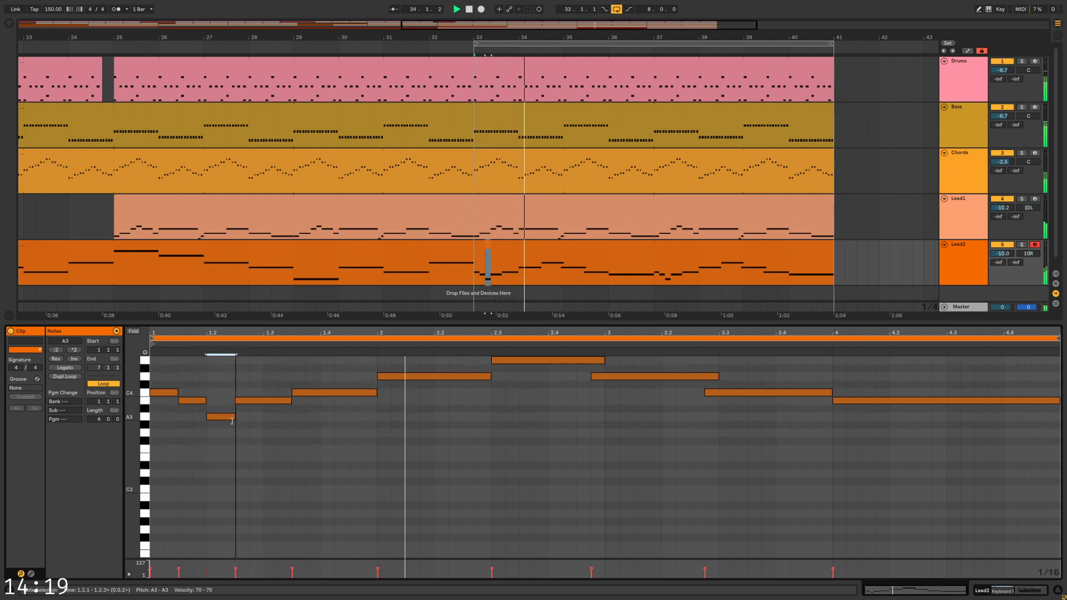
mouse_move(239, 419)
mouse_down()
mouse_move(293, 420)
mouse_move(236, 424)
mouse_up()
click(365, 428)
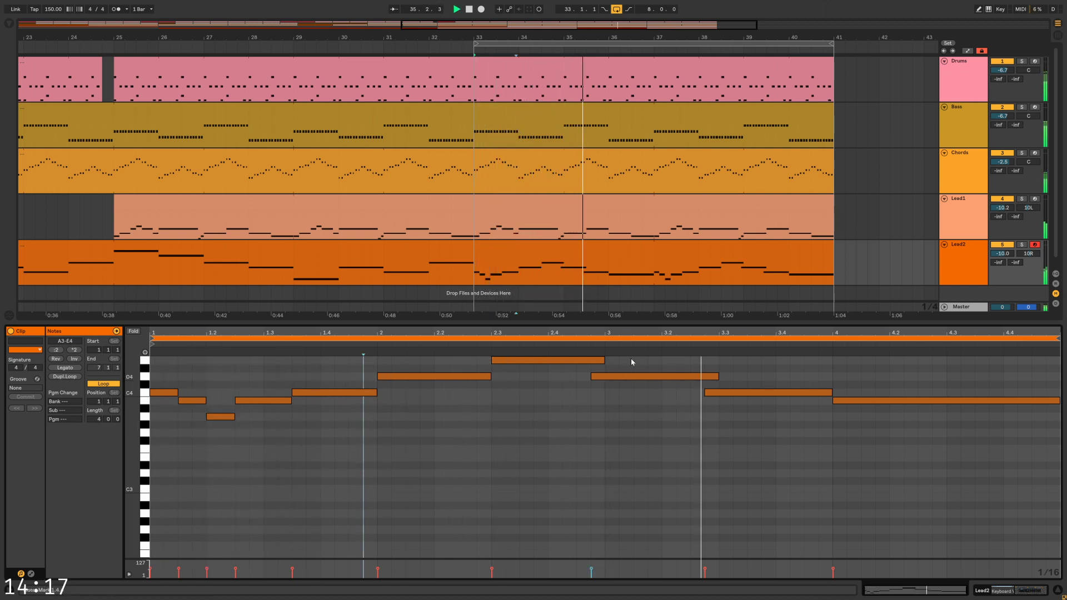
Fit the second D4 note between 3.1.1 and 3.3.1 and make the following C4 start at 3.3.1
drag(600, 380, 614, 381)
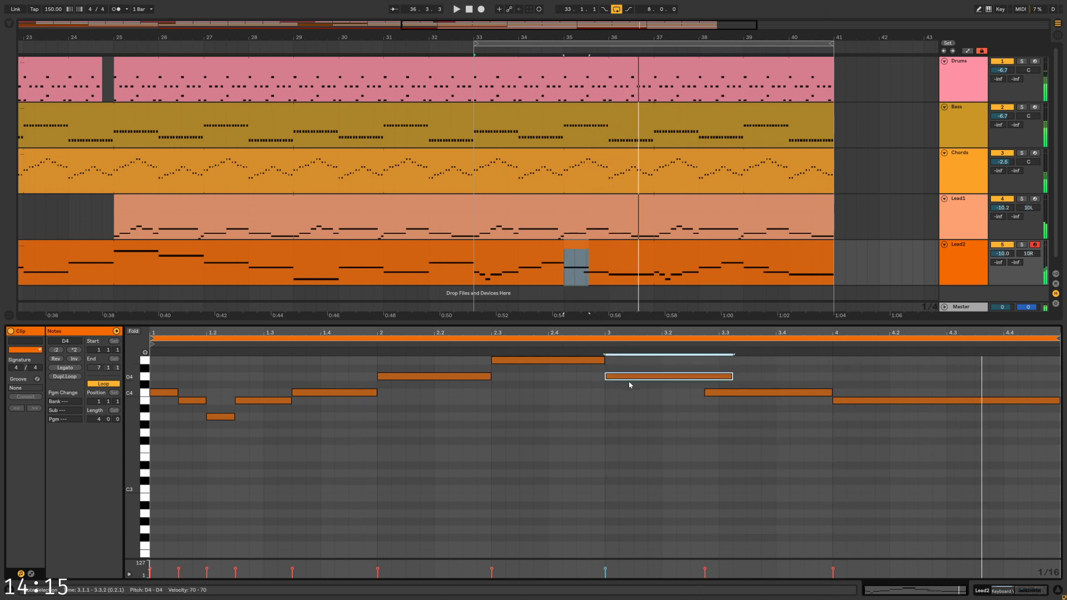
mouse_move(730, 377)
mouse_down()
mouse_move(719, 377)
mouse_move(719, 393)
mouse_up()
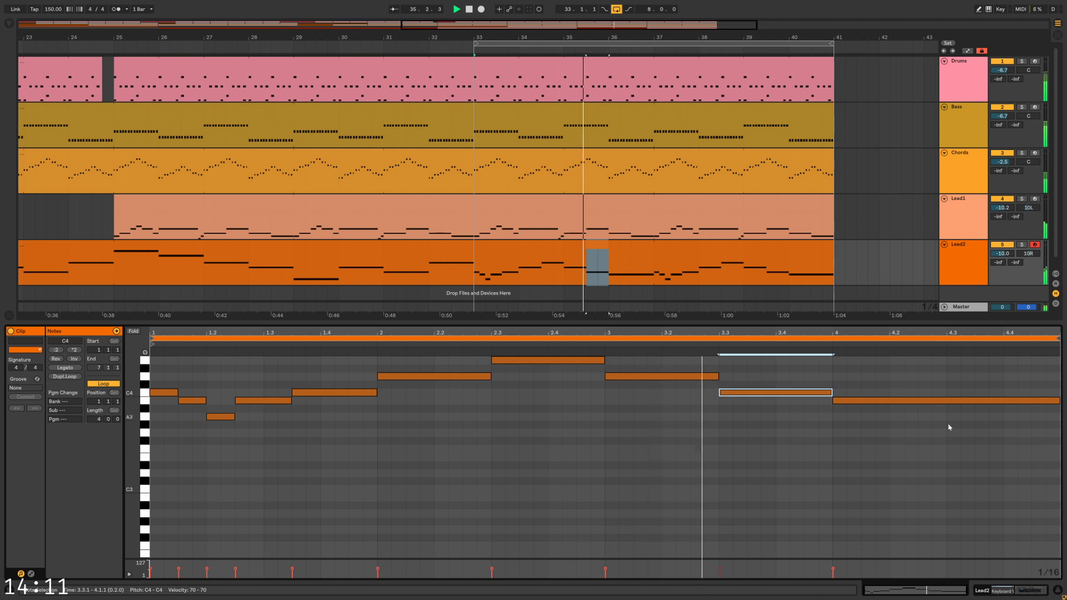
Lower the last note of the Lead2 melody to A3, lasting from 4.1.1 to 5.1.1
drag(1058, 401, 946, 412)
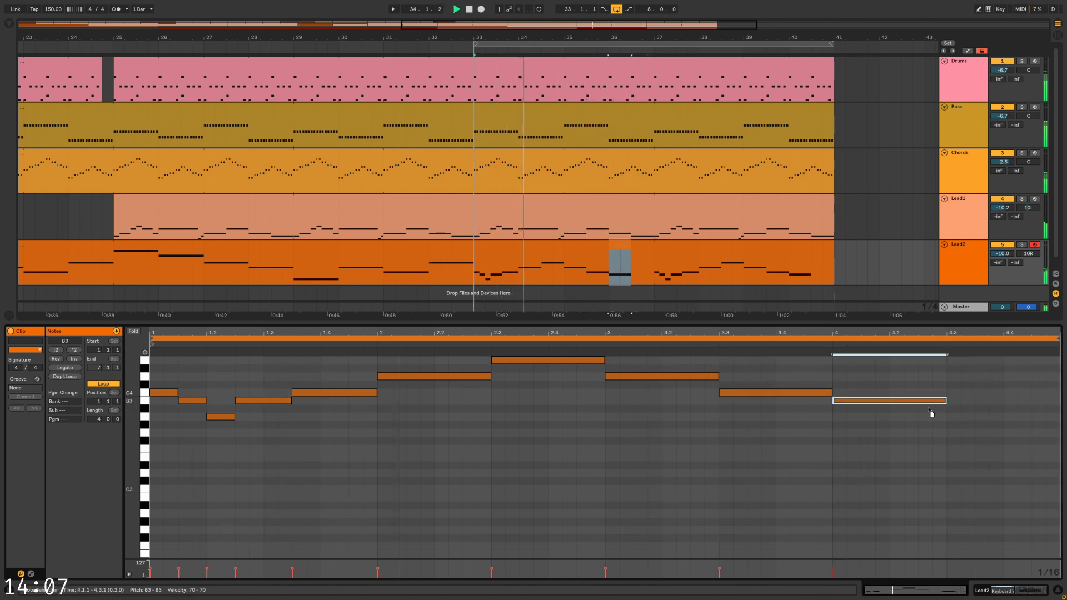
key(Down)
key(Down)
drag(947, 418, 1060, 418)
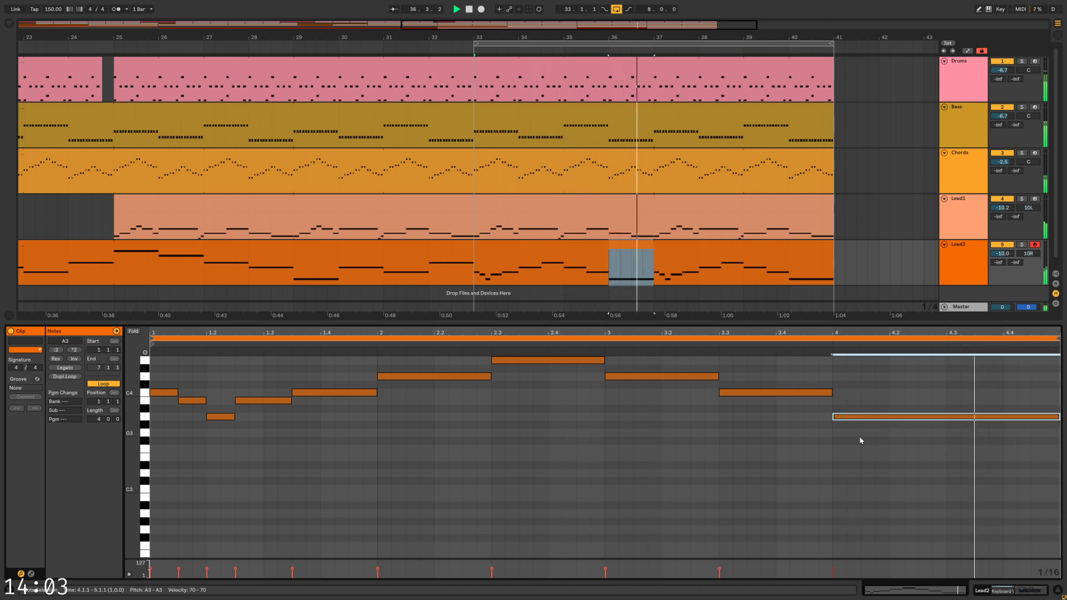
Hide the clip detail view and add a locator named A at bar 1 of the arrangement
click(1058, 591)
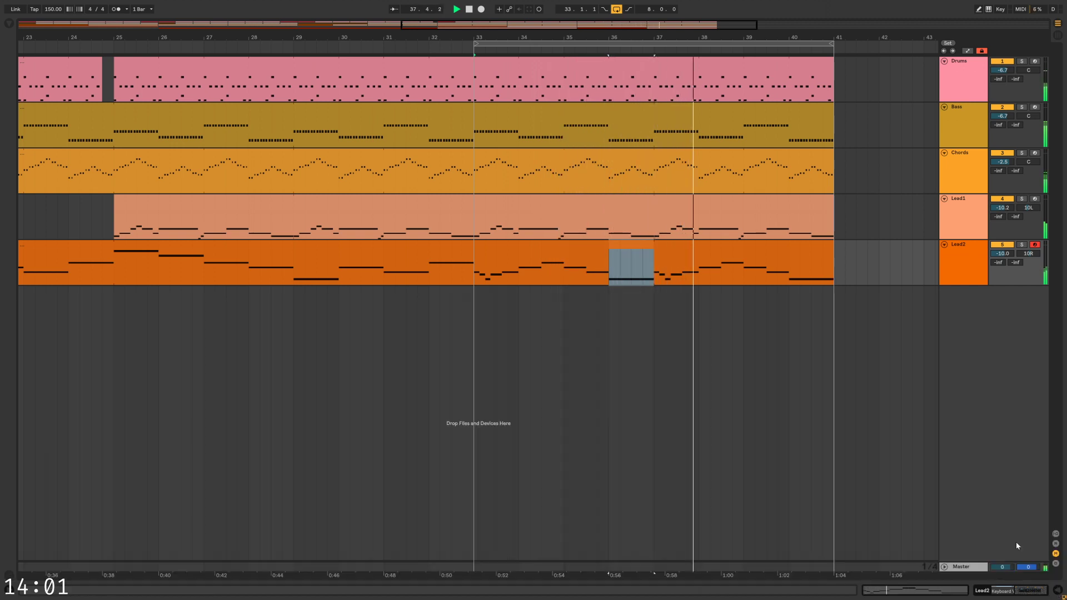
click(429, 278)
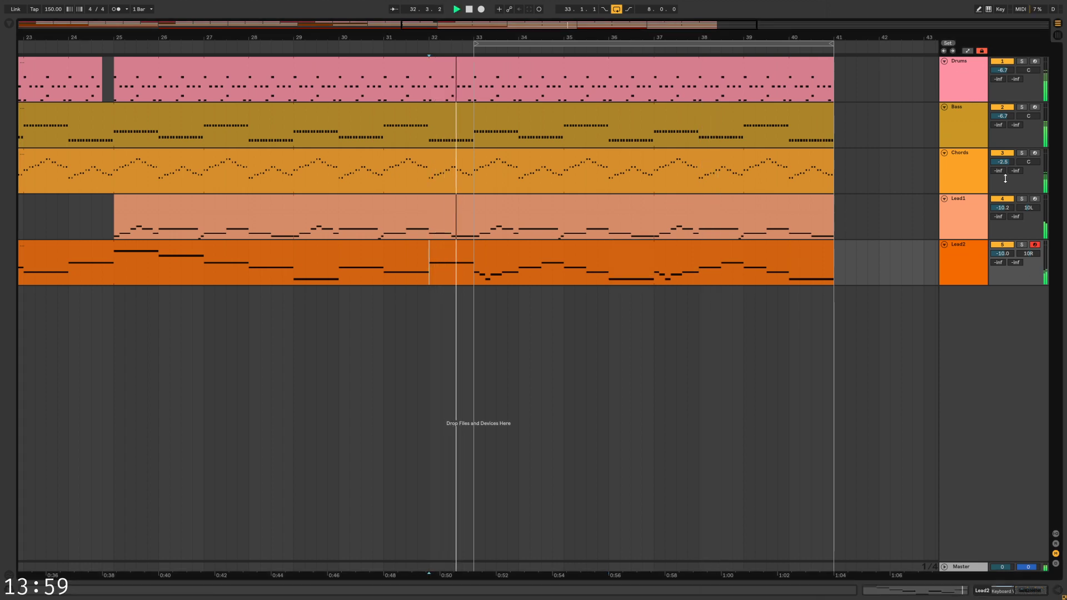
drag(640, 24, 640, 1)
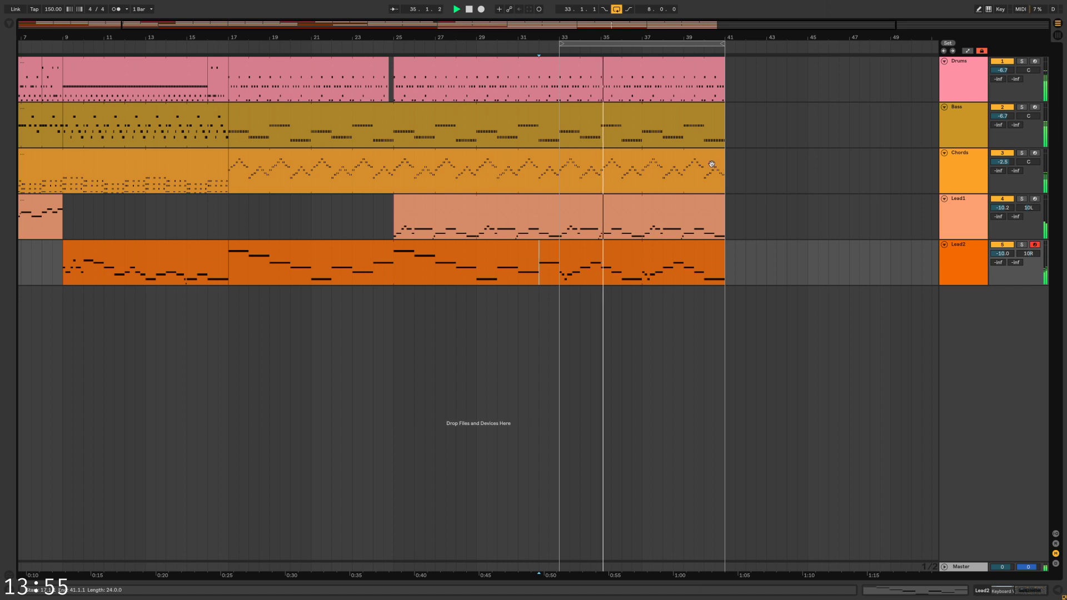
click(569, 91)
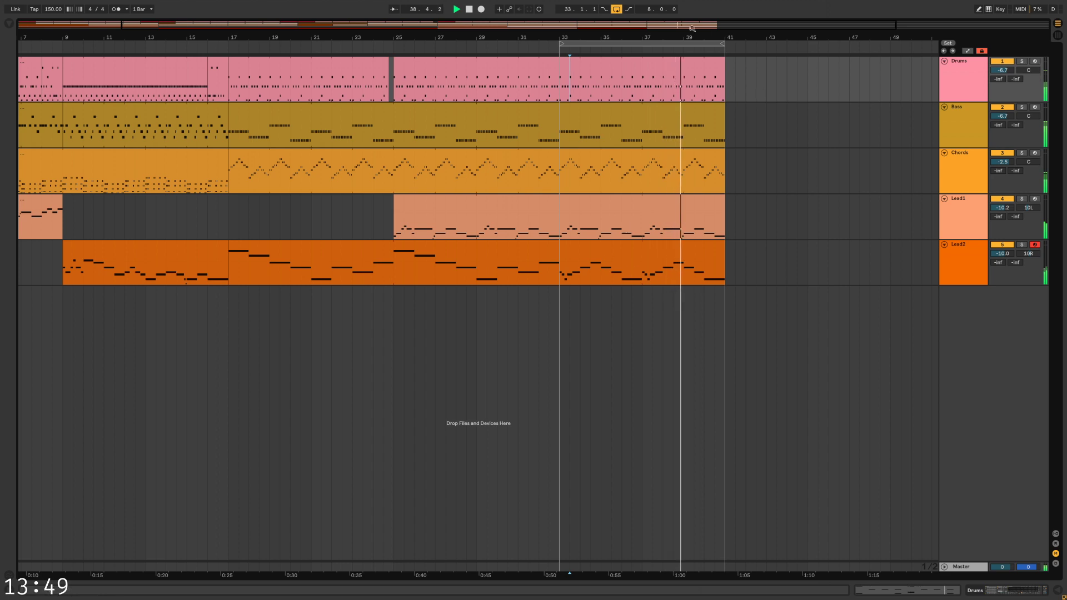
scroll(631, 271, down, 4)
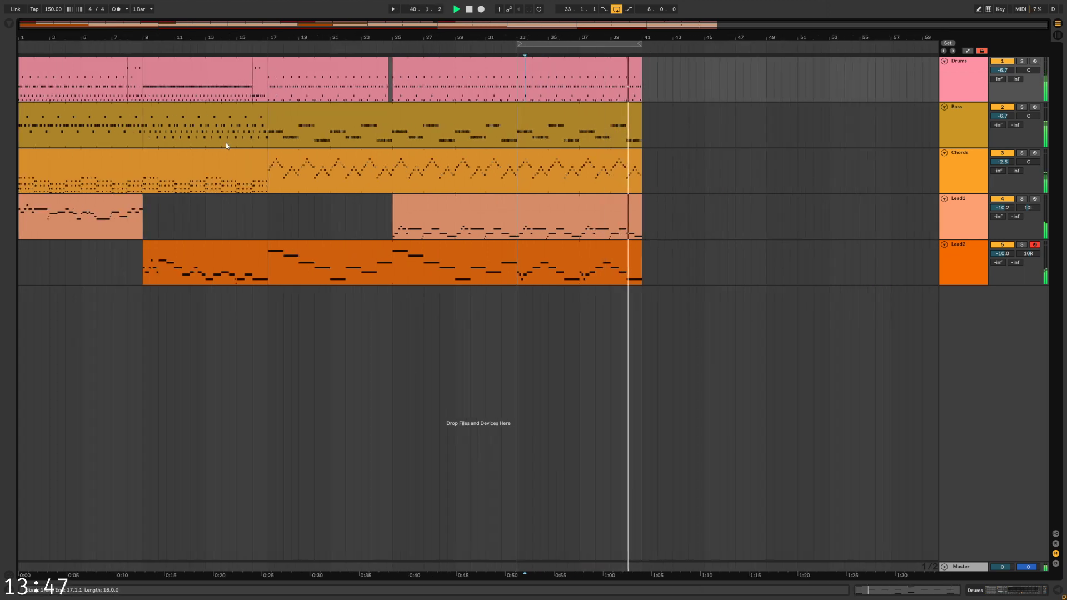
right_click(26, 49)
click(39, 54)
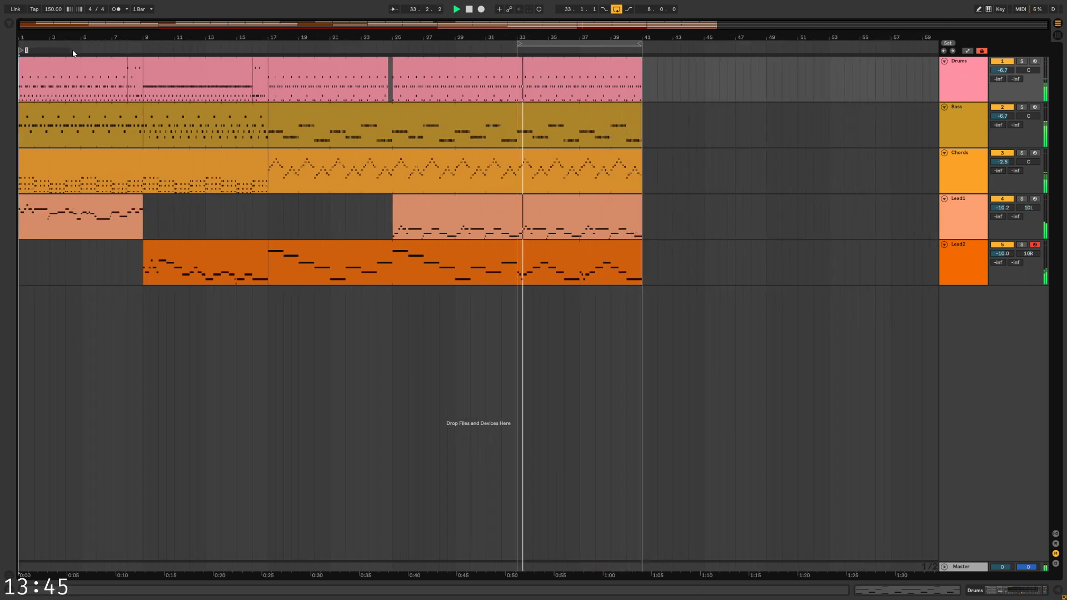
key(Return)
click(109, 107)
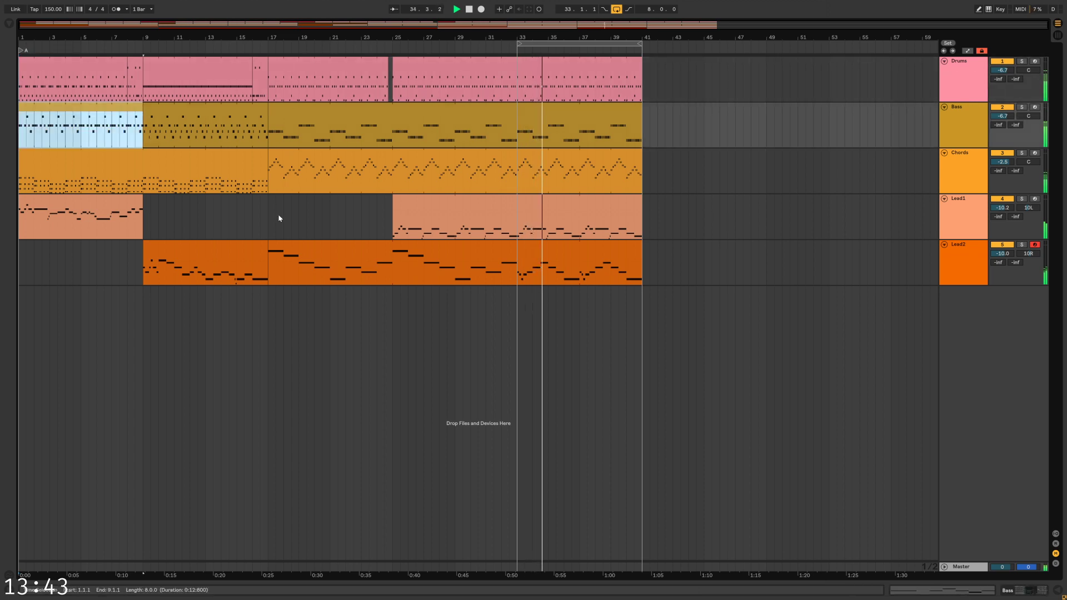
Add a locator named B at bar 17, where the second section starts
click(266, 222)
right_click(266, 222)
right_click(266, 58)
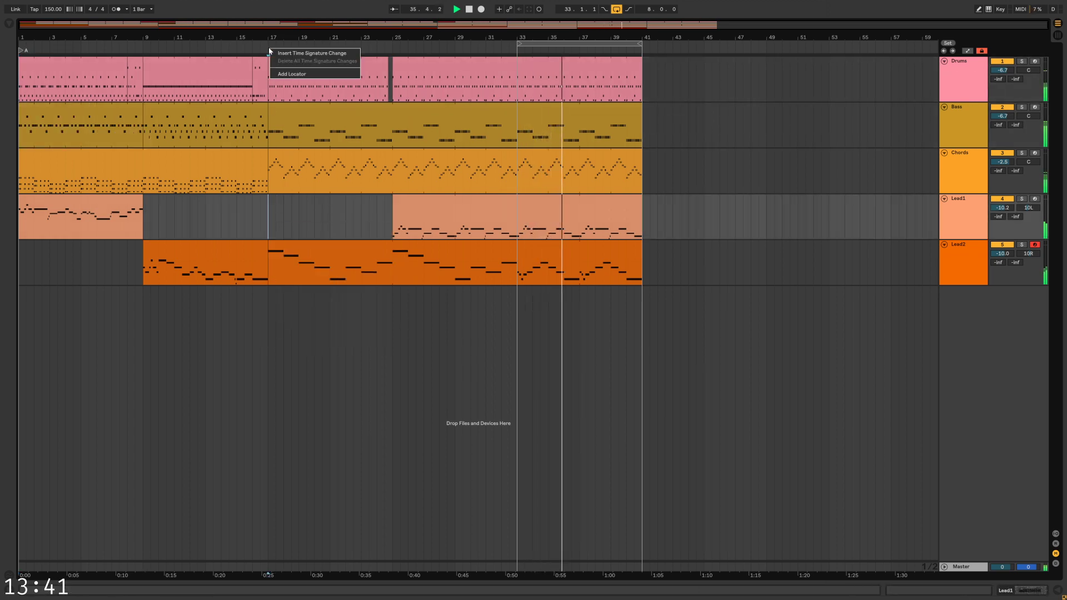
click(283, 74)
text(B)
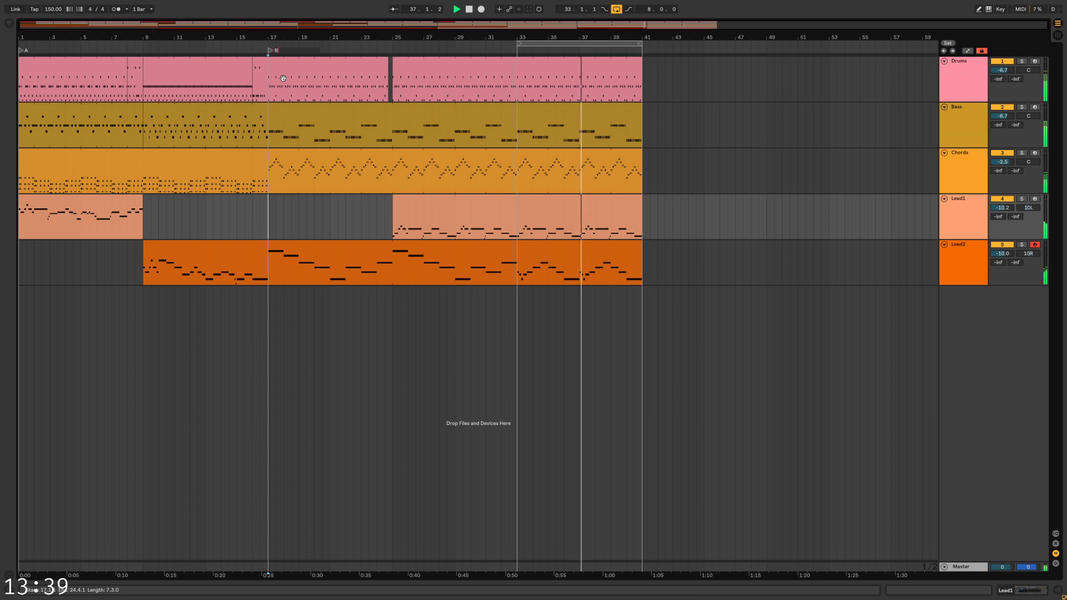
click(255, 236)
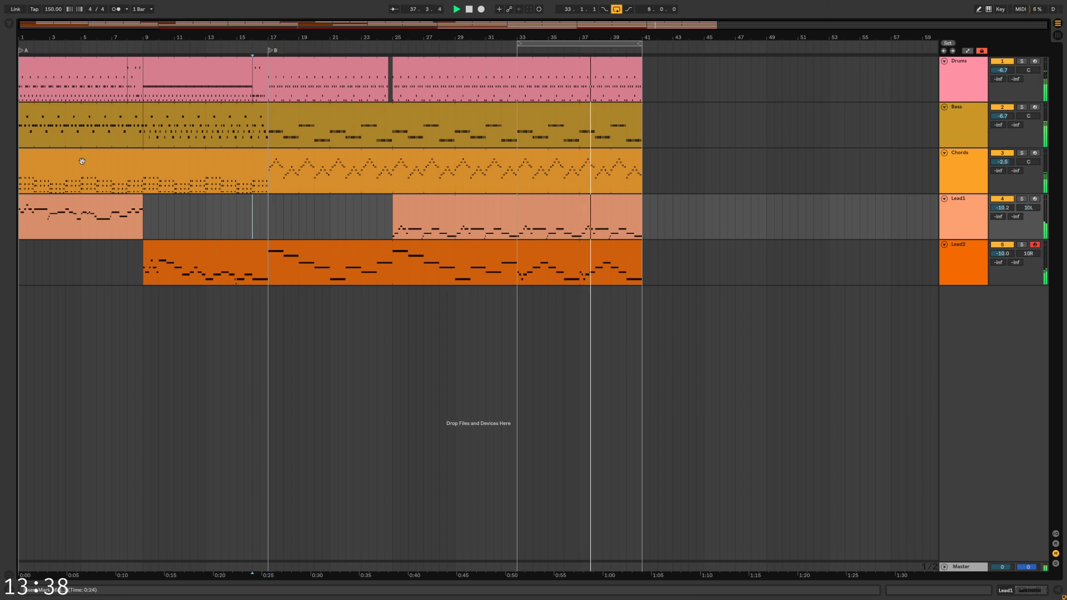
Play from bar 1, and move all clips and locator A eight bars later so the music starts at bar 9
click(19, 266)
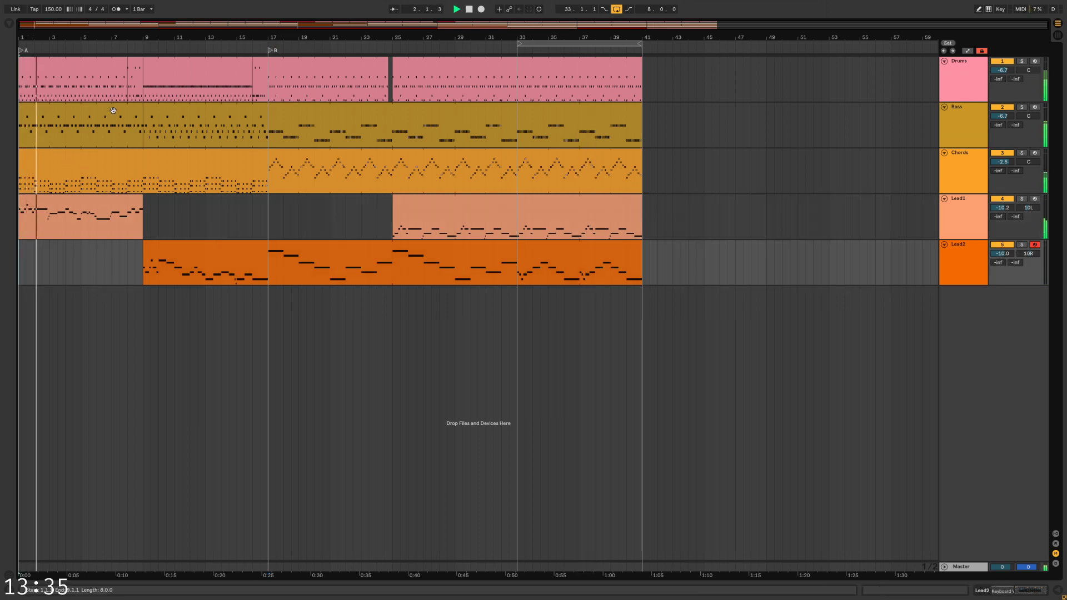
click(503, 67)
key(ctrl+a)
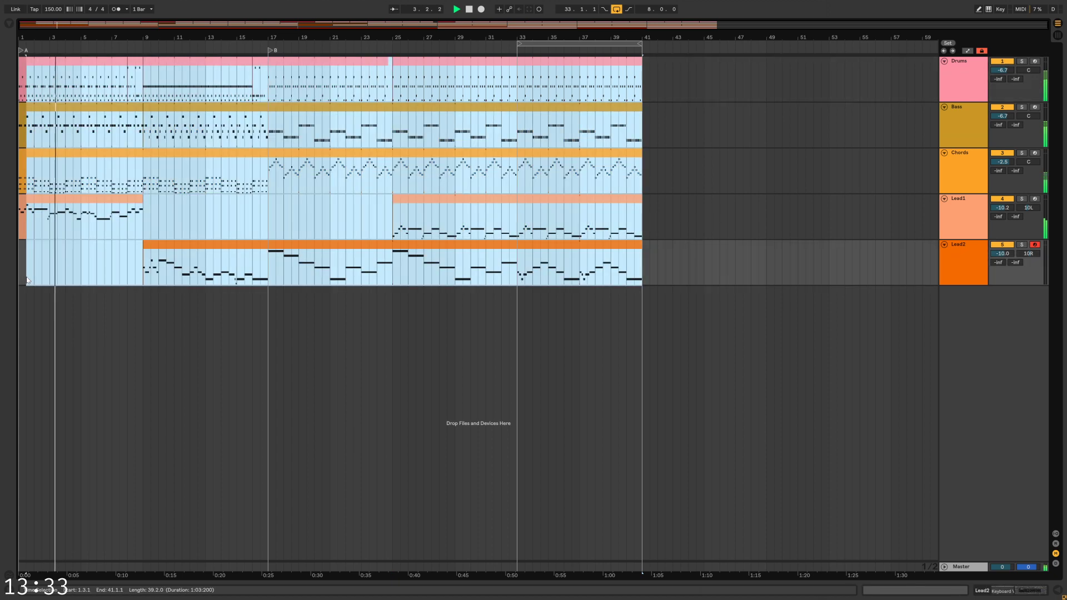
click(139, 256)
click(30, 62)
key(ctrl+a)
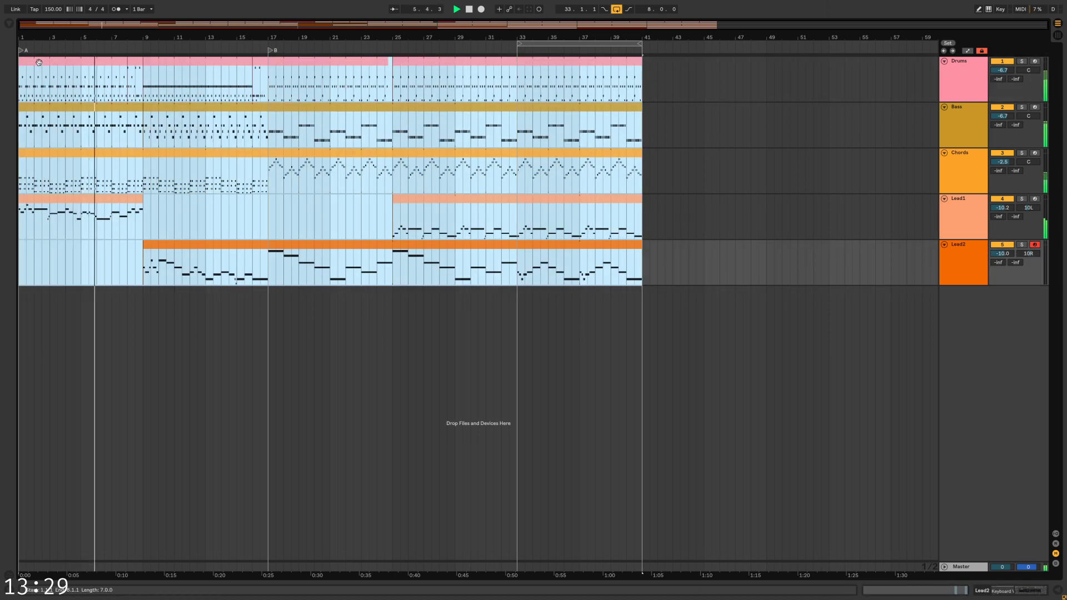
mouse_move(77, 64)
mouse_down()
mouse_move(248, 70)
mouse_move(162, 72)
mouse_up()
click(88, 132)
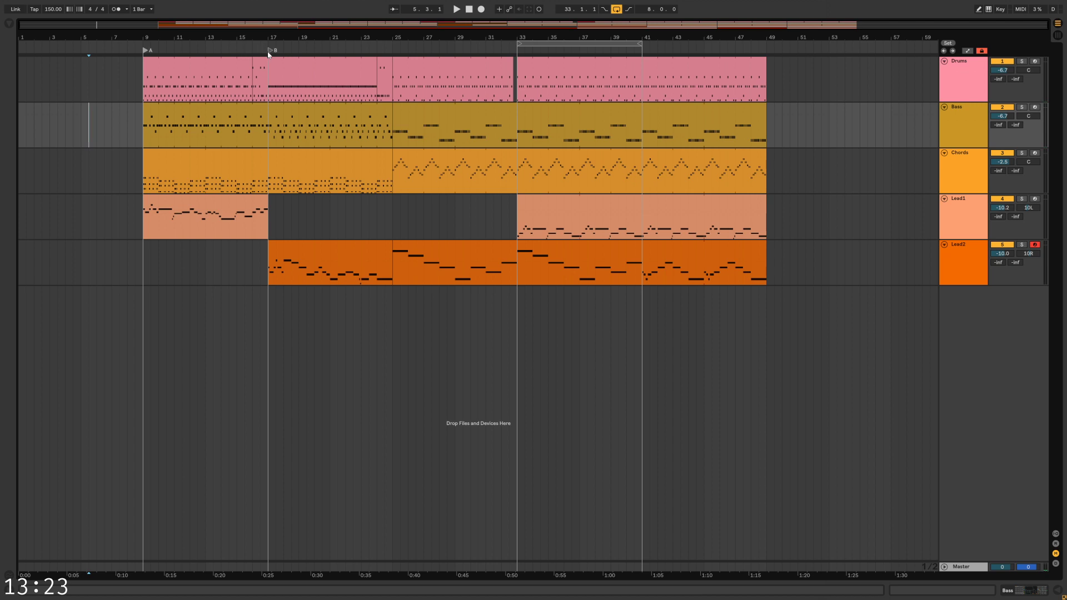
Move locator B to bar 33 and shift the loop region beyond the end of the arrangement to bar 55
drag(507, 58, 910, 44)
click(147, 262)
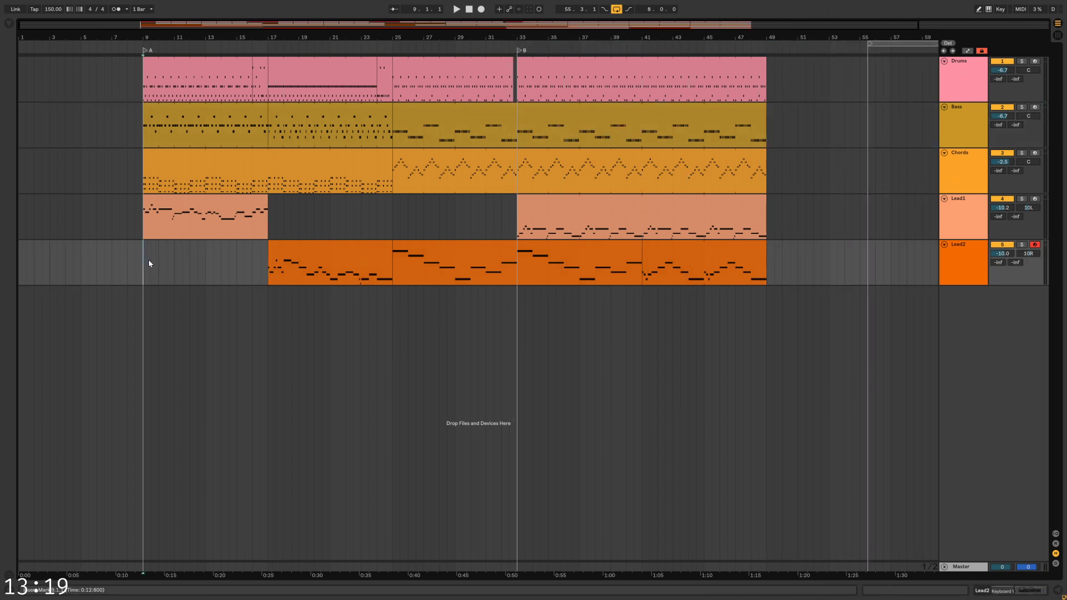
click(188, 272)
key(space)
click(135, 125)
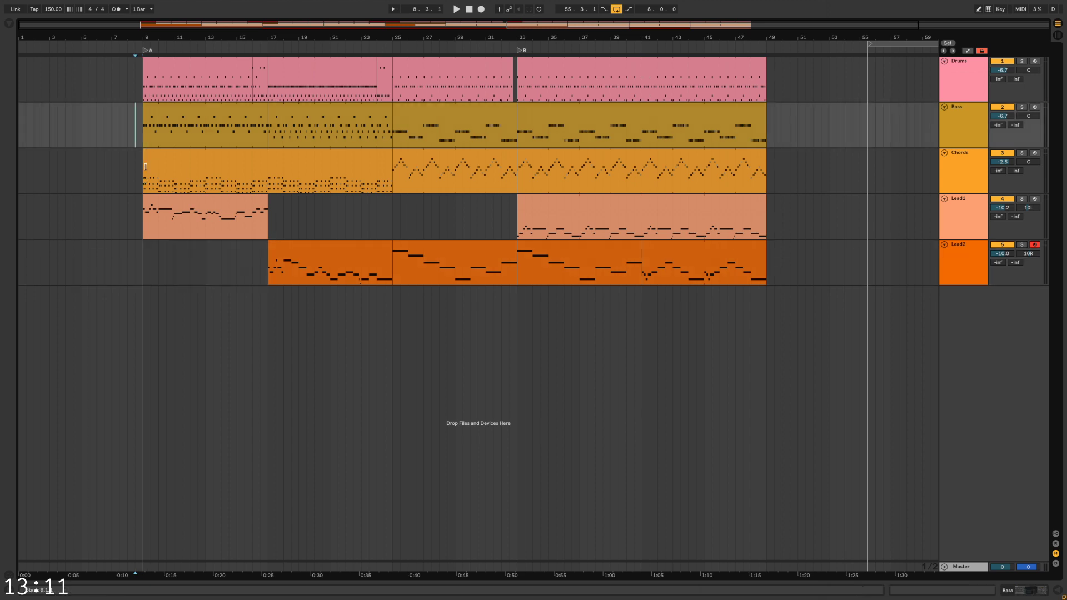
Extend the start of the first Chords clip back to bar 5 and play the intro from there
drag(144, 153, 81, 156)
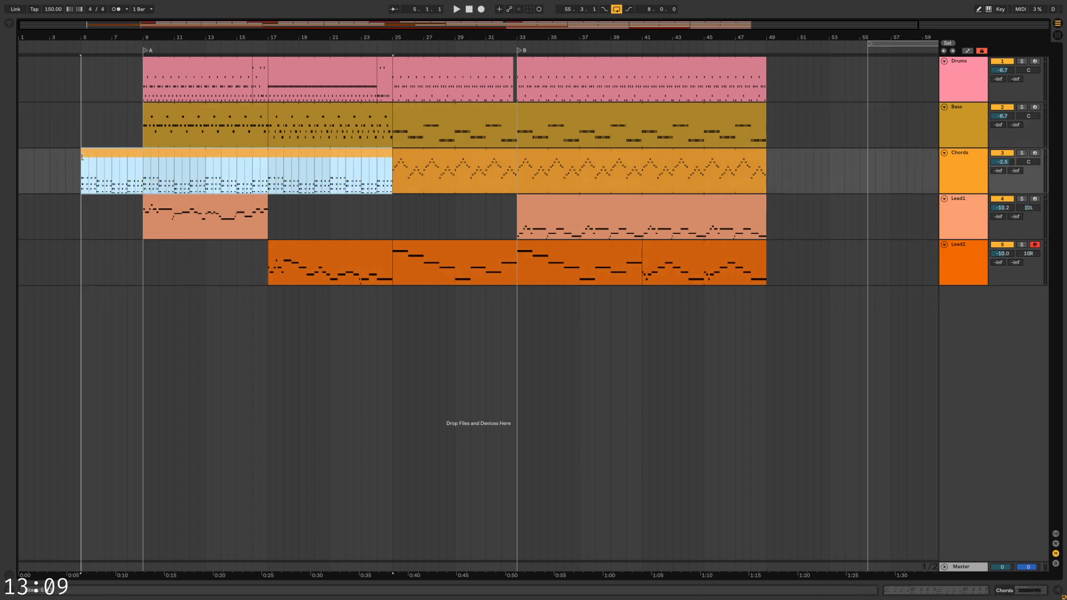
click(85, 186)
key(space)
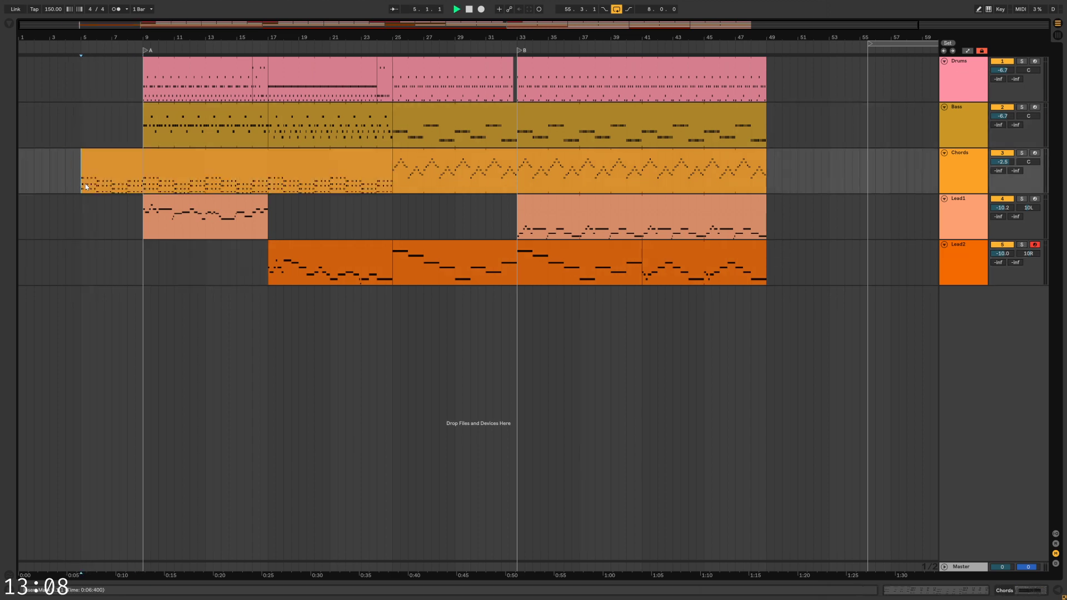
click(148, 63)
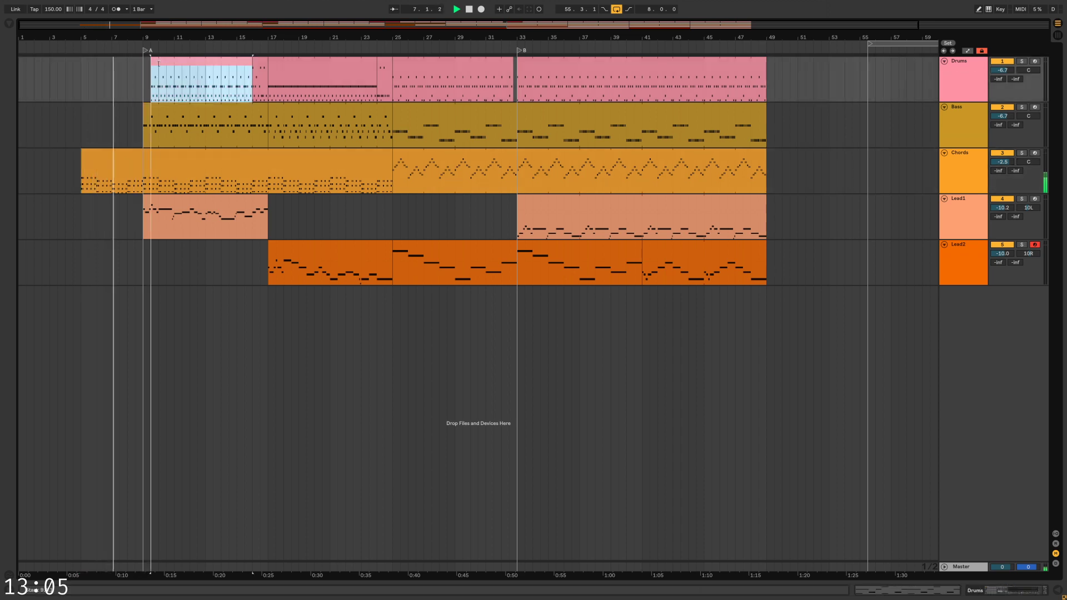
click(105, 125)
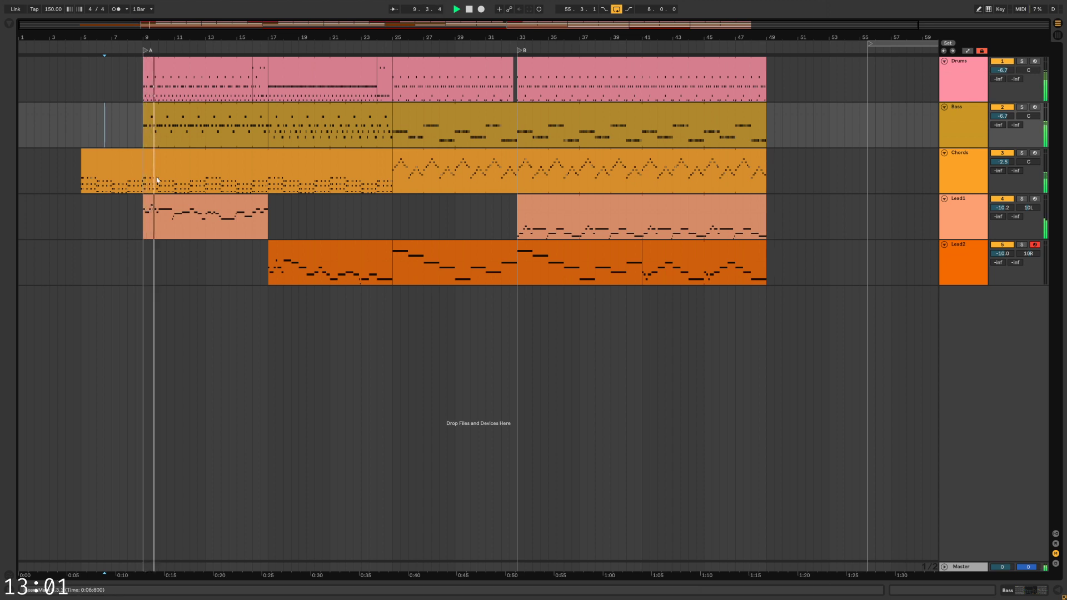
Extend the start of the first Bass clip back to bar 7
key(space)
key(space)
drag(145, 108, 114, 113)
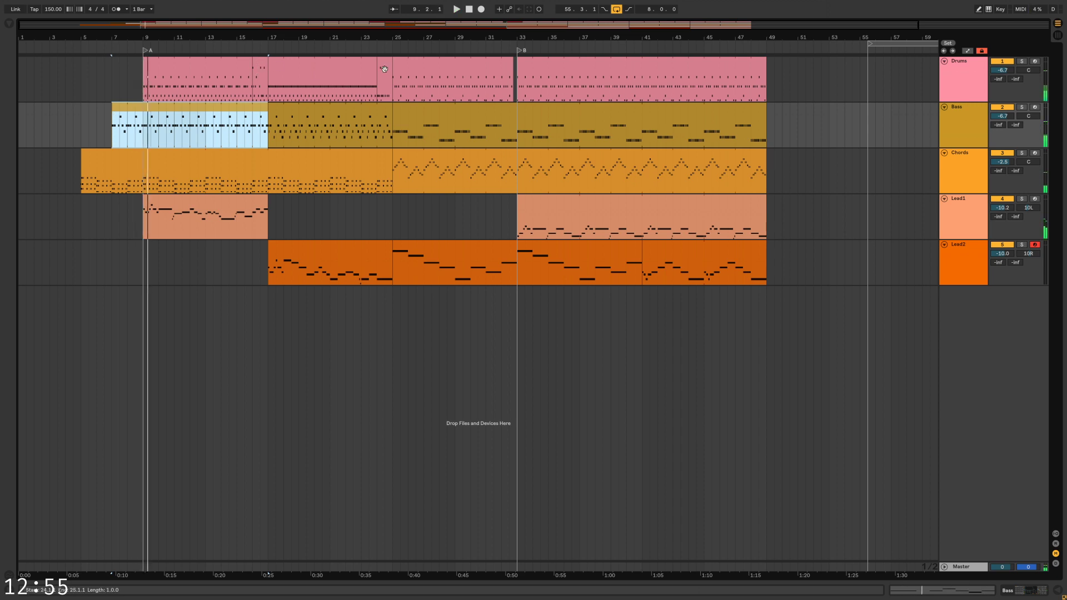
Copy the one-bar drum fill from bar 24 to bar 8 on the Drums track and play back the intro
drag(385, 69, 538, 74)
click(121, 94)
key(space)
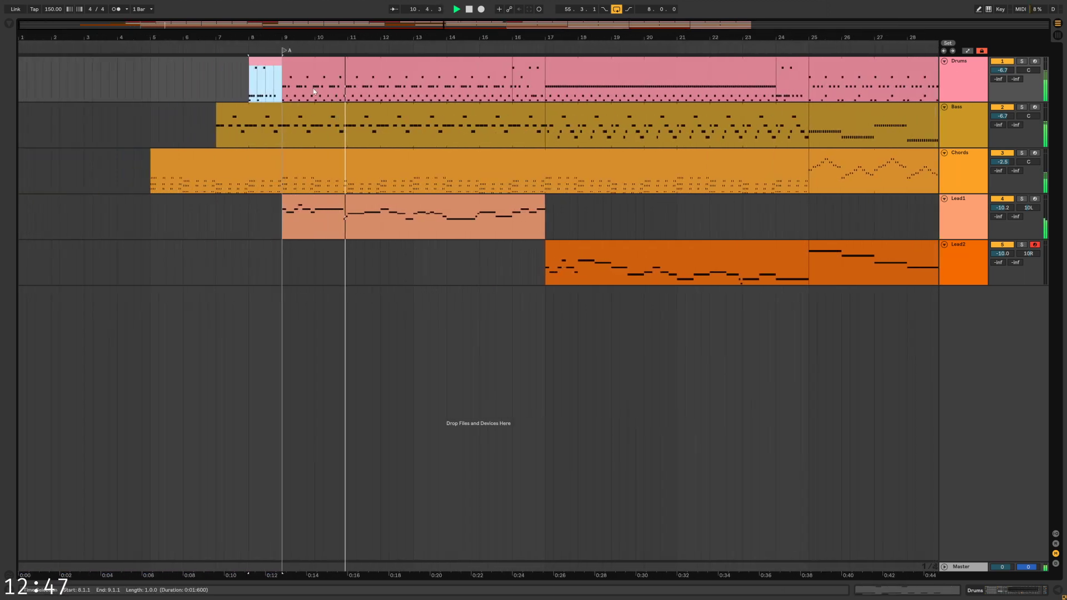
click(585, 68)
click(151, 92)
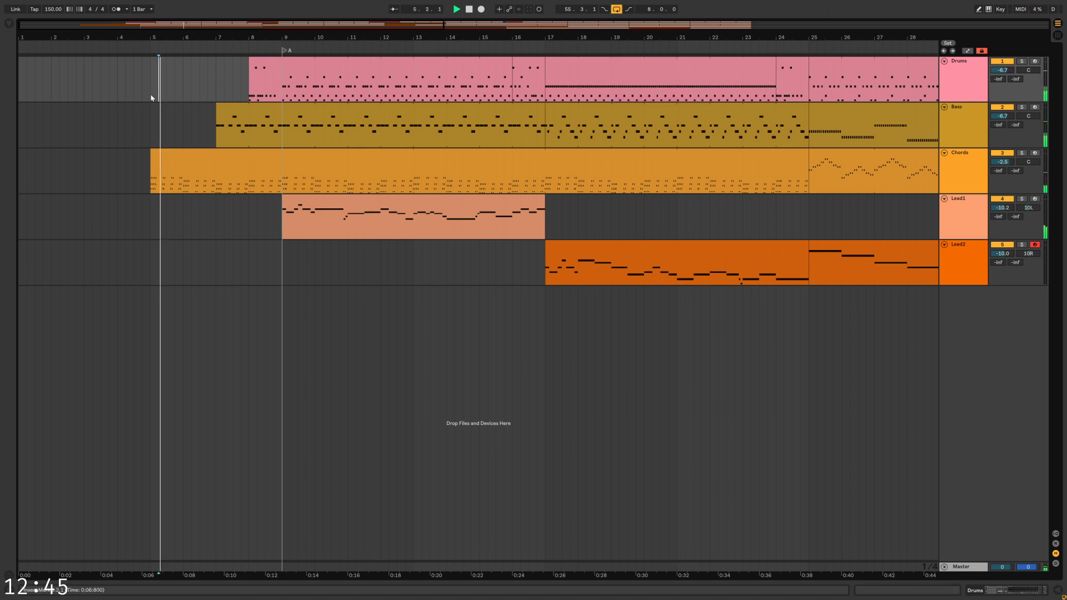
Trim the start of the first Bass clip back to bar 9 and stop playback
drag(155, 76, 250, 77)
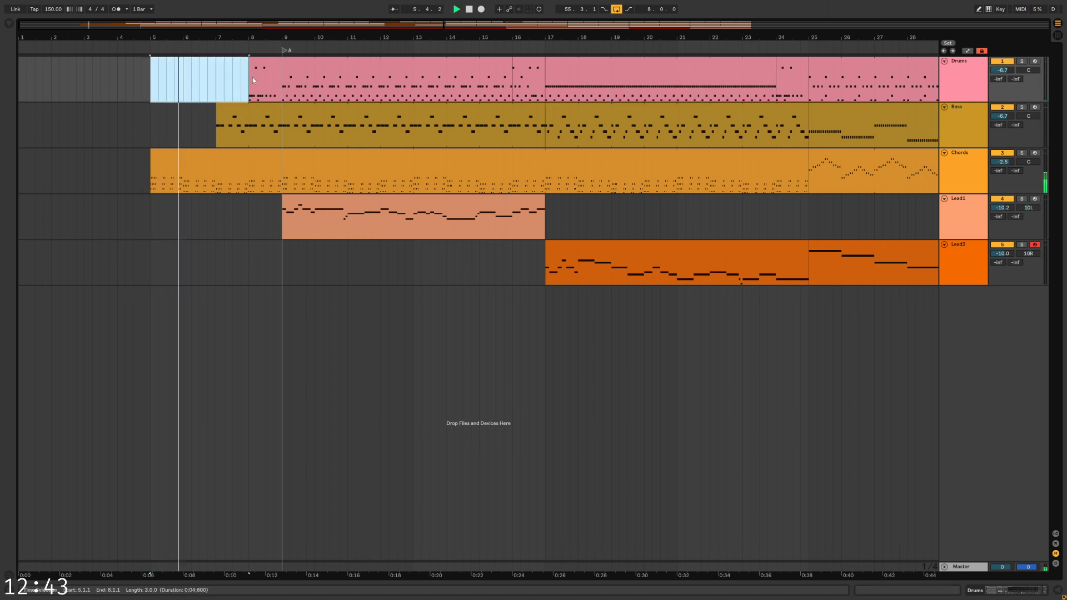
drag(220, 129, 282, 129)
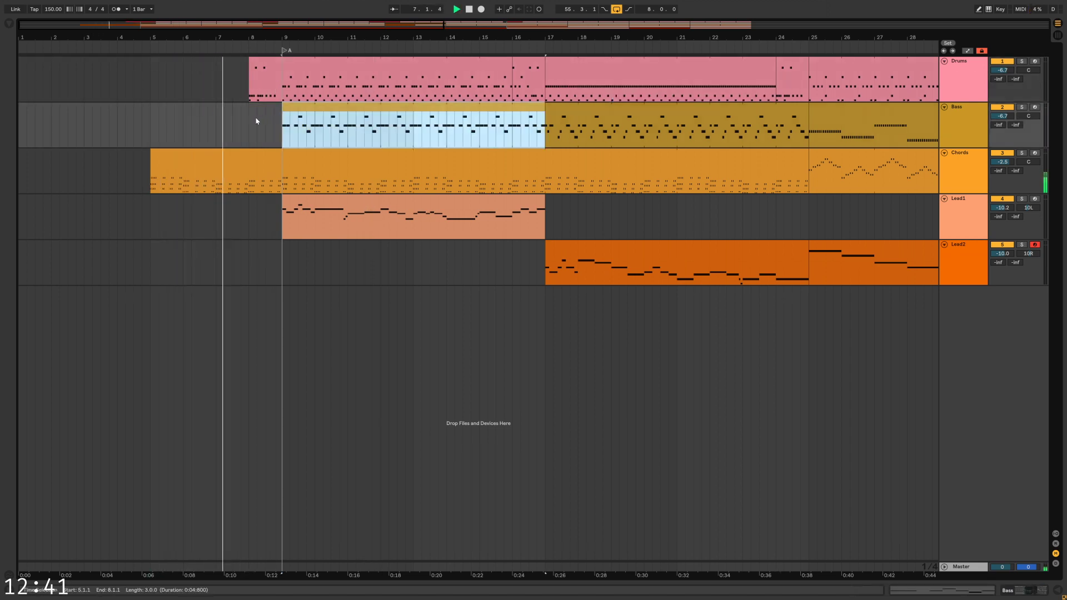
click(258, 117)
click(257, 64)
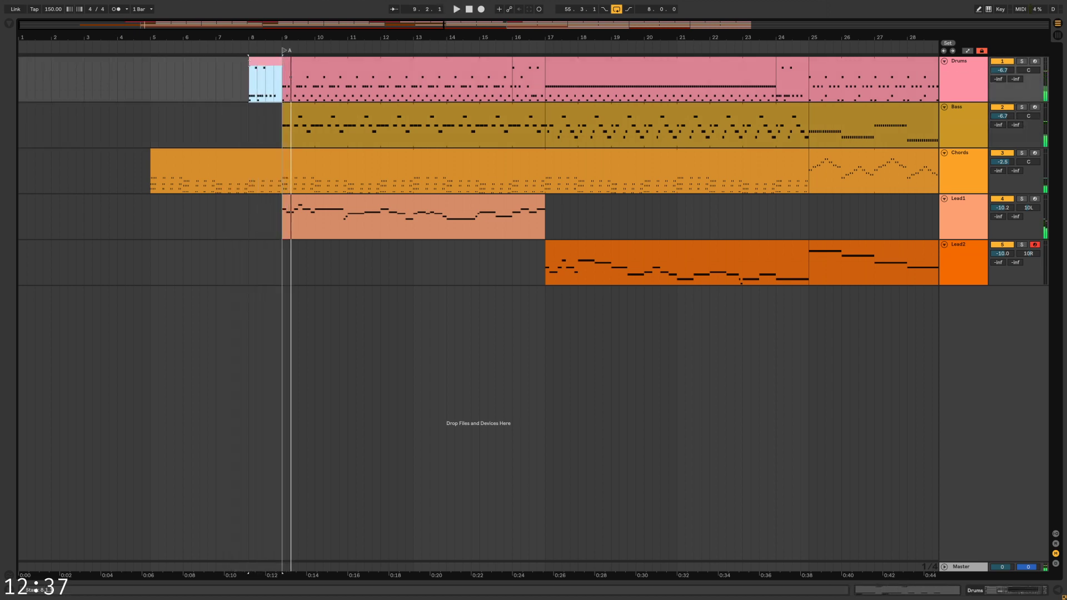
key(space)
Copy three bars of the section A drum pattern to bars 5 to 8 and play from bar 5
drag(153, 73, 179, 80)
click(312, 78)
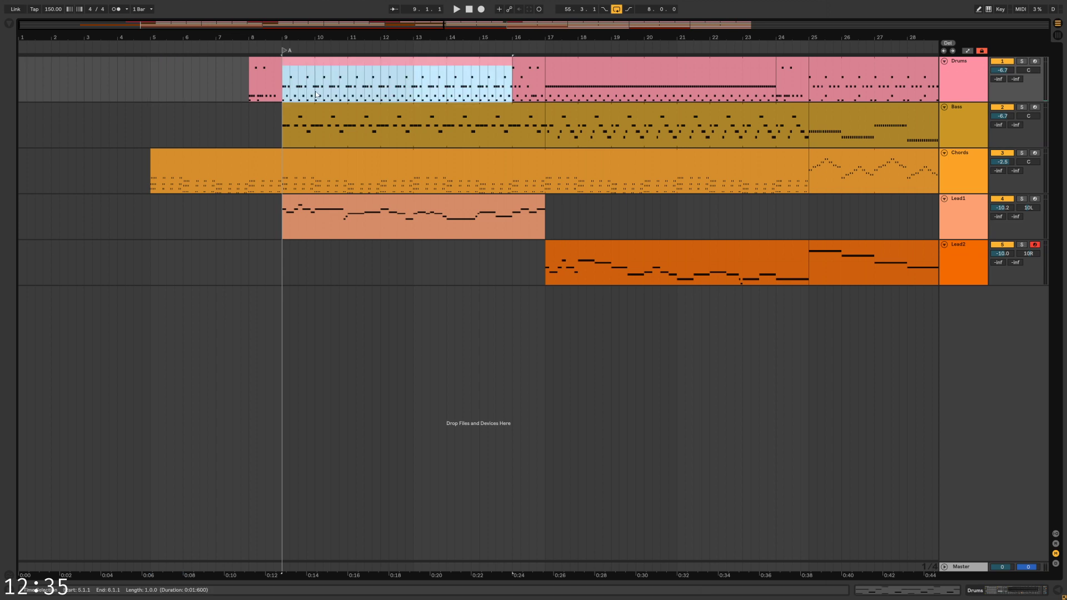
drag(313, 94, 285, 97)
drag(299, 60, 249, 64)
key(space)
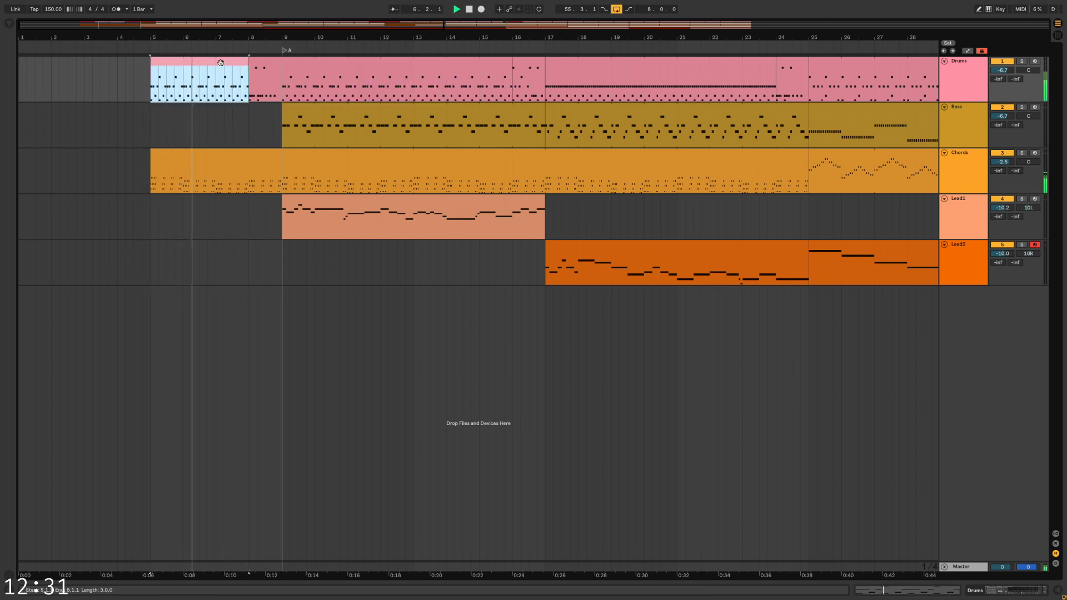
Open the three-bar intro drum clip's notes and delete all its kick and snare notes
double_click(248, 64)
key(space)
key(space)
drag(232, 460, 775, 520)
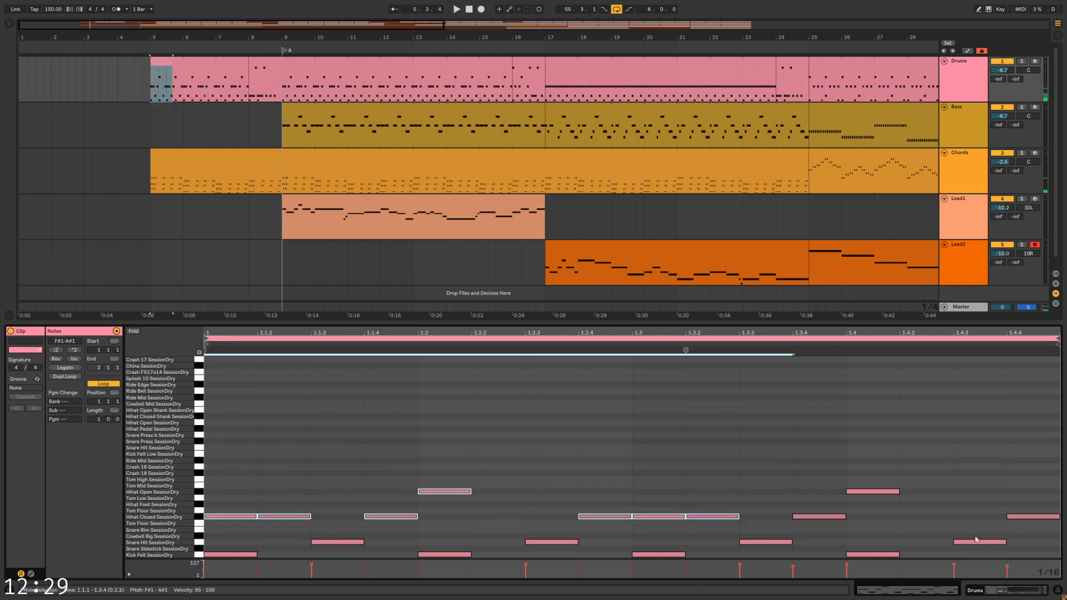
drag(1008, 535, 224, 591)
key(Delete)
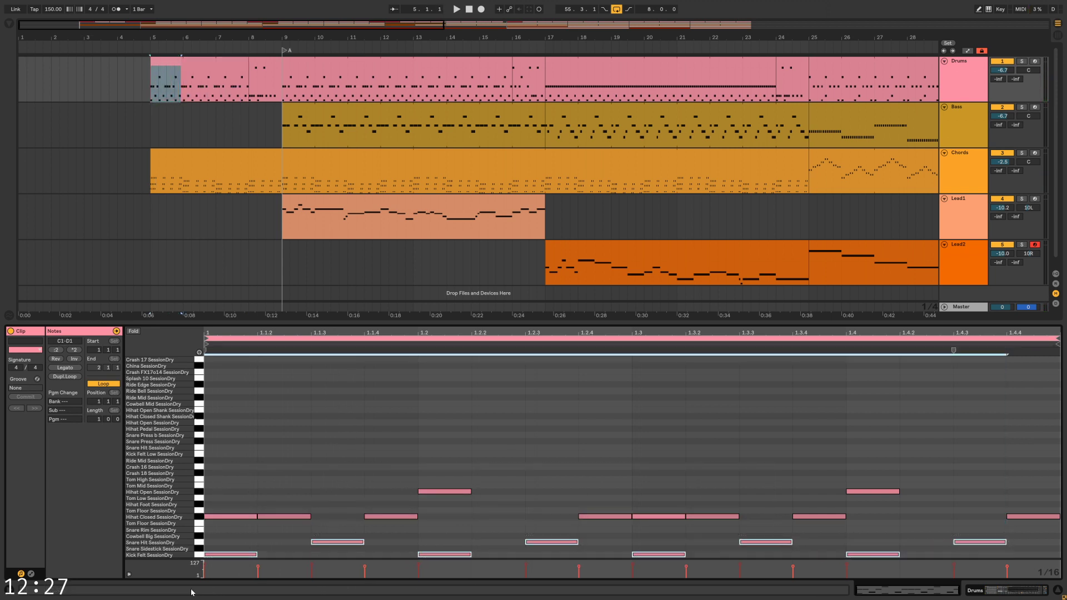
Thin the intro drum clip to quarter-note hi-hats, closed on beats 1 to 3 and open on beat 4, and open the bar 8 fill
key(space)
drag(279, 523, 425, 518)
click(668, 518)
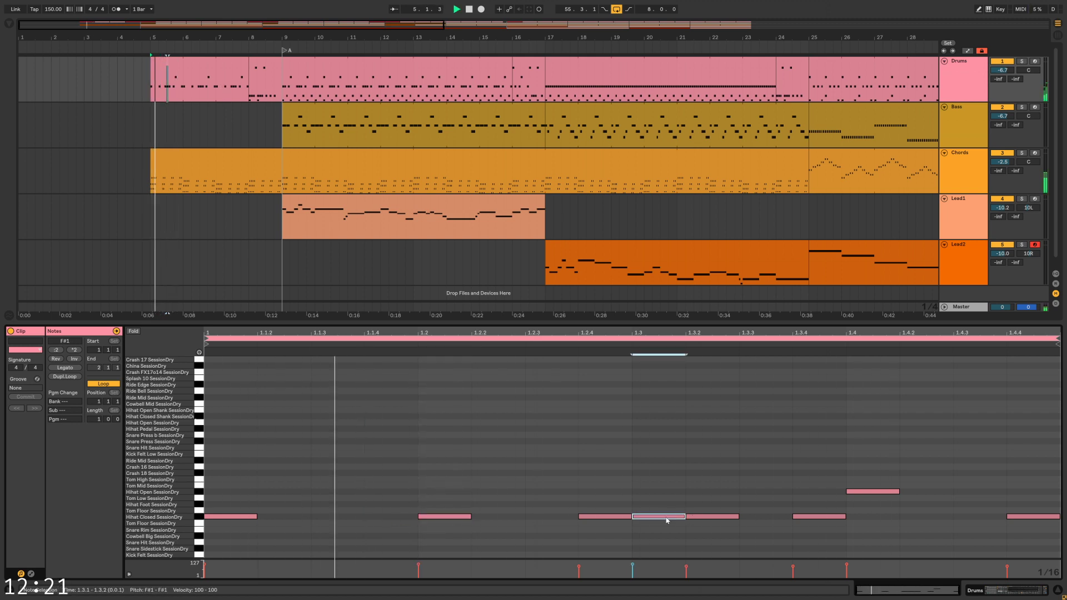
click(606, 519)
key(Delete)
click(722, 519)
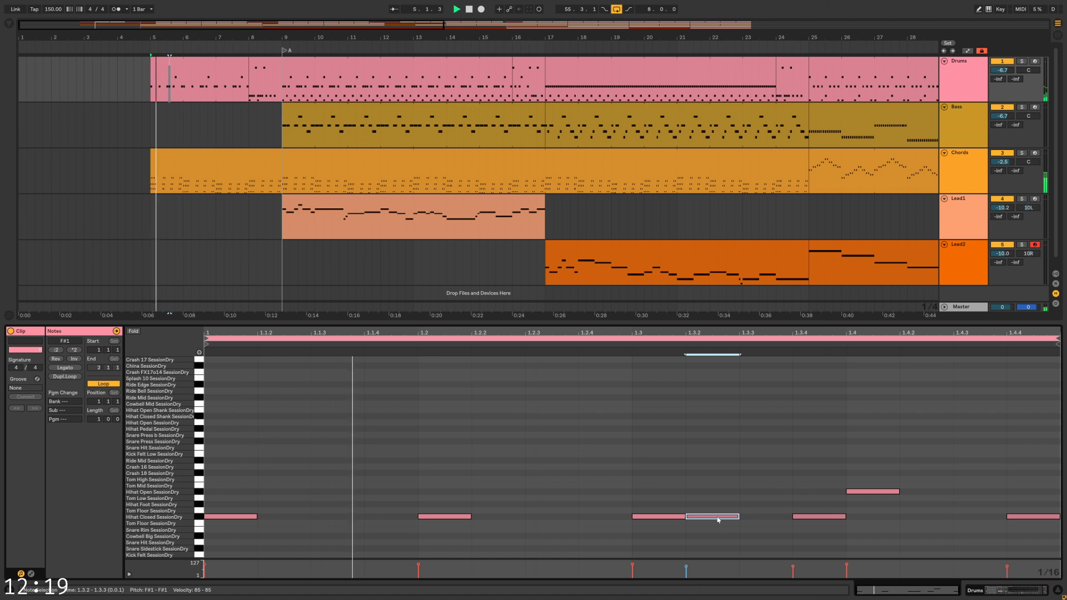
key(Delete)
click(829, 517)
key(Delete)
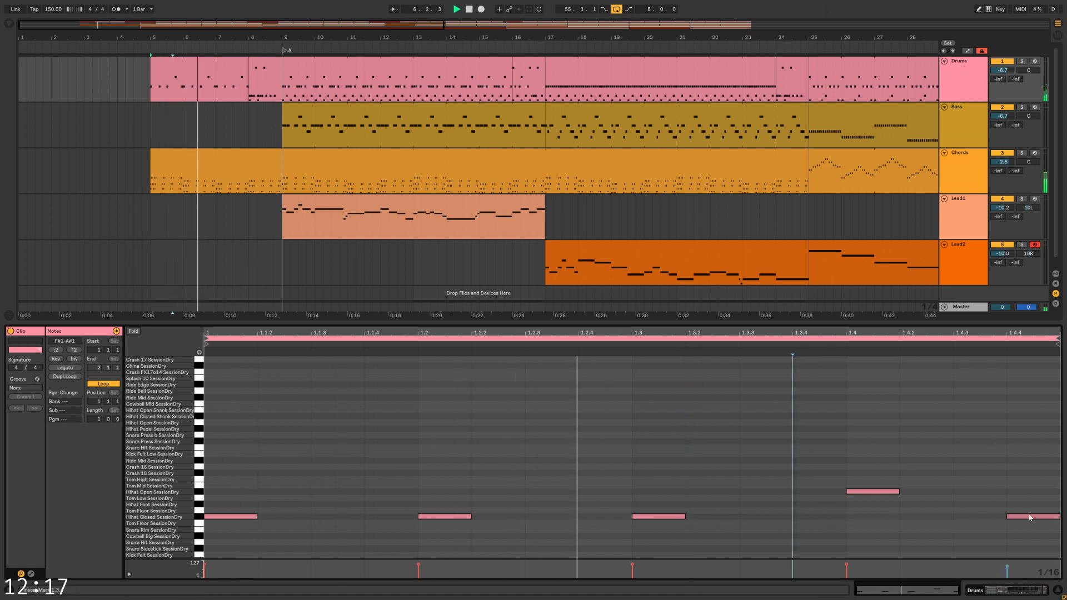
click(1035, 519)
key(Delete)
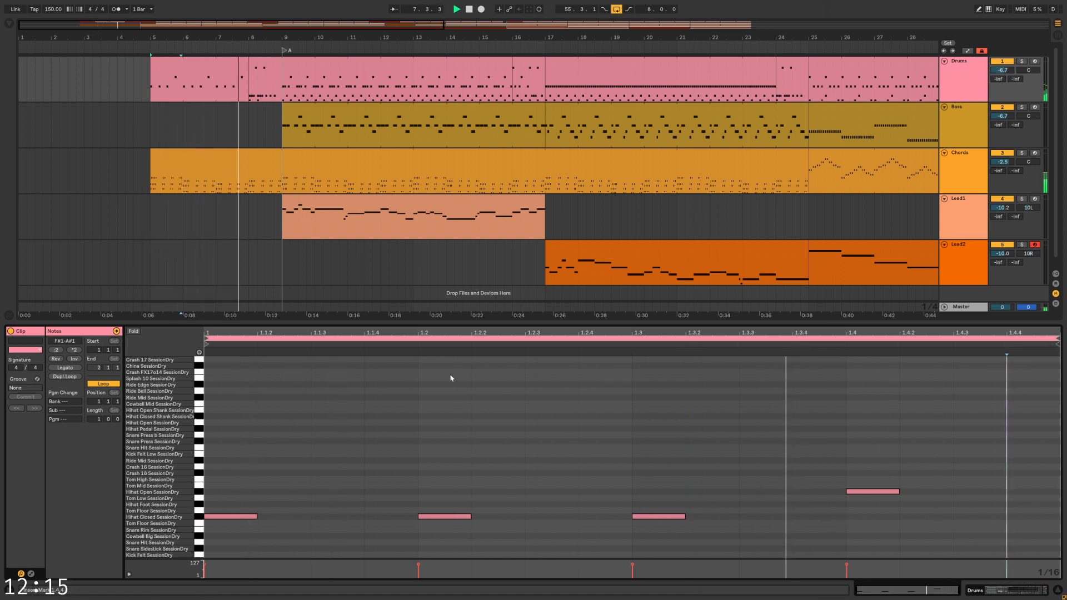
click(261, 80)
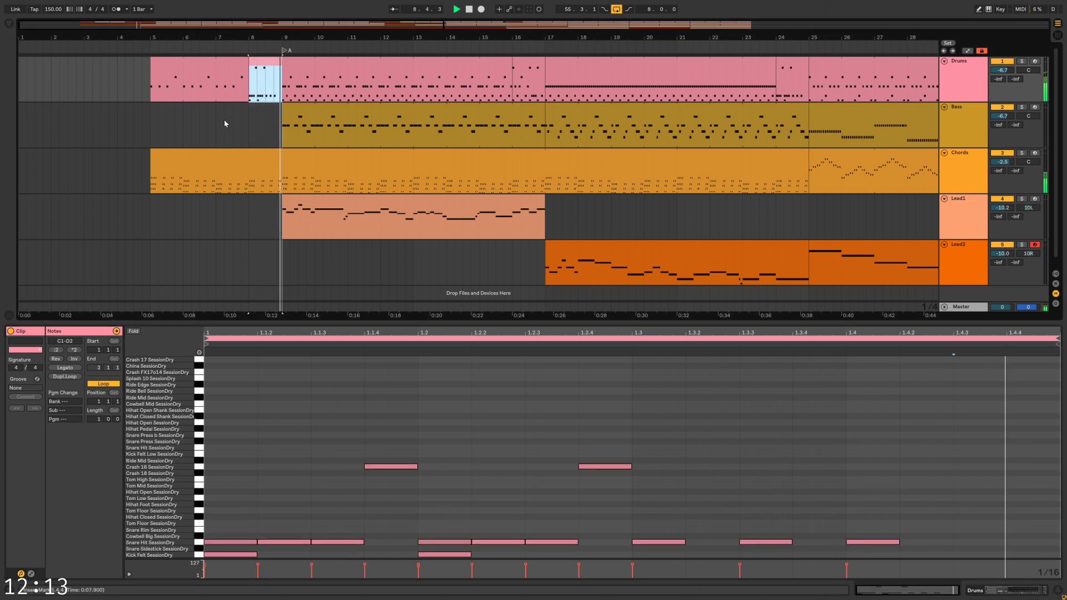
Copy a snare hit to 1.4.3 in the bar 8 drum fill and delete the fill's crash and kick notes
key(space)
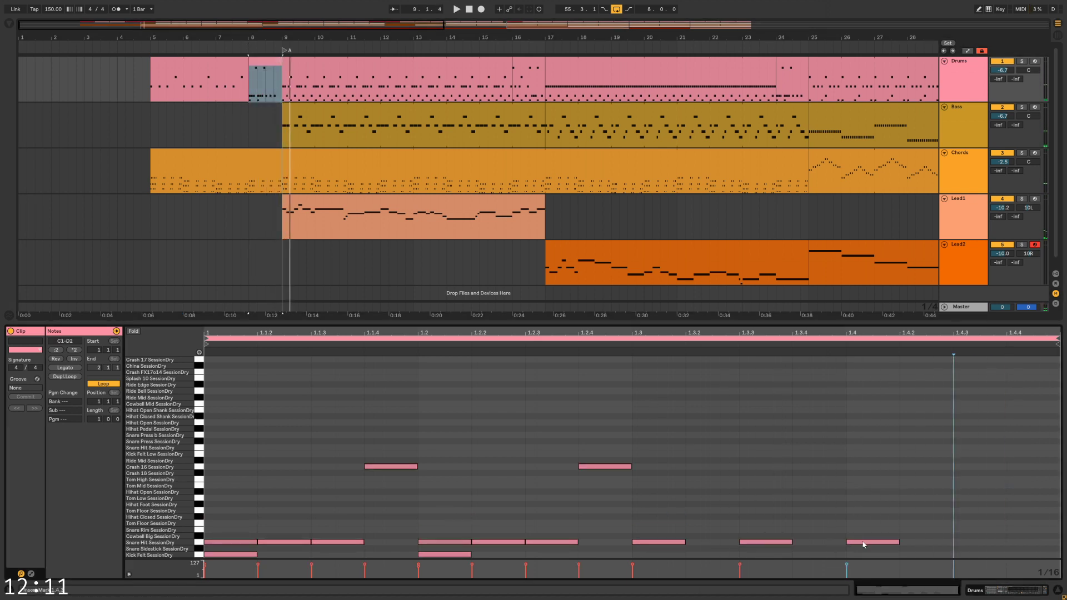
drag(864, 544, 998, 546)
drag(642, 447, 331, 486)
key(Delete)
click(252, 552)
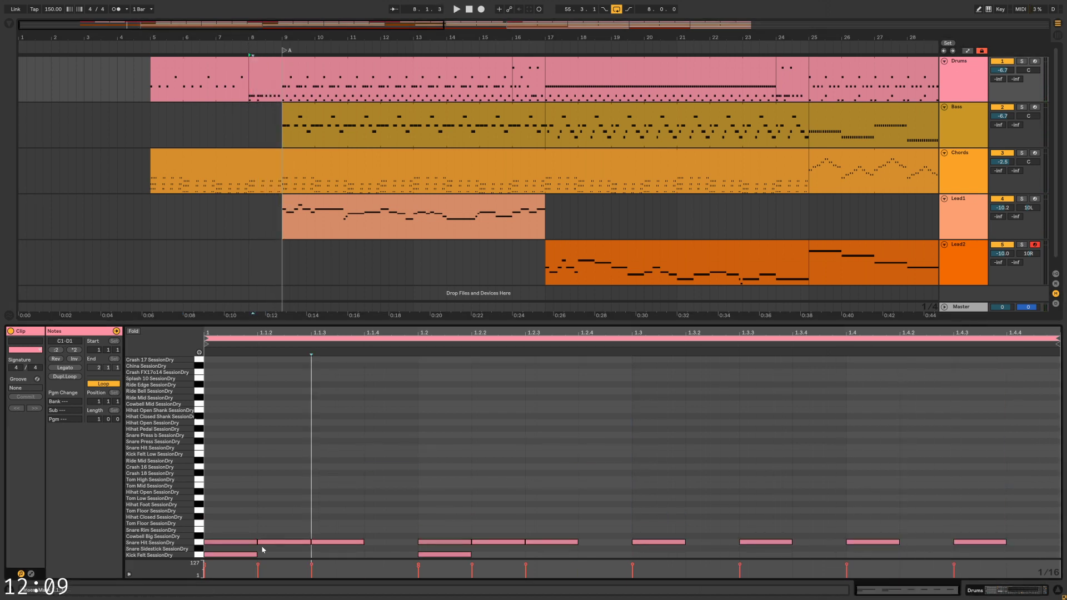
key(Delete)
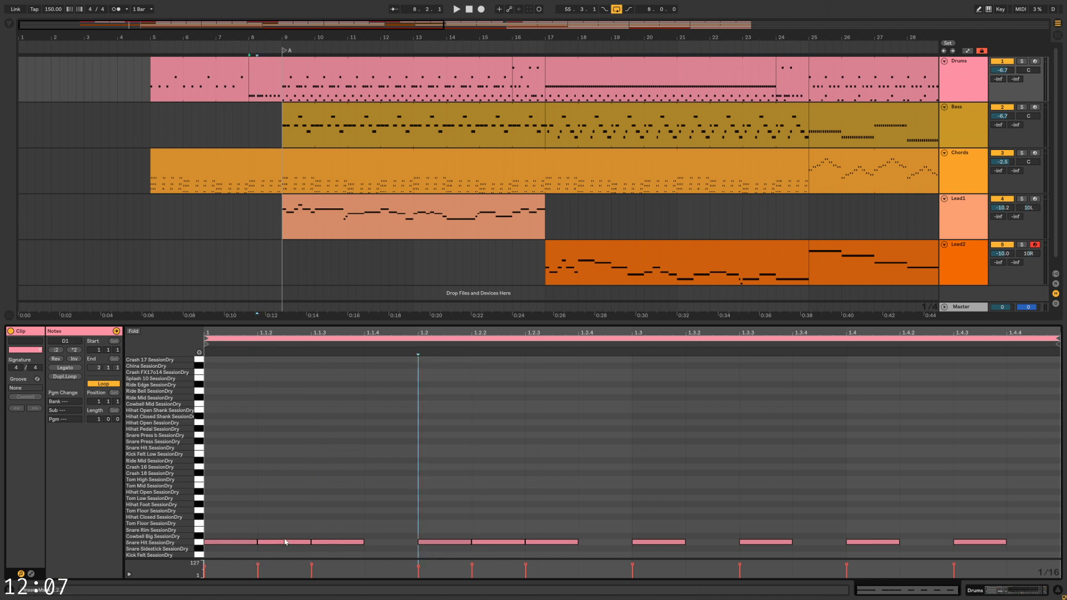
Delete the fill's snare hits at 1.1.2 and 1.2.2, leaving eighth-note snares on the first two beats
click(286, 543)
key(Delete)
click(503, 543)
key(Delete)
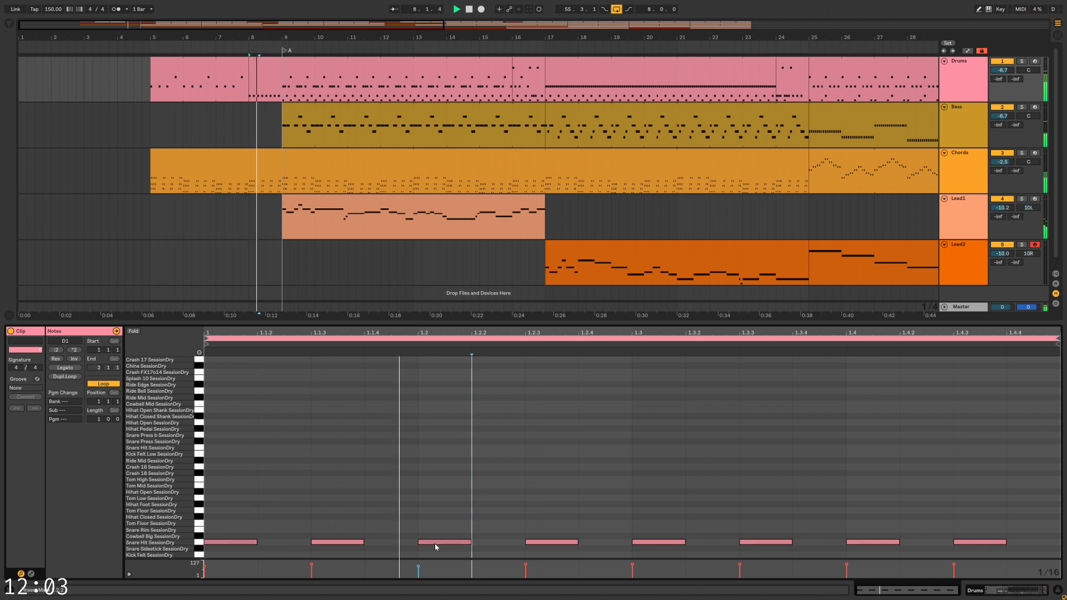
Add softer snare hits at 1.3.2 and 1.3.4 with velocity 74, and deactivate the snare at 1.4.3
drag(455, 544, 728, 542)
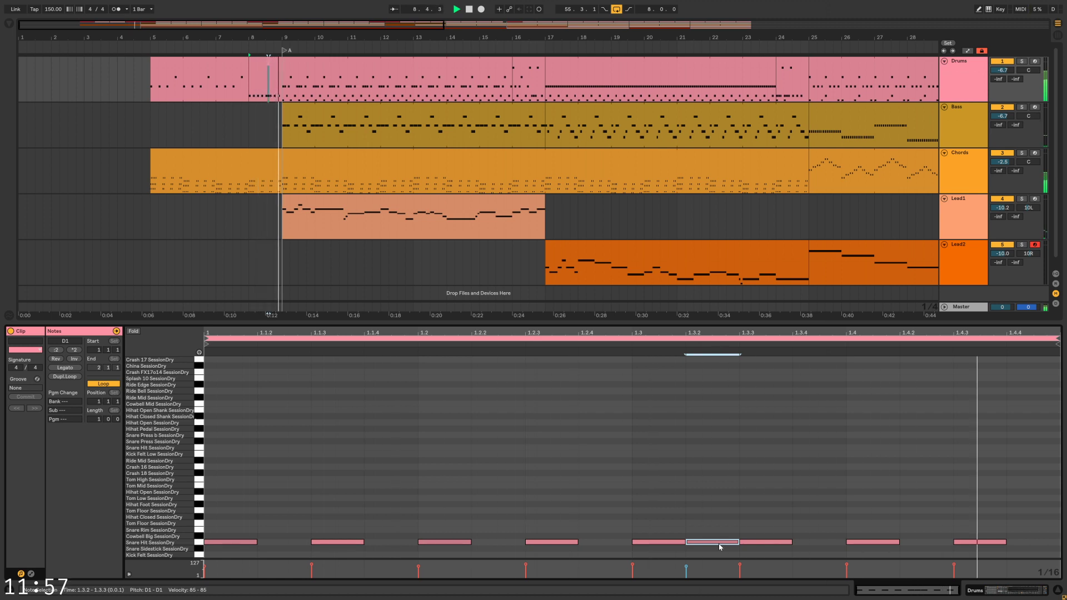
drag(730, 545, 844, 548)
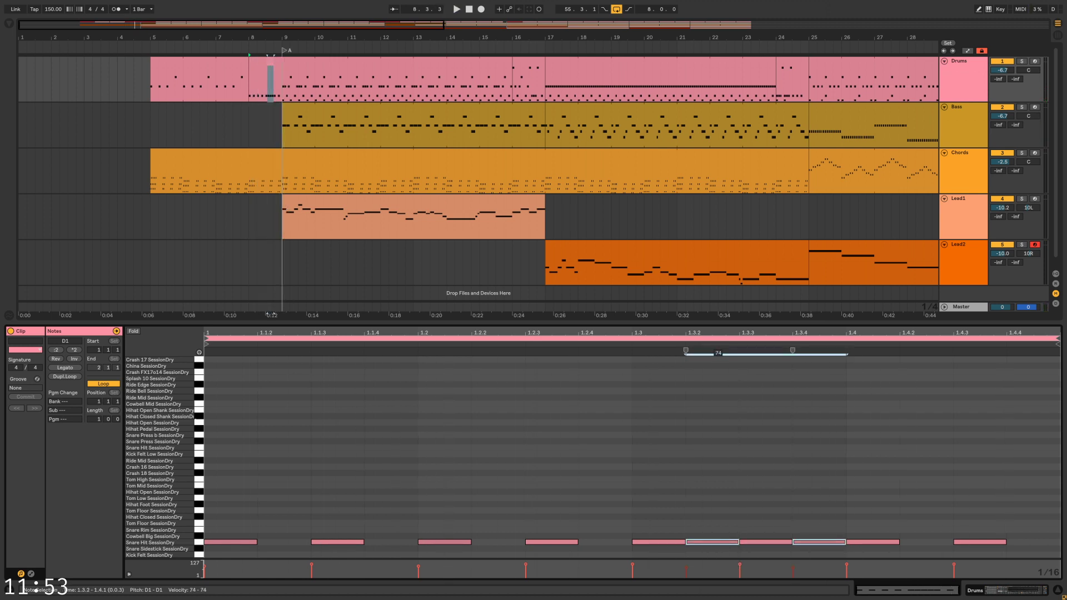
click(725, 484)
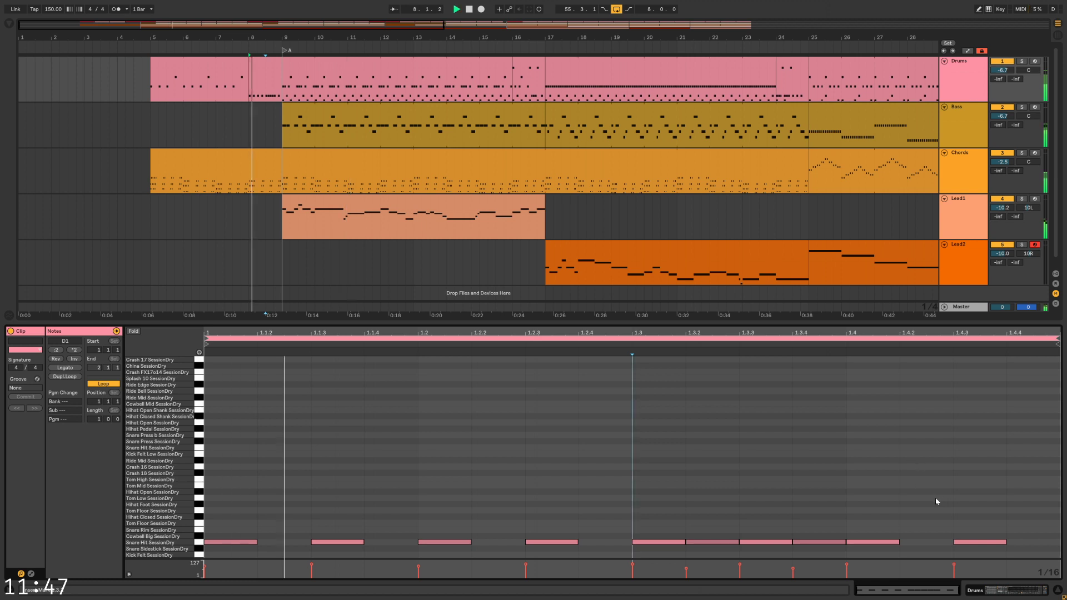
drag(937, 501, 995, 554)
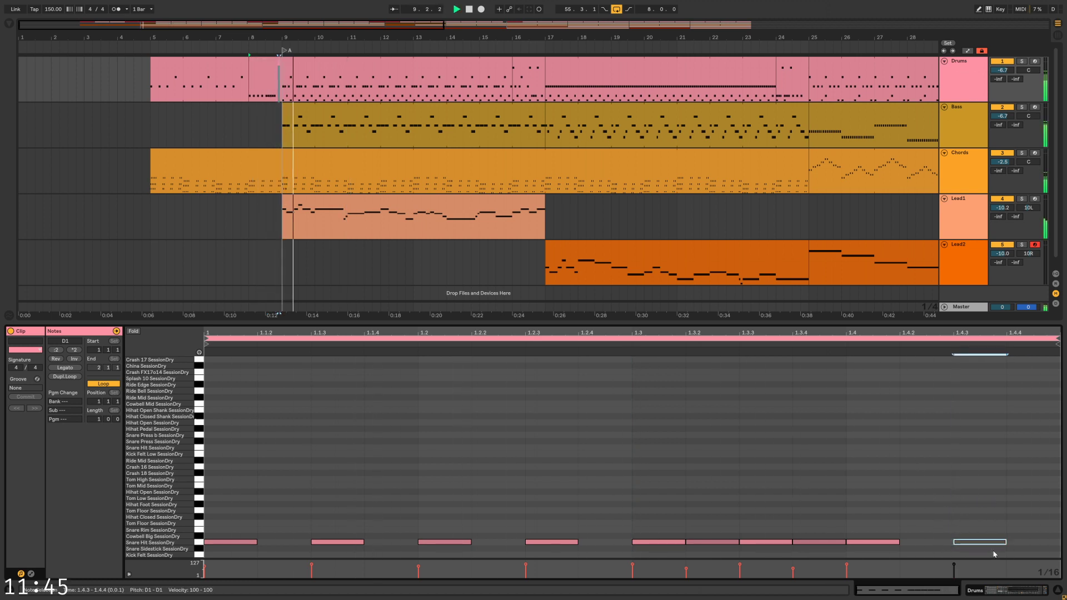
Split the Chords clip at bar 9 and trim the end of its intro part back one beat to 8.4
click(284, 141)
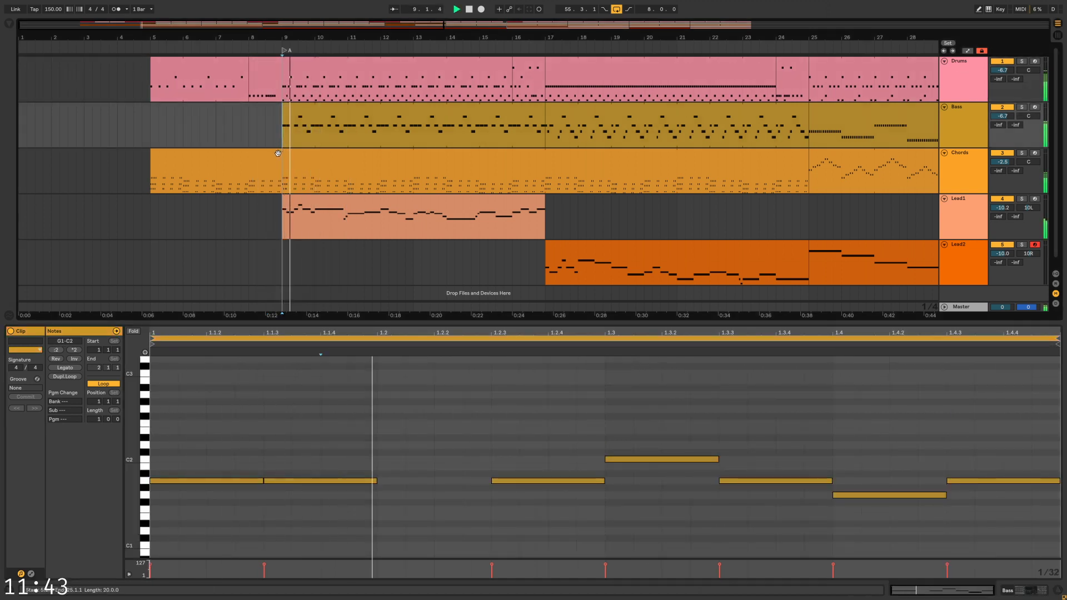
click(277, 154)
click(283, 181)
key(ctrl+e)
key(space)
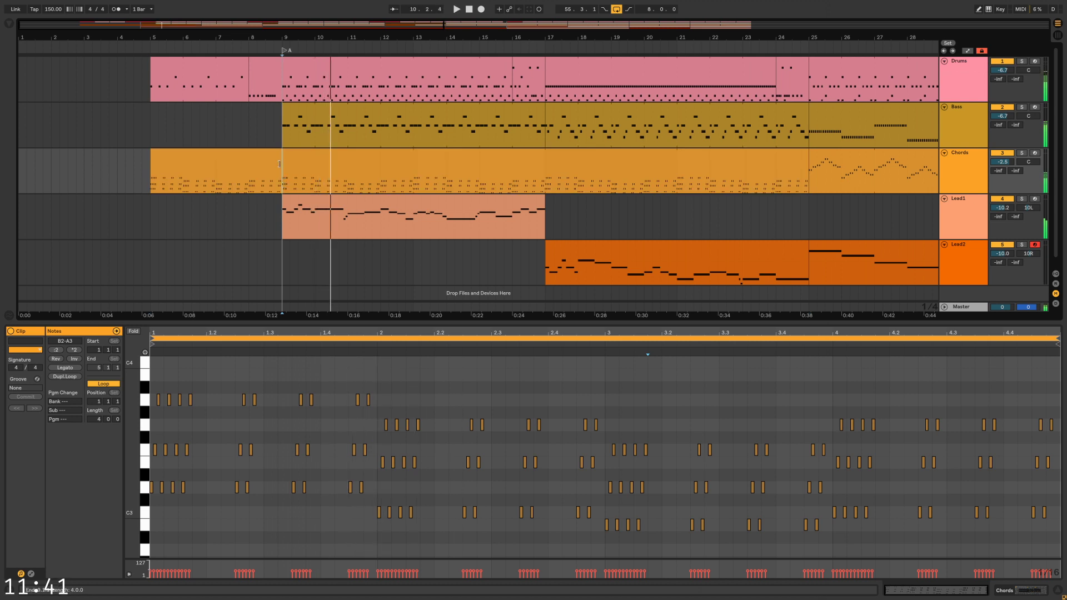
drag(281, 152, 273, 152)
Play the intro from bar 5 into section A to check the drum fill and the gap in the chords
key(space)
click(256, 134)
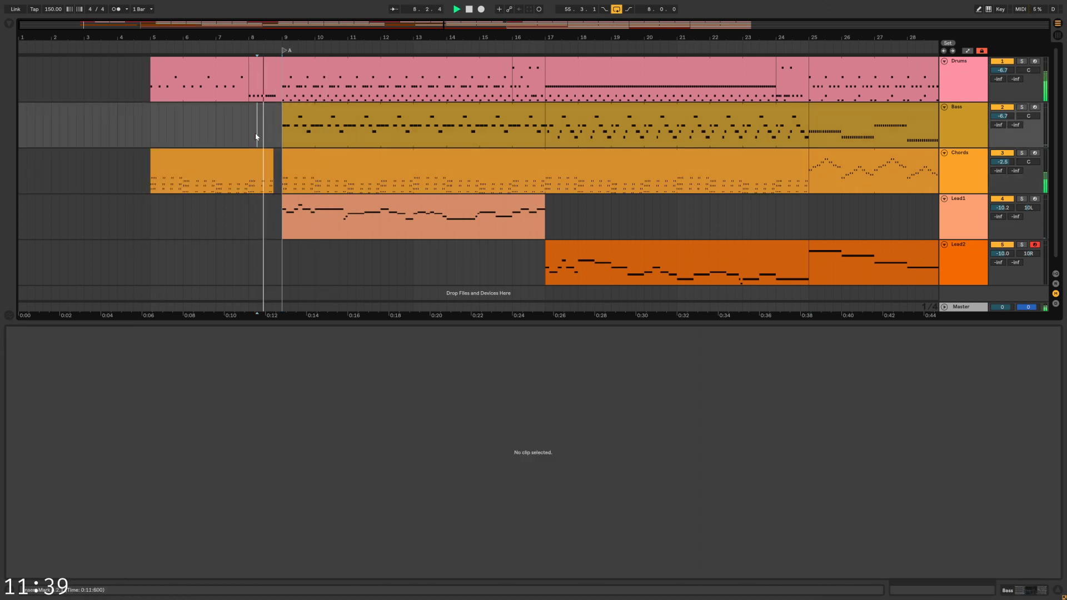
click(151, 132)
key(space)
key(space)
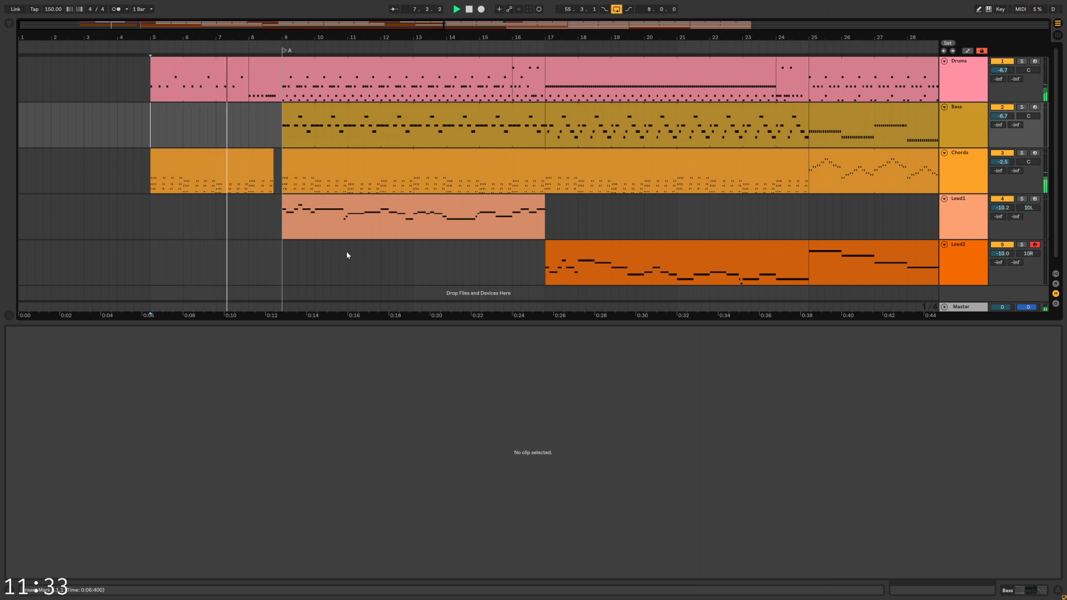
click(298, 222)
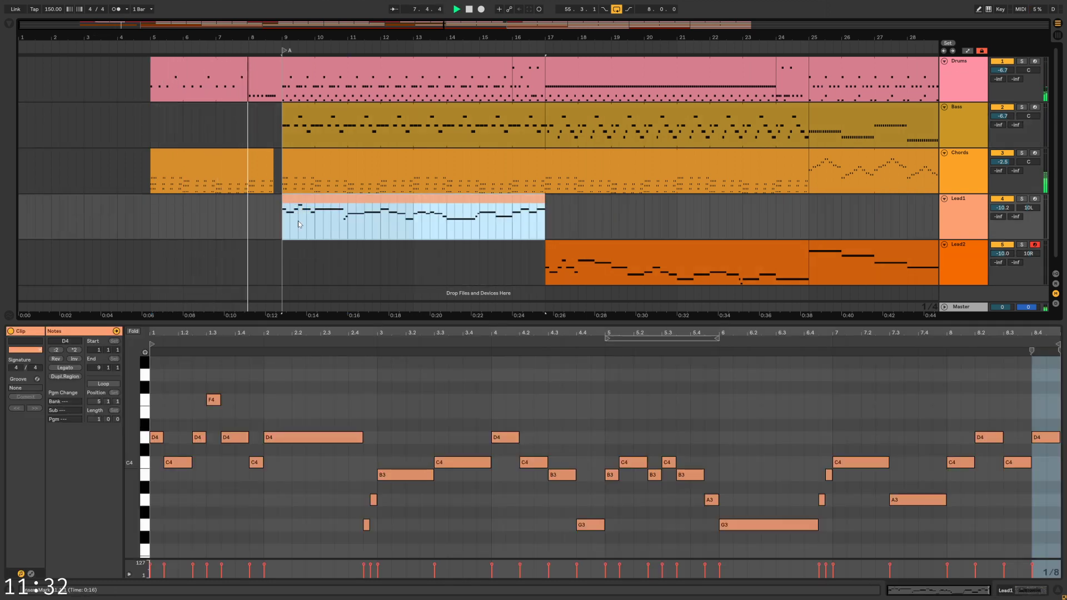
click(352, 255)
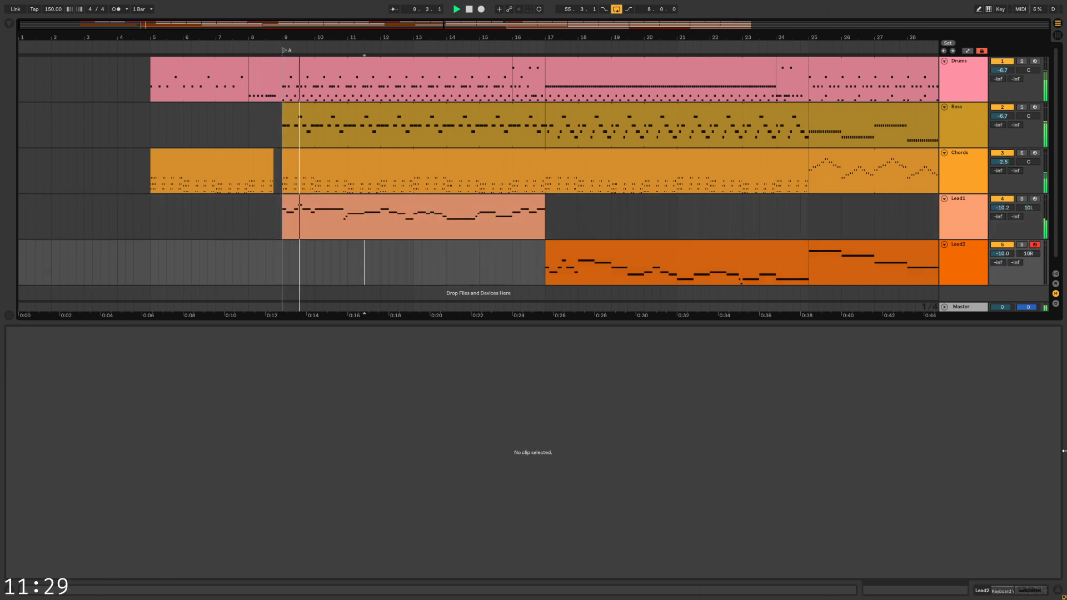
Hide the clip view and move locator B to bar 25
click(1058, 590)
click(408, 267)
drag(523, 29, 519, 8)
click(325, 211)
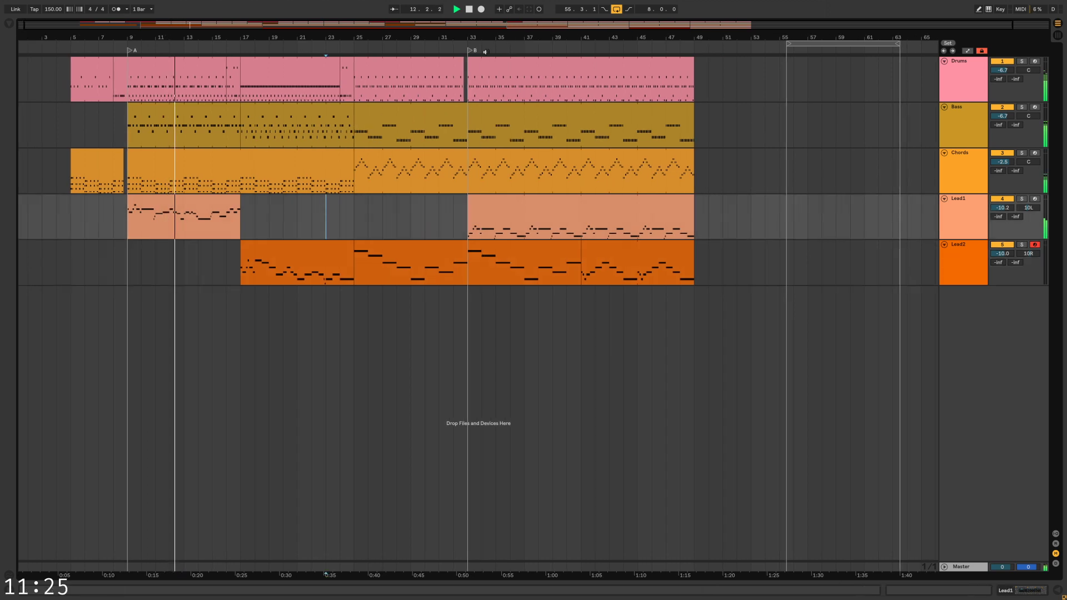
drag(462, 54, 357, 76)
click(312, 232)
click(381, 241)
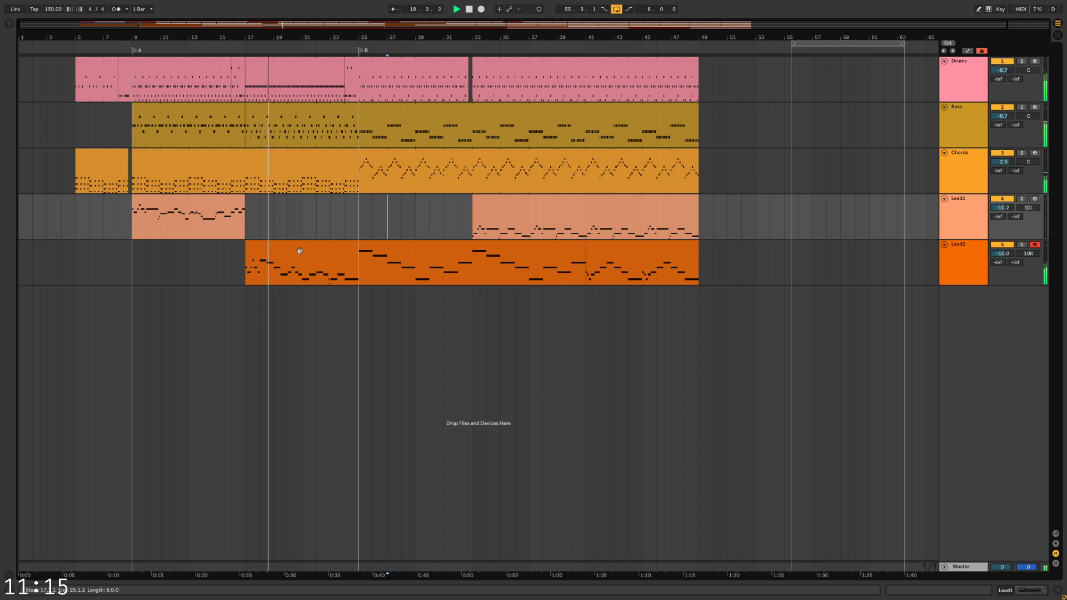
click(333, 260)
click(331, 231)
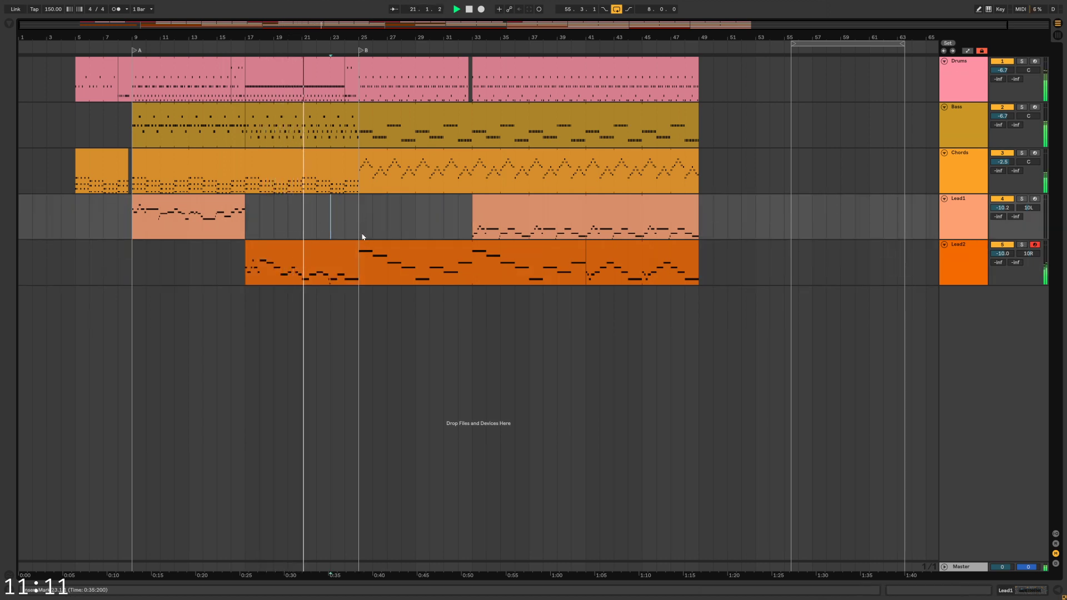
Move all section B clips on every track from bar 25 to bar 41, along with locator B
drag(750, 274, 365, 62)
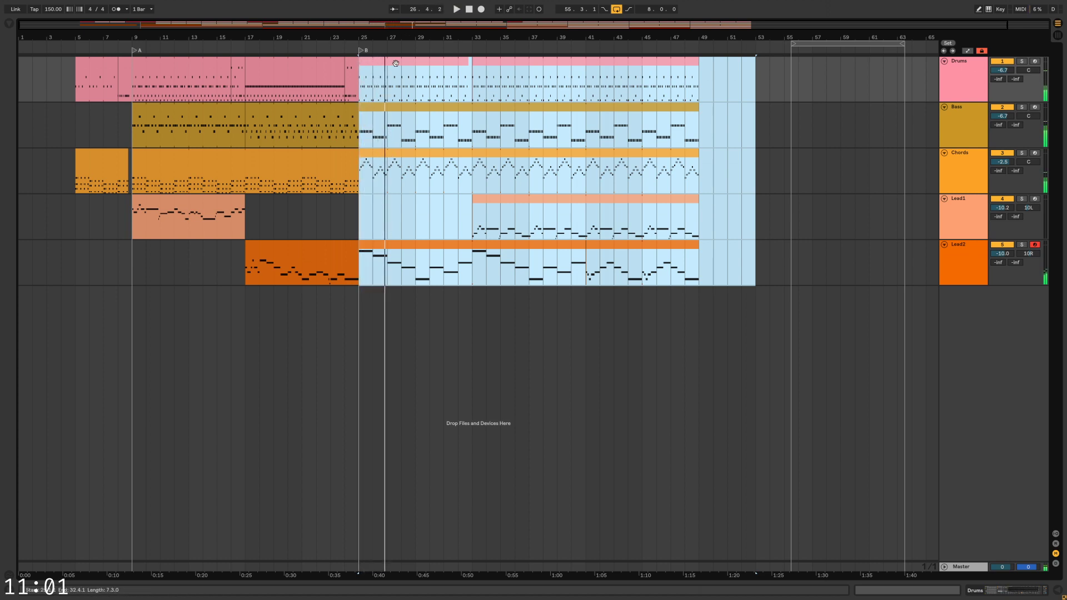
drag(396, 66, 622, 67)
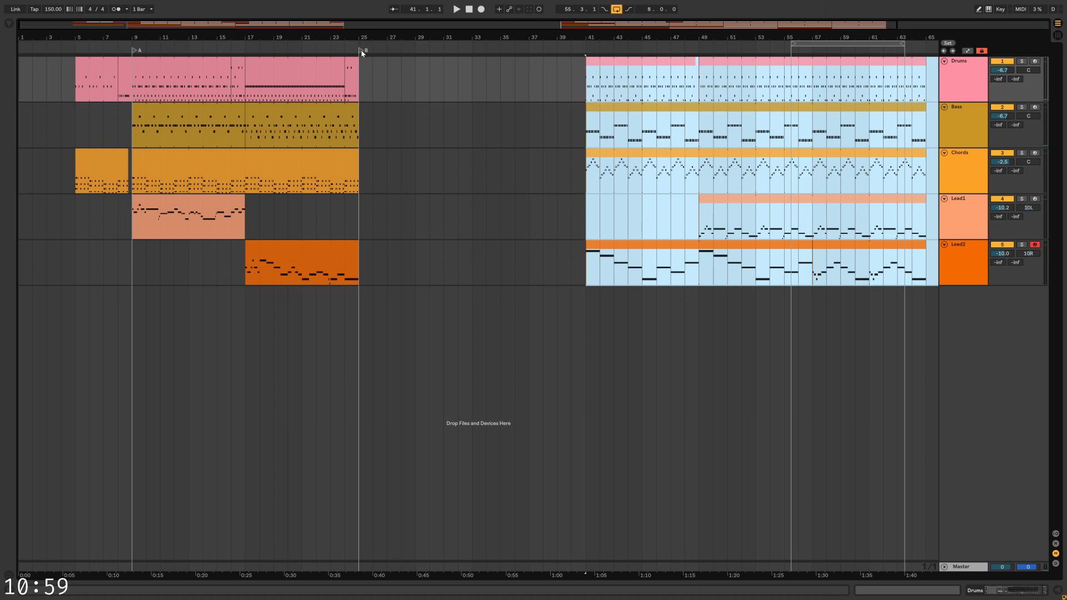
drag(362, 51, 587, 51)
click(470, 119)
Duplicate the section A clips of all five tracks, bars 9 to 25, into the gap from bar 25 to 41
click(155, 67)
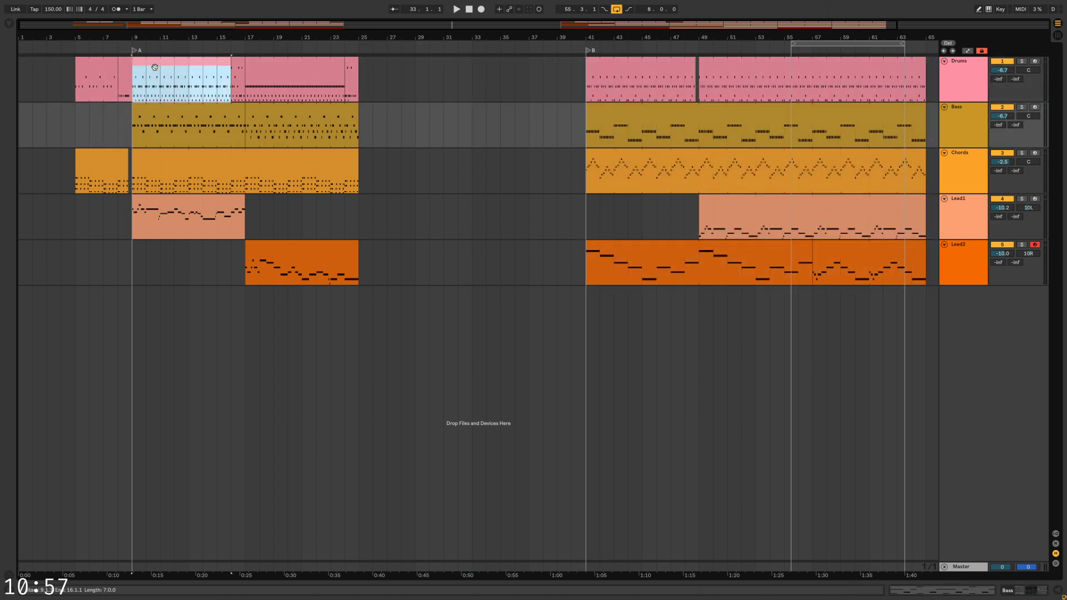
drag(156, 67, 355, 267)
key(ctrl+d)
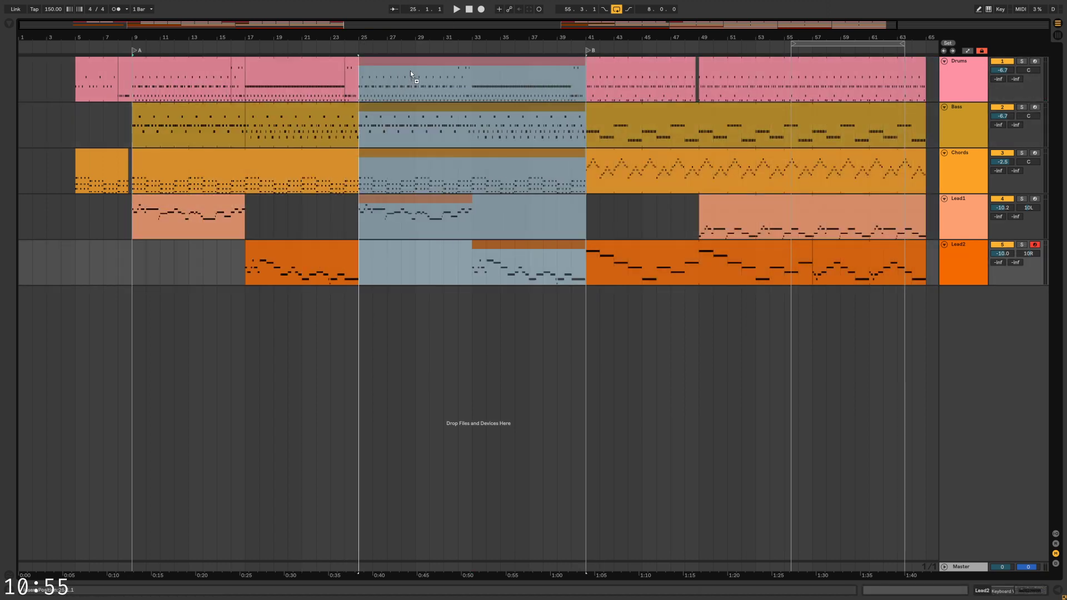
drag(410, 71, 410, 71)
Play from bar 23 into the repeated section A and extend the bar 9 Chords clip to bar 41
drag(373, 199, 485, 163)
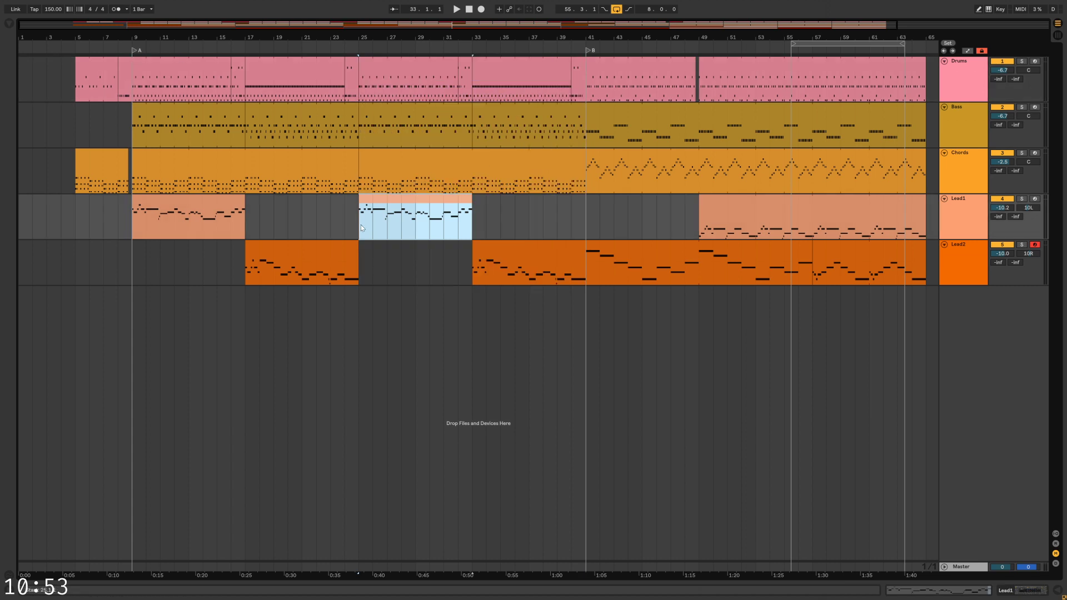
click(331, 230)
key(space)
click(401, 265)
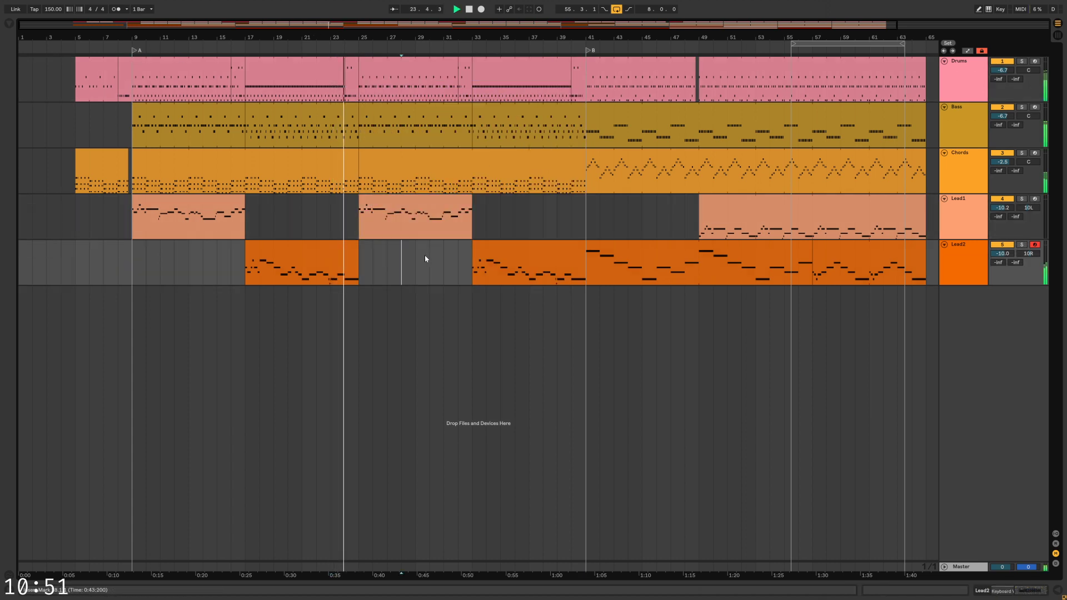
drag(357, 156, 586, 156)
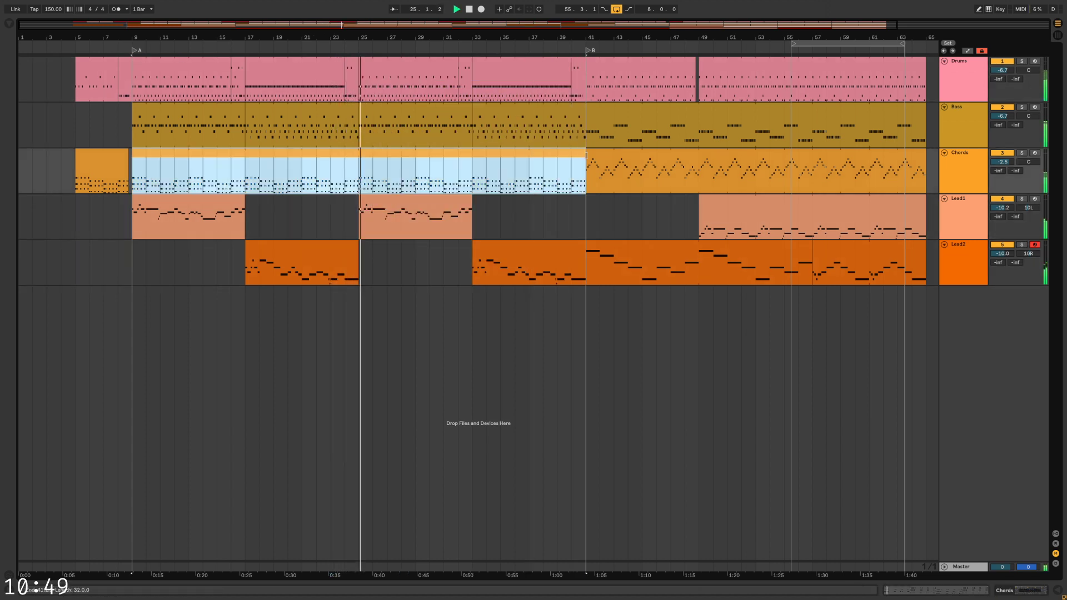
click(415, 174)
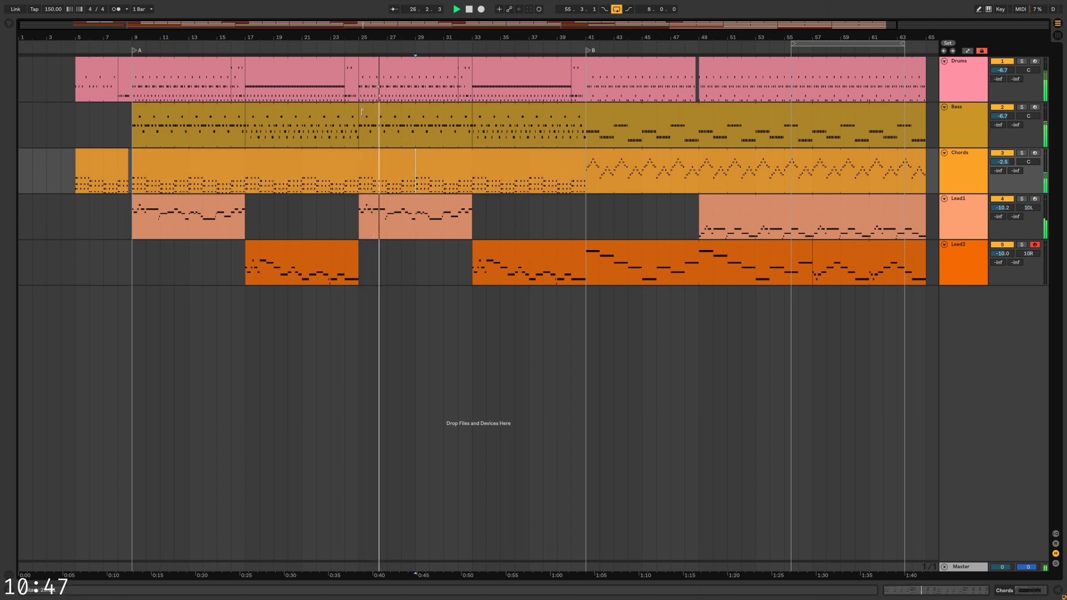
Rearrange the Bass so the first pattern fills bars 9 to 25 and the second pattern fills bars 25 to 41
click(472, 132)
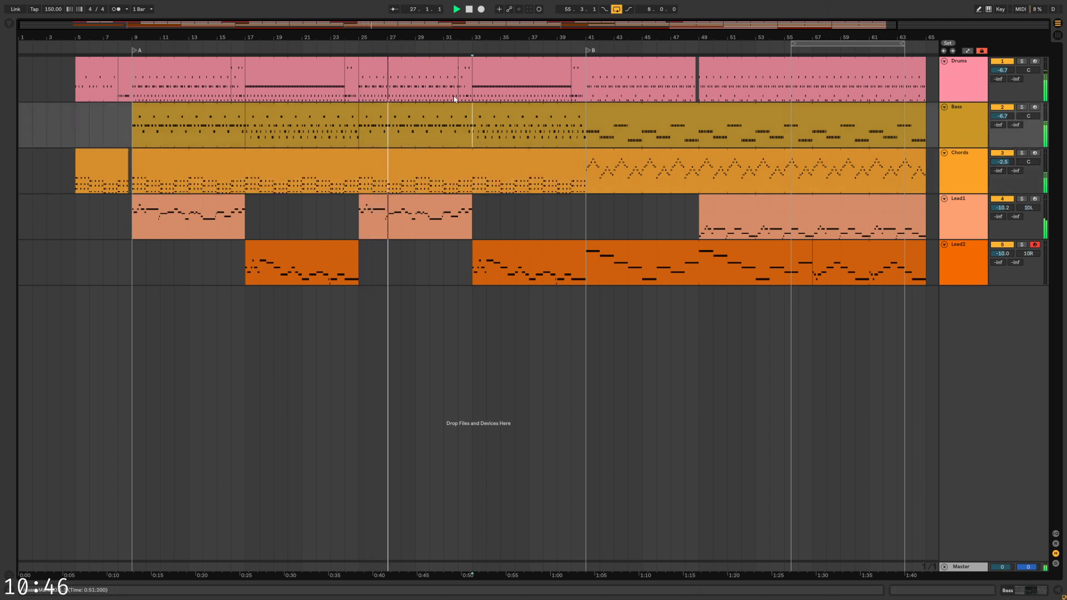
shift+click(356, 111)
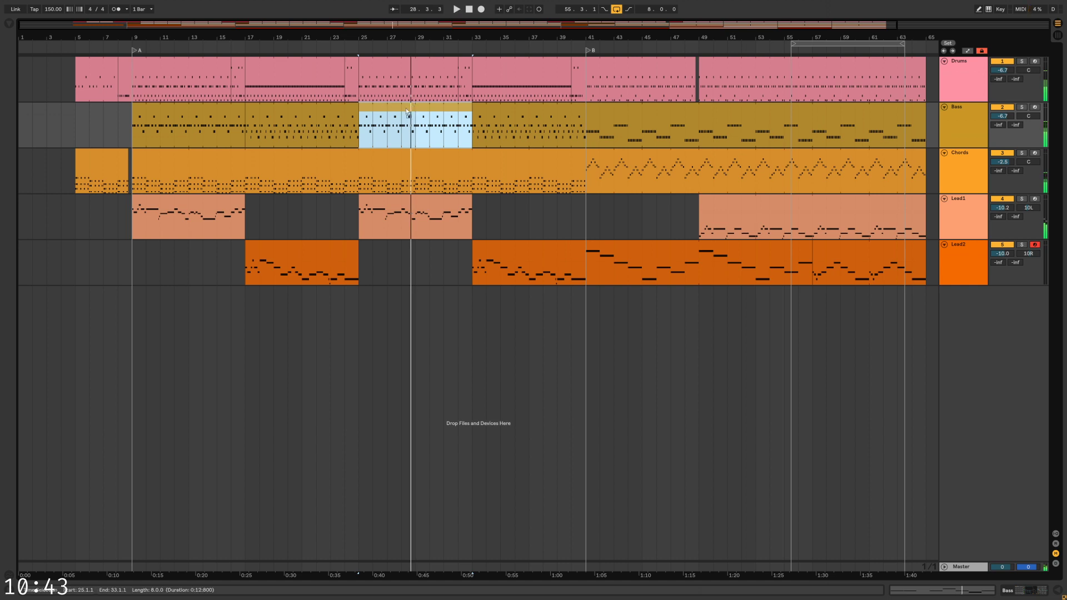
drag(407, 113, 359, 113)
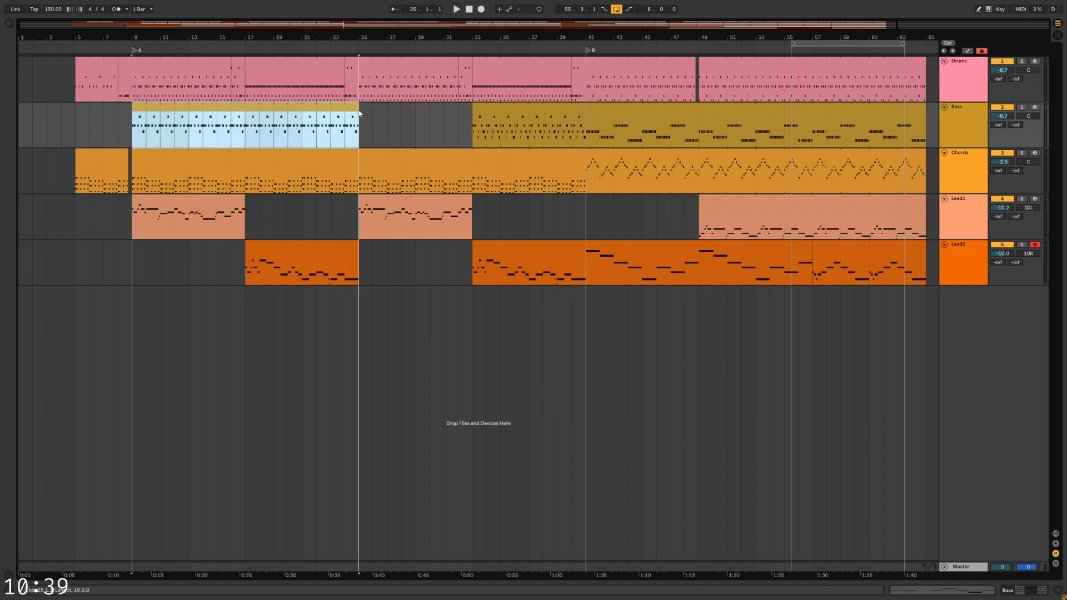
drag(474, 107, 364, 114)
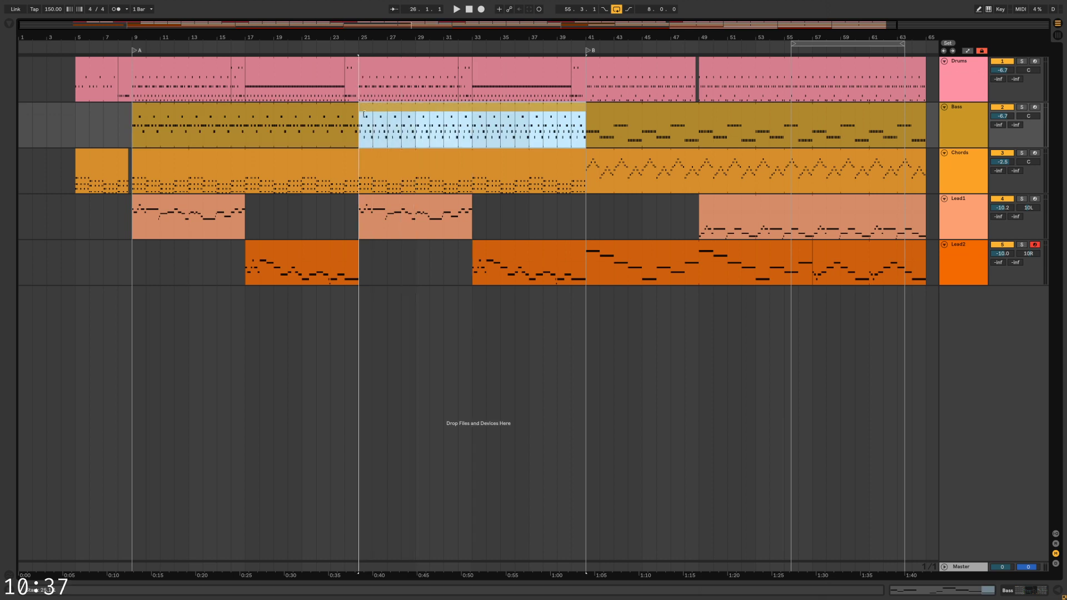
Play from about bar 22 to check the Bass pattern change at bar 25
click(320, 135)
key(space)
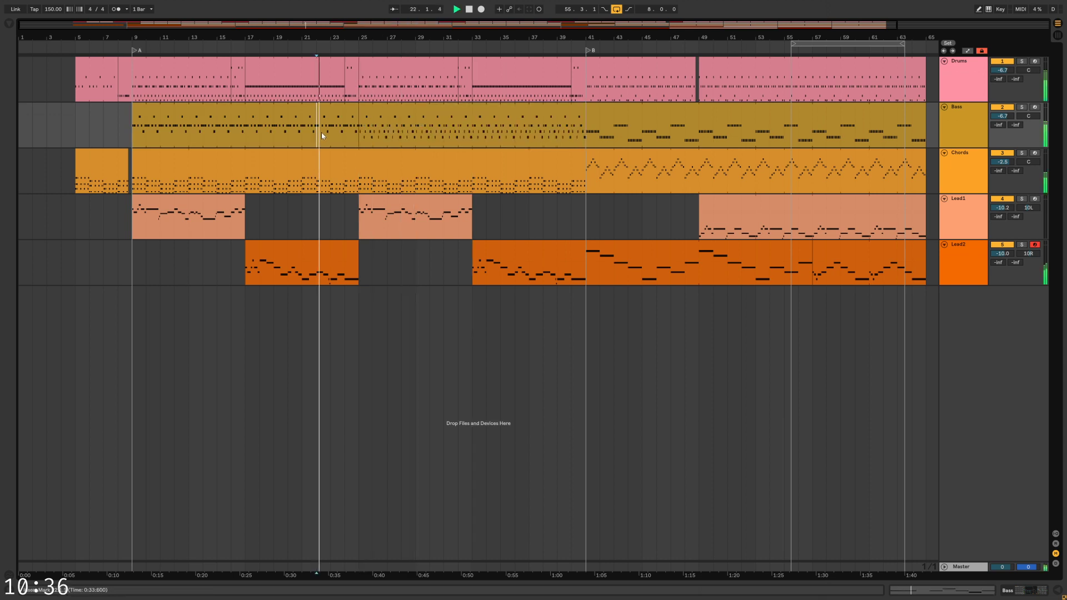
click(360, 186)
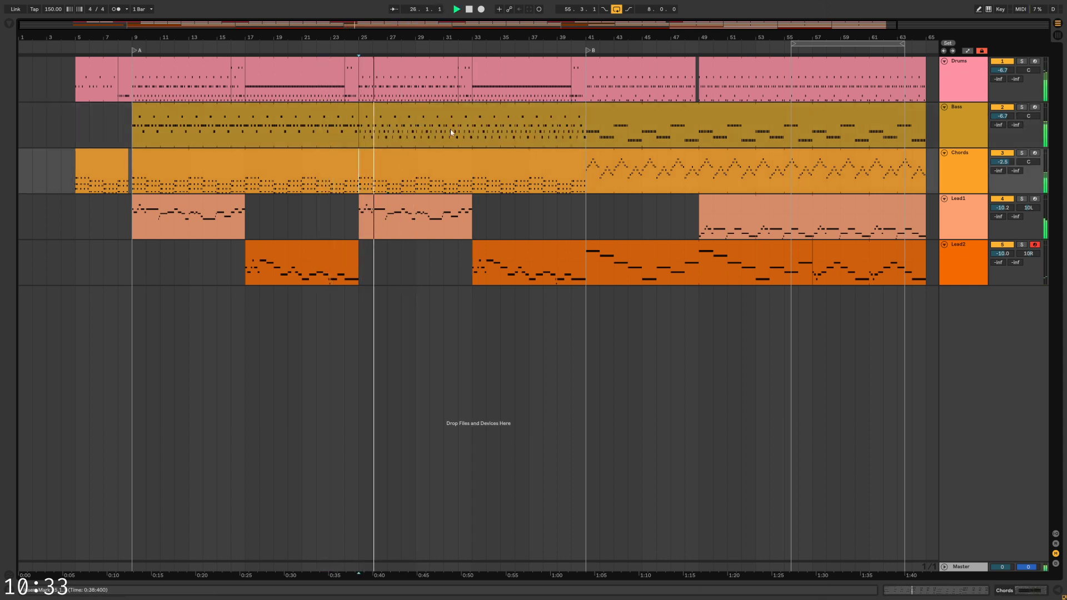
Replace the seven-bar drum clip at bar 9 with a copy of the bar 33 clip, and the one at bar 33 with the bar 25 clip
click(410, 61)
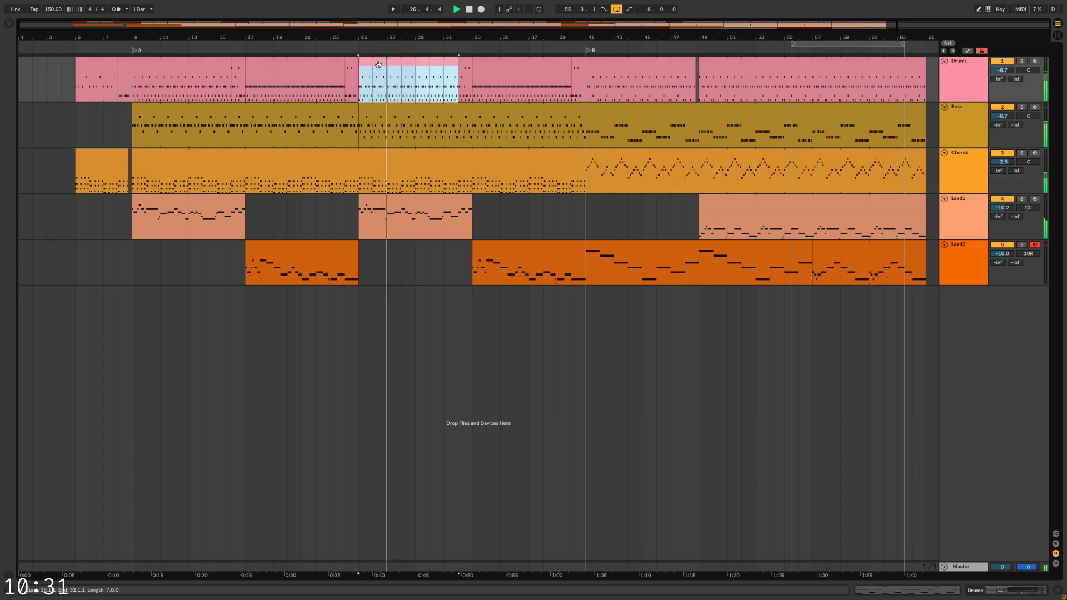
click(495, 70)
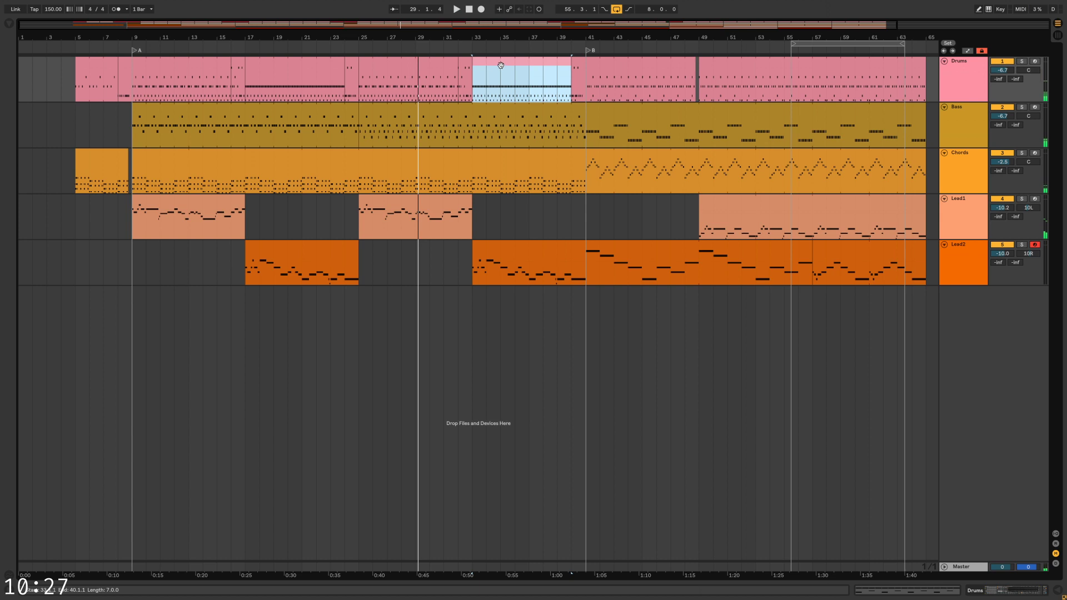
drag(501, 65, 159, 76)
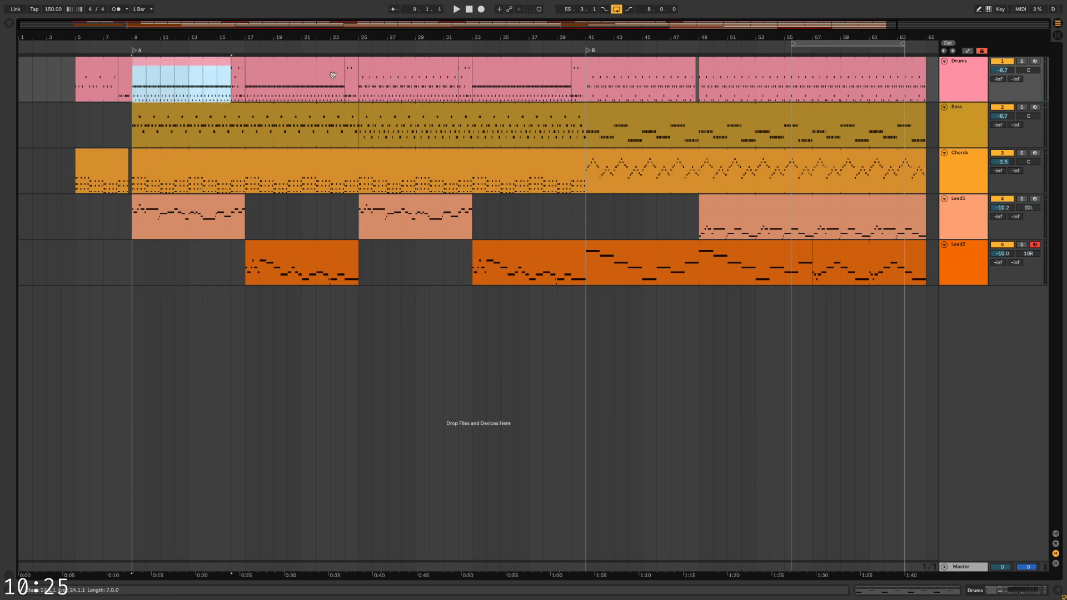
click(384, 70)
drag(399, 61, 514, 67)
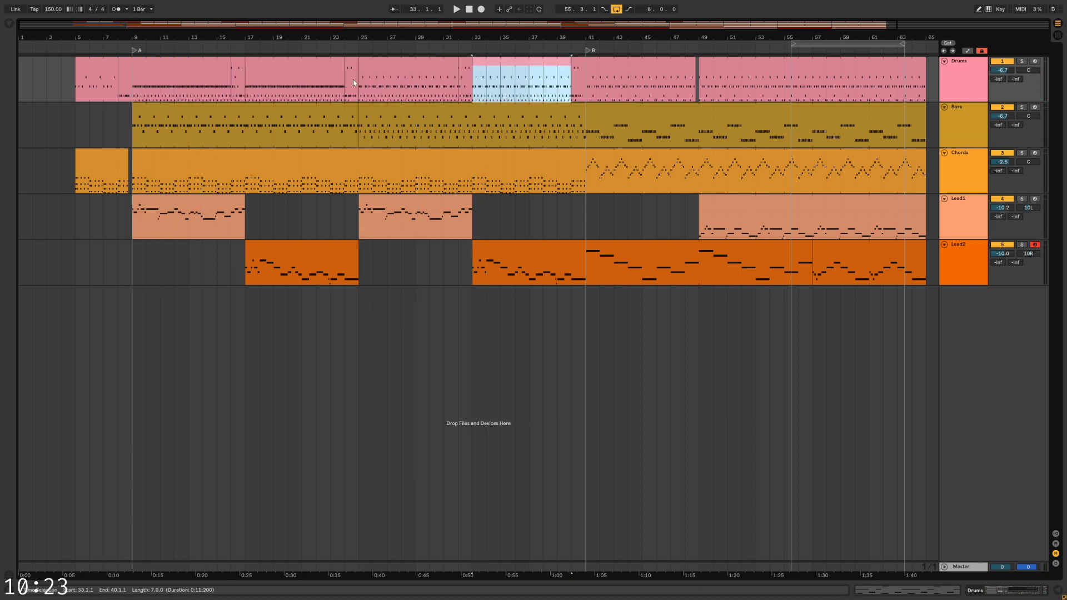
Play section A from bar 9, and from bars 23 and 26, to check the rearranged drum clips
click(130, 86)
key(space)
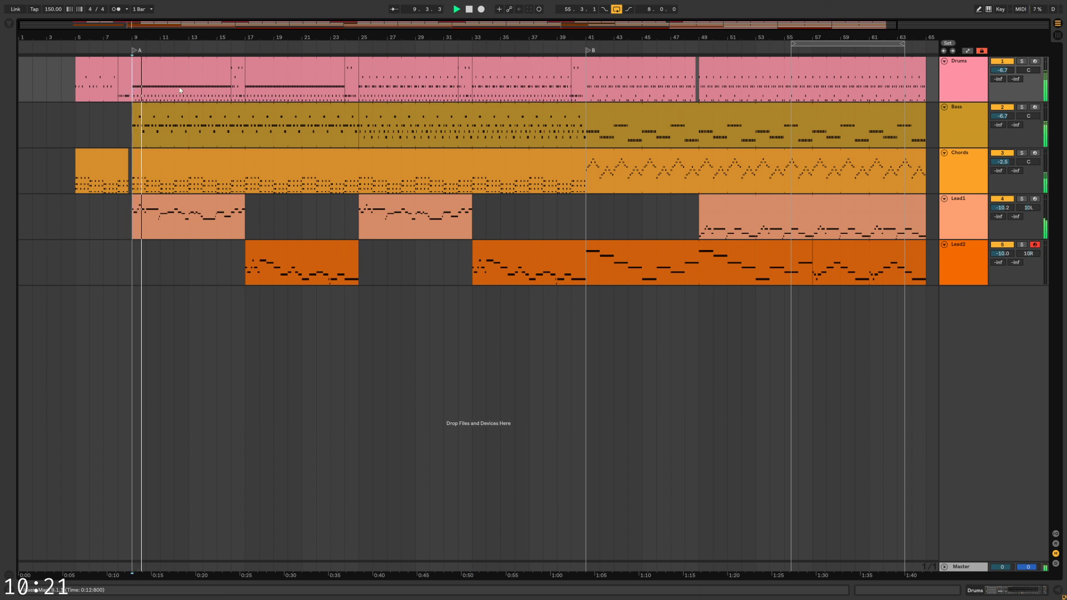
click(331, 88)
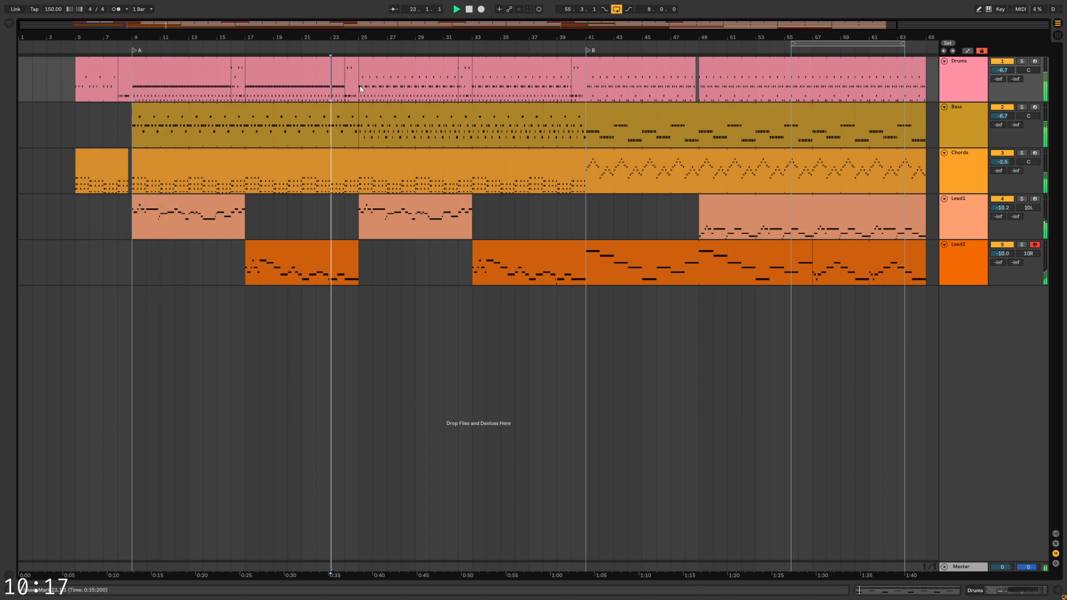
click(368, 87)
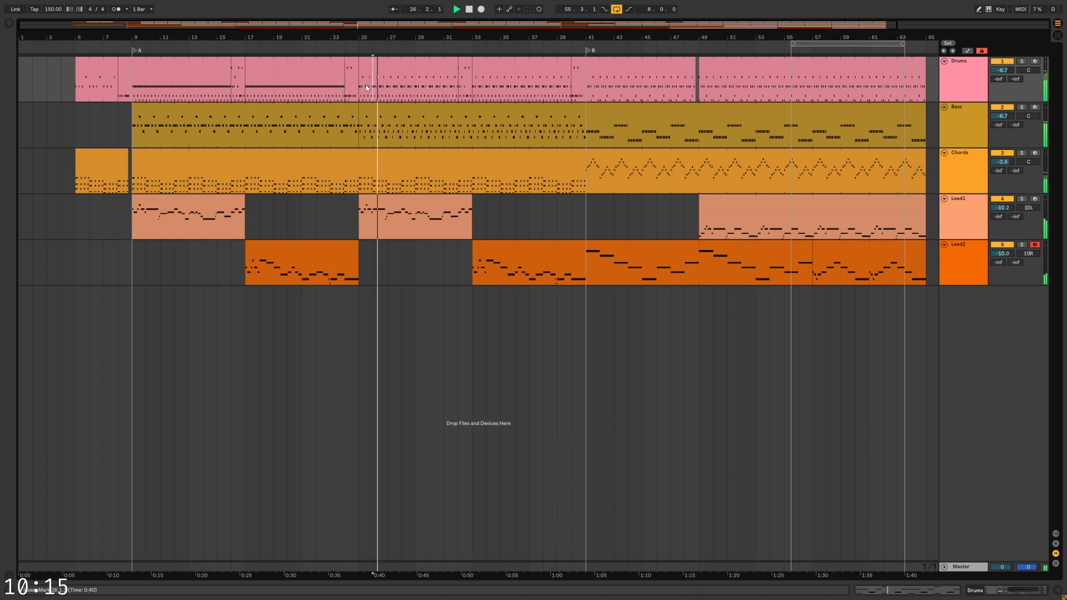
In the bar 25 drum clip, move the closed hi-hat notes on beats 1 and 3 up to Hihat Open
double_click(367, 88)
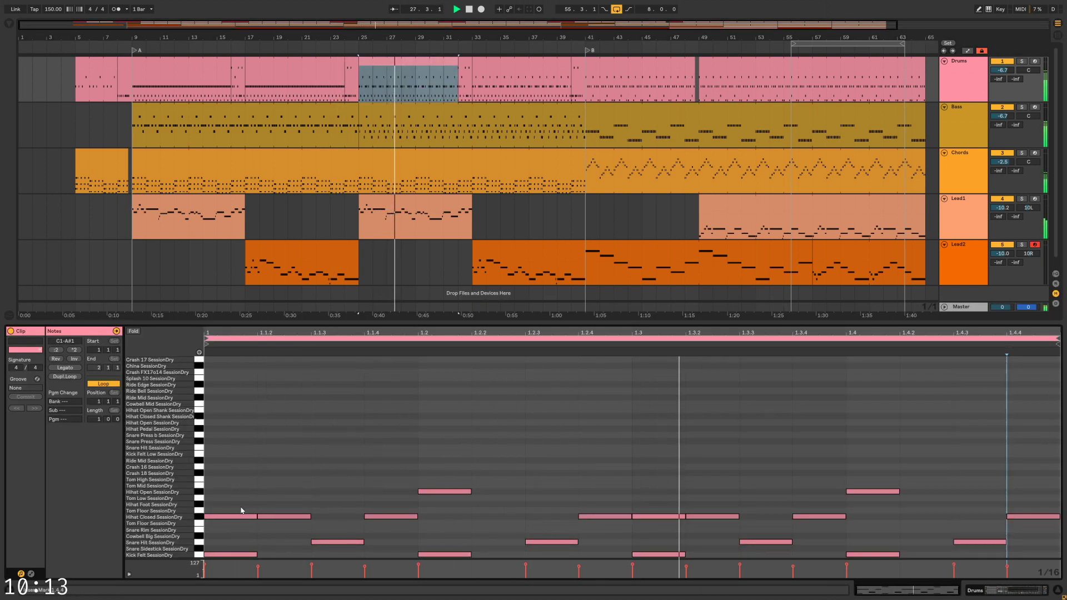
drag(240, 518, 239, 497)
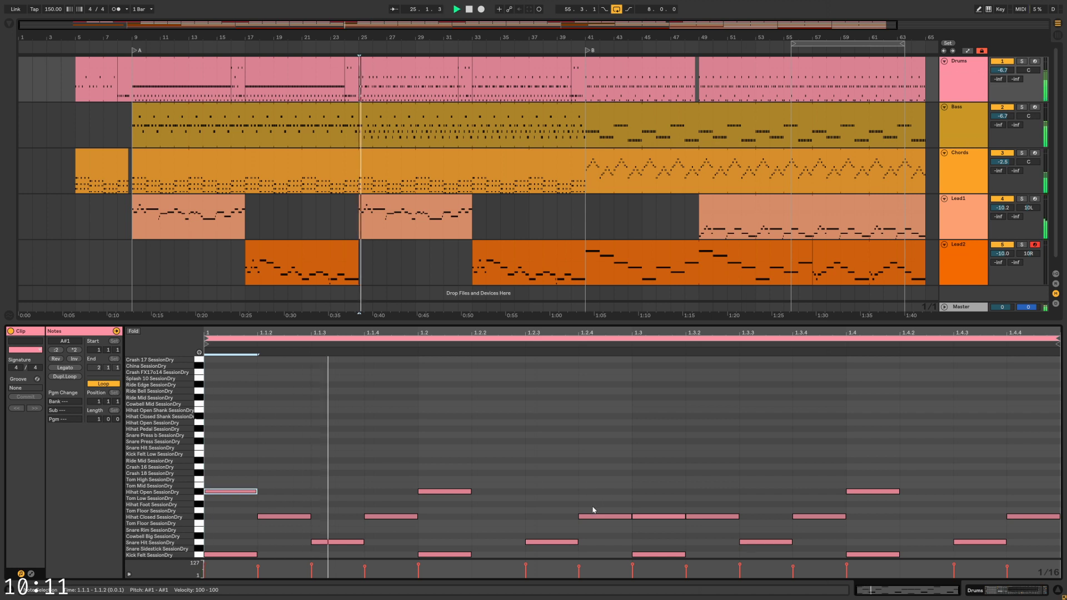
drag(656, 517, 656, 500)
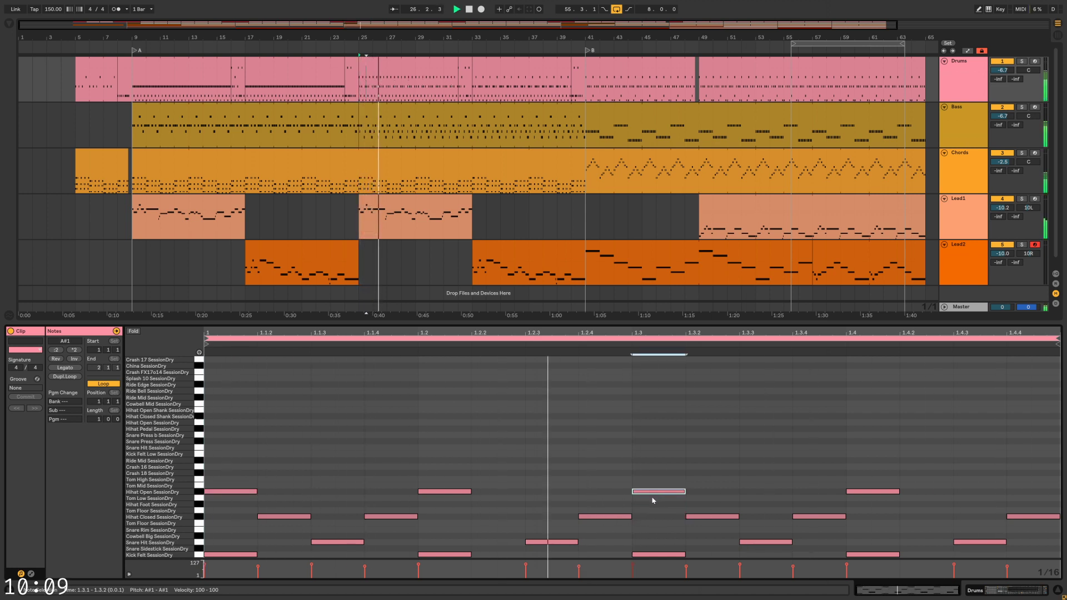
click(198, 492)
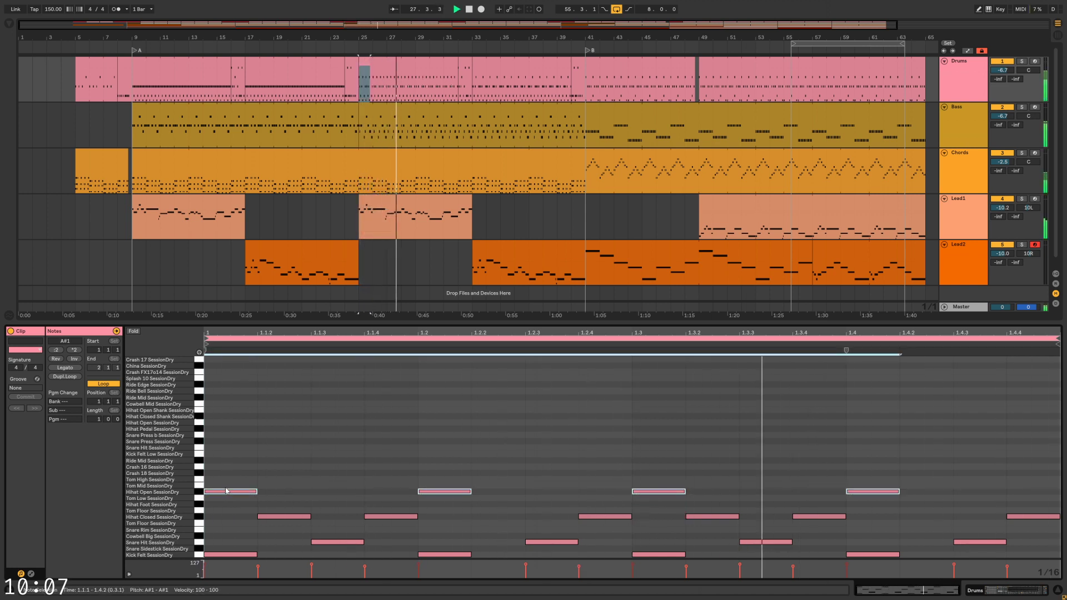
click(239, 496)
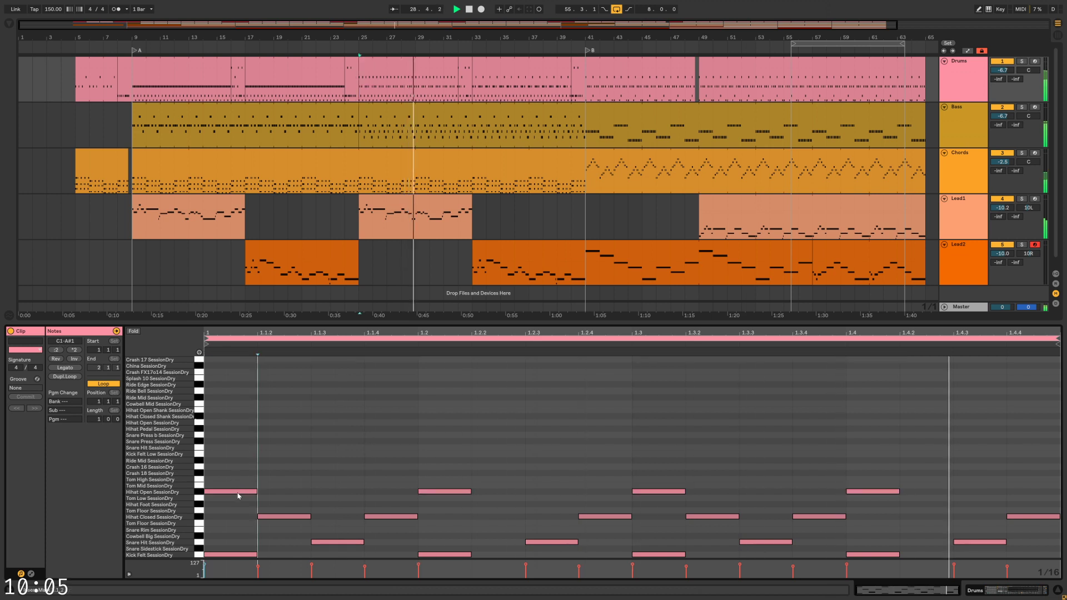
drag(239, 494, 242, 469)
drag(242, 467, 248, 493)
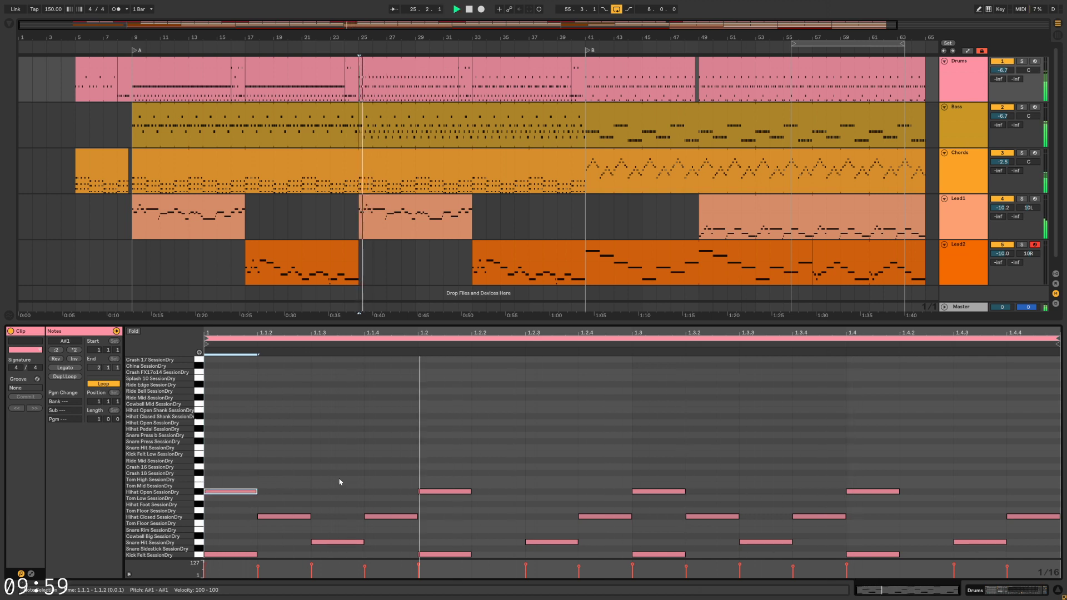
On the Drums track, set Redux to a Bit Reduction of 10 and a Downsample of 11.4, and view the Hihat Open pad's settings
key(shift+Tab)
drag(697, 510, 699, 521)
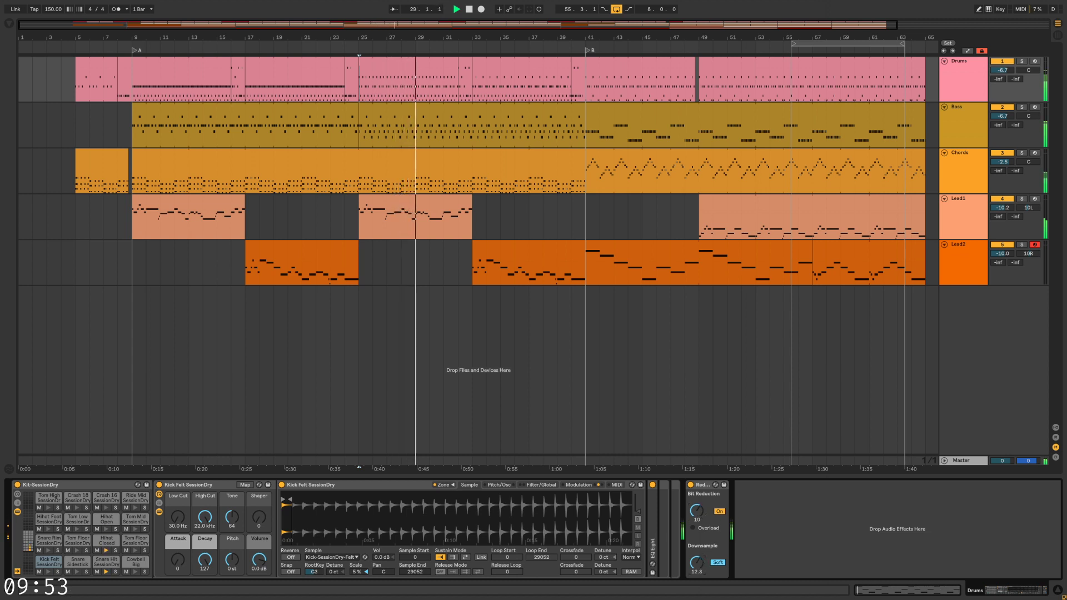
drag(697, 562, 696, 568)
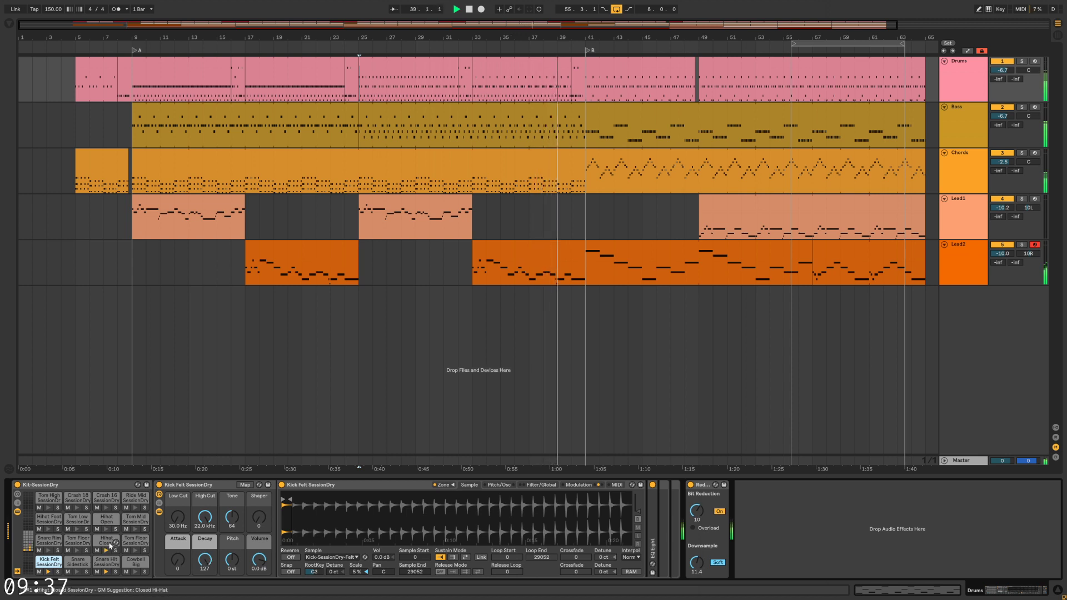
click(106, 520)
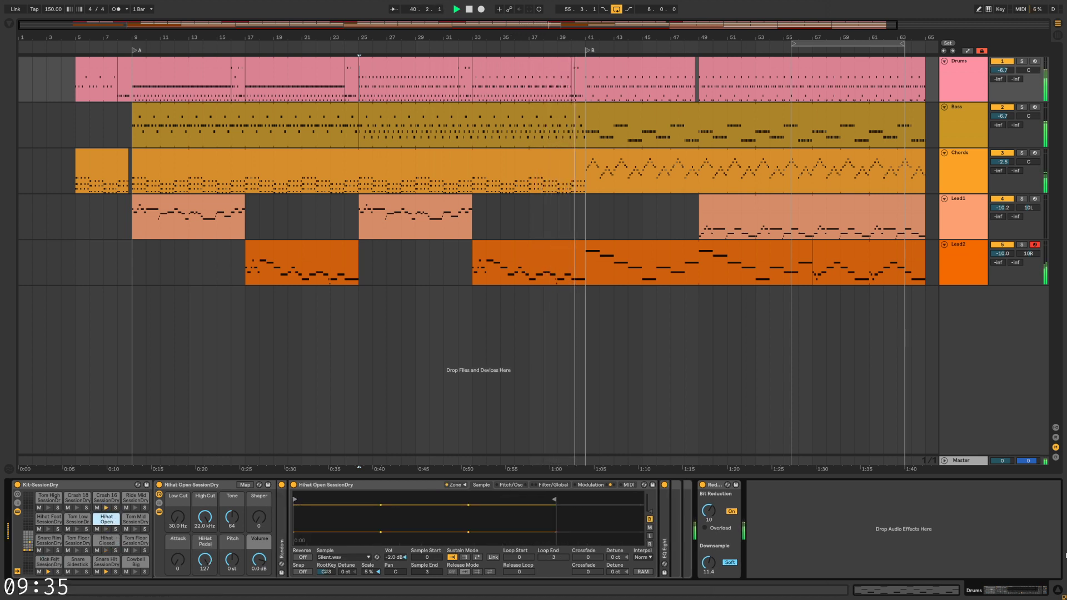
click(1058, 591)
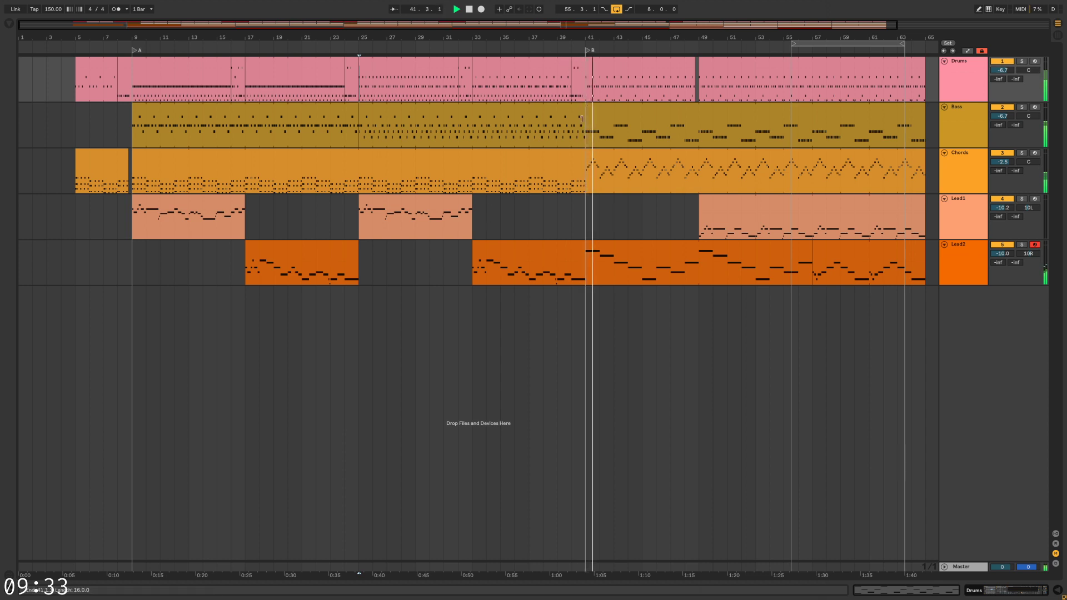
Try shortening the bar 25 Bass clip to end at bar 40, and undo the trim
click(572, 232)
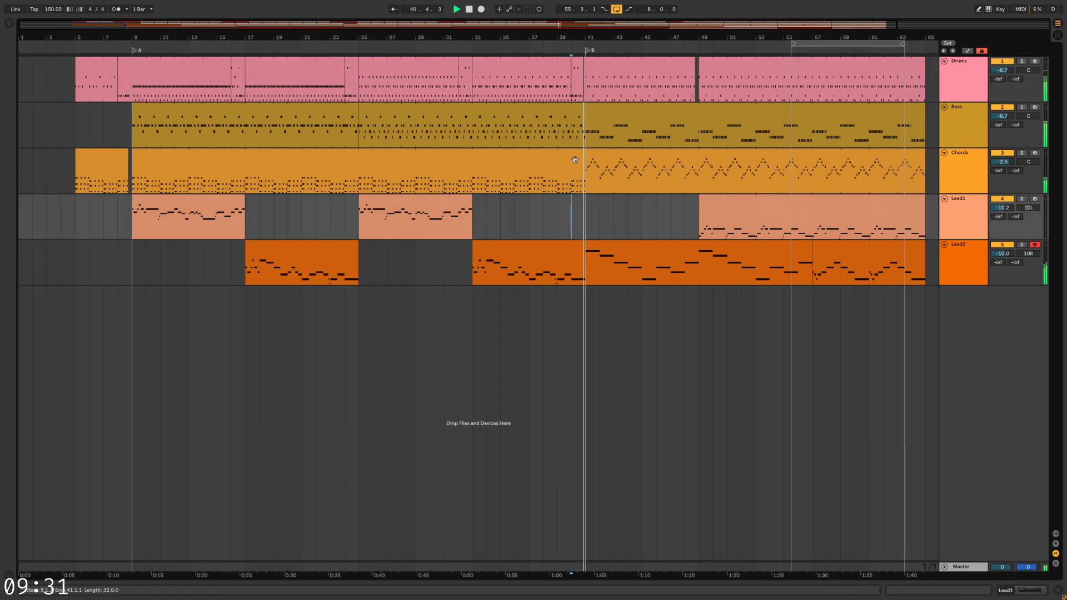
click(574, 117)
drag(574, 117, 573, 117)
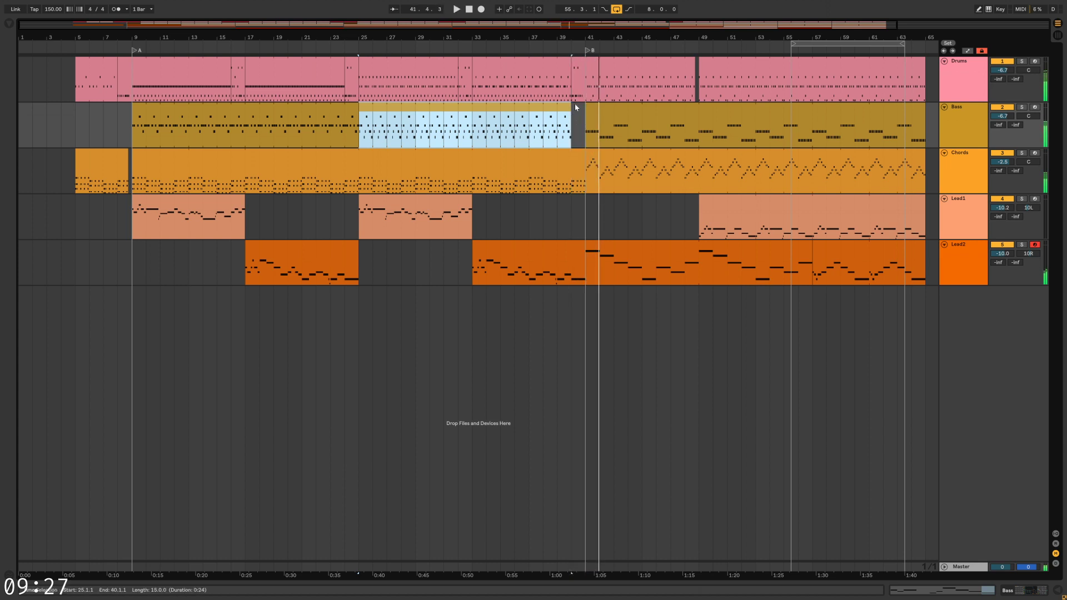
click(575, 89)
double_click(575, 89)
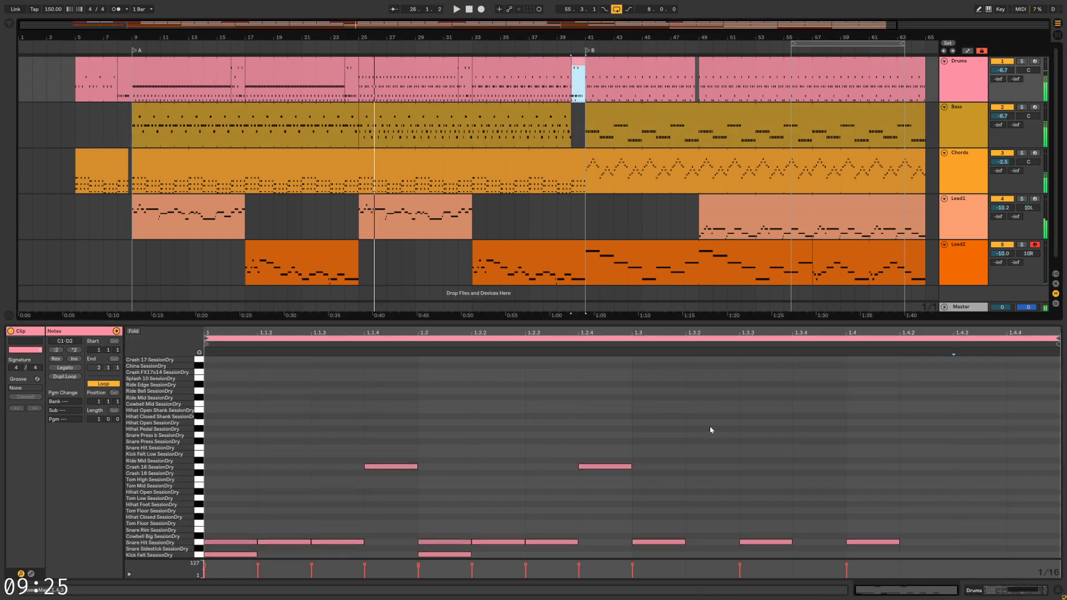
key(space)
key(space)
key(ctrl+z)
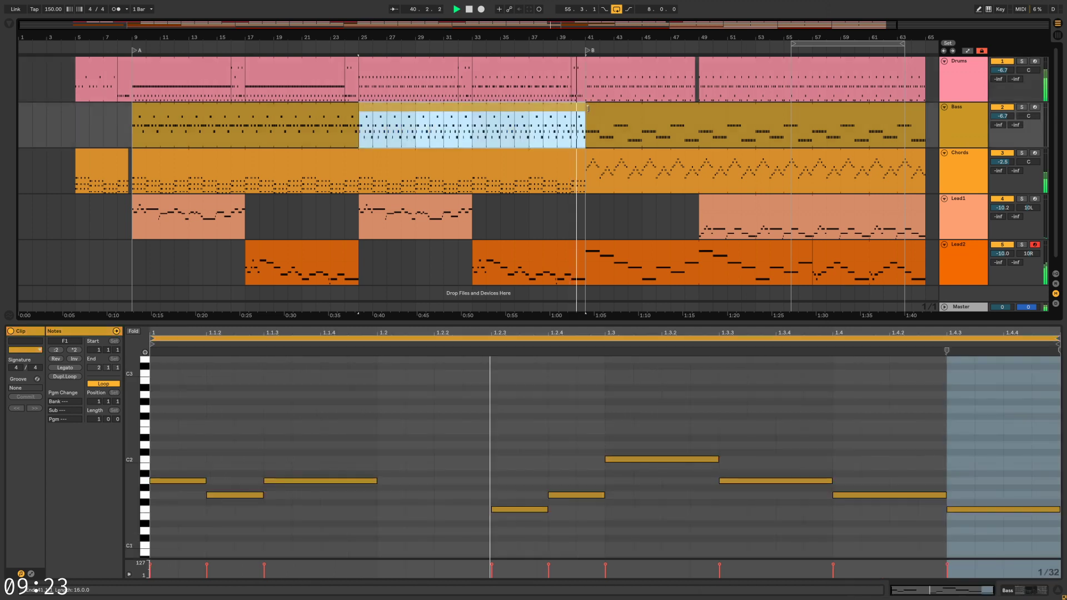
In the one-bar drum fill at bar 40, delete both crash notes and the snare notes at 1.1.2 and 1.2.2
click(571, 95)
key(space)
key(space)
double_click(576, 90)
key(space)
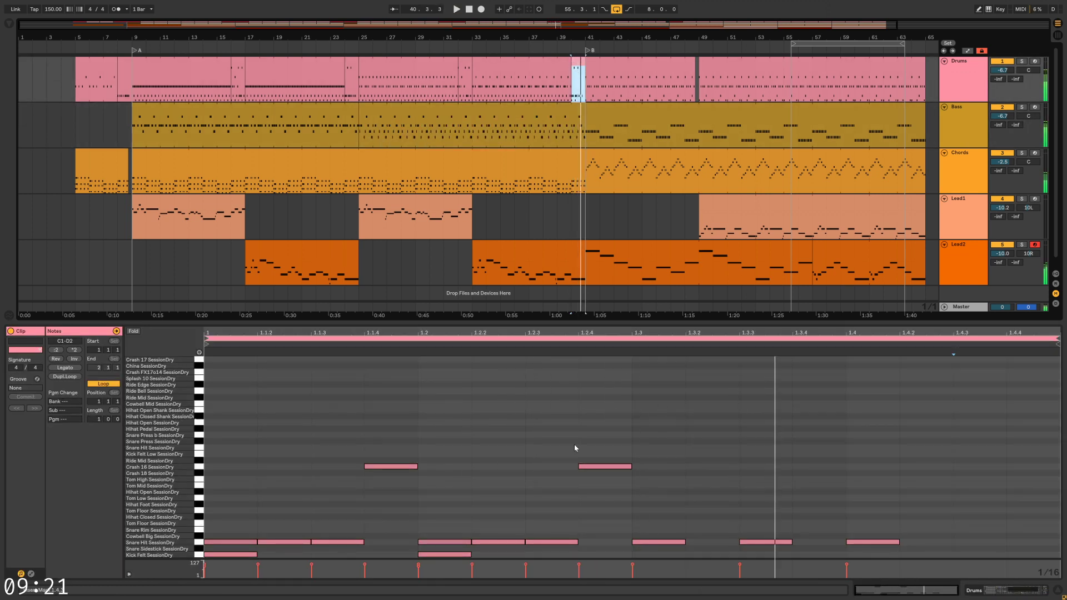
drag(665, 494, 319, 420)
key(Delete)
key(space)
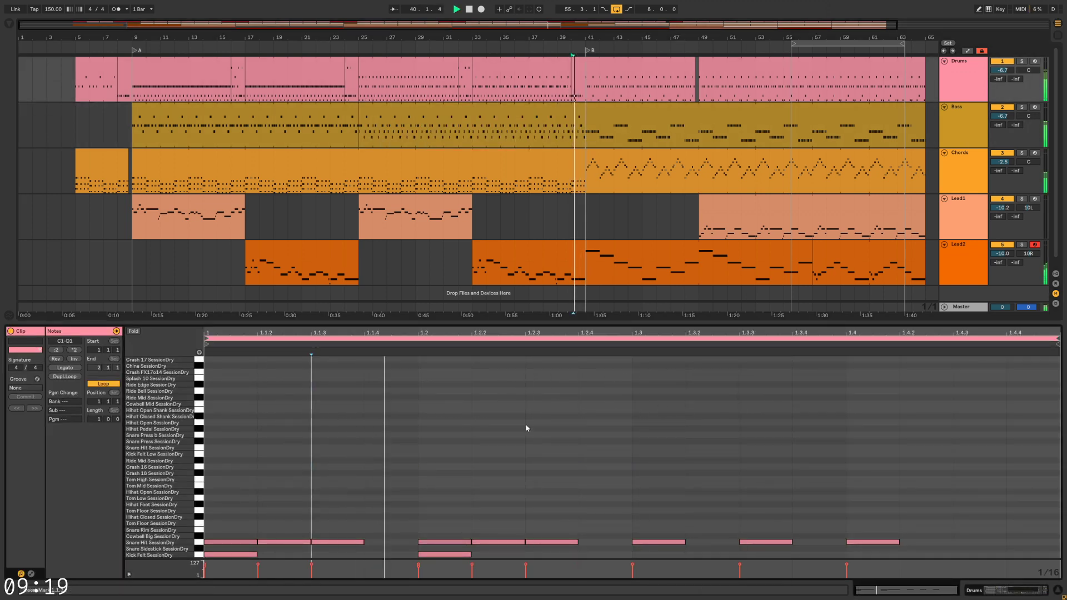
double_click(300, 542)
double_click(496, 542)
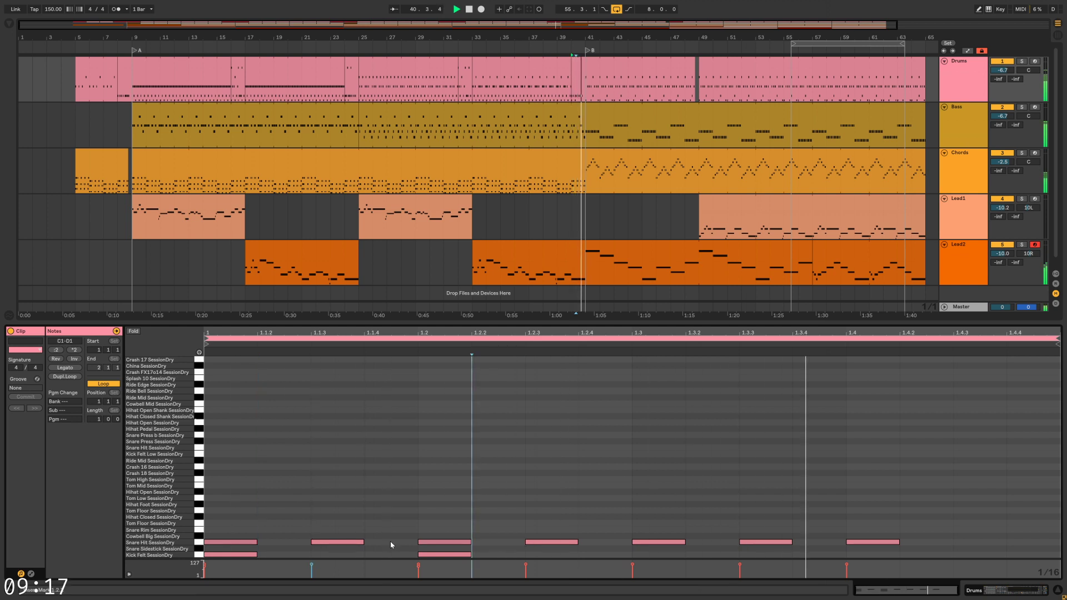
Build a run of Hihat Open notes from 1.3.2 to 1.4 in the fill, replacing the snares at 1.3.3 and 1.4
drag(781, 544, 786, 495)
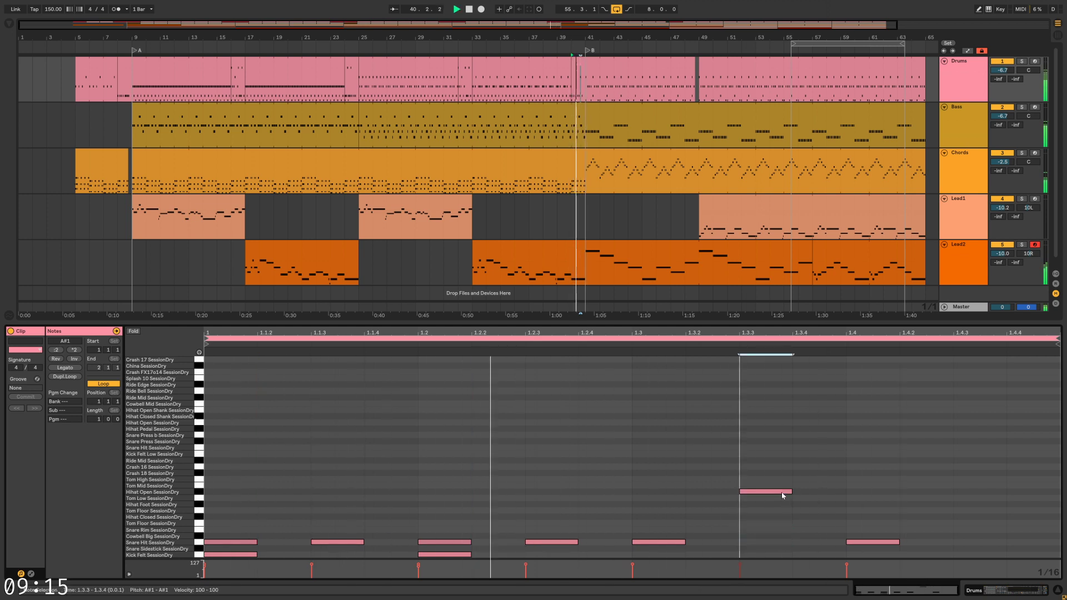
drag(875, 543, 719, 522)
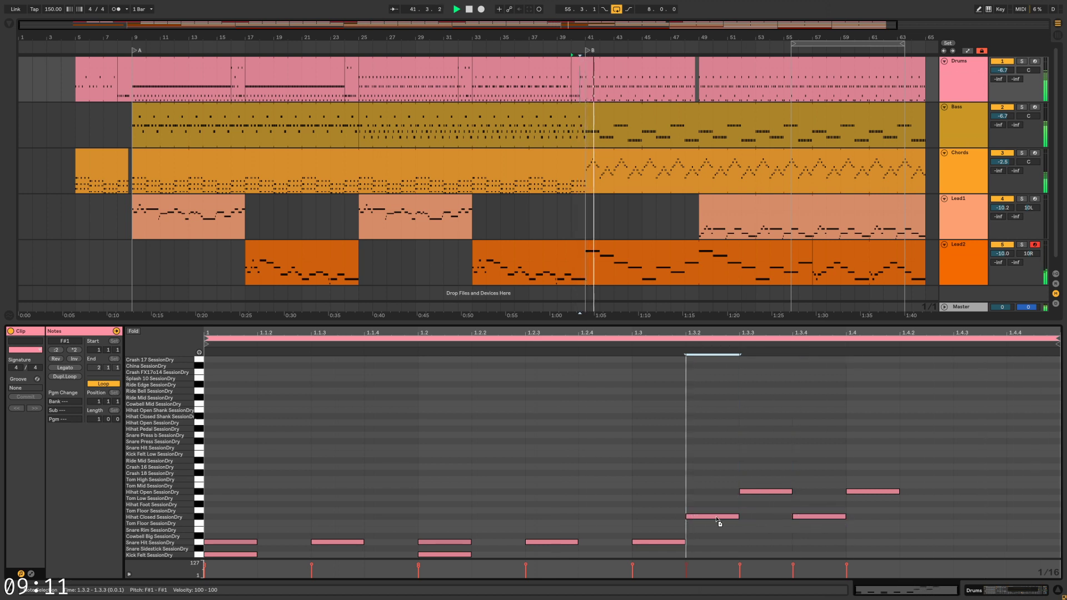
click(794, 547)
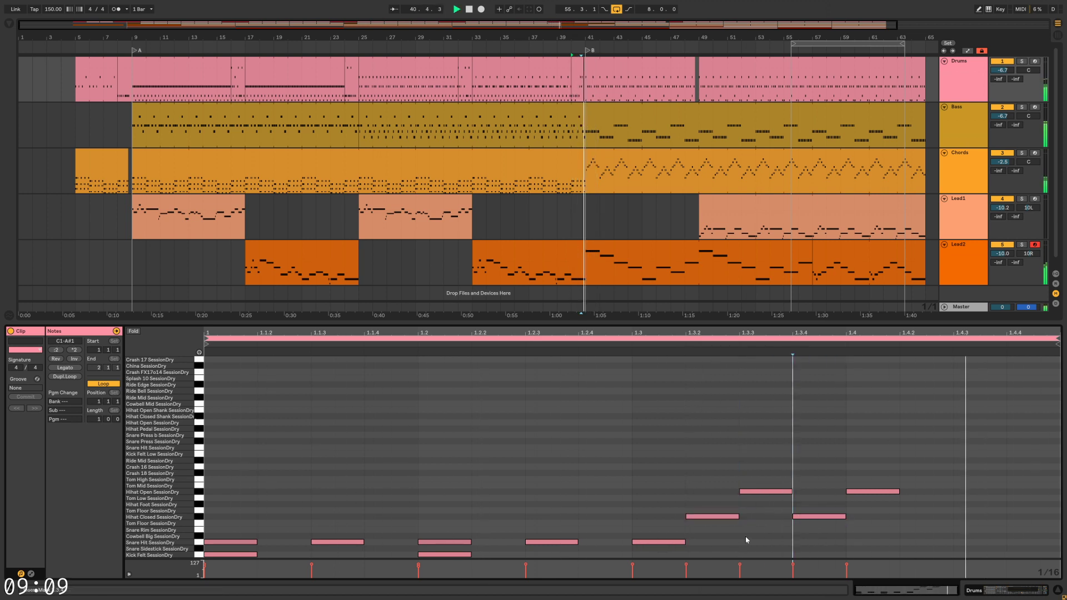
drag(840, 508, 720, 540)
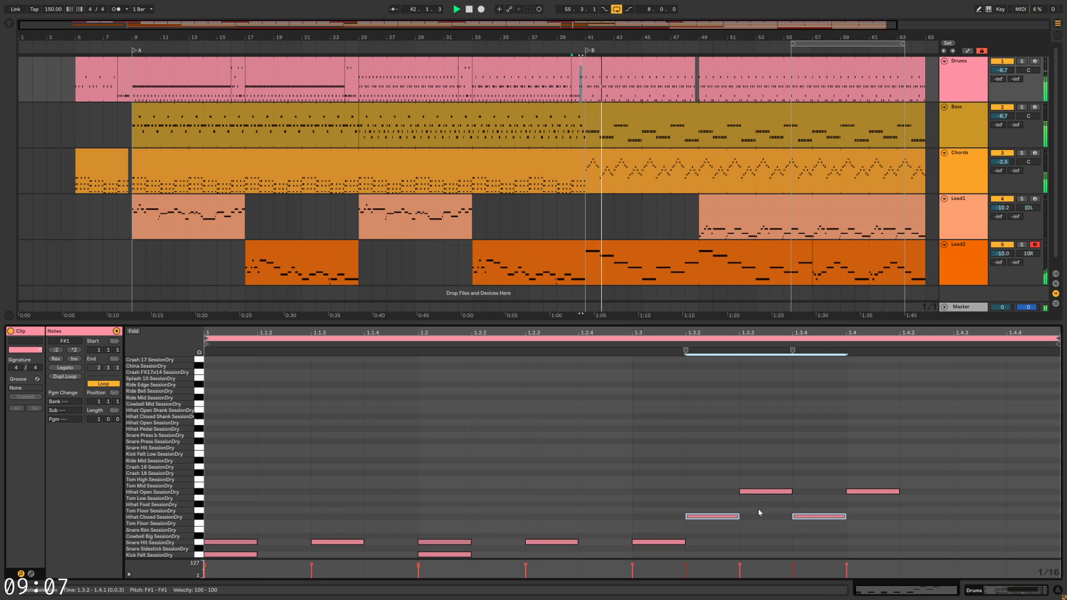
click(811, 554)
drag(824, 518, 824, 492)
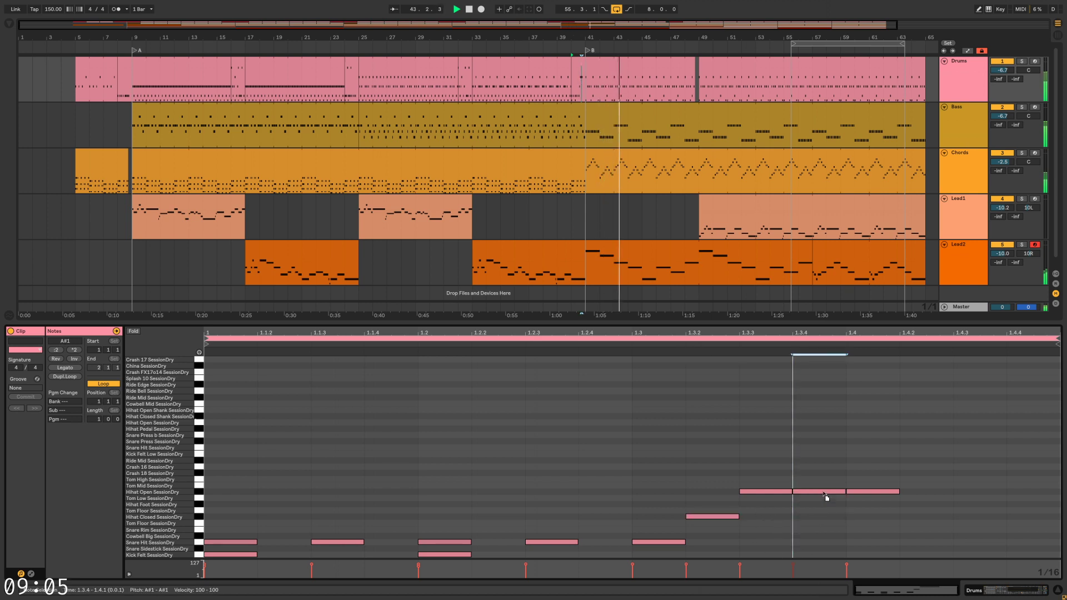
drag(719, 518, 719, 493)
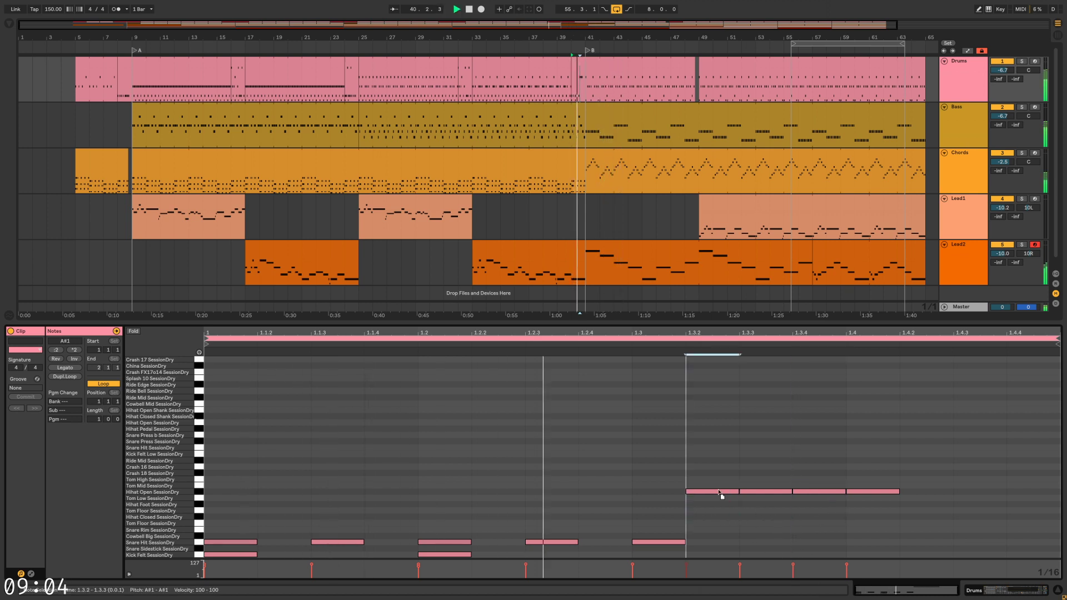
Make the Hihat Open run span 1.3 to 1.3.4, with a Kick at 1.3 and the 1.3 snare moved to 1.4
double_click(674, 498)
drag(675, 547, 874, 548)
double_click(865, 493)
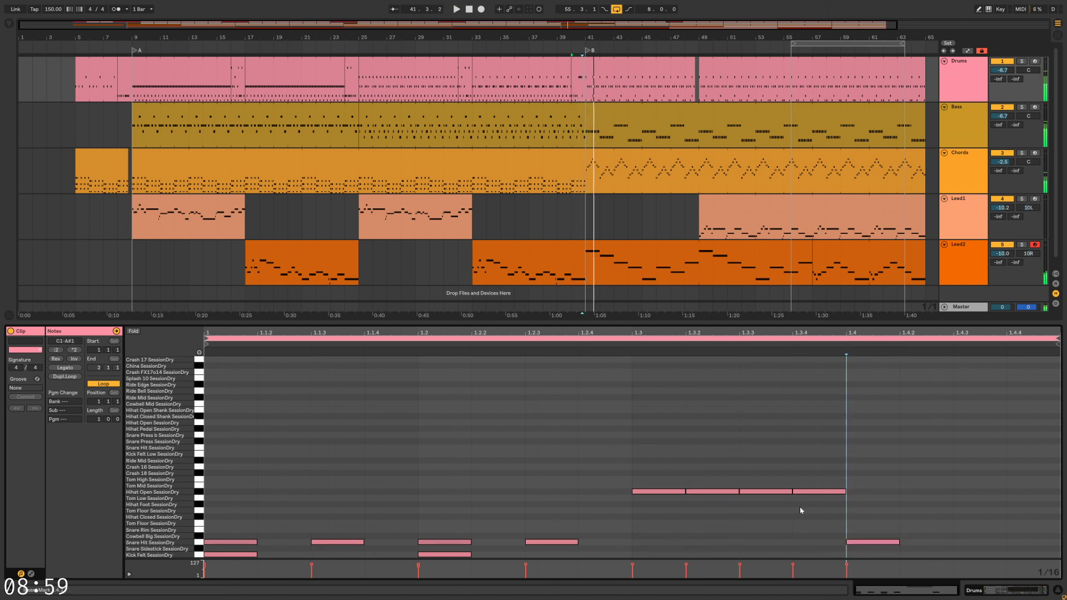
double_click(676, 554)
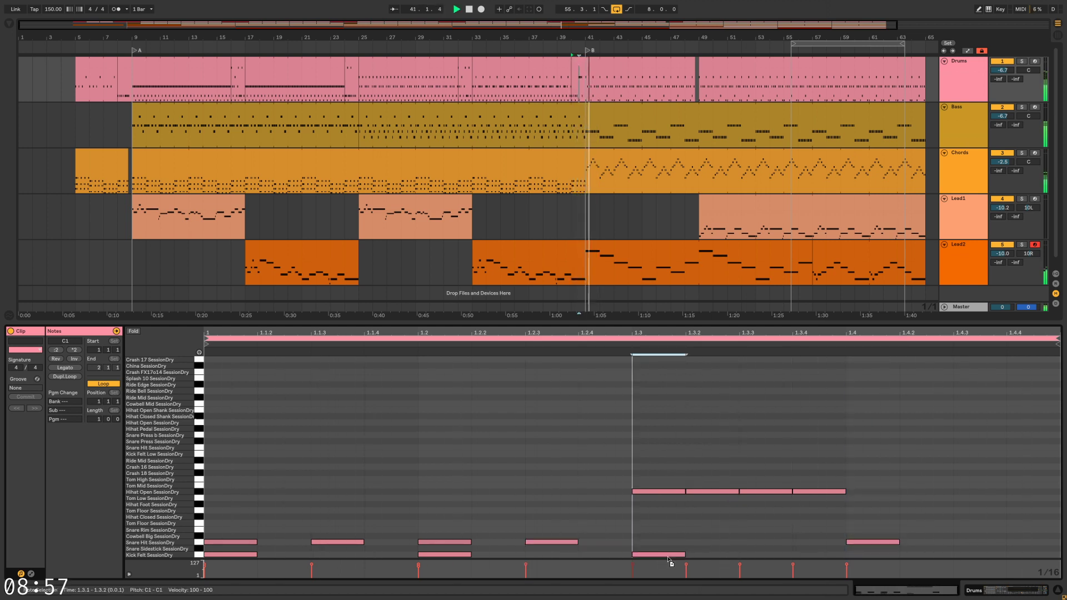
click(669, 534)
key(space)
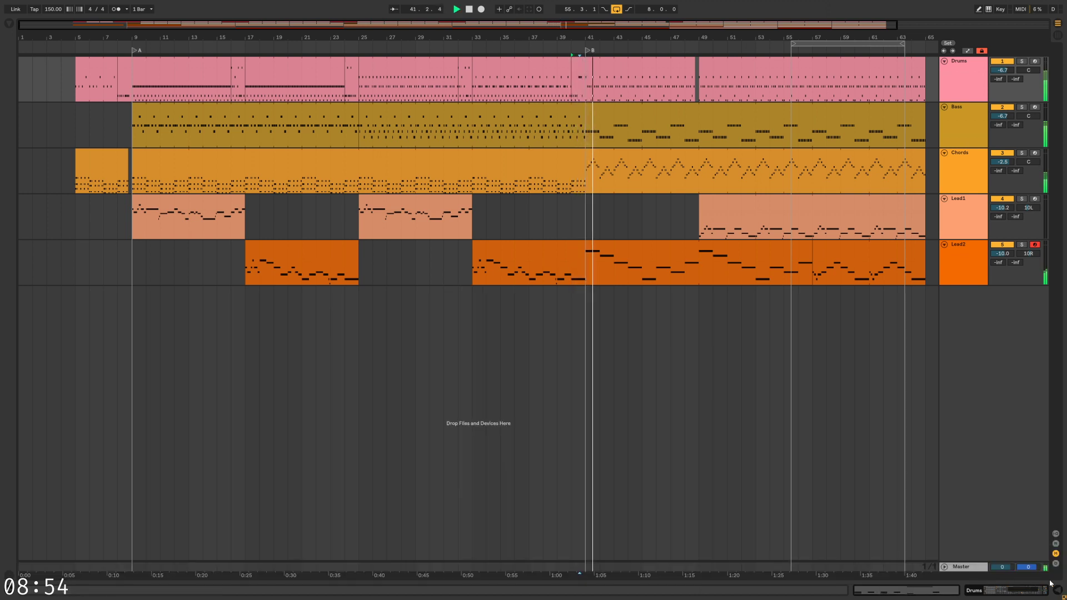
Play from bar 40 into section B to check the revised drum fill, and continue from bar 42
click(582, 86)
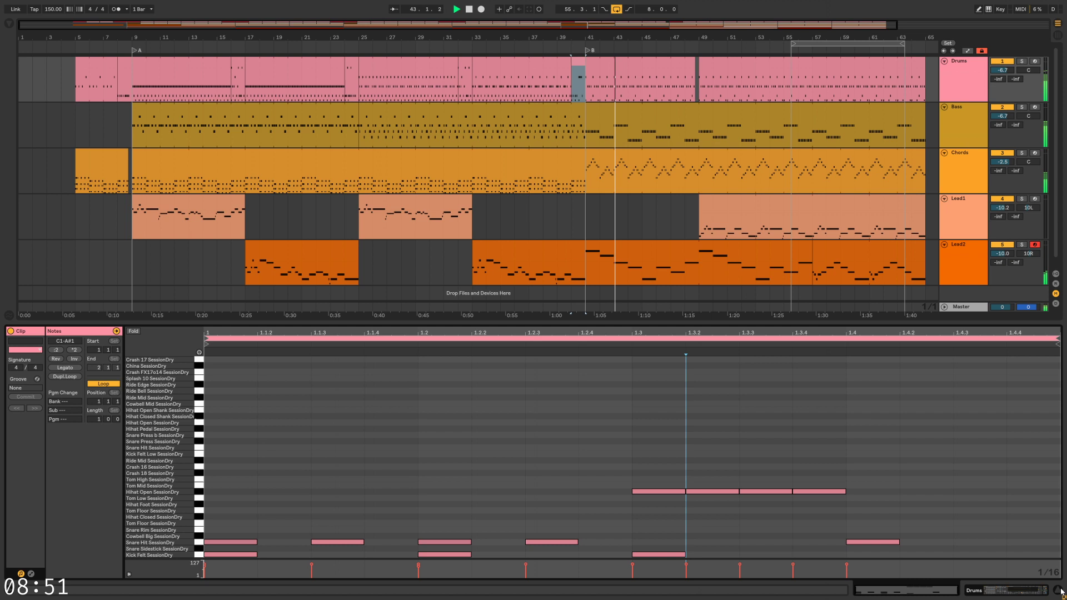
click(1057, 590)
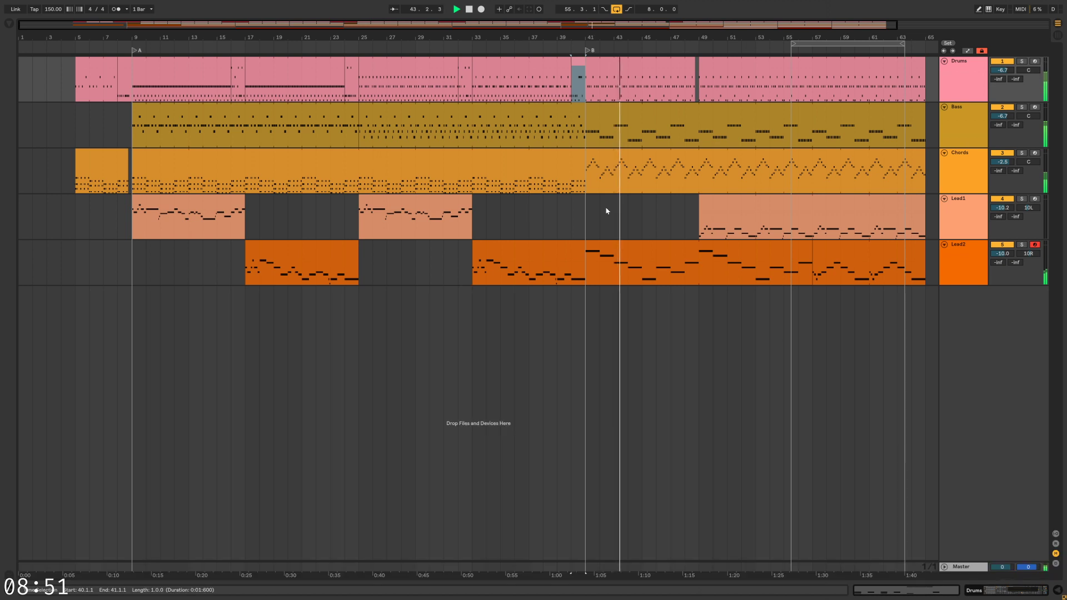
click(571, 219)
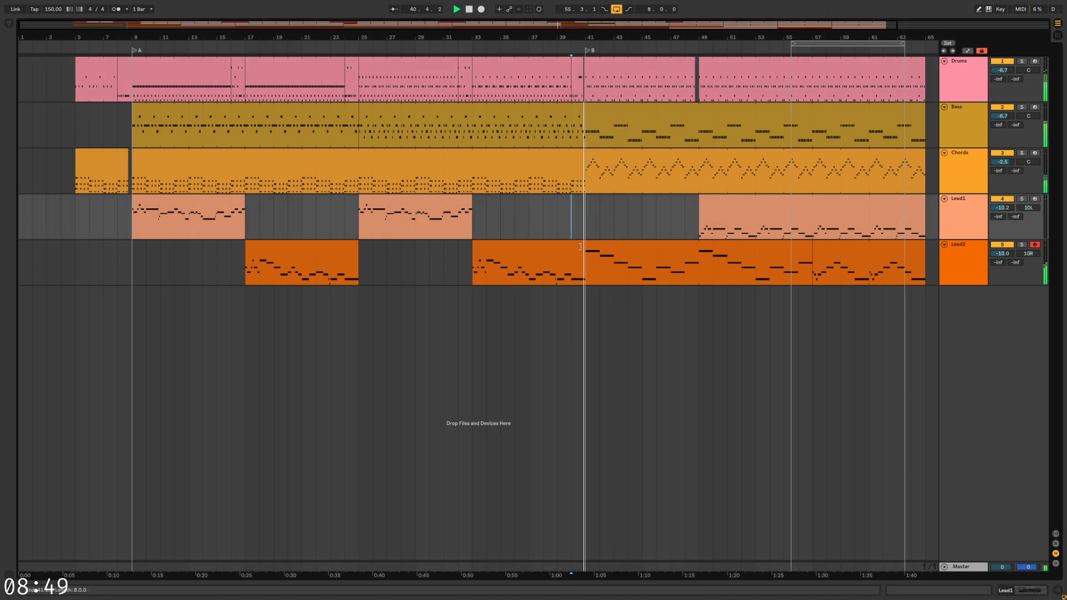
click(597, 219)
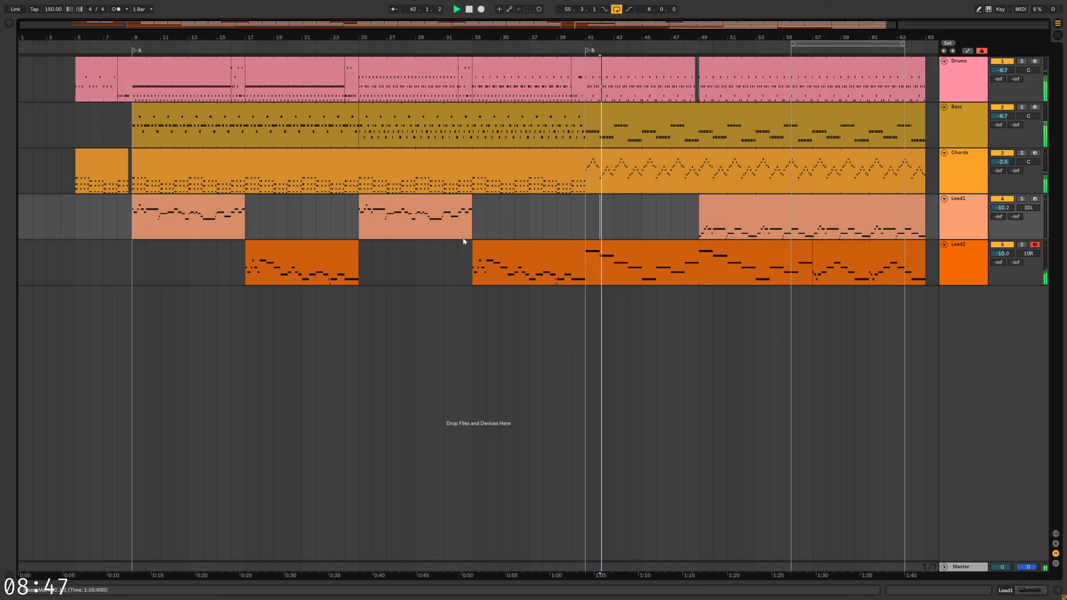
Play section B from bar 46 to hear the transition into bar 49
drag(641, 214, 460, 245)
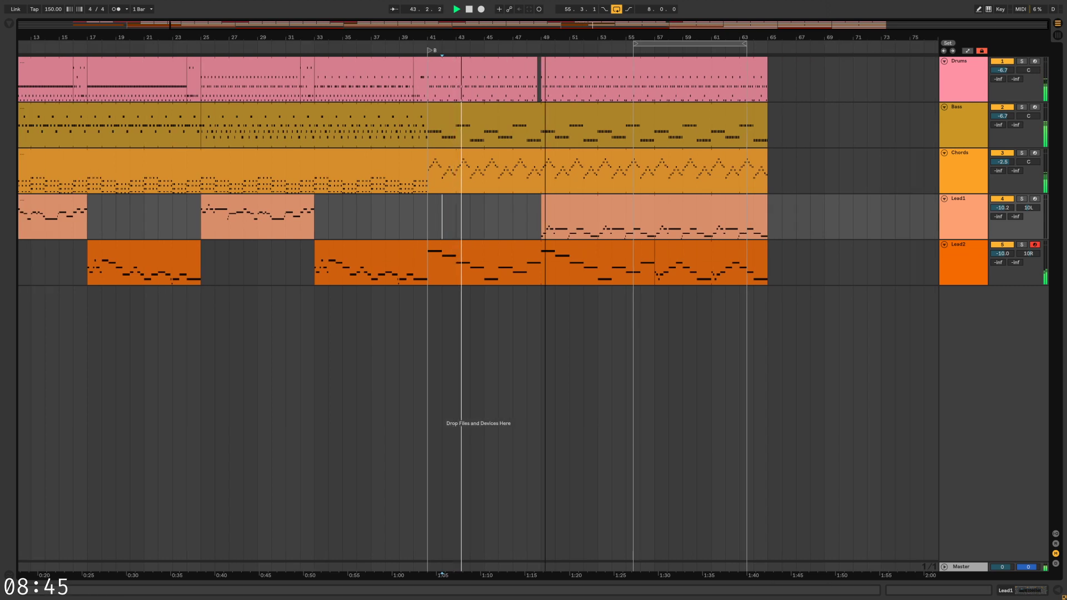
drag(545, 38, 599, 33)
click(437, 245)
click(564, 217)
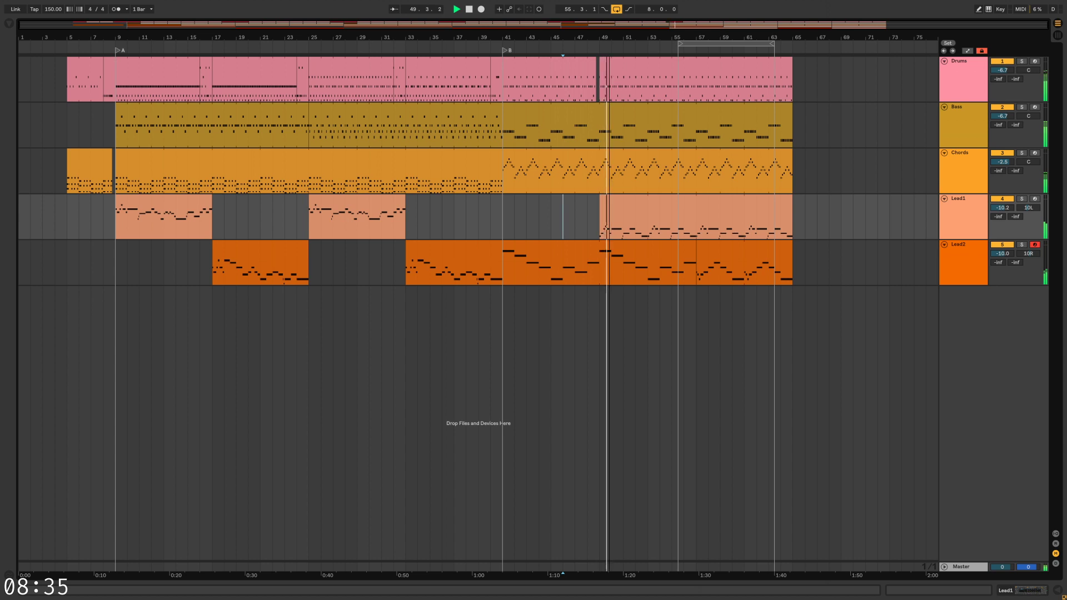
Examine the gap in the Drums track just before bar 49 while section B plays
drag(610, 38, 610, 117)
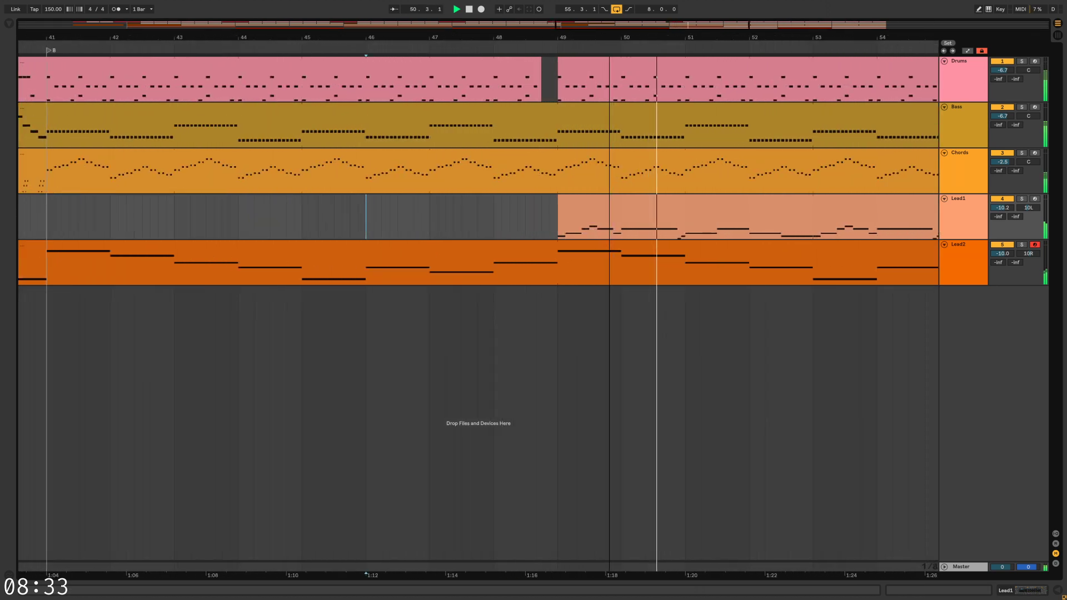
click(560, 74)
click(558, 61)
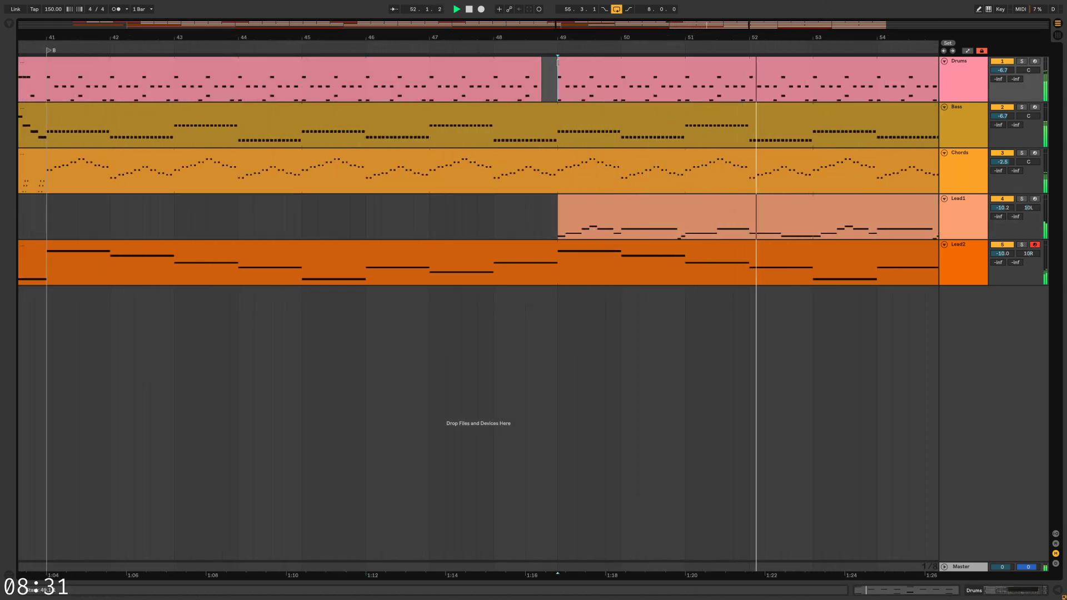
drag(558, 61, 558, 64)
click(553, 82)
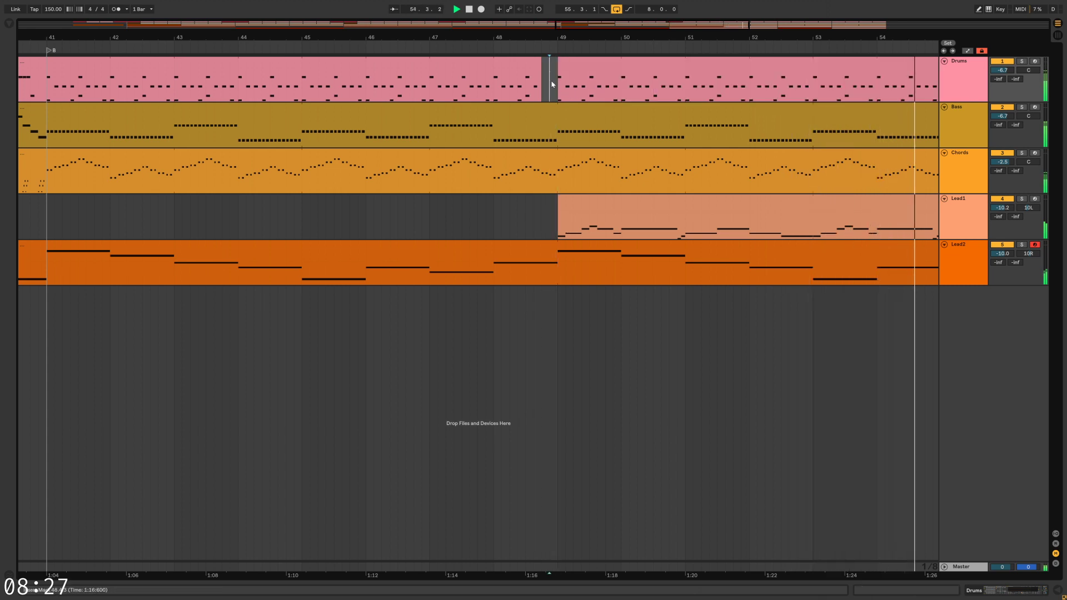
click(558, 88)
drag(642, 24, 732, 296)
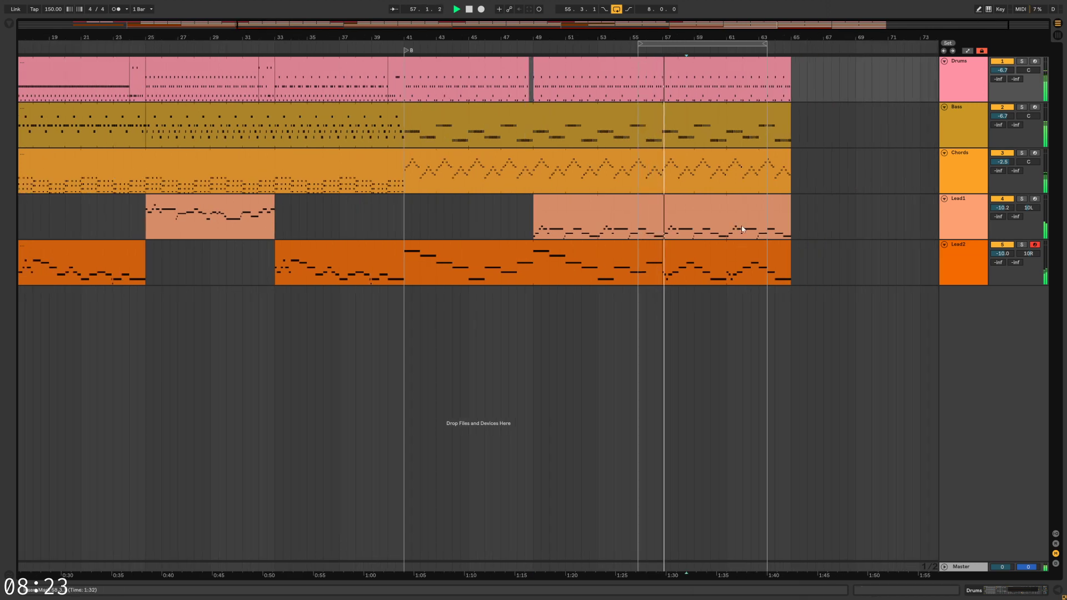
Turn off looping and move the eight-bar loop range to start at bar 57
click(620, 12)
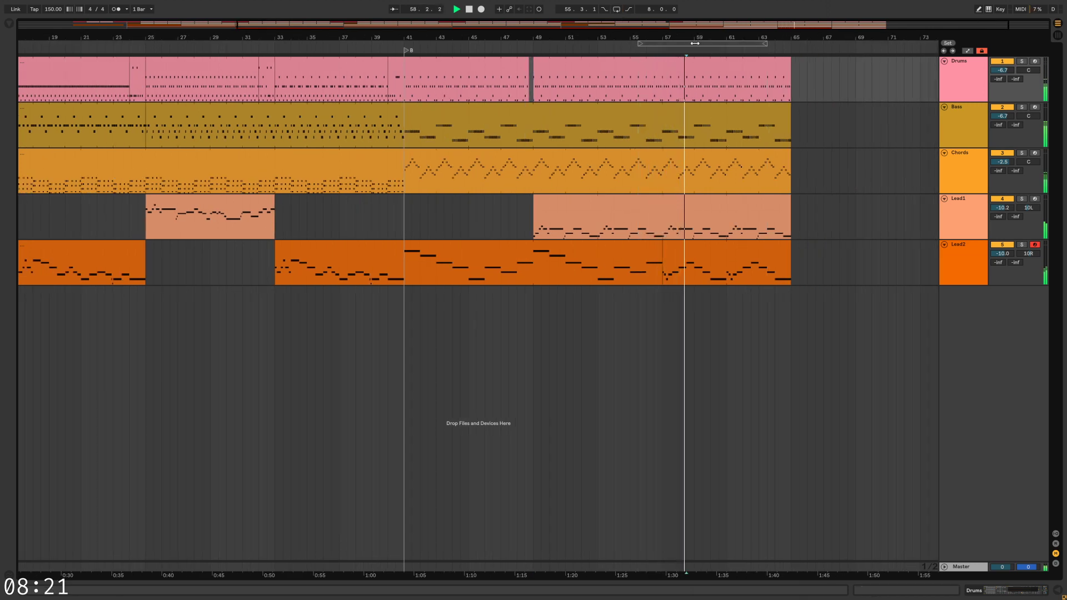
drag(695, 44, 719, 43)
click(832, 172)
scroll(869, 219, right, 2)
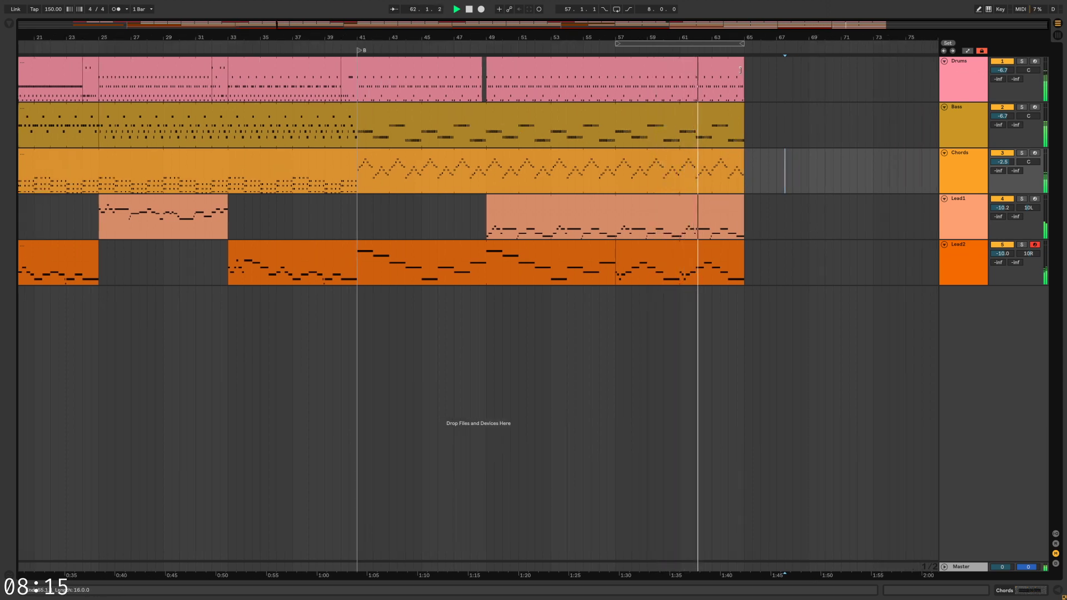
Play the last bars of section B from bar 62 to hear how the section ends at bar 65
drag(453, 71, 696, 74)
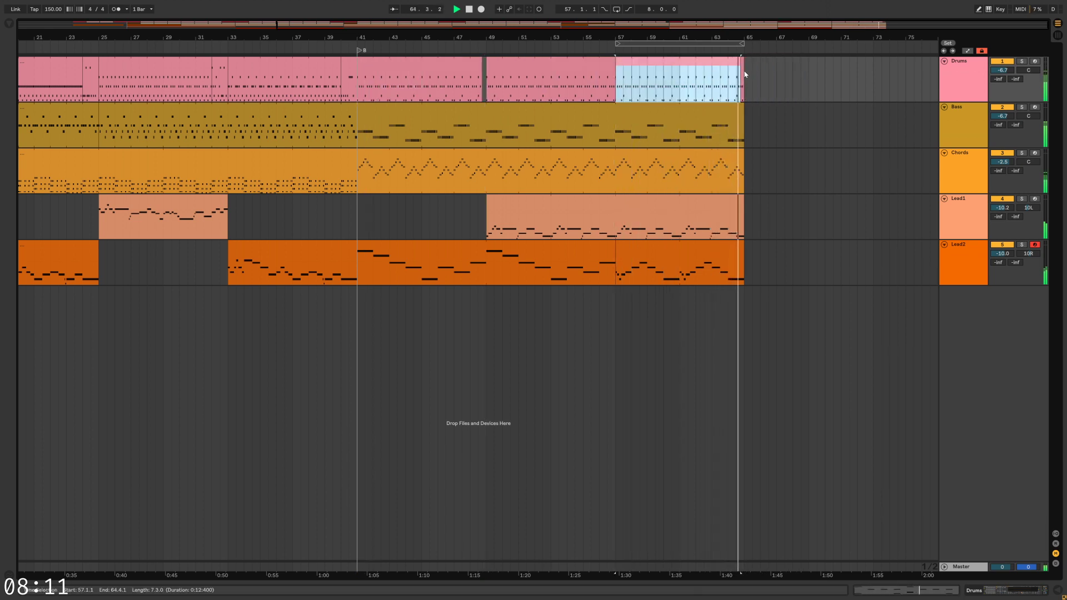
key(ctrl+z)
click(801, 123)
key(space)
click(711, 284)
key(space)
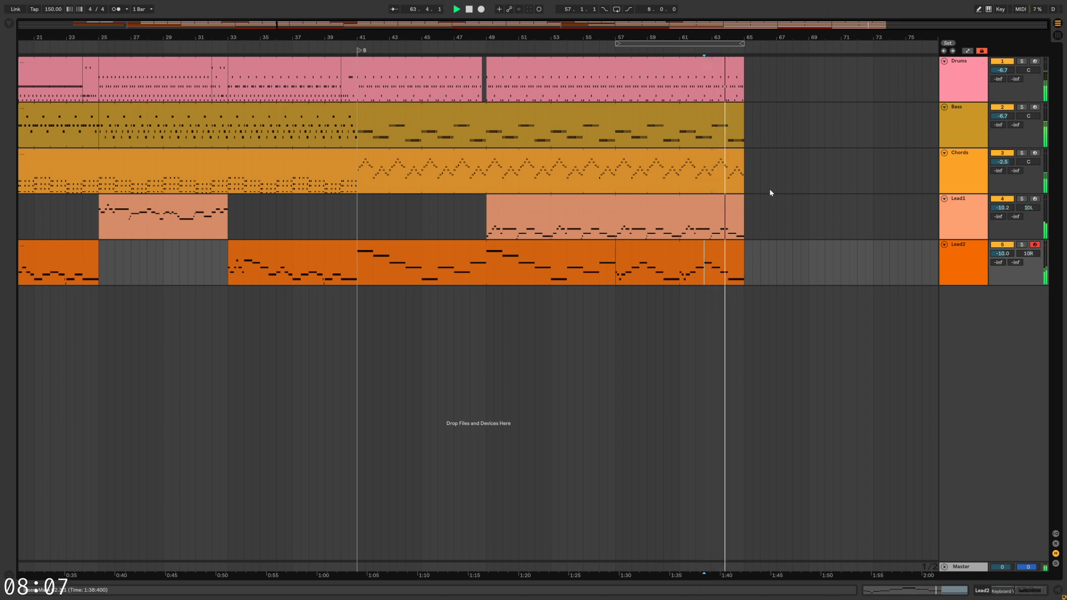
click(457, 209)
key(space)
click(696, 105)
click(727, 135)
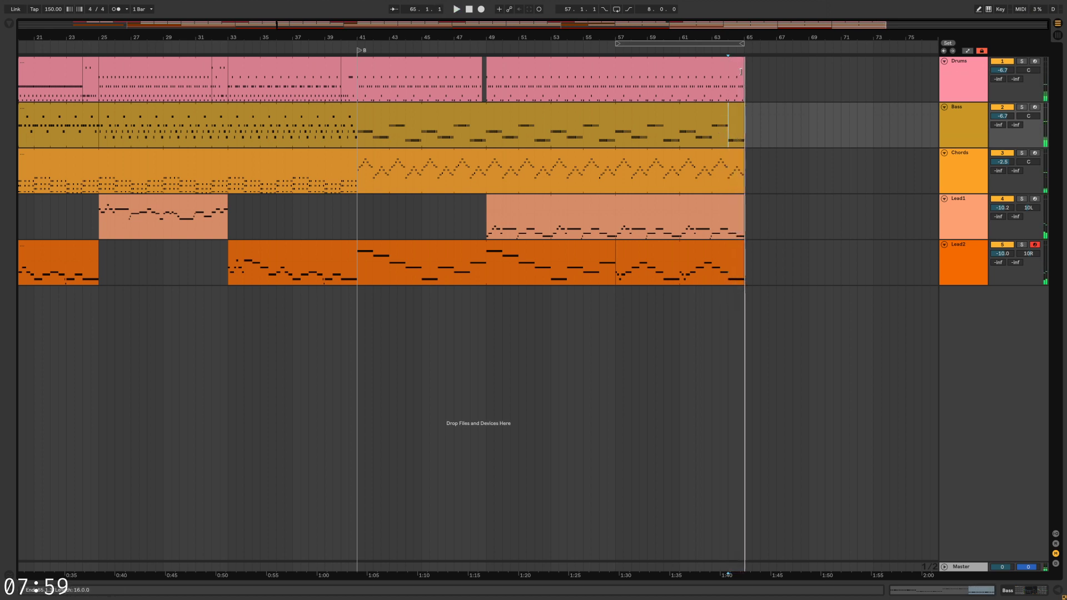
Try a one-bar copy of the section A bass phrase at bar 65 and play into it from bar 64
click(69, 128)
drag(63, 111, 753, 112)
click(82, 129)
click(726, 121)
key(space)
click(733, 139)
key(space)
key(space)
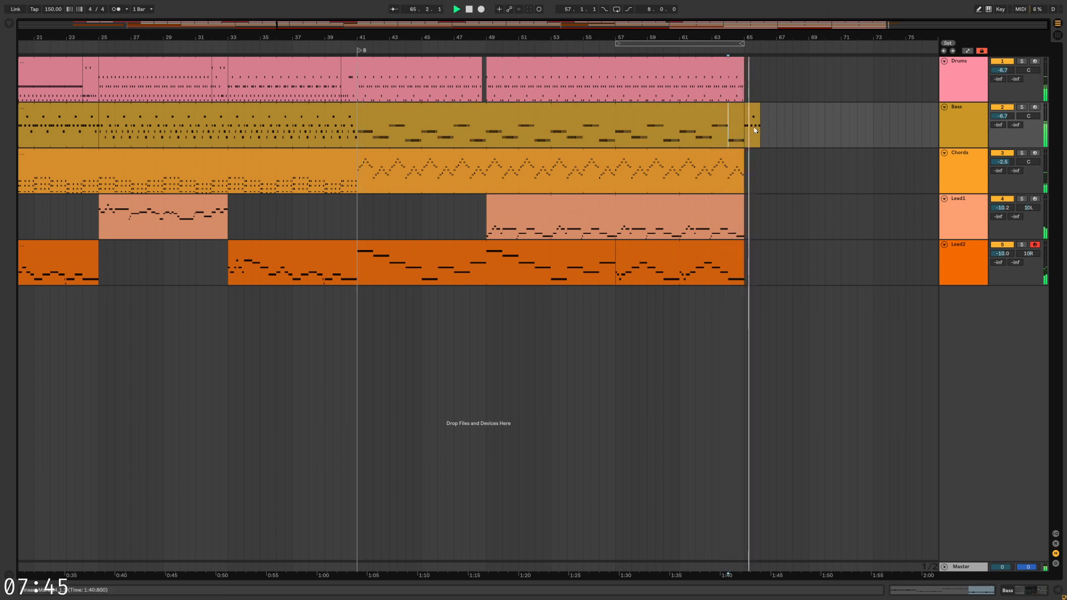
Replay the join at bar 65 and lengthen the copied bass clip beyond bar 66
key(space)
key(space)
click(761, 110)
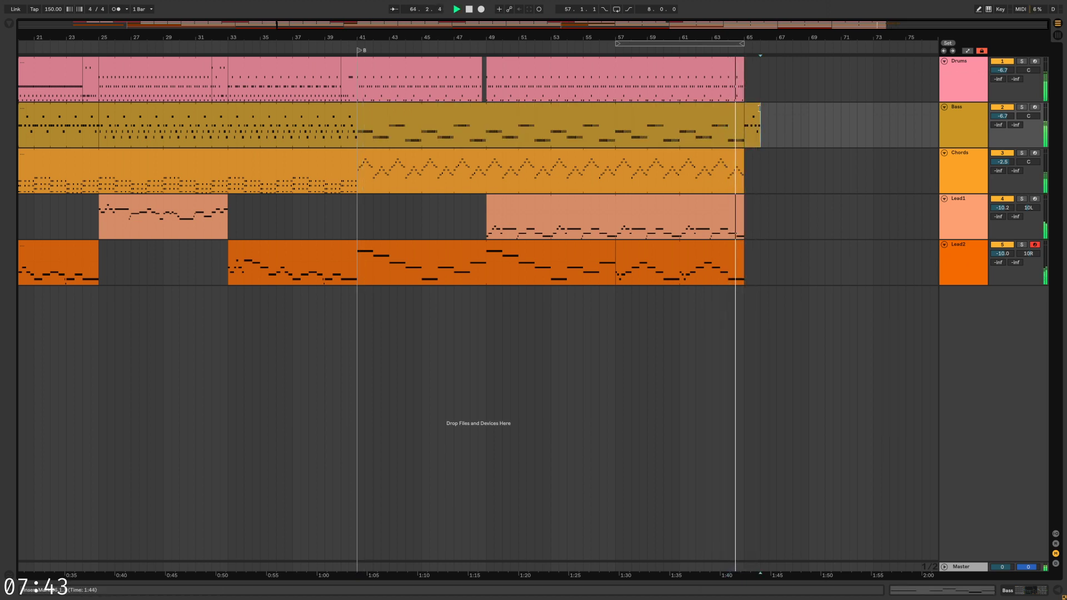
mouse_move(760, 110)
mouse_down()
mouse_move(785, 110)
mouse_move(777, 113)
mouse_up()
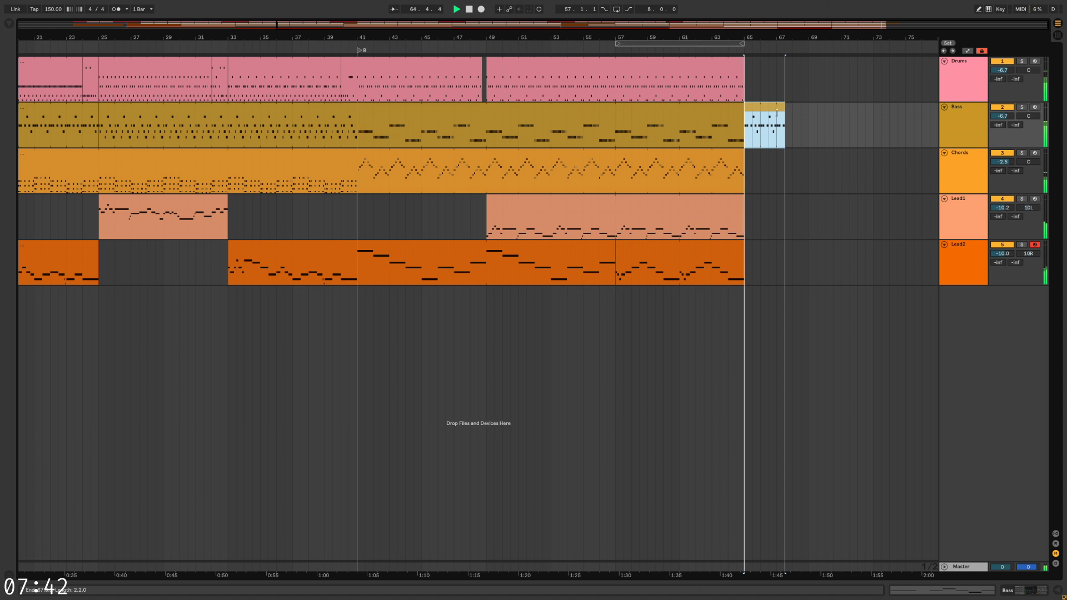
Replace the bass clip at bar 65 with a two-bar copy of the phrase from bar 25 and play it
click(104, 140)
key(space)
click(765, 118)
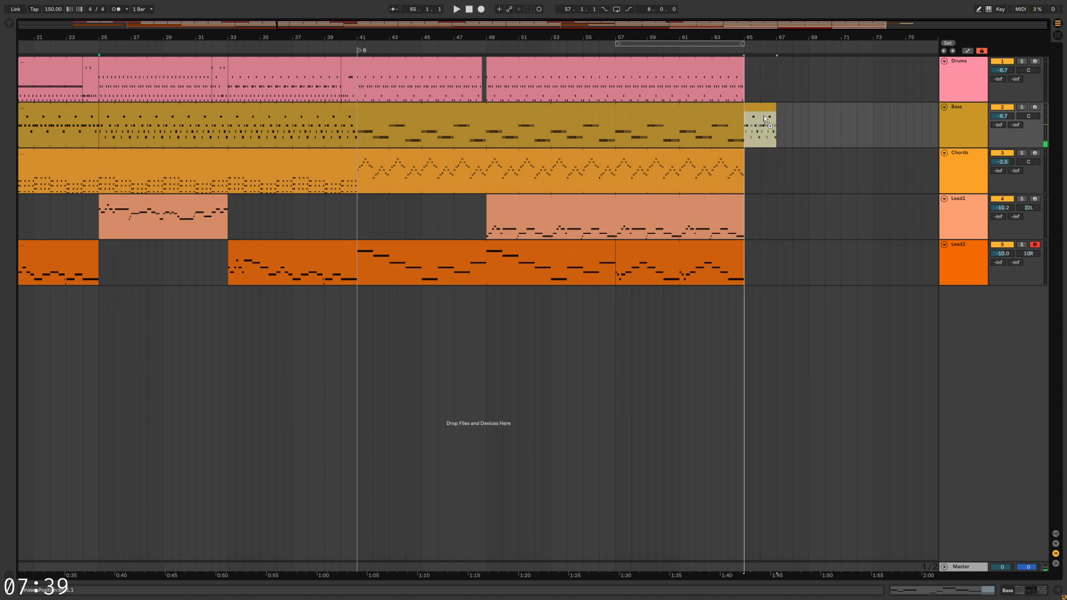
click(756, 120)
click(745, 146)
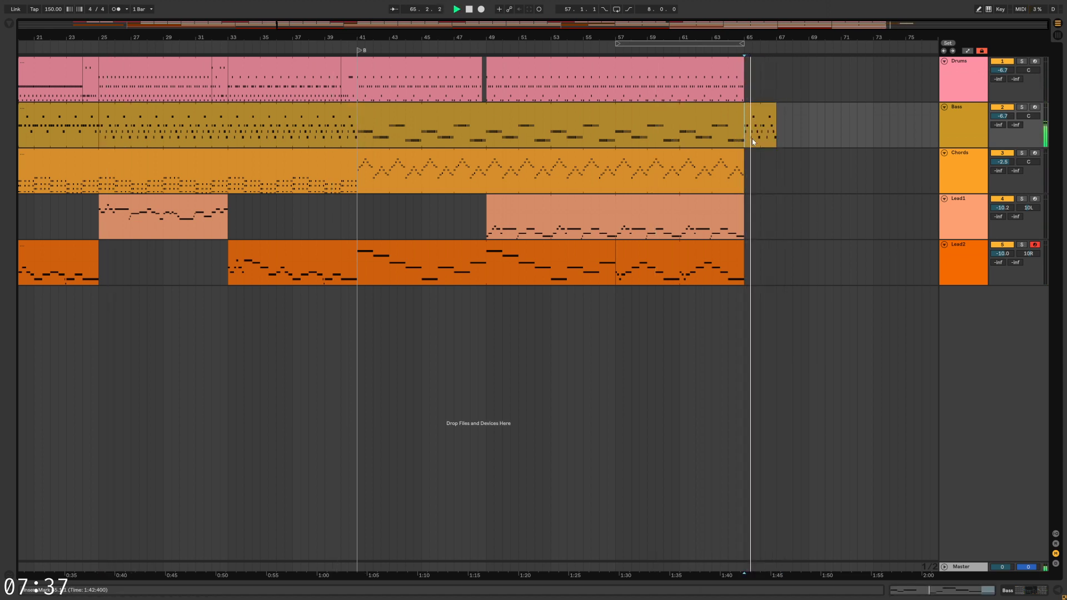
Open the new bass clip's notes and overwrite bar 65 with the one-bar bass phrase that precedes bar 25
double_click(754, 111)
key(space)
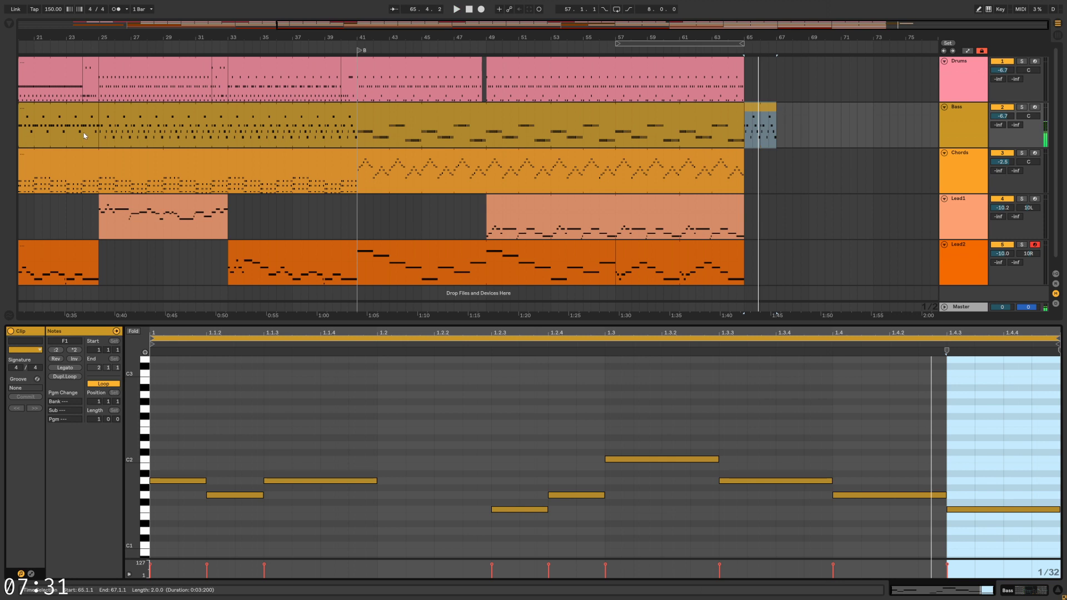
drag(83, 132, 753, 115)
click(90, 110)
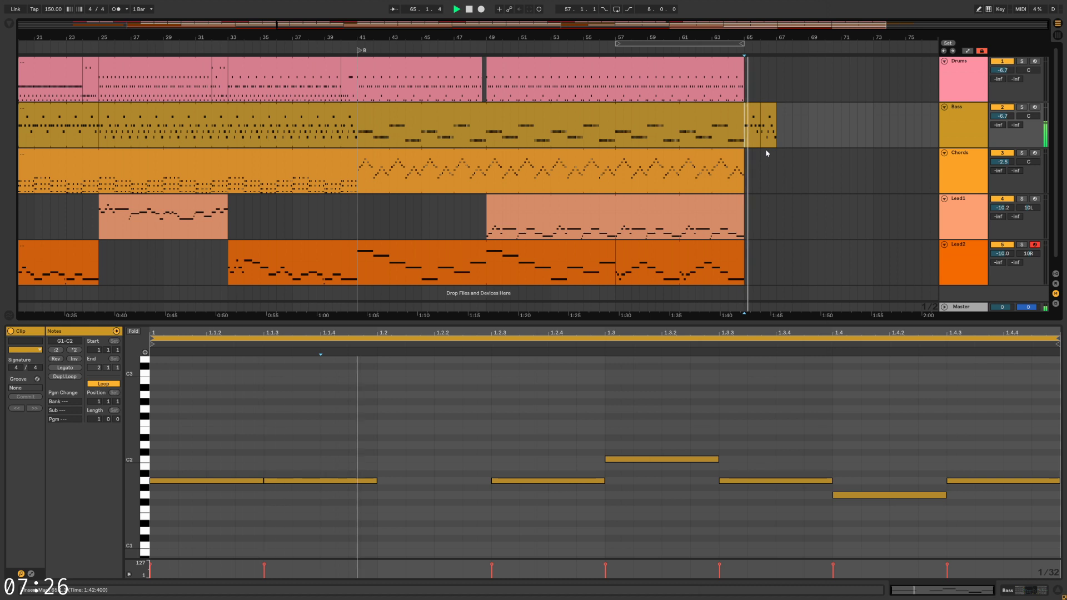
Duplicate the bass clip at bar 66 to bar 67 and play it
click(770, 113)
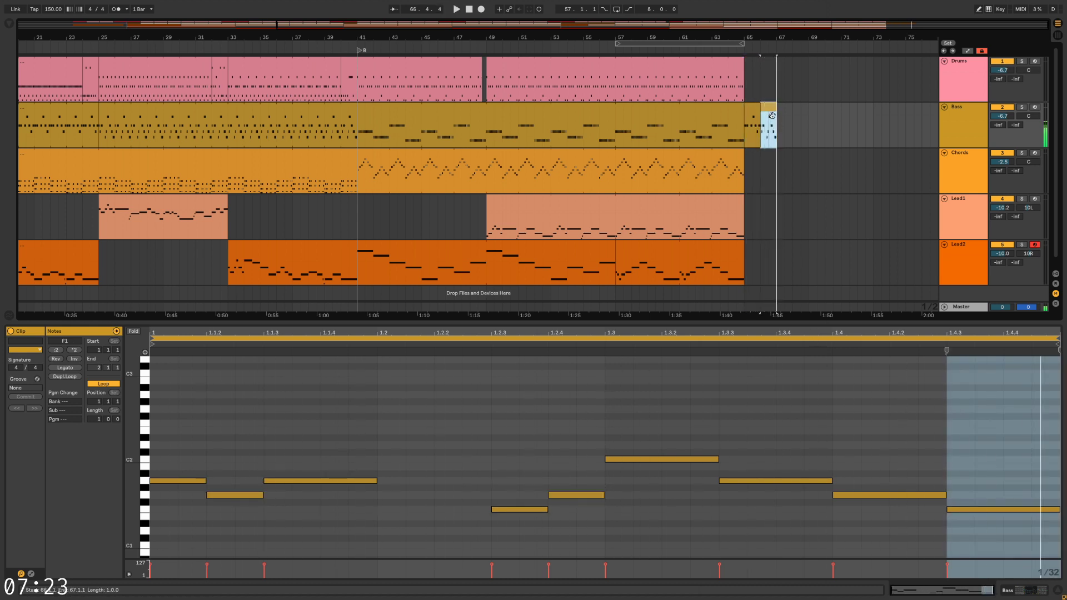
drag(770, 107, 787, 110)
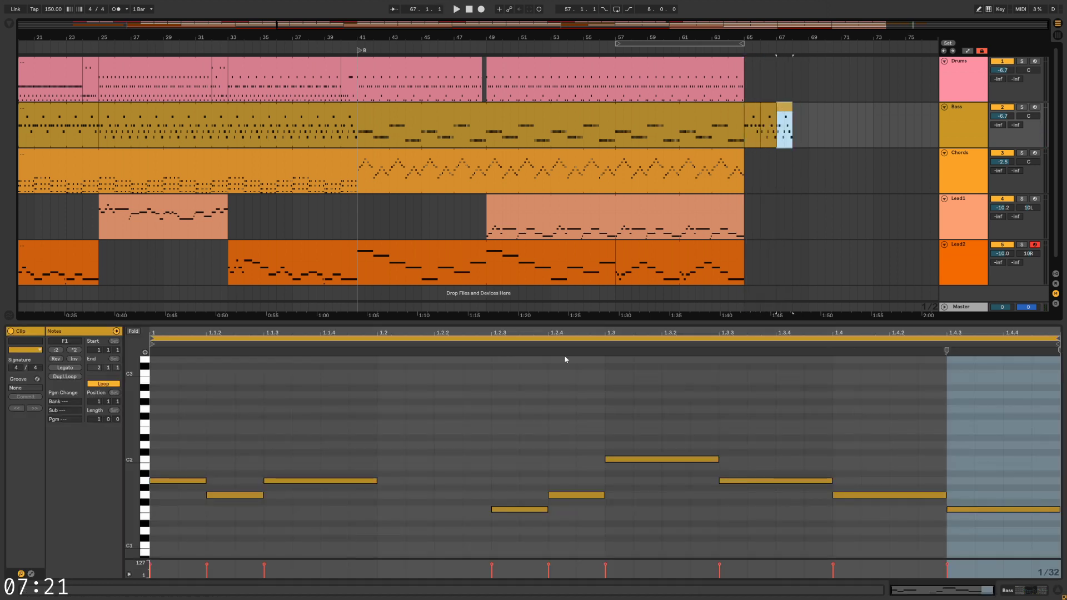
key(space)
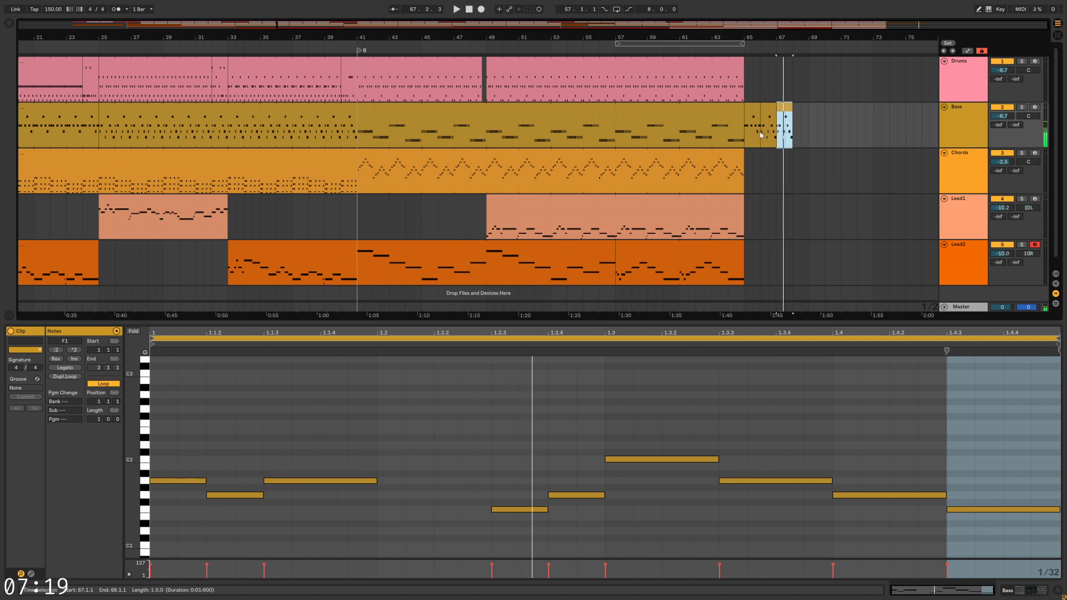
click(759, 132)
key(space)
In the bar 67 bass clip, lower the notes at 1 and 1.1.3 to F1, 1.2.3 to E1 and 1.2.4 to F1
scroll(398, 467, down, 3)
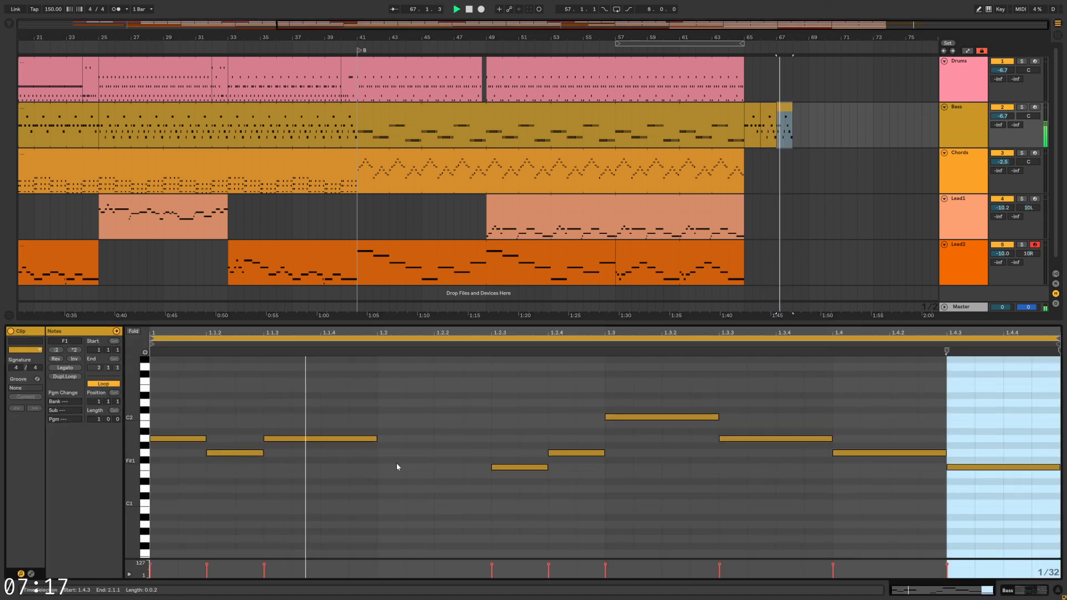
drag(197, 439, 195, 476)
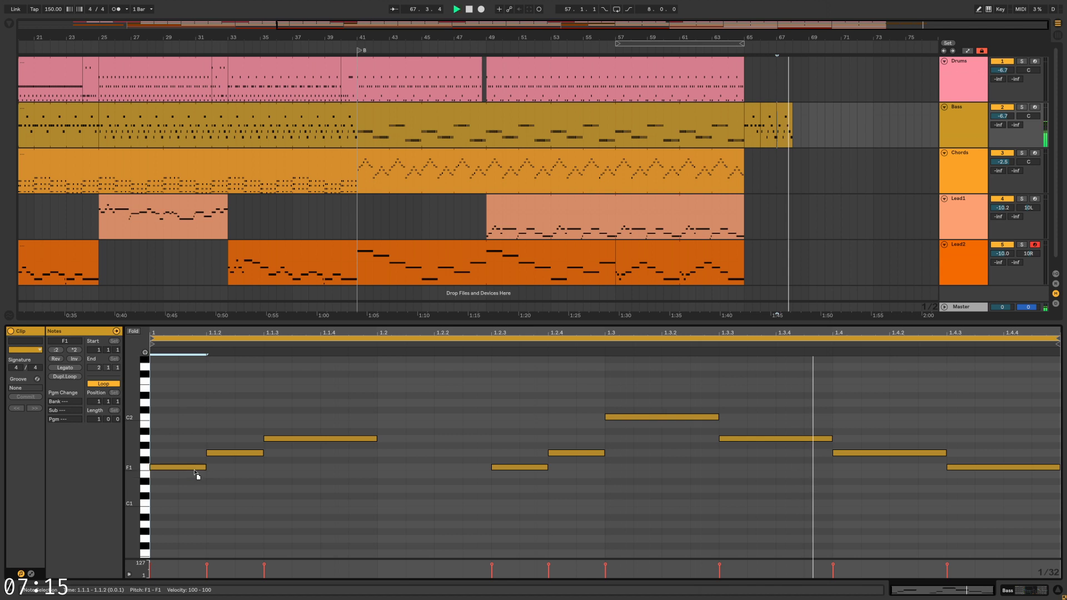
drag(284, 444, 280, 475)
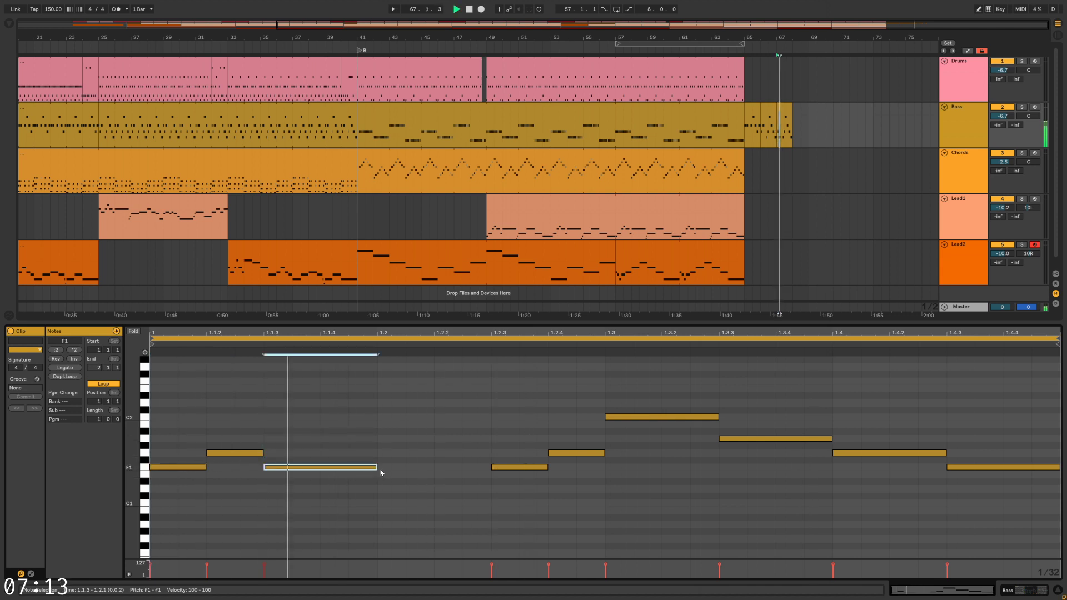
drag(517, 469, 562, 468)
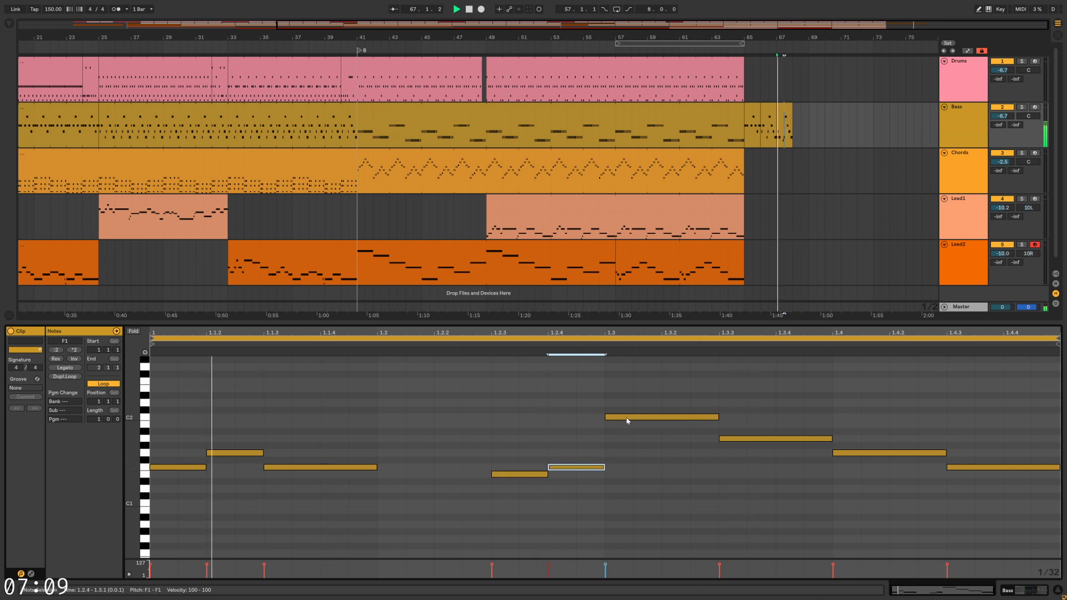
Set the bar 67 bass notes at 1.3 to G1, 1.4 to D2 and 1.4.3 to C2, and play the phrase
drag(625, 417, 627, 453)
drag(873, 449, 873, 405)
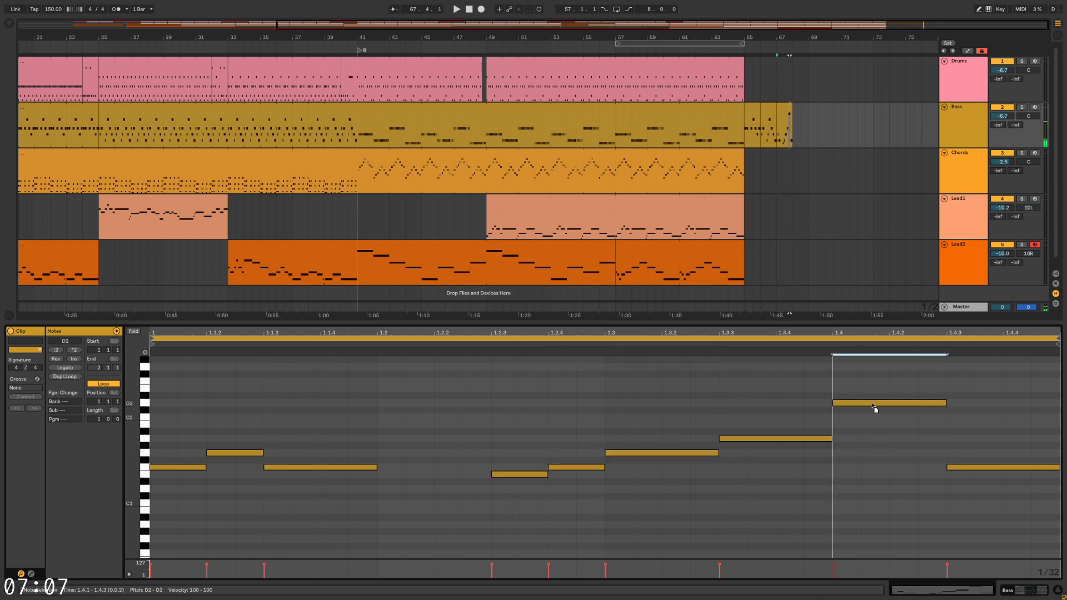
drag(966, 470, 967, 420)
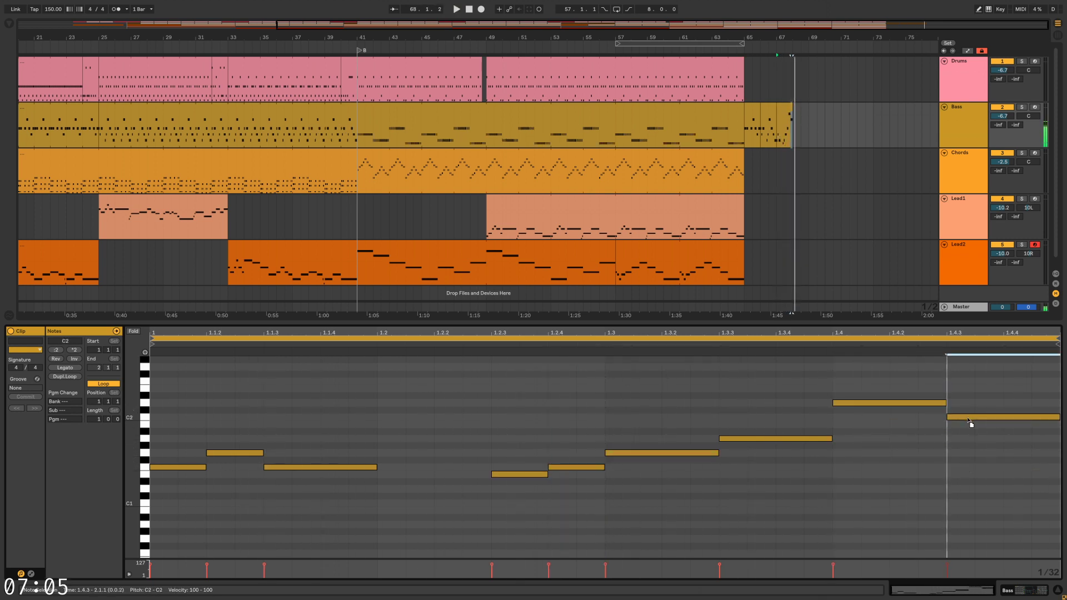
key(space)
click(807, 131)
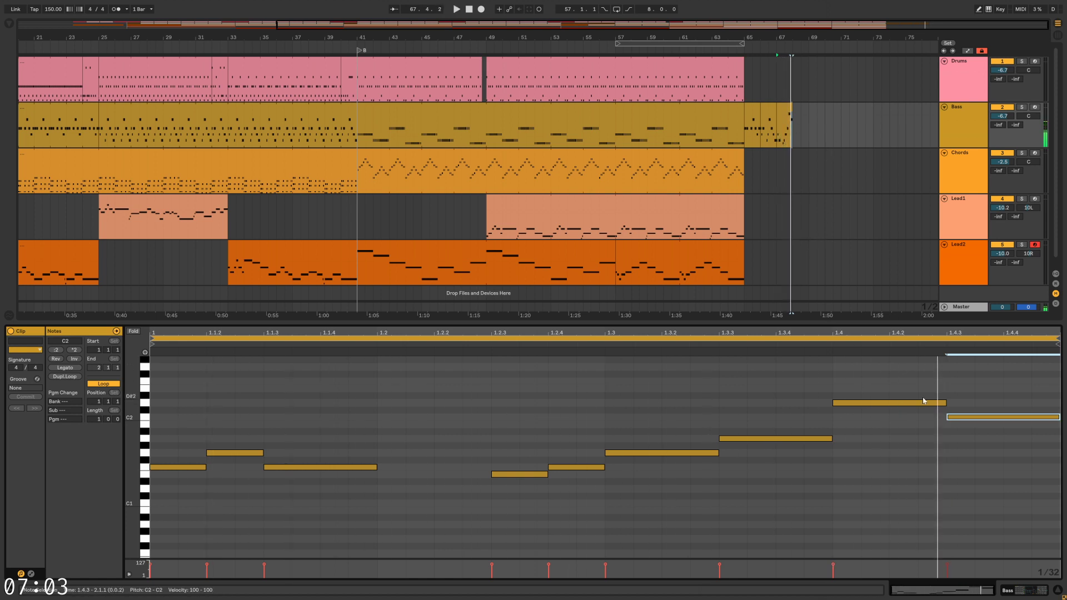
Double the bar 67 bass clip to two bars ending at bar 69, with its second bar emptied of notes
click(66, 377)
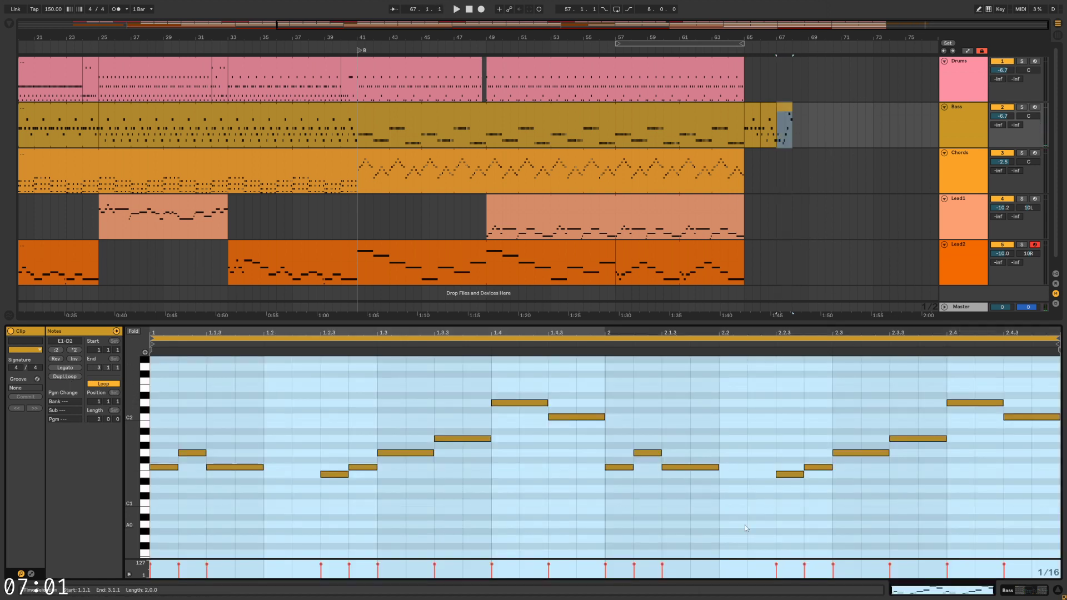
drag(612, 493, 1014, 383)
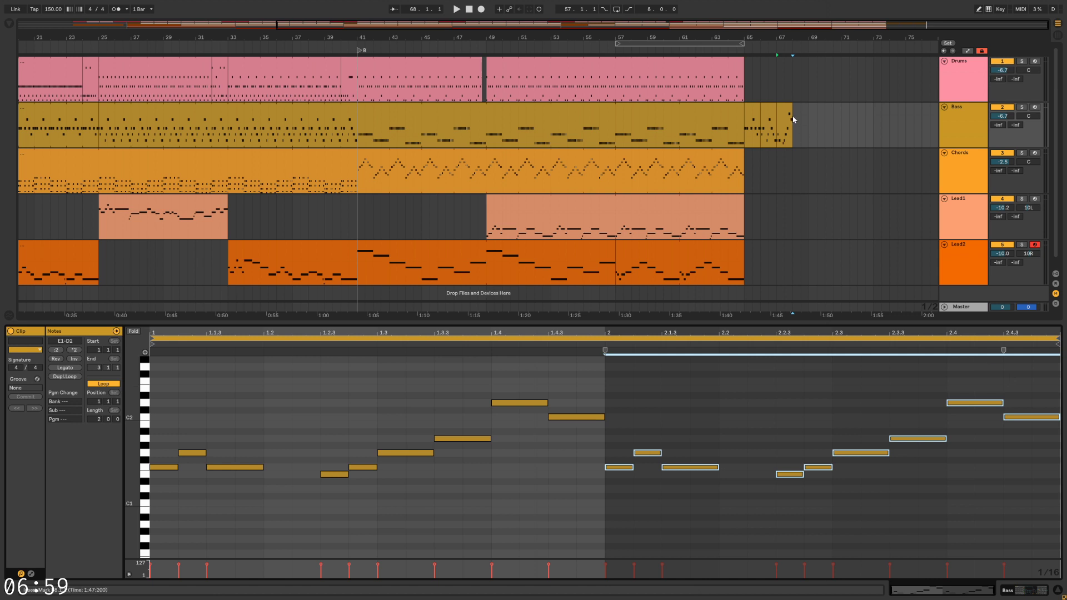
key(Delete)
drag(793, 106, 809, 107)
key(space)
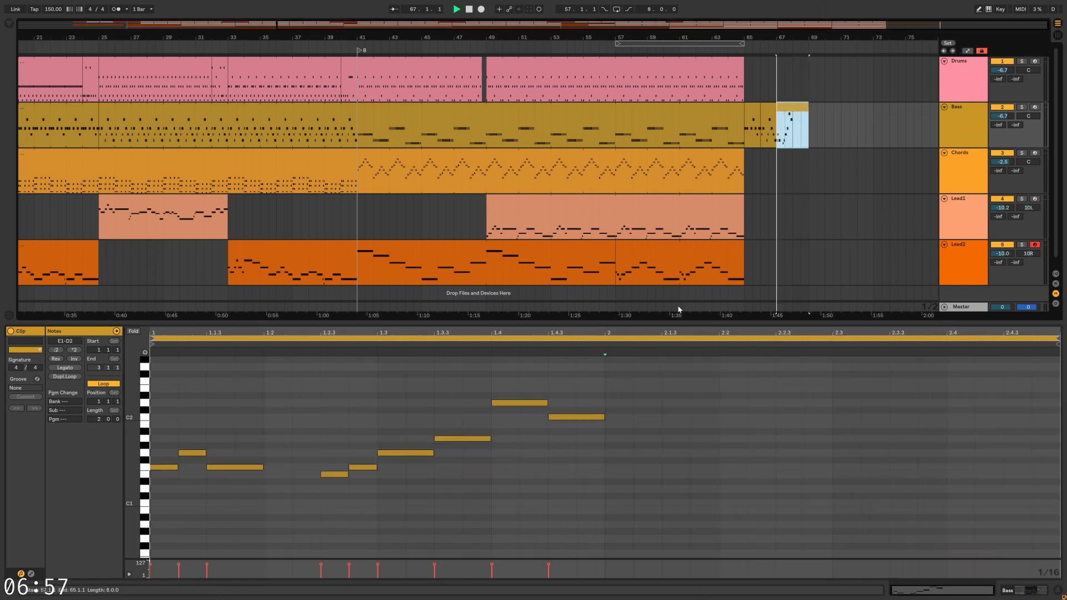
Add a descending eighth-note line to the clip's second bar: F2 at 2, E2 at 2.1.3, D2 at 2.2 and C2 at 2.2.3
double_click(623, 383)
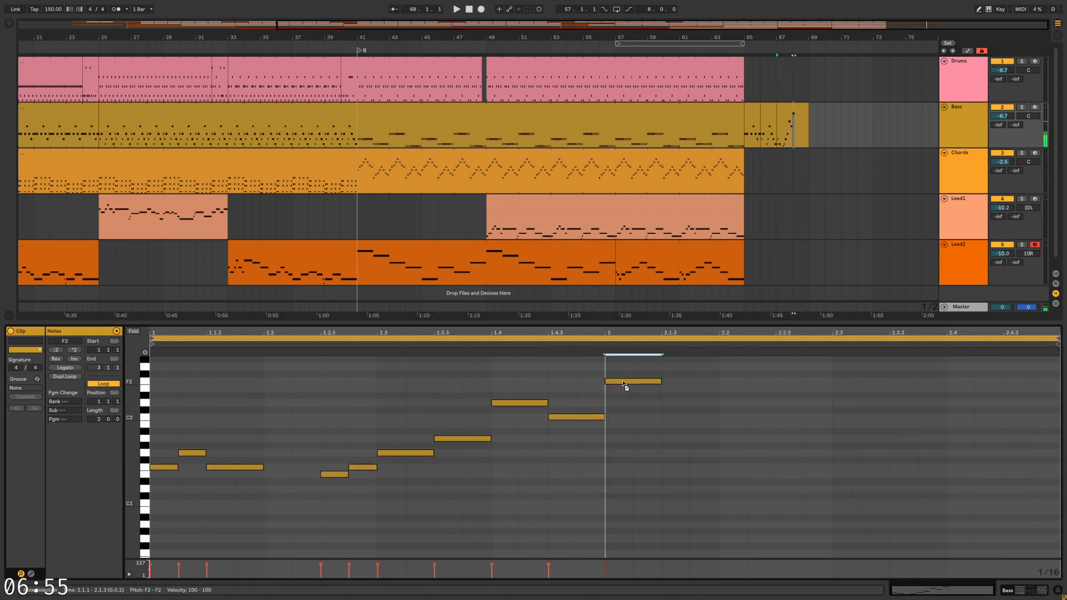
double_click(693, 389)
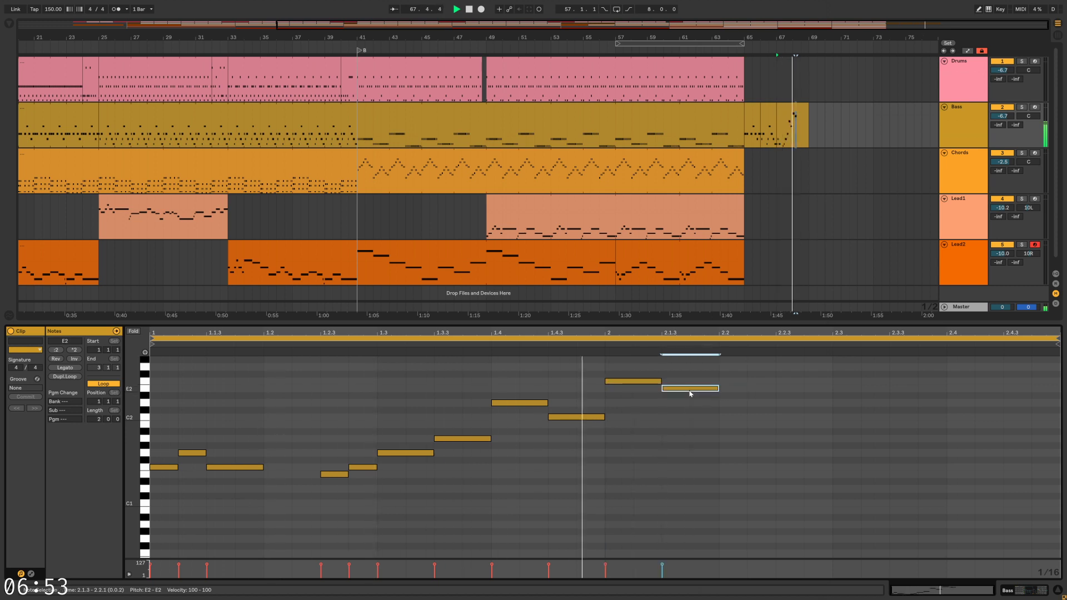
double_click(744, 404)
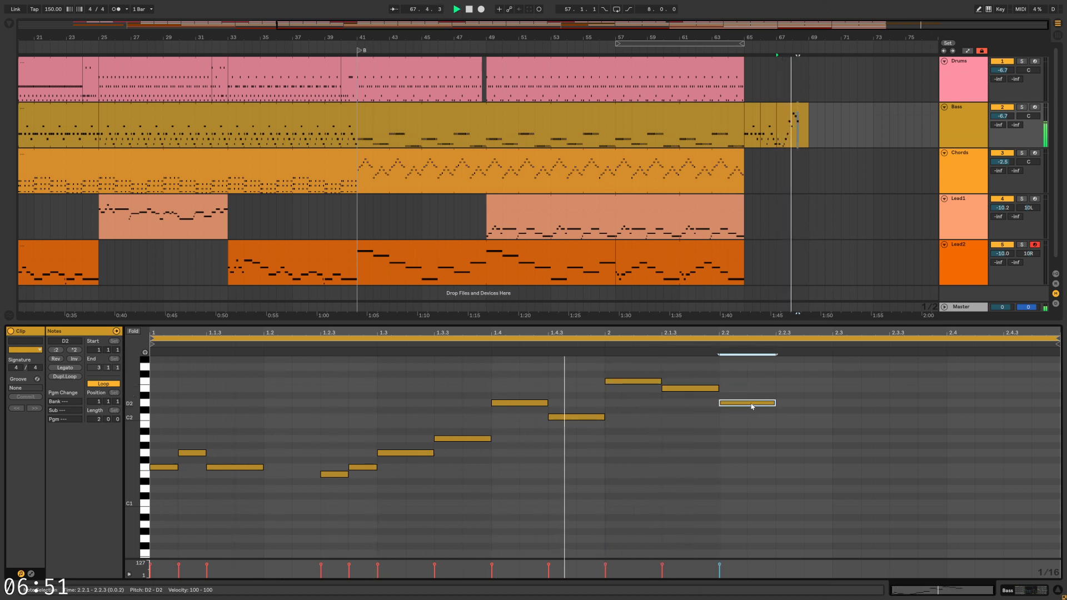
double_click(813, 417)
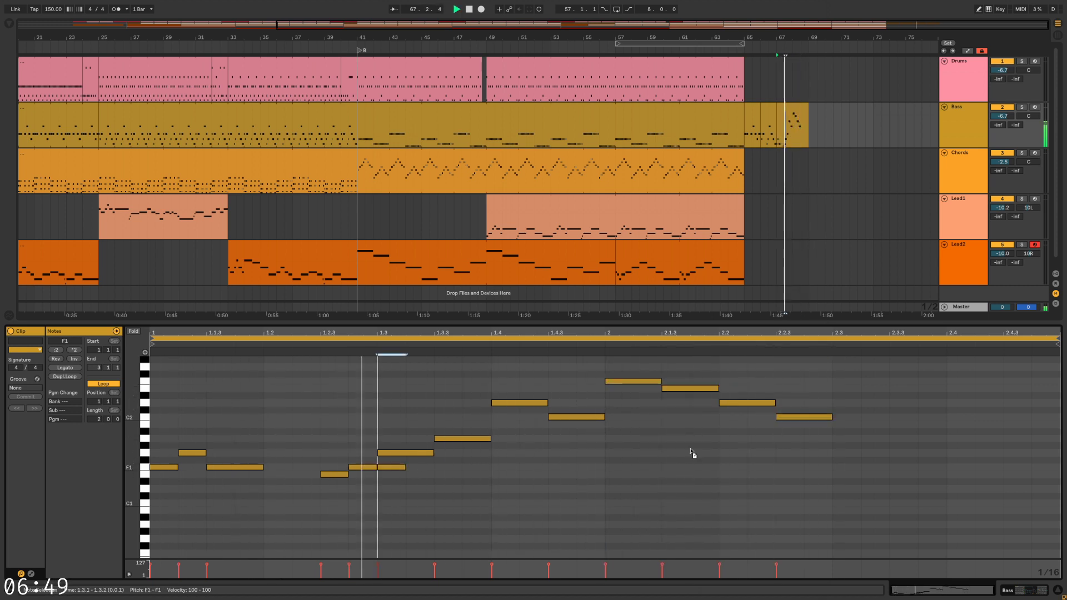
Continue the bar 67 bass clip's descending line in sixteenth notes: B1 at 2.3, A1 at 2.3.2, G1 at 2.3.3 and F1 at 2.3.4
double_click(846, 424)
double_click(868, 438)
drag(882, 440, 907, 457)
key(space)
double_click(928, 461)
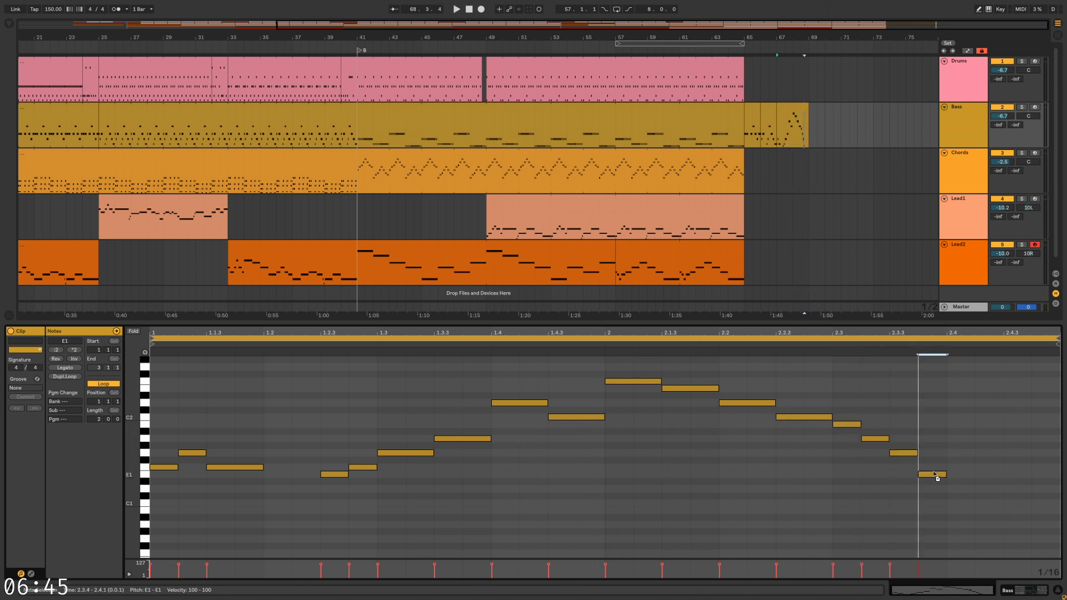
Finish the bass clip's second bar with sixteenths G1 at 2.4 and F1 at 2.4.2, and an eighth-note D1 at 2.4.3
double_click(988, 468)
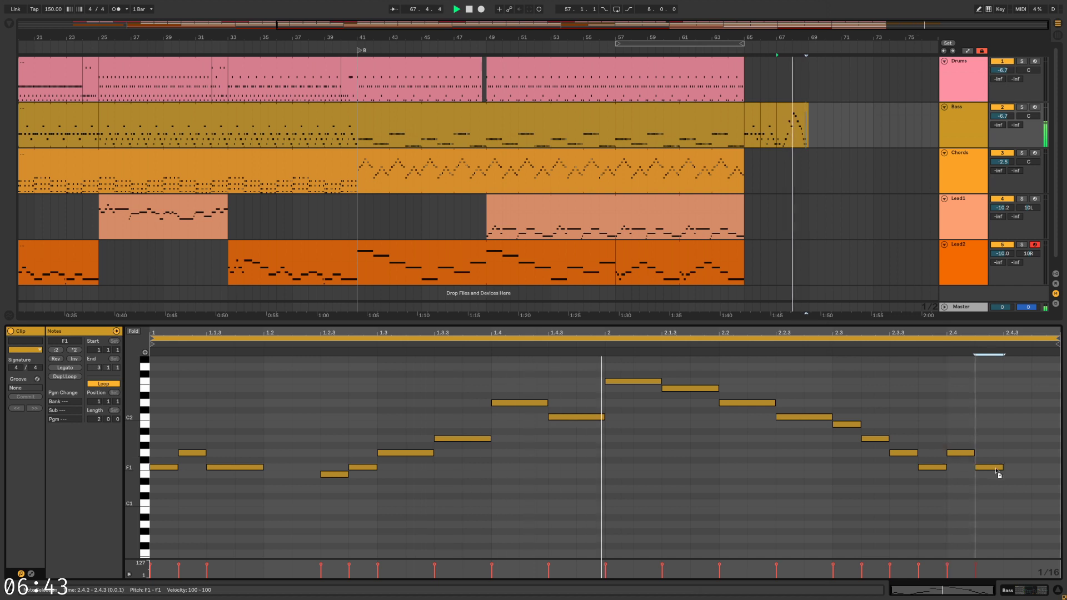
click(994, 474)
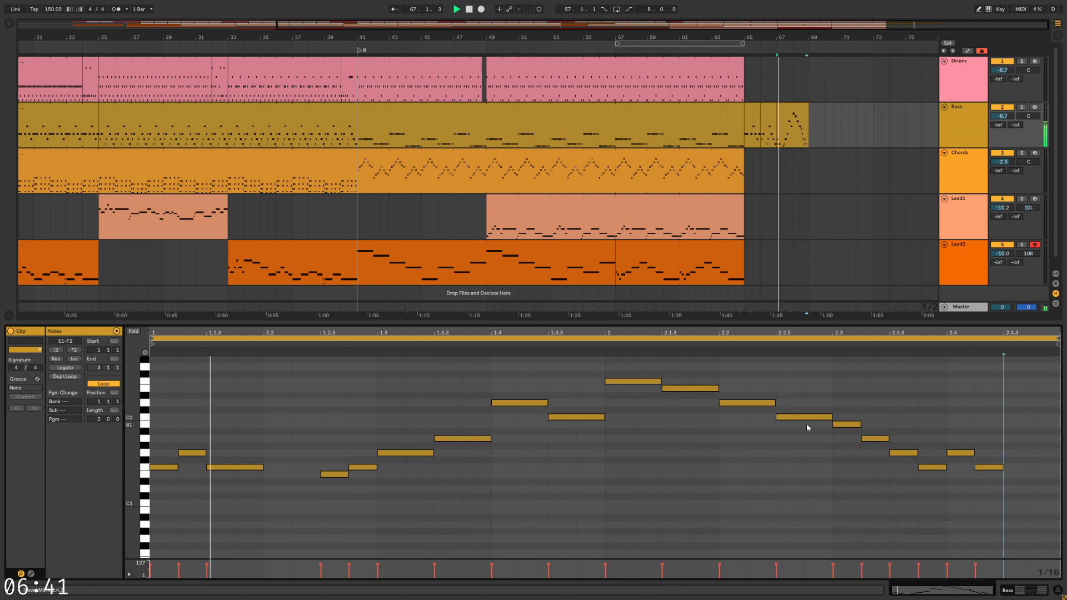
double_click(1018, 490)
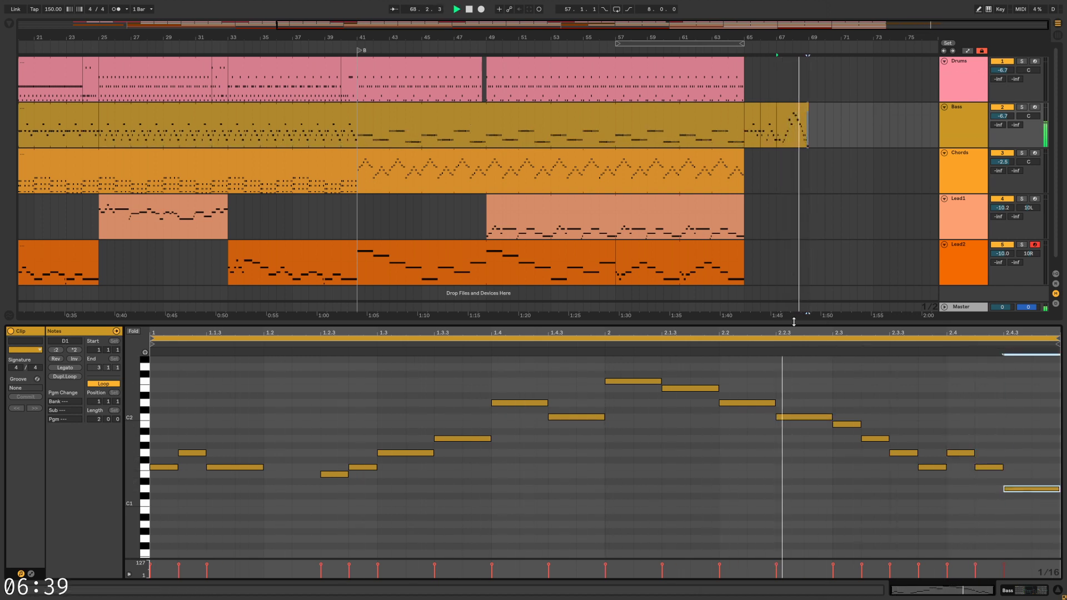
Copy the intro drum clip to bar 65, extend it to bar 69, and play from the end of section B
click(801, 164)
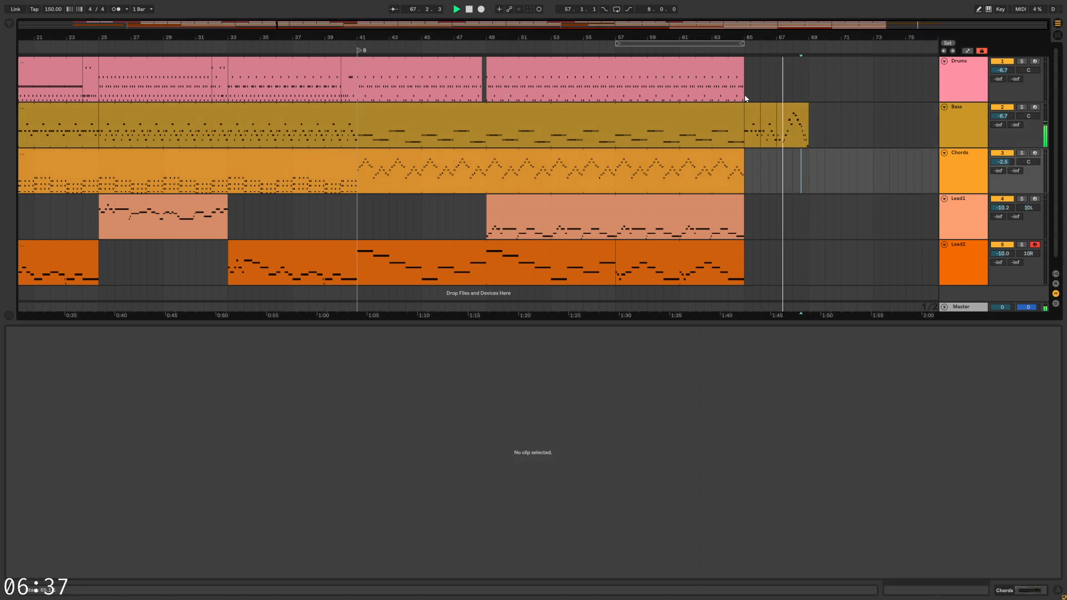
click(725, 87)
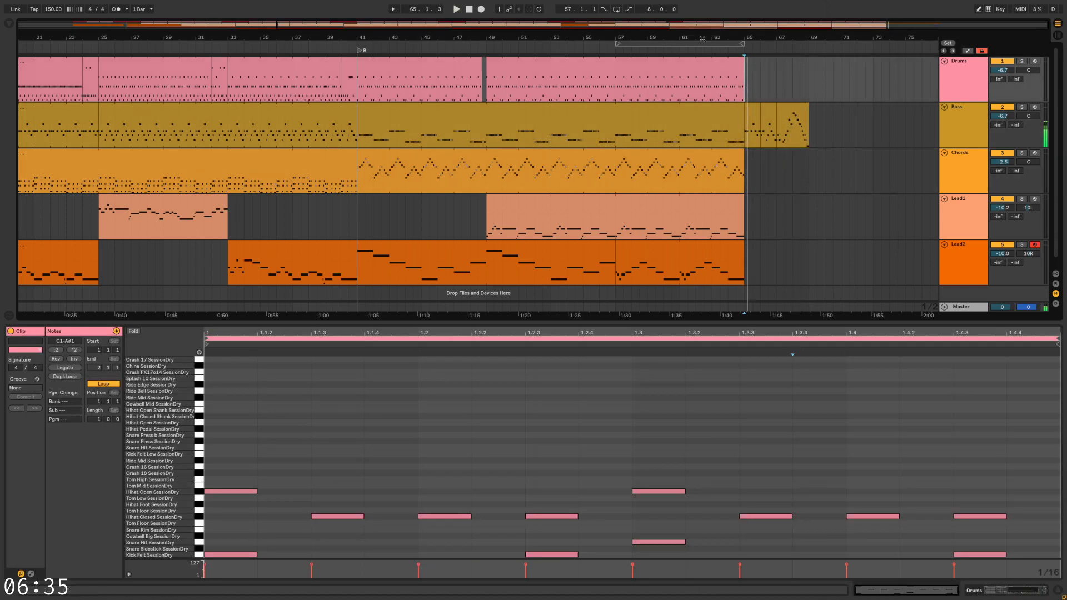
drag(669, 28, 669, 24)
mouse_move(73, 69)
mouse_down()
mouse_move(850, 67)
mouse_move(806, 68)
mouse_move(839, 63)
mouse_up()
key(space)
click(782, 90)
key(space)
key(space)
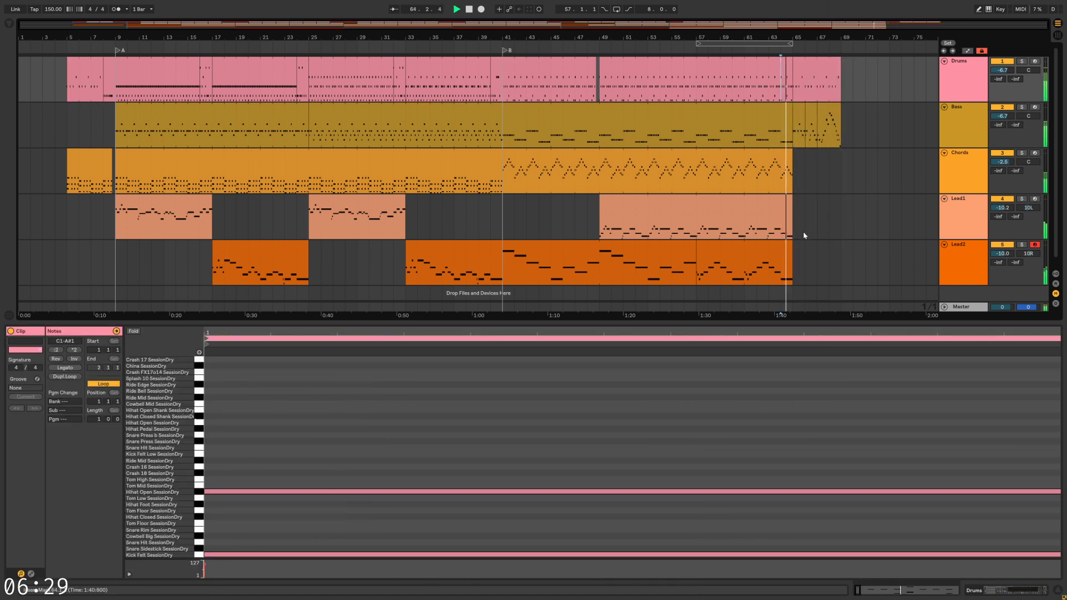
Play the passage after bar 65 and compare it with the drums at the start of section A
click(812, 174)
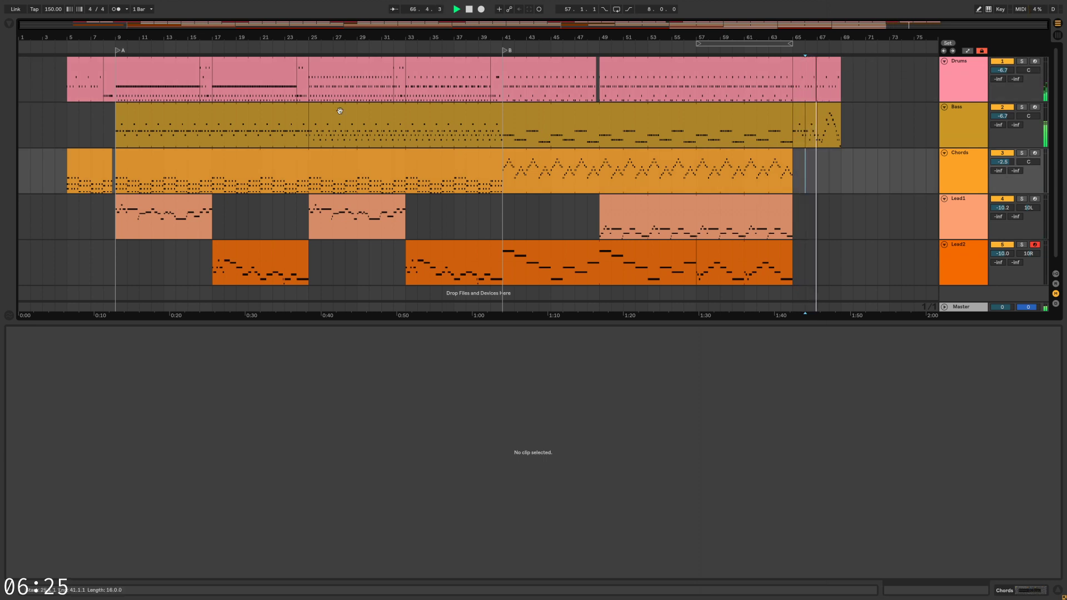
click(107, 68)
click(866, 162)
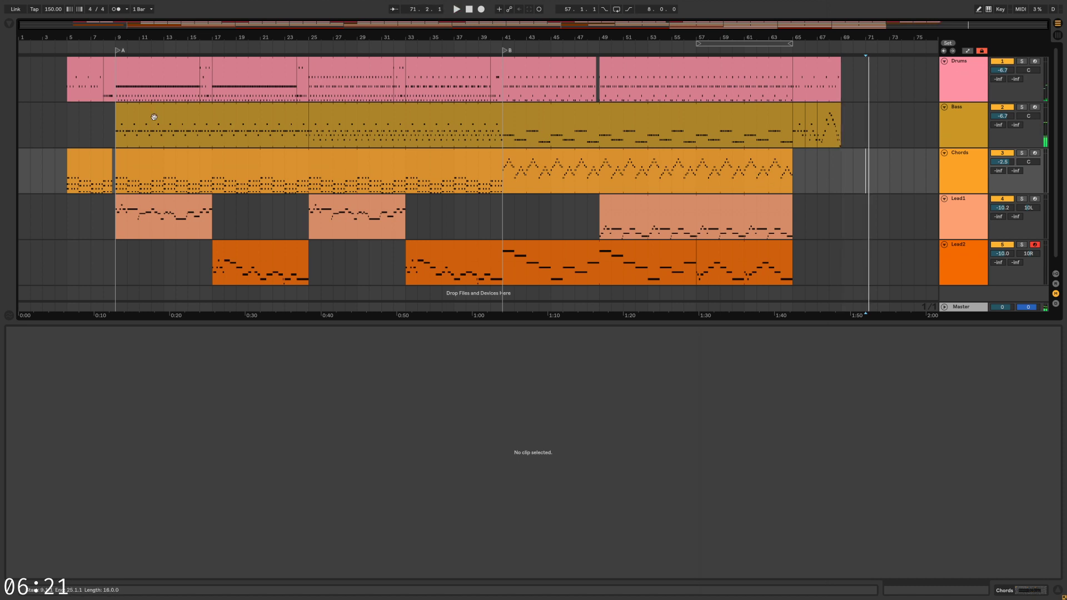
click(128, 72)
click(127, 93)
key(space)
click(116, 99)
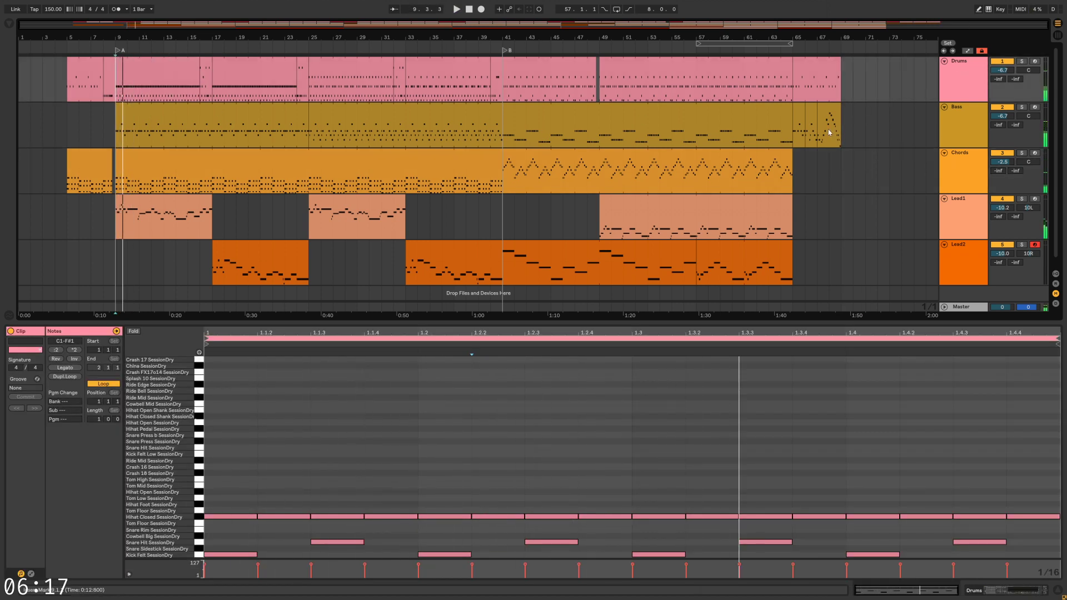
In the bar 67 bass clip, move the closing D1 to 2.4, delete G1 and F1 above it, and play the phrase
click(829, 132)
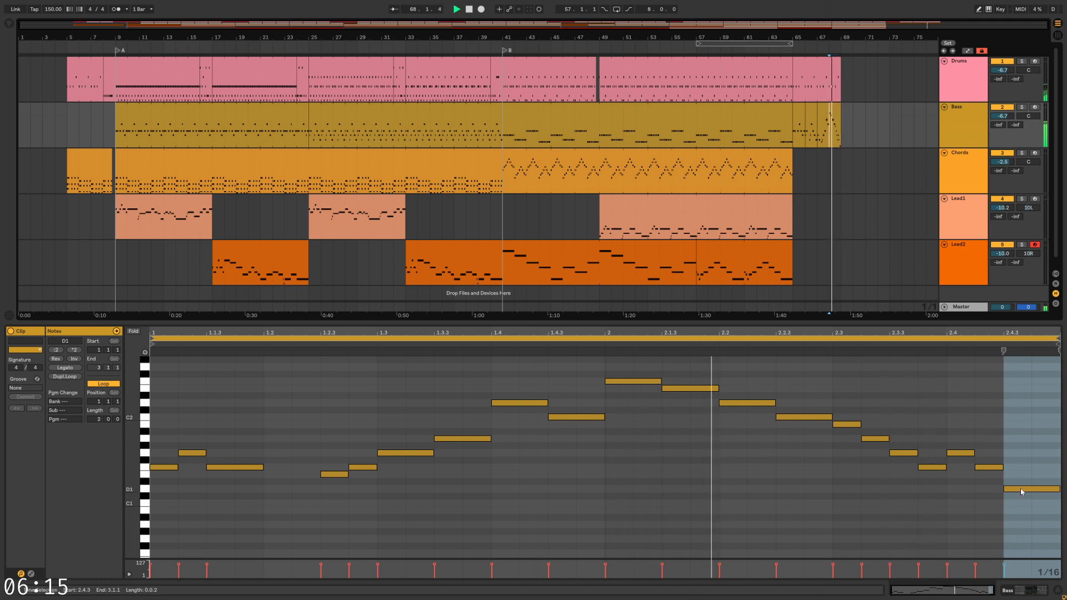
drag(1028, 489, 971, 489)
click(992, 467)
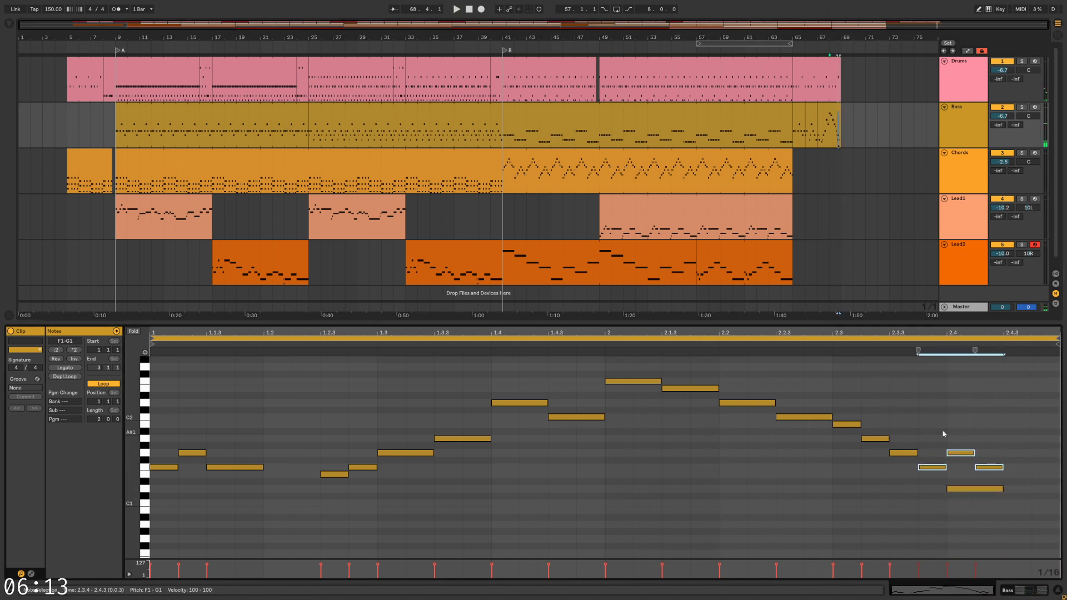
drag(1040, 446, 966, 472)
key(Delete)
key(space)
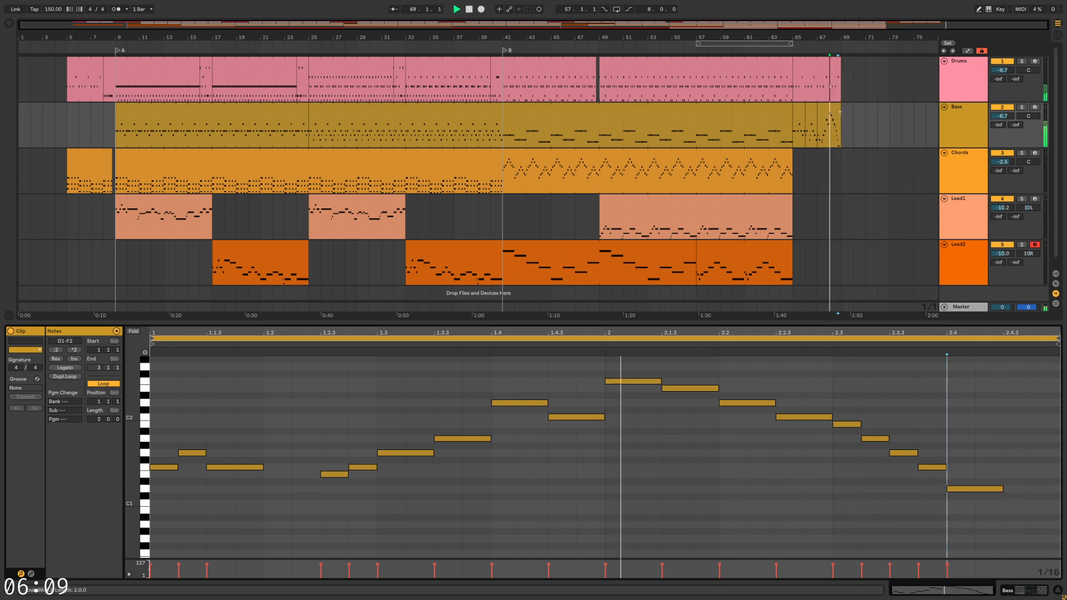
key(space)
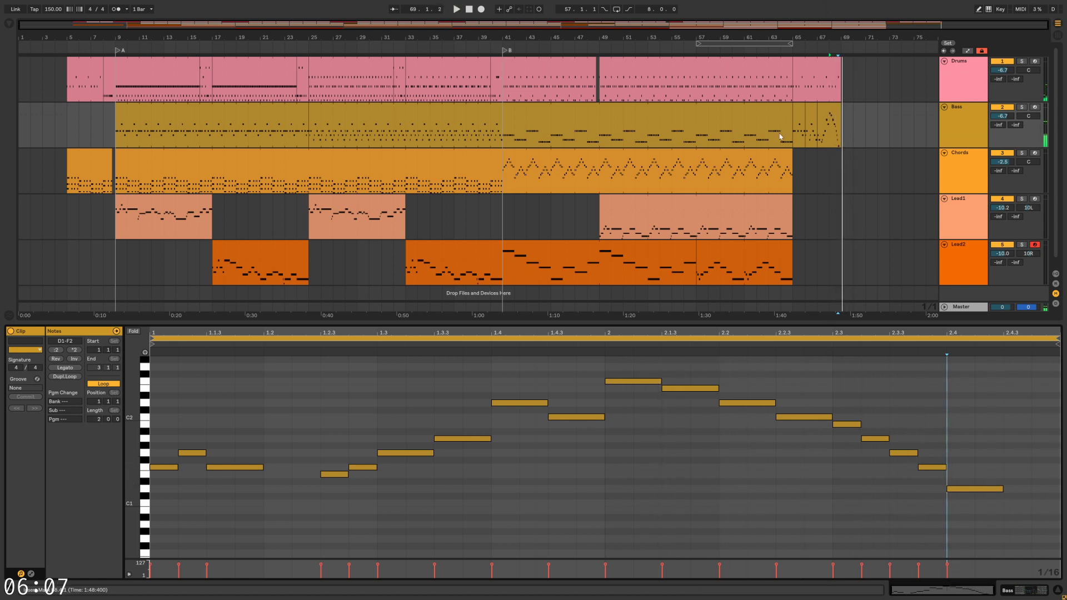
Try trimming the bar 65 drum clip to end before bar 69, play it, and extend the clip back to bar 69
click(832, 70)
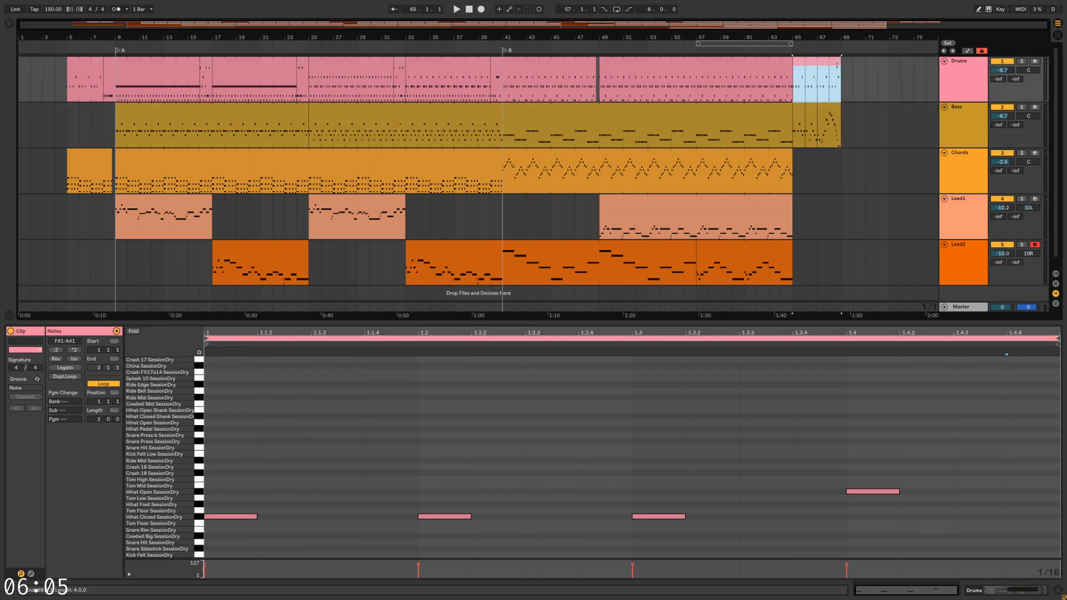
drag(905, 19, 870, 65)
click(851, 93)
key(space)
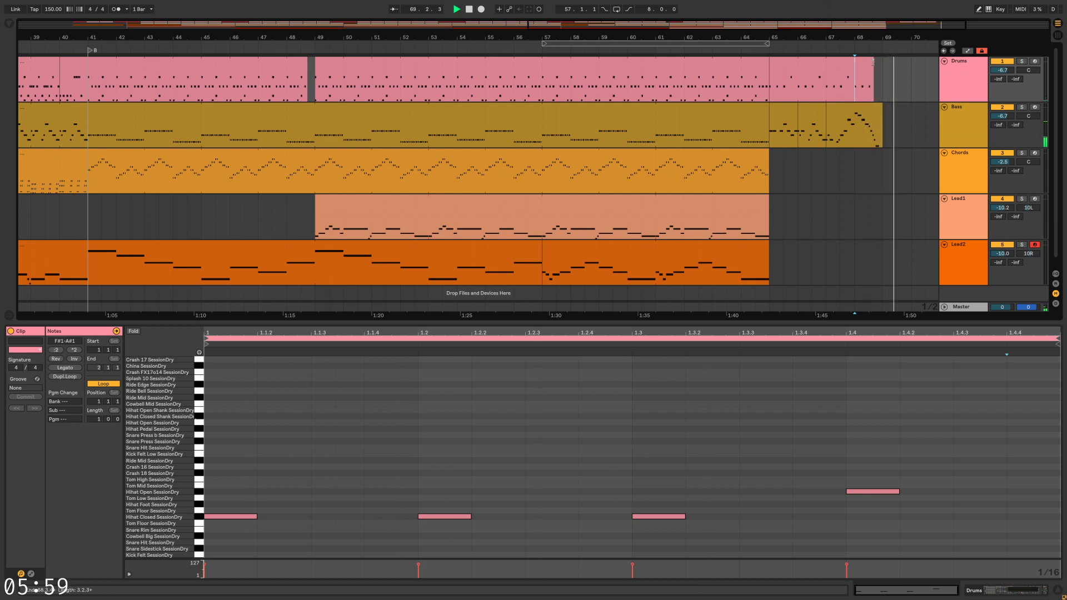
drag(874, 64, 882, 66)
key(space)
key(space)
Copy the first 16 bars of section A, bars 9 to 25 on all tracks, to bar 69 and play the transition
click(859, 175)
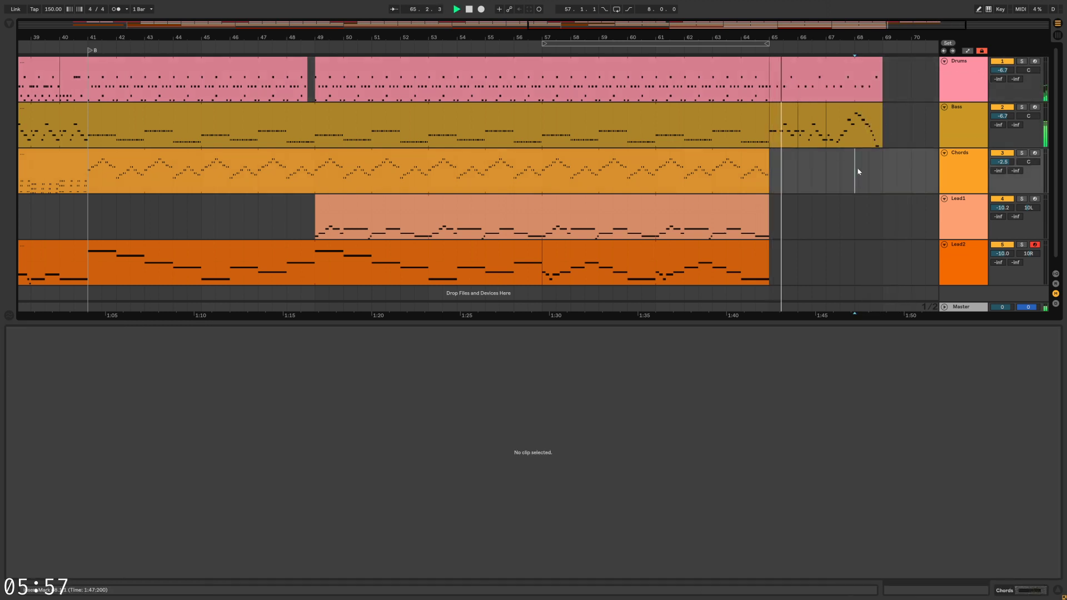
key(minus)
click(199, 165)
click(136, 62)
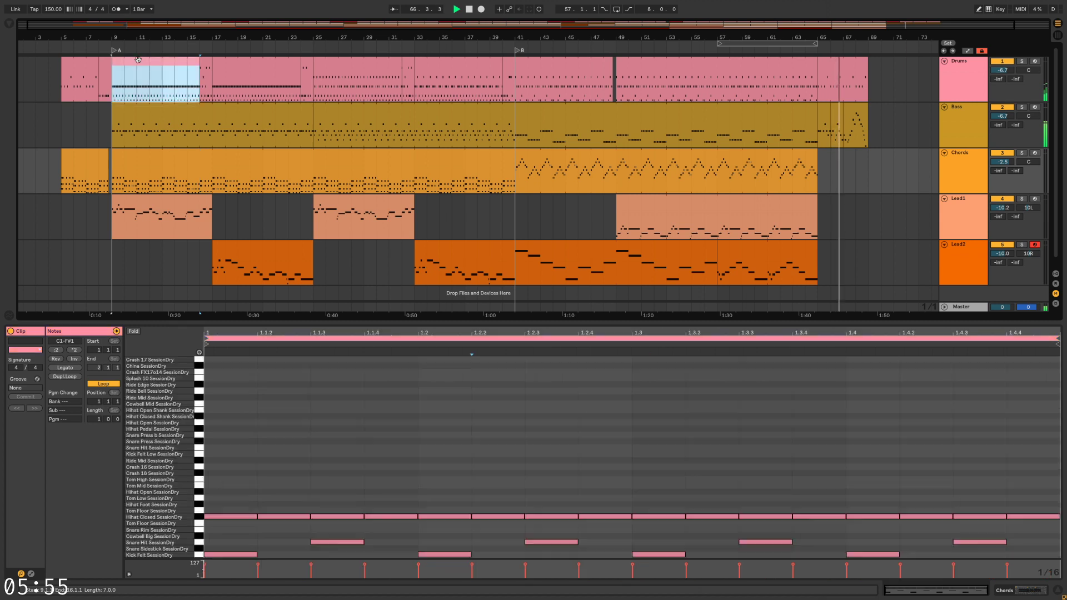
shift+click(290, 245)
mouse_move(241, 74)
mouse_down()
mouse_move(904, 103)
mouse_move(903, 74)
mouse_up()
click(852, 186)
drag(826, 193, 693, 207)
click(695, 136)
key(space)
key(space)
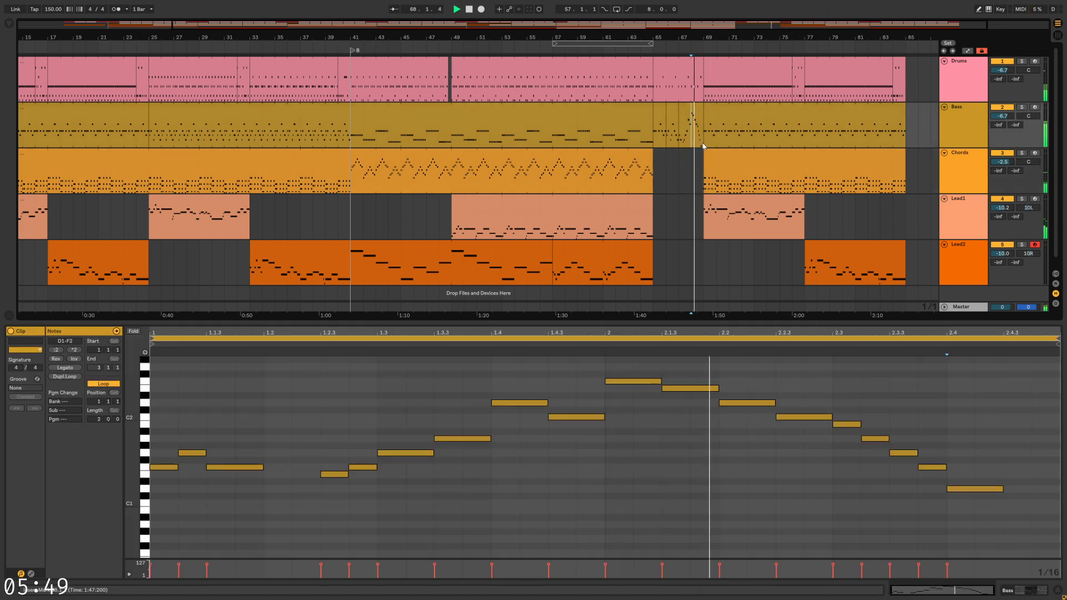
In the bar 65 drum clip, change the open hi-hat on beat 1.4 to a closed hi-hat and listen to the passage
click(692, 107)
click(694, 76)
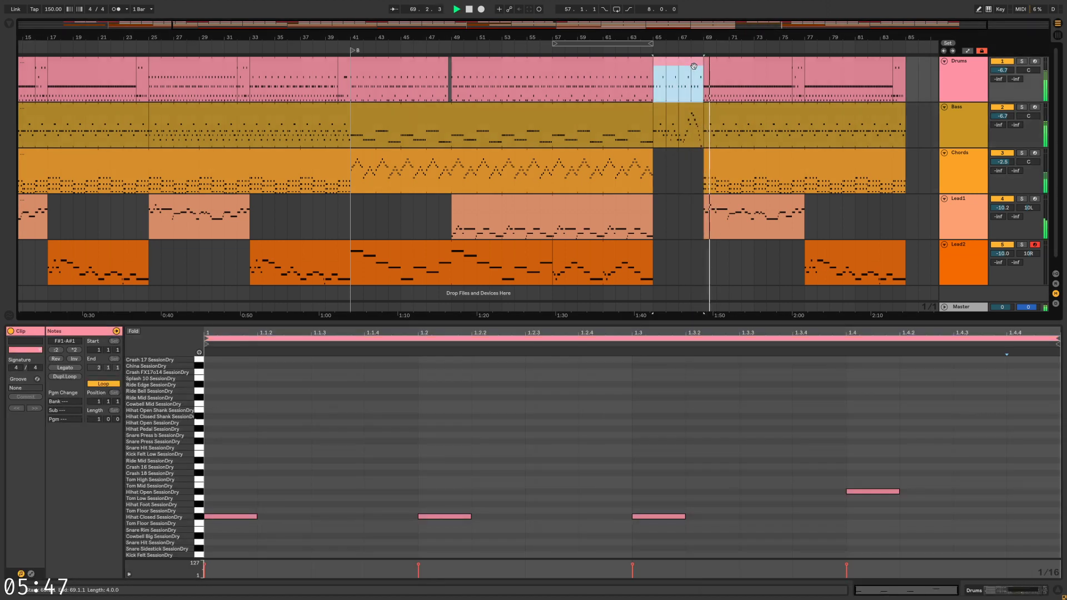
key(space)
key(space)
drag(871, 487, 871, 521)
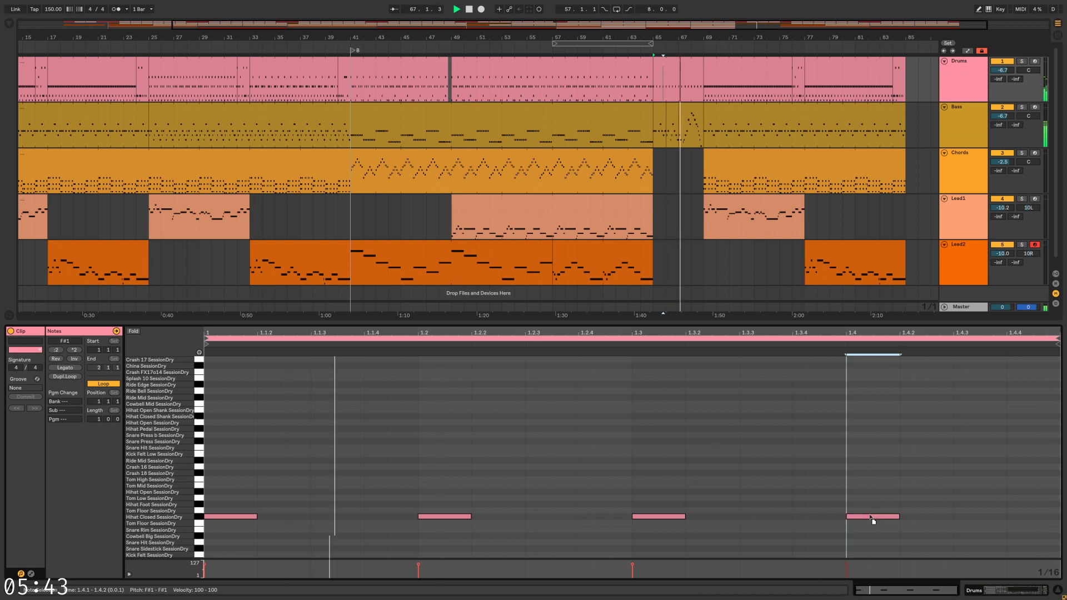
click(867, 487)
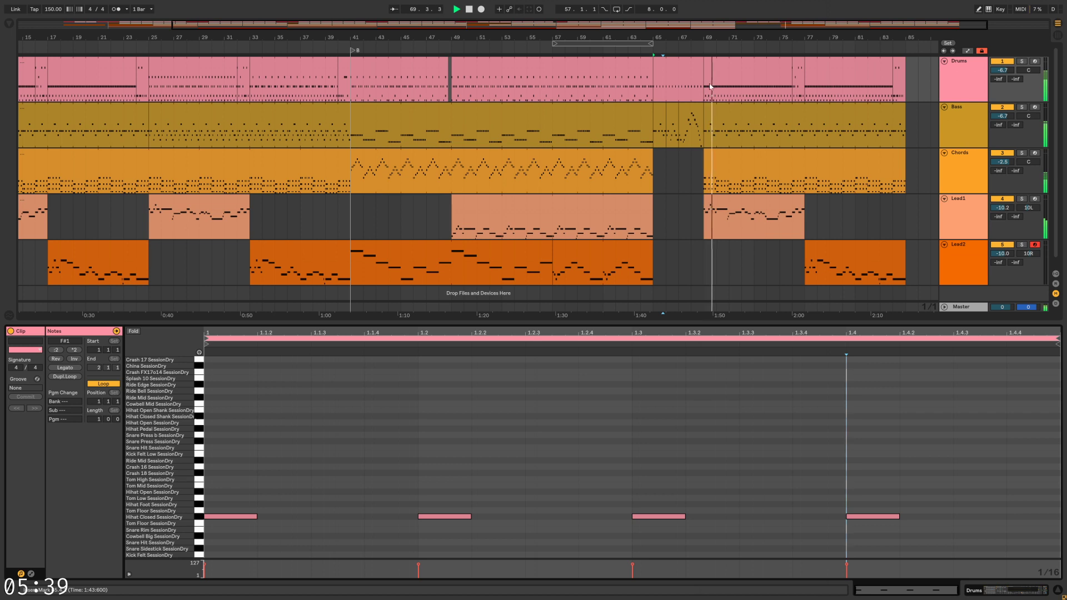
Lower the bar 67 bass clip's last notes to F1 at 2.3.3, D1 at 2.3.4 and A0 at 2.4, and play into bar 69
click(696, 133)
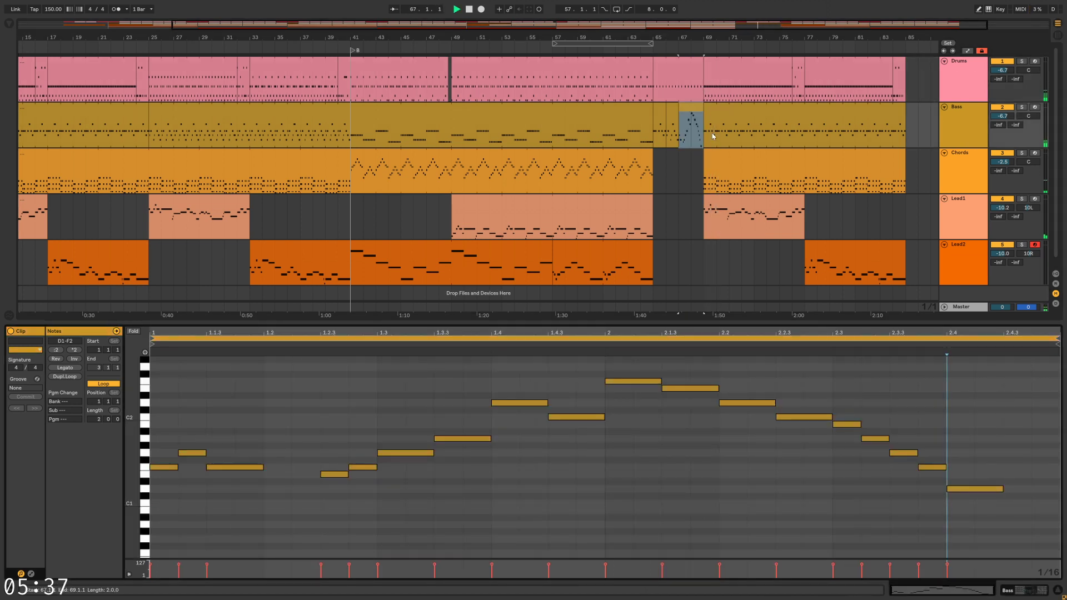
drag(967, 489, 967, 529)
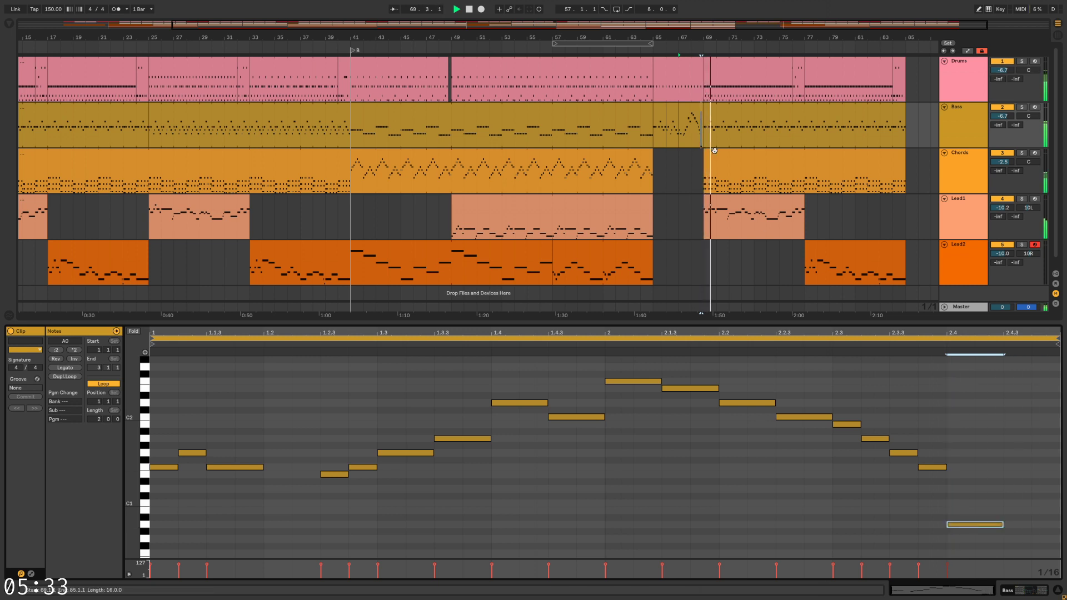
drag(932, 468, 905, 473)
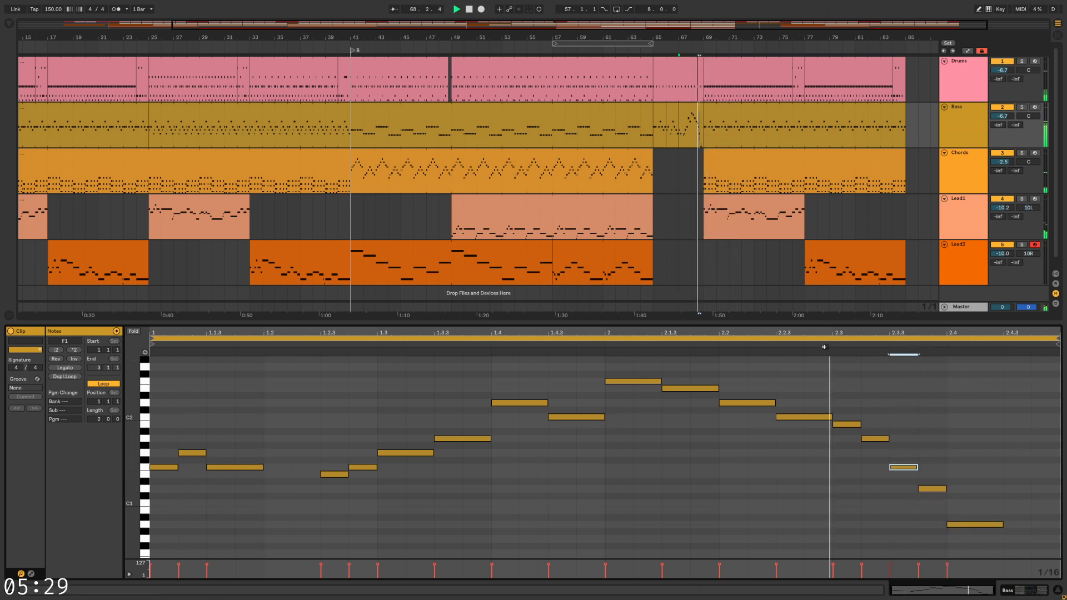
click(705, 83)
click(716, 67)
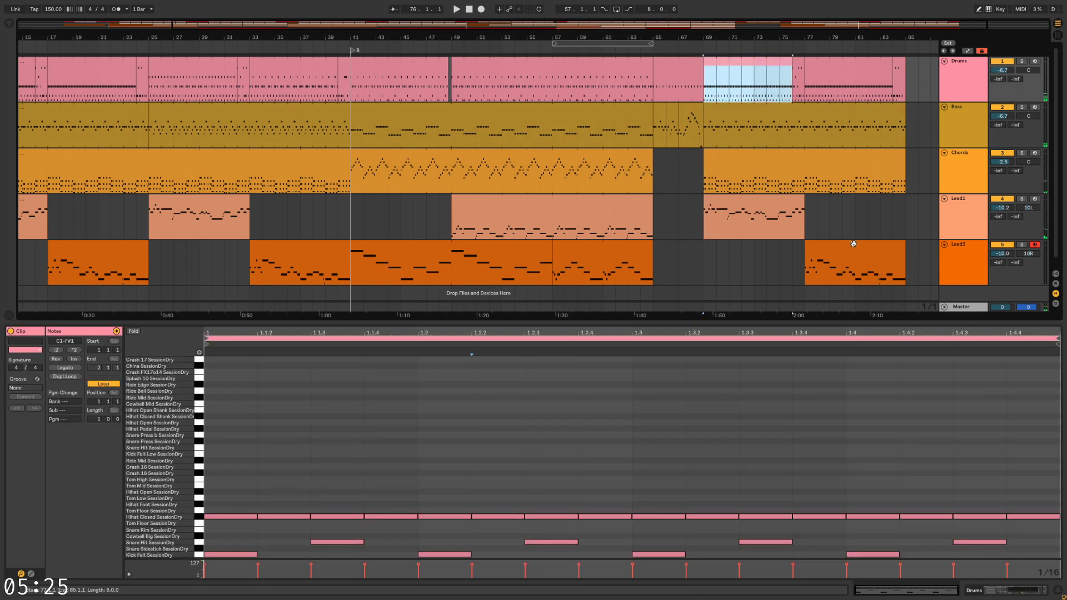
Try ending section B's chords and bass clips at bar 64 and play the transition from bar 63
click(630, 185)
key(space)
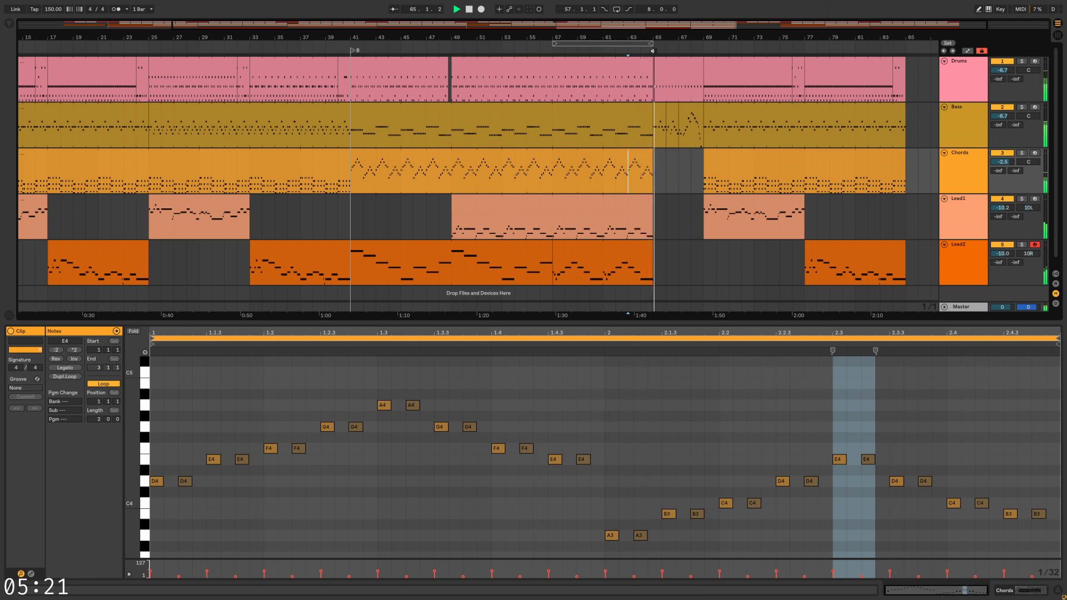
key(space)
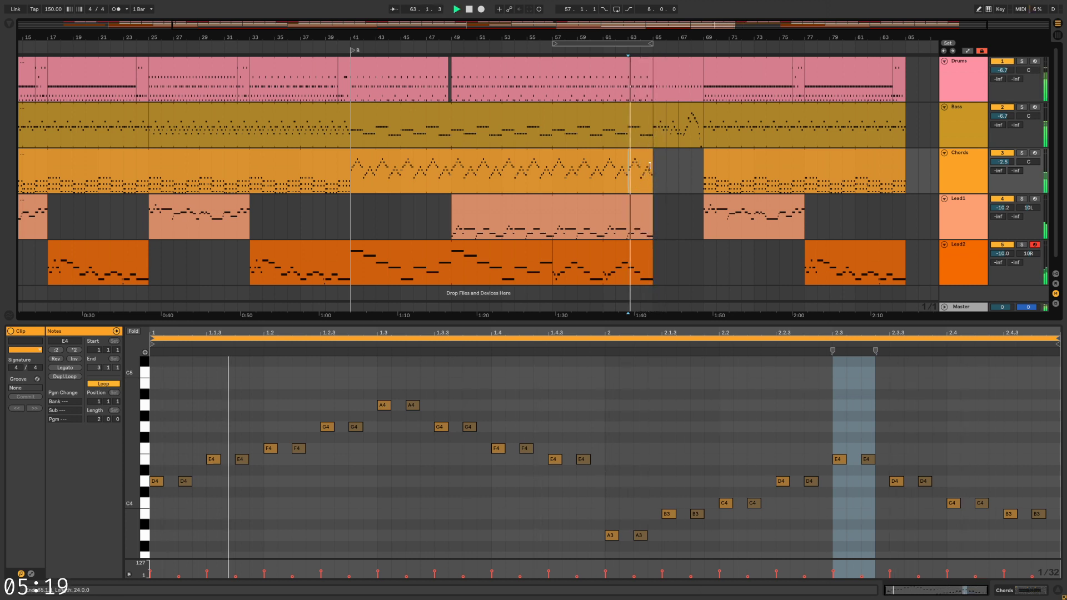
drag(653, 155, 641, 155)
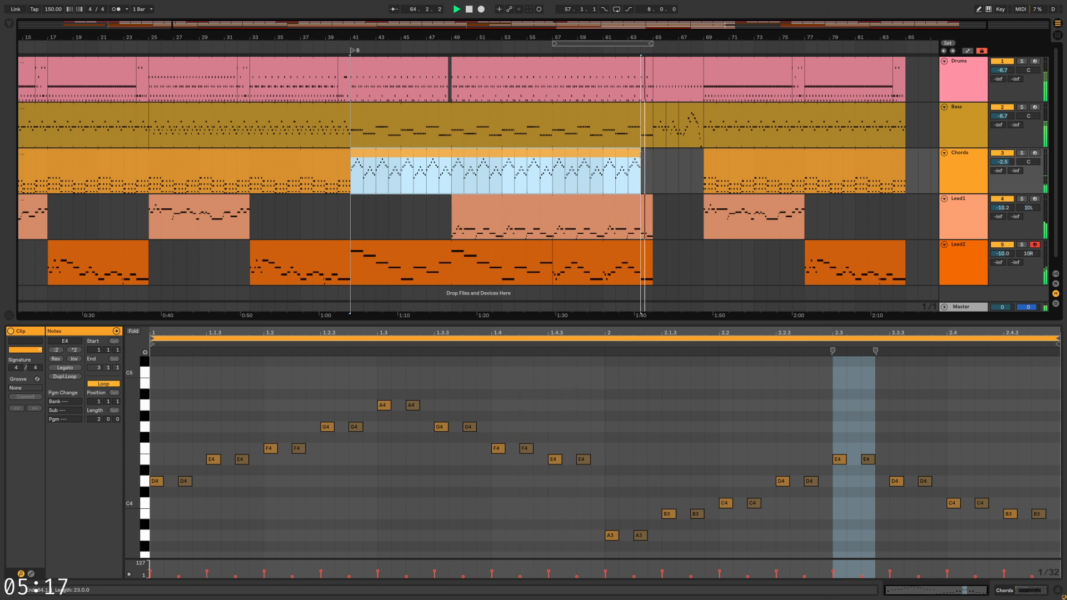
key(space)
key(space)
drag(652, 108, 641, 109)
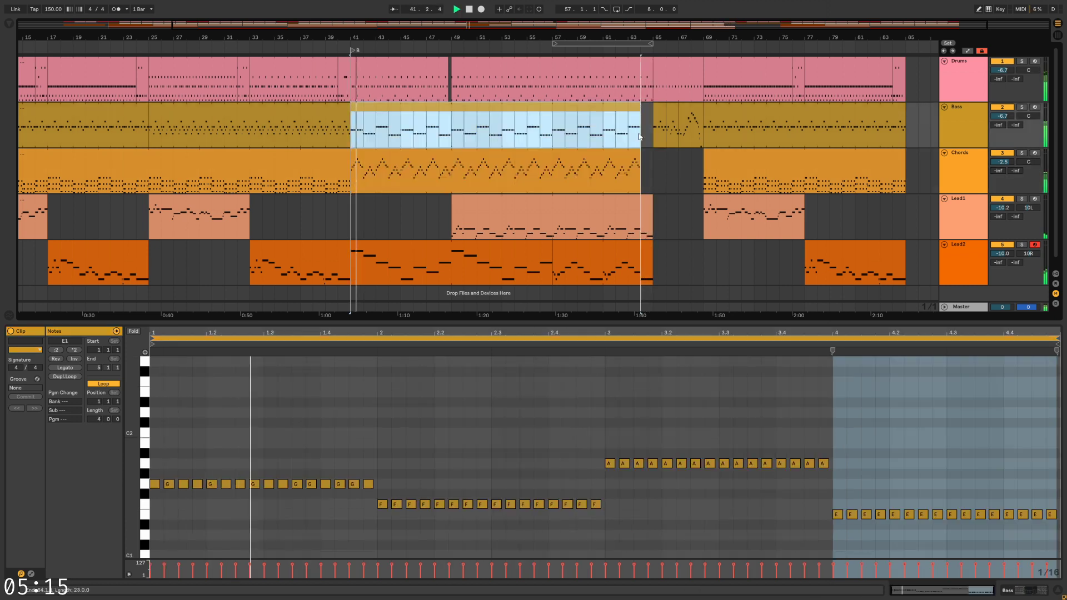
click(632, 155)
click(632, 109)
click(630, 123)
key(space)
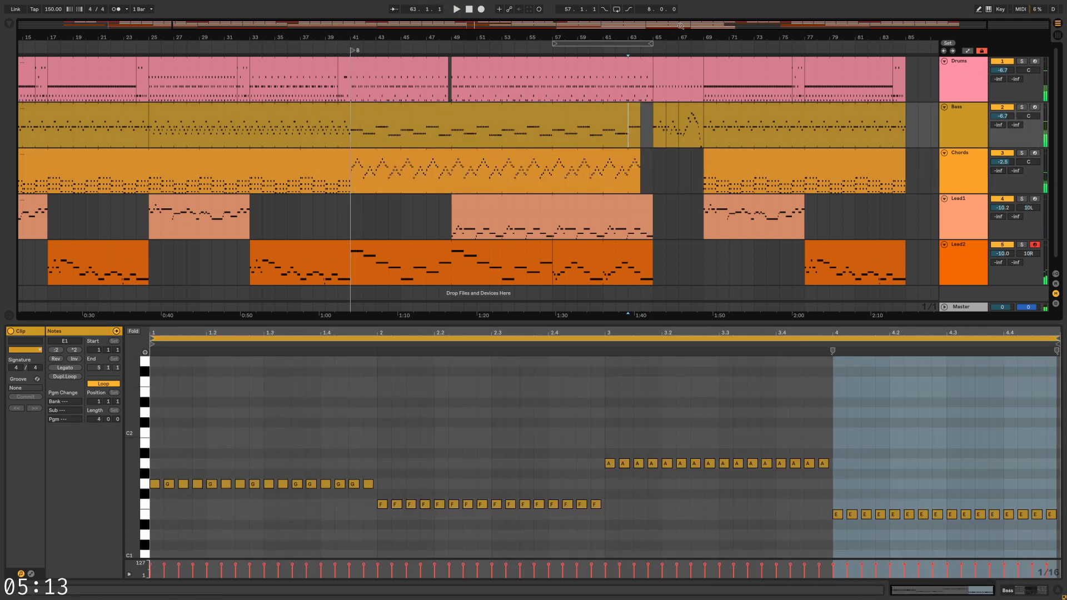
Set the end of section B's bass and chords clips together to 64.3 and play from bar 64
drag(683, 37, 682, 66)
drag(563, 129, 587, 165)
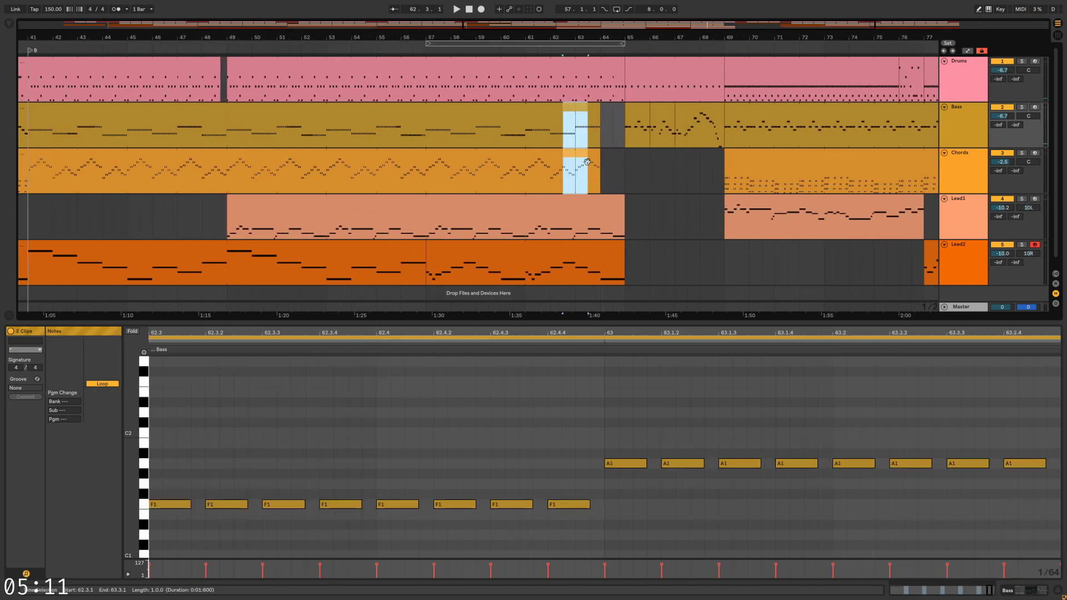
click(602, 110)
click(599, 107)
shift+click(600, 152)
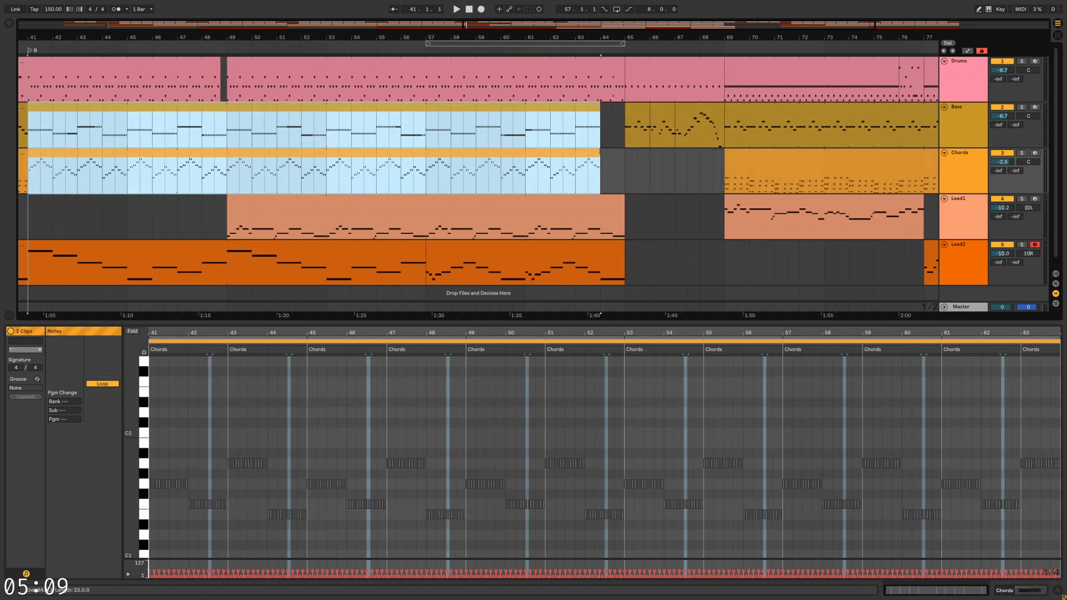
drag(600, 153, 614, 153)
click(603, 136)
key(space)
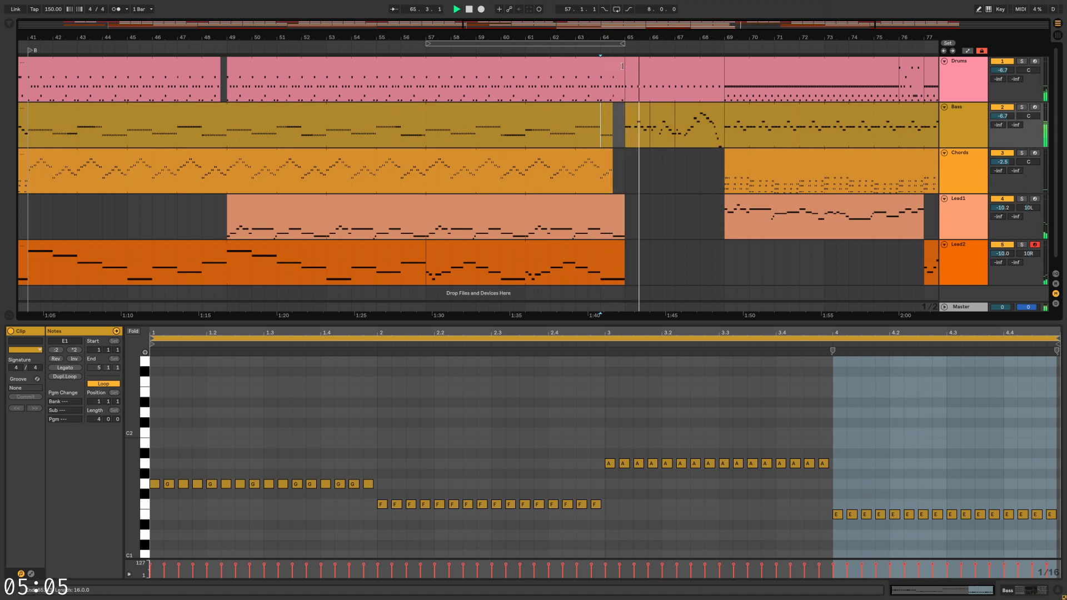
Trim the end of section B's drum clip to 64.3 and play the transition into bar 65
drag(623, 66, 613, 66)
click(588, 89)
key(space)
key(space)
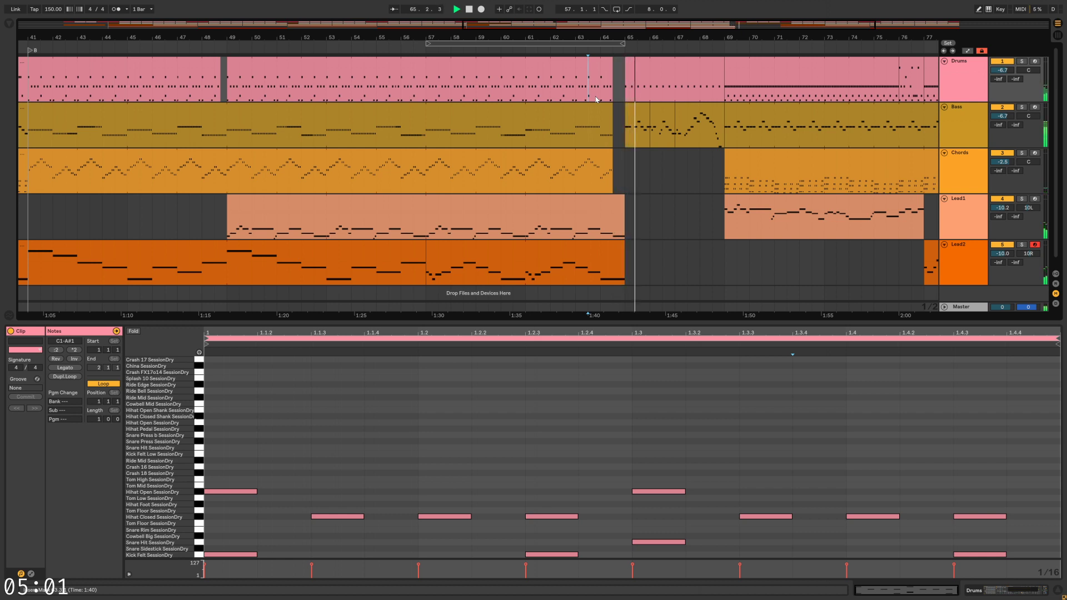
Add a locator named Bridge at bar 65 and a locator named A at bar 69
click(625, 190)
right_click(624, 52)
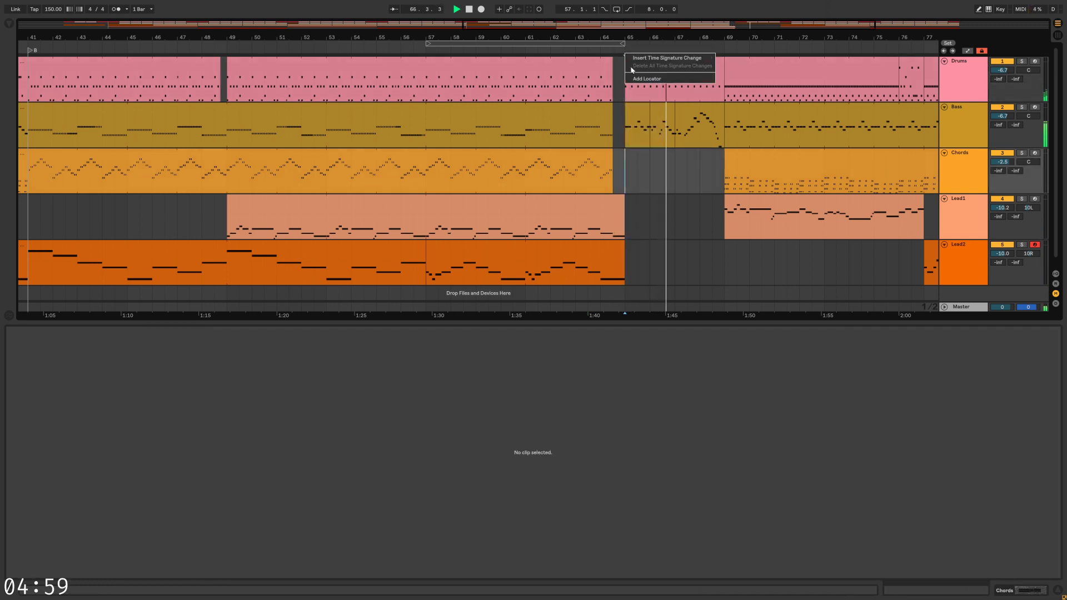
click(638, 79)
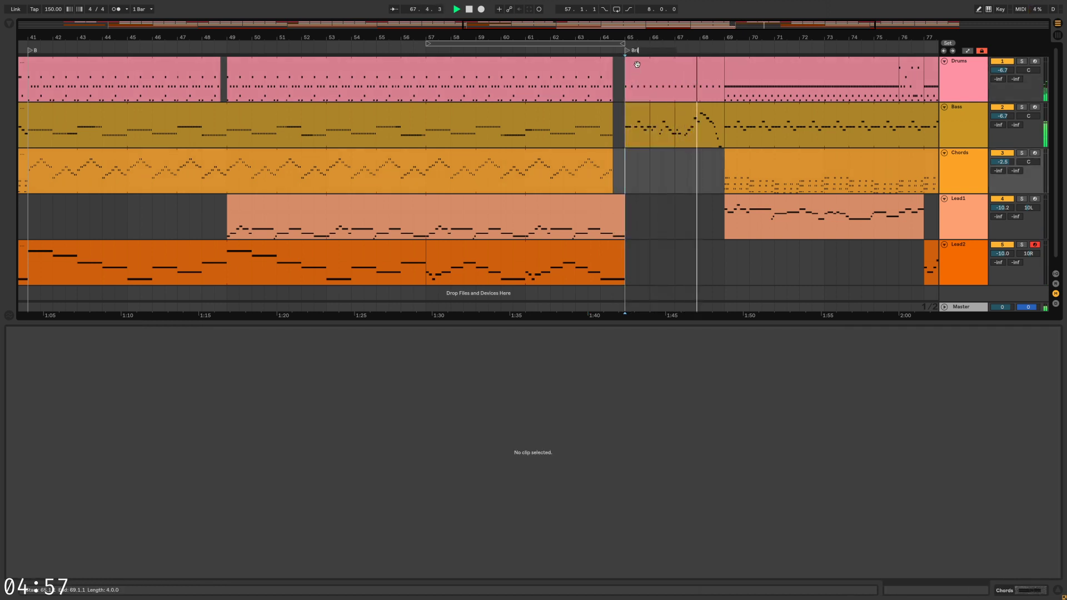
right_click(725, 50)
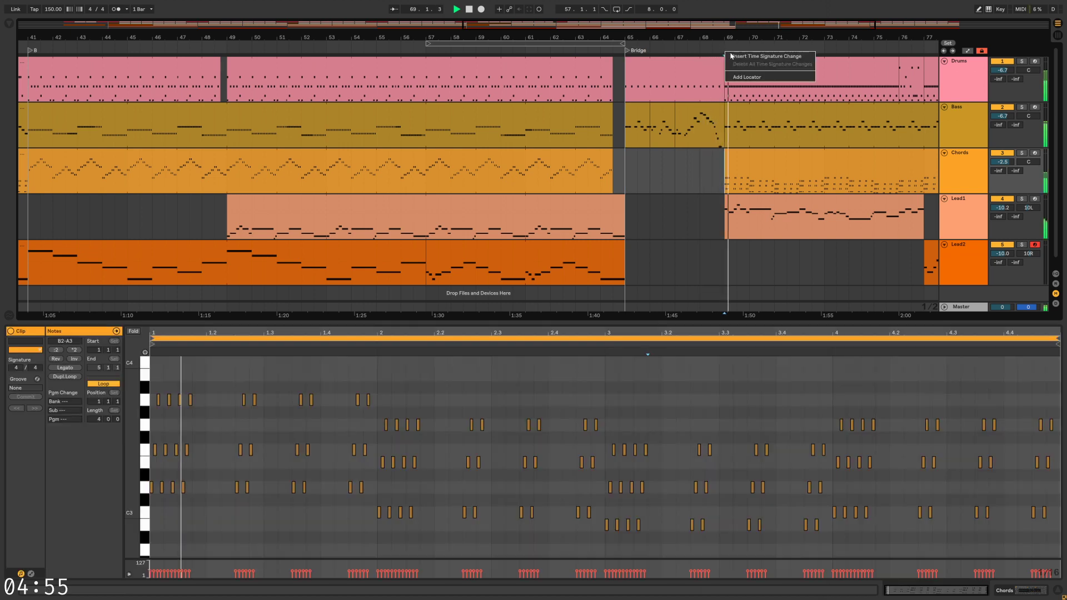
click(739, 77)
text(A)
key(Return)
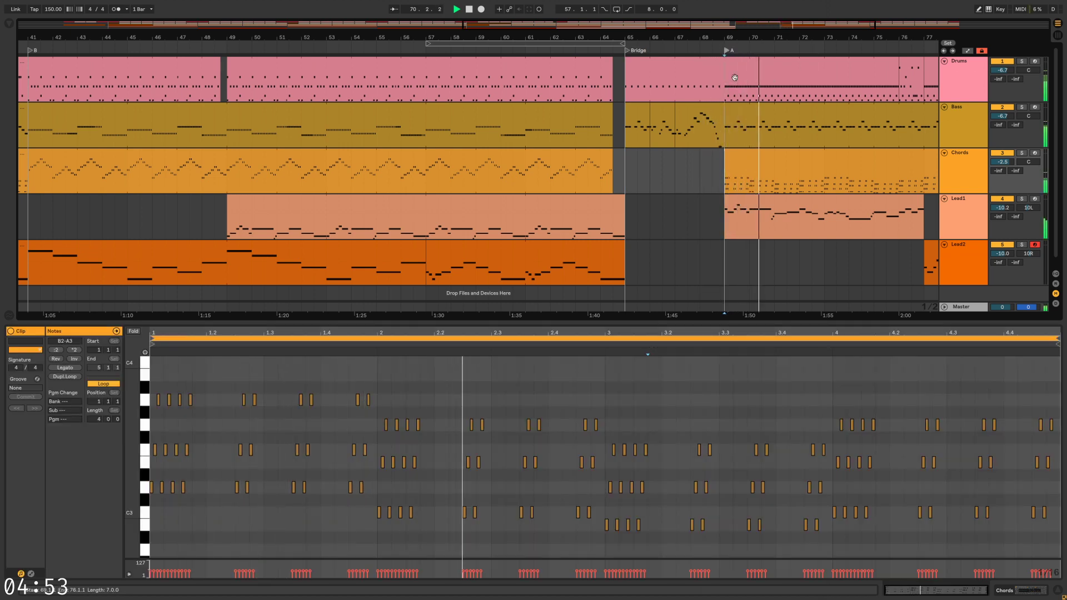
Play the arrangement from bar 63 through the bridge into the repeat of section A
mouse_move(735, 38)
mouse_down()
mouse_move(723, 35)
mouse_move(732, 21)
mouse_up()
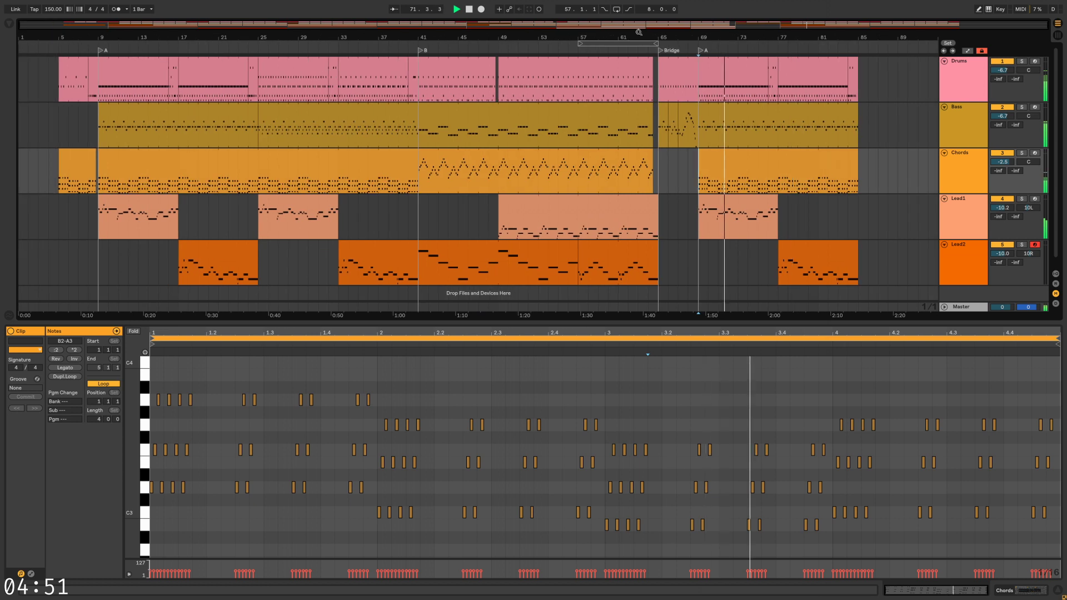
click(666, 226)
click(638, 190)
key(space)
key(space)
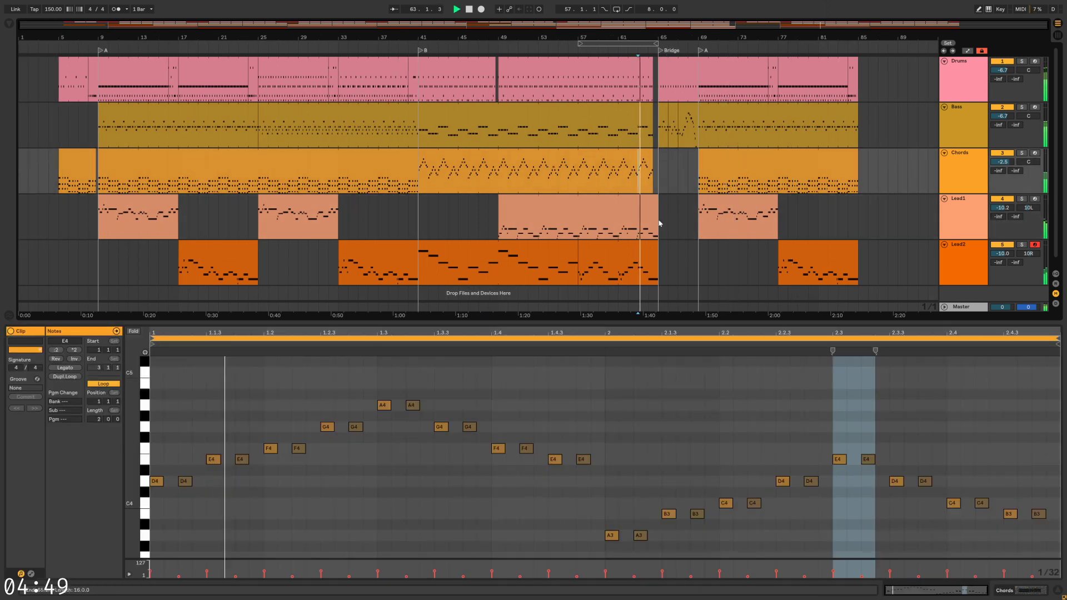
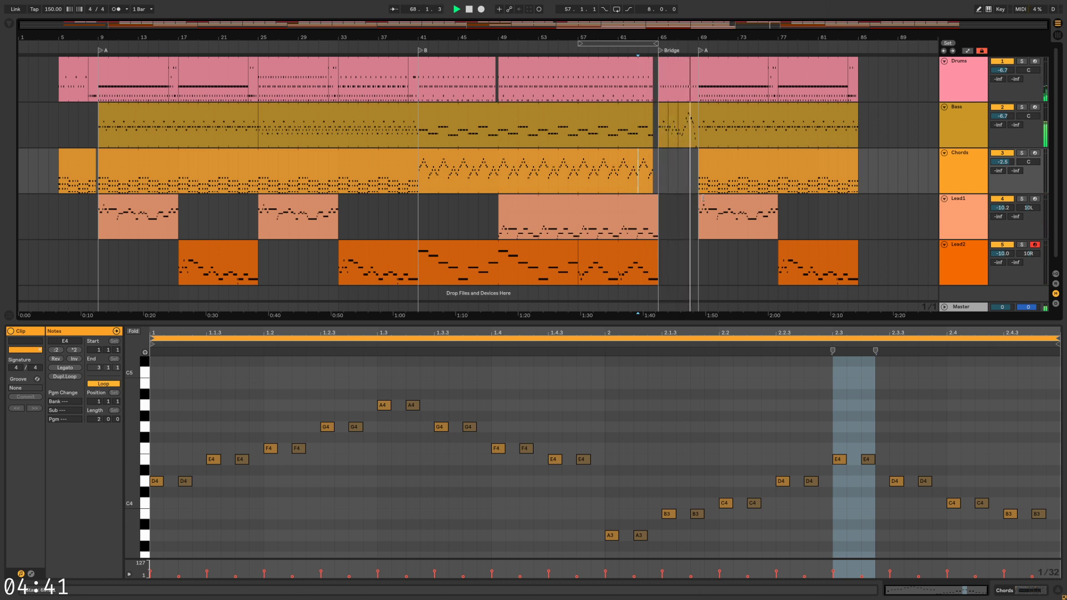
Copy the drum clips of bars 25 to 40 over the drums of the repeated section A, starting at bar 69
click(739, 251)
drag(303, 64, 752, 64)
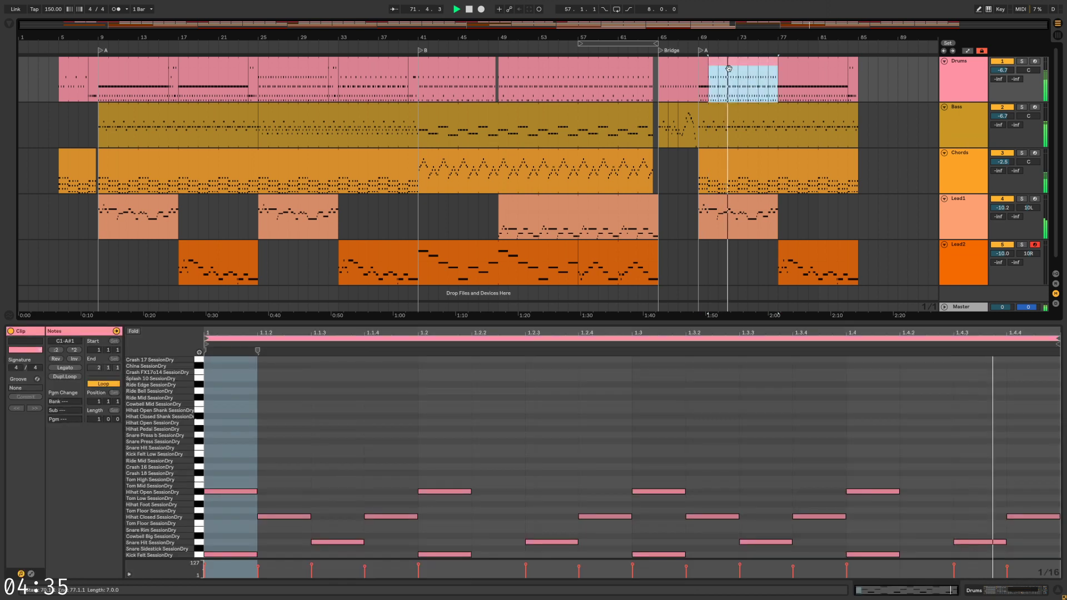
key(ctrl+z)
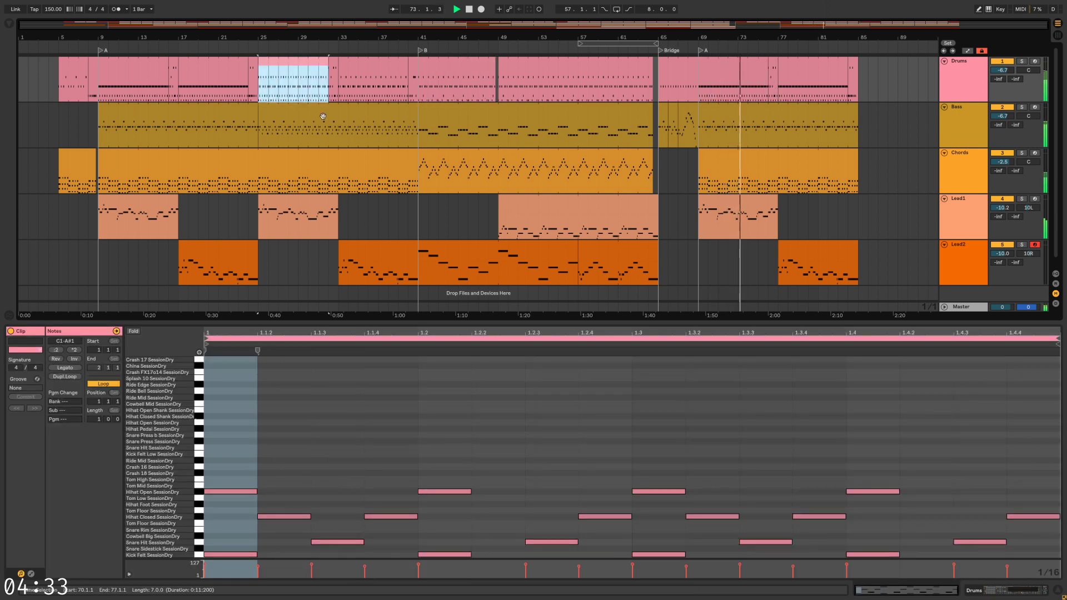
shift+click(396, 243)
drag(335, 71, 776, 71)
click(703, 86)
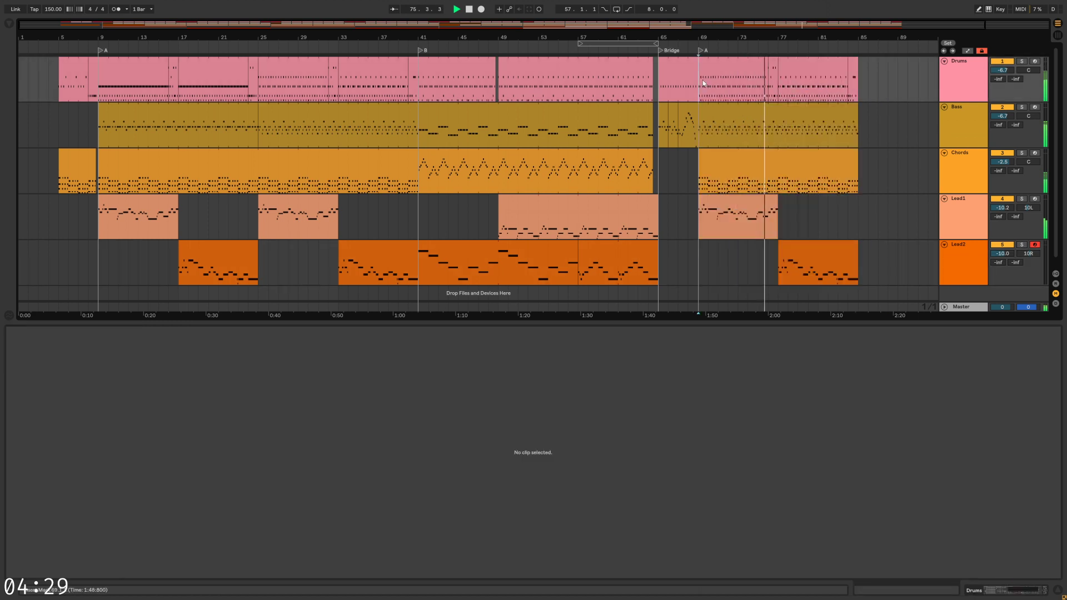
Add closed hi-hats at 1.1.3, 1.2.2, 1.2.3, 1.3.3, 1.4.2 and 1.4.3 in the bar 69 drum clip while playing the section
key(space)
key(space)
double_click(703, 85)
click(299, 520)
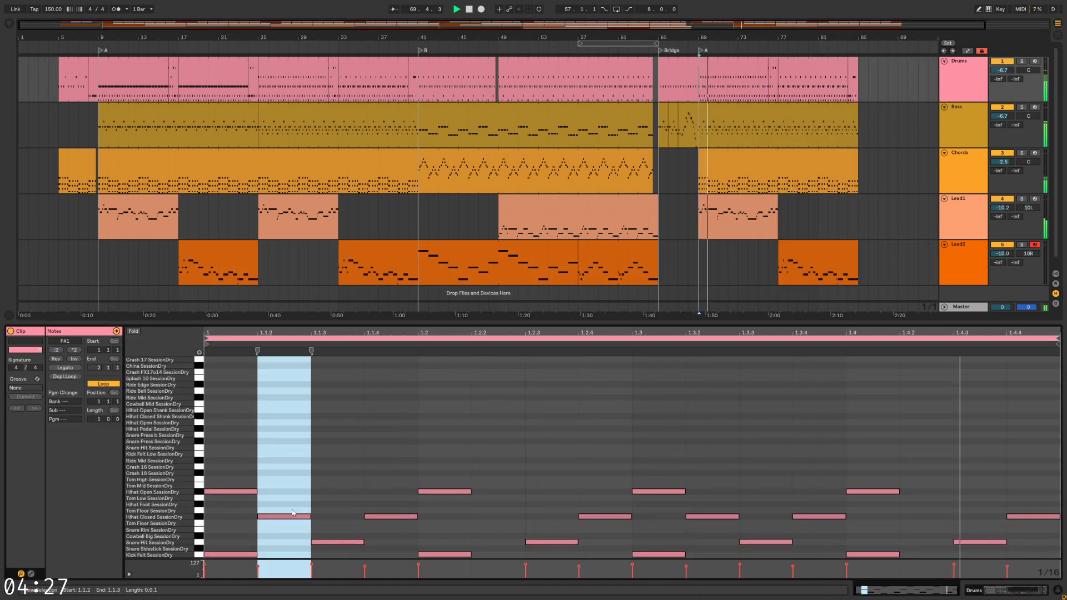
drag(296, 517, 350, 519)
drag(603, 519, 559, 519)
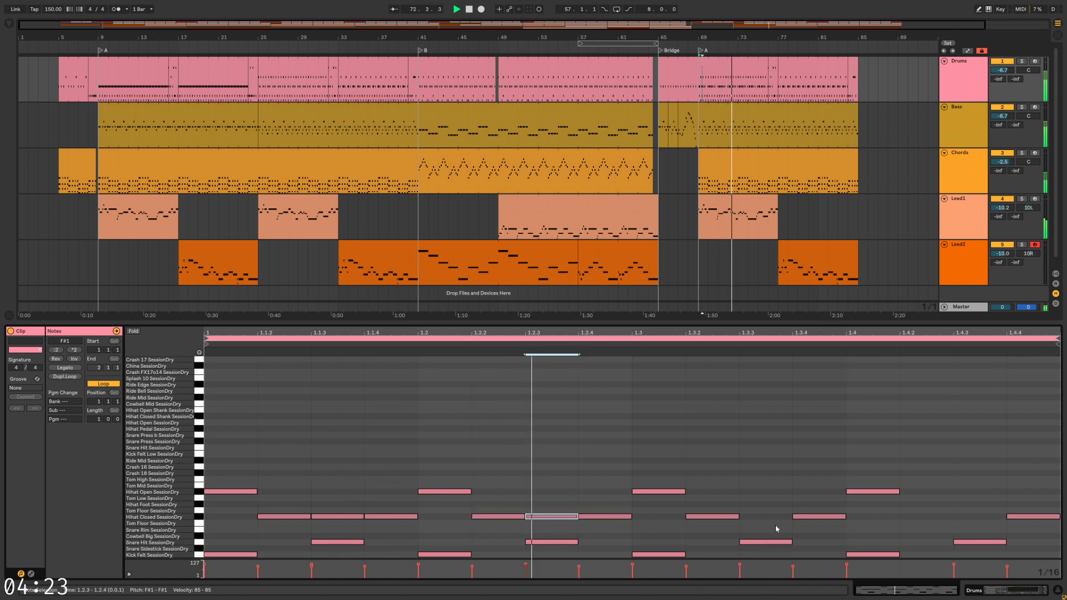
drag(734, 517, 990, 522)
click(968, 487)
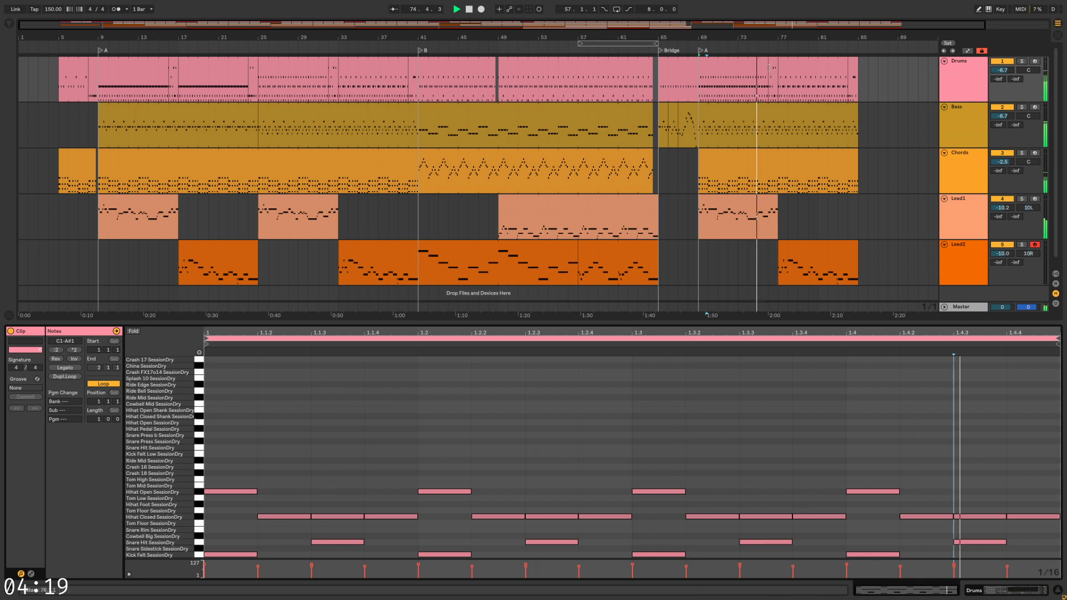
Copy the edited bar 69 drum clip over the drum clip at bar 77
mouse_move(734, 73)
mouse_down()
mouse_move(816, 76)
mouse_move(287, 62)
mouse_move(745, 61)
mouse_move(729, 64)
mouse_up()
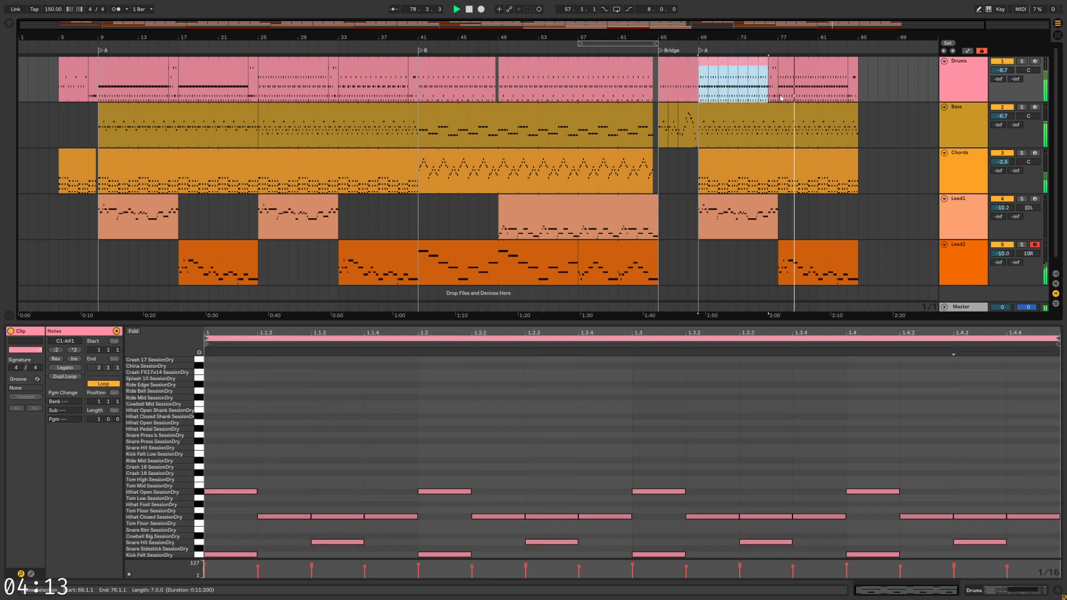
click(799, 161)
click(817, 58)
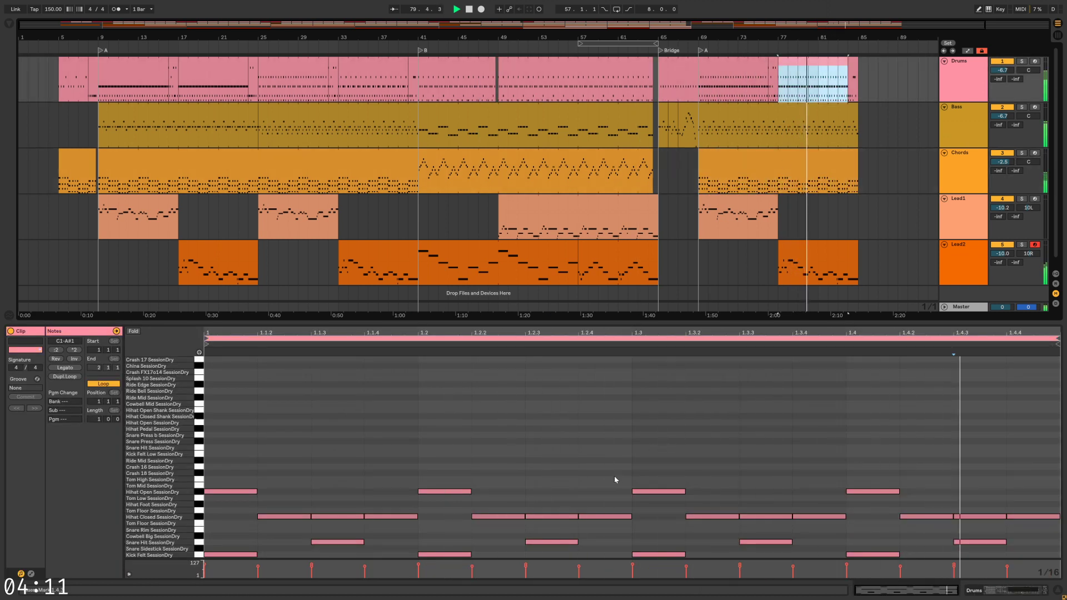
Replace the drum clip at bar 69 with a copy of the bar 9 clip and the one at bar 77 with the bar 25 clip
click(141, 71)
drag(141, 71, 744, 71)
drag(188, 83, 789, 93)
click(304, 74)
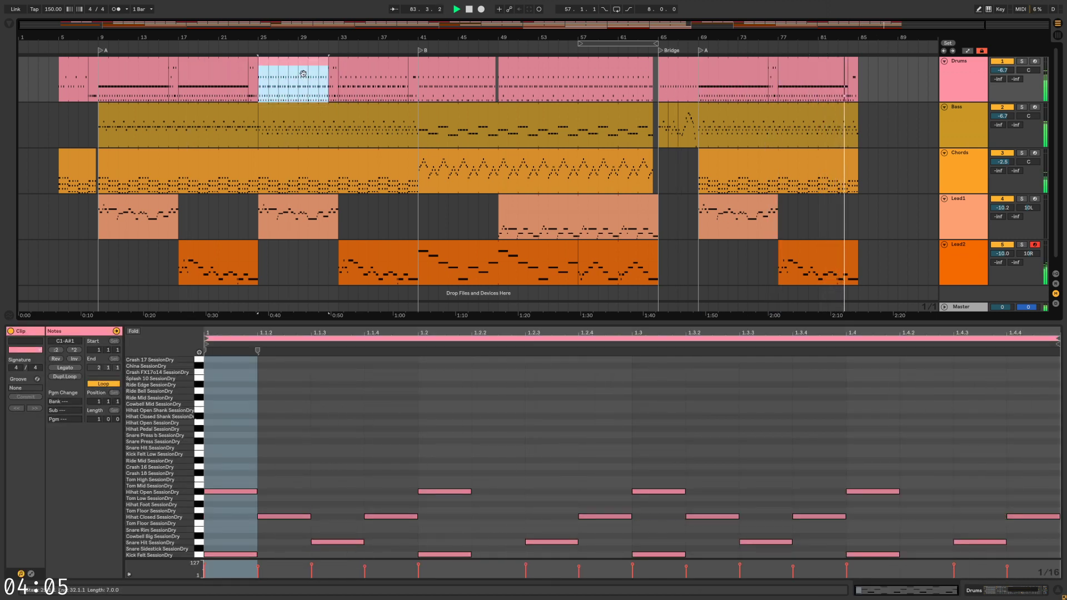
drag(316, 67, 823, 88)
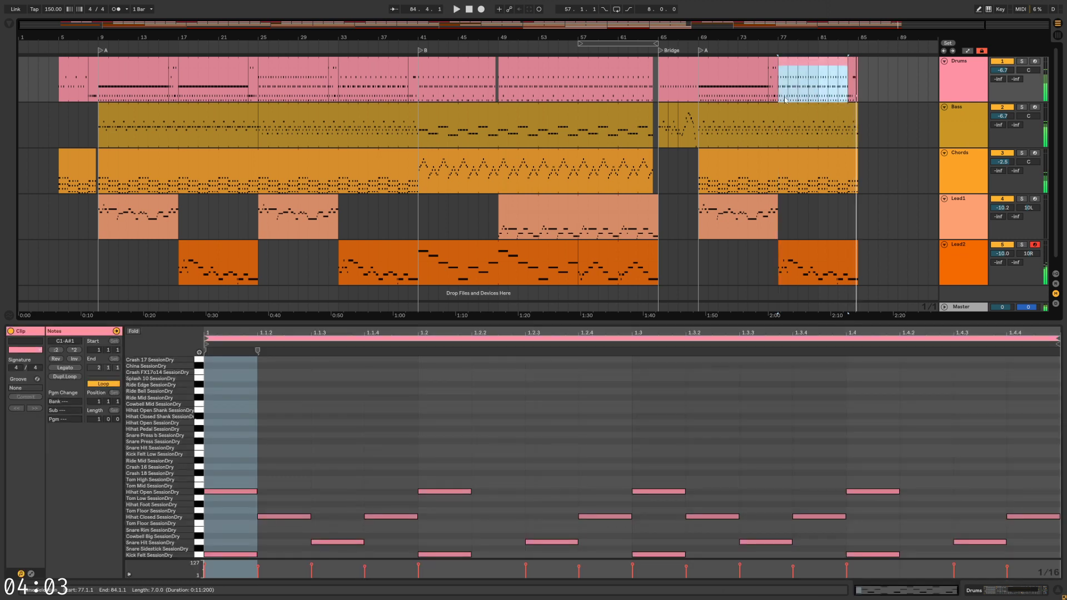
Play the second half of the repeated section A from around bar 77 to its end
click(757, 198)
click(741, 108)
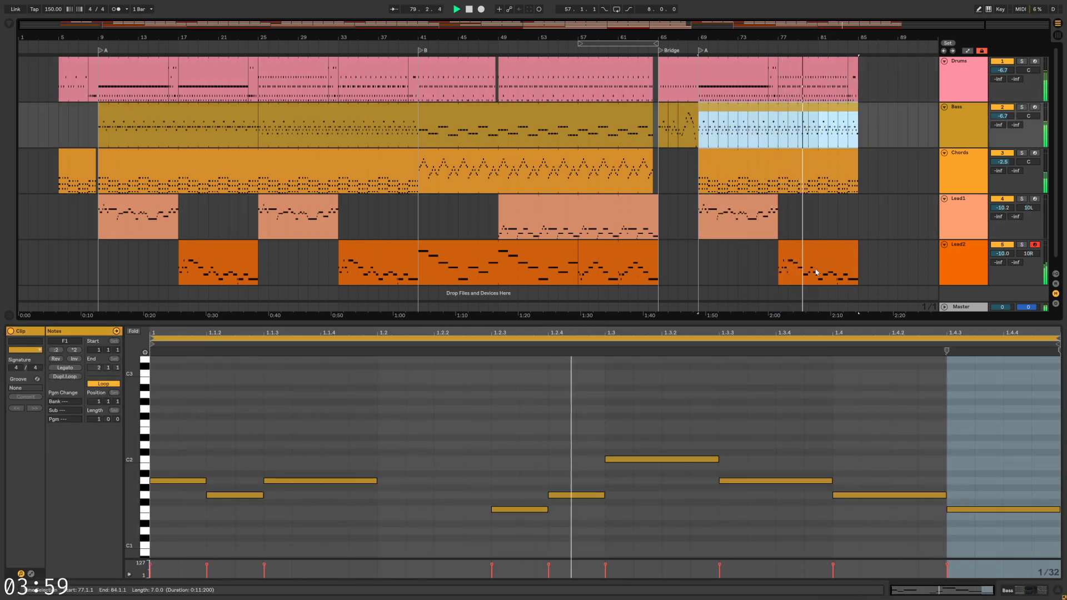
click(846, 221)
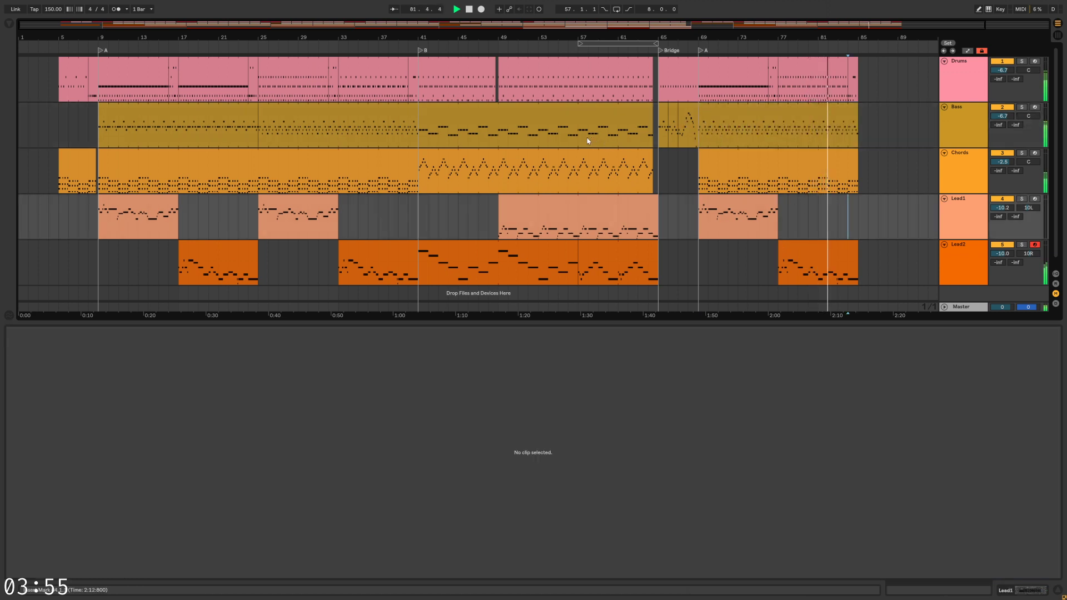
click(872, 192)
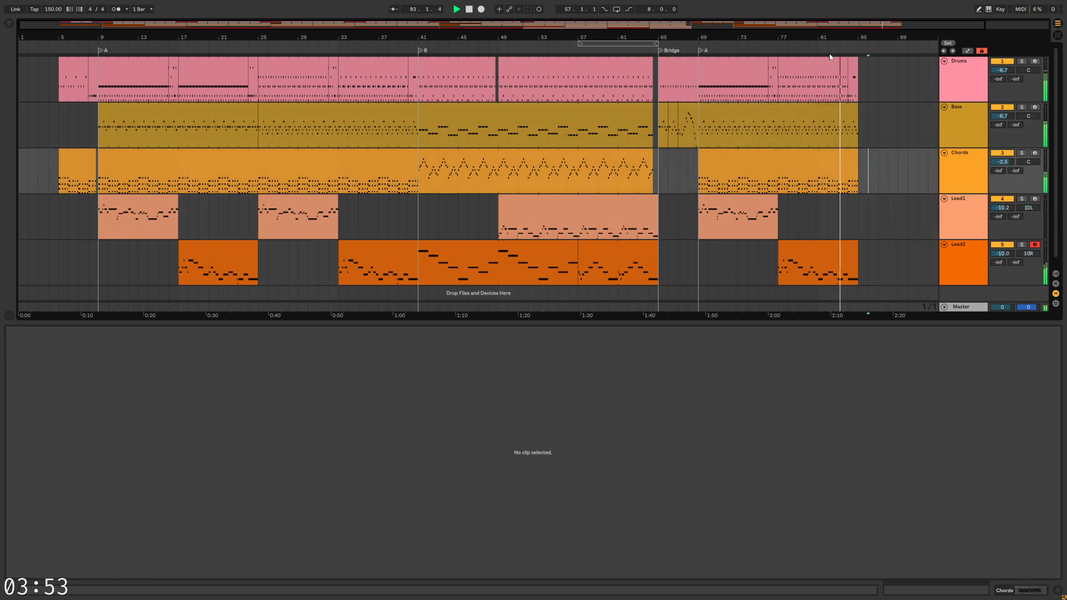
Copy section B's clips on all five tracks to bar 85 and add a locator named B there
drag(832, 23, 832, 16)
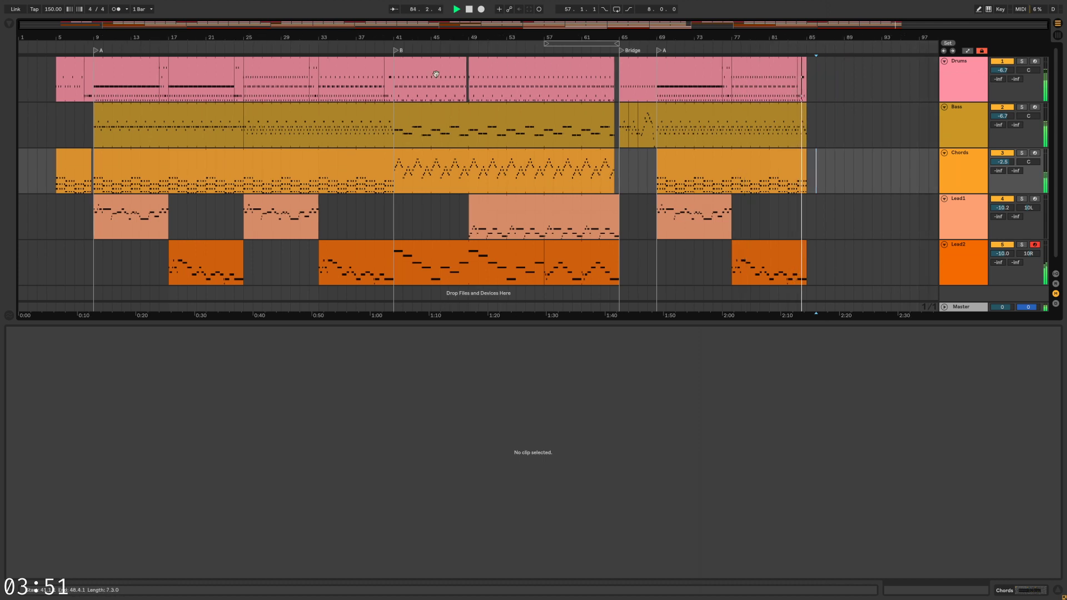
click(399, 71)
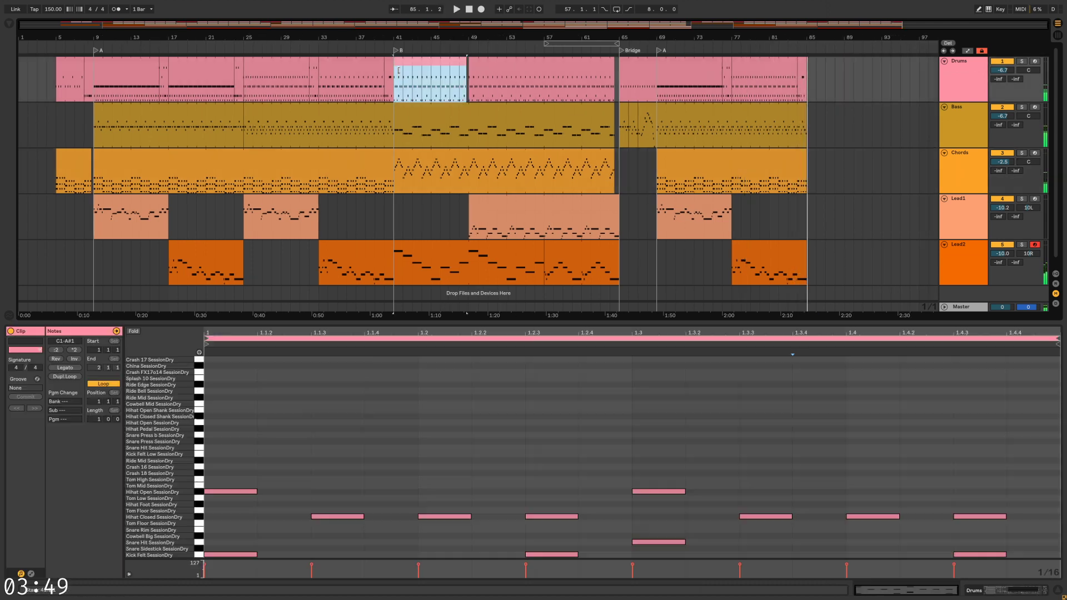
shift+click(578, 248)
mouse_move(419, 61)
mouse_down()
mouse_move(861, 68)
mouse_move(835, 71)
mouse_up()
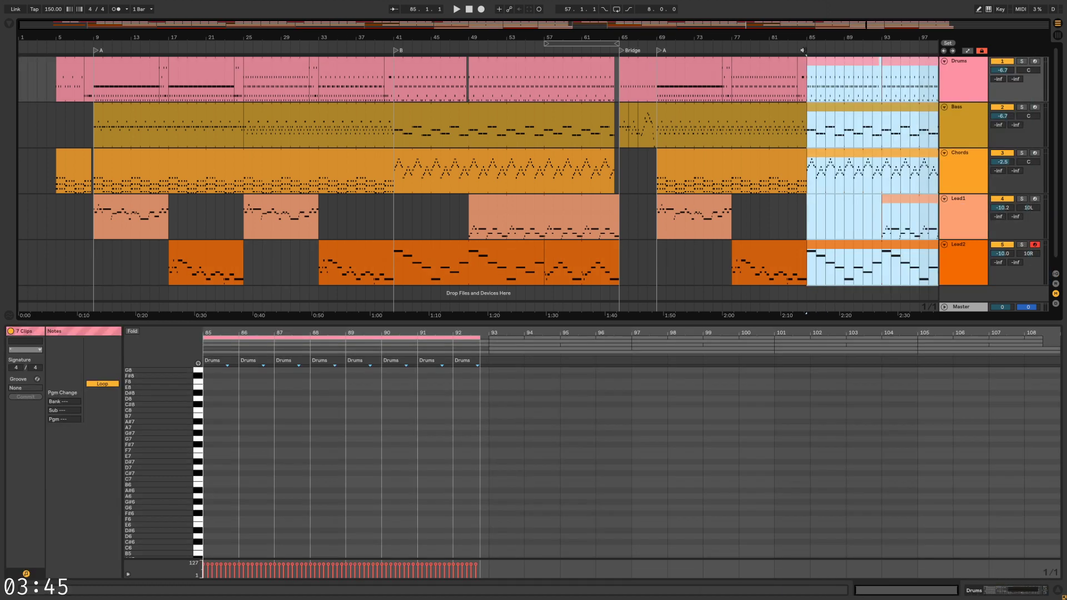
right_click(808, 50)
click(823, 74)
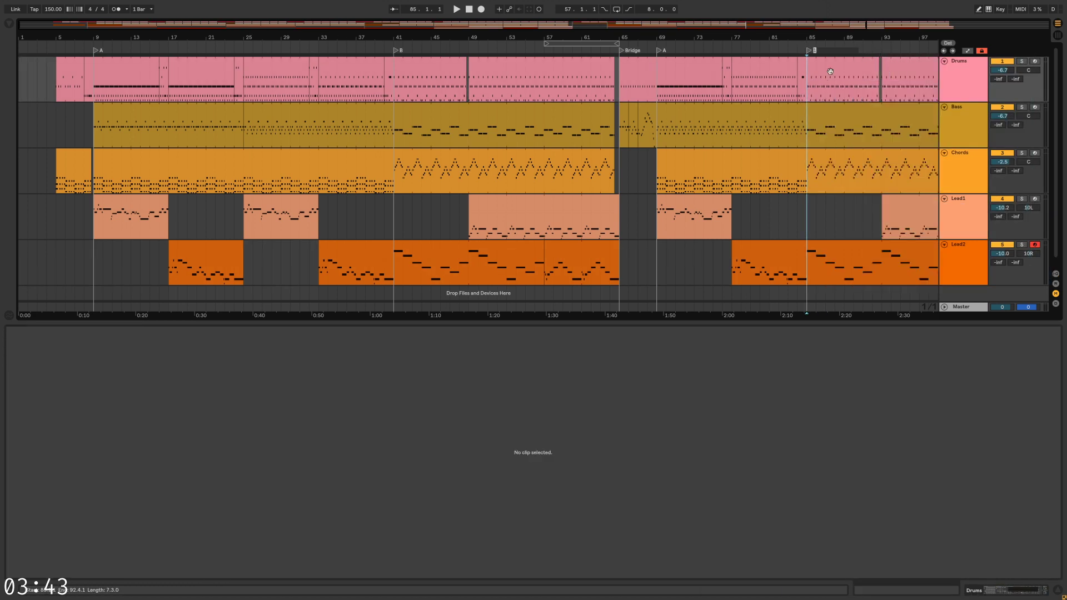
Move the loop region to bar 26 and add a locator named Intro at bar 5
drag(862, 30, 862, 9)
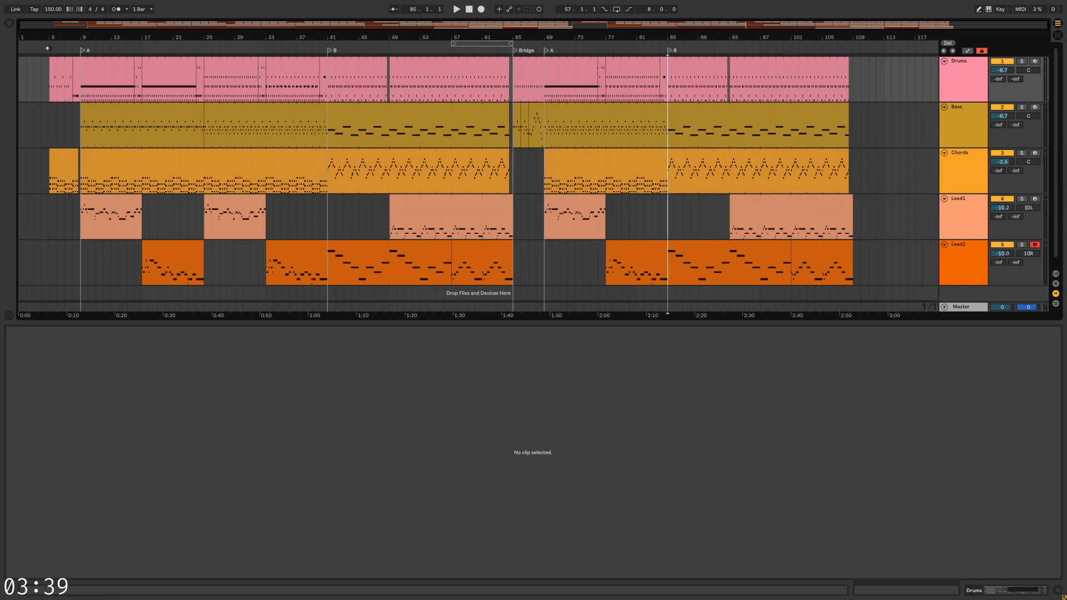
click(48, 74)
drag(461, 44, 219, 45)
right_click(51, 53)
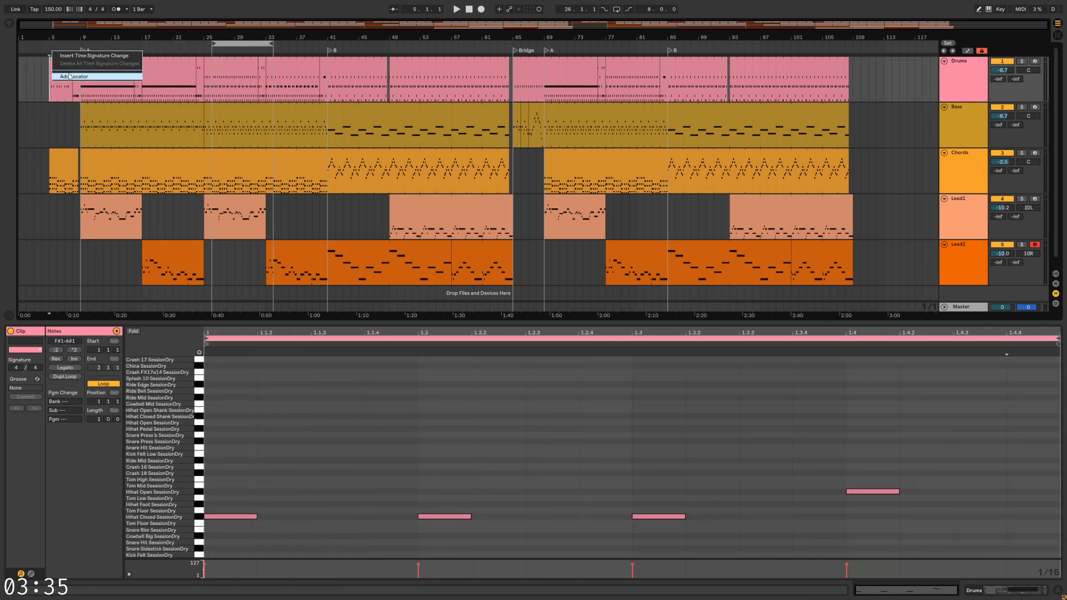
click(69, 76)
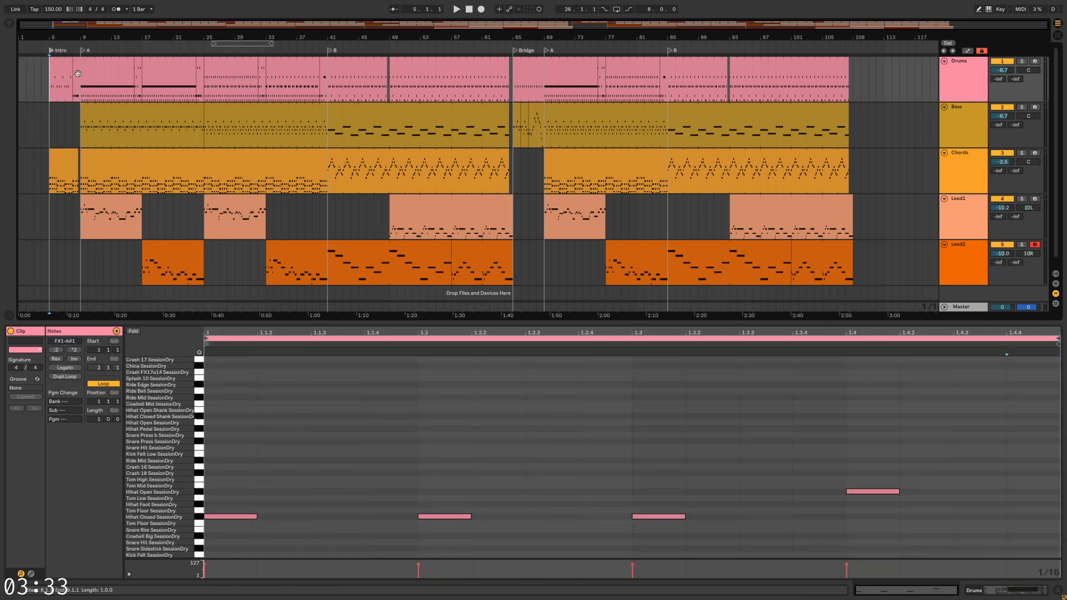
Play the song from the intro, then spot-check the repeated section A near bar 70 and the repeated section B near bar 89
key(space)
click(932, 176)
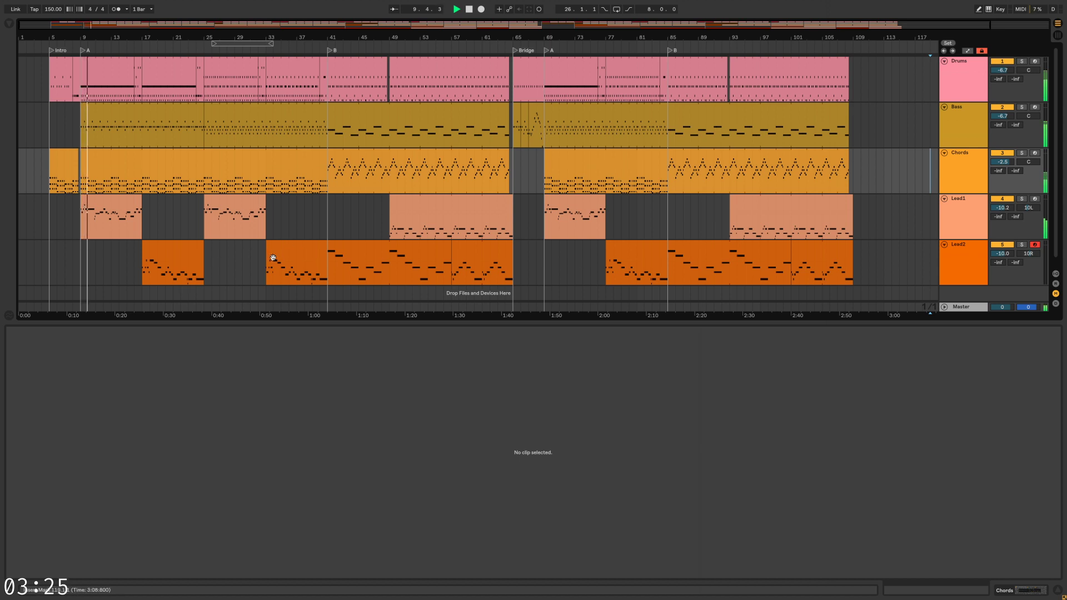
click(563, 276)
click(645, 224)
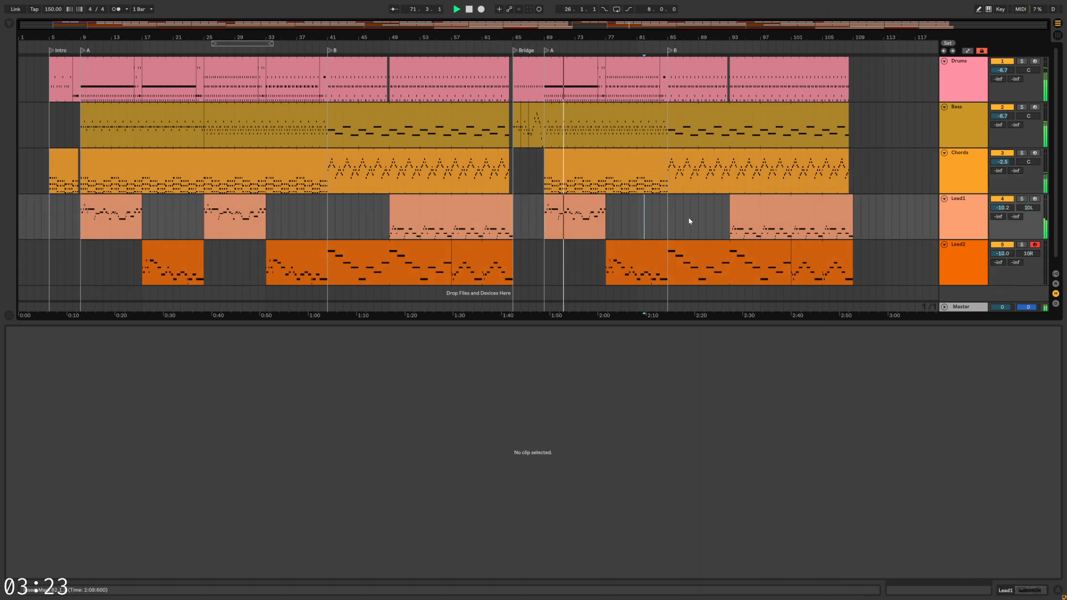
click(695, 221)
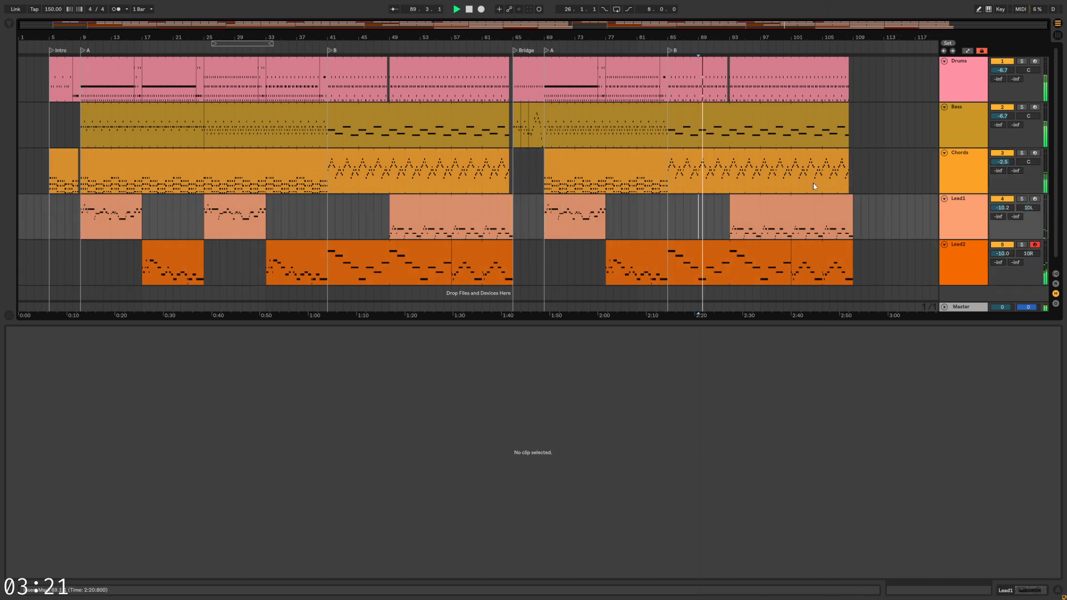
Extend the final Drums and Bass clips of the repeated section B to bar 113
key(plus)
key(plus)
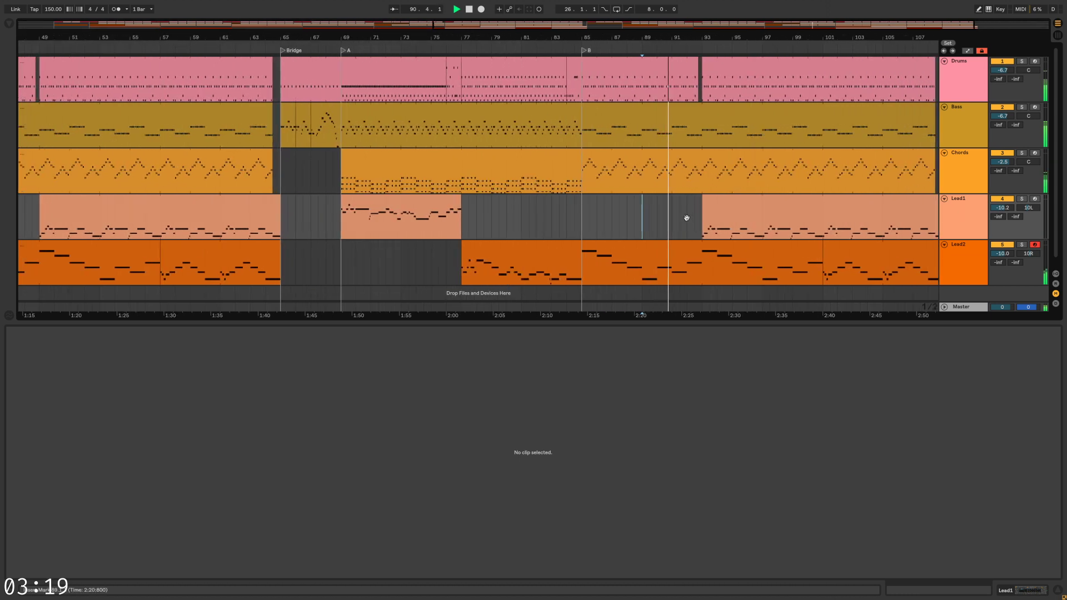
drag(686, 218, 482, 230)
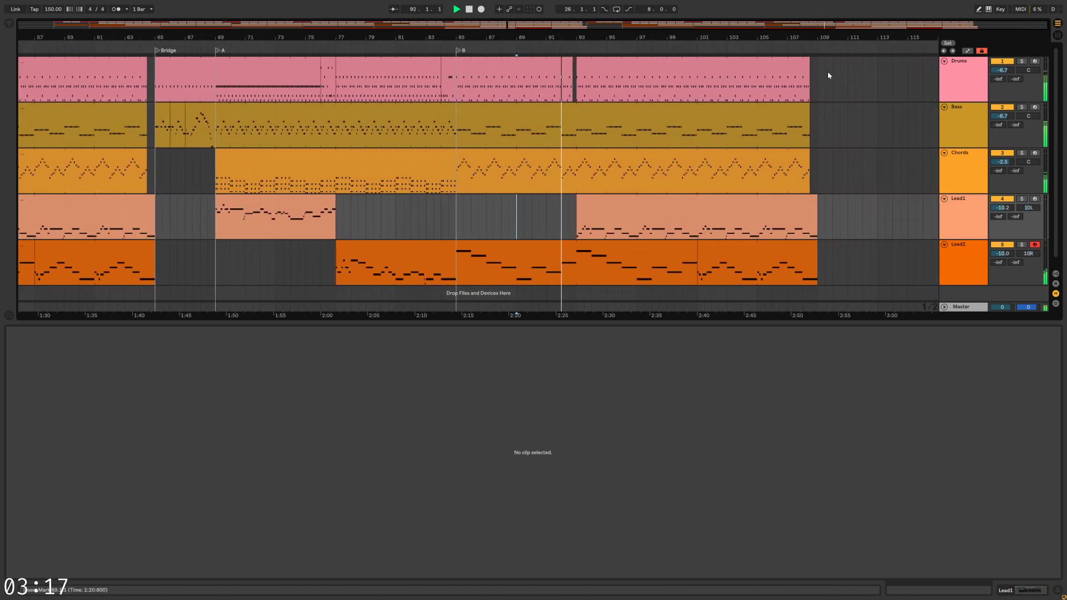
drag(864, 26, 759, 43)
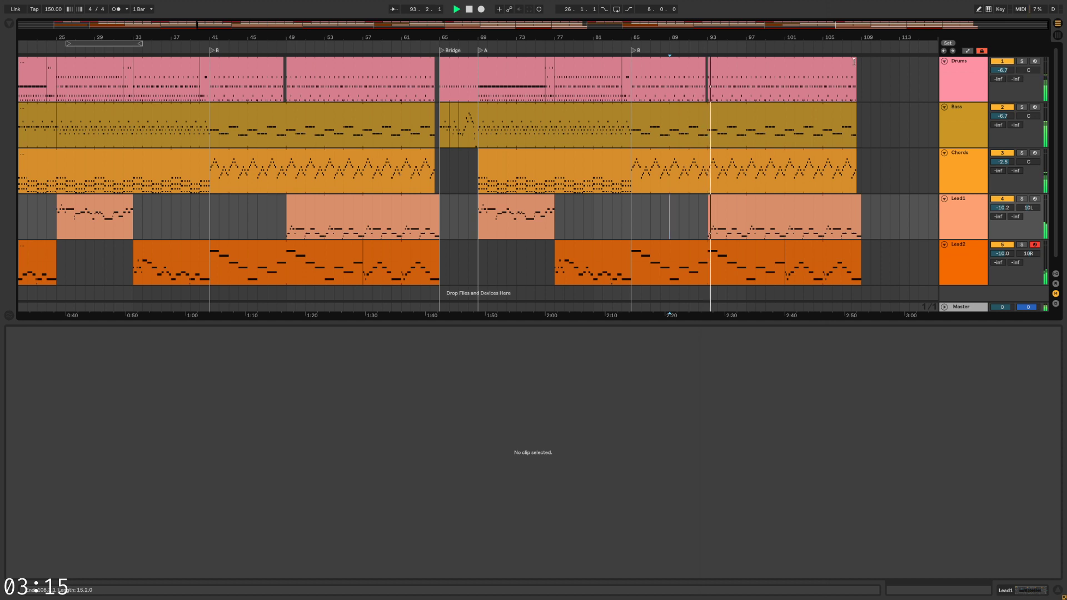
drag(854, 61, 922, 61)
drag(857, 107, 938, 108)
drag(812, 200, 740, 207)
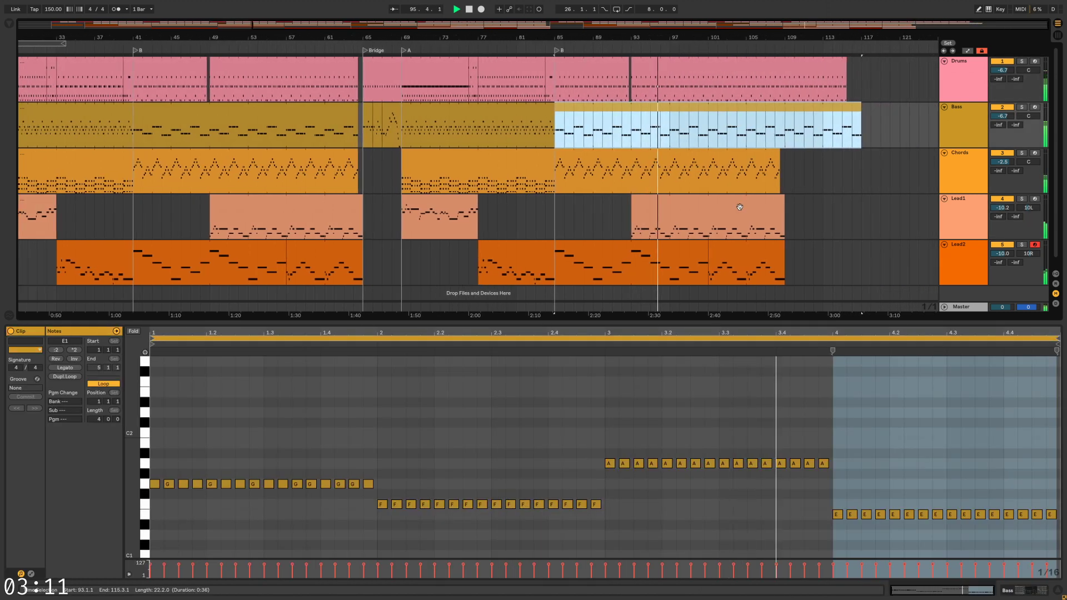
drag(862, 107, 823, 107)
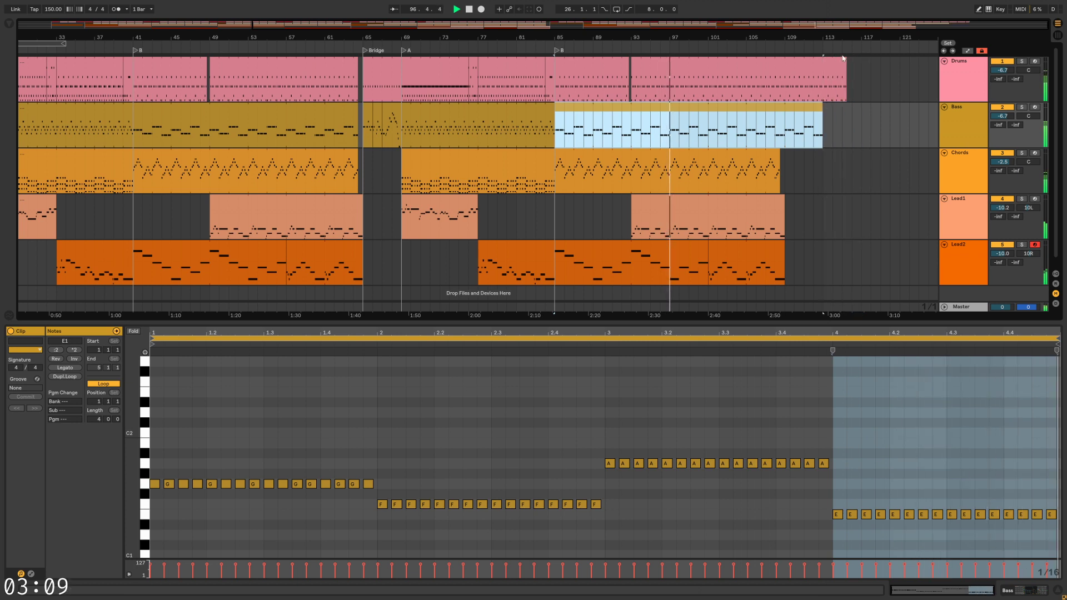
drag(844, 58, 823, 58)
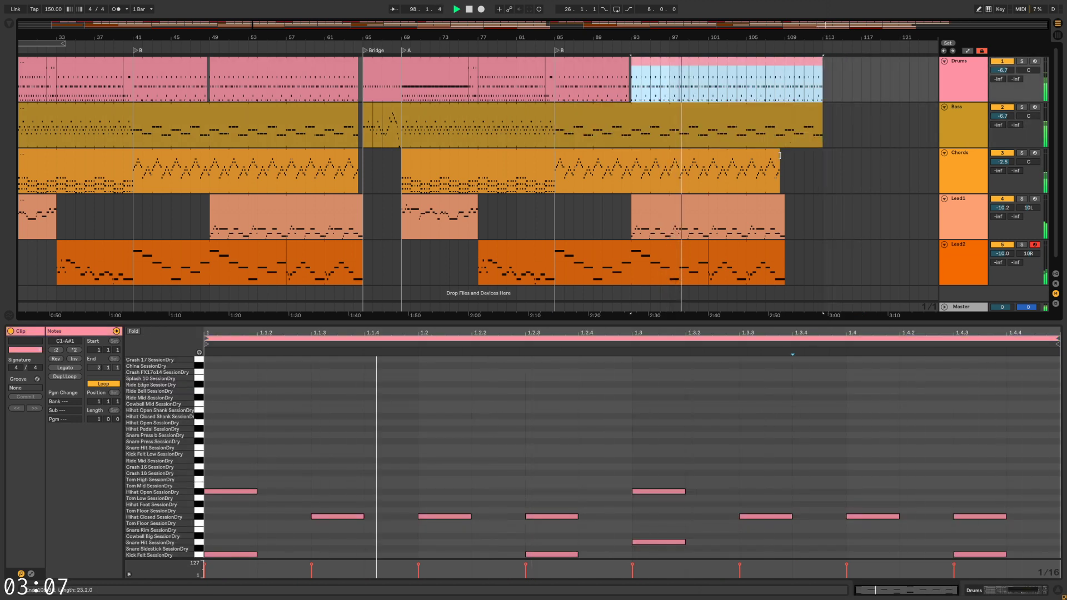
Extend the final Chords, Lead1 and Lead2 clips of the repeated section B to bar 113
drag(780, 155, 823, 155)
click(783, 201)
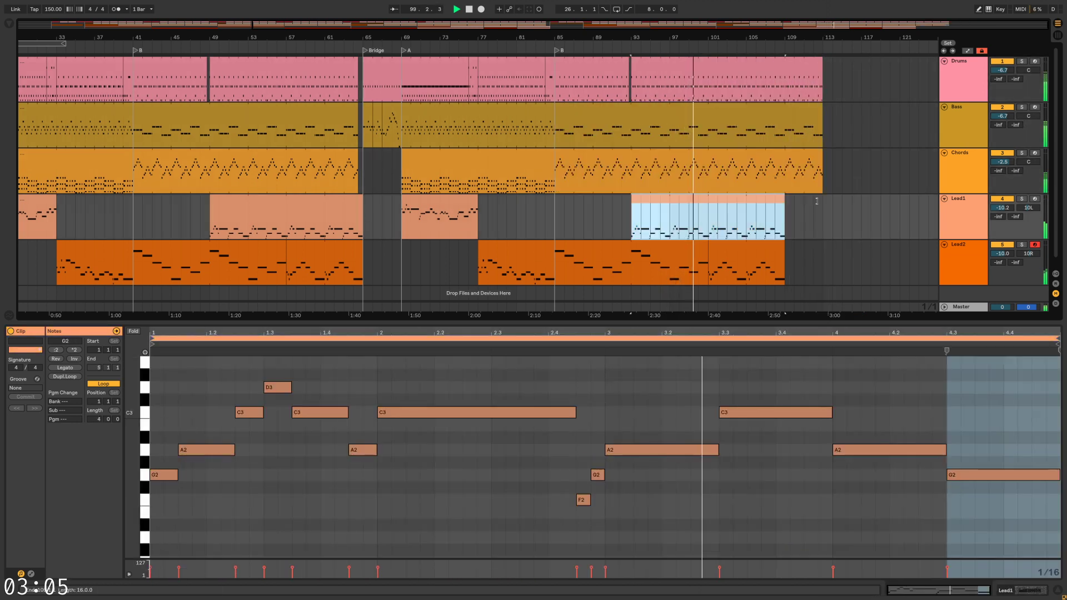
drag(818, 201, 823, 202)
drag(785, 245, 822, 244)
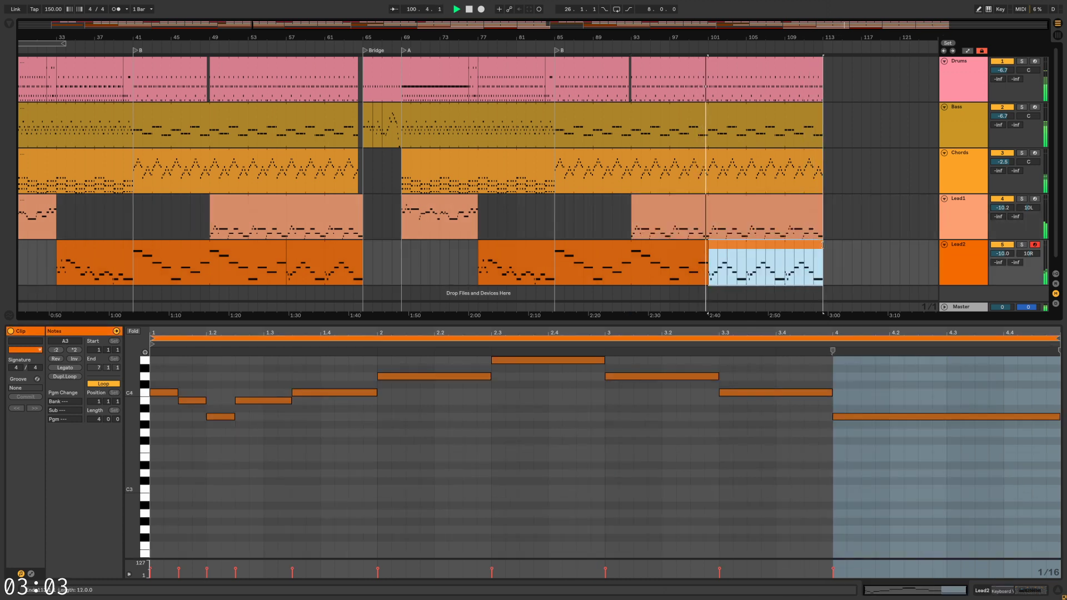
Shorten the final Bass and Drums clips so both end at bar 109
click(817, 115)
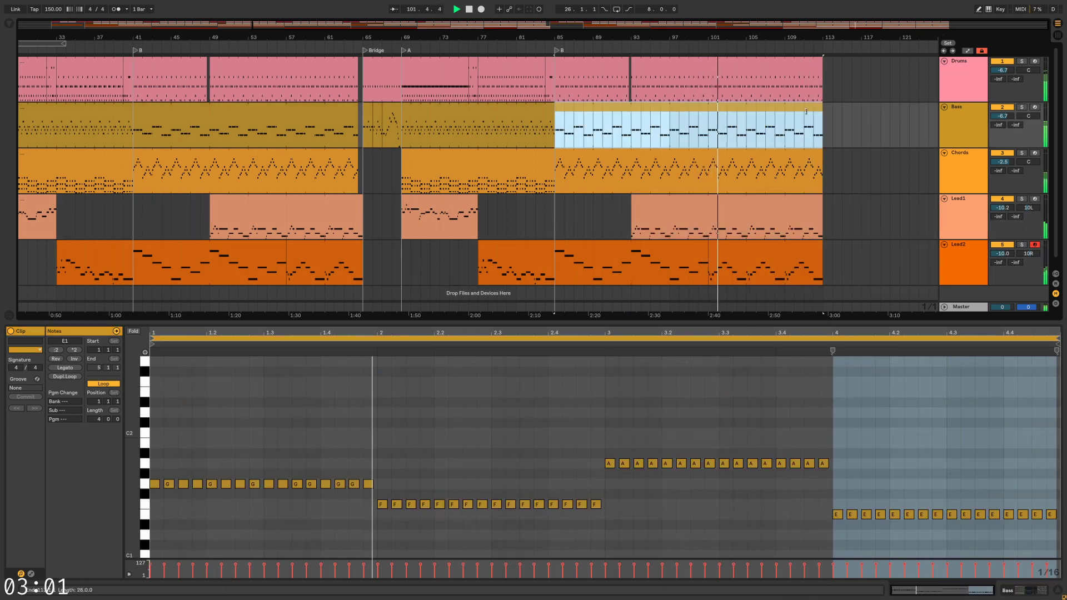
drag(823, 115, 784, 115)
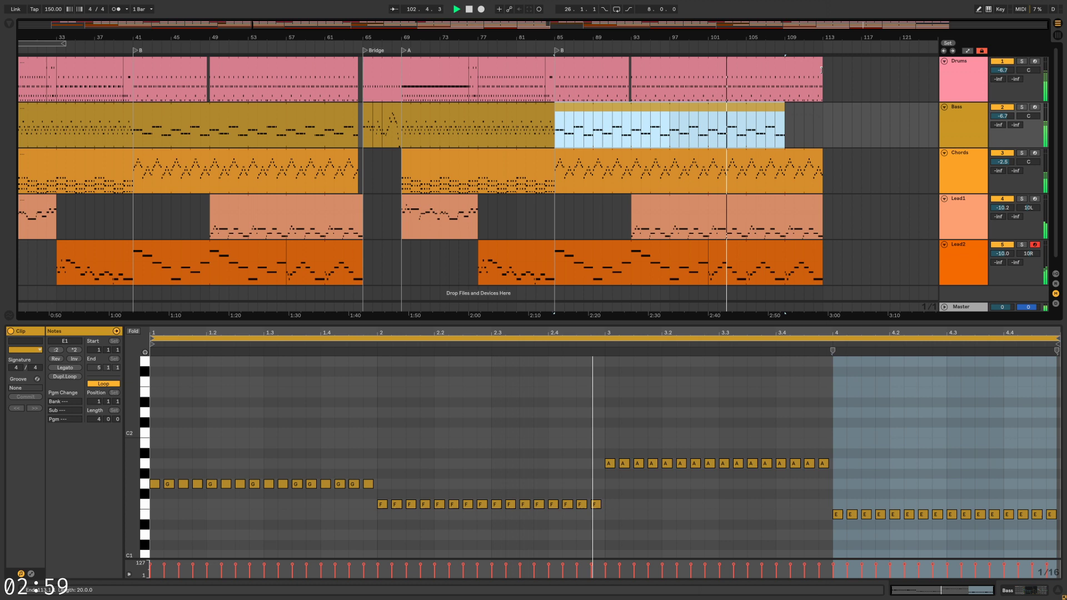
click(819, 153)
drag(822, 61, 785, 61)
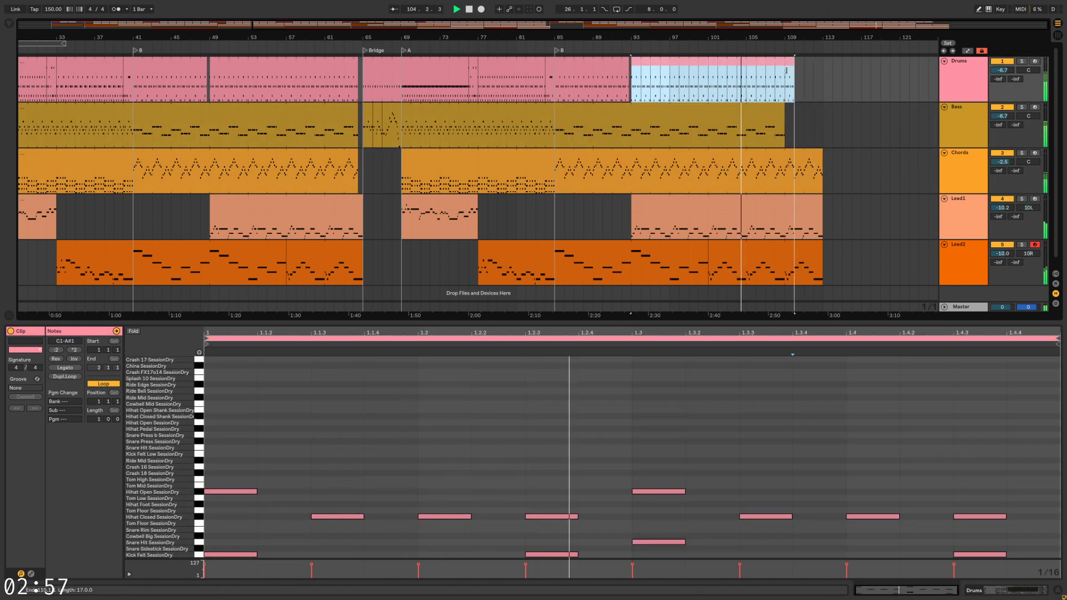
click(814, 114)
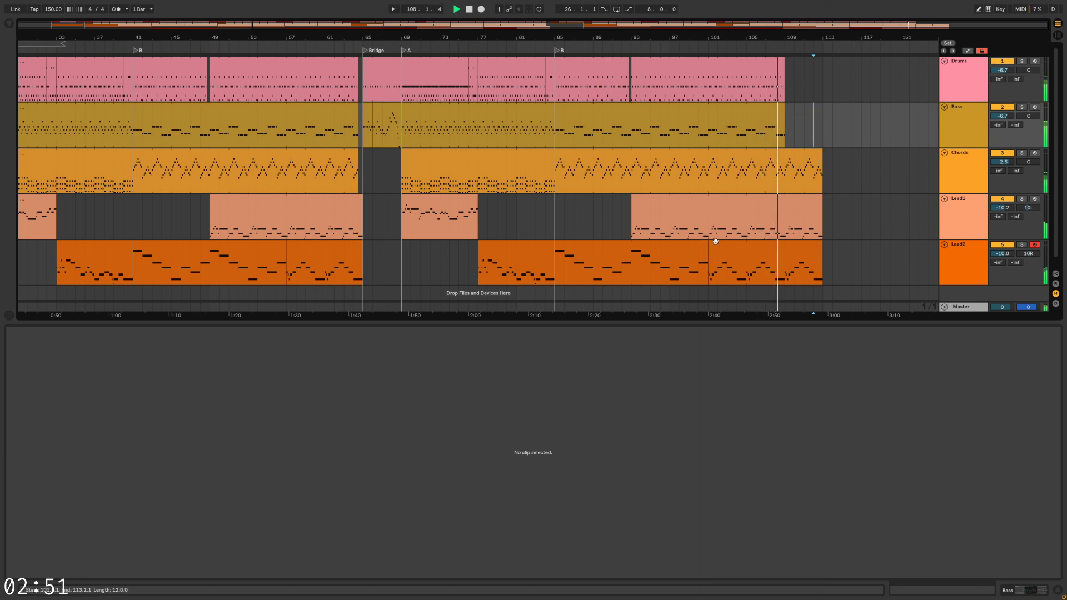
click(593, 264)
drag(558, 273, 633, 263)
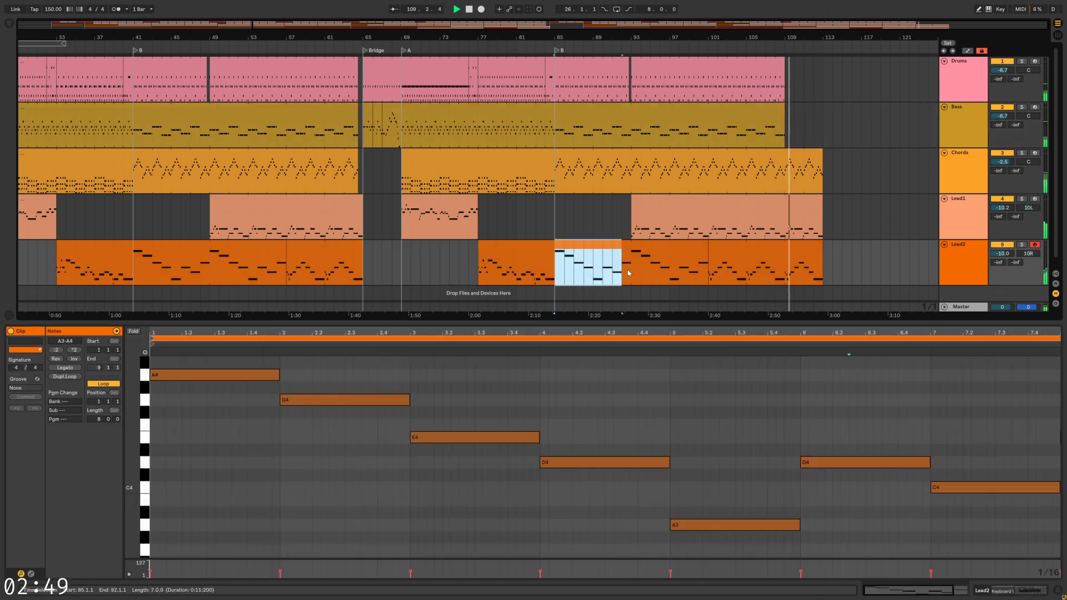
click(852, 169)
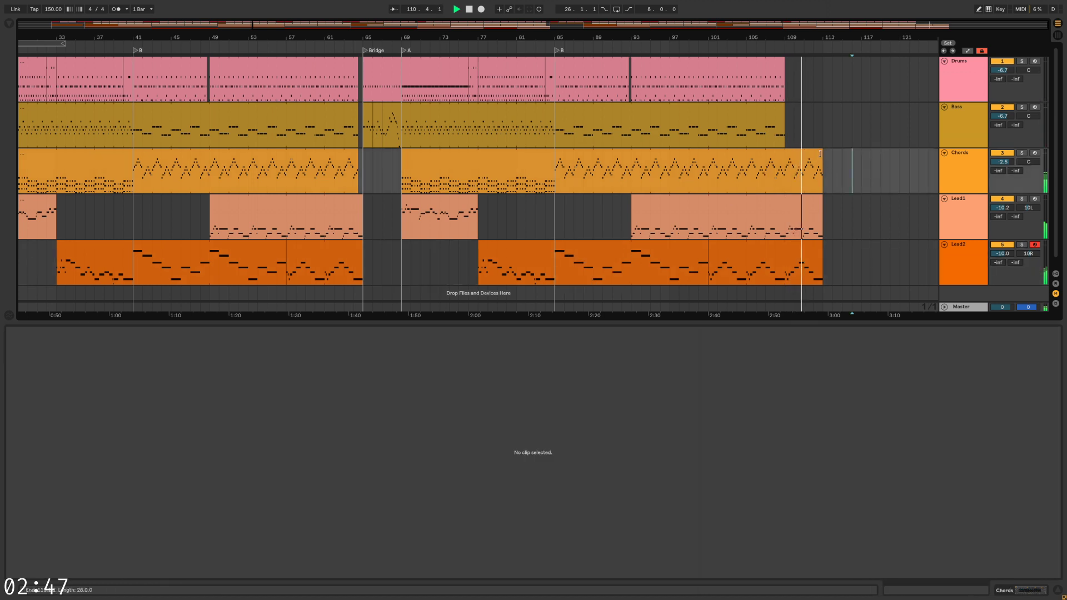
Extend the final Chords, Lead1 and Lead2 clips to bar 117
drag(820, 153, 862, 152)
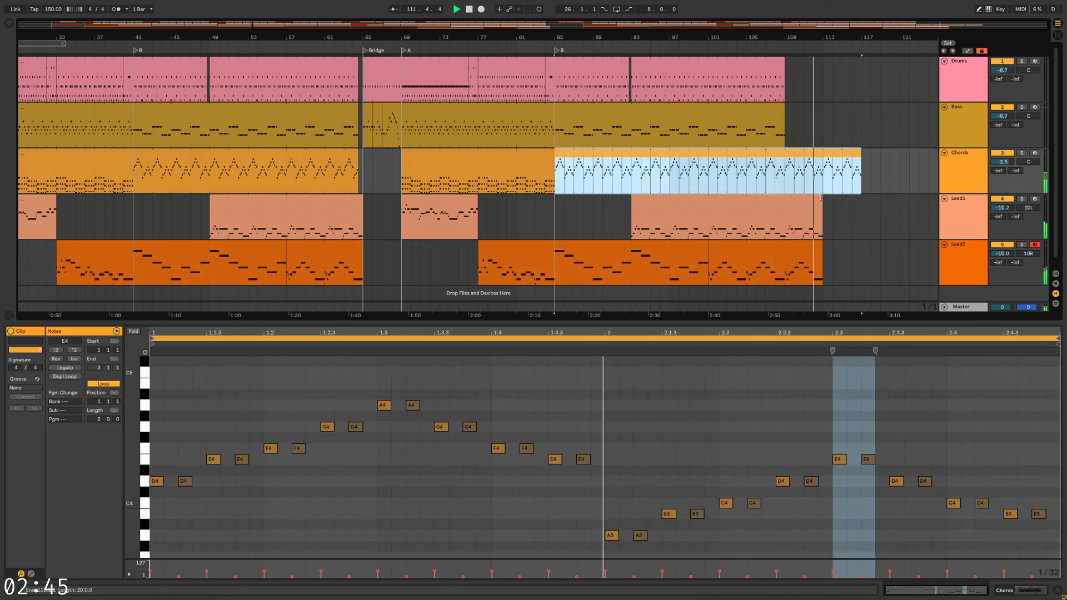
drag(821, 197, 861, 196)
drag(822, 243, 860, 244)
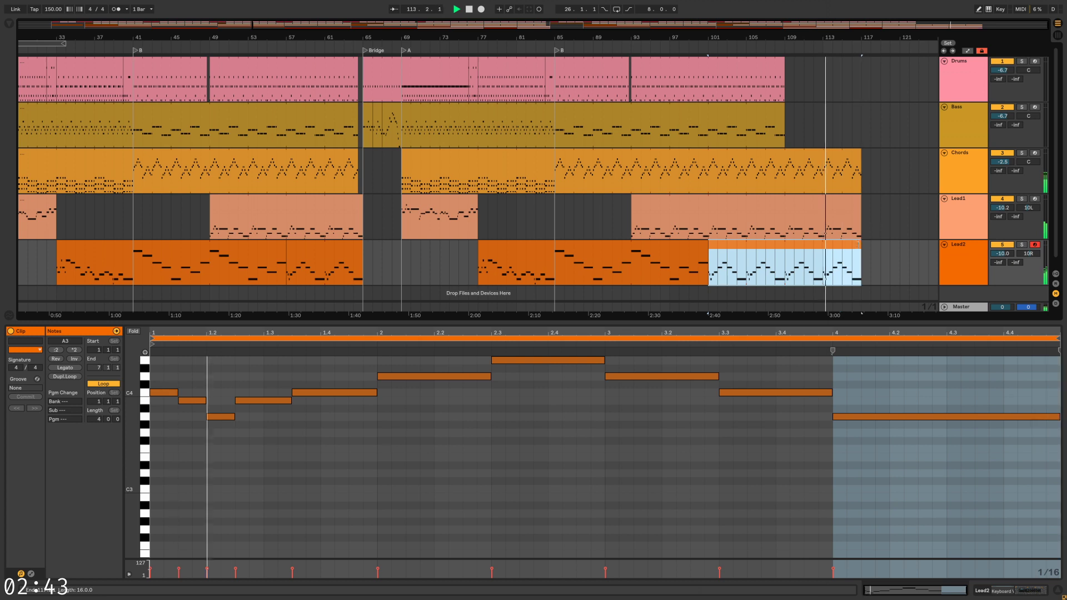
click(881, 220)
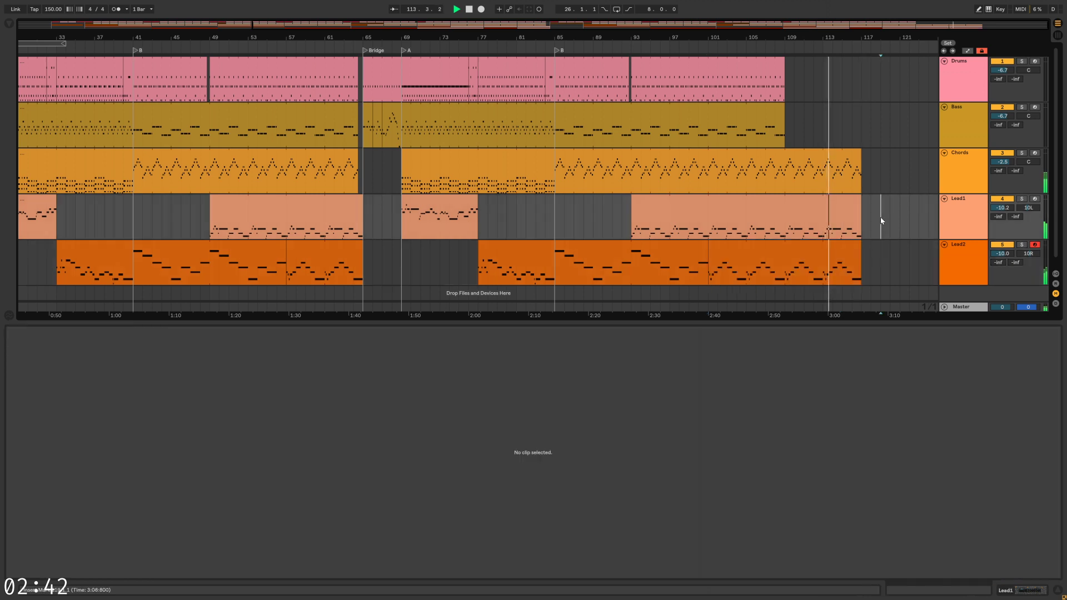
click(793, 121)
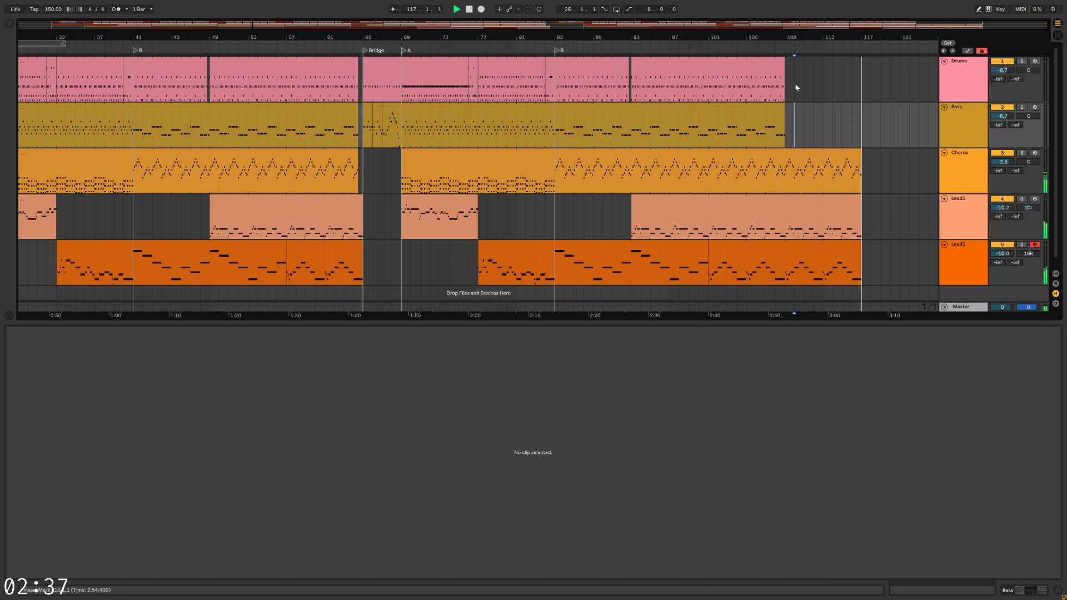
Stop playback and add a locator named Coda at bar 109
click(889, 155)
key(space)
right_click(785, 48)
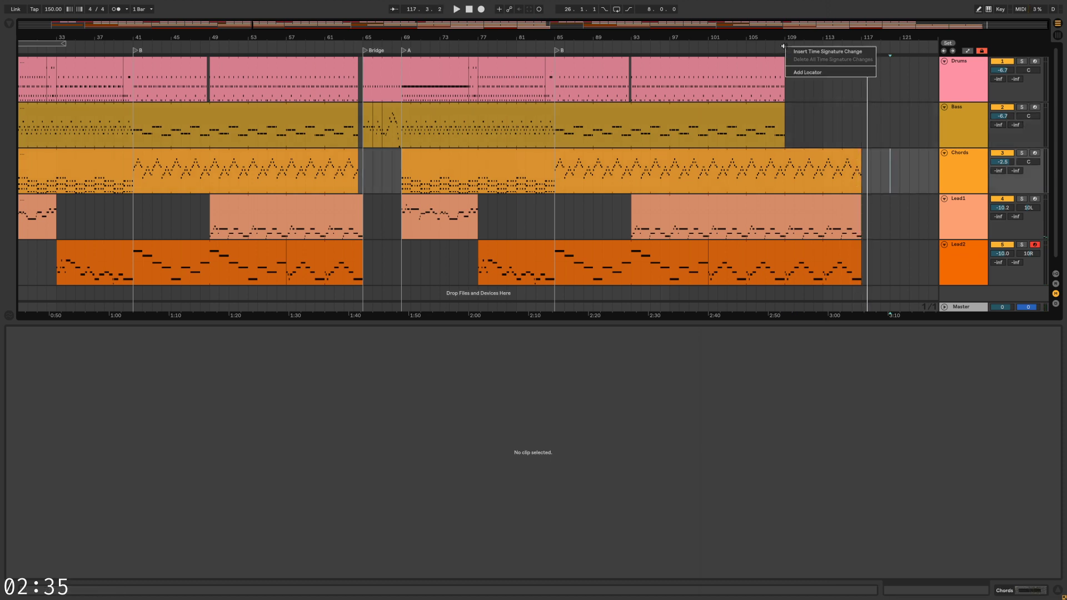
click(800, 72)
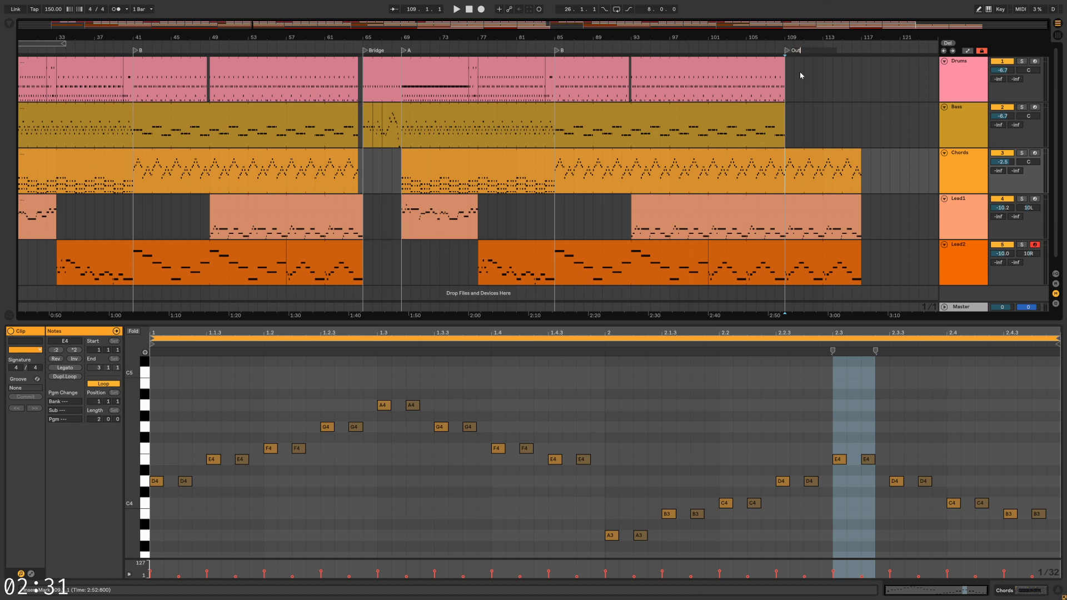
text(Coda)
Play the ending from the Coda locator, then play the transition into it from bar 108
key(space)
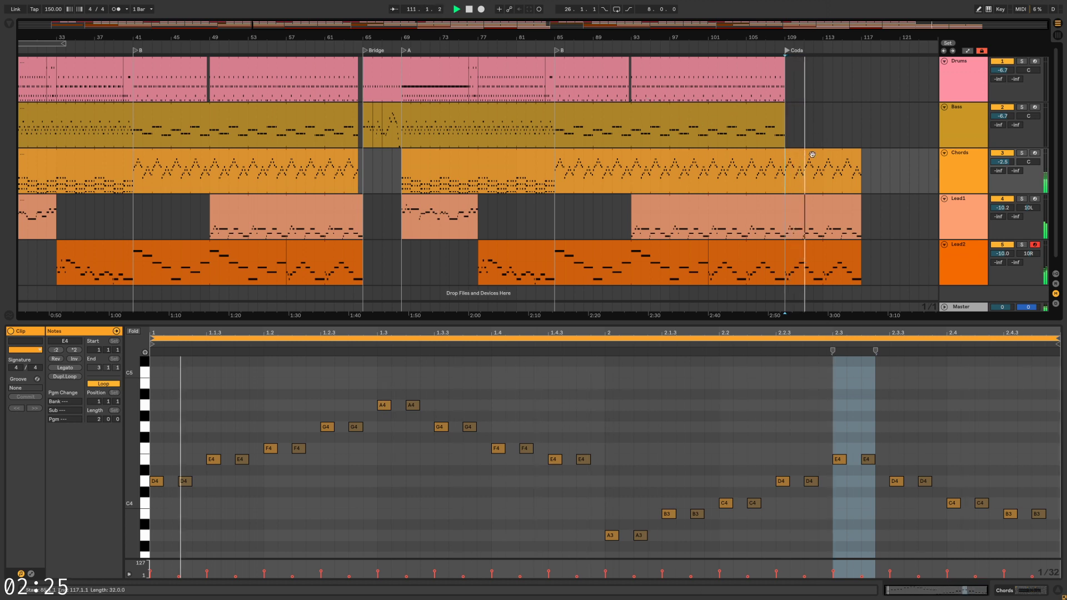
click(788, 67)
key(Left)
key(space)
key(space)
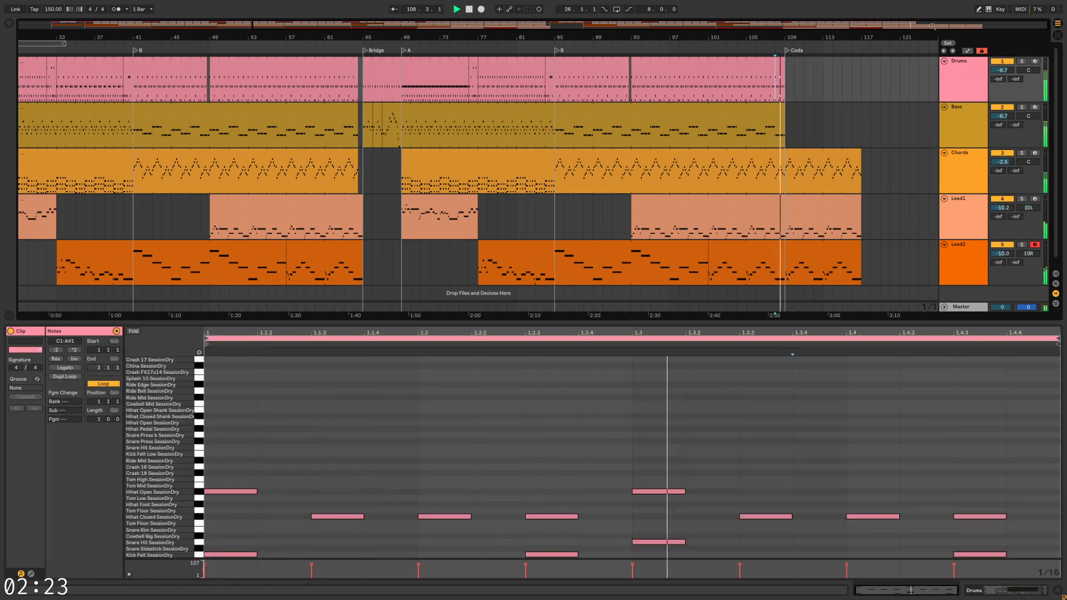
Stop playback, split the last Drums clip at bar 108 and extend the split-off piece to bar 110
drag(933, 26, 932, 83)
click(793, 78)
click(722, 86)
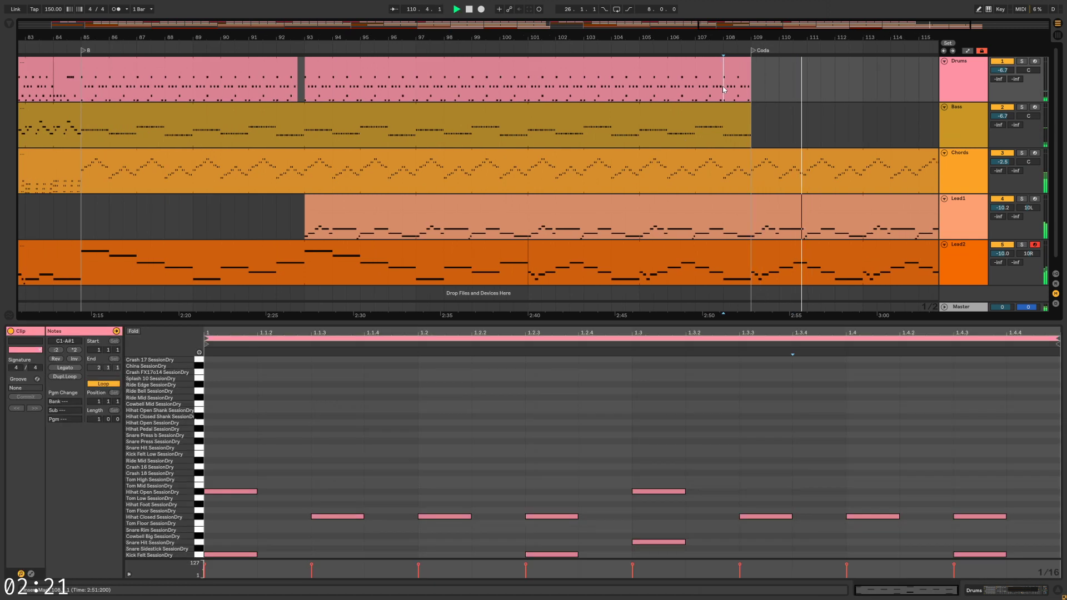
key(space)
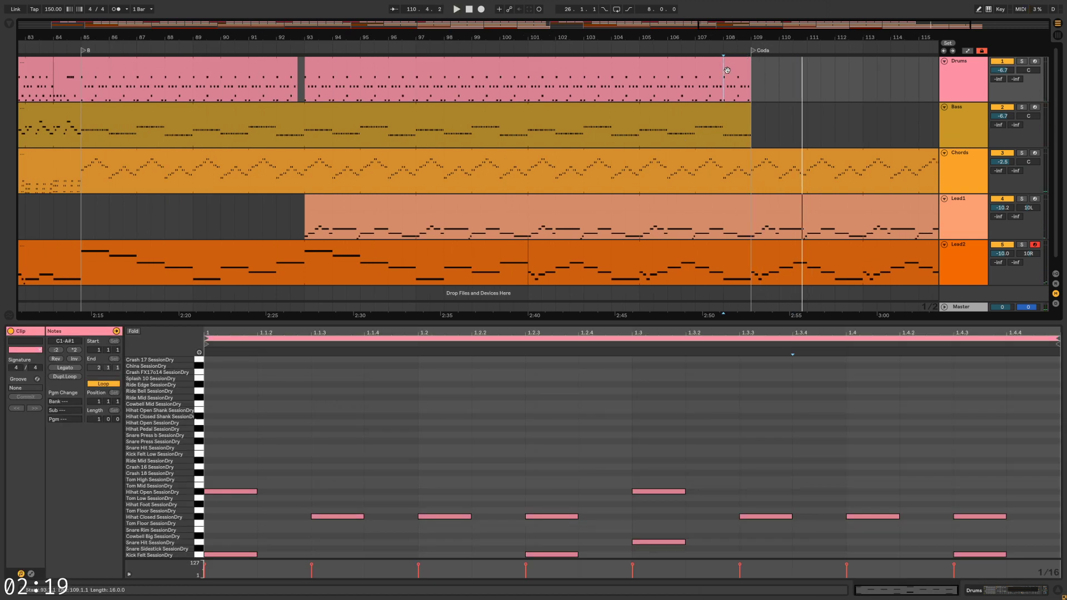
drag(749, 59, 785, 65)
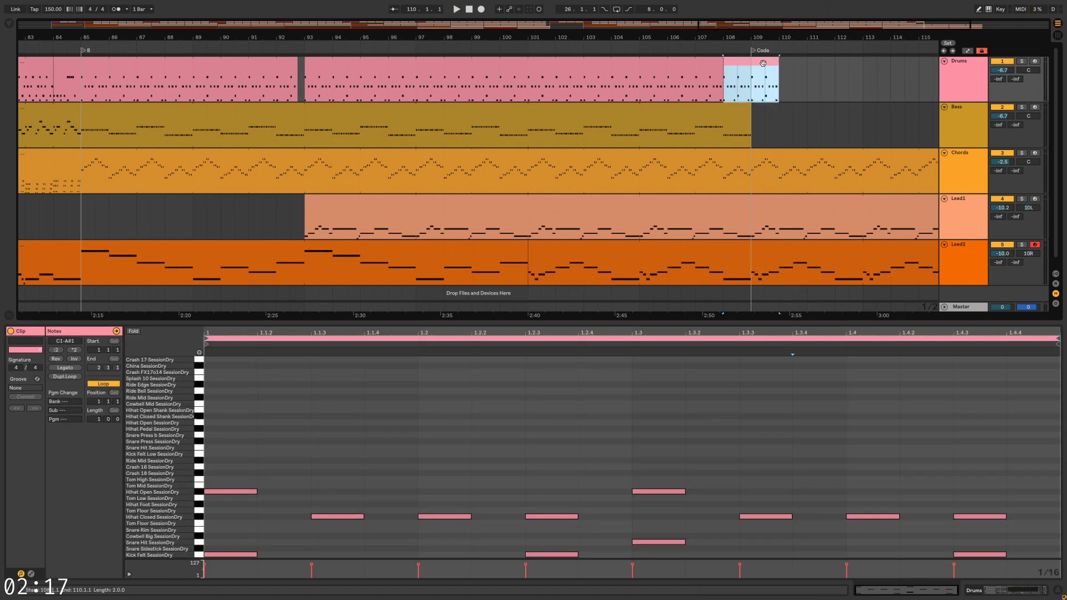
Duplicate the loop of the new Drums clip at bar 108 to two bars and play the transition into the coda
double_click(763, 63)
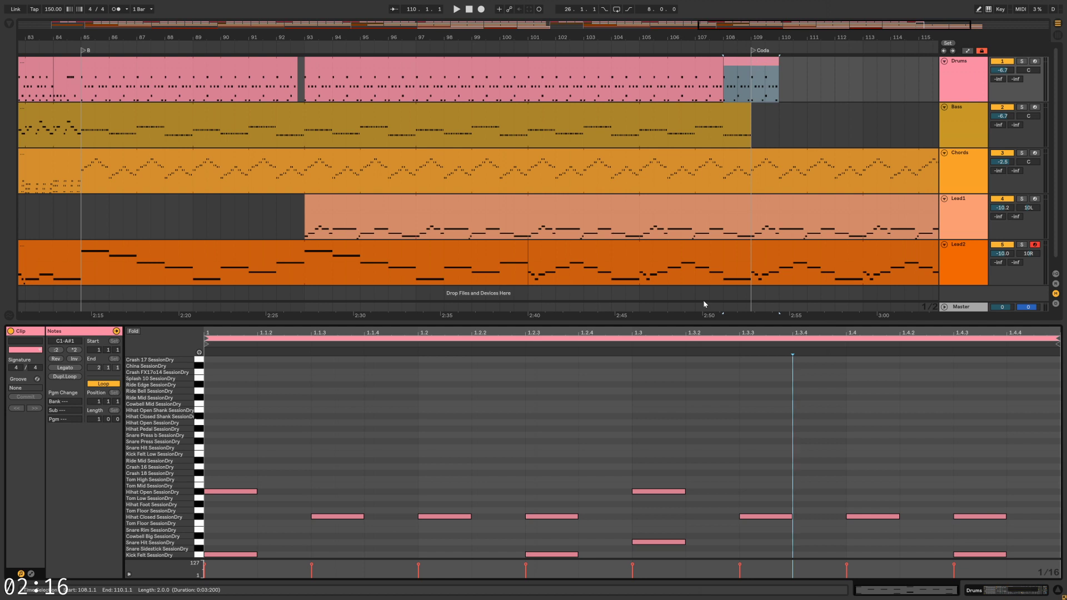
click(71, 380)
key(space)
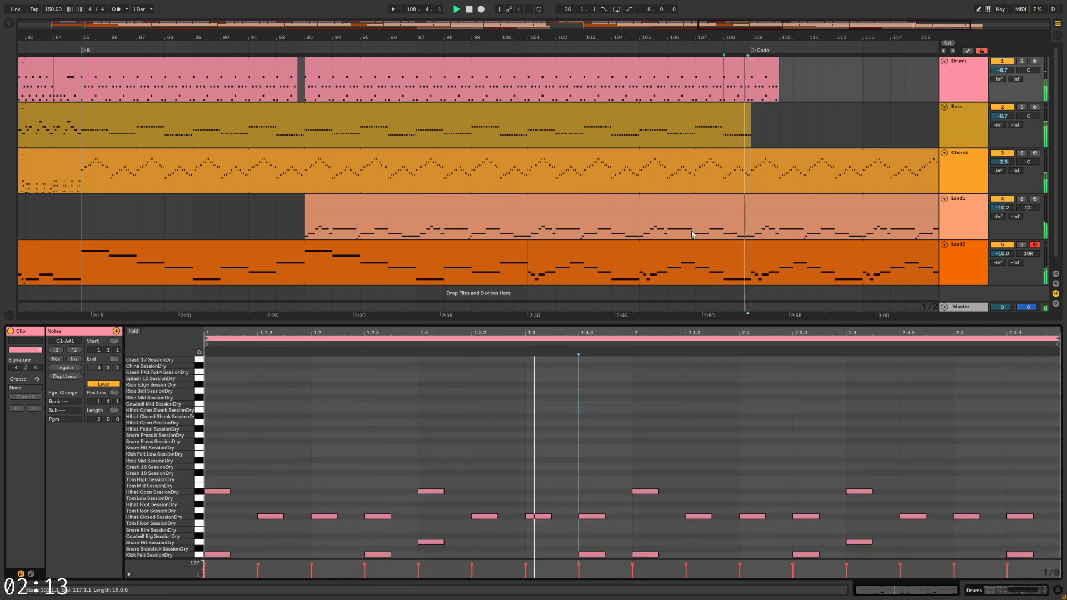
key(space)
key(space)
key(space)
click(711, 83)
key(space)
Delete the drum notes after the downbeat of the ending clip's second bar and add a Snare Hit note on that downbeat
click(749, 62)
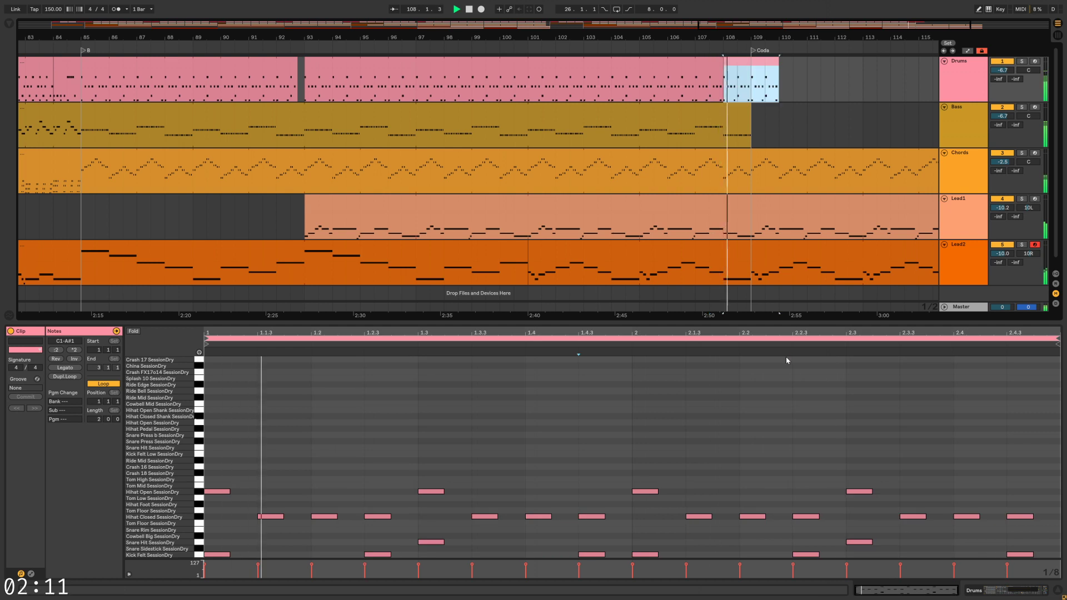
drag(691, 460, 1045, 557)
key(Delete)
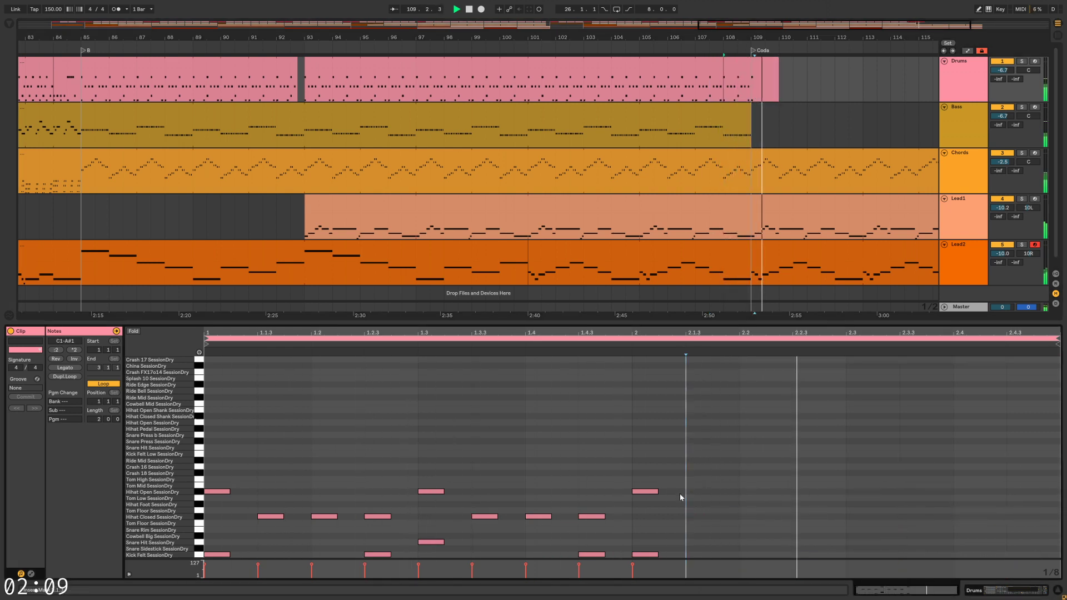
double_click(643, 543)
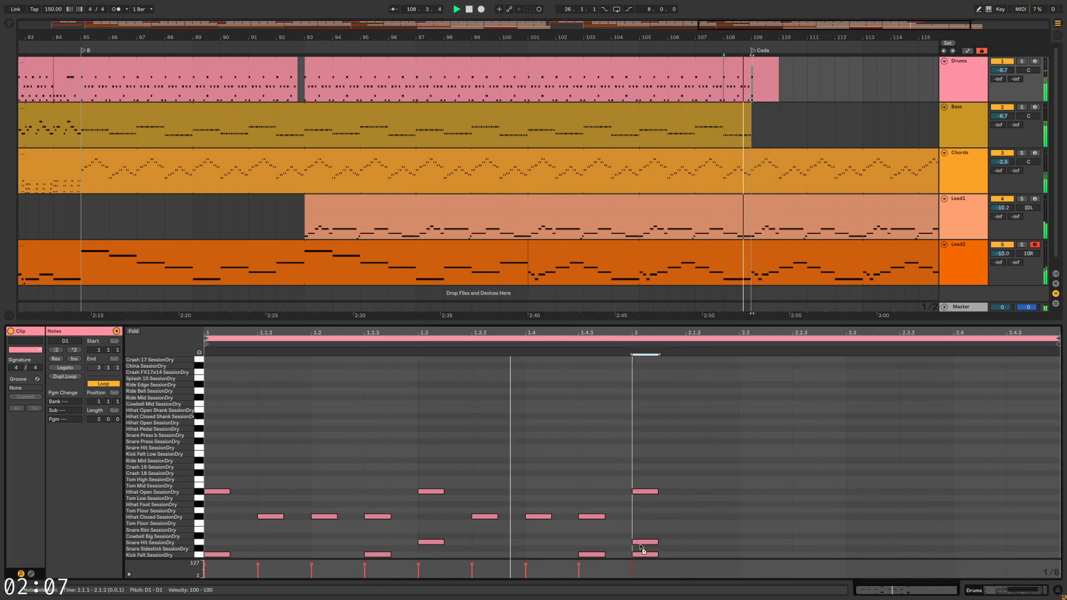
key(Delete)
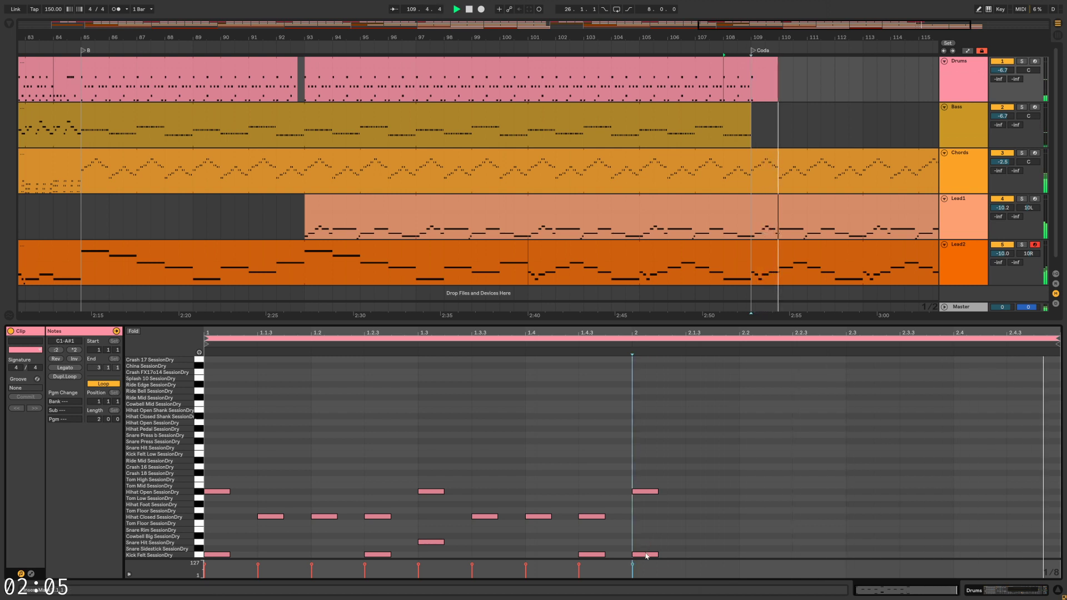
double_click(646, 541)
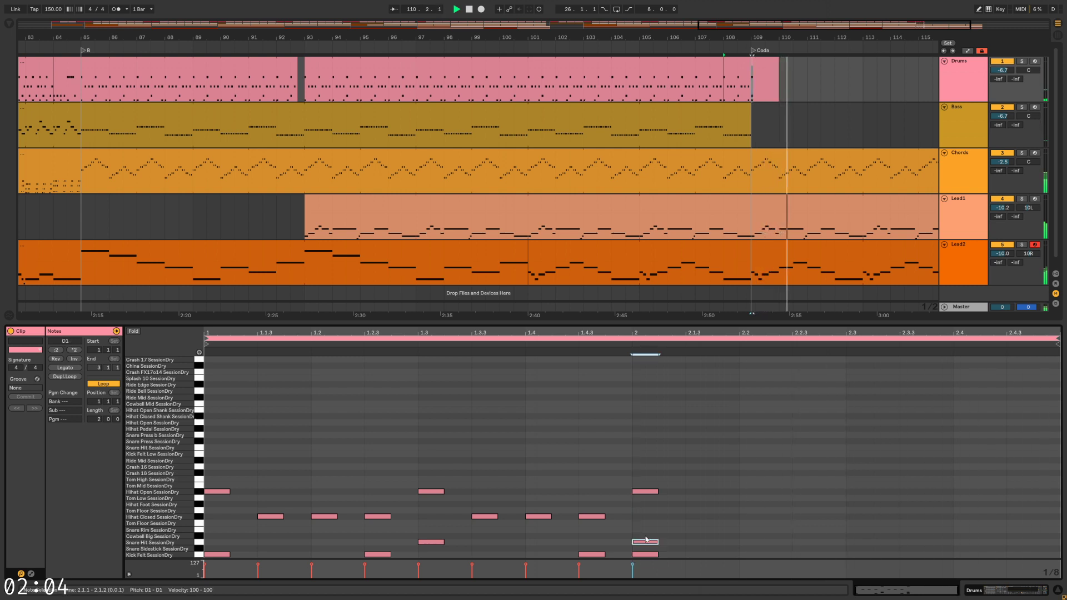
Move the closed hi-hat notes at 1.1.3, 1.2 and 1.2.3 of the ending Drums clip to the Hihat Open row
click(324, 500)
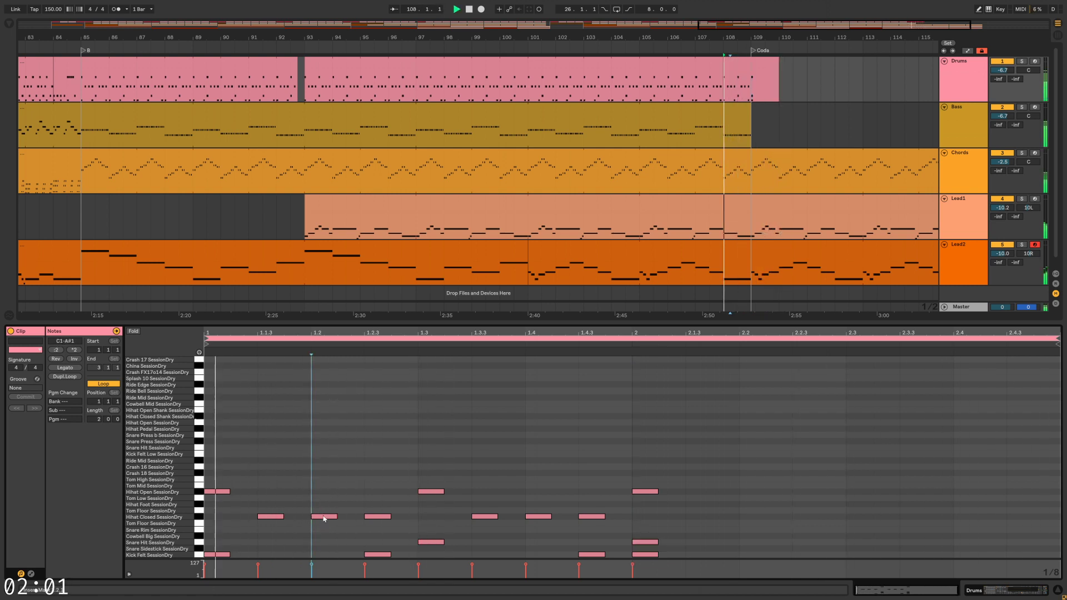
drag(324, 519, 327, 492)
drag(270, 517, 278, 492)
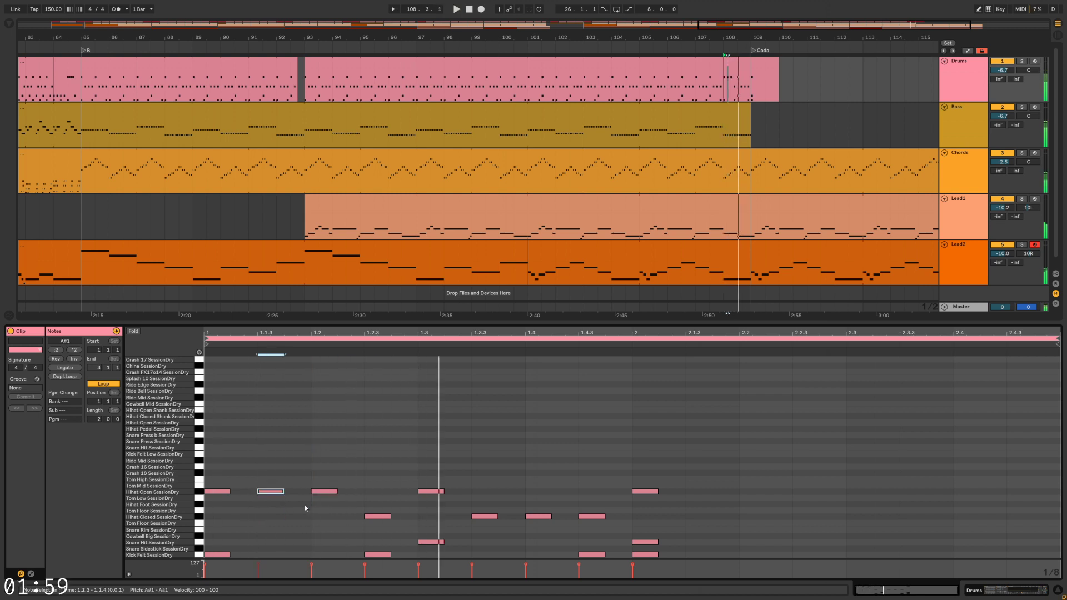
drag(381, 517, 380, 493)
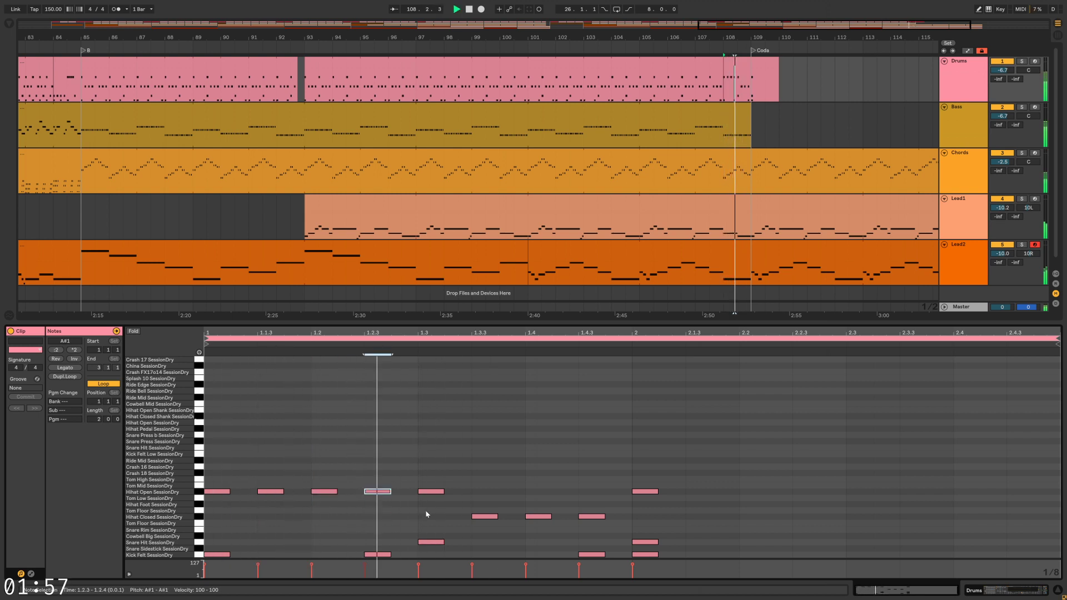
Move the ending clip's last three closed hi-hat notes to Snare Hit and delete the kick note at 1.4.3
drag(485, 517, 485, 551)
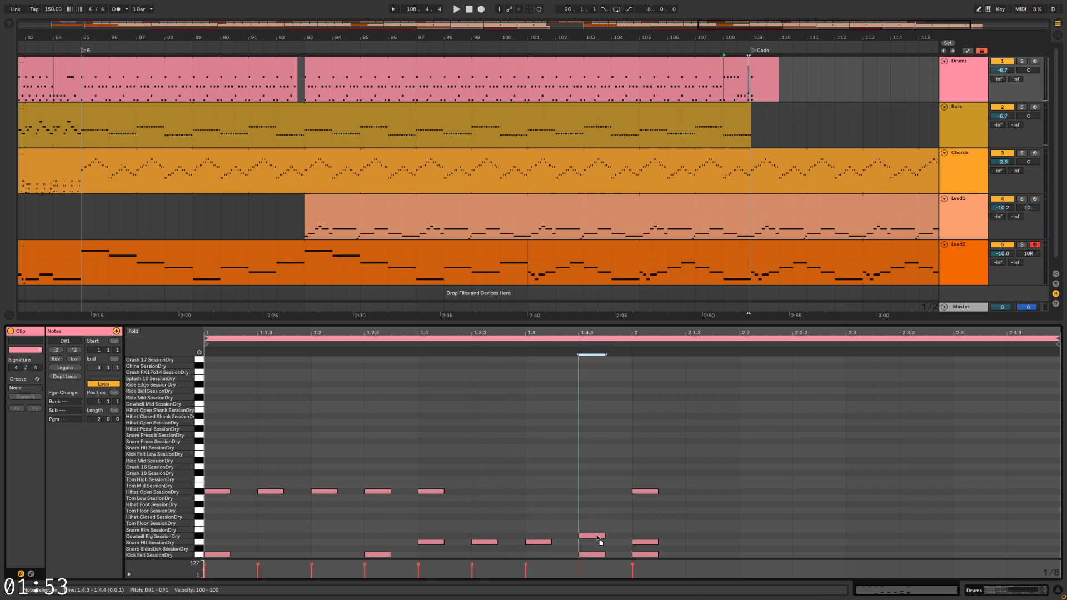
drag(597, 543, 596, 541)
key(space)
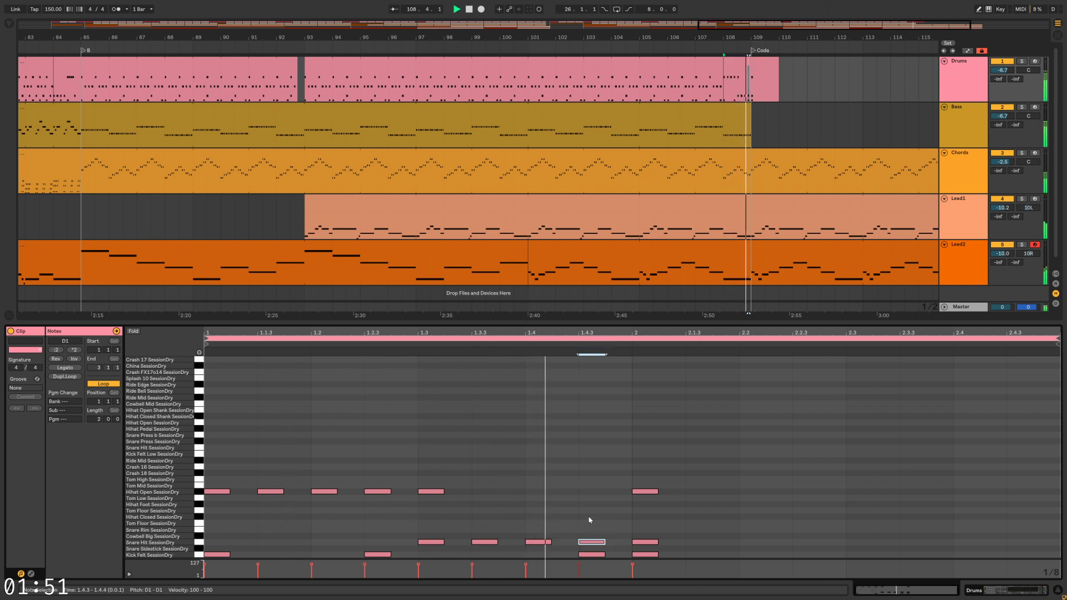
click(686, 515)
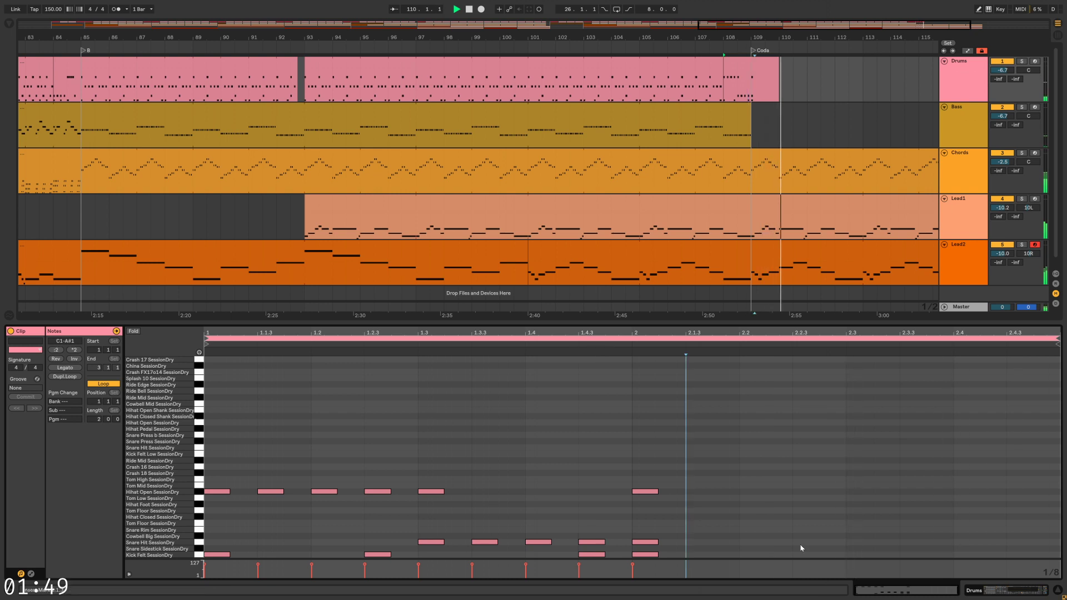
double_click(595, 555)
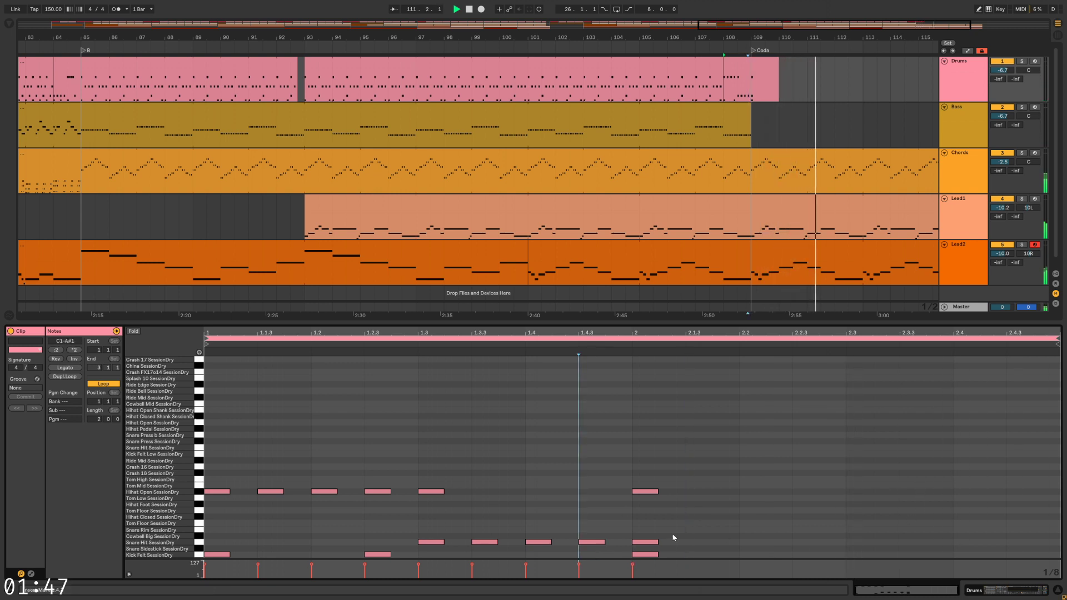
key(ctrl+alt+l)
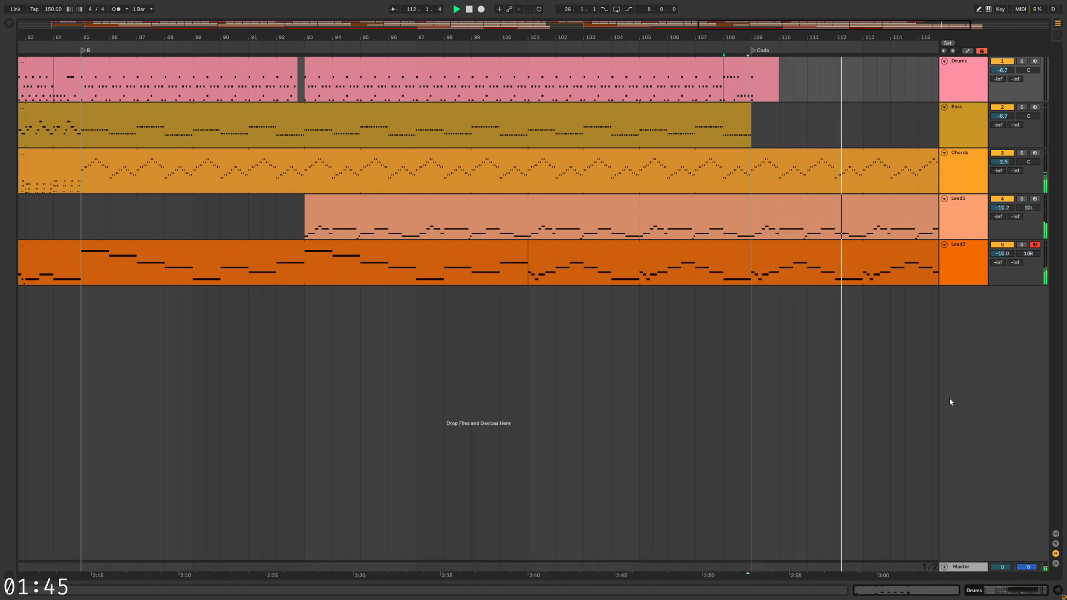
Examine the drum patterns in the first A and B sections and play the B section from bar 49
click(773, 123)
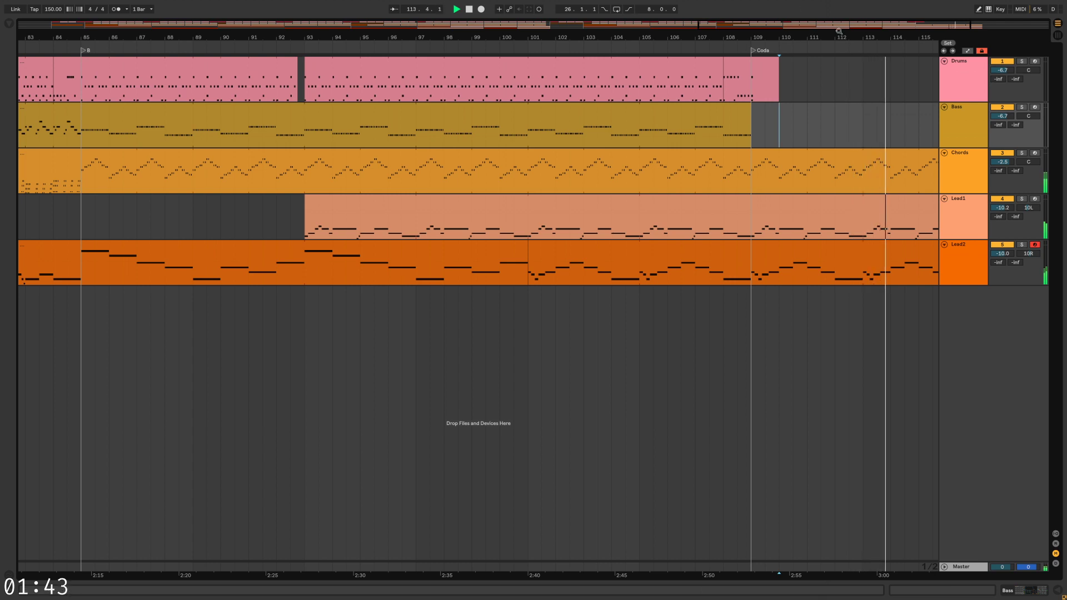
drag(842, 26, 842, 5)
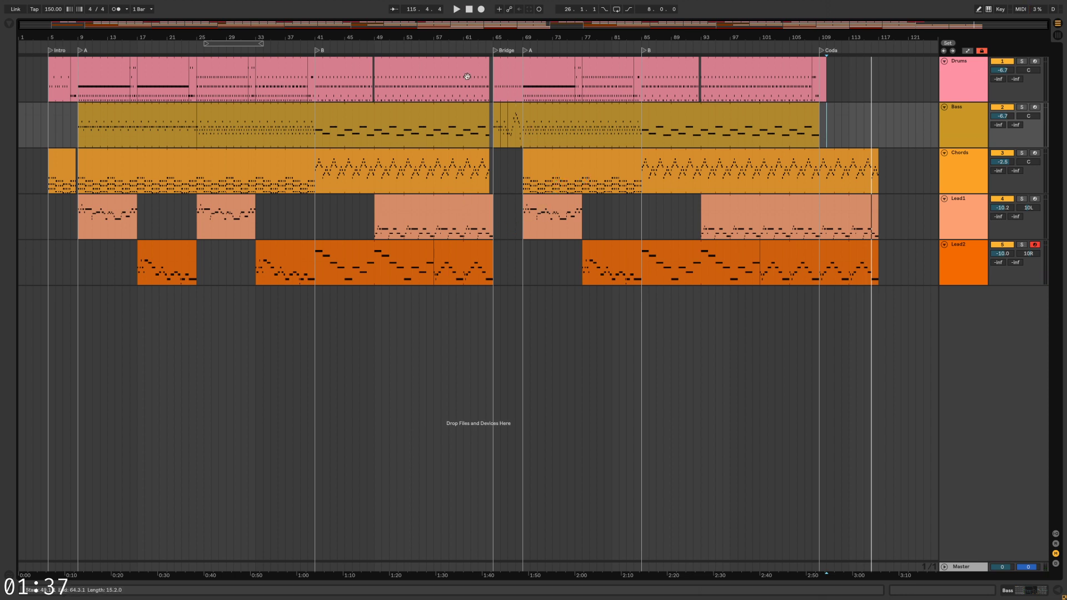
click(400, 74)
double_click(410, 71)
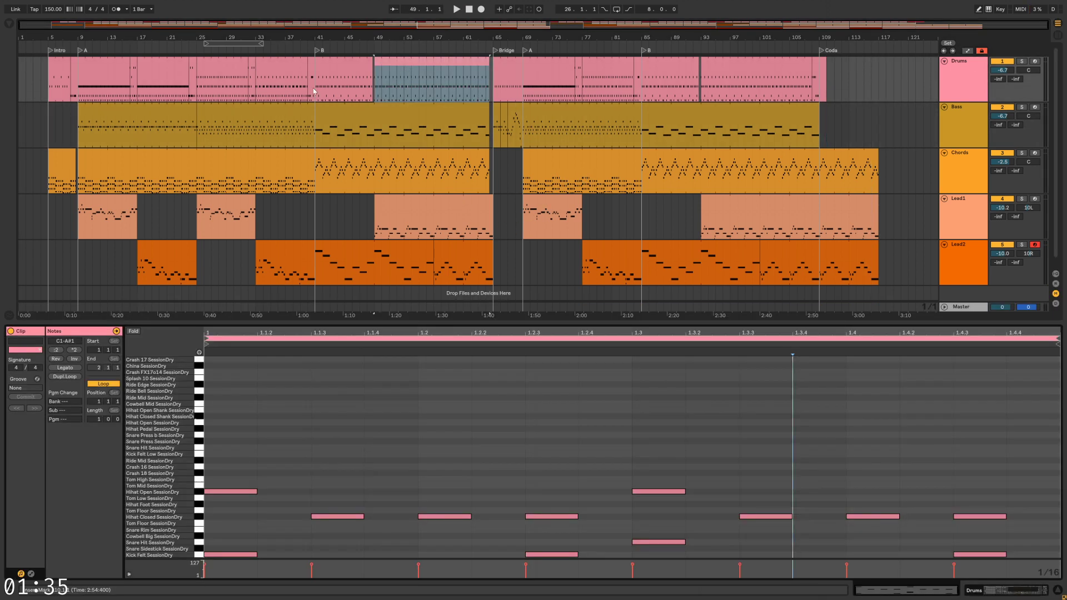
click(290, 78)
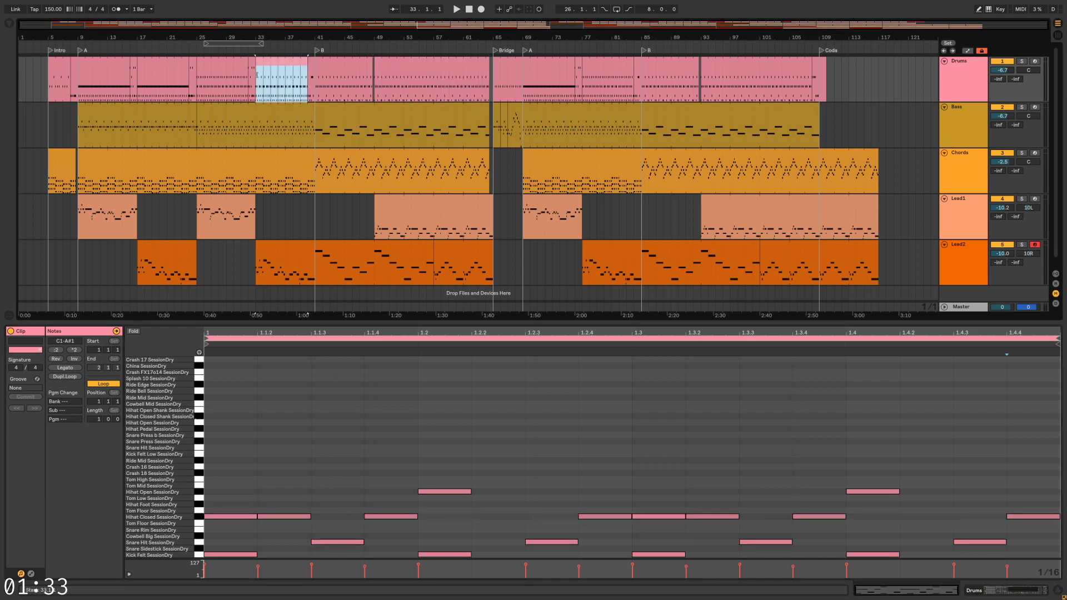
click(420, 74)
key(space)
scroll(420, 74, up, 3)
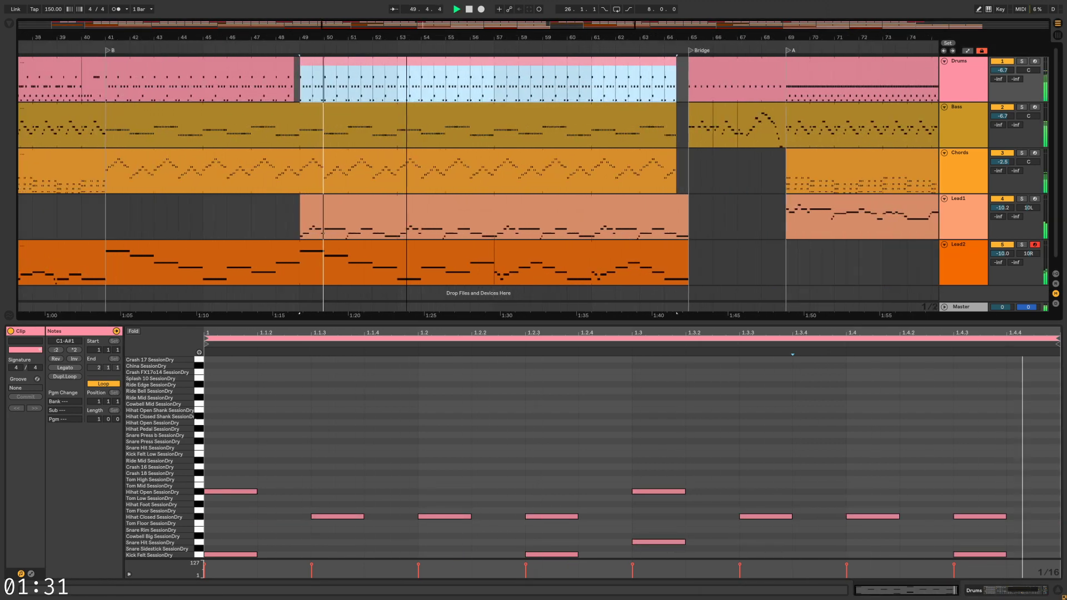
scroll(428, 78, up, 1)
Split bar 52 of the first B section's drums into its own clip
click(426, 78)
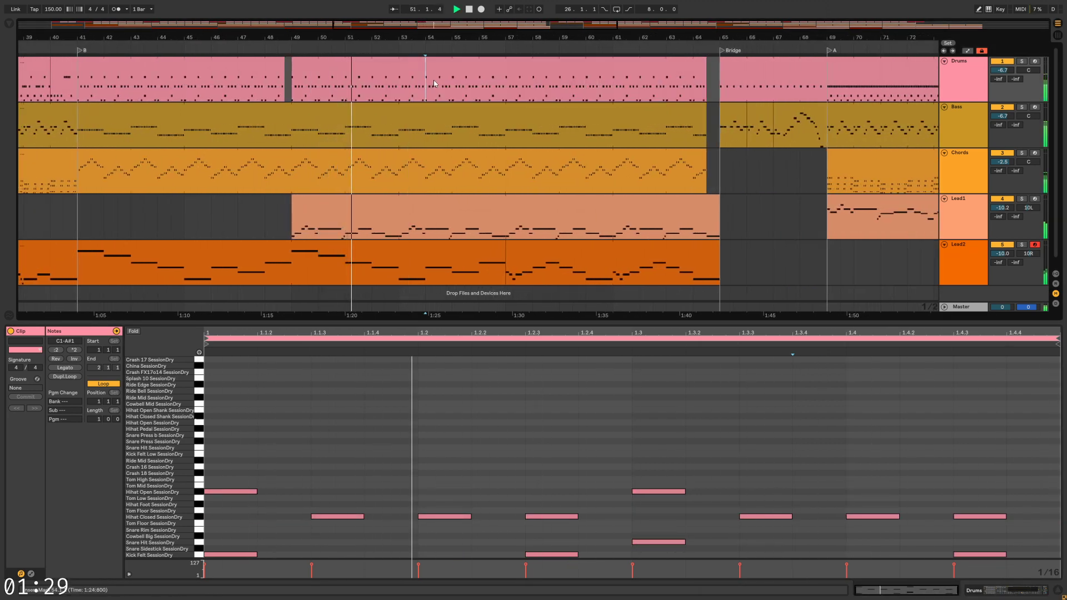
mouse_move(425, 83)
mouse_down()
mouse_move(453, 84)
mouse_move(372, 84)
mouse_up()
click(399, 87)
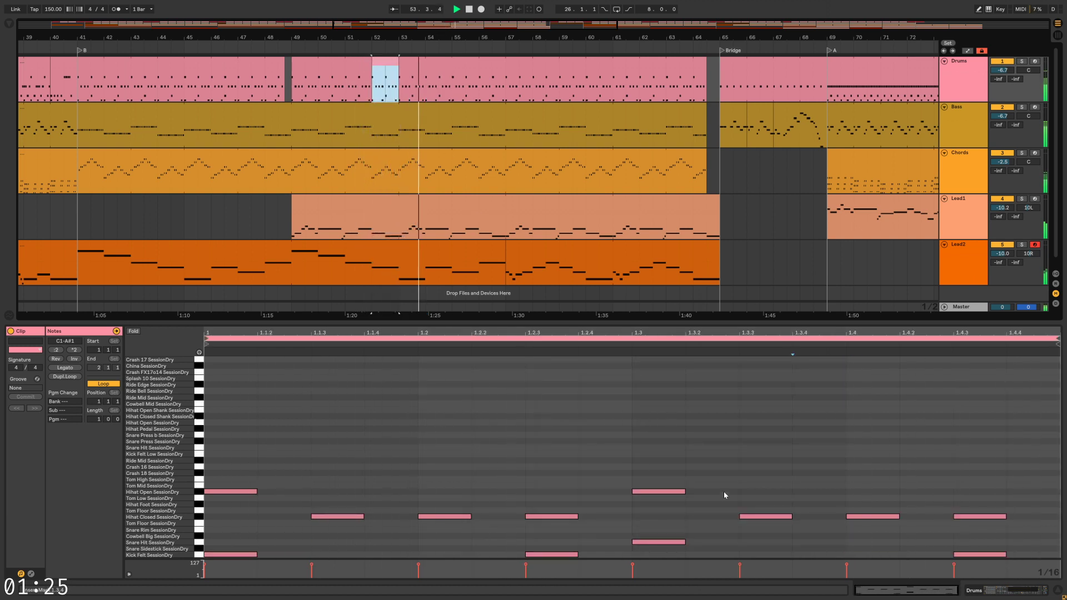
Add Snare Hit notes at 1.3.4, 1.4 and 1.4.2 in the bar 52 drum clip
click(751, 506)
double_click(825, 542)
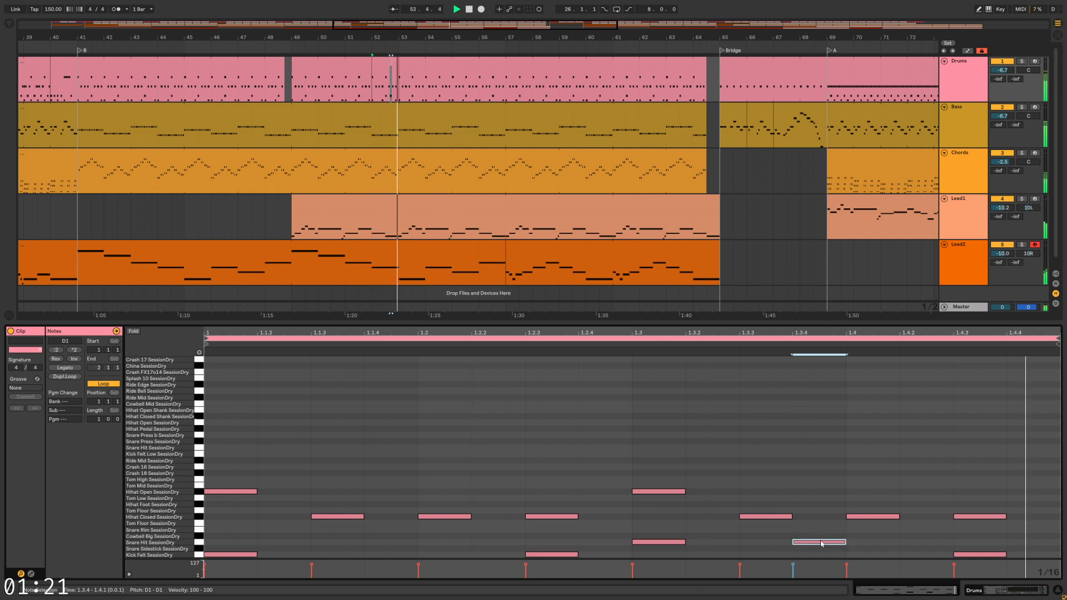
double_click(927, 542)
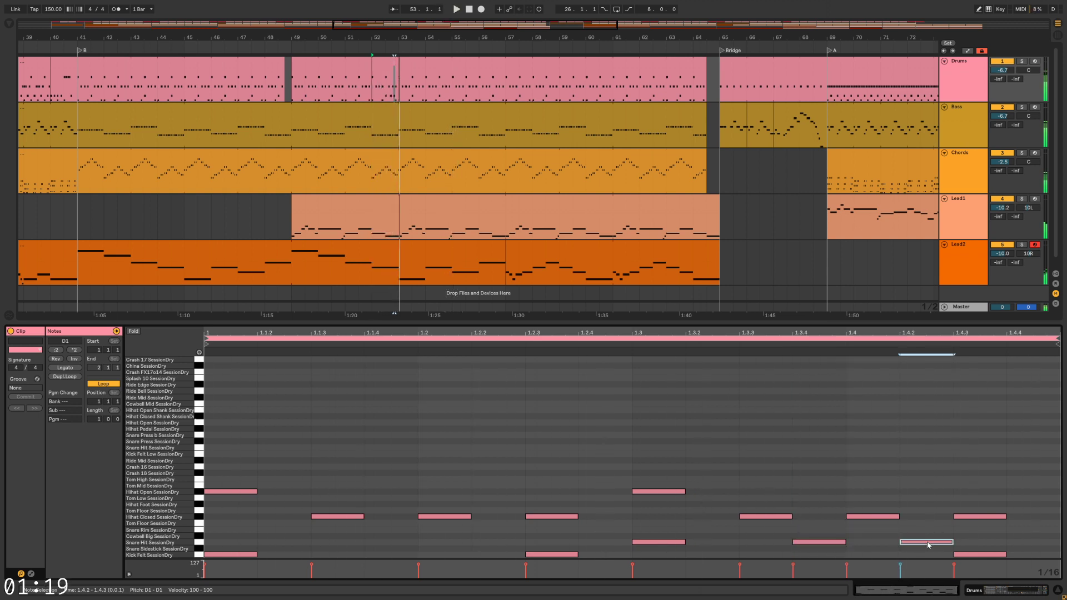
double_click(879, 543)
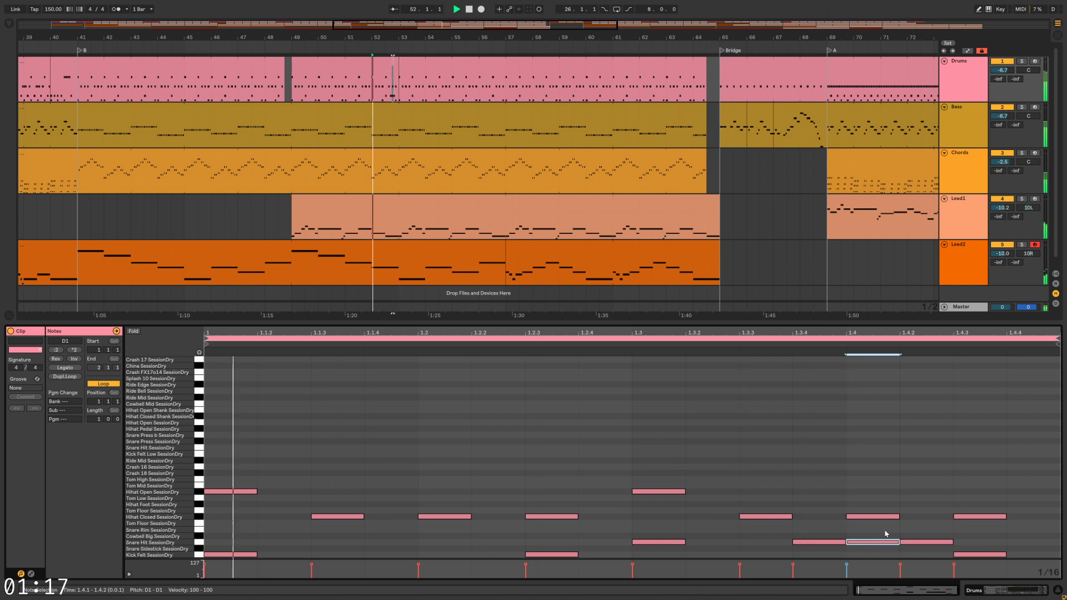
Lower the velocity of the snare note at 1.4 to 66 and delete the closed hi-hat note on that beat
drag(880, 543, 881, 556)
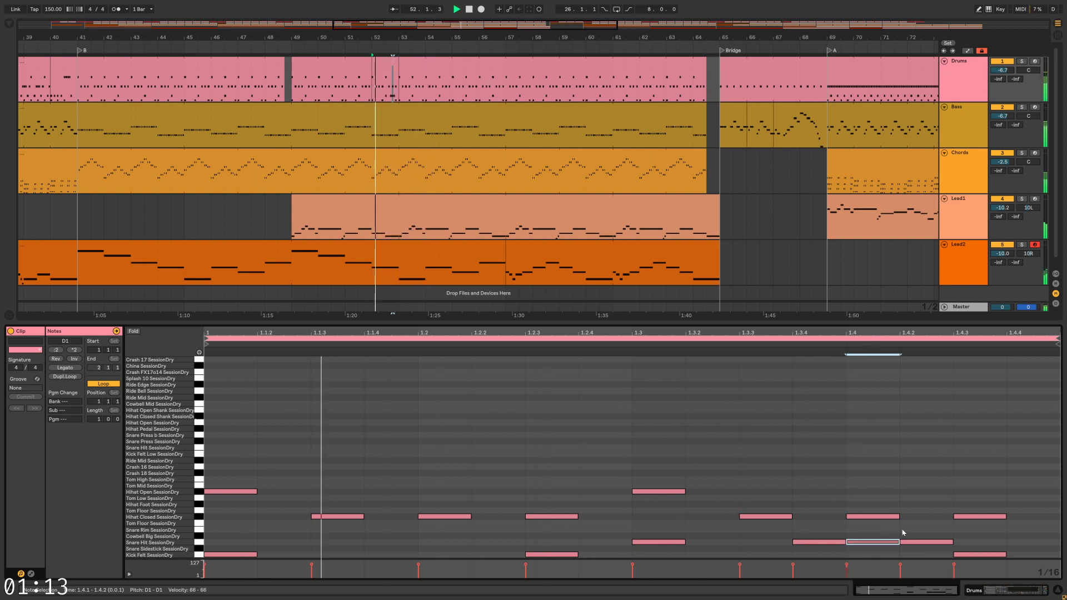
click(886, 521)
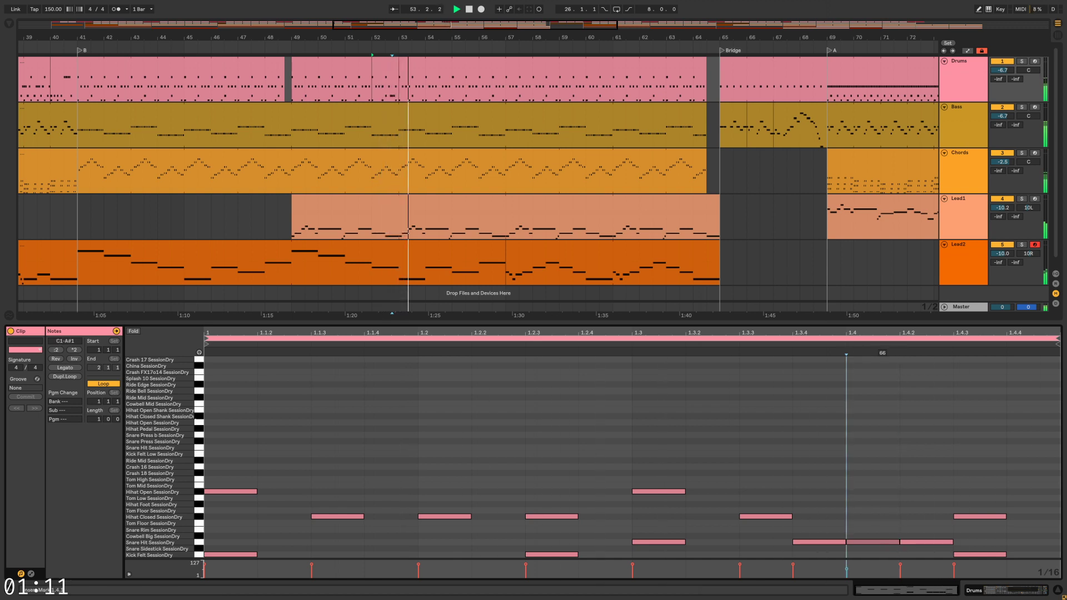
drag(882, 543, 883, 537)
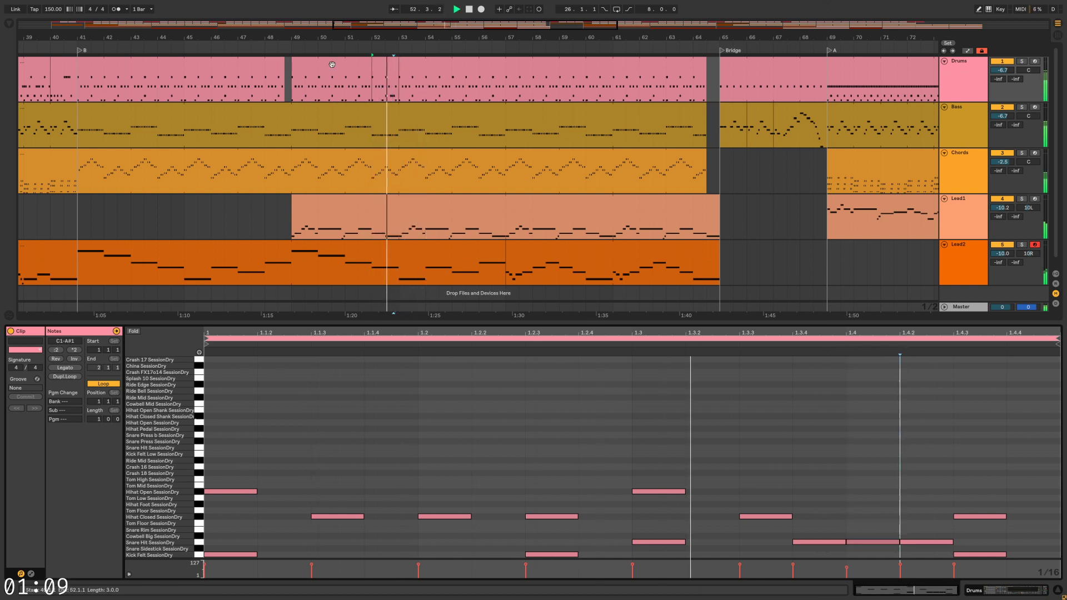
click(989, 499)
click(1056, 593)
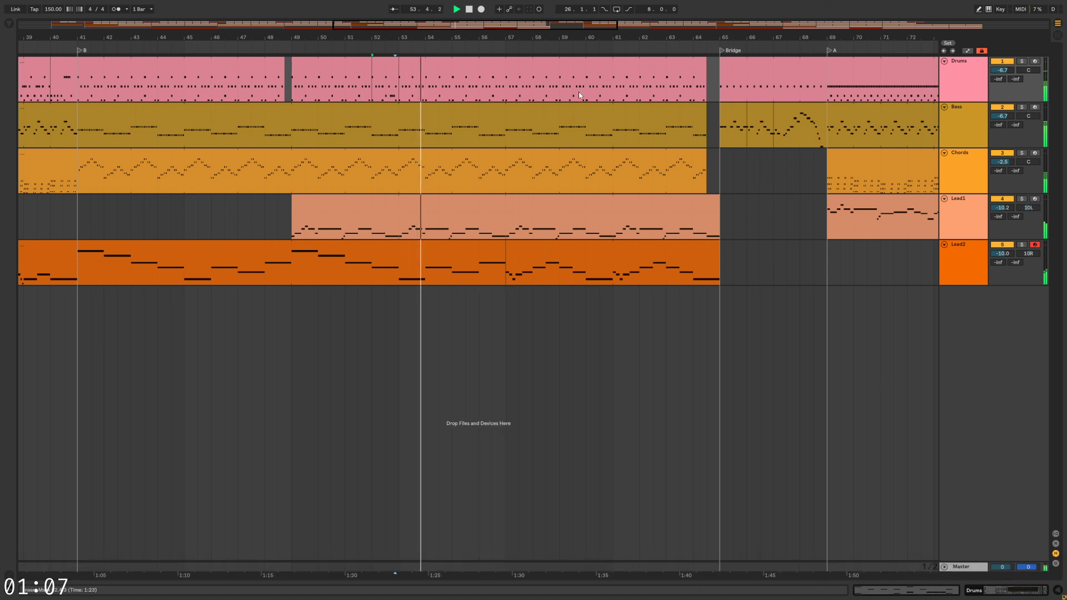
Split bar 56 of the first B section's drums into its own clip, open its notes and play from there
click(533, 84)
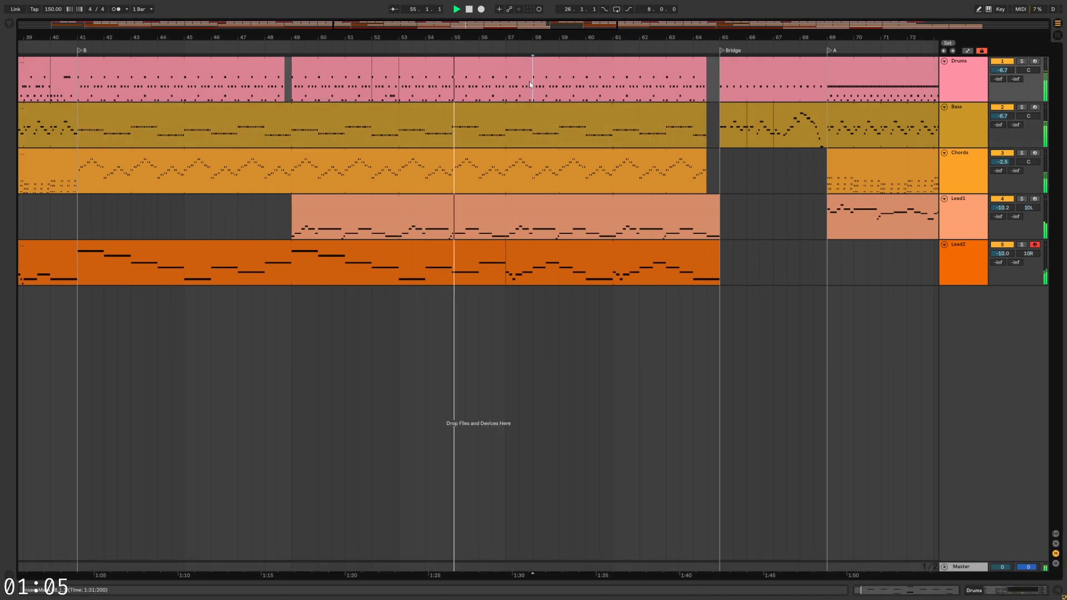
drag(480, 84, 507, 85)
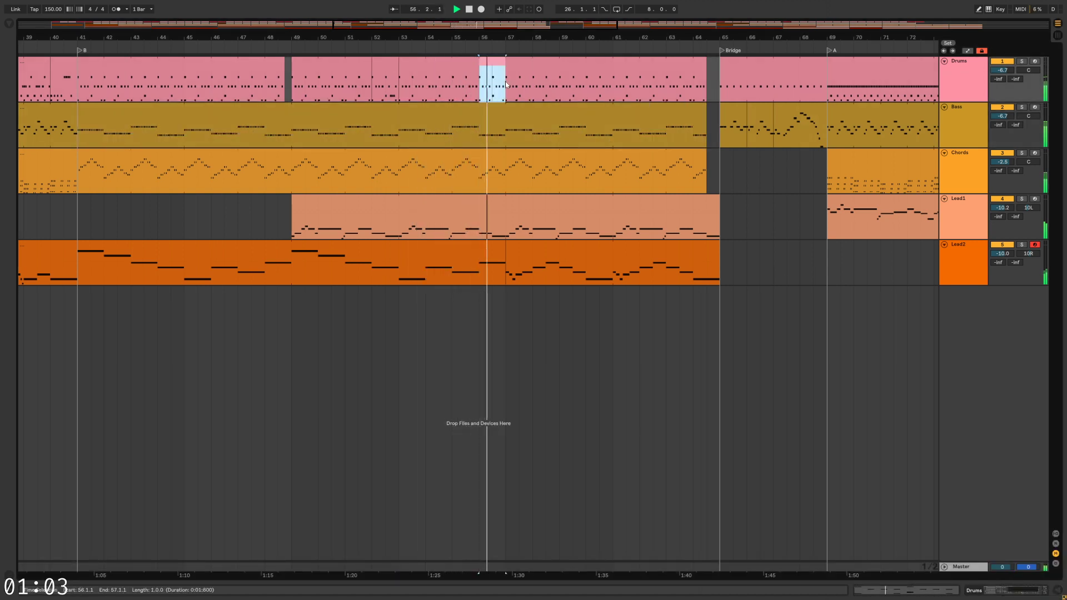
key(shift+Tab)
key(space)
key(space)
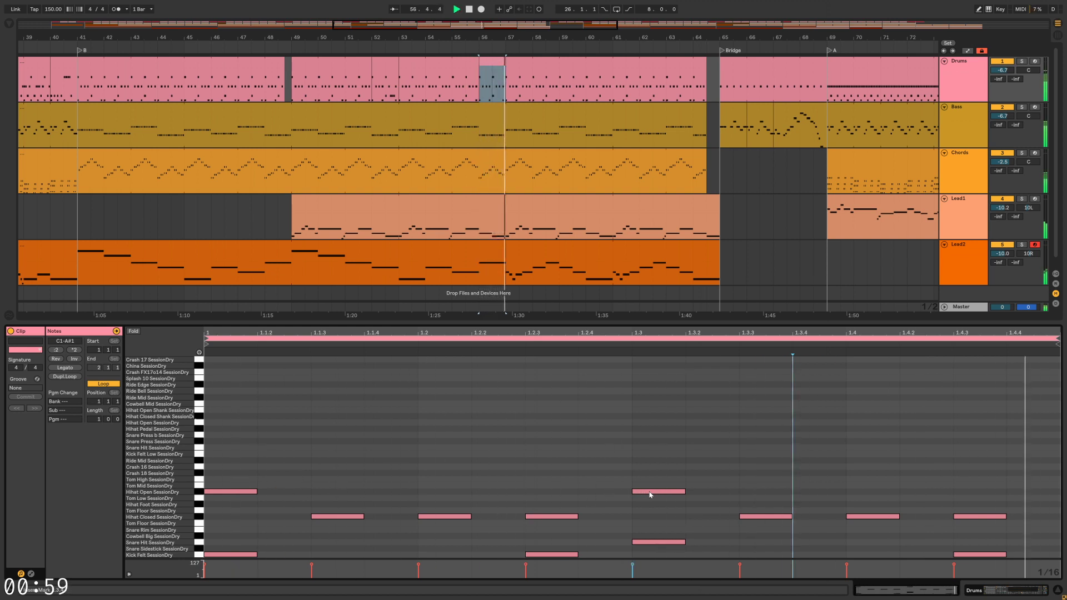
Turn the open hi-hat at 1.3 into a D2 crash at velocity 61 and copy it to 1.4, replacing the closed hi-hat there
drag(651, 495, 669, 481)
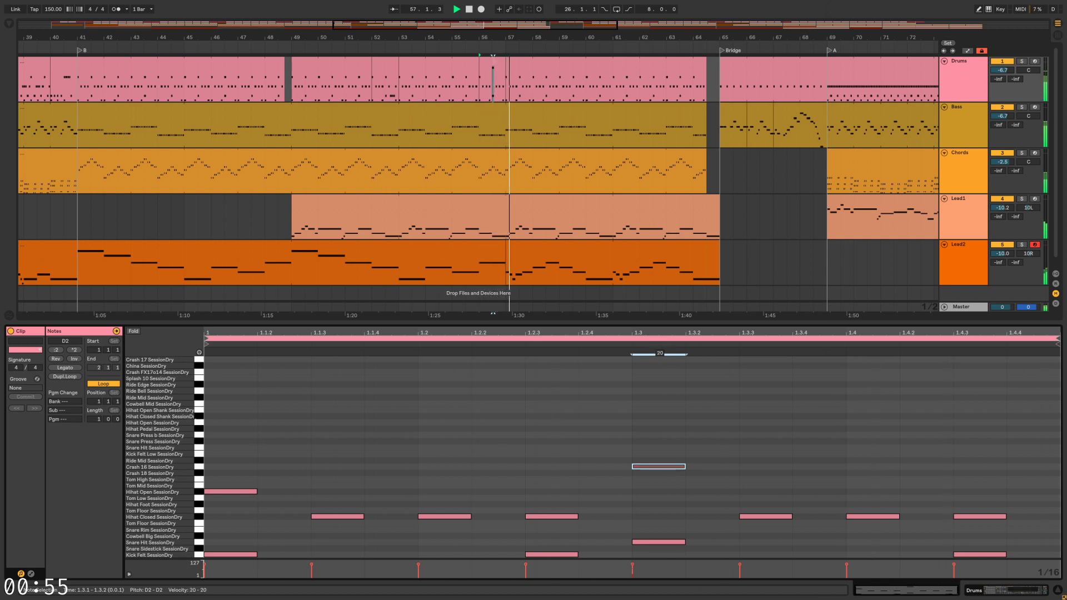
drag(667, 466, 669, 467)
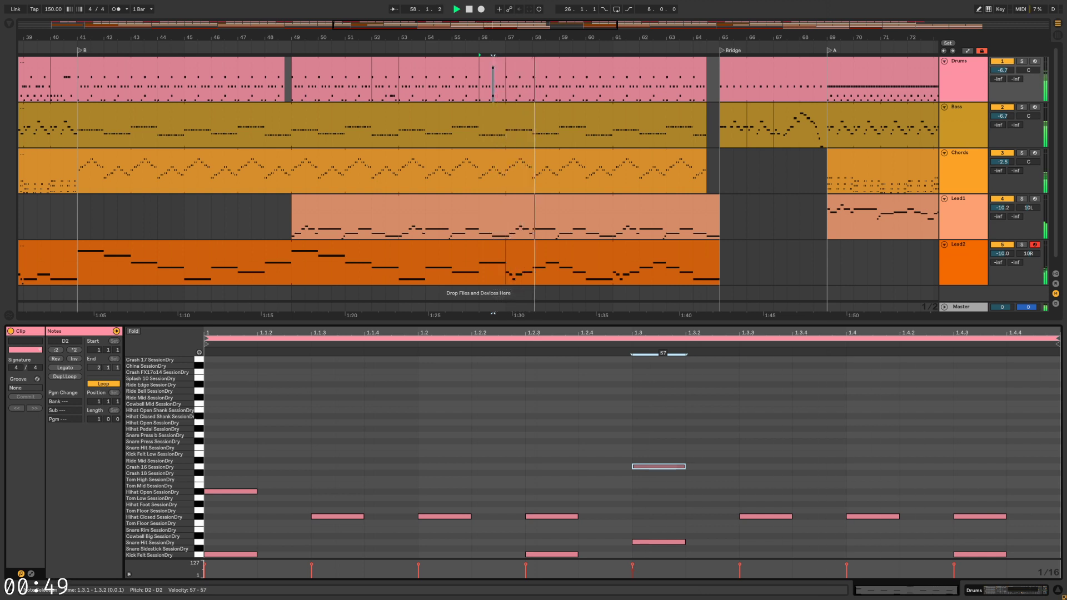
drag(672, 471, 895, 467)
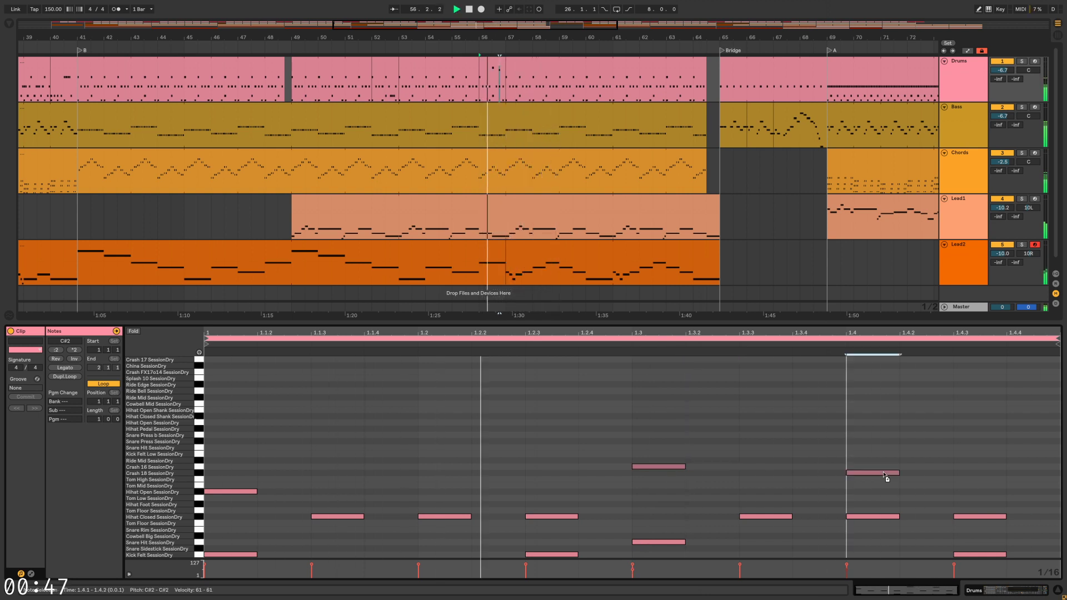
double_click(880, 516)
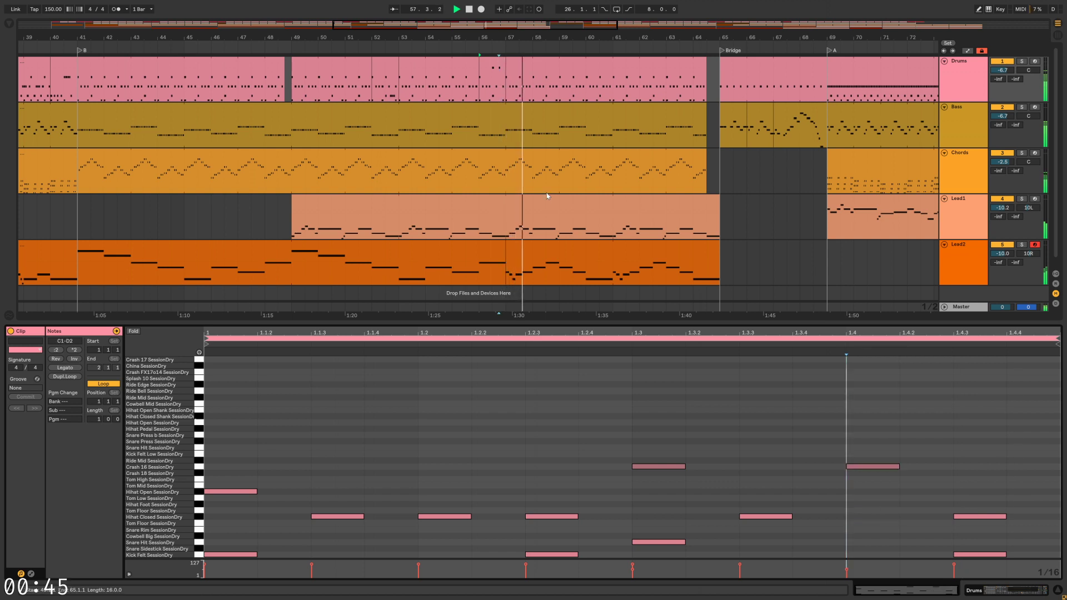
Play the drums from bar 54 into the bar 56 crash fill and reopen that clip's notes
click(500, 82)
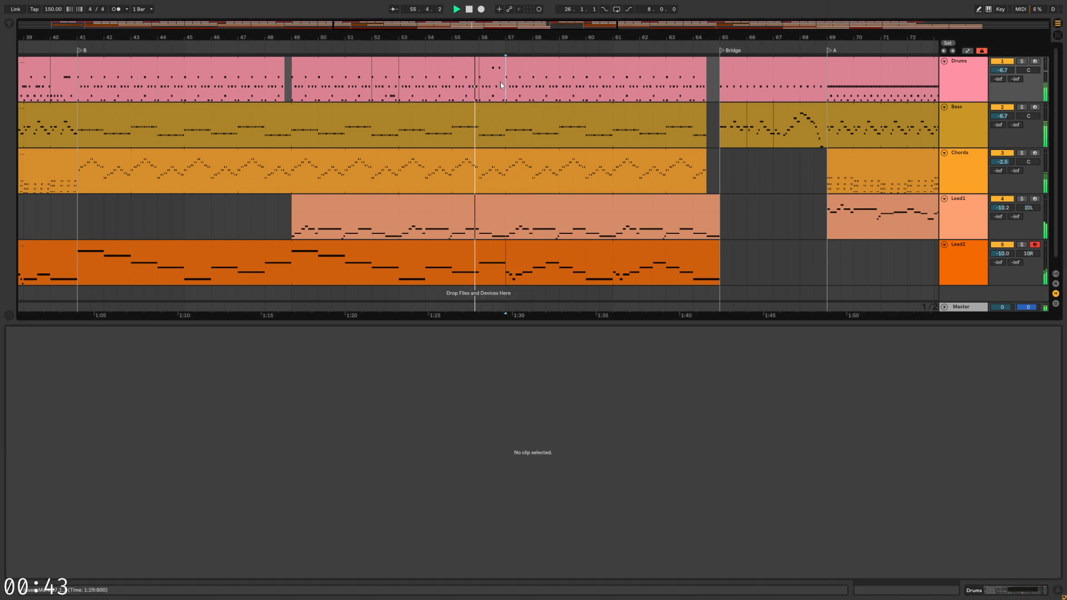
click(495, 59)
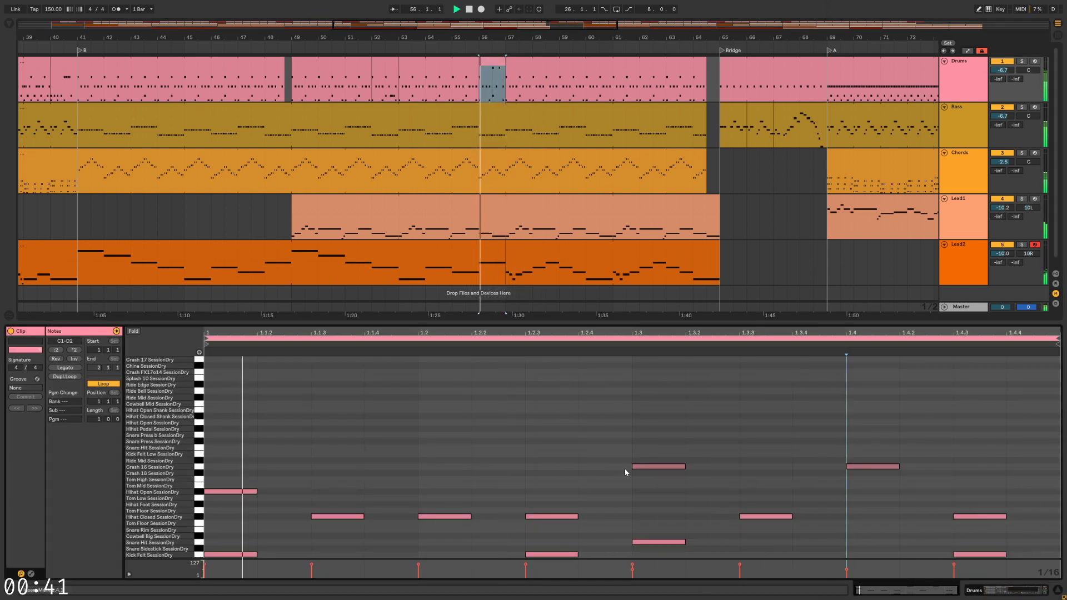
click(433, 102)
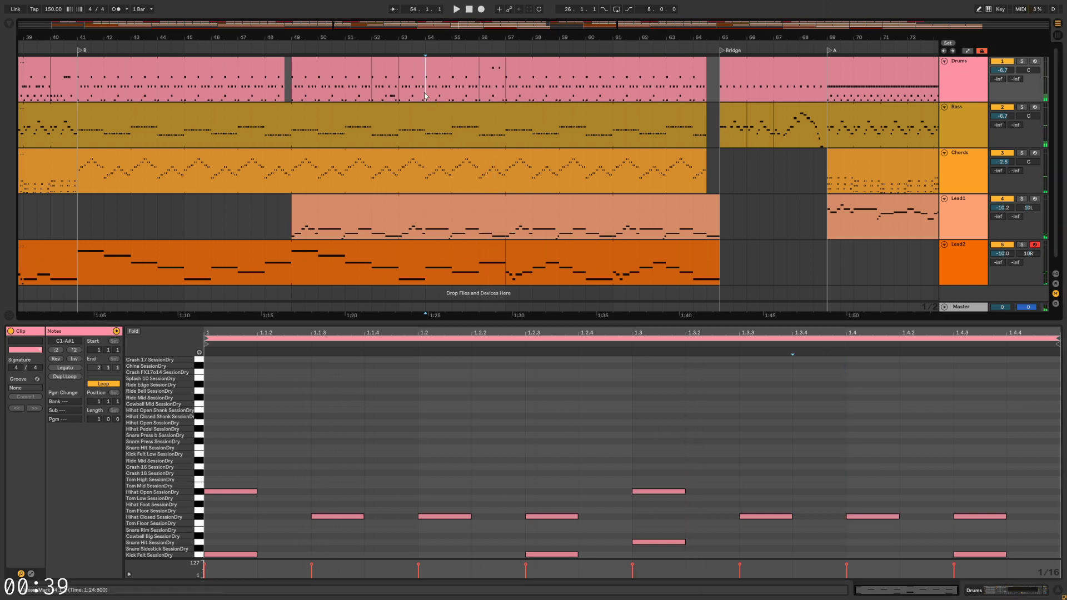
click(794, 466)
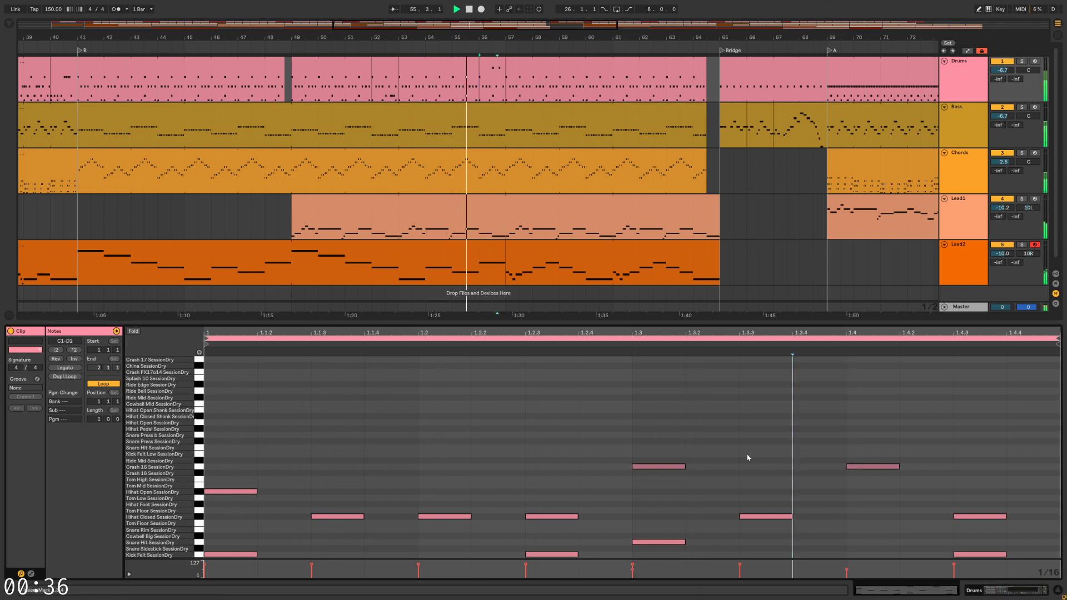
Move the crash from 1.3 to 1.2, turn the closed hi-hat at 1.2 into an open hi-hat at 1.3, and play the fill
click(665, 467)
drag(669, 470, 452, 475)
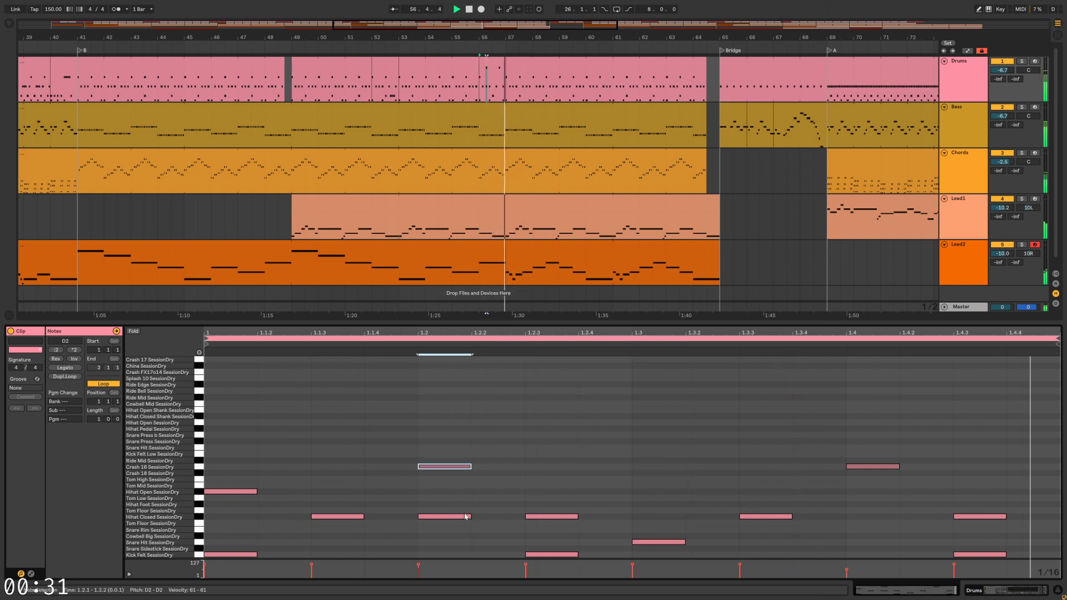
drag(453, 517, 673, 493)
key(space)
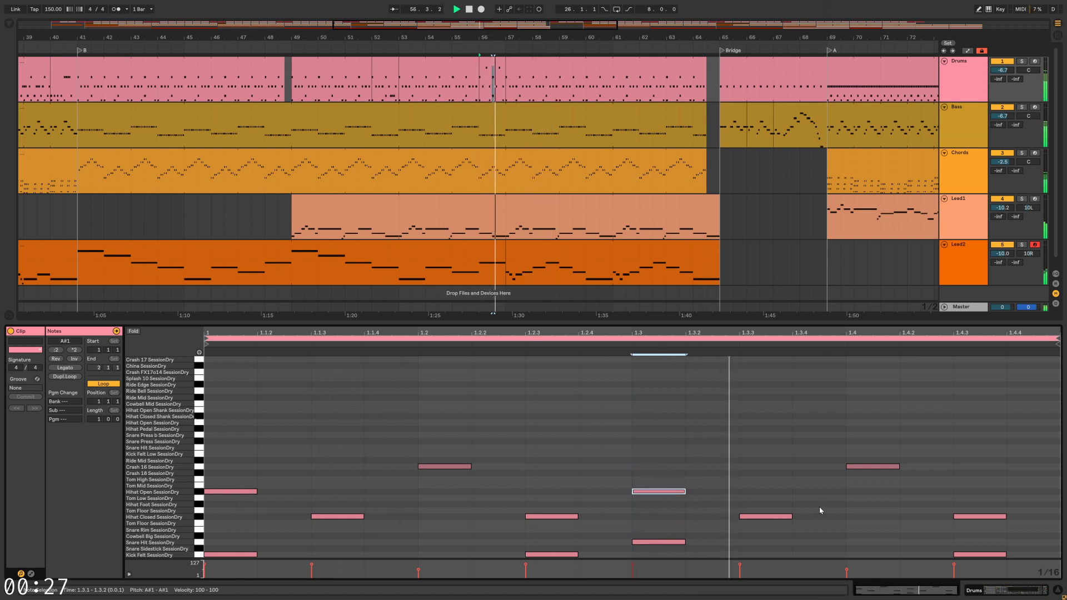
Close the clip notes and play the drums near the end of the first B section with the arrangement zoomed out
click(1058, 590)
click(676, 108)
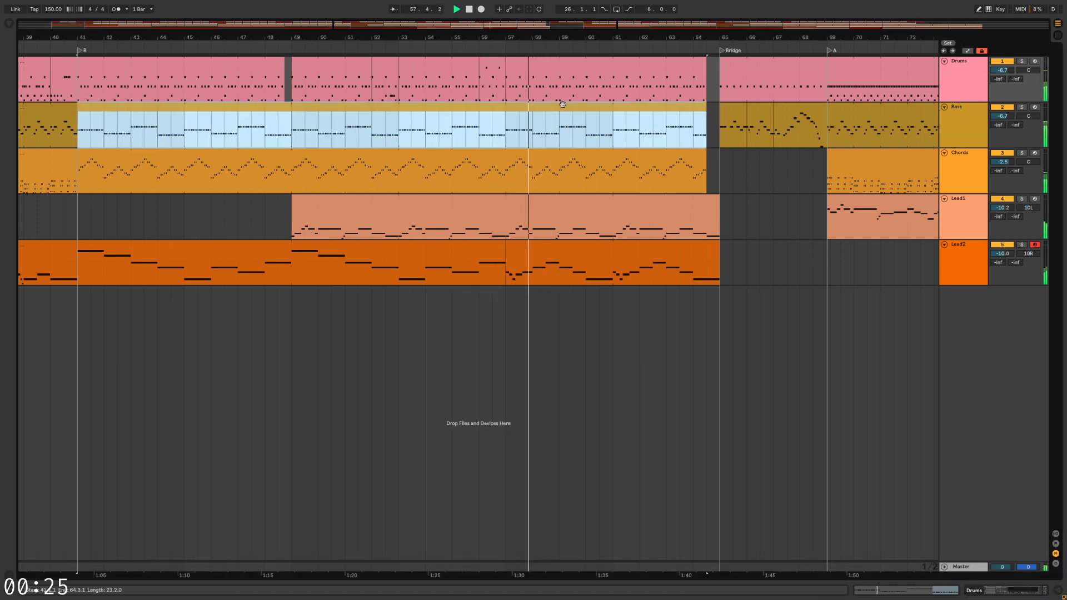
drag(876, 37, 875, 16)
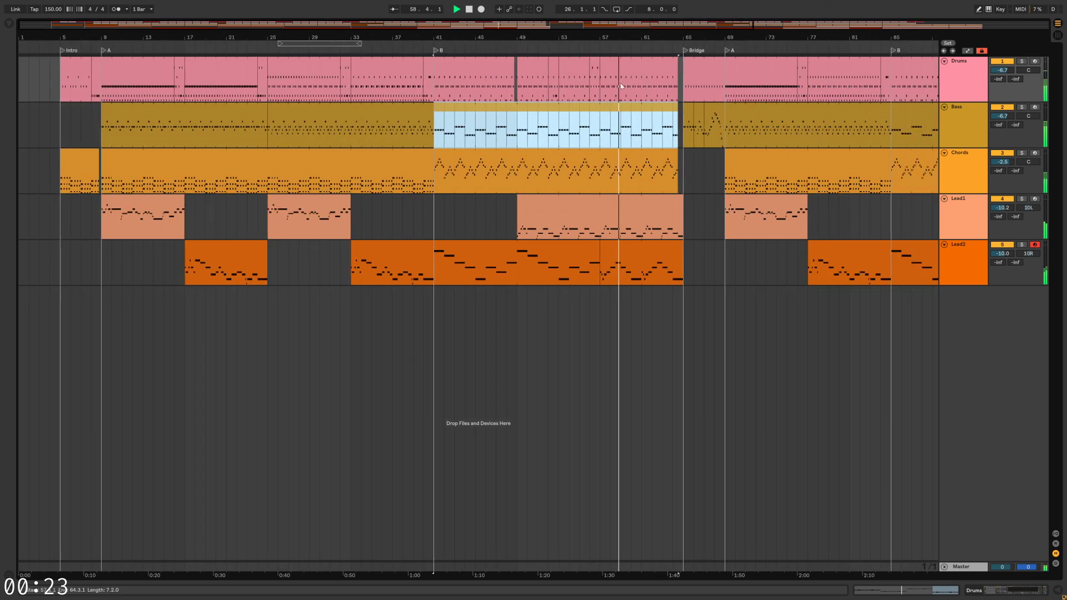
click(381, 83)
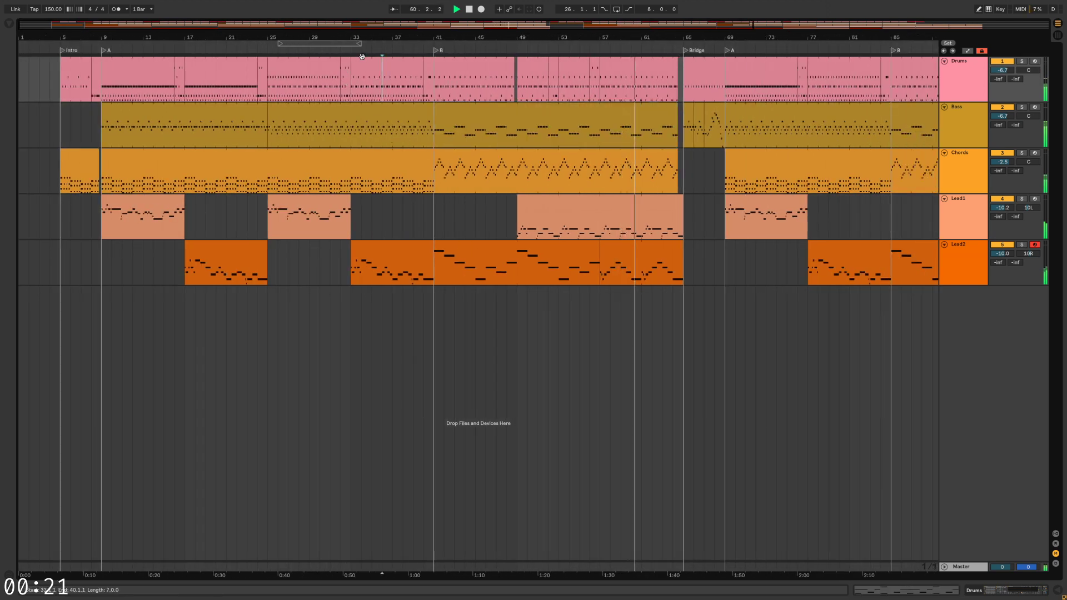
drag(383, 84, 390, 85)
key(space)
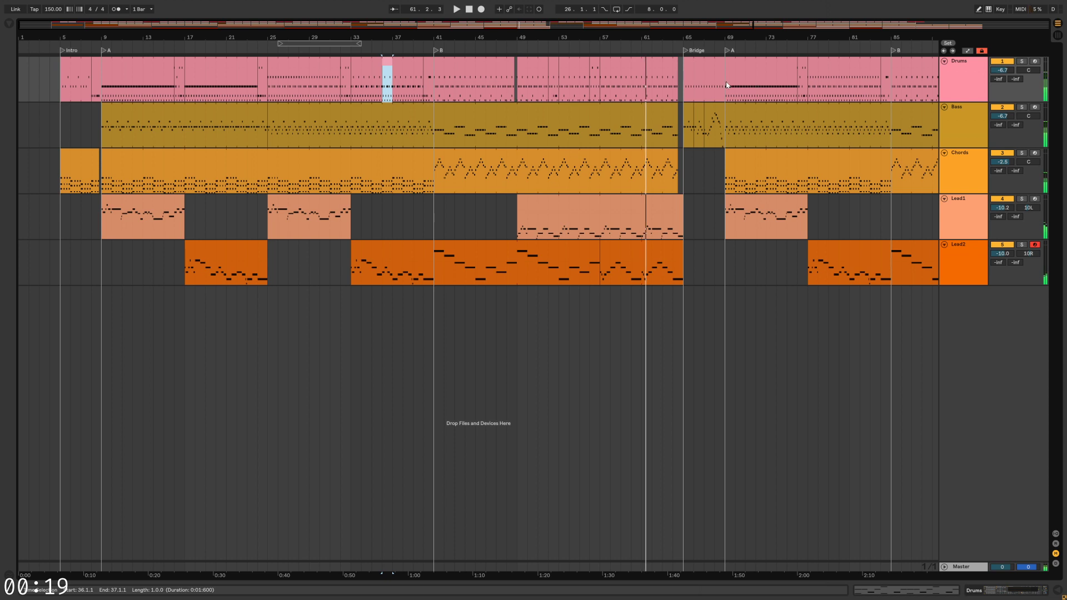
click(726, 84)
click(654, 87)
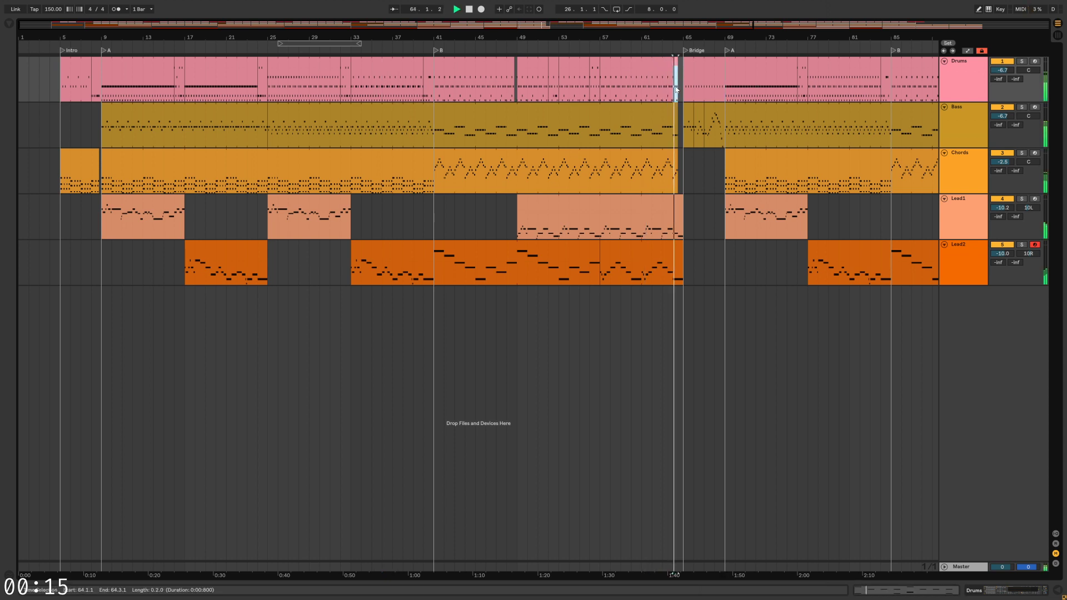
Make bar 64 of the drums its own clip extended up to the Bridge, and open its notes during playback
drag(731, 24, 731, 37)
click(335, 87)
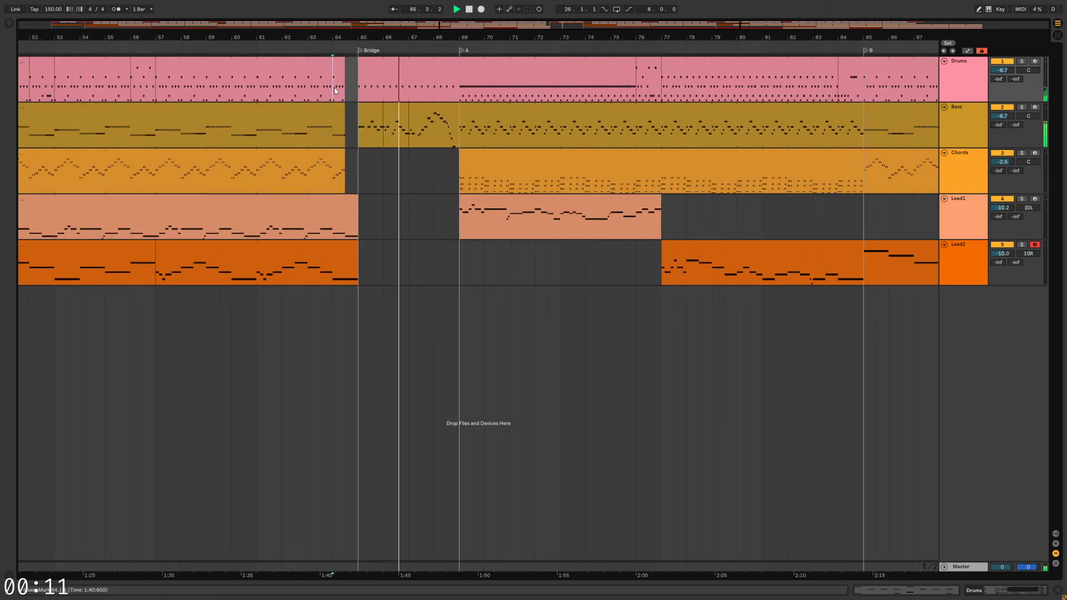
drag(344, 63, 357, 62)
double_click(350, 62)
key(space)
key(space)
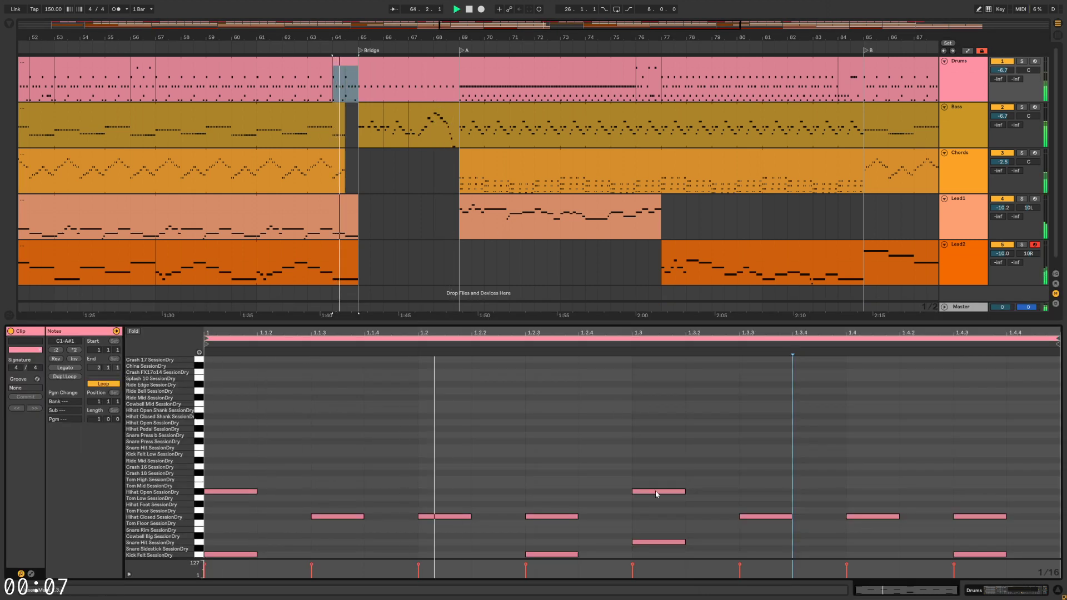
Delete the bar 64 drum notes after beat 1.3 and add a snare hit at 1.2.2
drag(692, 472, 1004, 556)
key(Delete)
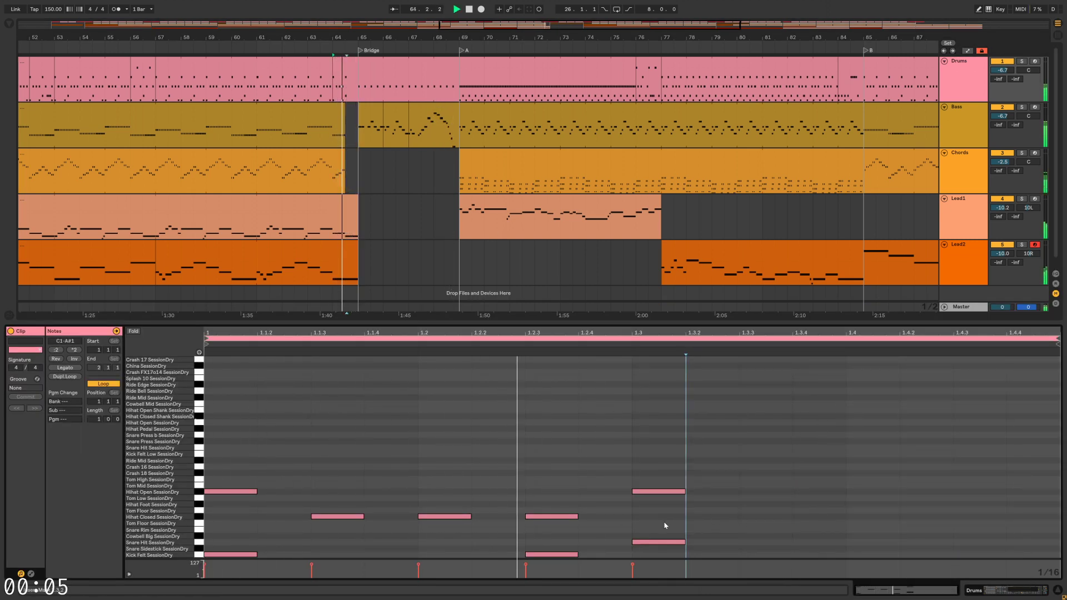
click(552, 518)
double_click(520, 543)
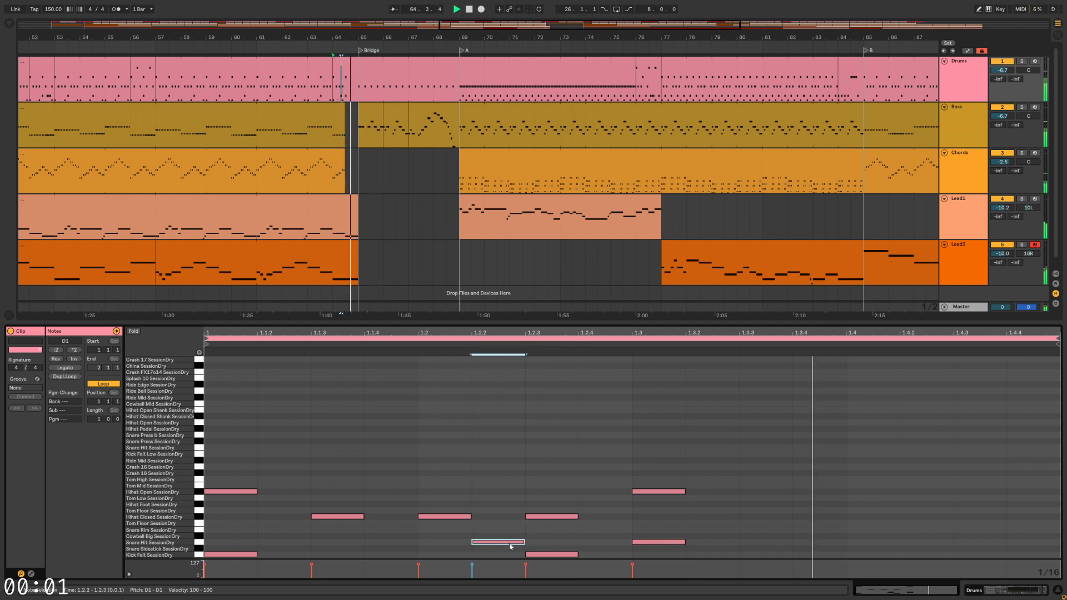
double_click(603, 543)
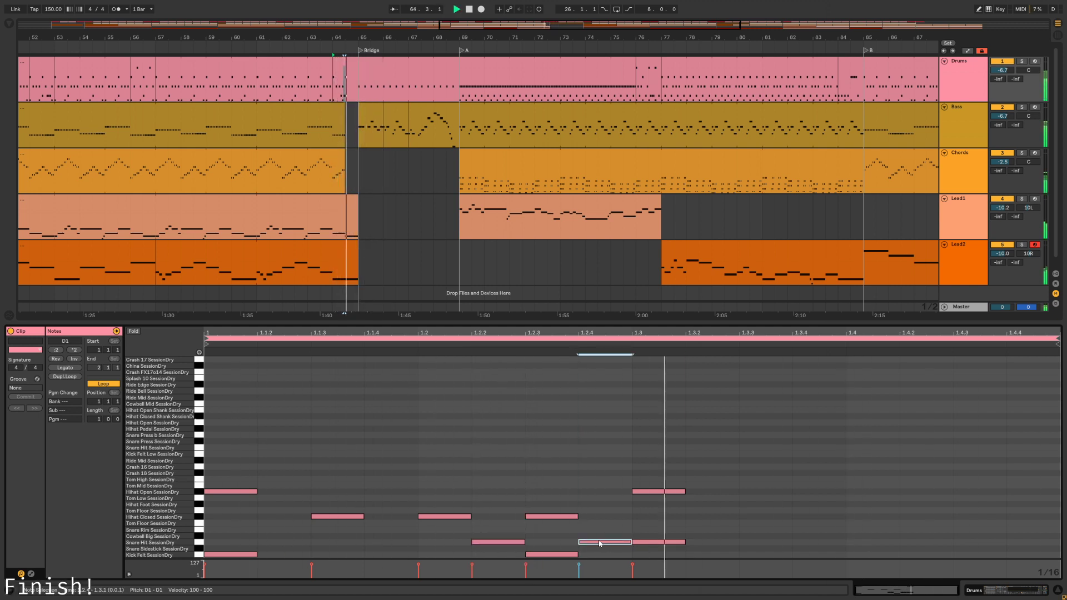
key(Delete)
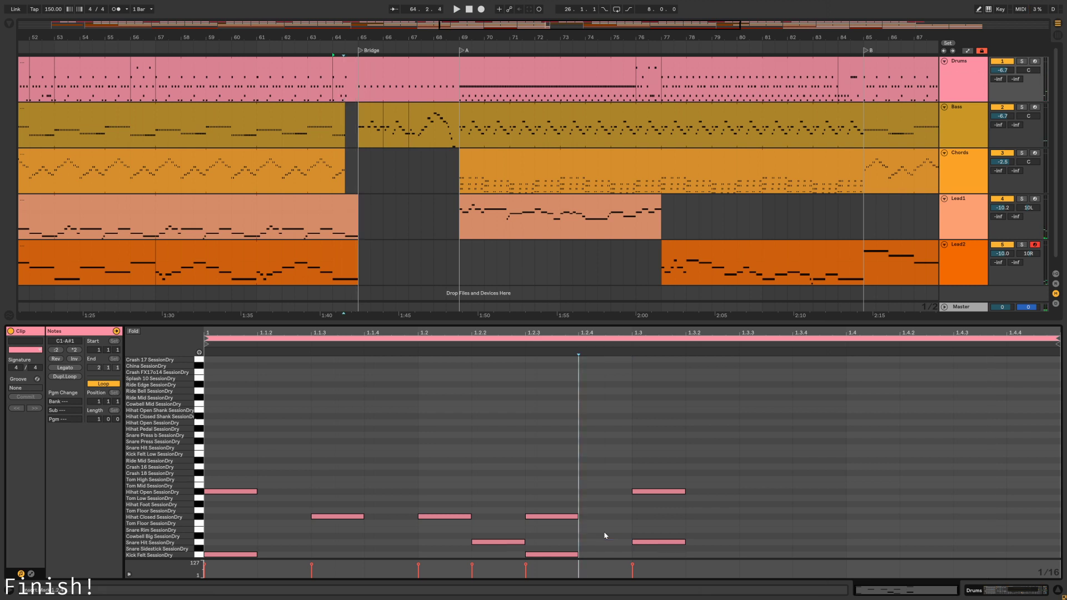
Close the drum notes, show the whole arrangement and play the song from the Intro
click(1059, 591)
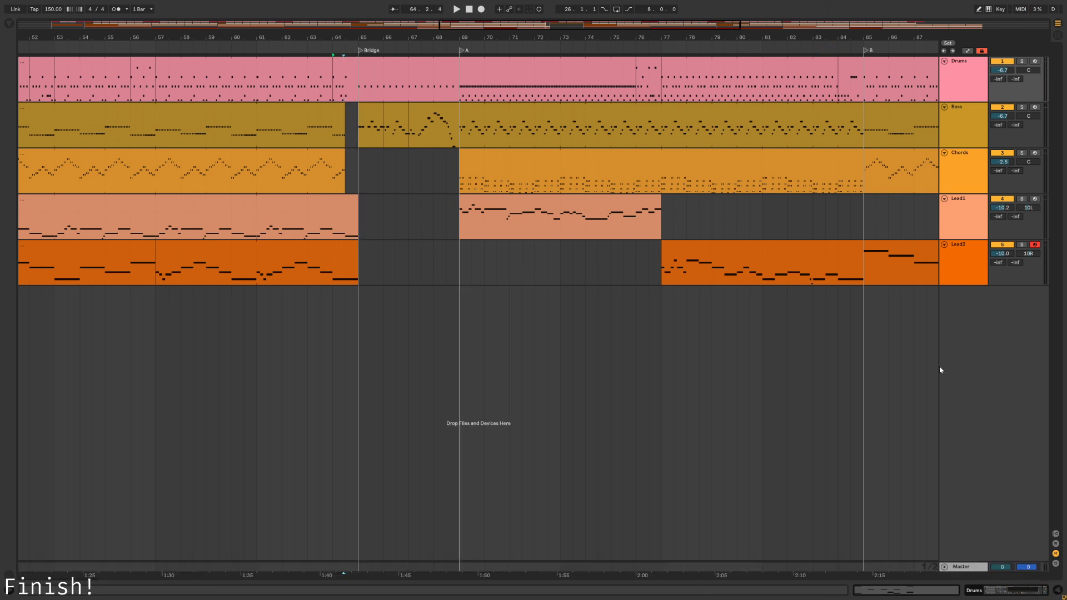
drag(662, 27, 662, 4)
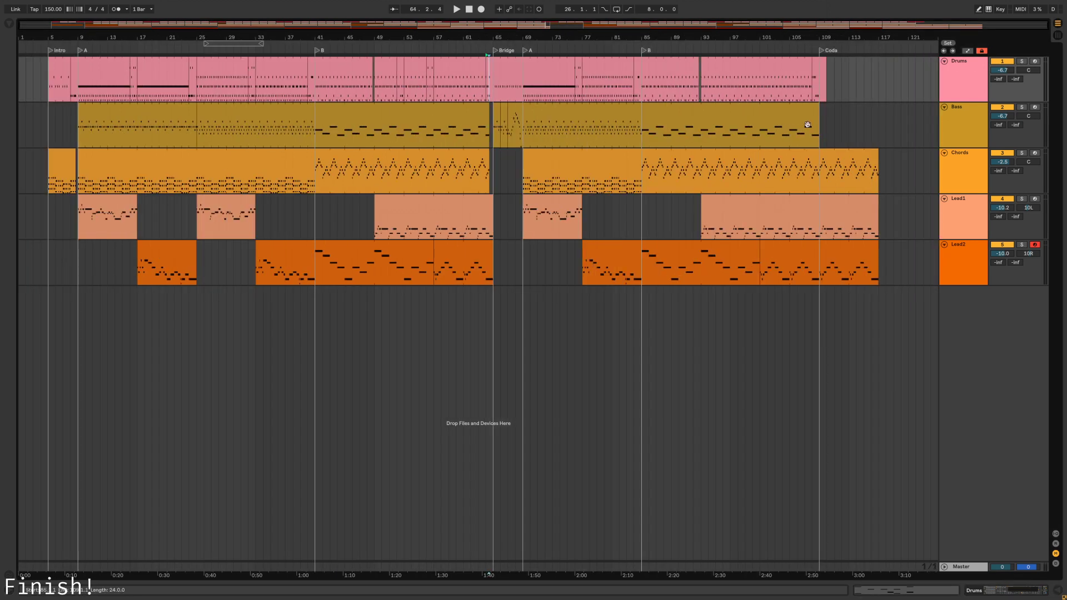
click(460, 132)
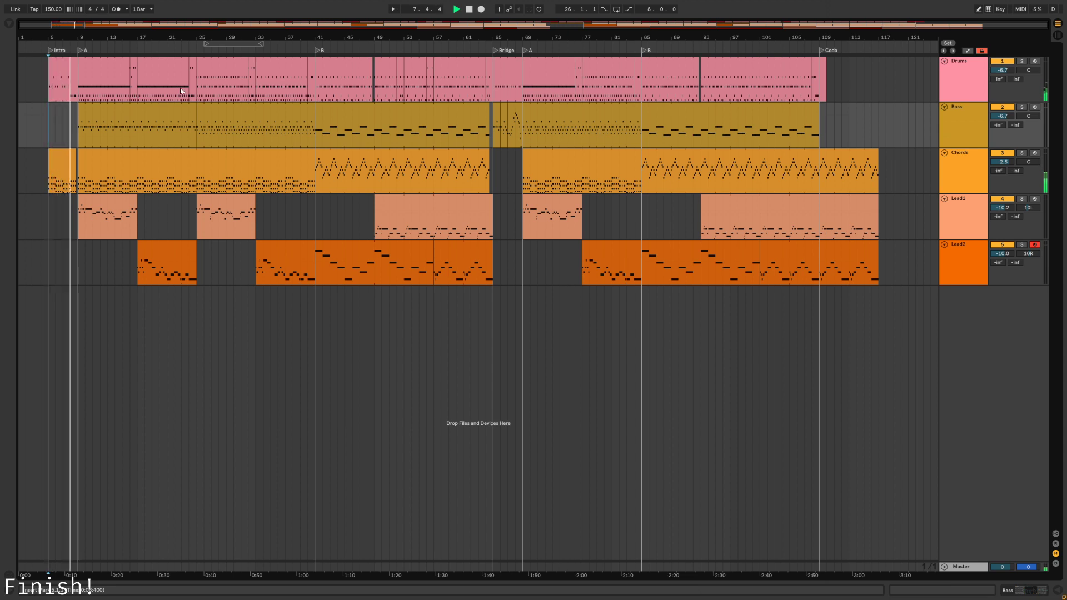
Examine the notes of the first A section's drums and chords clips during playback
double_click(89, 74)
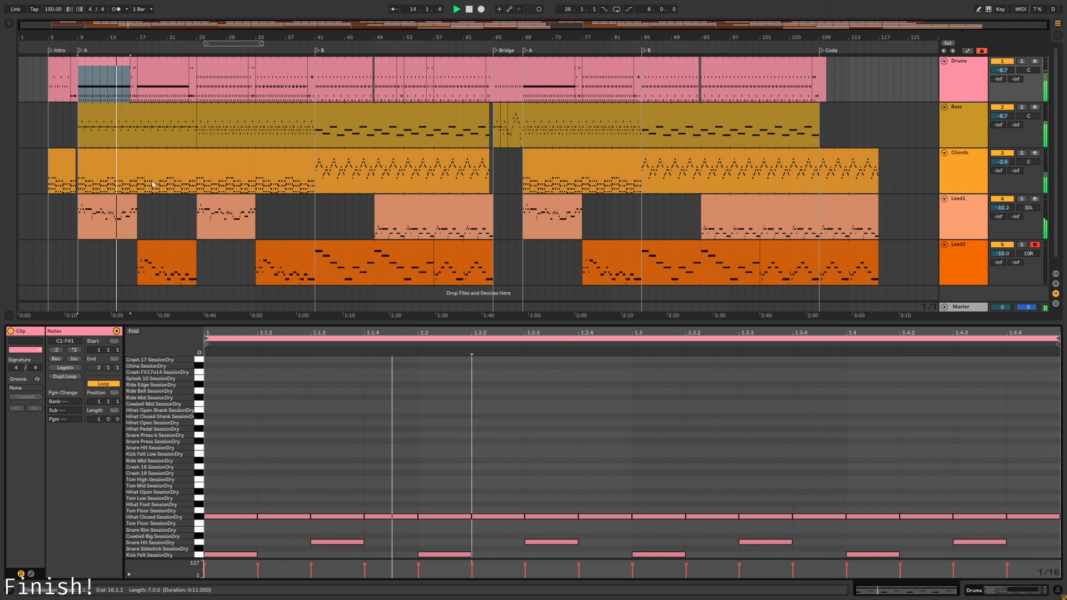
click(144, 129)
click(134, 166)
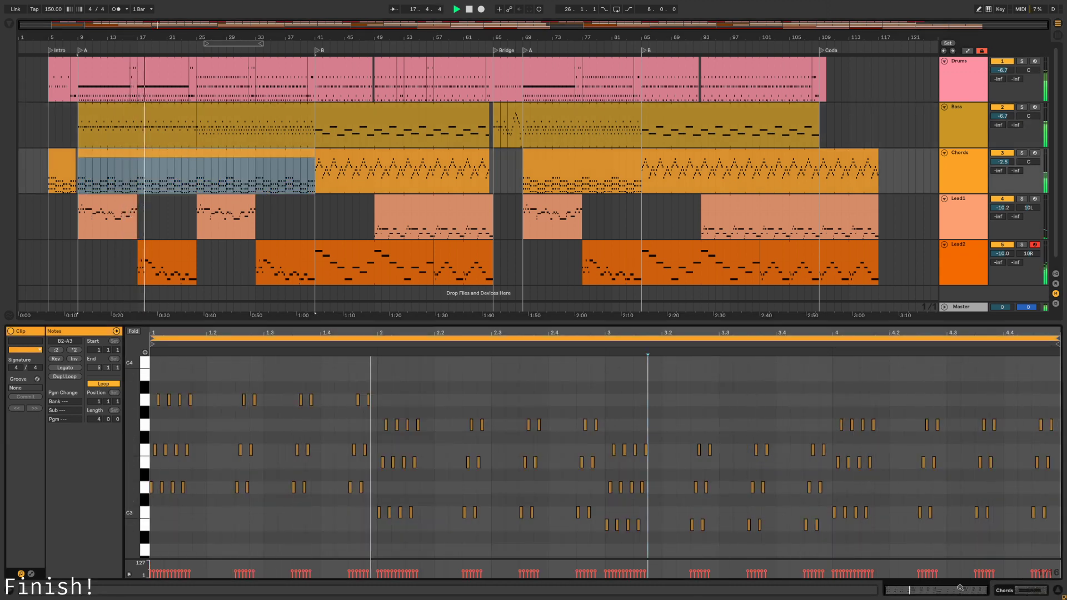
mouse_move(426, 333)
mouse_down()
mouse_move(426, 390)
mouse_move(427, 333)
mouse_up()
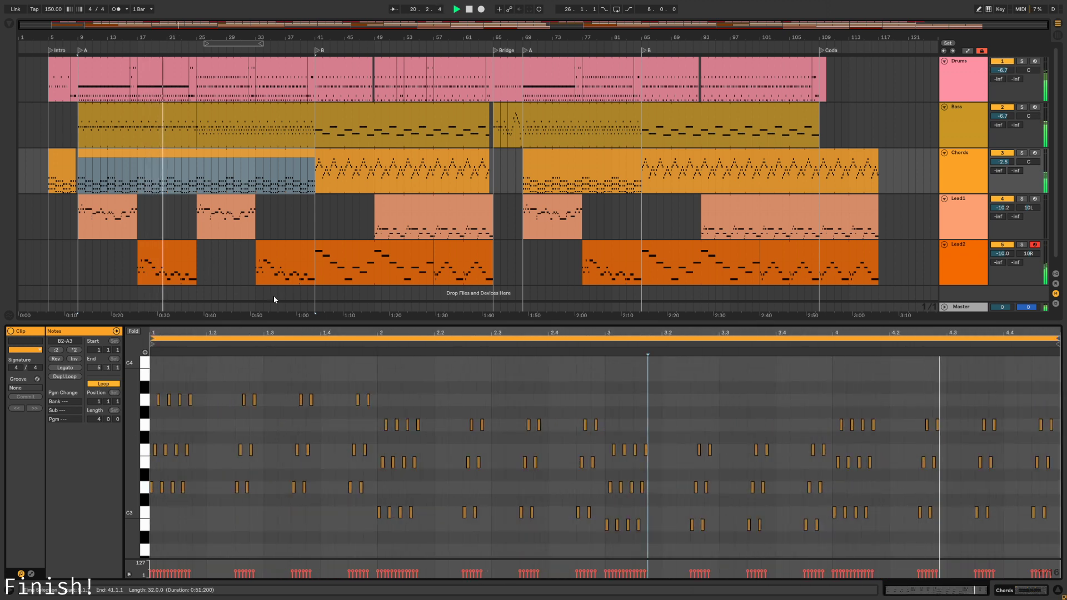
Examine the Lead2 clip at bar 17 and the Lead1 clip at bar 25, with their notes and Analog synth settings
click(193, 244)
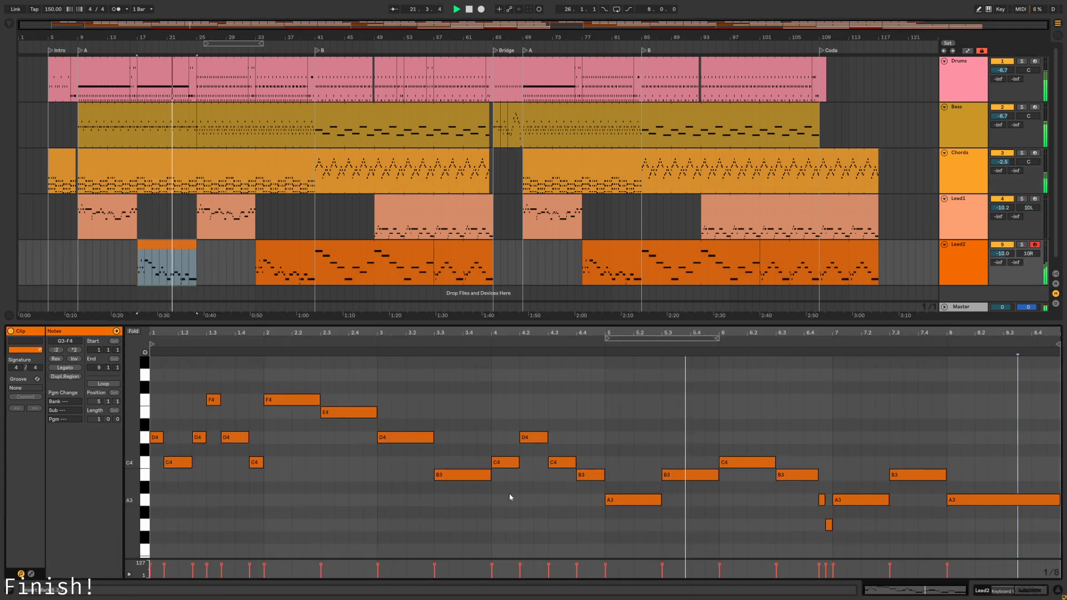
key(shift+Tab)
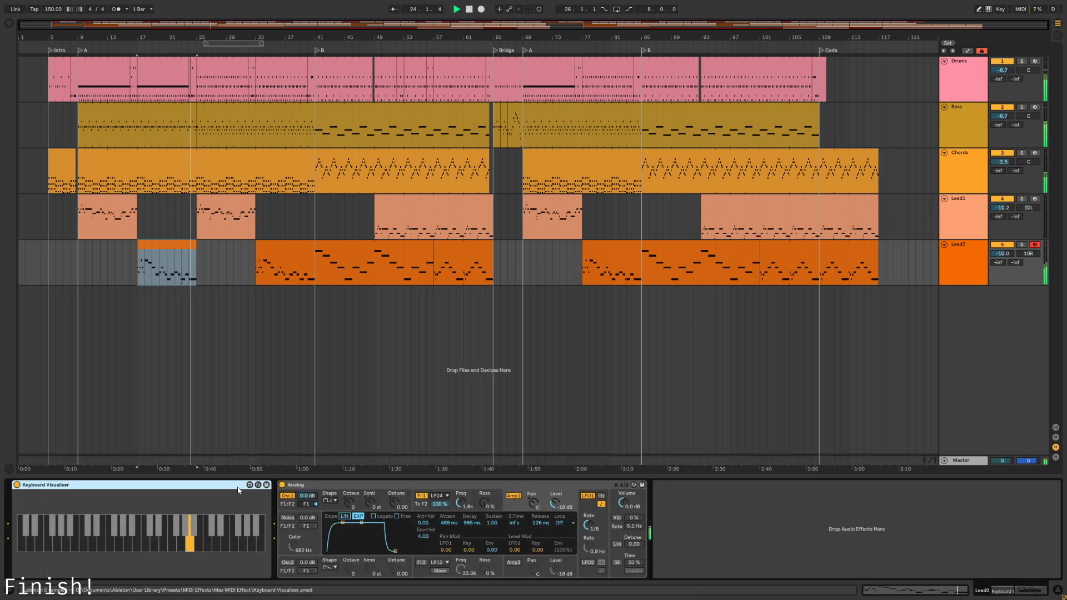
click(224, 206)
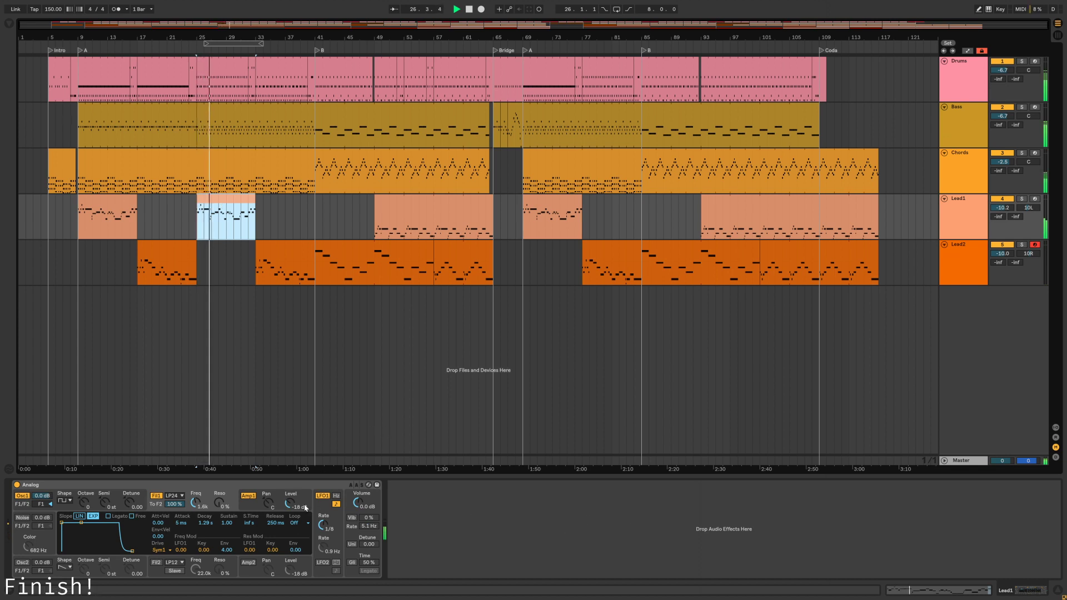
click(323, 508)
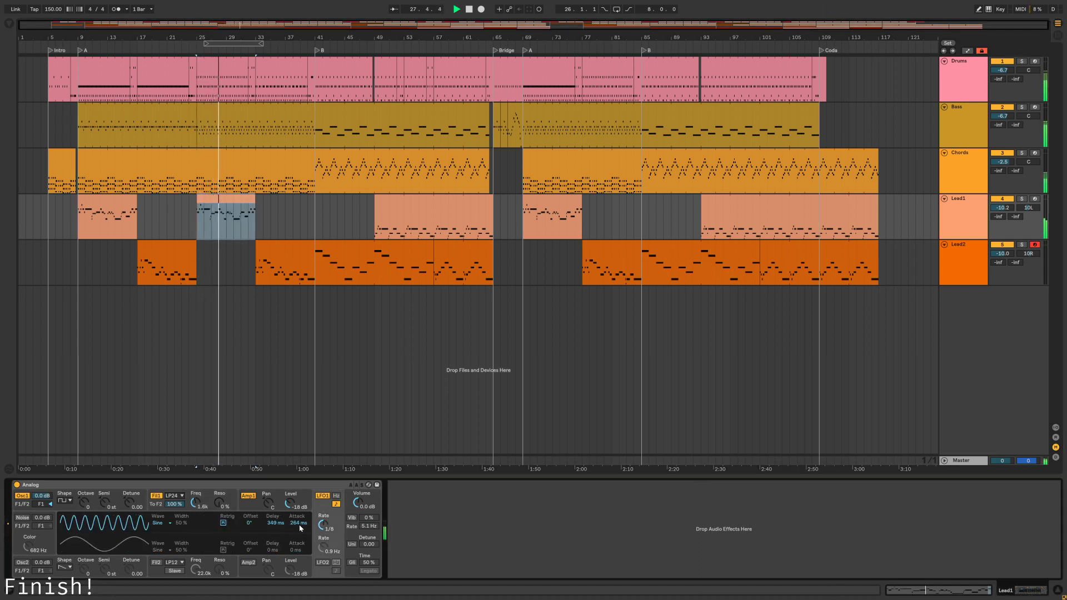
key(shift+Tab)
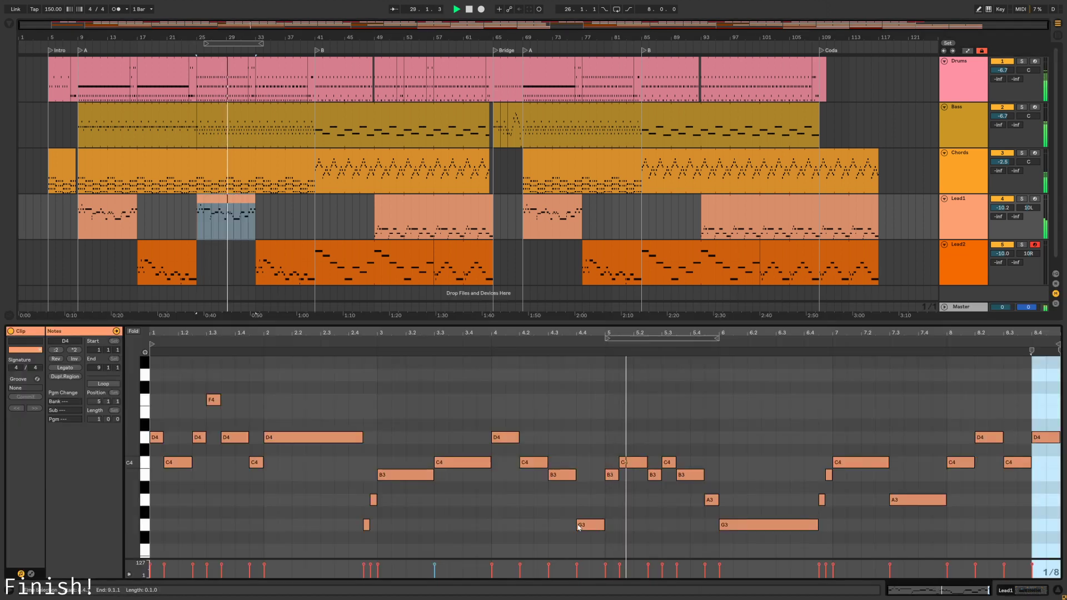
click(932, 528)
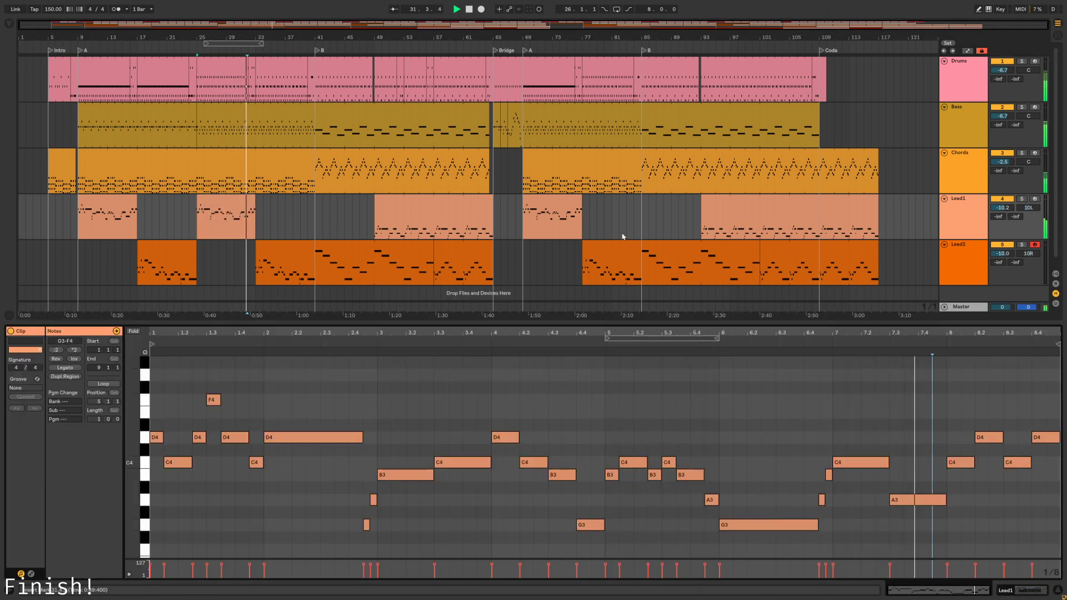
Examine the bass notes of the first A section and the bass track's Operator settings
click(266, 145)
click(840, 441)
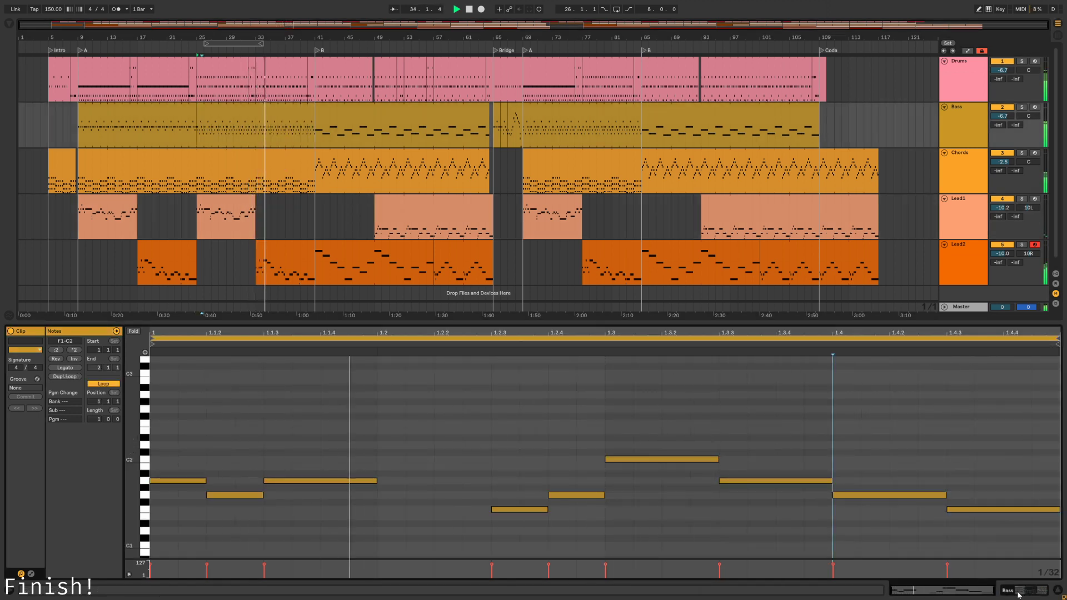
click(1019, 591)
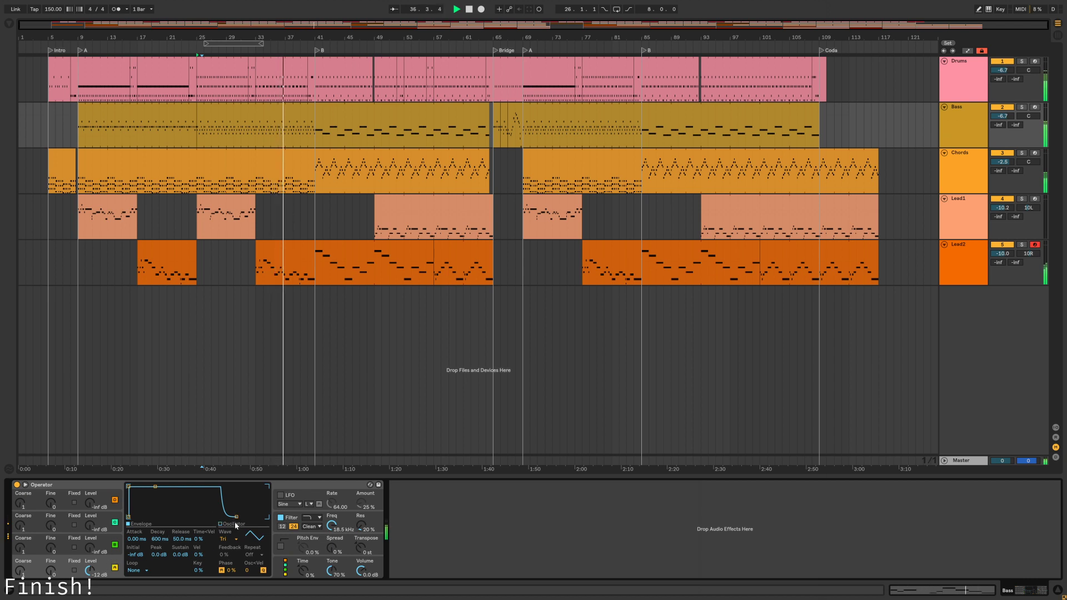
click(296, 564)
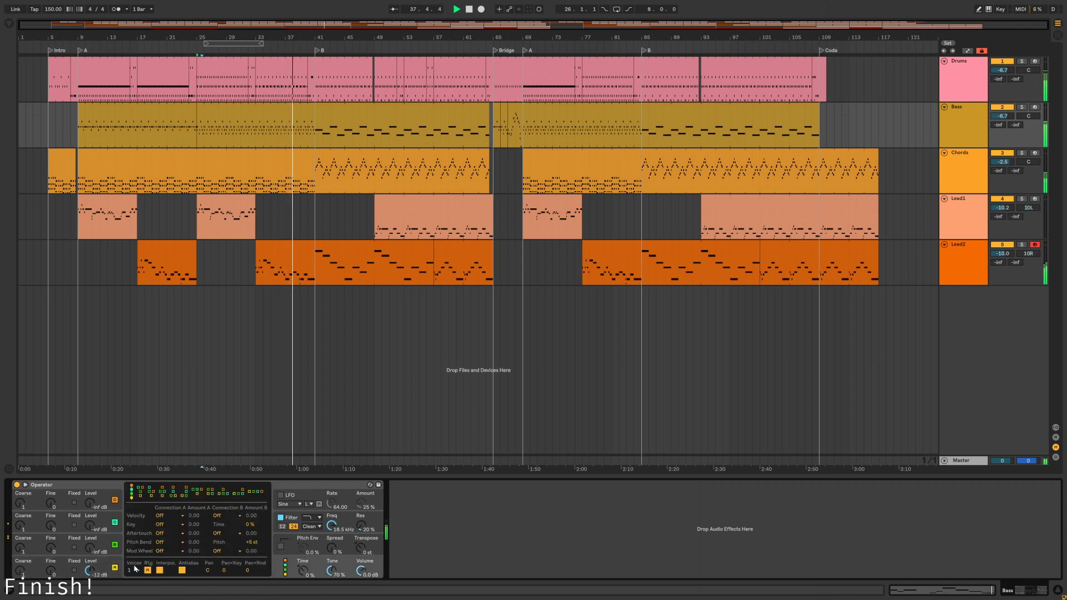
Examine the drum groove from bar 33, the bar 40 drum fill and the first B section's bass notes
double_click(281, 66)
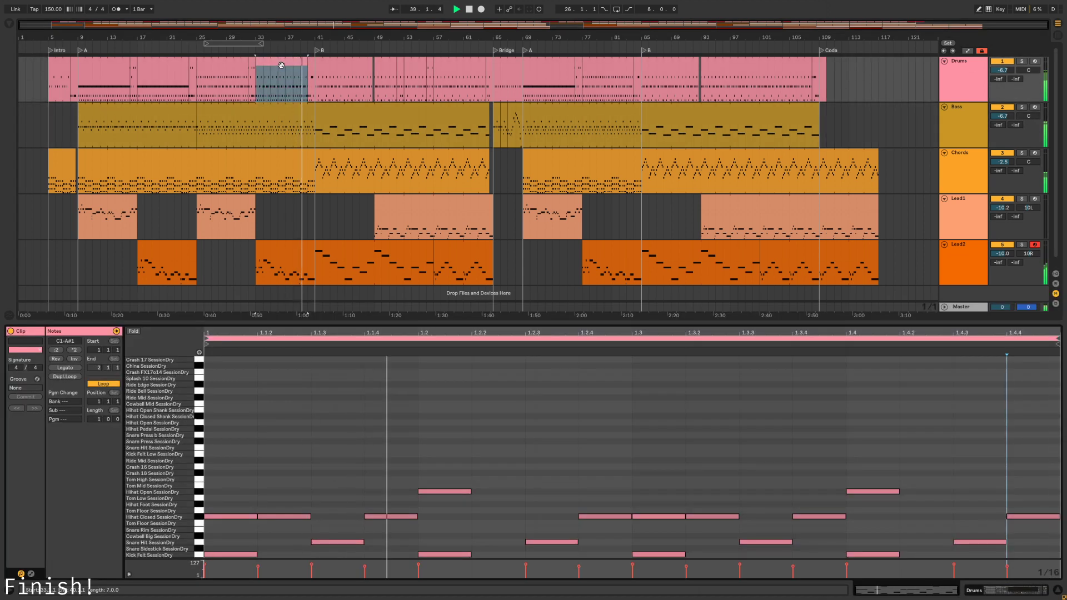
click(312, 74)
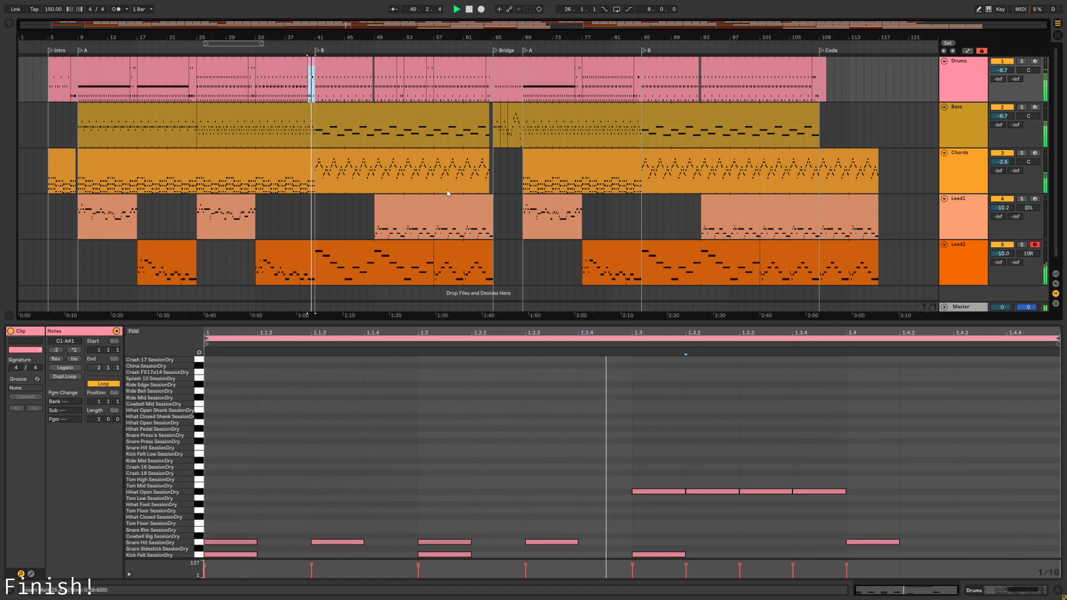
click(339, 123)
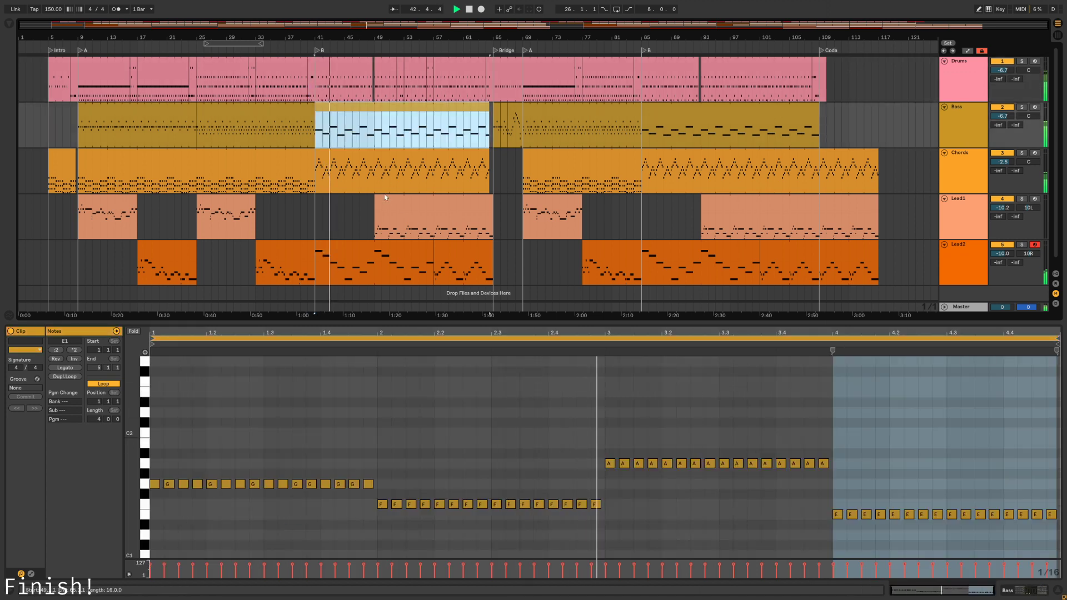
click(357, 177)
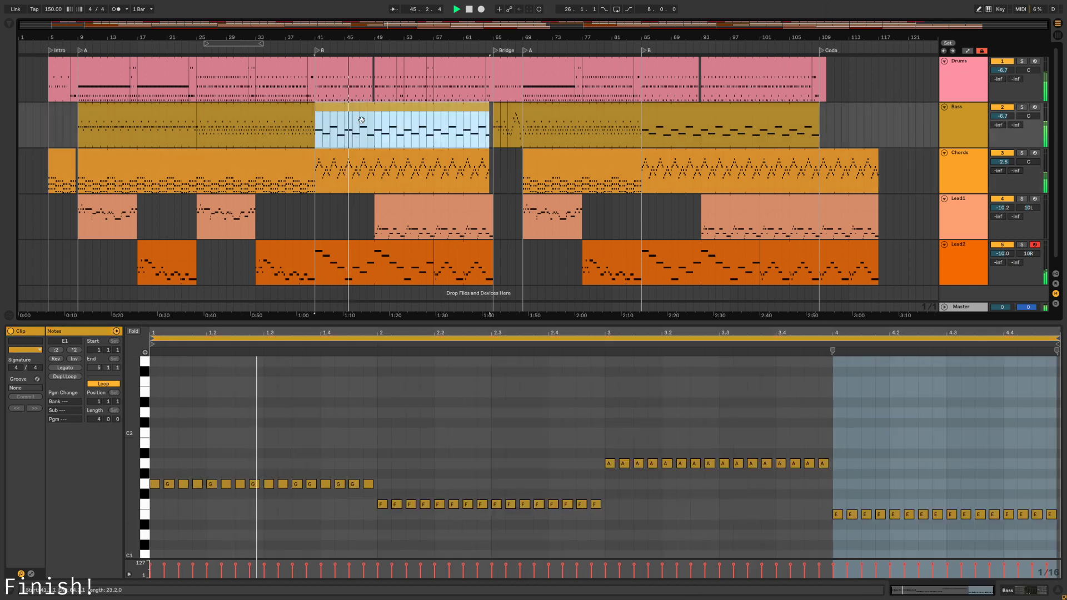
click(361, 121)
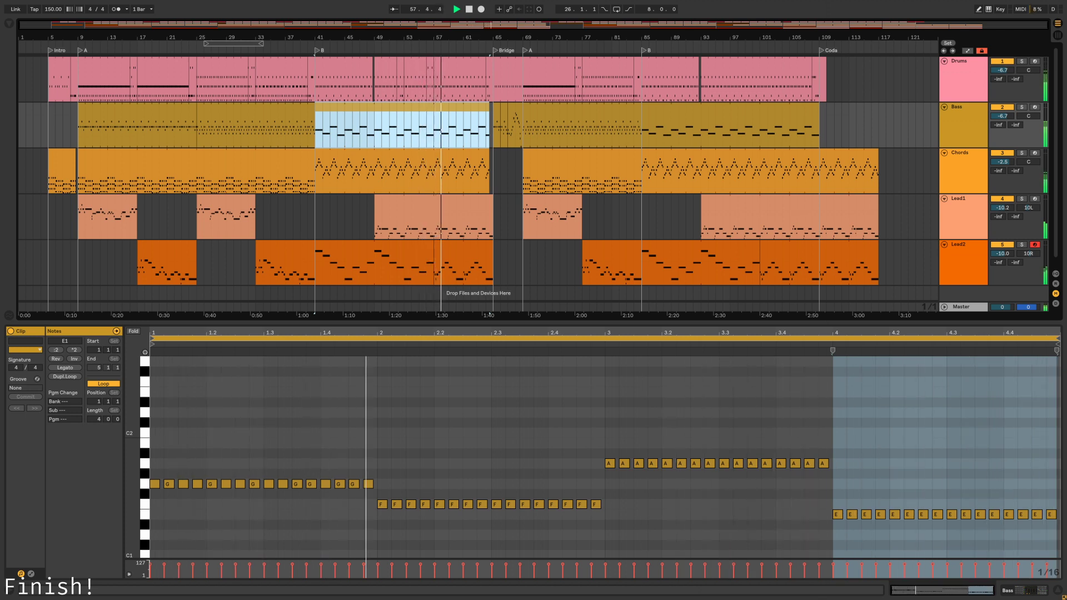
Review the Lead2, Lead1, chords and bass clips late in the first B section, and the first Bridge bass clip
click(460, 253)
double_click(460, 253)
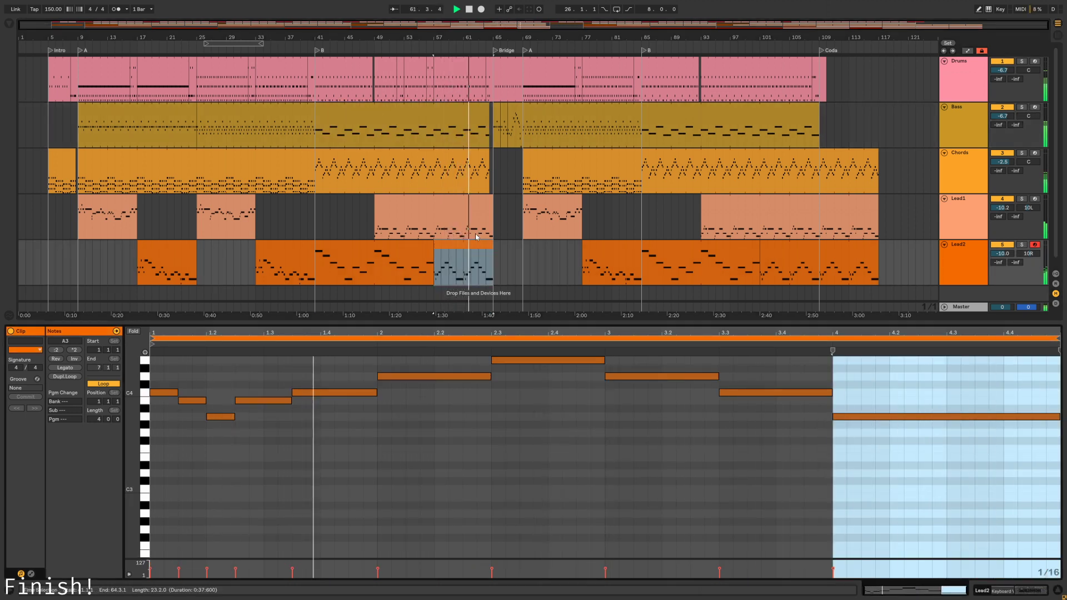
click(458, 210)
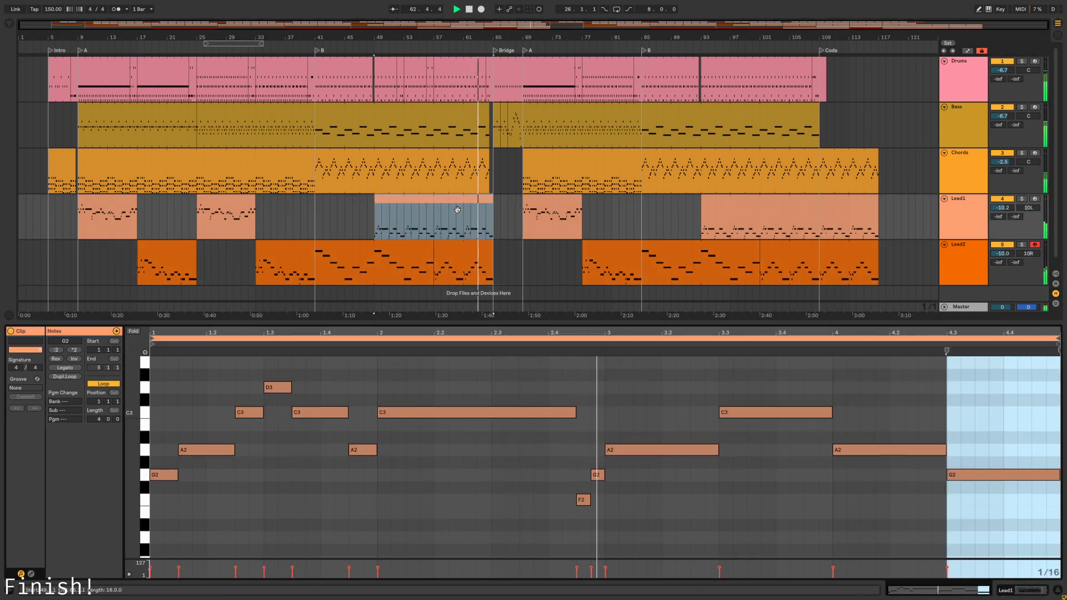
click(466, 170)
click(476, 130)
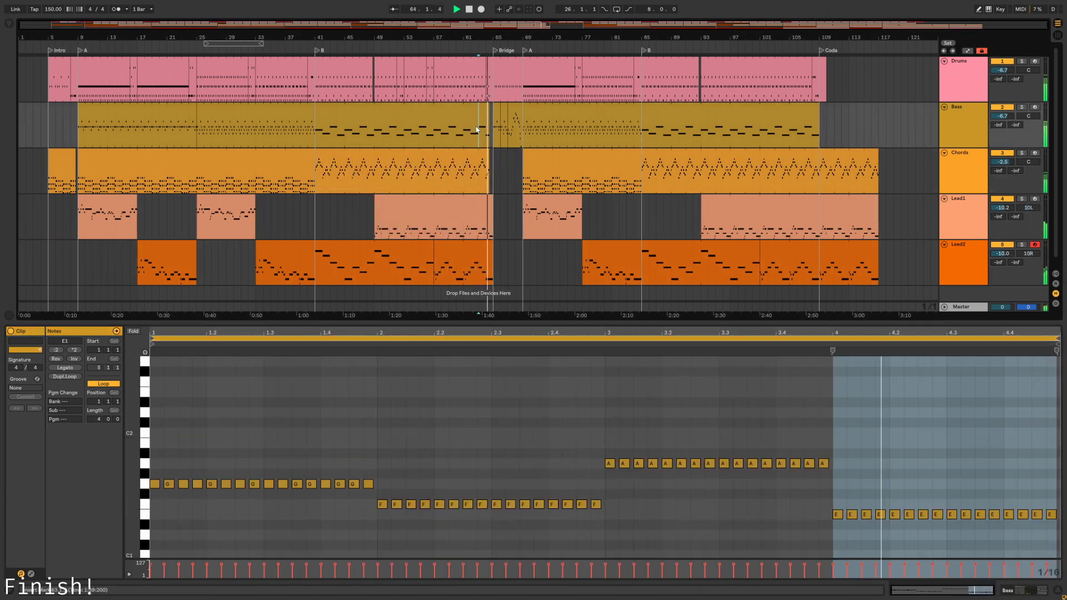
click(499, 112)
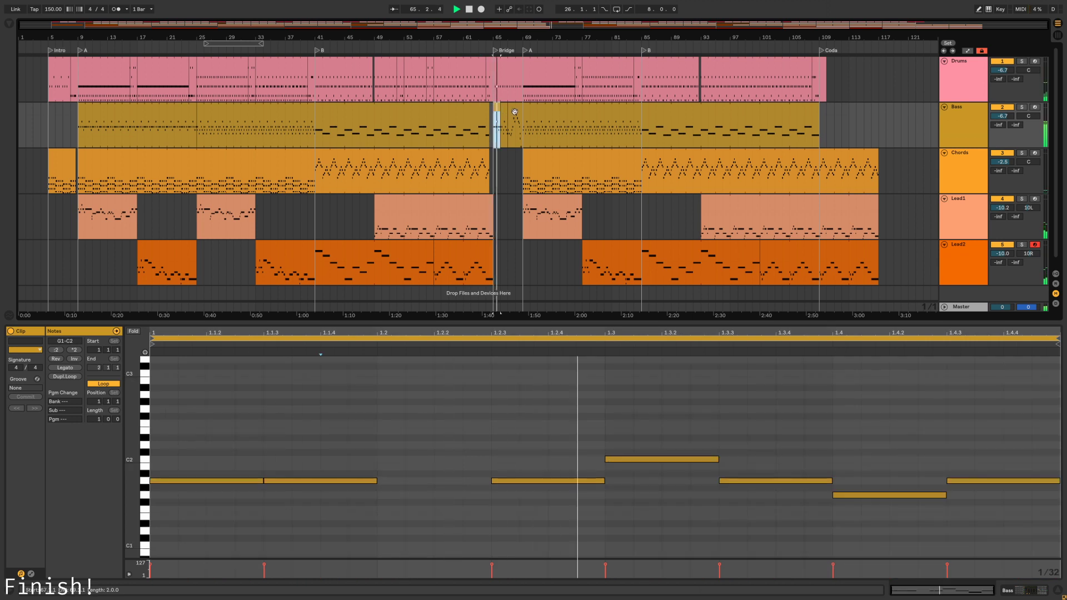
Examine the remaining Bridge bass clips and the drum groove at the start of the second A section
click(516, 110)
click(505, 109)
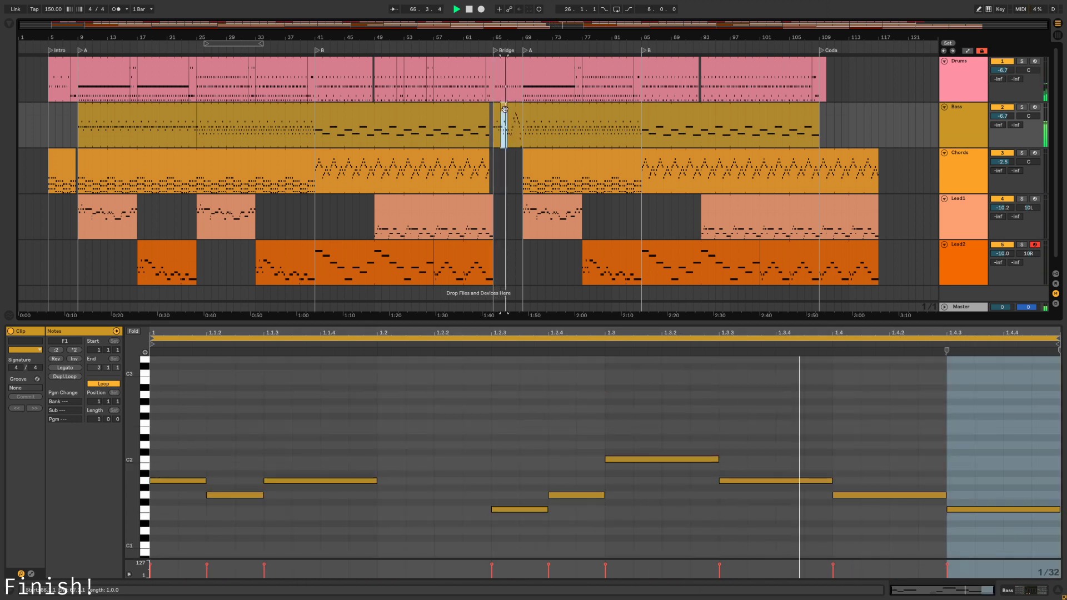
click(521, 113)
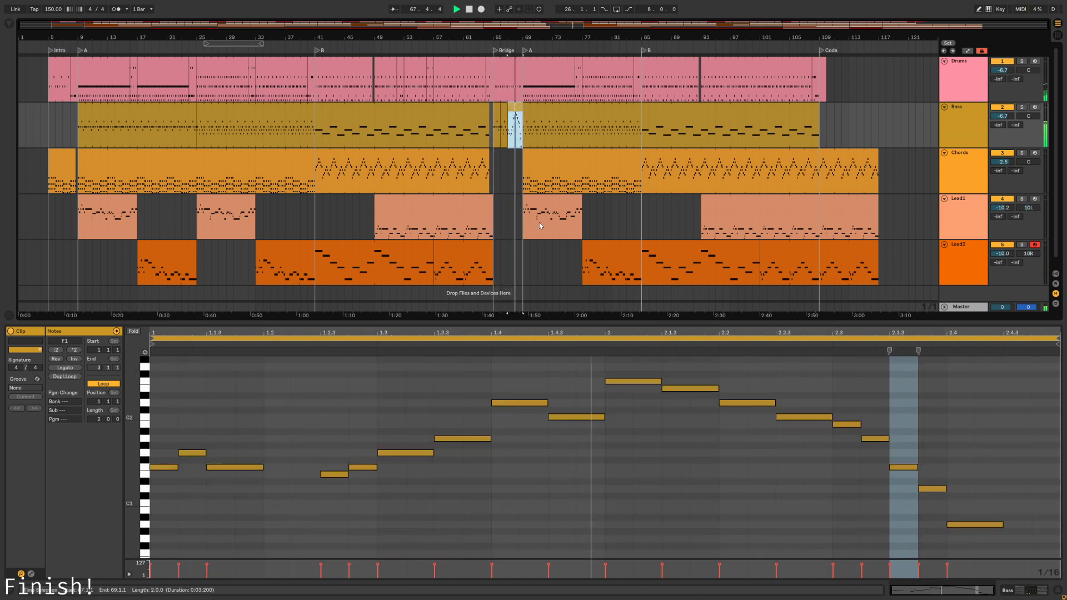
click(544, 67)
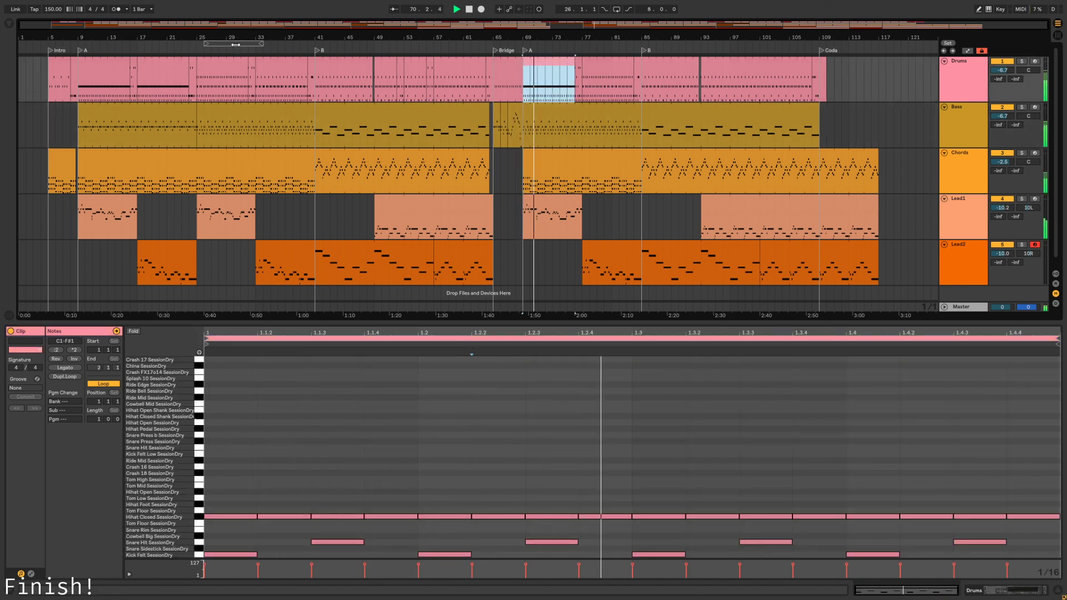
Set the arrangement loop to start at the Bridge, bar 65, and span 44 bars up to the Coda
drag(236, 44, 111, 51)
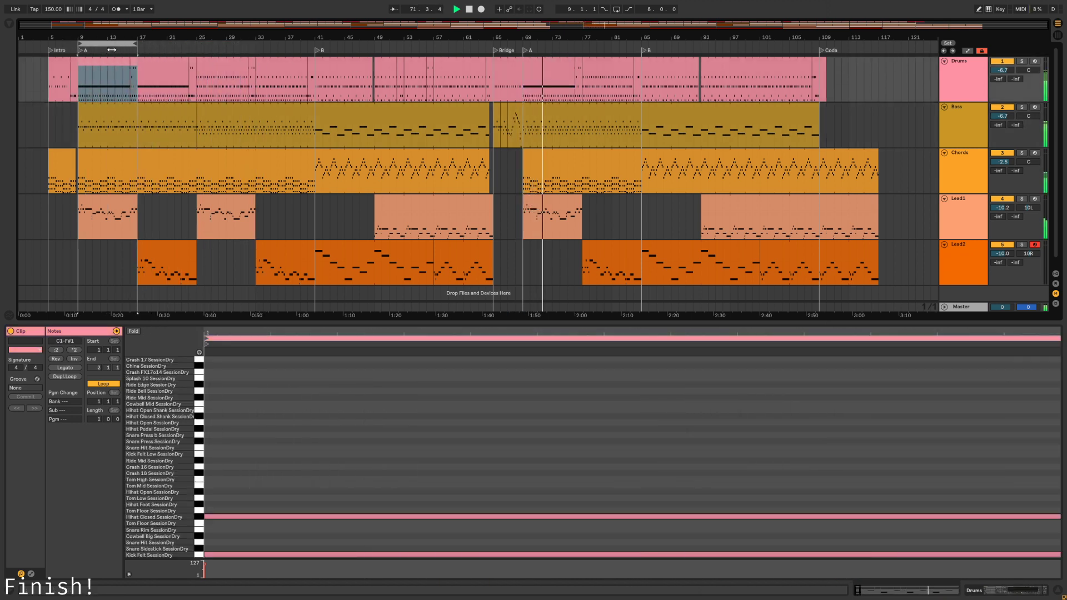
drag(185, 47, 820, 46)
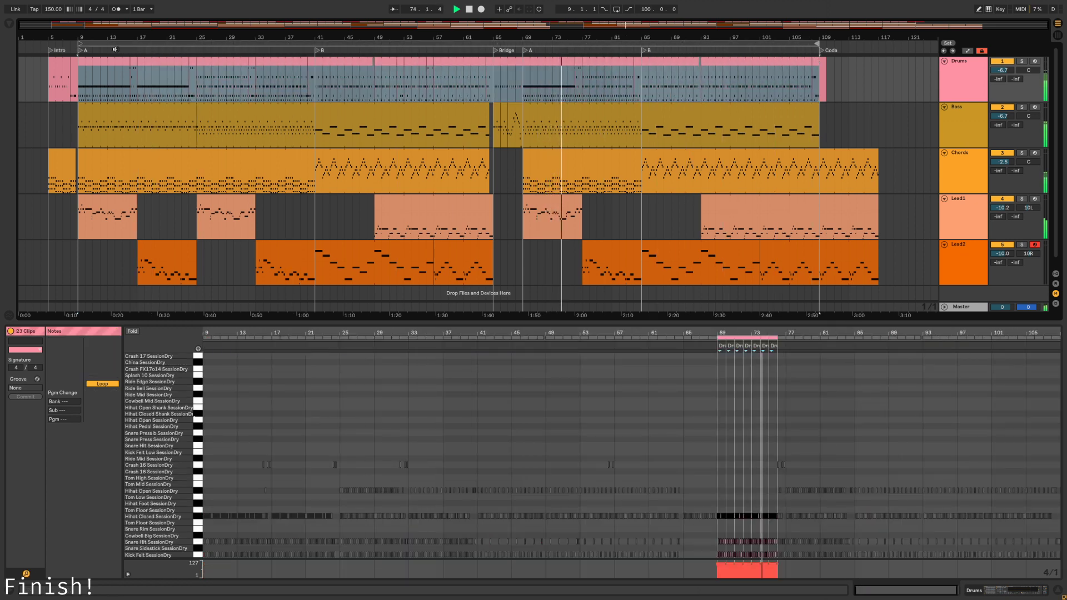
drag(79, 43, 498, 44)
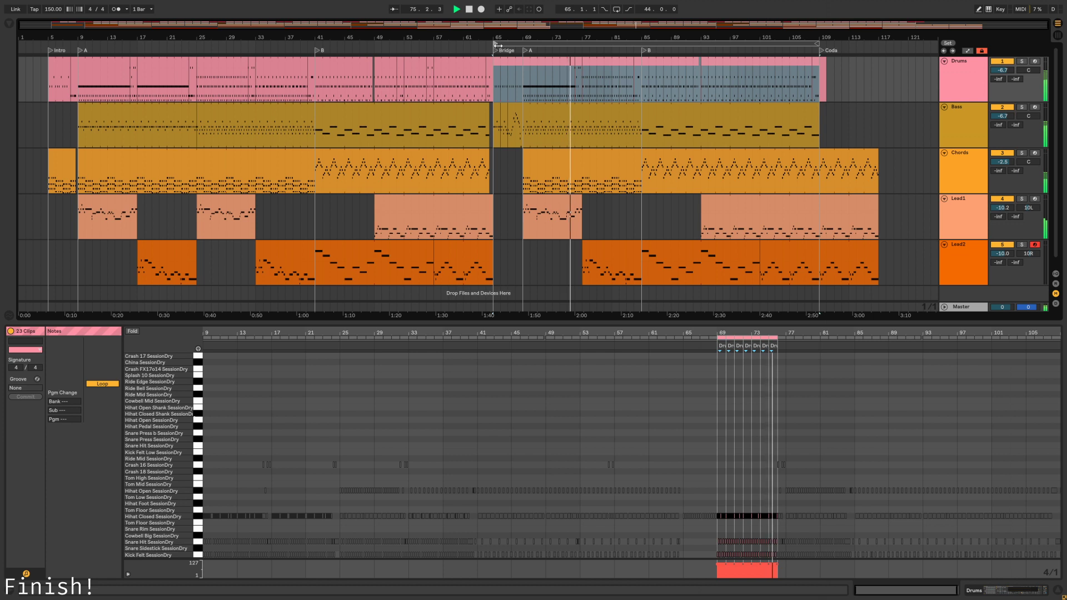
click(867, 94)
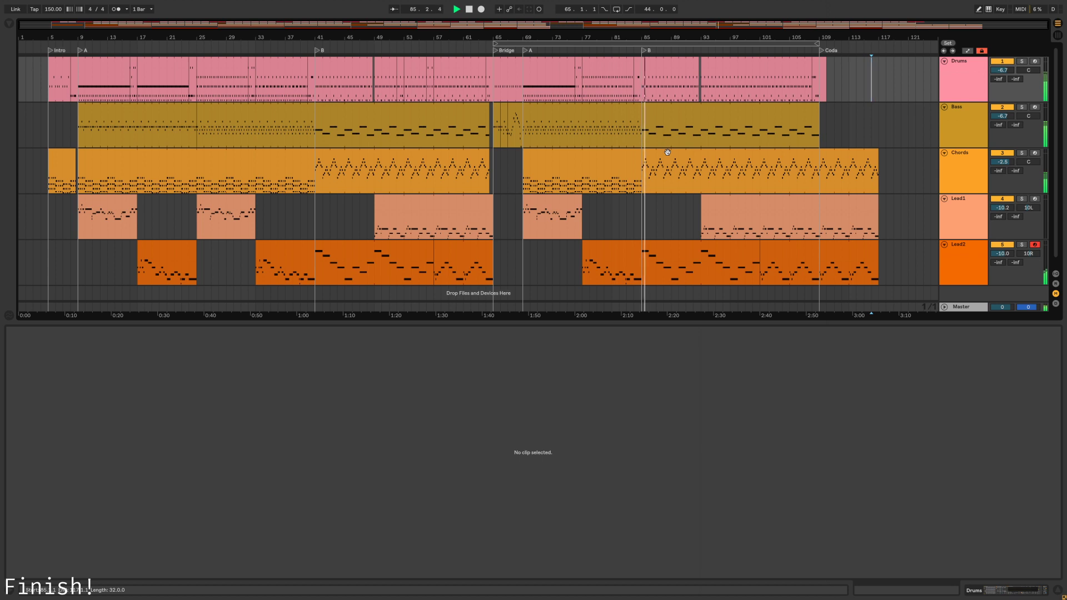
Examine the second B section's bass and drum notes and the drum track's Kit-SessionDry devices
click(671, 114)
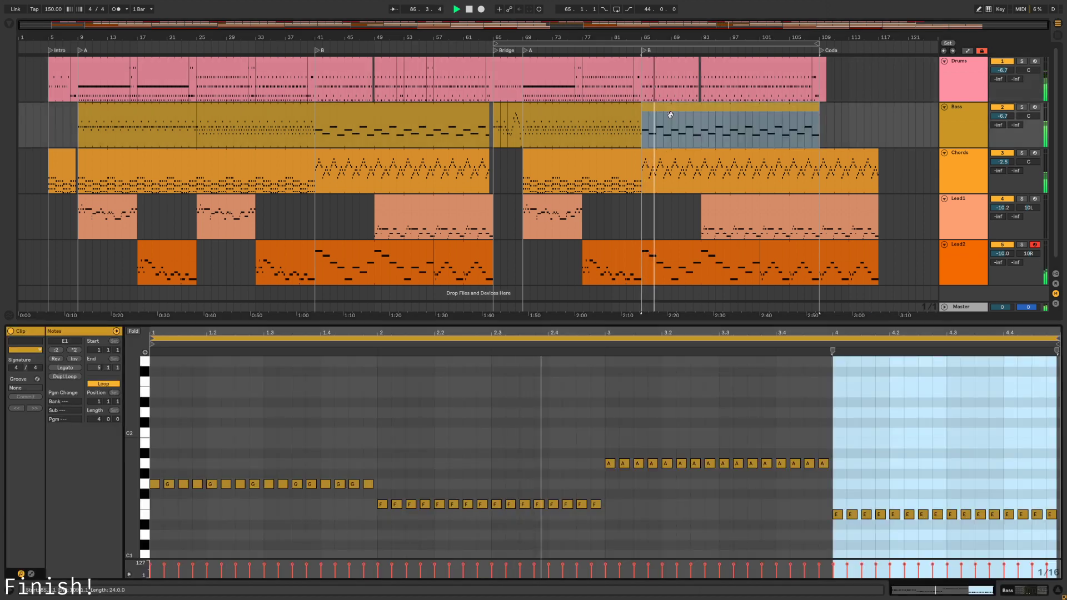
click(661, 84)
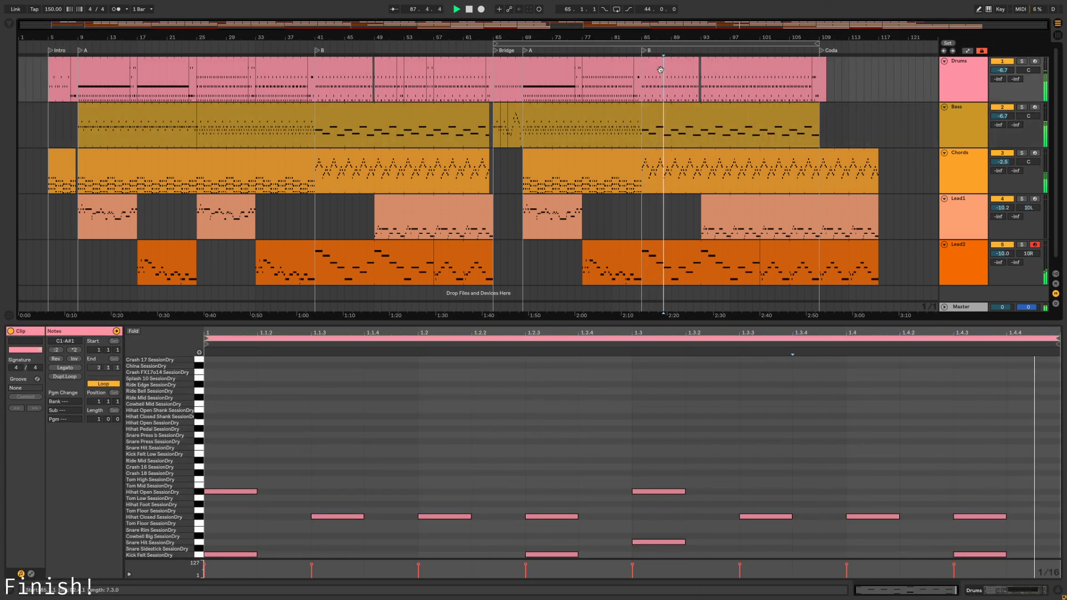
drag(192, 471, 419, 443)
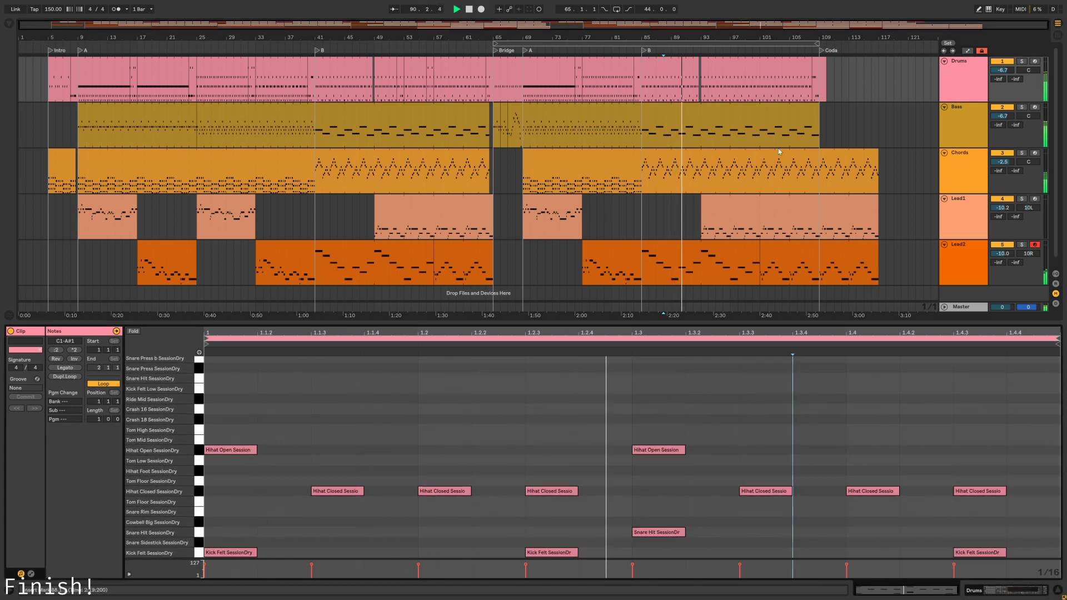
click(1010, 591)
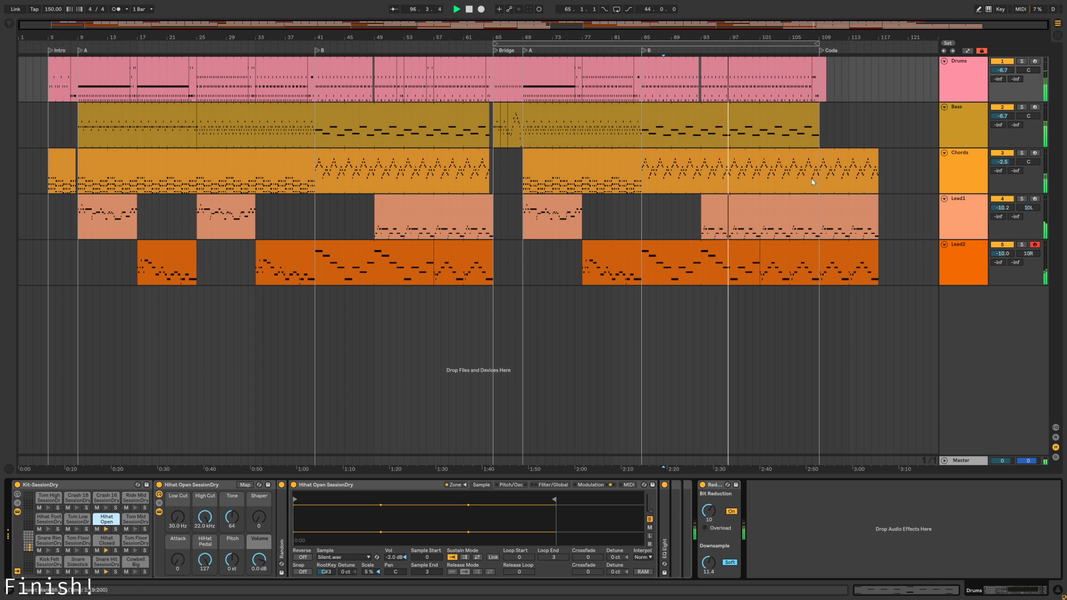
Examine the notes of the second B section's chords and Lead1 clips, the ending drum fill and the last Lead2 clip
double_click(784, 177)
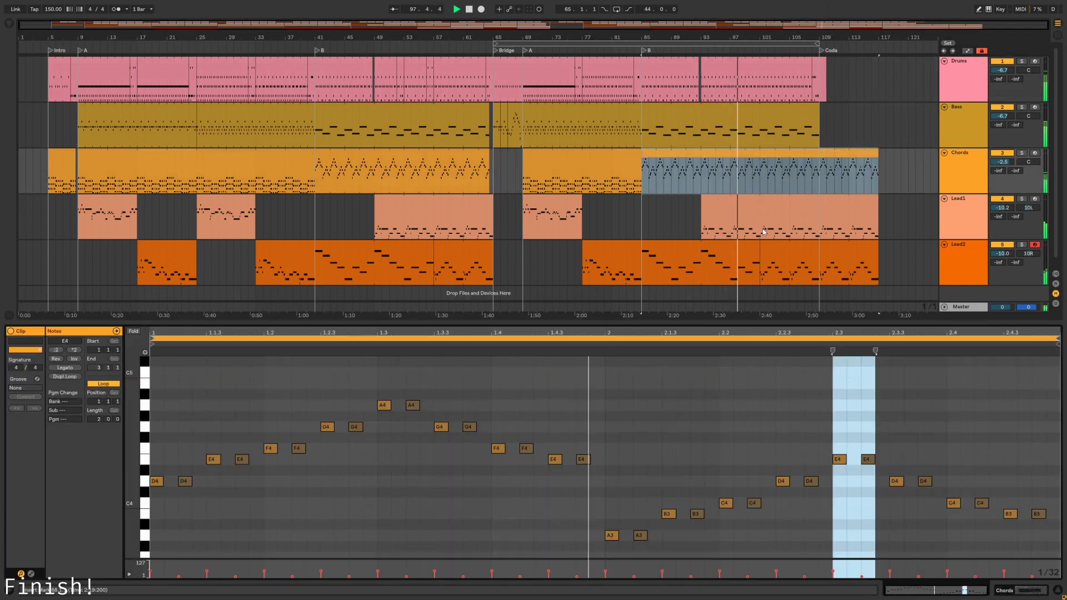
click(764, 225)
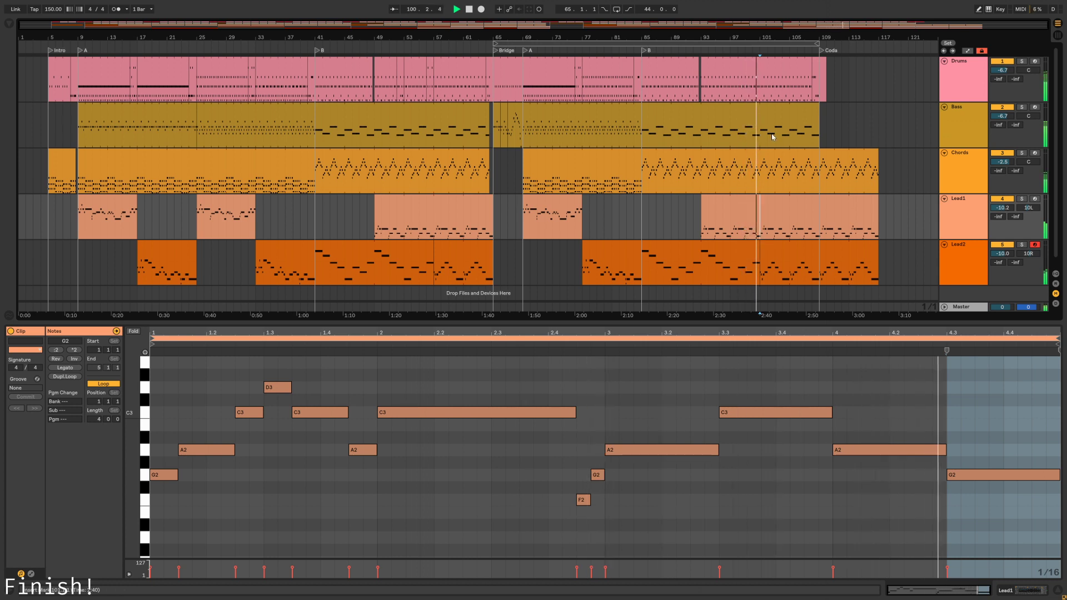
click(817, 77)
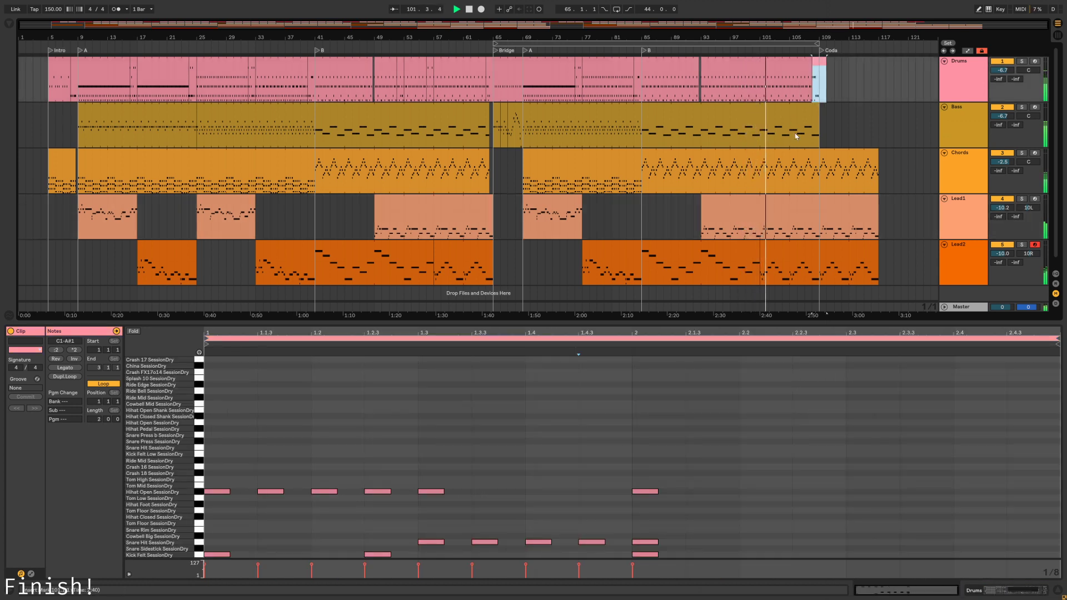
click(795, 168)
click(779, 257)
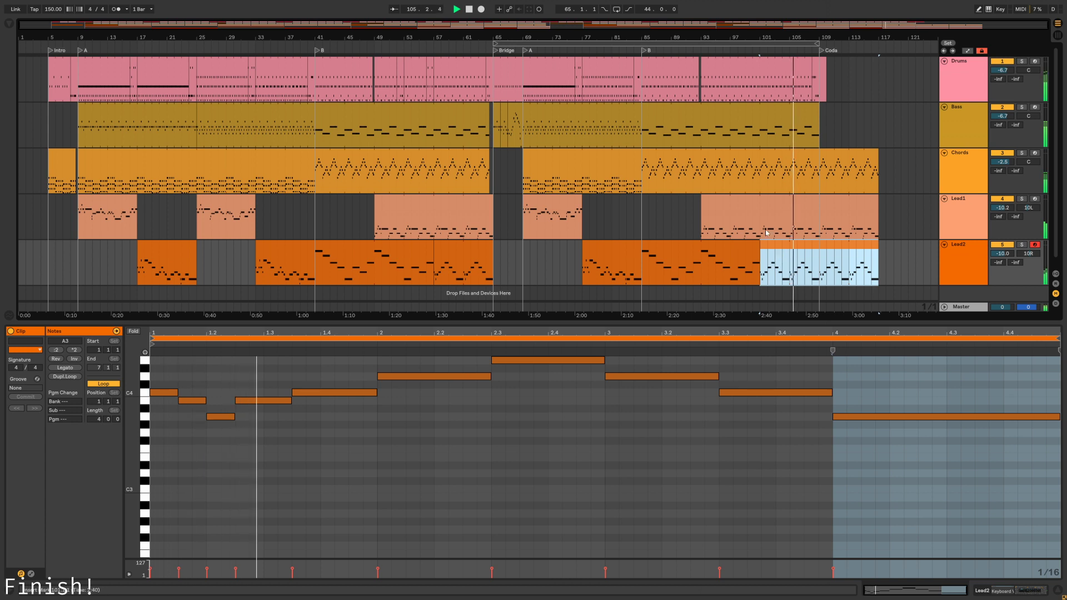
Review the last Lead1 clip and the track levels in the Session mixer through the Coda, and stop playback after the song ends
click(757, 203)
key(Tab)
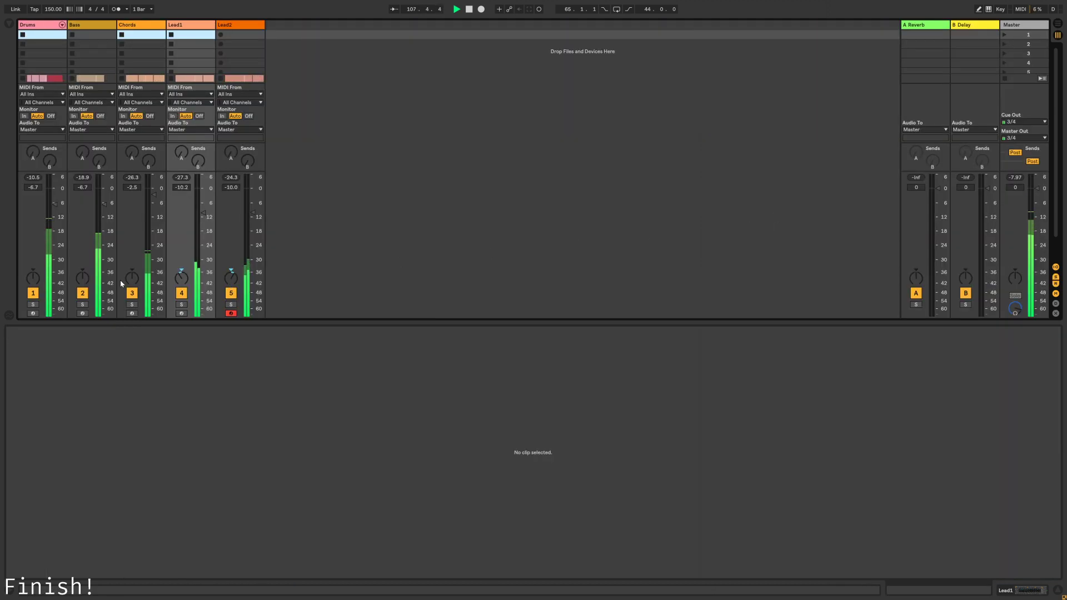
key(Tab)
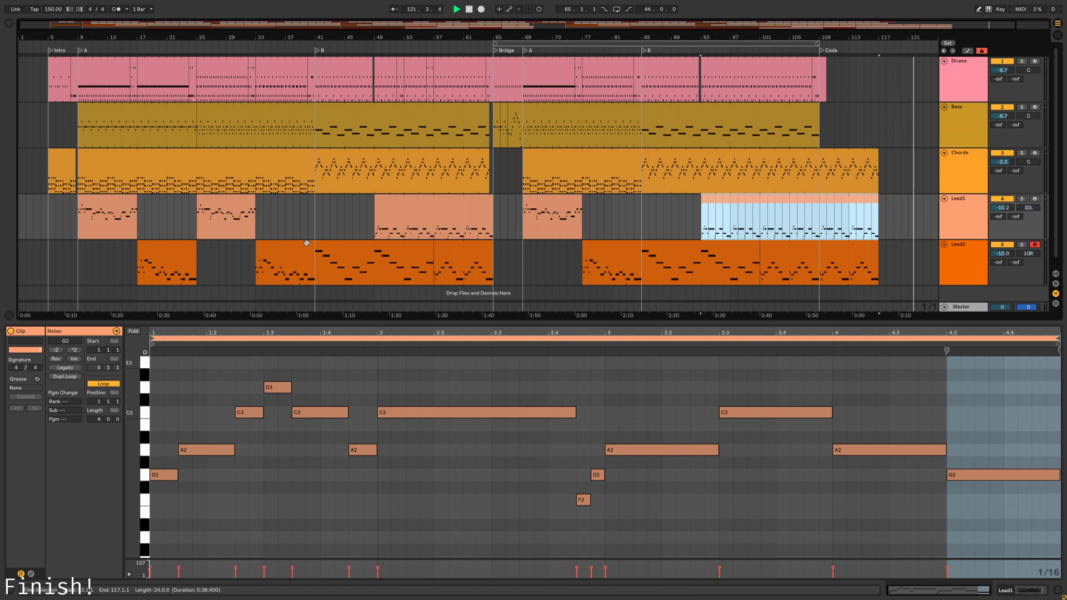
key(space)
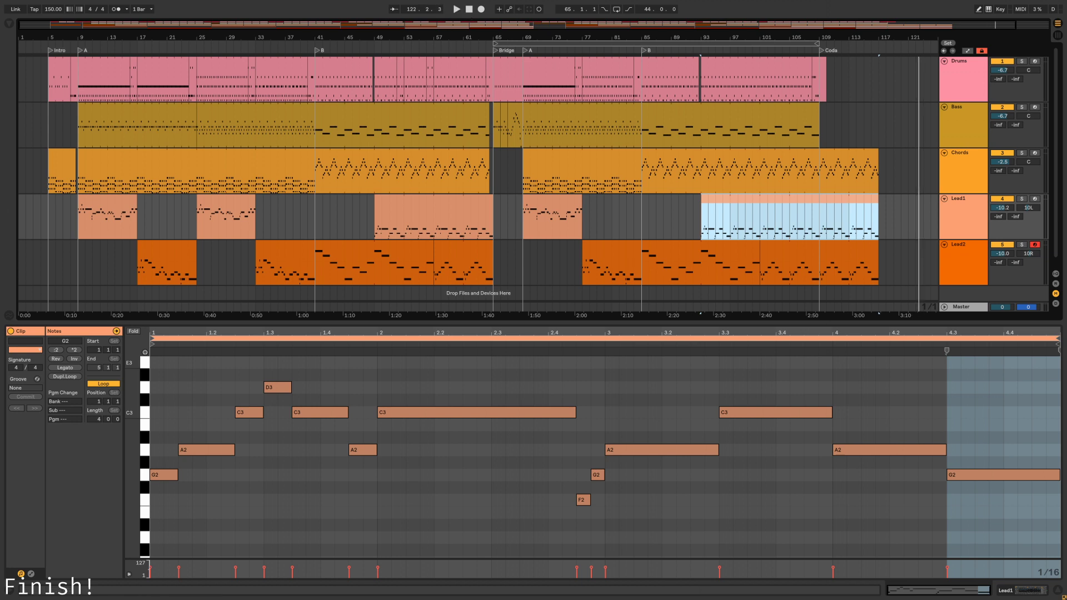